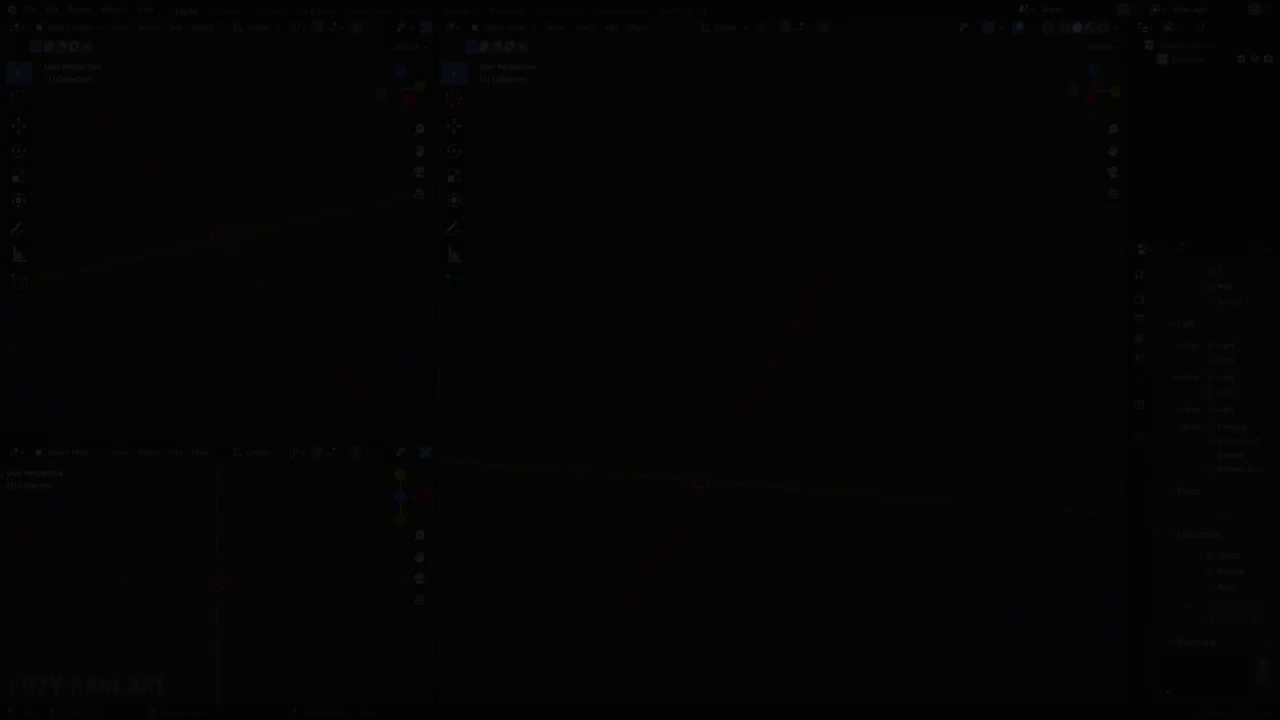
# Add a cube and stretch it along Z into a tall, thin post
pyautogui.click(745, 69)
pyautogui.press('s')
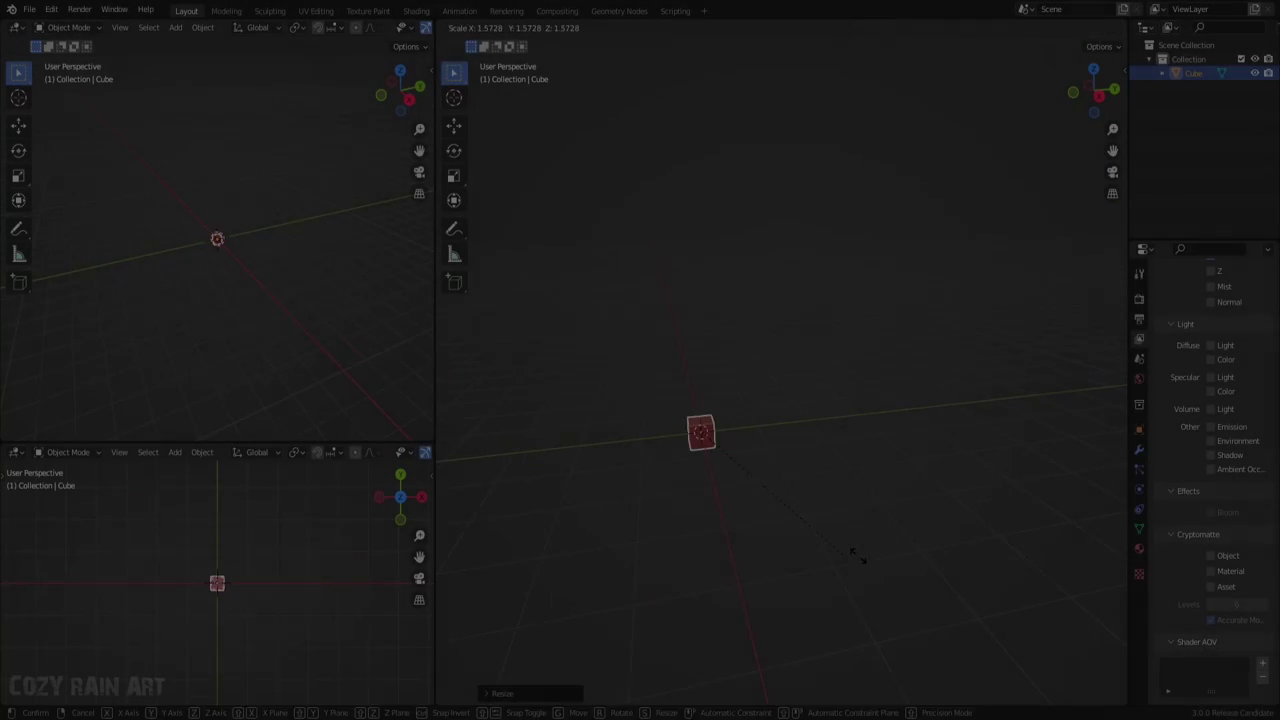
pyautogui.press('s')
pyautogui.press('z')
pyautogui.moveTo(658, 516); pyautogui.dragTo(814, 570, button='middle')
# Lift the post vertically so its base sits on the origin
pyautogui.press('g')
pyautogui.press('z')
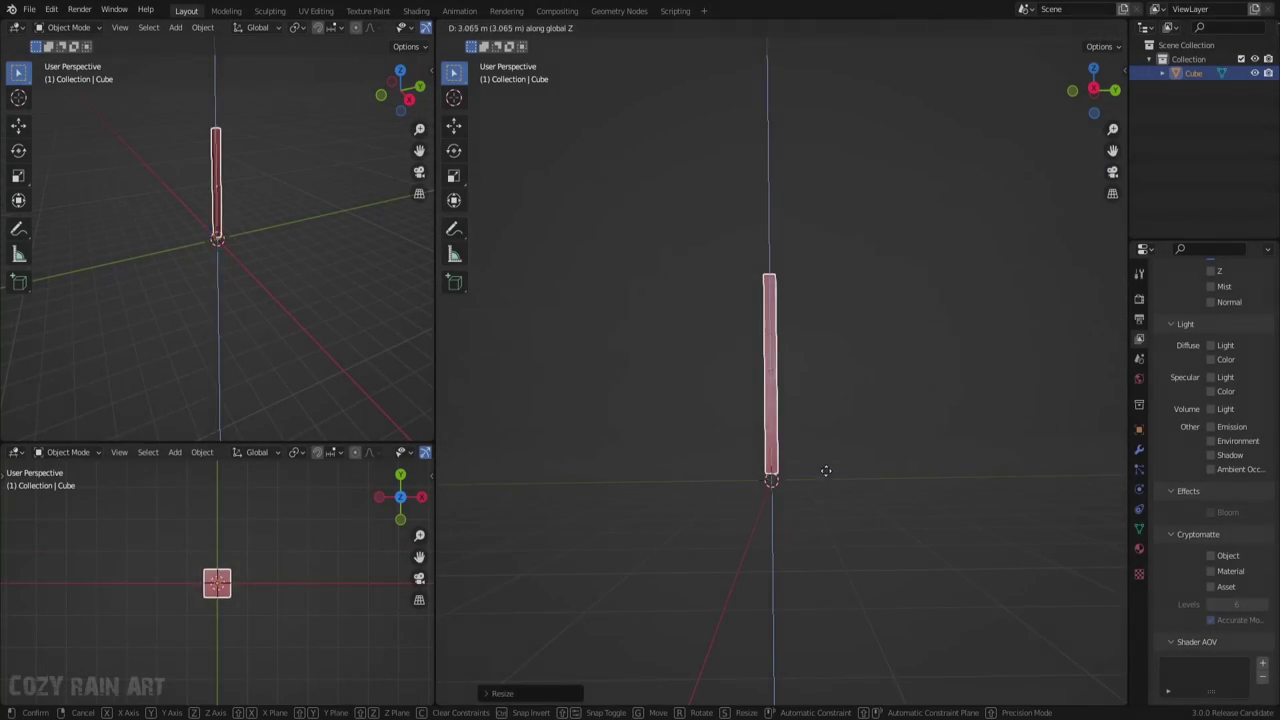
pyautogui.click(823, 471)
pyautogui.moveTo(823, 471); pyautogui.dragTo(630, 570, button='middle')
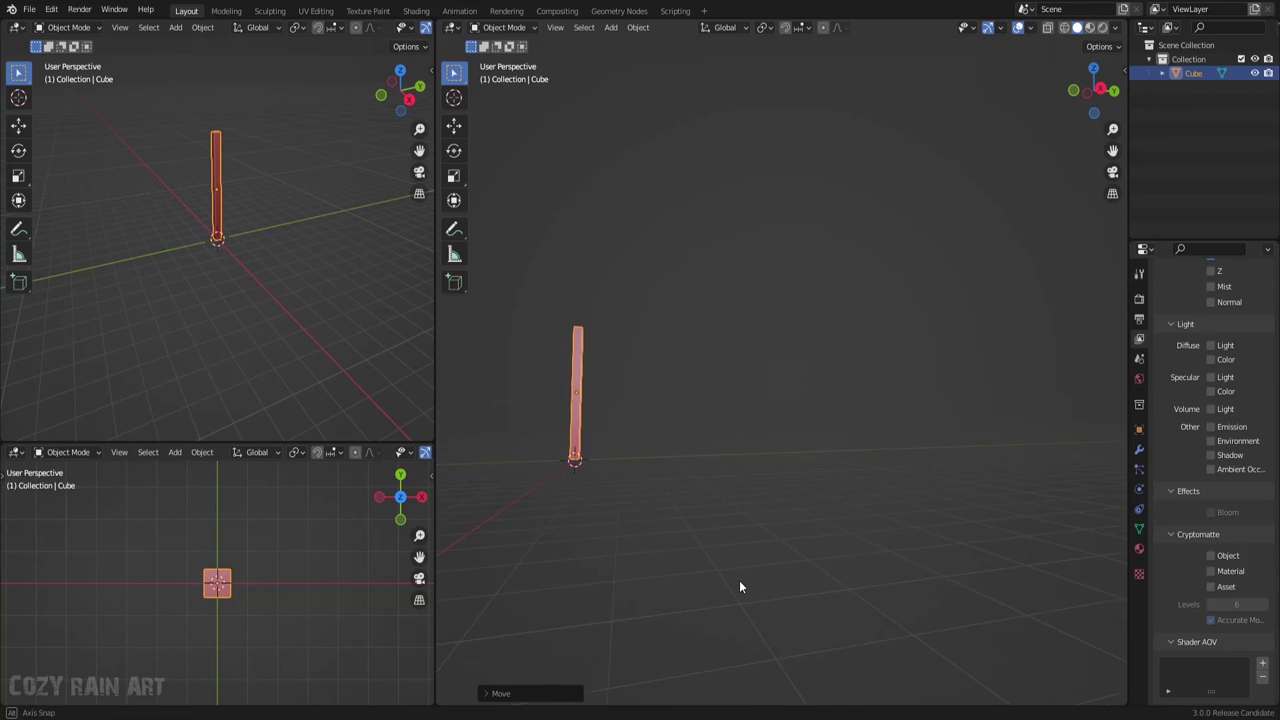
pyautogui.hotkey('shift', 'a')
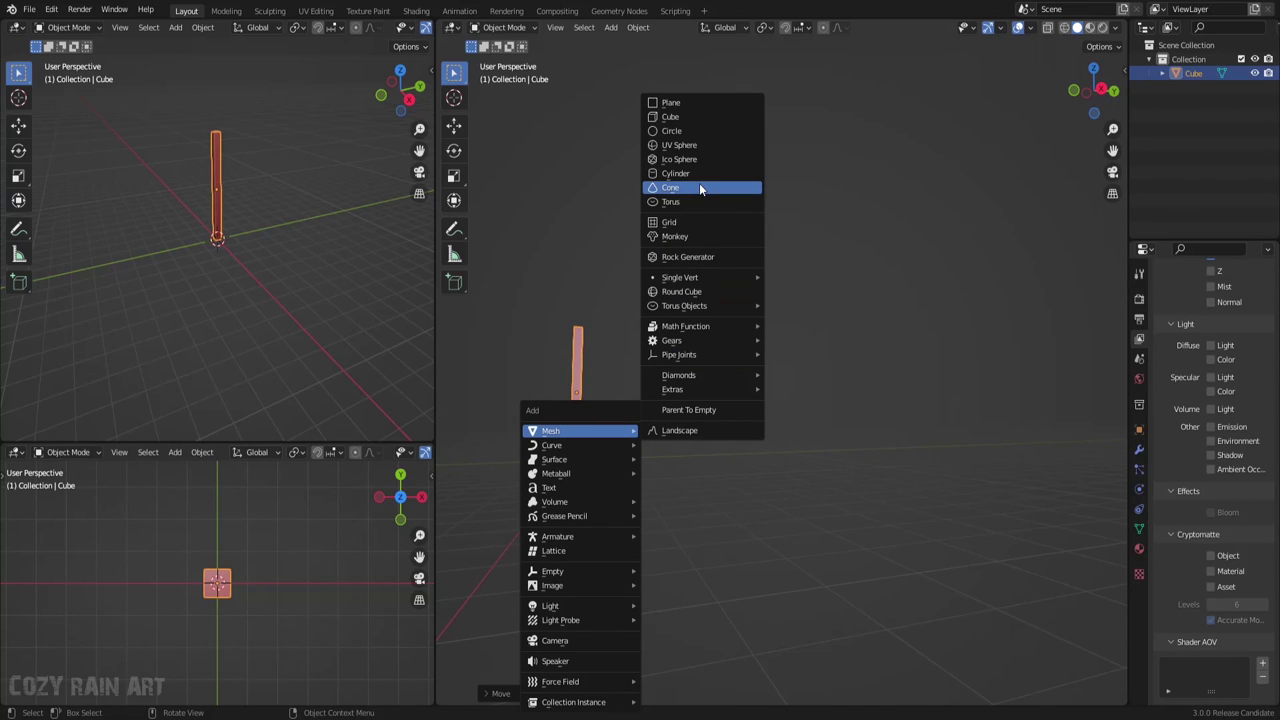
# Add a camera and rotate it around the vertical axis
pyautogui.click(555, 641)
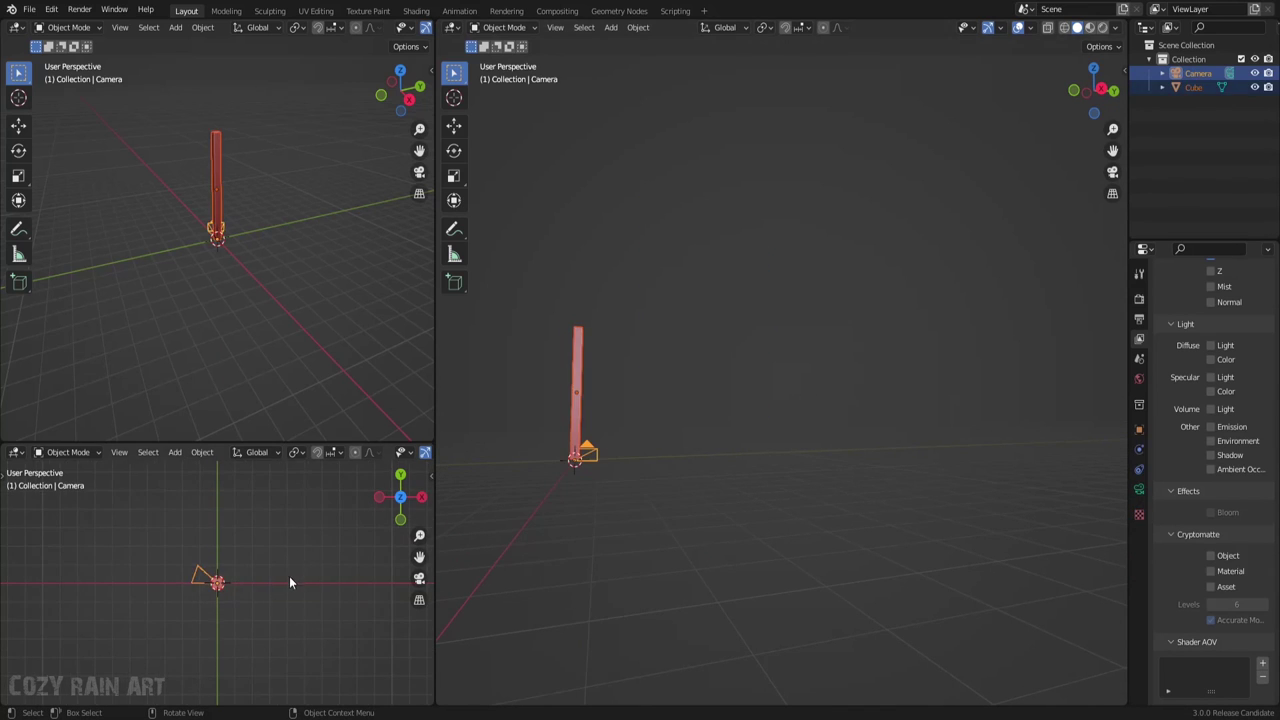
pyautogui.press('r')
pyautogui.press('Escape')
pyautogui.press('KP_Decimal')
pyautogui.press('KP_7')
pyautogui.press('r')
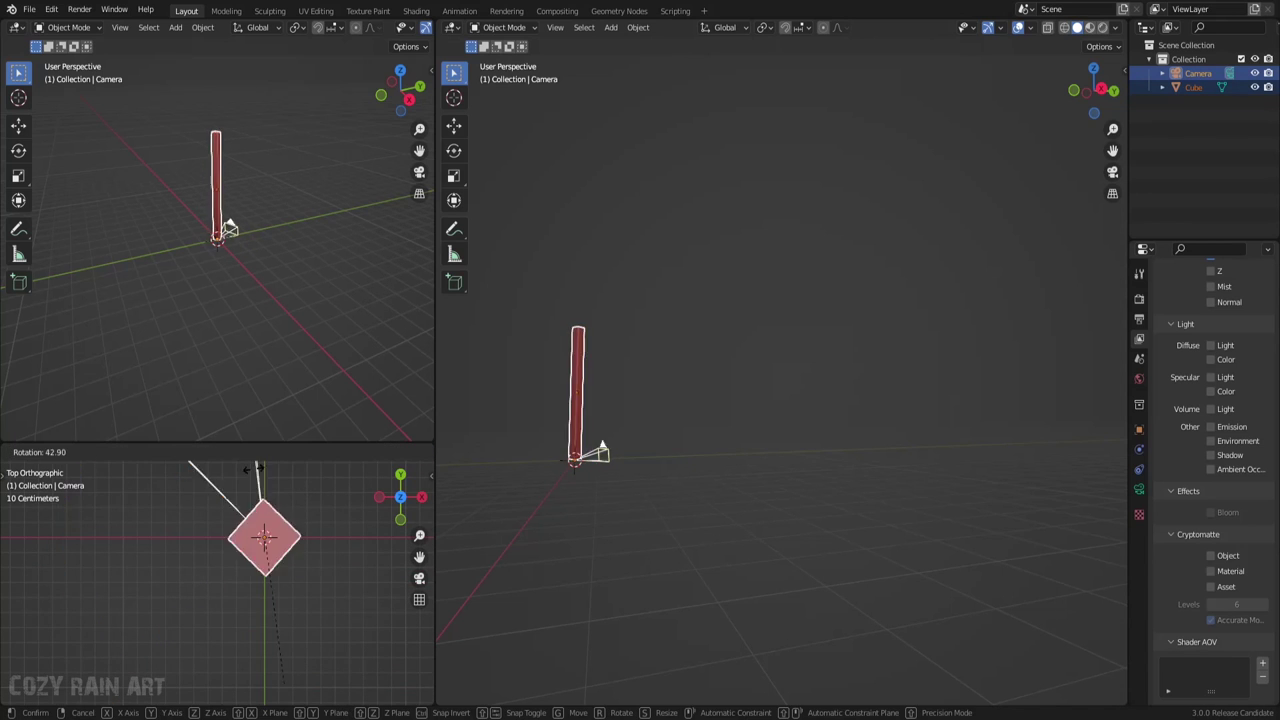
pyautogui.click(253, 468)
pyautogui.scroll(-5, 289, 557)
# Move the camera away from the origin and look through it in the lower-left view
pyautogui.press('g')
pyautogui.press('Return')
pyautogui.moveTo(794, 437); pyautogui.dragTo(560, 450, button='middle')
pyautogui.press('KP_0')
pyautogui.press('KP_1')
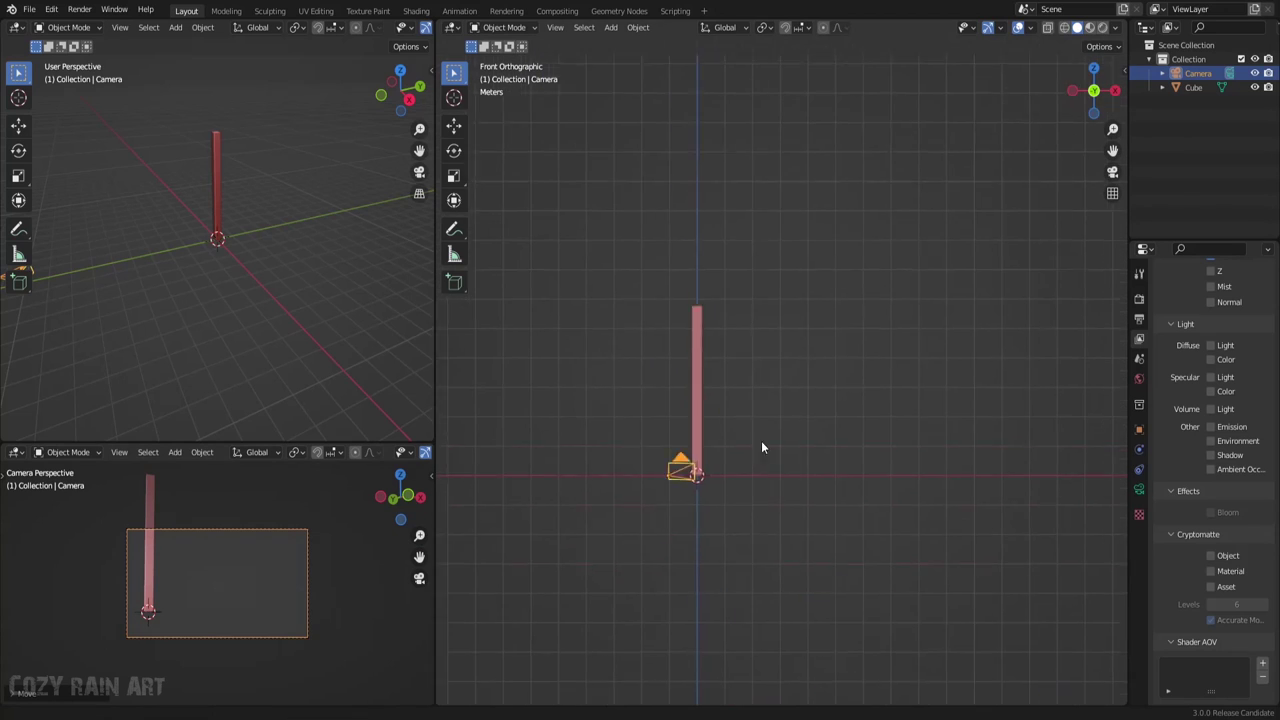
pyautogui.press('g')
pyautogui.click(804, 222)
# Set the camera's Passepartout to 1.0 and reposition it to frame the post
pyautogui.click(1139, 489)
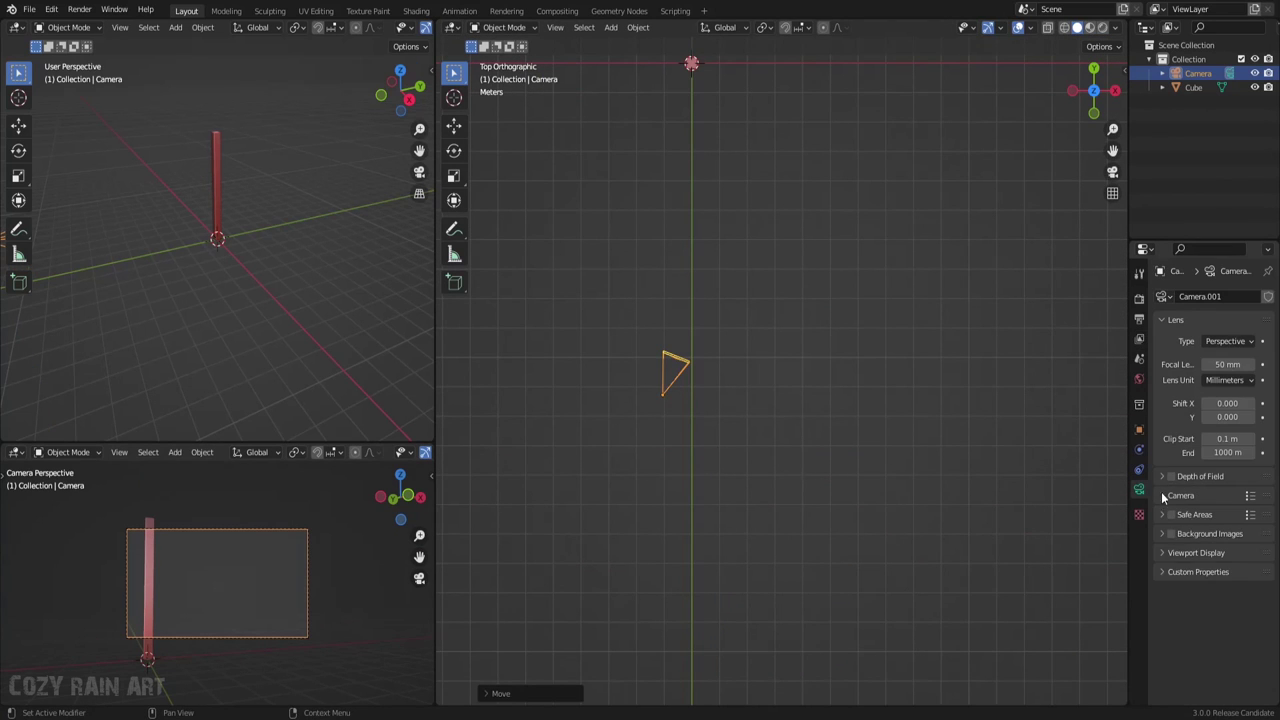
pyautogui.click(1196, 552)
pyautogui.moveTo(1225, 656); pyautogui.dragTo(1262, 656)
pyautogui.press('g')
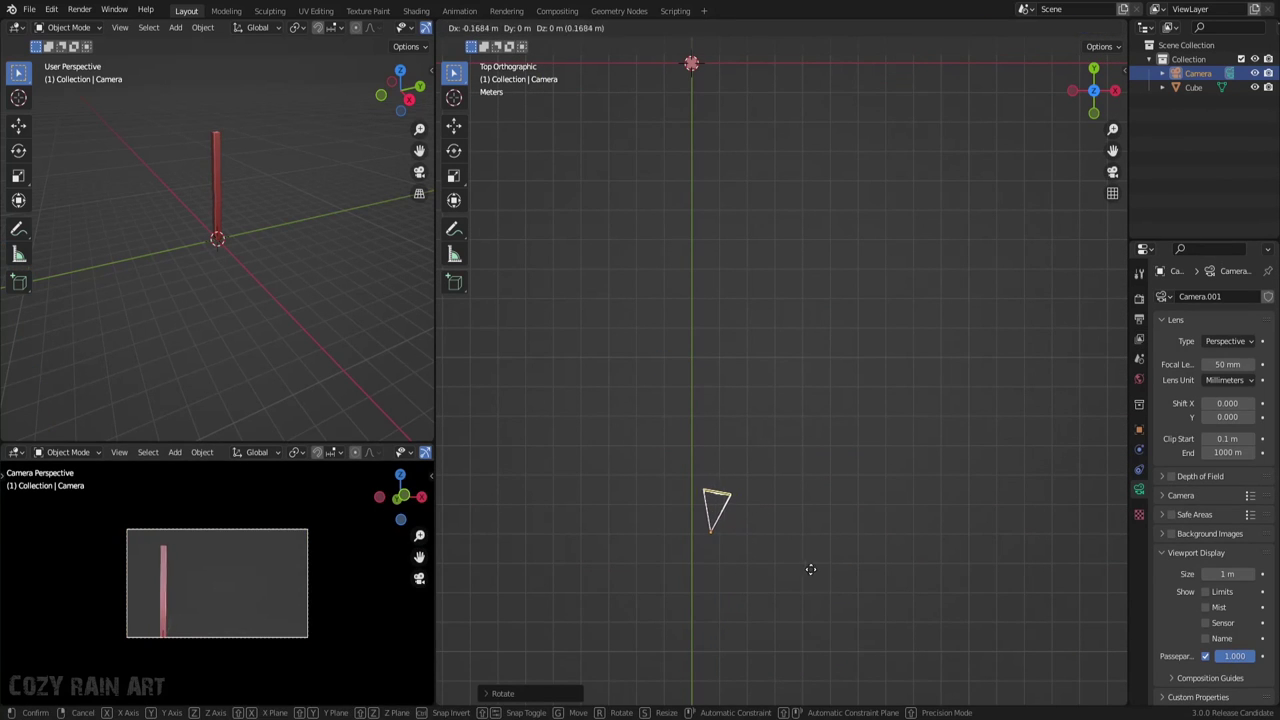
pyautogui.click(811, 569)
pyautogui.press('g')
pyautogui.click(284, 614)
# Select the post and inspect it from the front and in perspective
pyautogui.moveTo(1078, 191); pyautogui.dragTo(781, 528, button='middle')
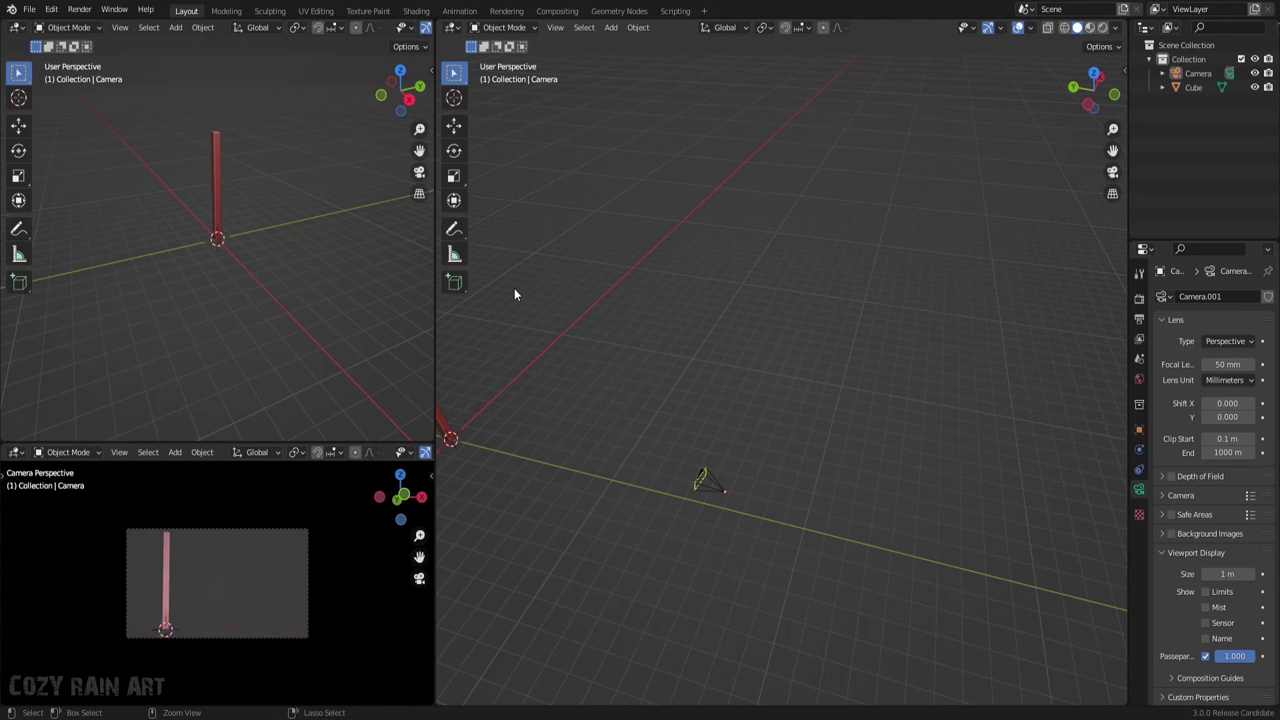
pyautogui.moveTo(514, 294); pyautogui.dragTo(363, 571, button='middle')
pyautogui.click(166, 590)
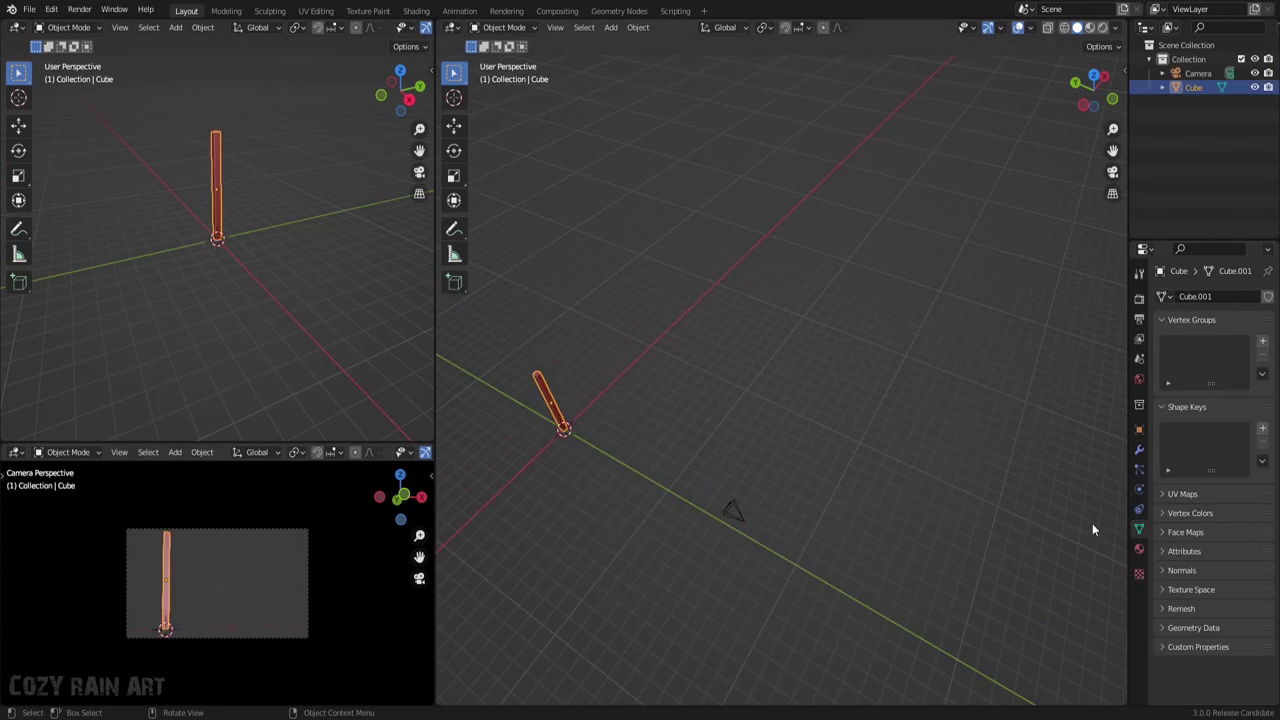
pyautogui.click(1111, 100)
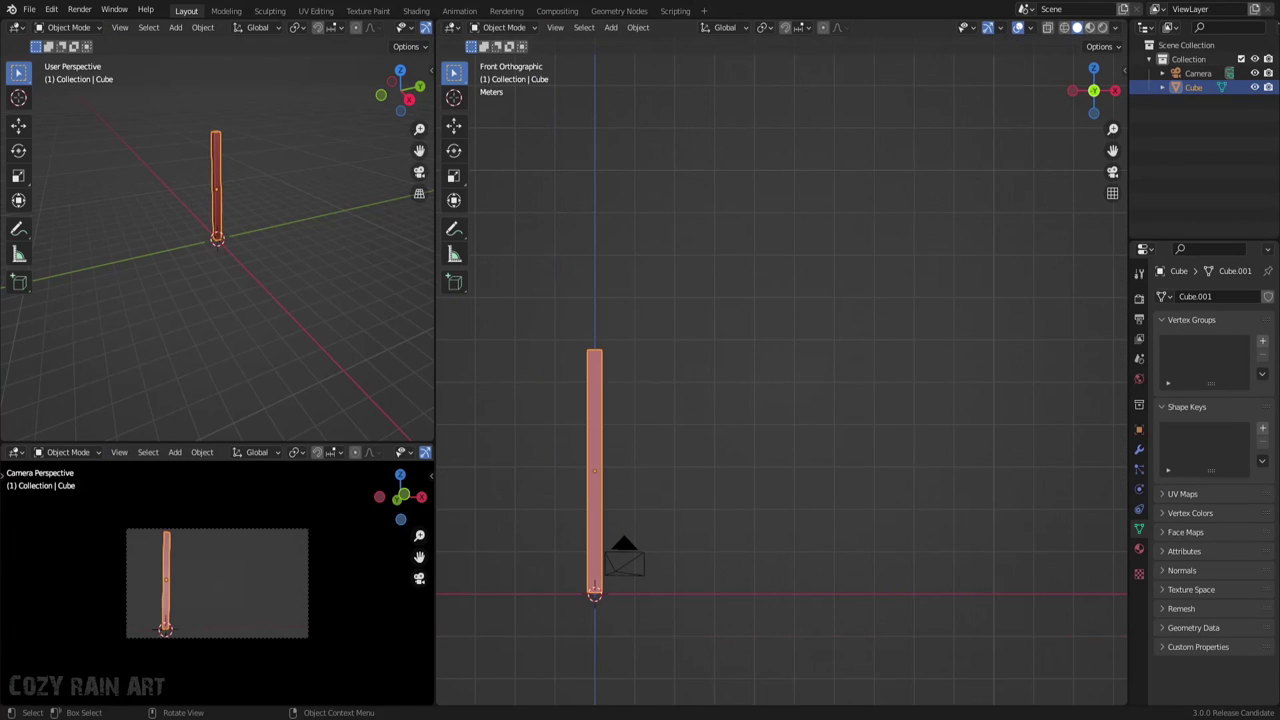
pyautogui.moveTo(1080, 180); pyautogui.dragTo(678, 498, button='middle')
# Show the left view from the front in wireframe shading
pyautogui.click(381, 95)
pyautogui.press('z')
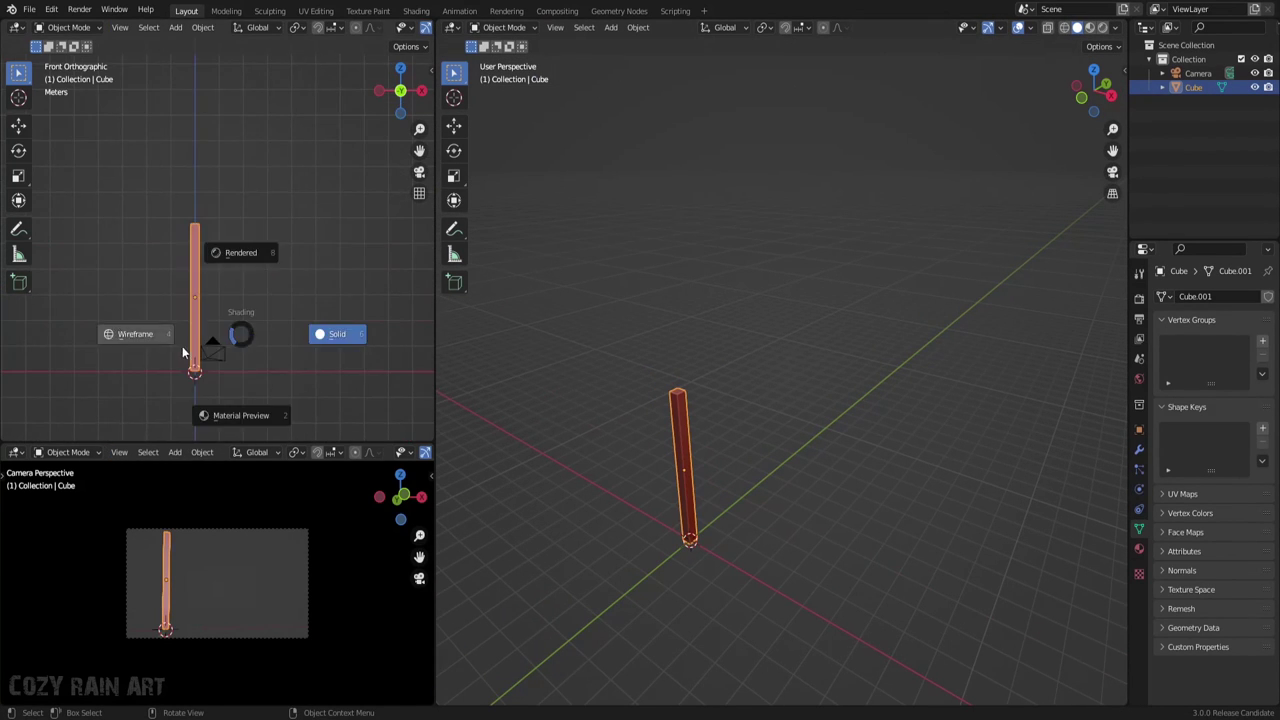
pyautogui.click(182, 346)
# Duplicate the post, rotate the copy 90° and lay it across the post's top as a beam
pyautogui.hotkey('shift', 'd')
pyautogui.click(360, 369)
pyautogui.write('r90')
pyautogui.press('Return')
pyautogui.press('g')
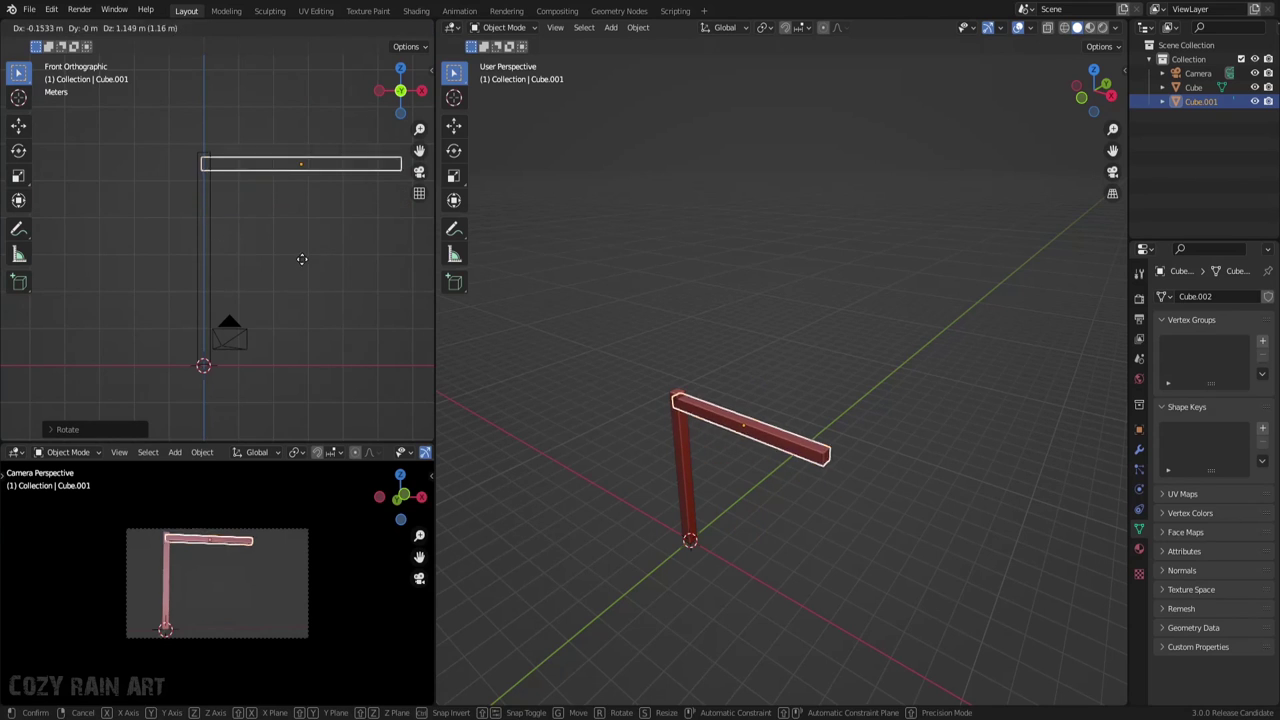
pyautogui.click(400, 68)
pyautogui.scroll(3, 246, 309)
# Duplicate the post again to the right and tilt the copy 45°
pyautogui.click(866, 507)
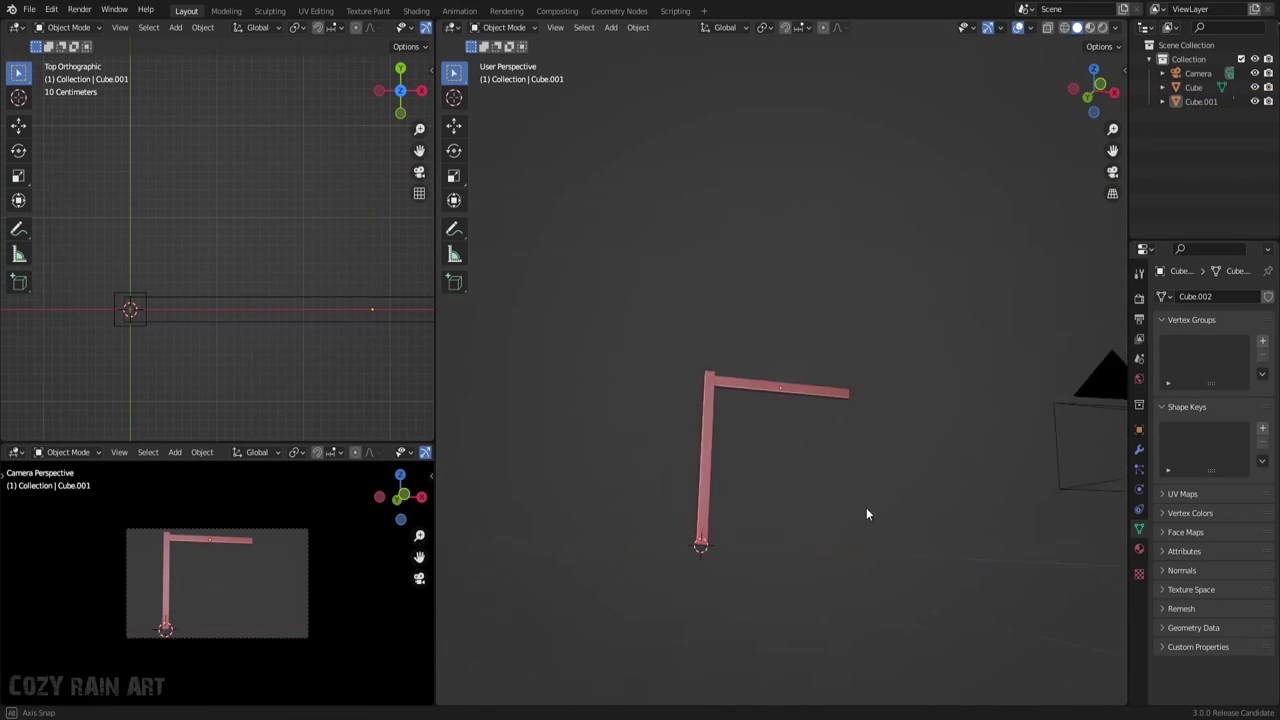
pyautogui.moveTo(866, 507); pyautogui.dragTo(655, 429, button='middle')
pyautogui.click(622, 420)
pyautogui.hotkey('shift', 'd')
pyautogui.click(895, 420)
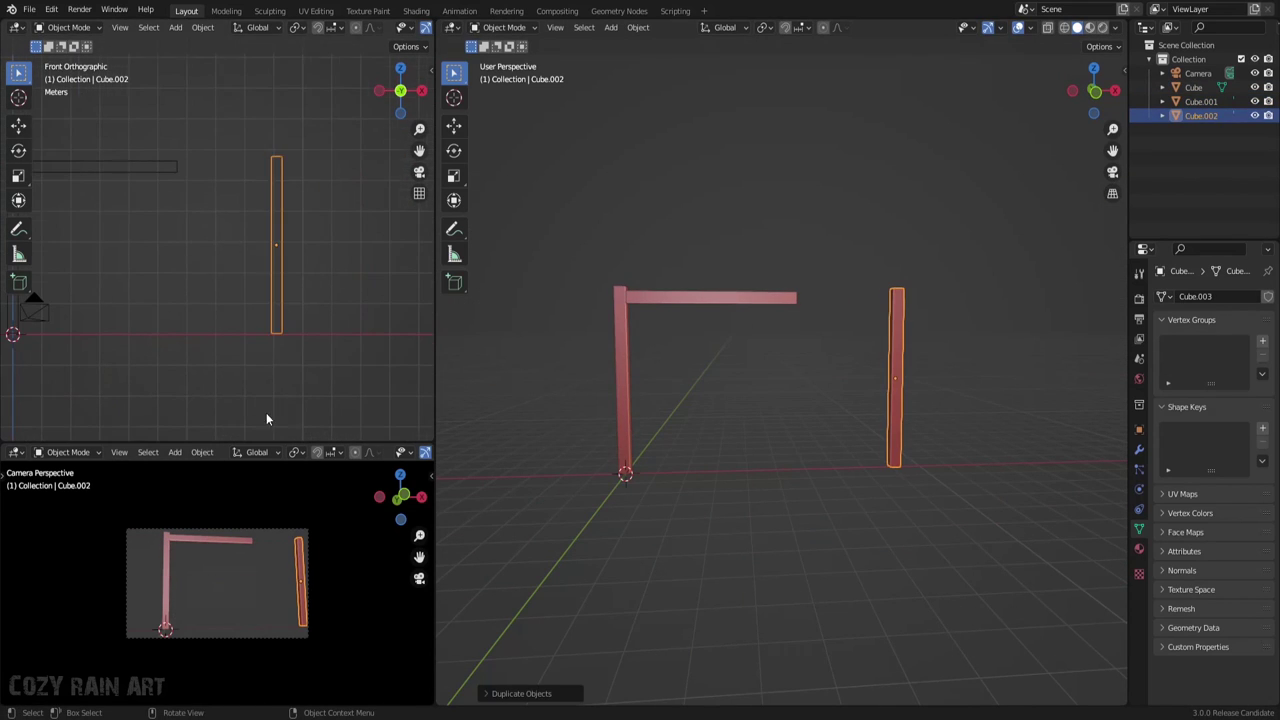
pyautogui.write('r45')
pyautogui.press('Return')
# Lengthen the 45° rafter and butt it against the beam's far end
pyautogui.press('s')
pyautogui.click(412, 407)
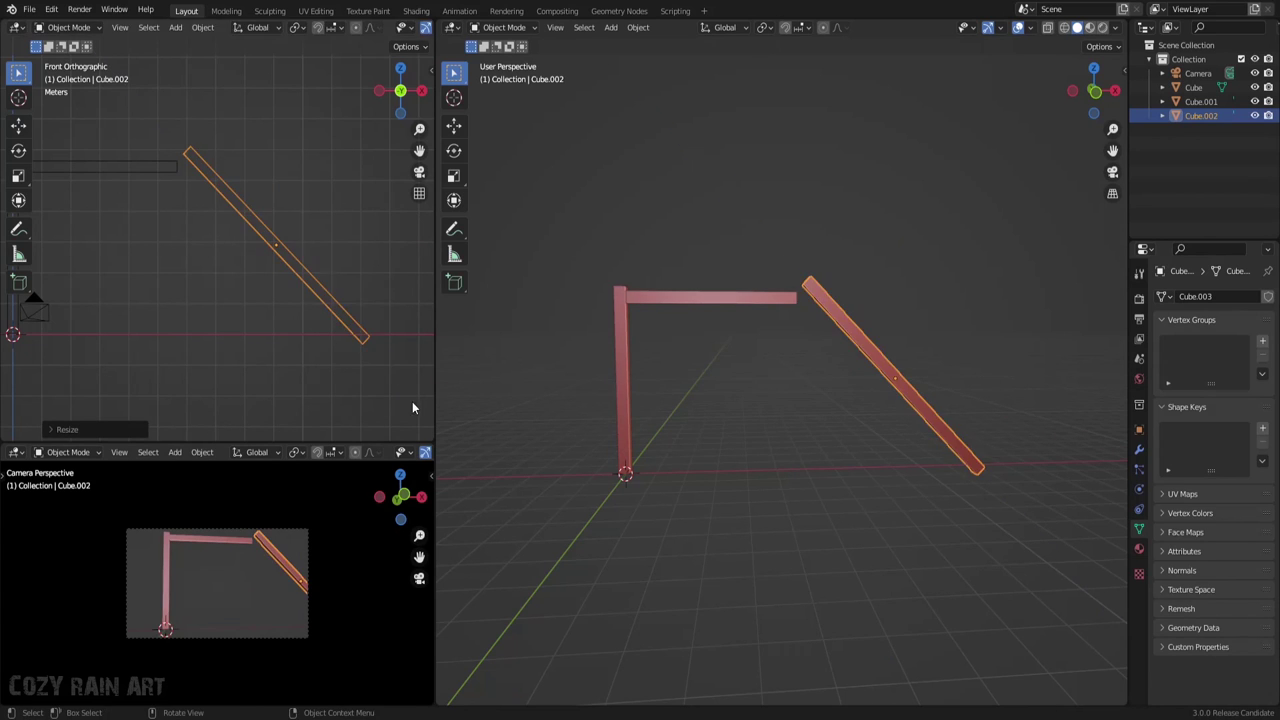
pyautogui.press('g')
pyautogui.click(65, 308)
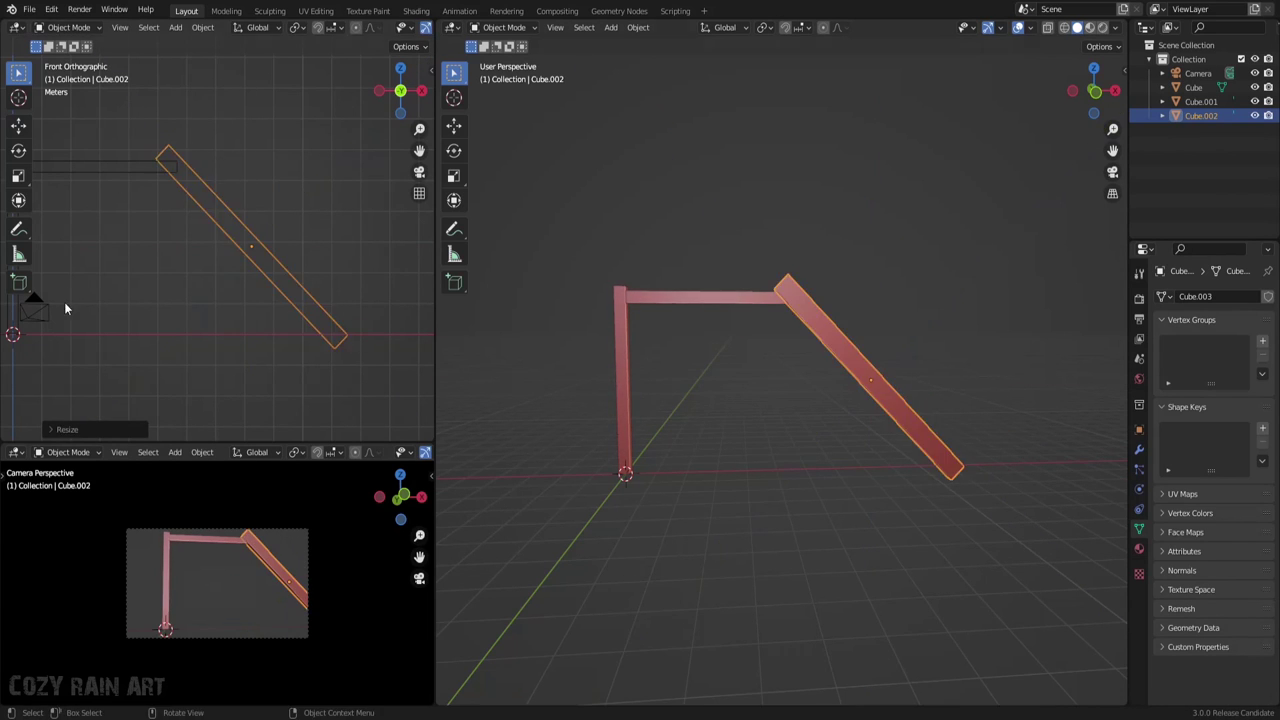
pyautogui.click(65, 308)
pyautogui.scroll(-3, 762, 458)
pyautogui.moveTo(762, 458)
pyautogui.mouseDown(button='middle')
pyautogui.moveTo(918, 549)
pyautogui.moveTo(796, 446)
pyautogui.mouseUp(button='middle')
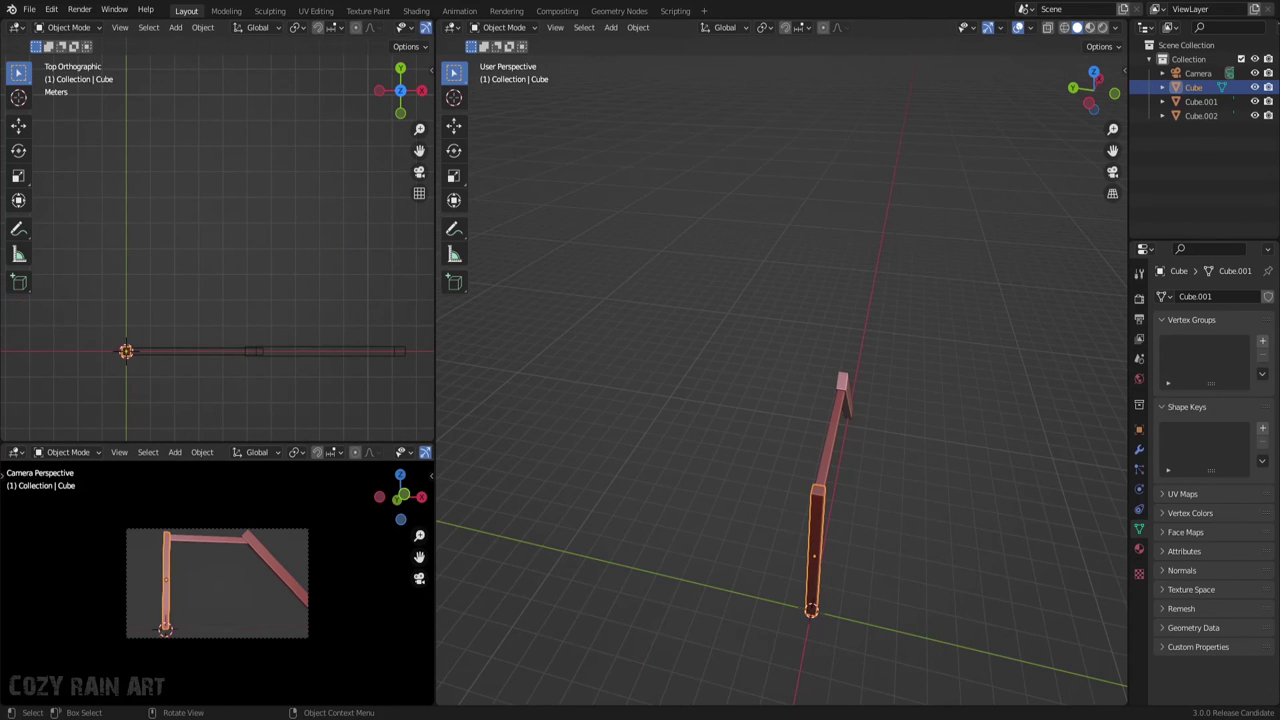
# Duplicate the beam and rafter as a second frame copy beside the original
pyautogui.click(830, 450)
pyautogui.keyDown('shift'); pyautogui.click(843, 385); pyautogui.keyUp('shift')
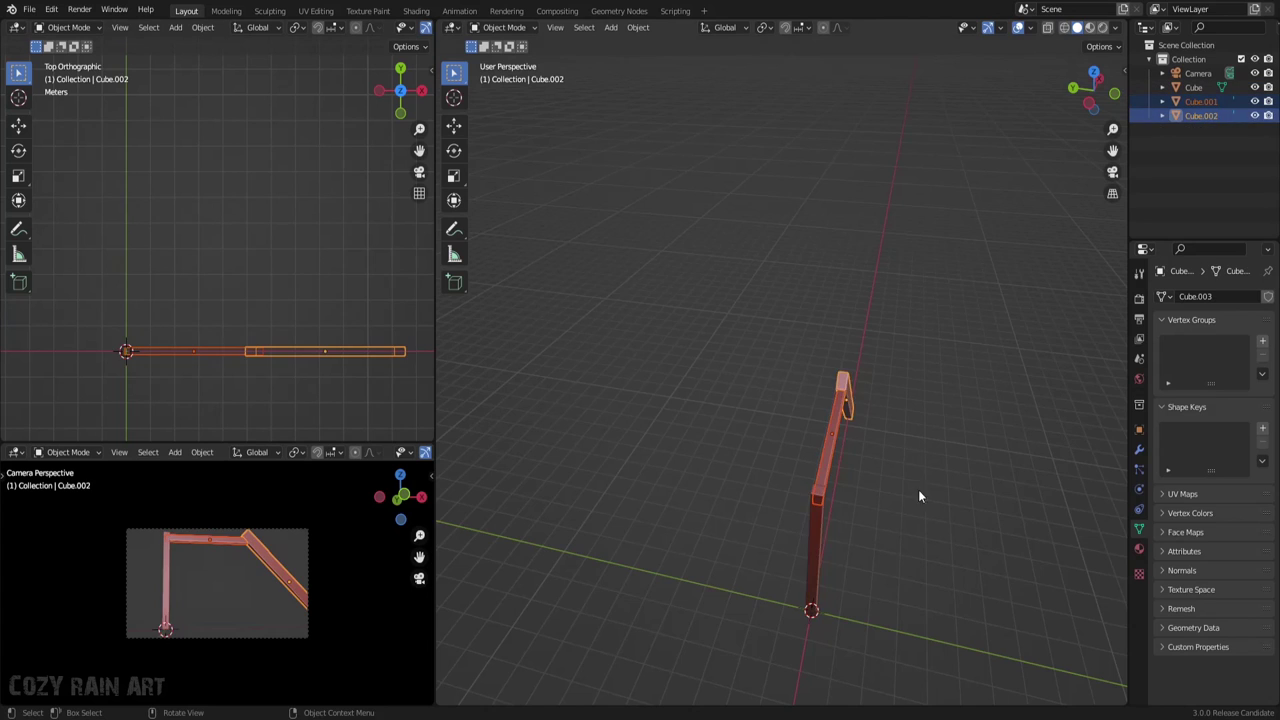
pyautogui.moveTo(918, 489); pyautogui.dragTo(874, 543, button='middle')
pyautogui.press('g')
pyautogui.press('Escape')
pyautogui.hotkey('shift', 'd')
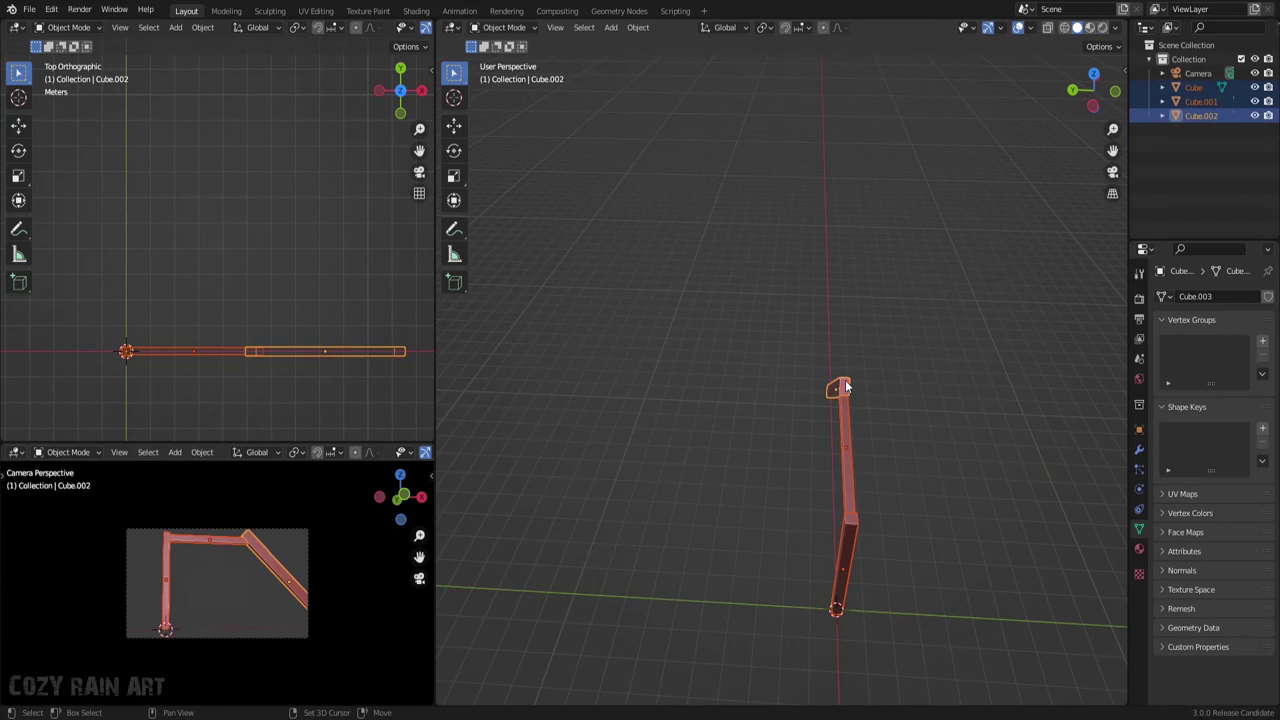
pyautogui.click(904, 475)
# Duplicate a post and widen it along X into a back wall panel
pyautogui.hotkey('shift', 'd')
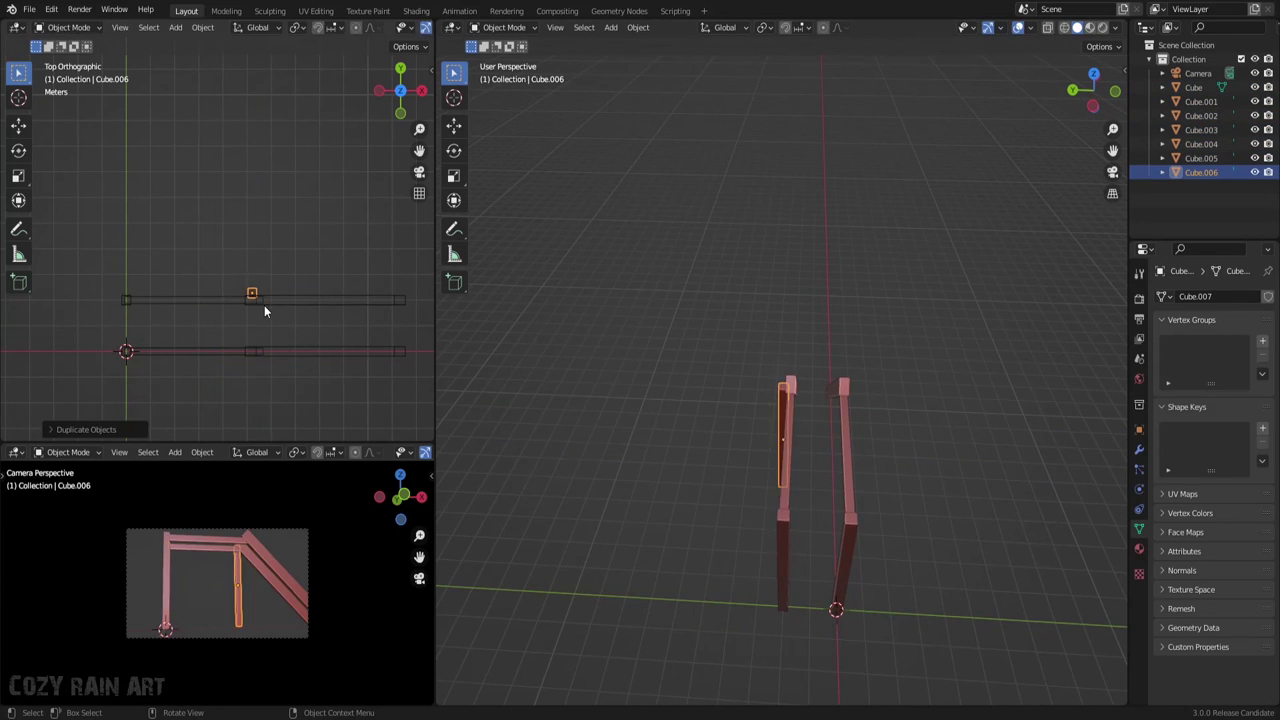
pyautogui.press('s')
pyautogui.press('x')
pyautogui.click(300, 190)
pyautogui.moveTo(520, 380); pyautogui.dragTo(443, 440, button='middle')
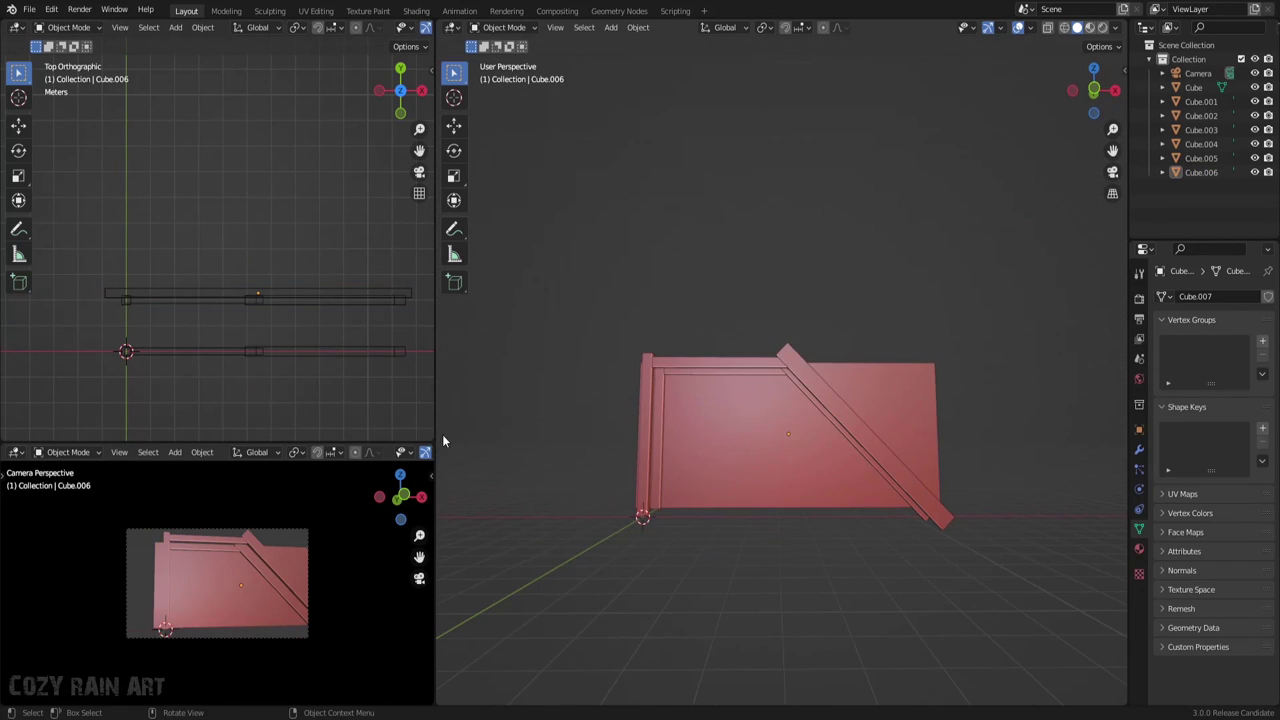
# Pull the camera back from the frame along its own Y axis
pyautogui.scroll(-5, 694, 555)
pyautogui.click(733, 470)
pyautogui.rightClick(733, 470)
pyautogui.press('Escape')
pyautogui.press('g')
pyautogui.press('y')
pyautogui.press('y')
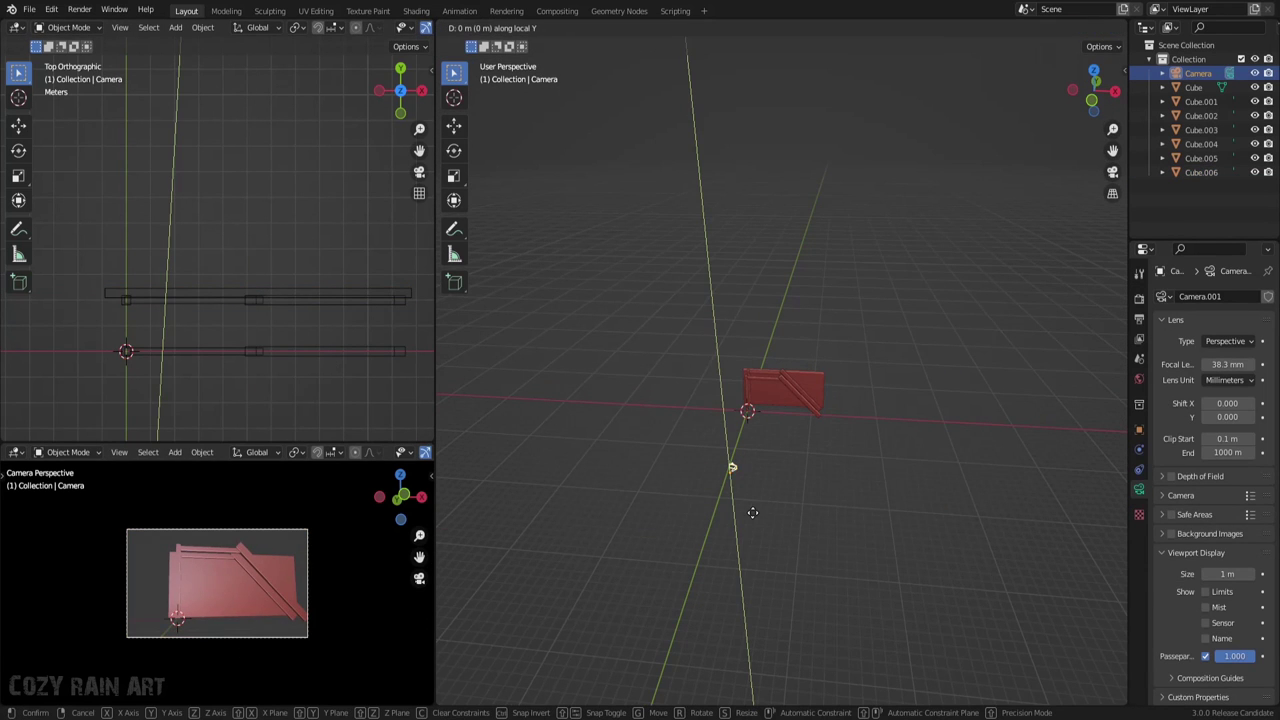
pyautogui.click(755, 513)
# Select the original rafter, post and beam and switch to top view
pyautogui.moveTo(760, 514); pyautogui.dragTo(855, 489, button='middle')
pyautogui.scroll(3, 725, 465)
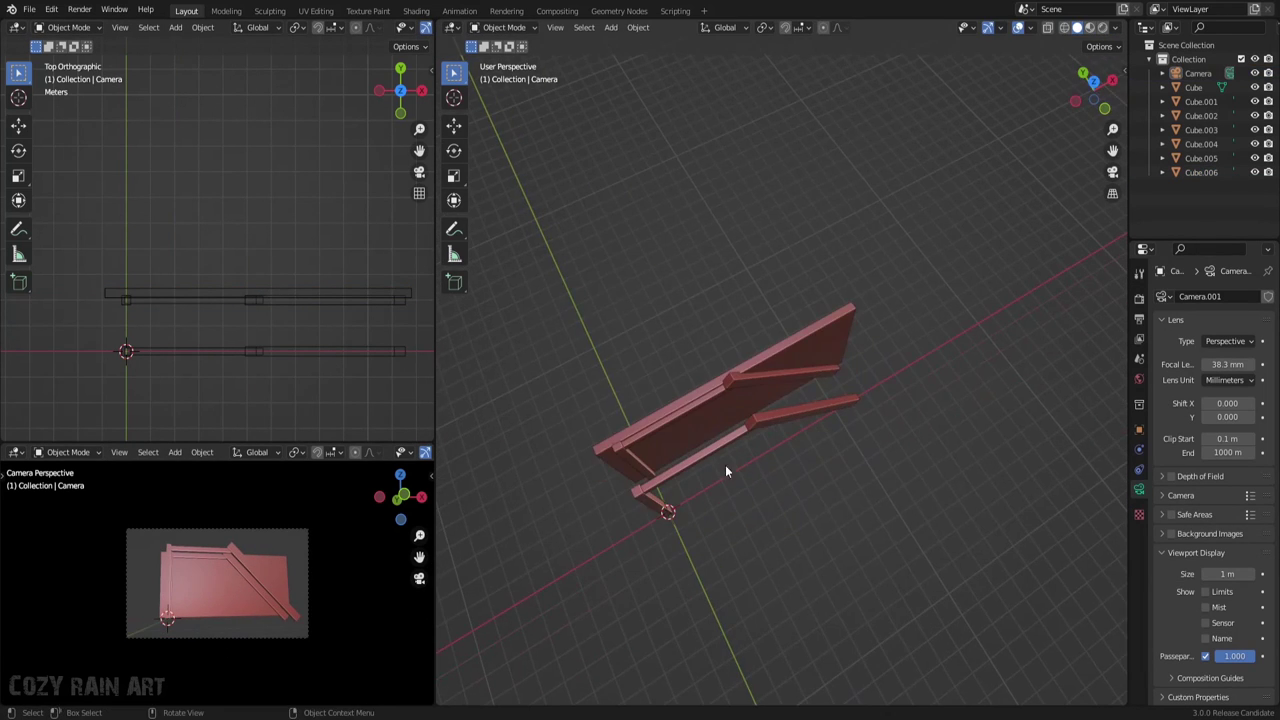
pyautogui.click(784, 436)
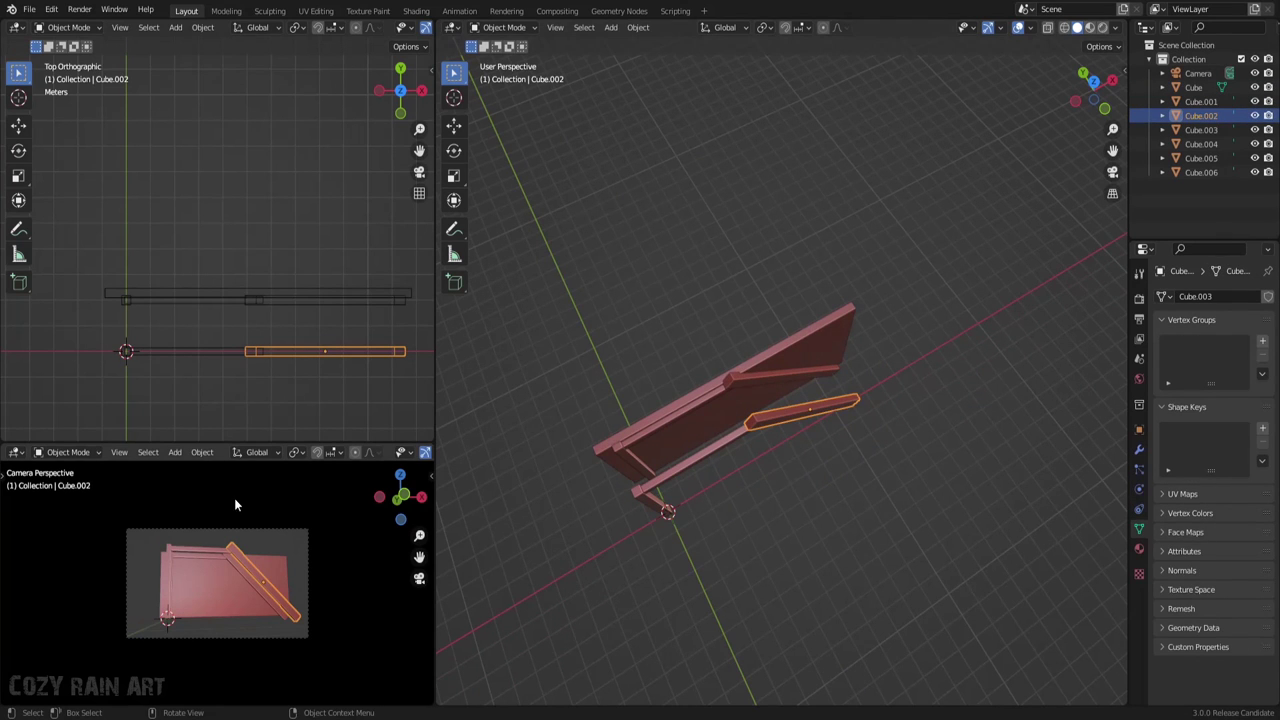
pyautogui.keyDown('shift'); pyautogui.click(668, 500); pyautogui.keyUp('shift')
pyautogui.click(1094, 80)
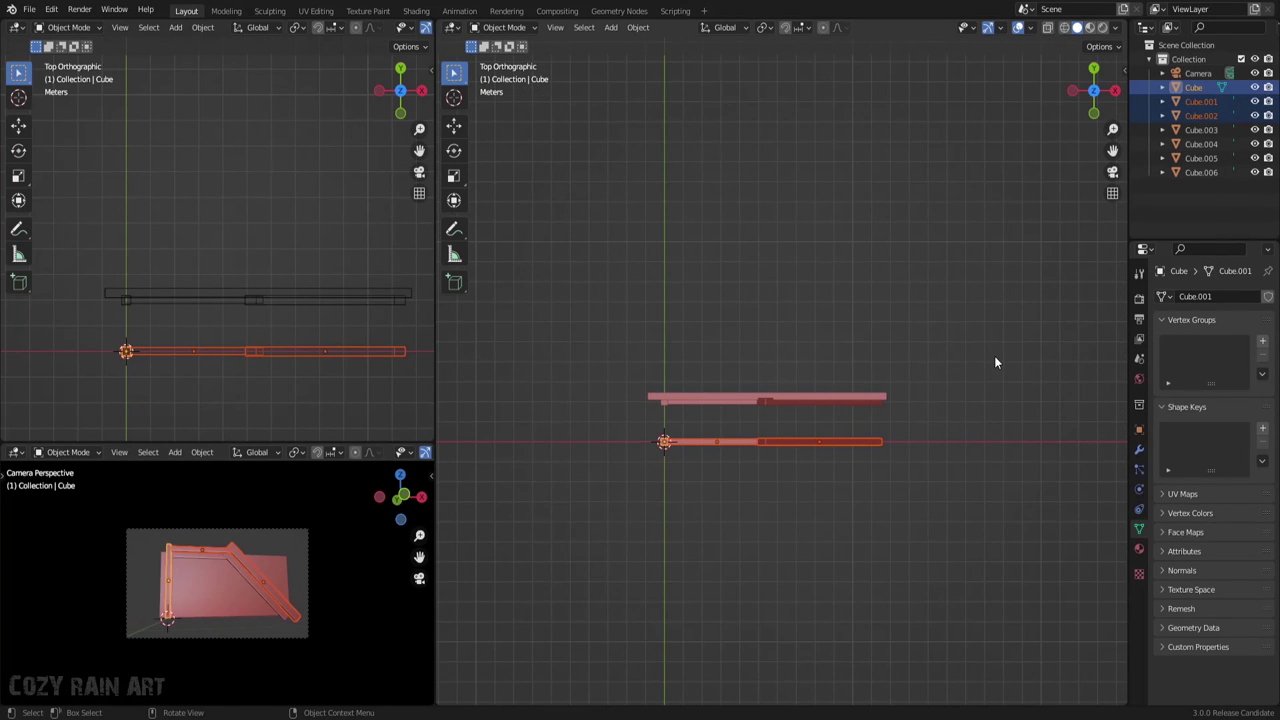
pyautogui.keyDown('shift'); pyautogui.moveTo(994, 362); pyautogui.dragTo(754, 509, button='middle'); pyautogui.keyUp('shift')
# Move the original frame pieces further forward in the top view
pyautogui.press('g')
pyautogui.click(796, 559)
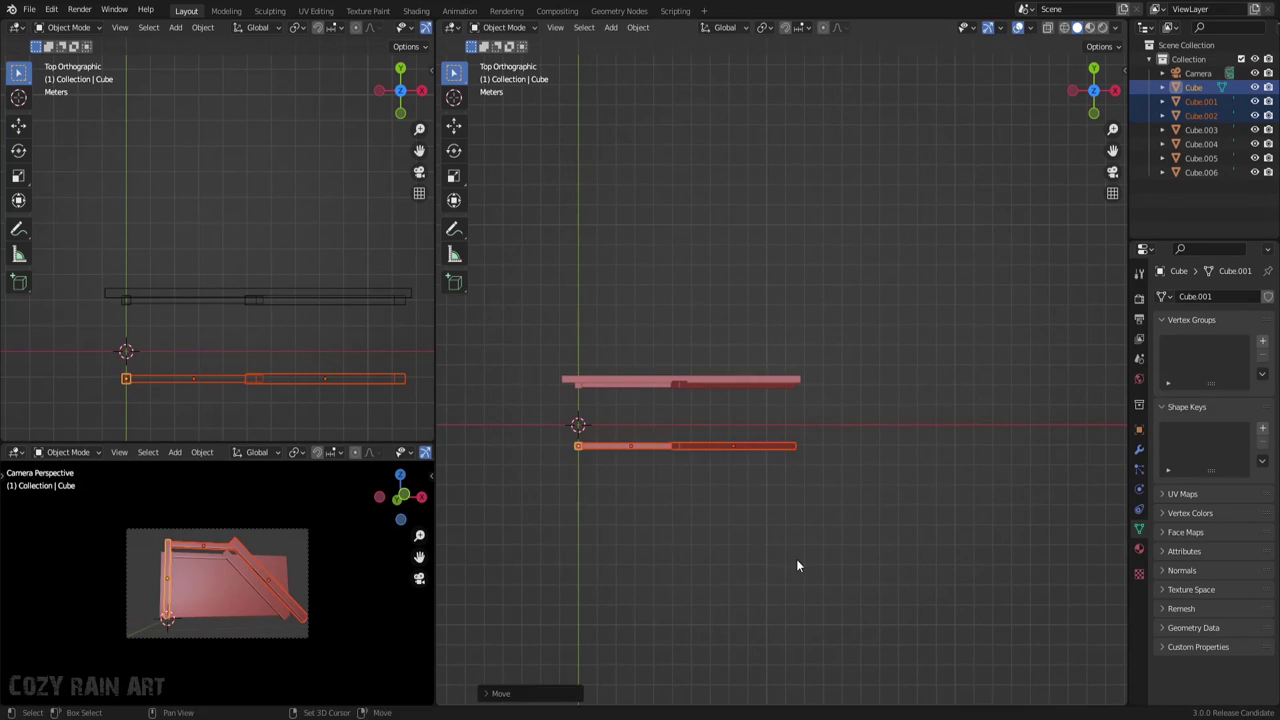
pyautogui.keyDown('shift'); pyautogui.moveTo(796, 559); pyautogui.dragTo(591, 373, button='middle'); pyautogui.keyUp('shift')
pyautogui.click(591, 373)
# Copy the post's array modifier onto the horizontal beam with Ctrl+L
pyautogui.click(559, 342)
pyautogui.click(1138, 449)
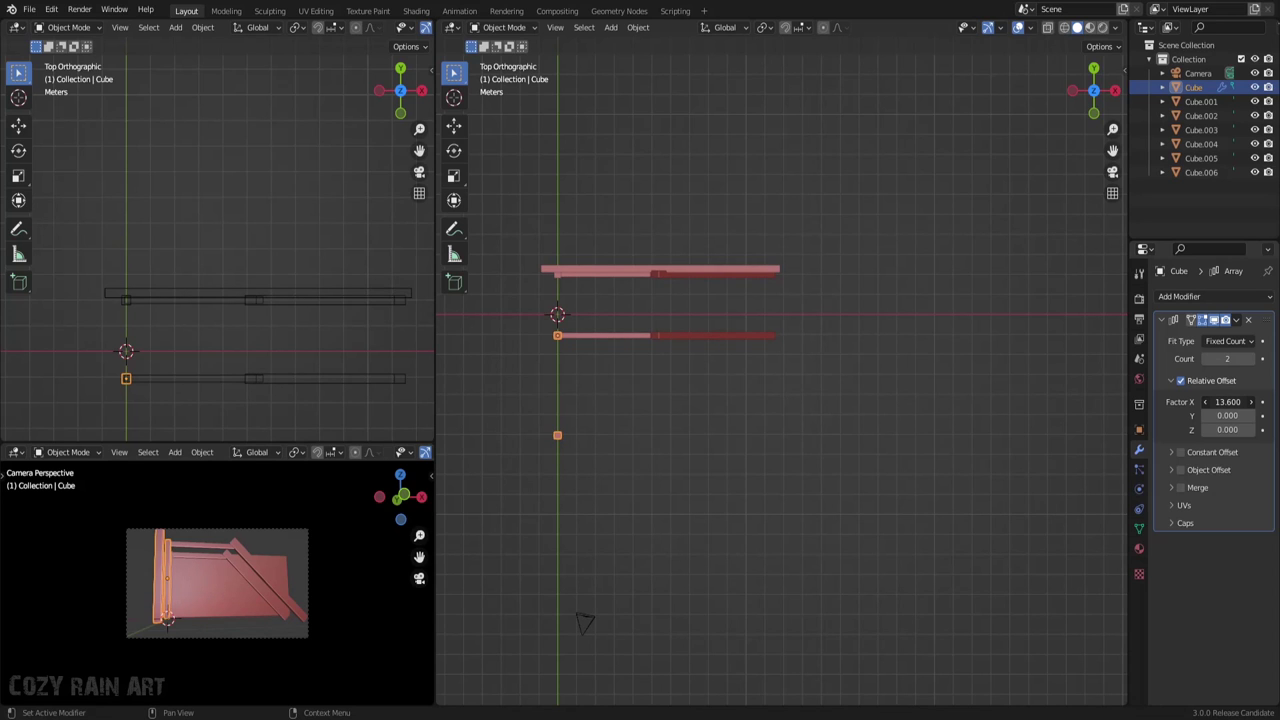
pyautogui.keyDown('shift'); pyautogui.moveTo(672, 461); pyautogui.dragTo(653, 426, button='middle'); pyautogui.keyUp('shift')
pyautogui.click(608, 302)
pyautogui.keyDown('shift'); pyautogui.click(538, 400); pyautogui.keyUp('shift')
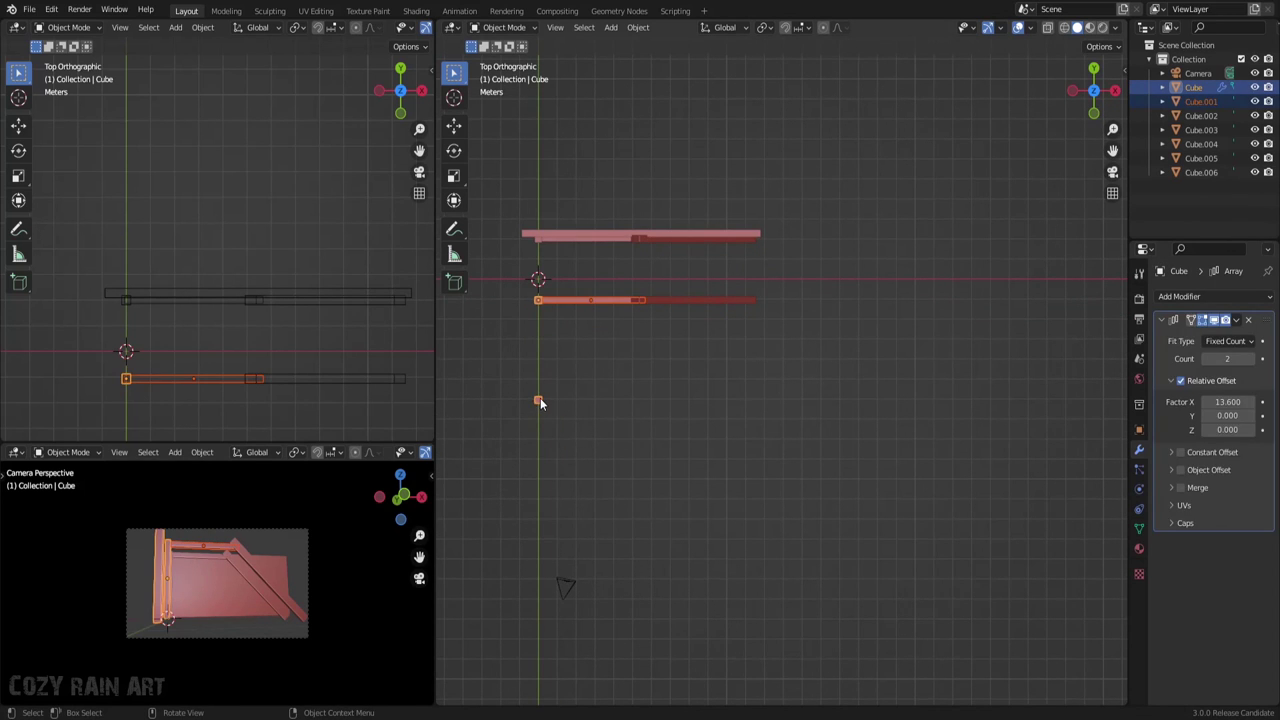
pyautogui.hotkey('ctrl', 'l')
pyautogui.press('Escape')
pyautogui.hotkey('ctrl', 'l')
pyautogui.click(555, 515)
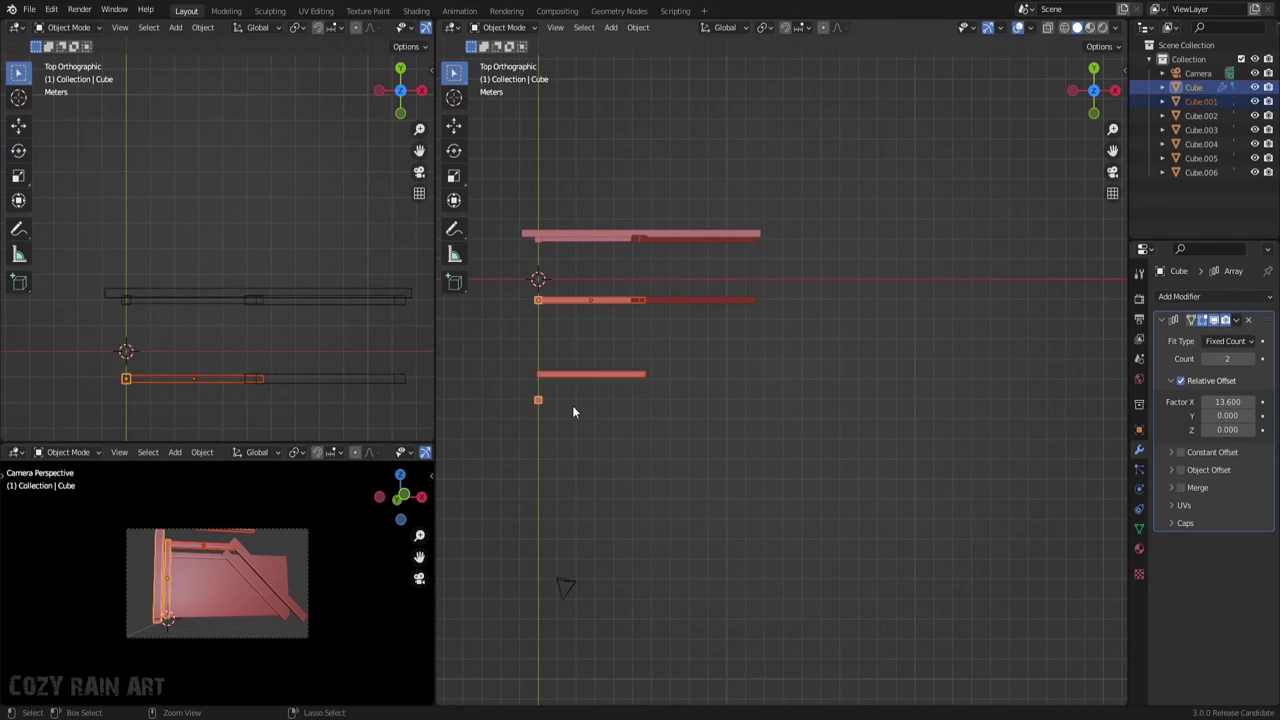
# Undo the link and duplicate the rafter bars down the roof along Y
pyautogui.hotkey('ctrl', 'z')
pyautogui.hotkey('shift', 'd')
pyautogui.press('y')
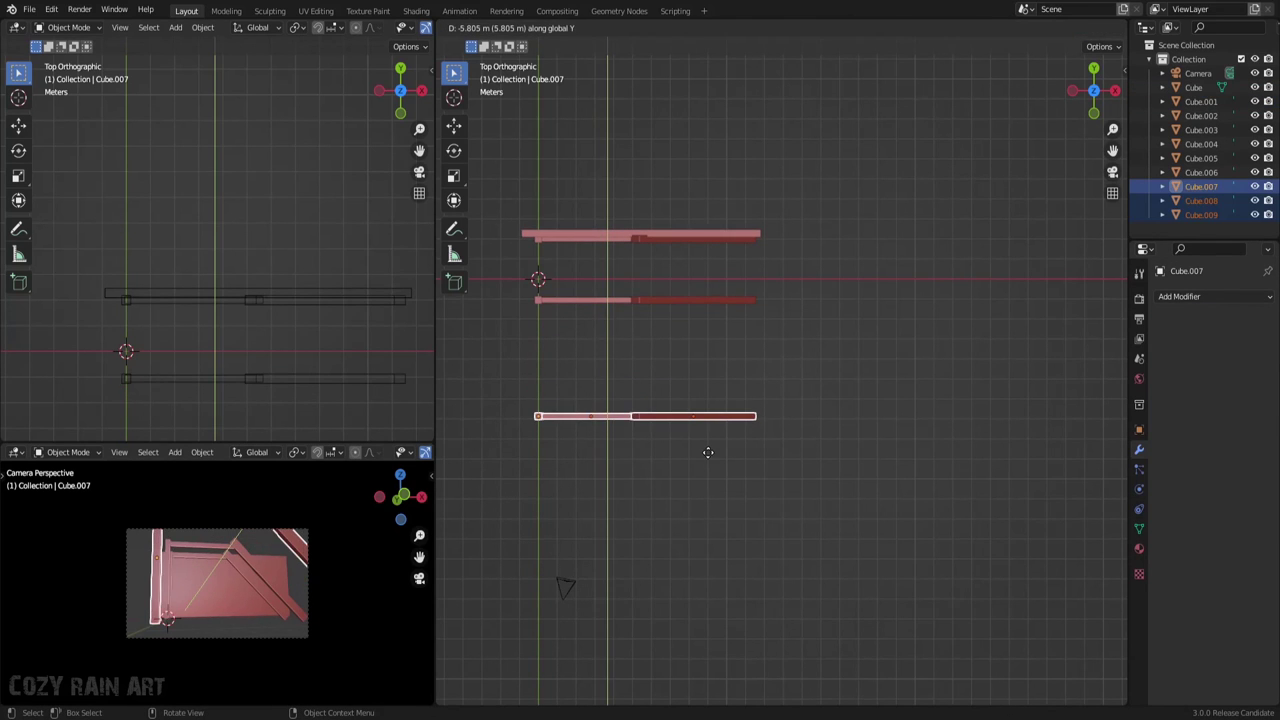
pyautogui.click(706, 403)
# Turn the camera to a Z rotation of -19°
pyautogui.scroll(-3, 680, 460)
pyautogui.click(654, 497)
pyautogui.press('r')
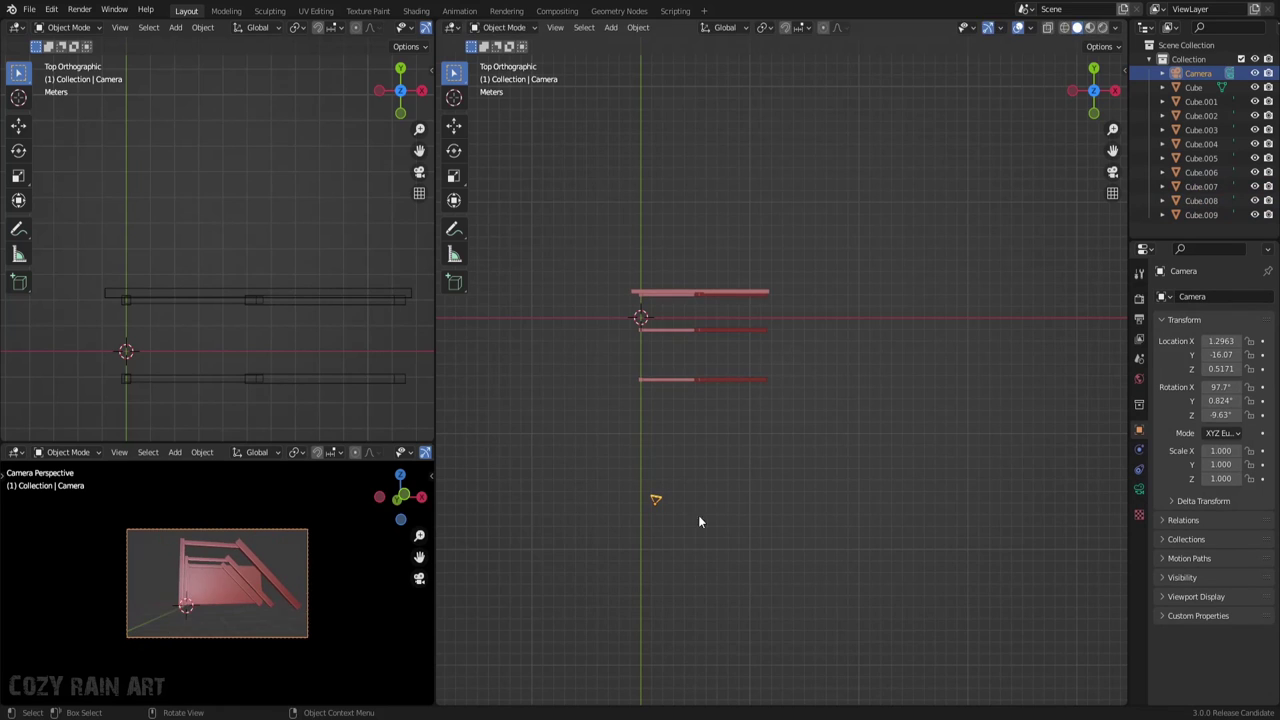
pyautogui.click(741, 535)
# Duplicate another rafter bar further down along Y and save the file
pyautogui.click(725, 379)
pyautogui.hotkey('shift', 'd')
pyautogui.press('y')
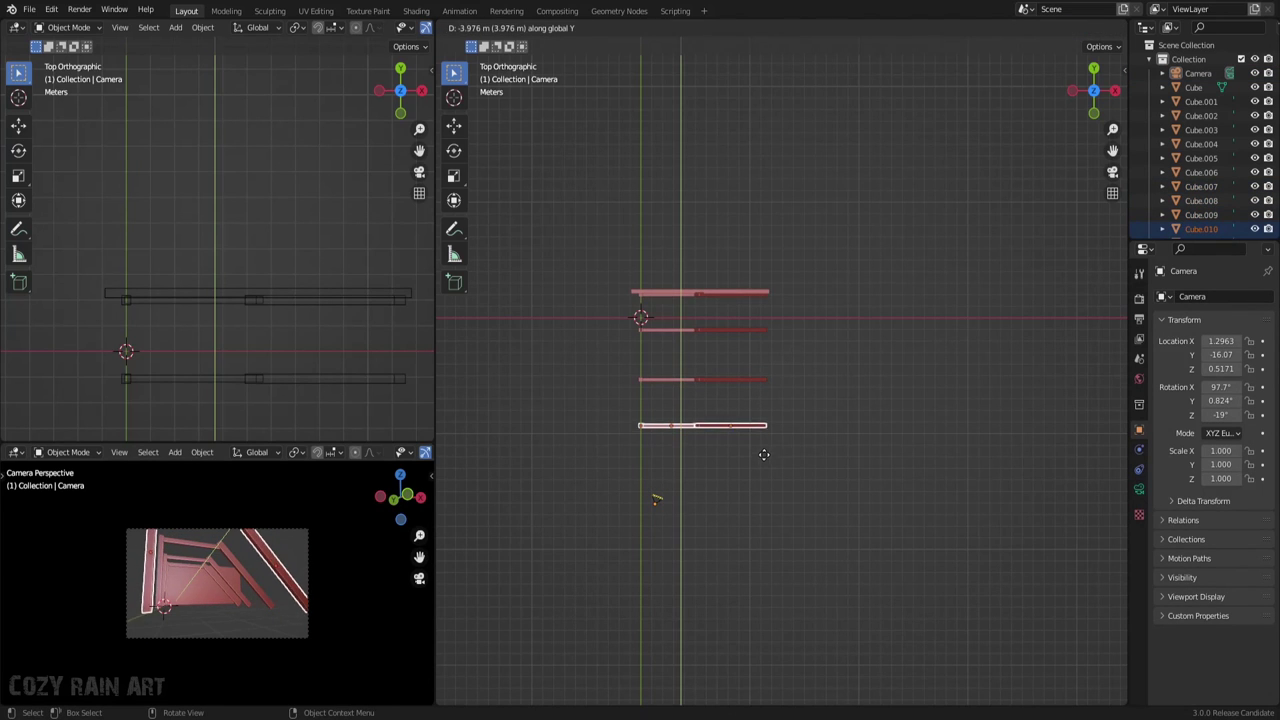
pyautogui.click(764, 454)
pyautogui.hotkey('ctrl', 's')
pyautogui.hotkey('shift', 'a')
# Add a floor plane, stretch it over the attic's full length, and save
pyautogui.click(801, 124)
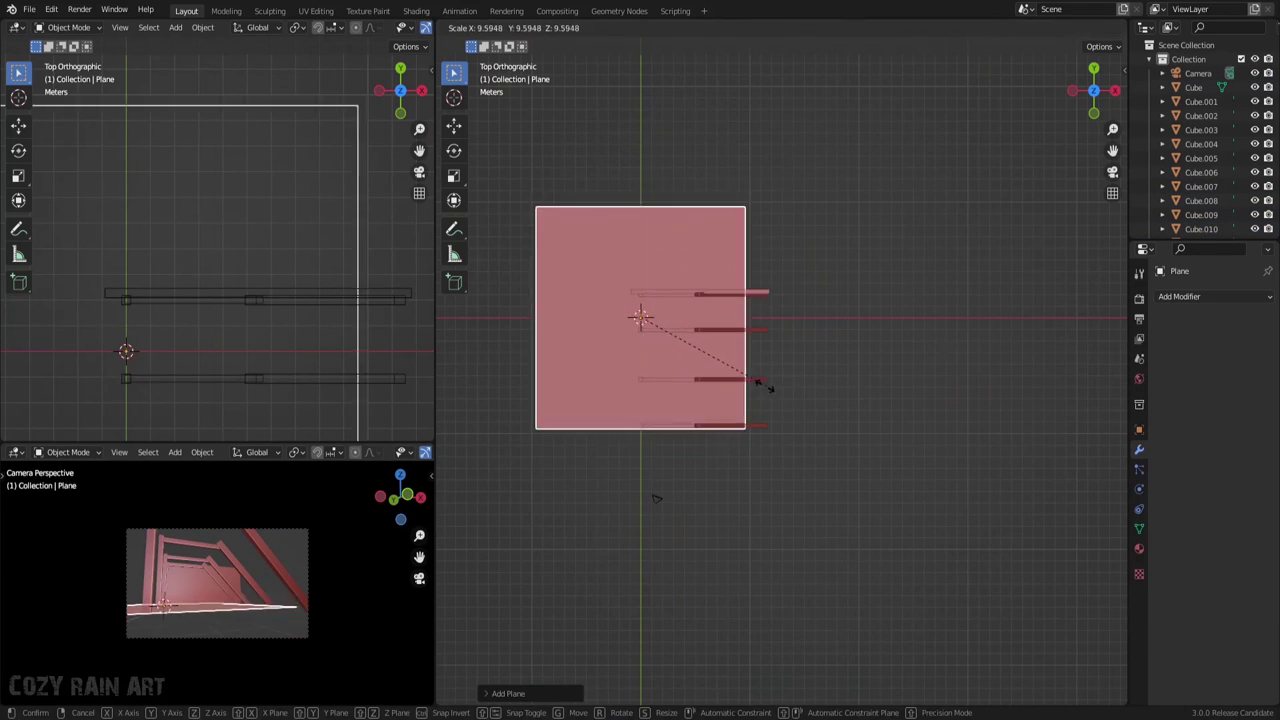
pyautogui.press('s')
pyautogui.press('g')
pyautogui.press('s')
pyautogui.press('x')
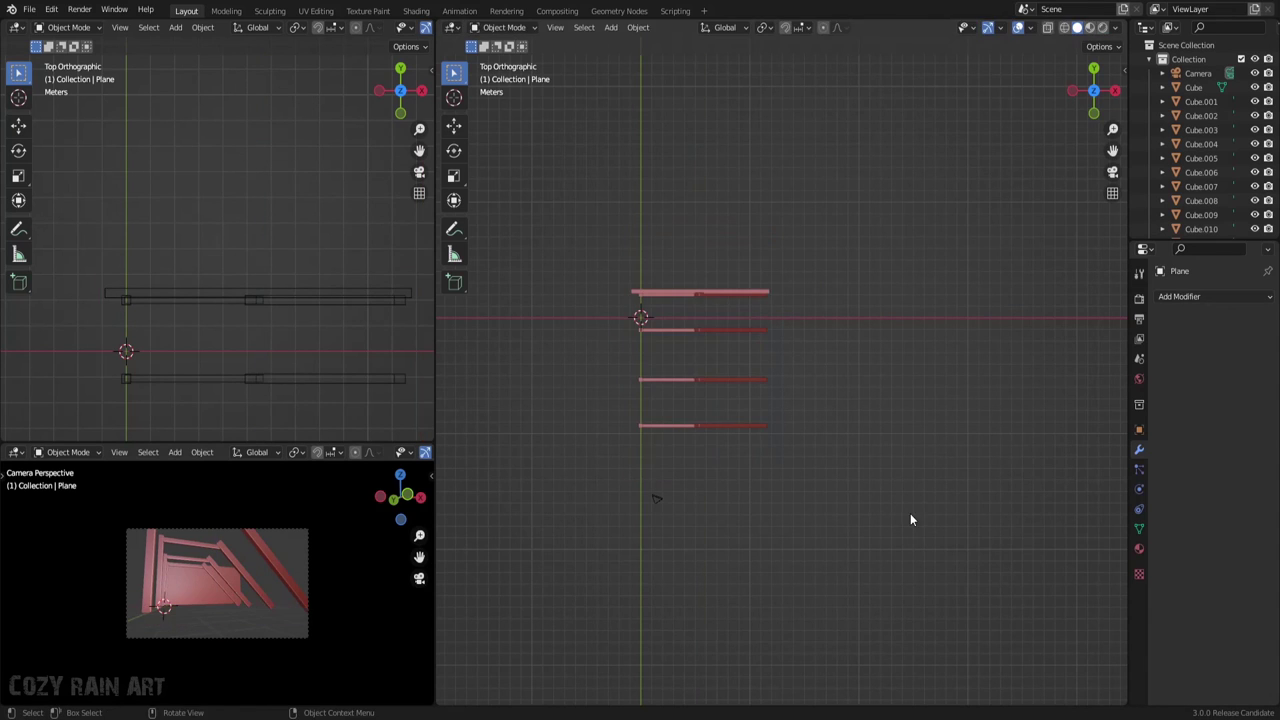
pyautogui.click(917, 543)
pyautogui.hotkey('ctrl', 's')
pyautogui.scroll(2, 263, 637)
# From the front view, move the top bar Cube.006 back along Y
pyautogui.press('KP_1')
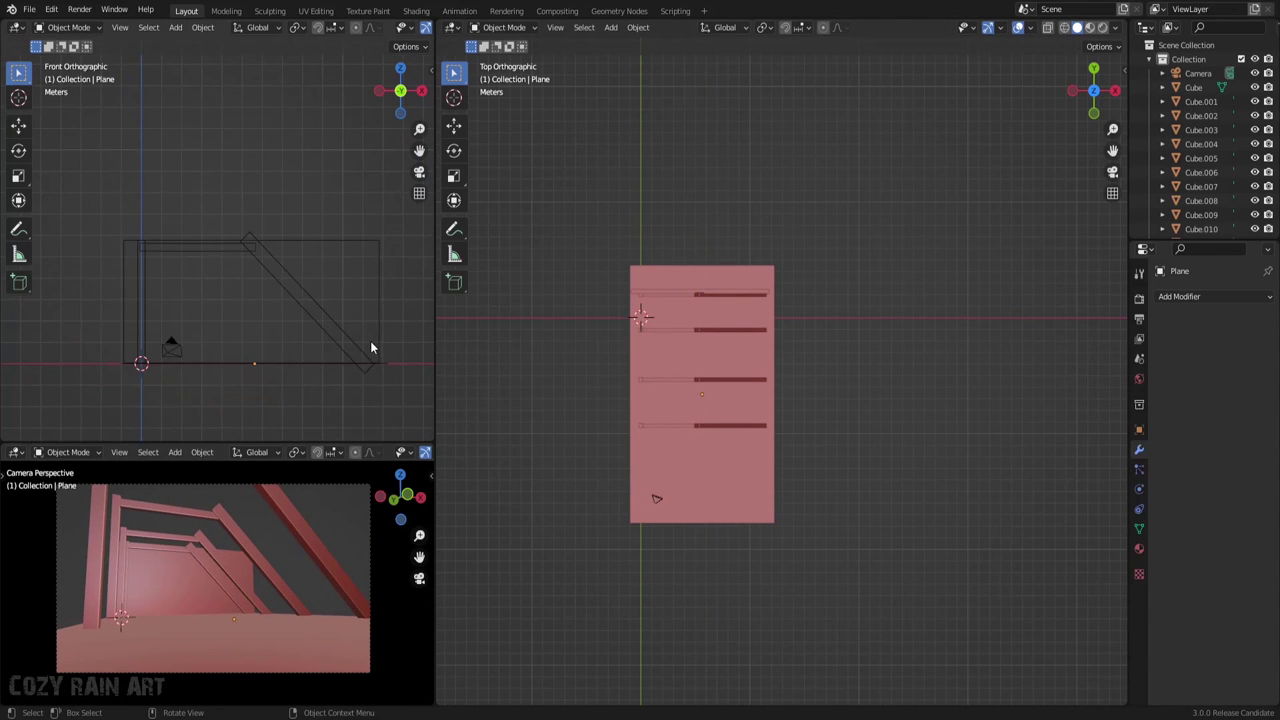
pyautogui.click(378, 338)
pyautogui.press('s')
pyautogui.press('Escape')
pyautogui.click(412, 305)
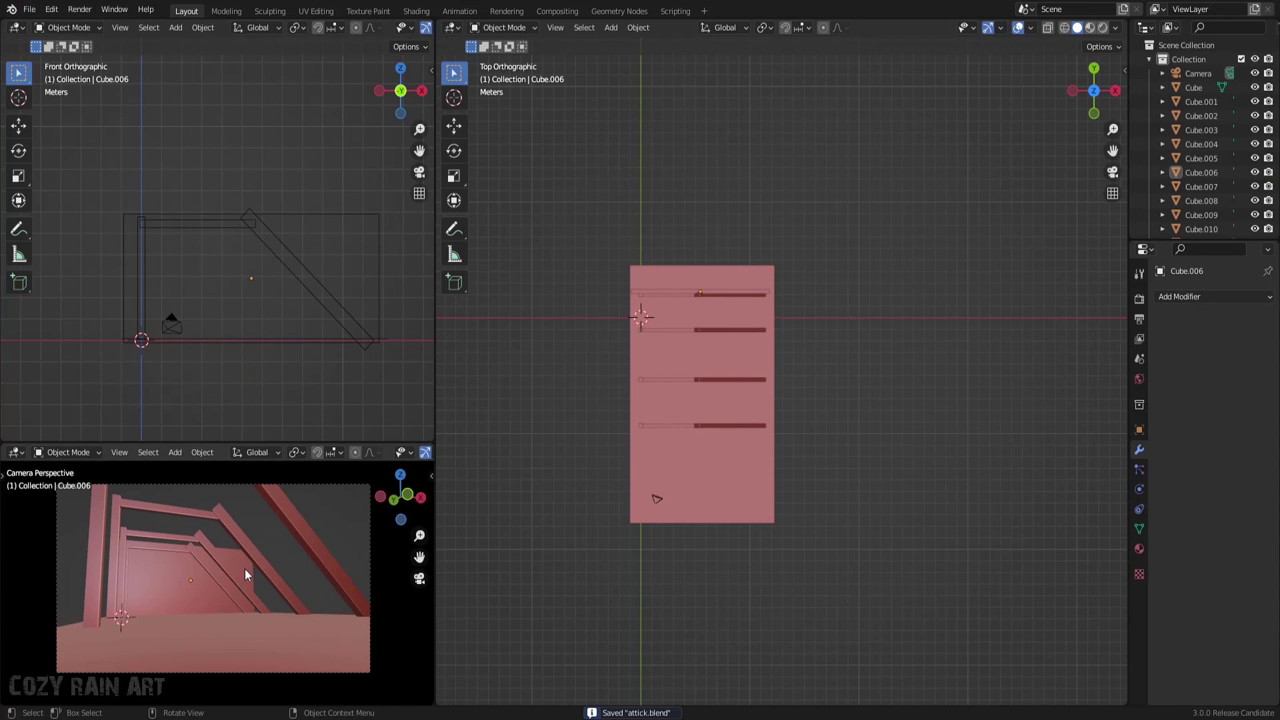
pyautogui.scroll(3, 656, 498)
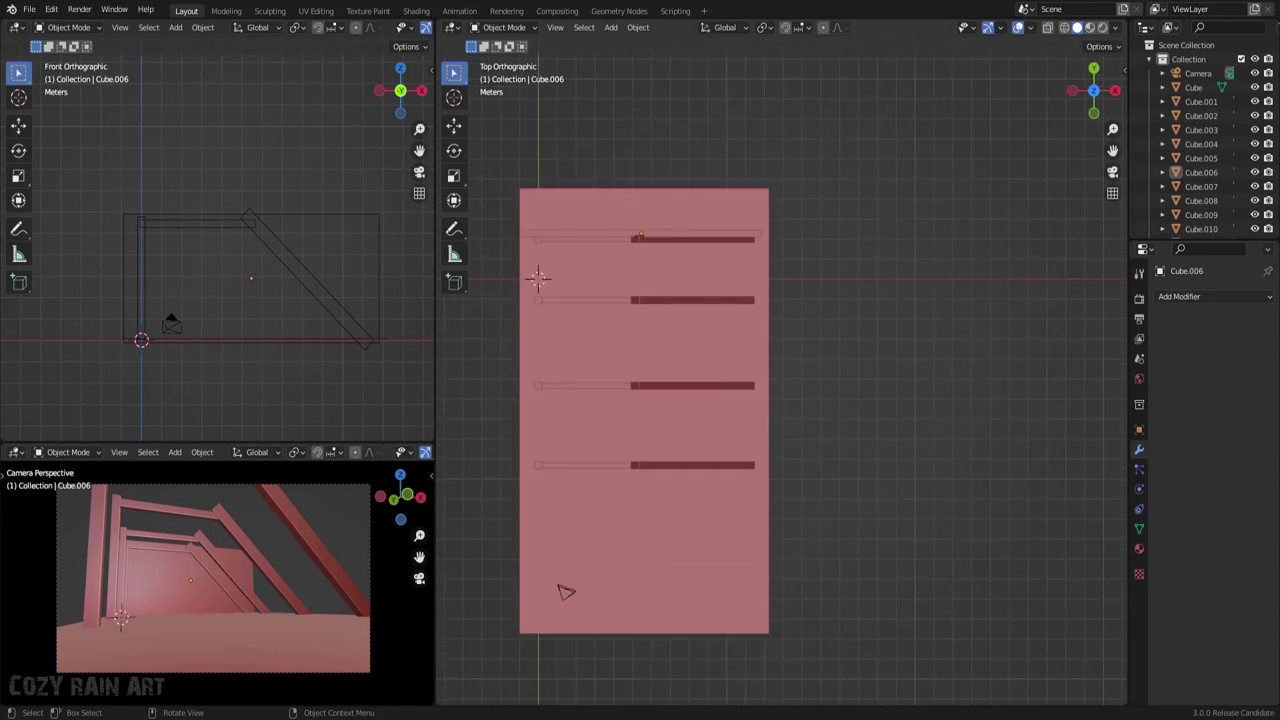
pyautogui.keyDown('shift'); pyautogui.scroll(2, 871, 271); pyautogui.keyUp('shift')
pyautogui.scroll(4, 728, 454)
pyautogui.click(728, 454)
pyautogui.click(792, 500)
pyautogui.press('g')
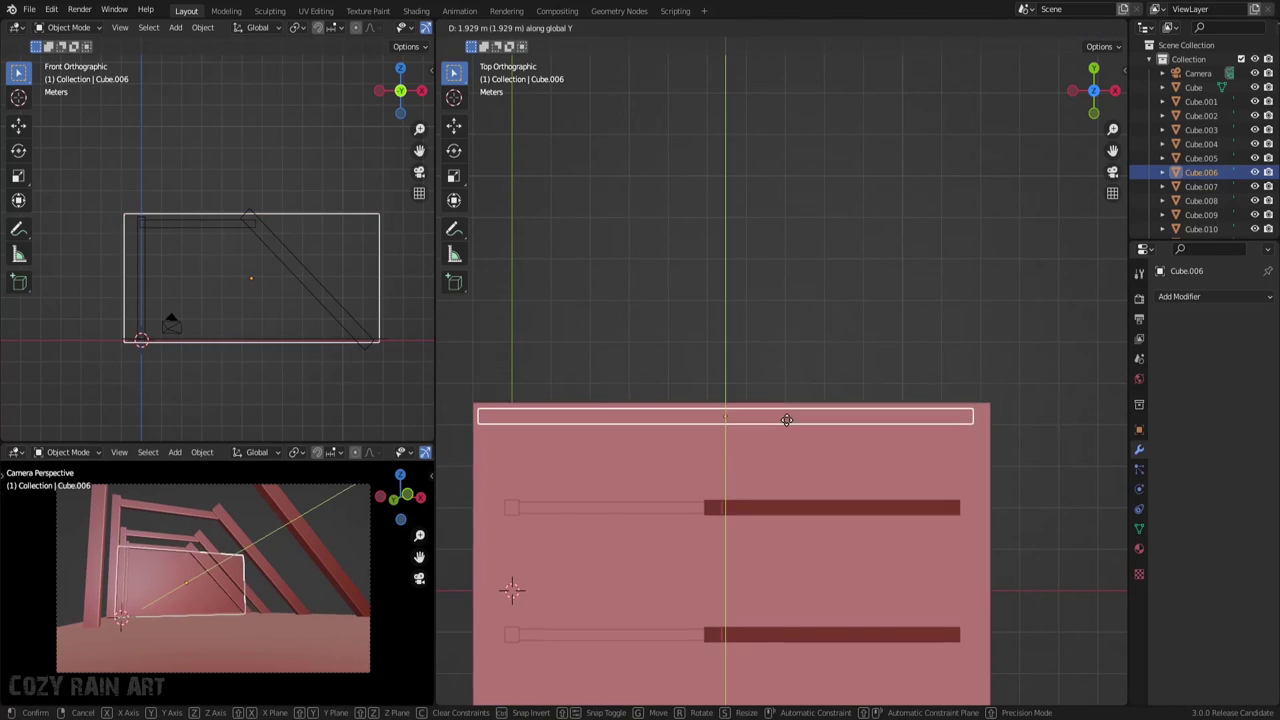
pyautogui.click(786, 420)
# Select both pieces of a rafter pair and duplicate them
pyautogui.click(534, 508)
pyautogui.keyDown('shift'); pyautogui.click(830, 508); pyautogui.keyUp('shift')
pyautogui.hotkey('shift', 'd')
# Place the copied rafter pair along Y and repeat the copy for more evenly spaced rafters
pyautogui.press('y')
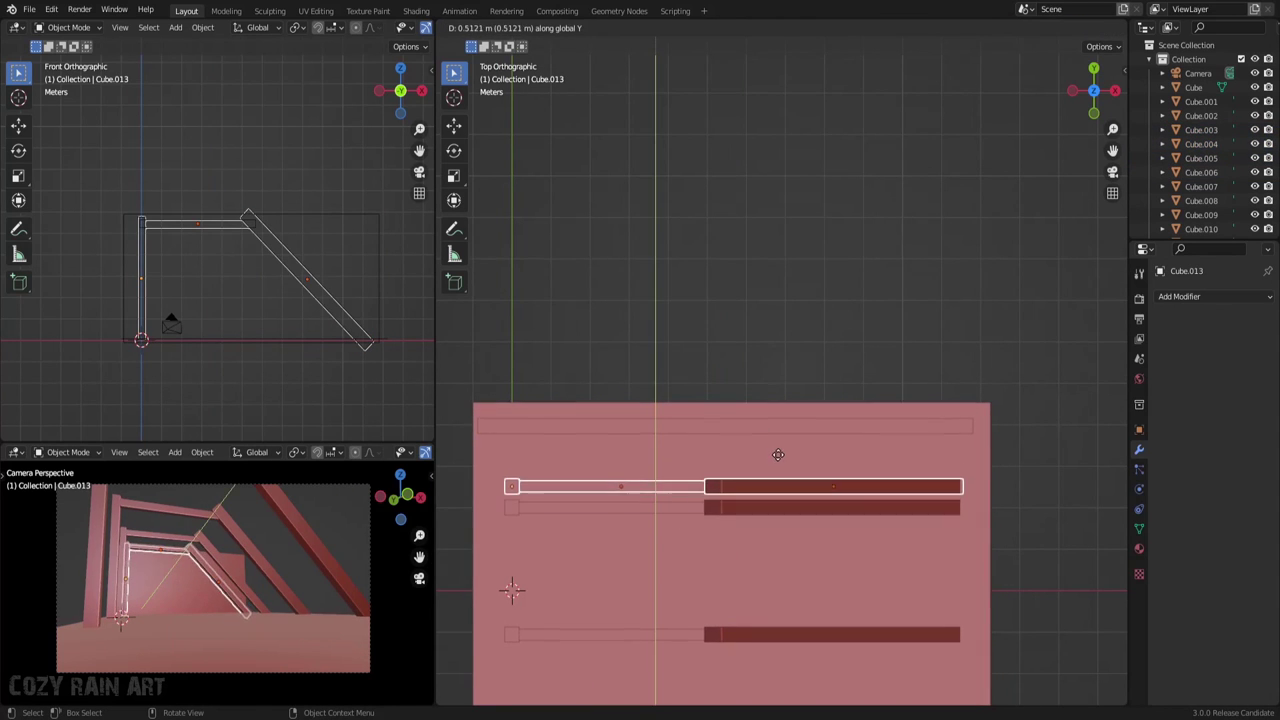
pyautogui.click(777, 451)
pyautogui.hotkey('shift', 'r')
pyautogui.hotkey('shift', 'r')
pyautogui.click(1000, 496)
pyautogui.scroll(3, 188, 569)
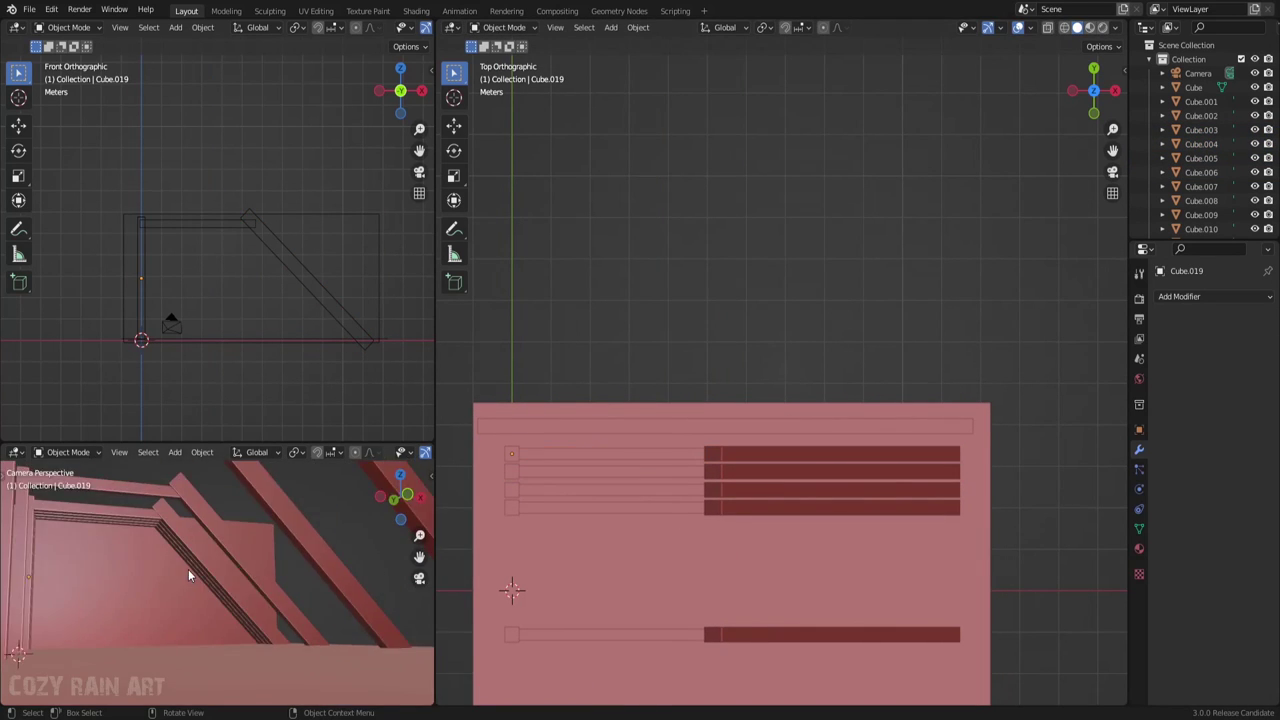
pyautogui.scroll(1, 241, 538)
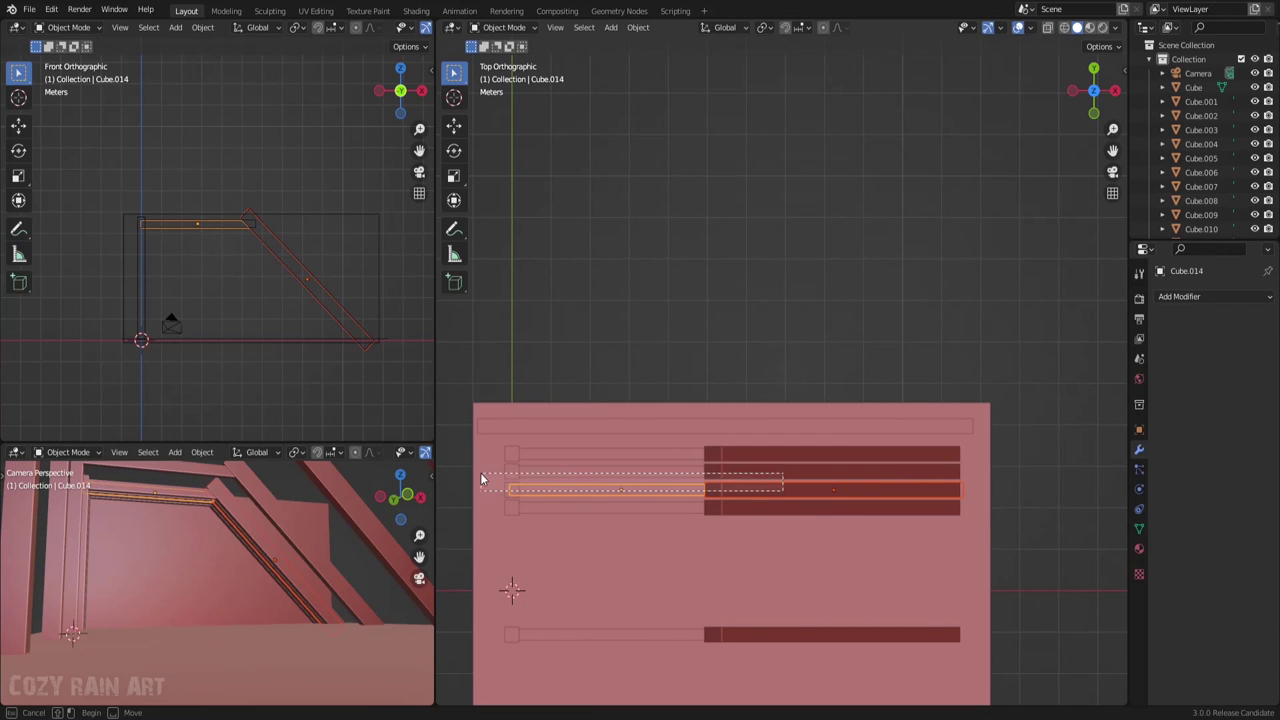
# Select the top bar among the rafters near the roof
pyautogui.moveTo(480, 478); pyautogui.dragTo(475, 542)
pyautogui.click(745, 435)
pyautogui.scroll(-2, 760, 500)
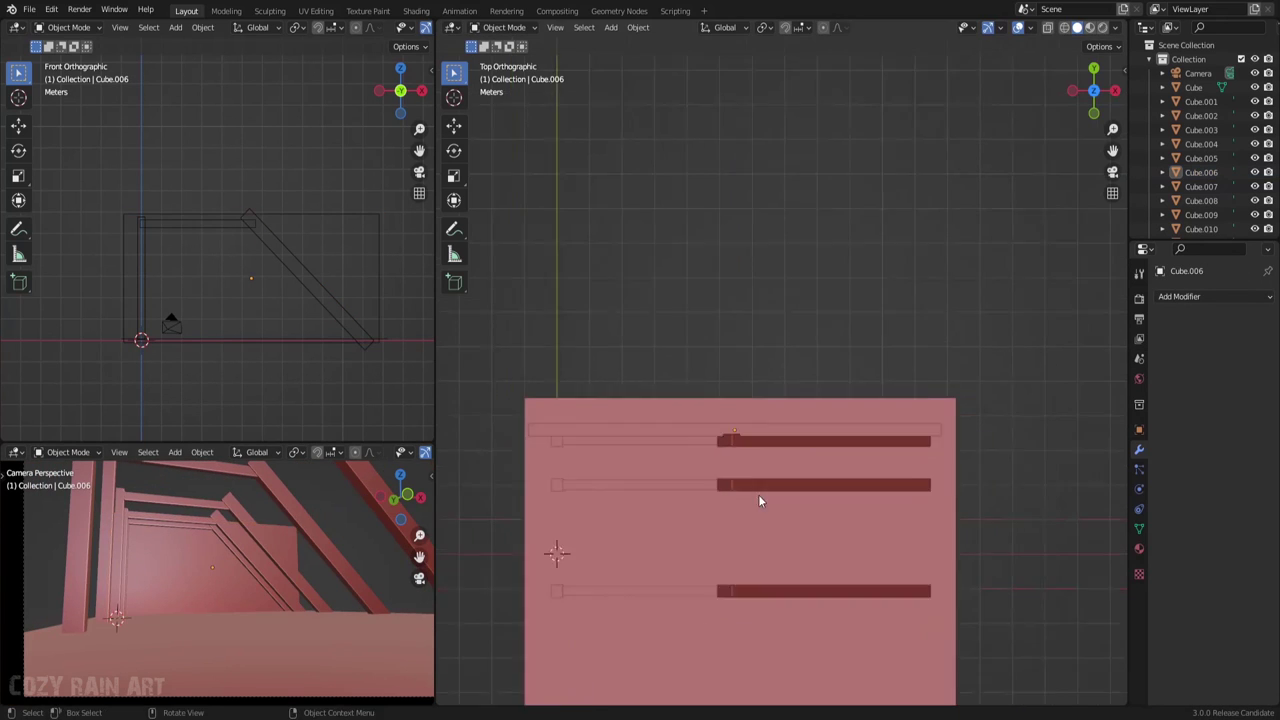
pyautogui.scroll(-2, 760, 500)
pyautogui.scroll(-2, 306, 591)
pyautogui.scroll(-3, 234, 304)
# Rotate the camera about Z to -21.6° from the top view
pyautogui.press('KP_7')
pyautogui.click(260, 363)
pyautogui.press('r')
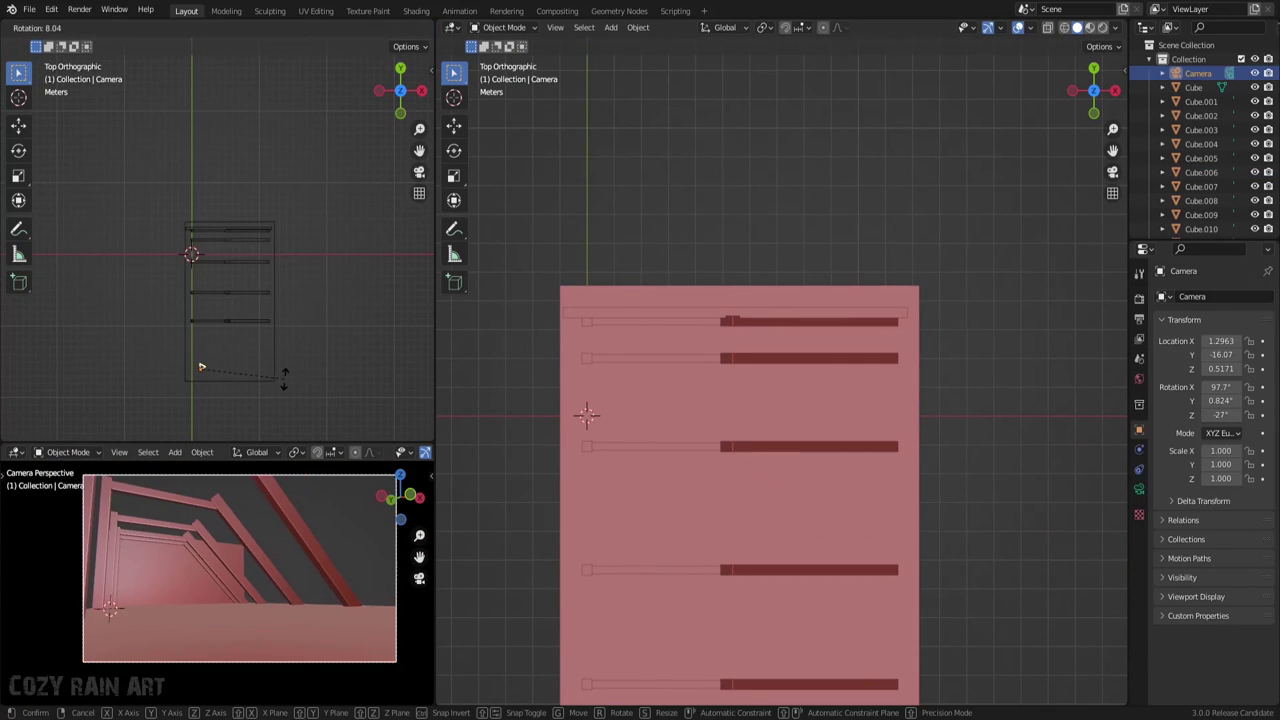
pyautogui.click(282, 371)
# Duplicate a bar in the side view and drop the copy in place
pyautogui.click(230, 230)
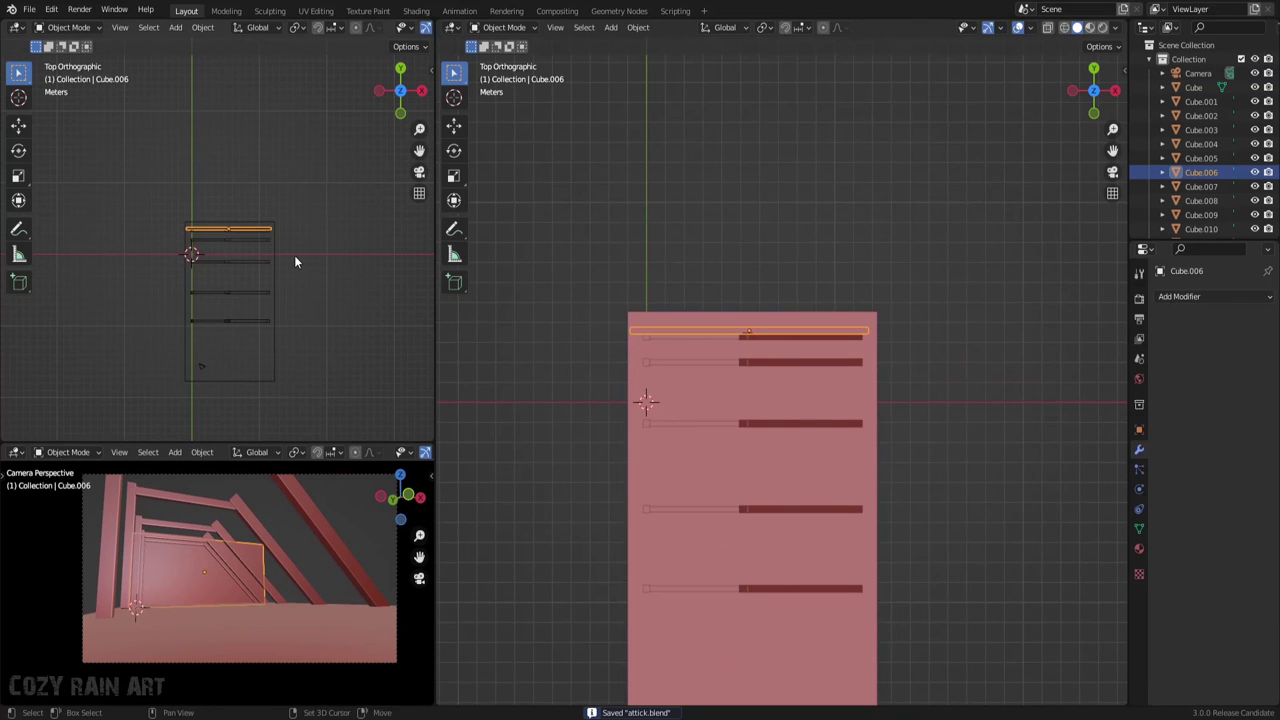
pyautogui.press('ctrl+KP_3')
pyautogui.hotkey('shift', 'd')
pyautogui.click(200, 300)
# Rotate the copied bar 90° and confirm its position
pyautogui.press('r')
pyautogui.press('9')
pyautogui.press('0')
pyautogui.press('Return')
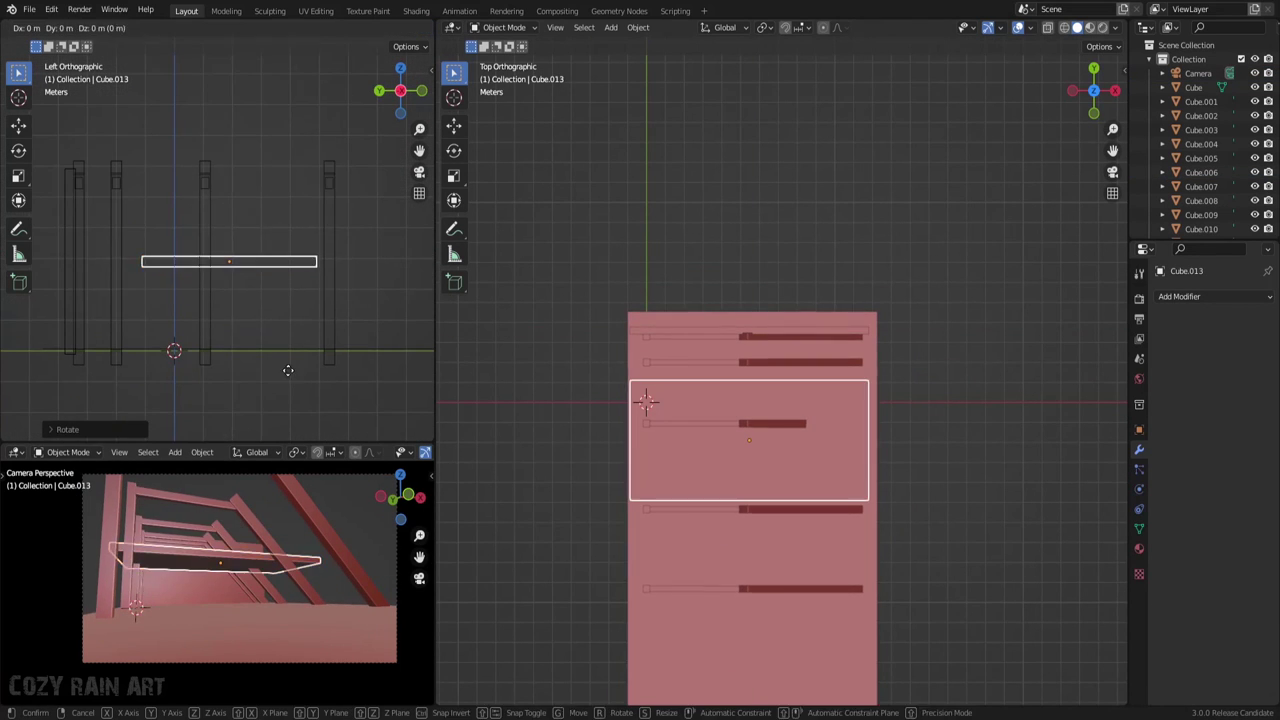
pyautogui.press('g')
pyautogui.click(130, 375)
# Turn the copy upright by 90° from the top view and scale it thin along X into a plank
pyautogui.press('KP_7')
pyautogui.press('KP_Decimal')
pyautogui.scroll(-3, 295, 266)
pyautogui.press('r')
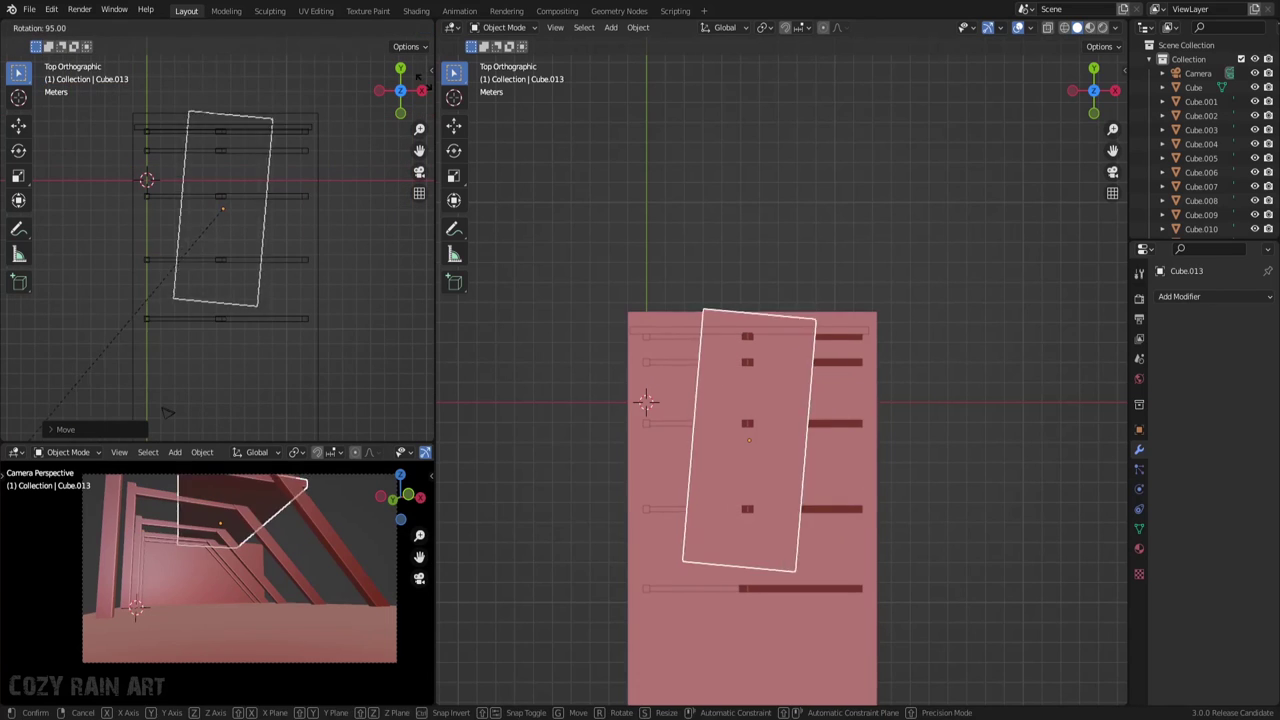
pyautogui.press('9')
pyautogui.press('0')
pyautogui.press('Return')
pyautogui.press('s')
pyautogui.press('x')
pyautogui.click(210, 215)
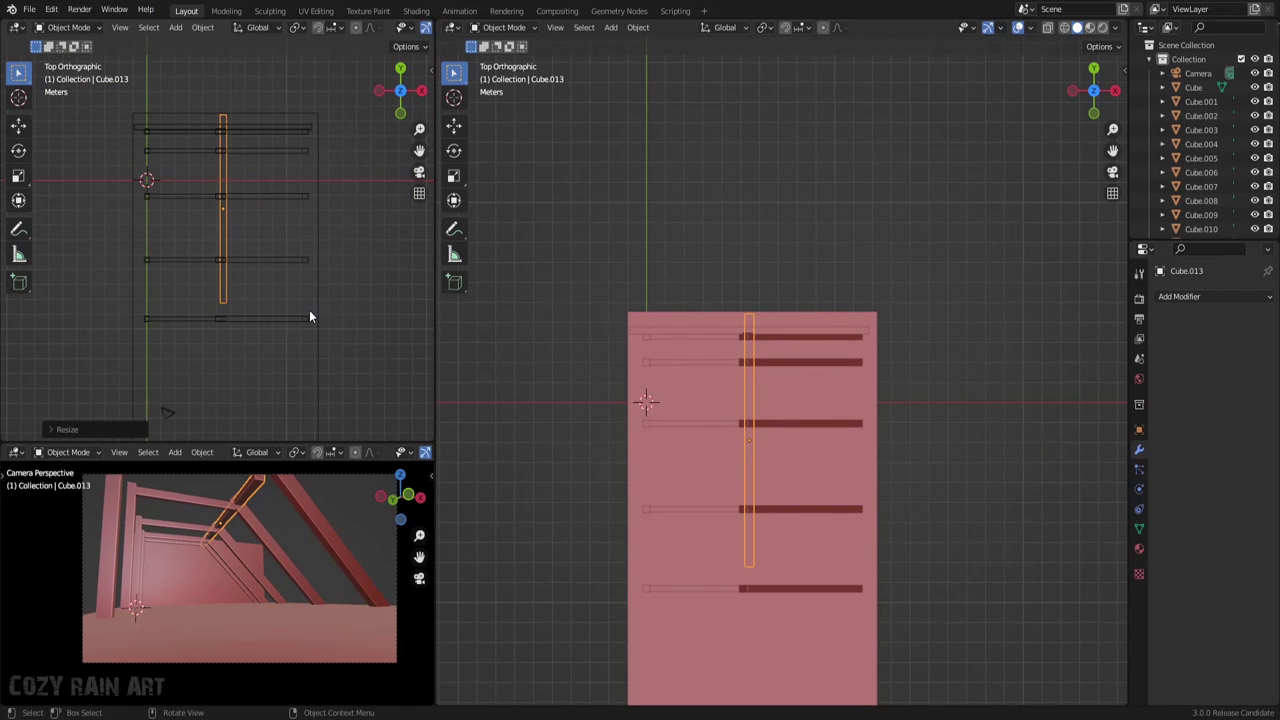
# Add an Array modifier to the plank from the Generate modifiers
pyautogui.scroll(3, 218, 329)
pyautogui.click(1171, 297)
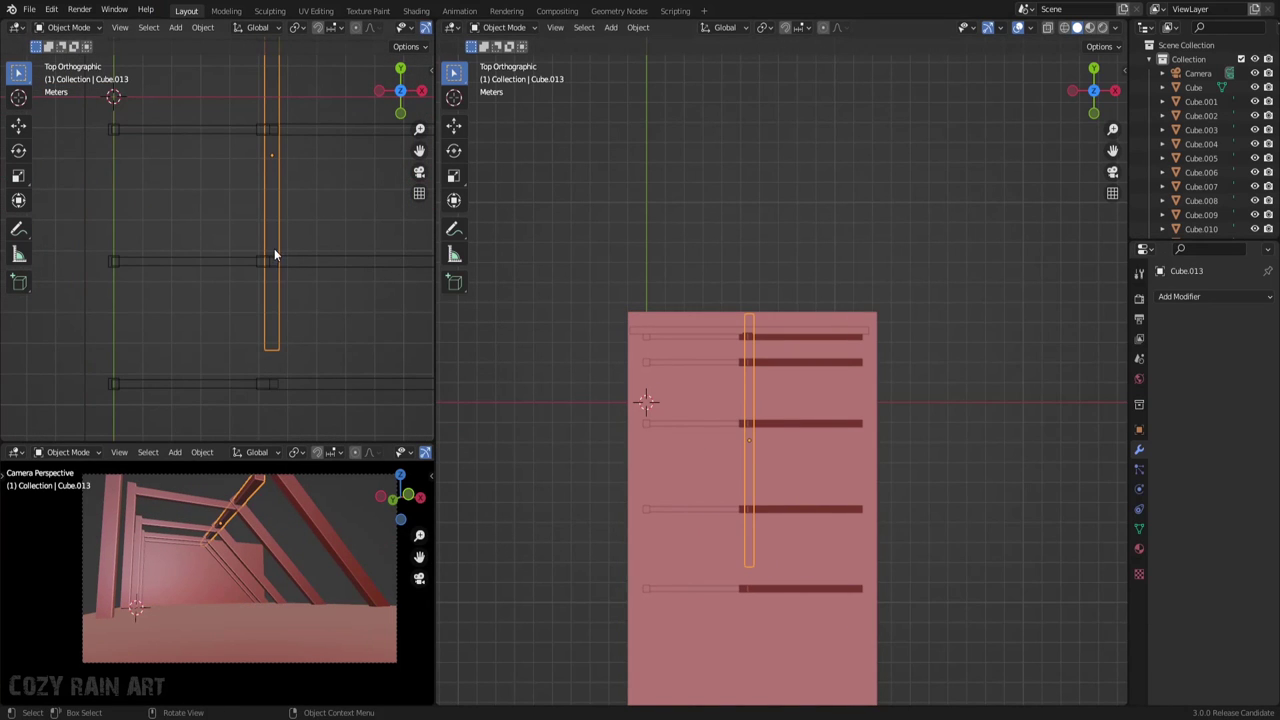
pyautogui.click(1179, 297)
pyautogui.click(1019, 327)
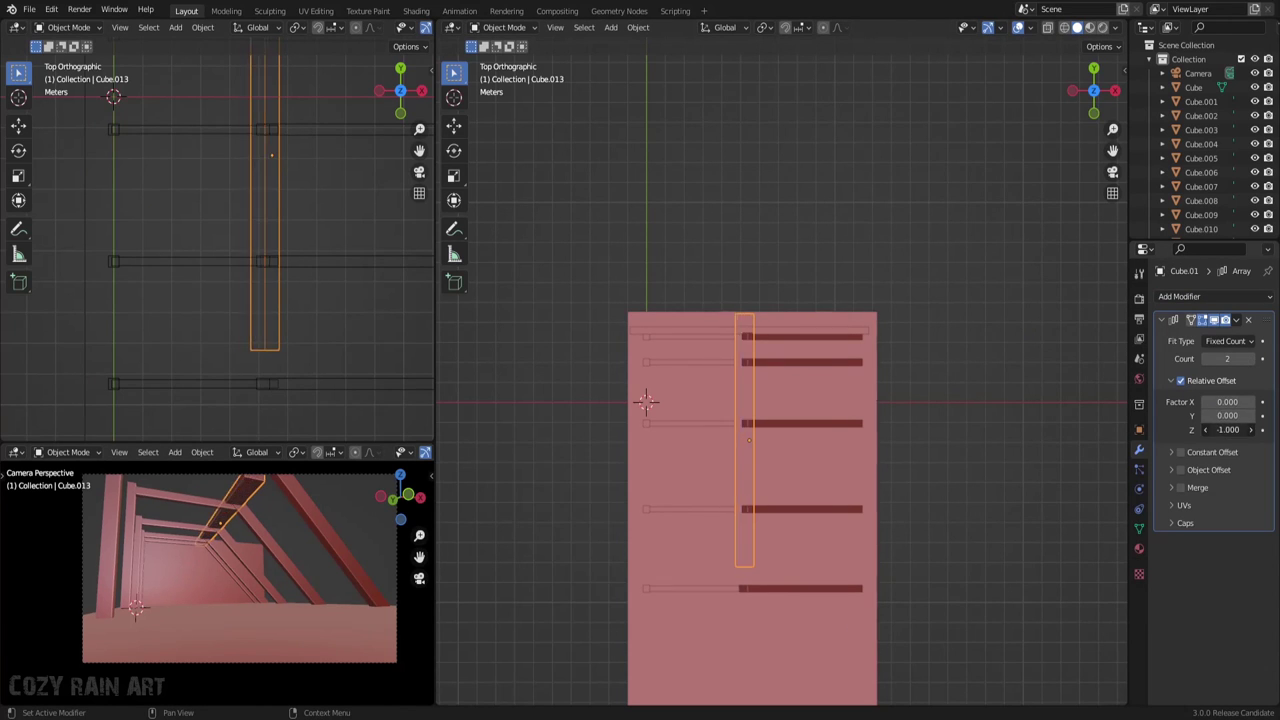
# Raise the plank Array count and save the file
pyautogui.moveTo(1228, 358); pyautogui.dragTo(1275, 358)
pyautogui.hotkey('ctrl', 's')
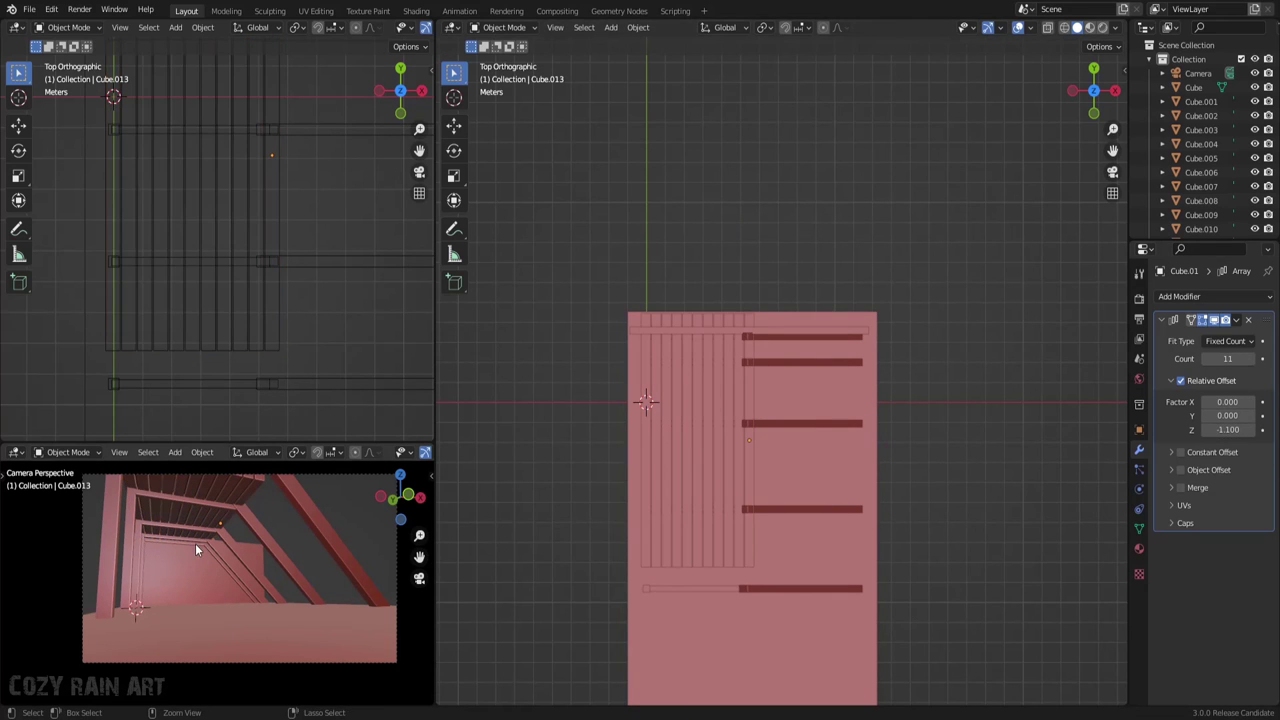
pyautogui.scroll(5, 678, 435)
# Move a selected edge of the plank along X in Edit Mode
pyautogui.press('Tab')
pyautogui.scroll(-2, 678, 435)
pyautogui.scroll(4, 338, 356)
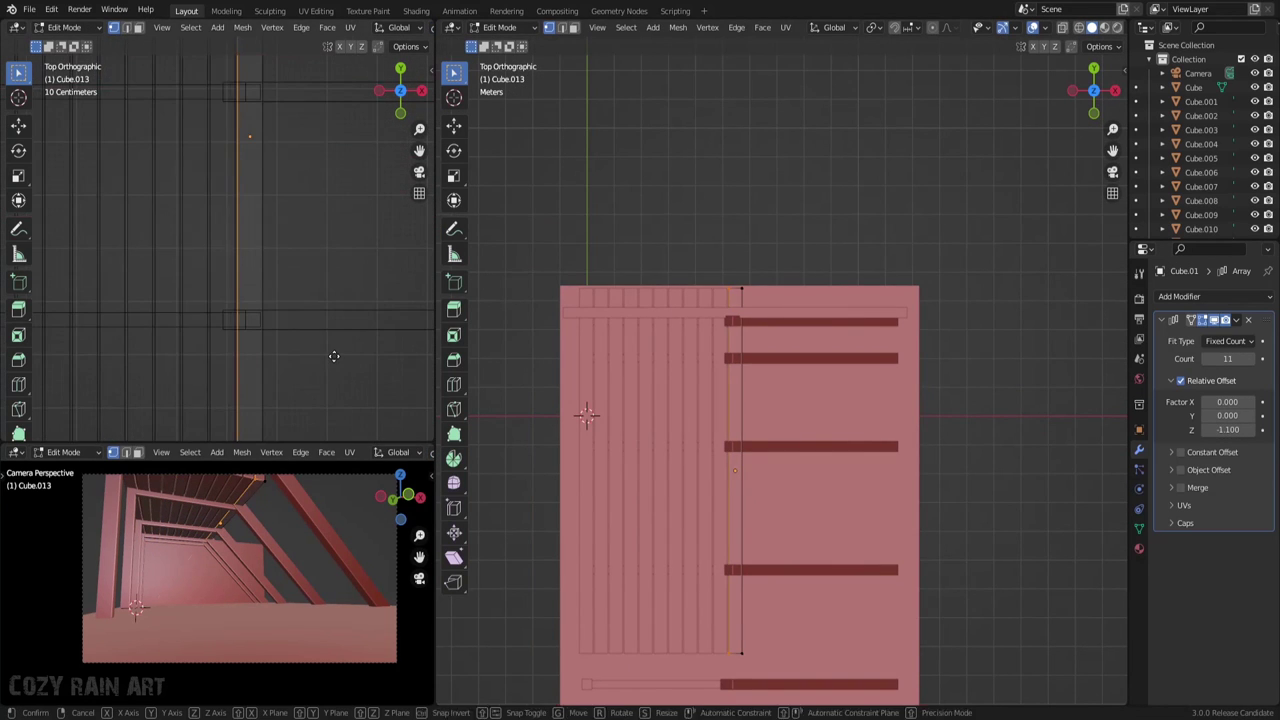
pyautogui.press('g')
pyautogui.press('x')
pyautogui.click(338, 356)
pyautogui.press('Tab')
# Duplicate the slatted plank panel along X beside the original
pyautogui.click(280, 472)
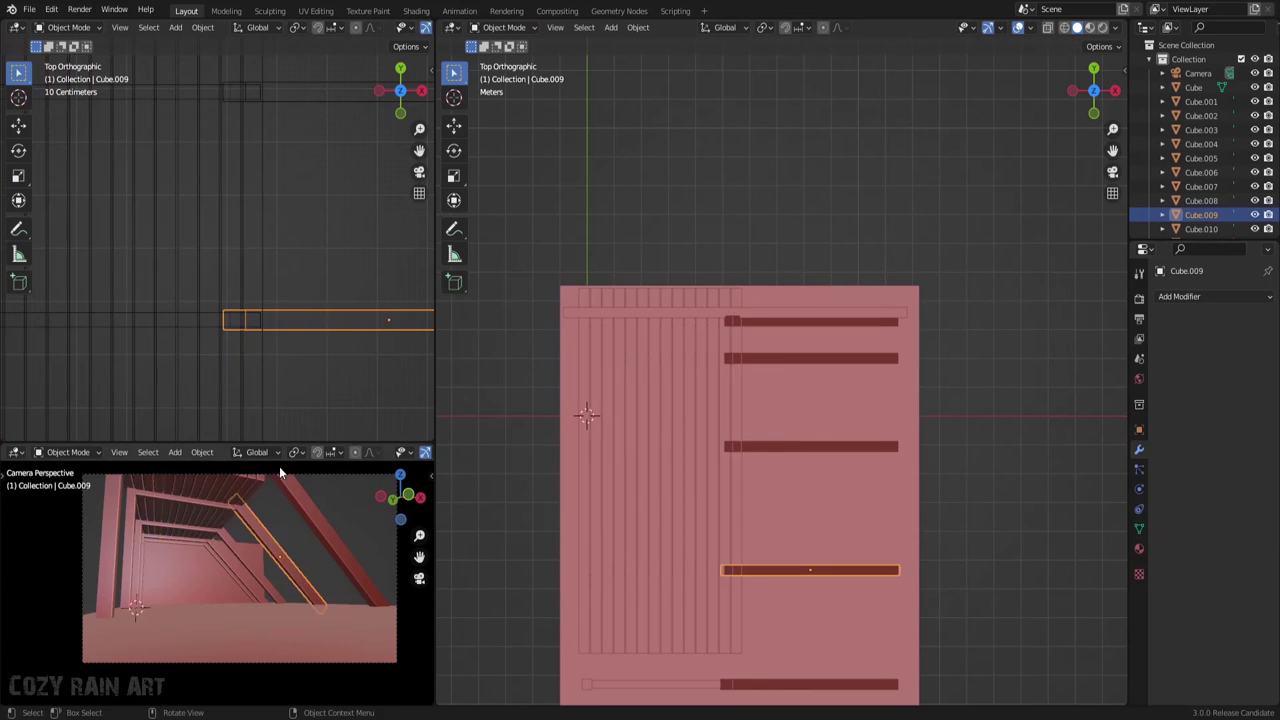
pyautogui.hotkey('ctrl', 's')
pyautogui.scroll(3, 285, 620)
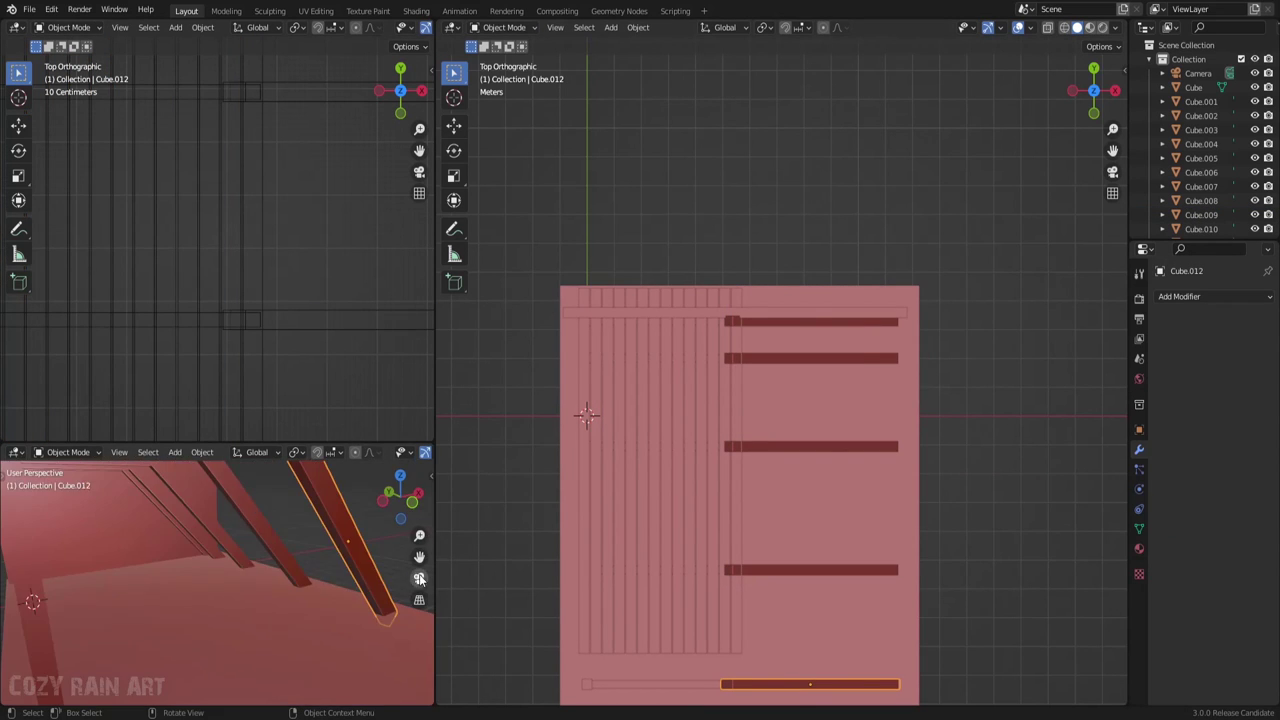
pyautogui.click(285, 620)
pyautogui.hotkey('shift', 'd')
pyautogui.press('x')
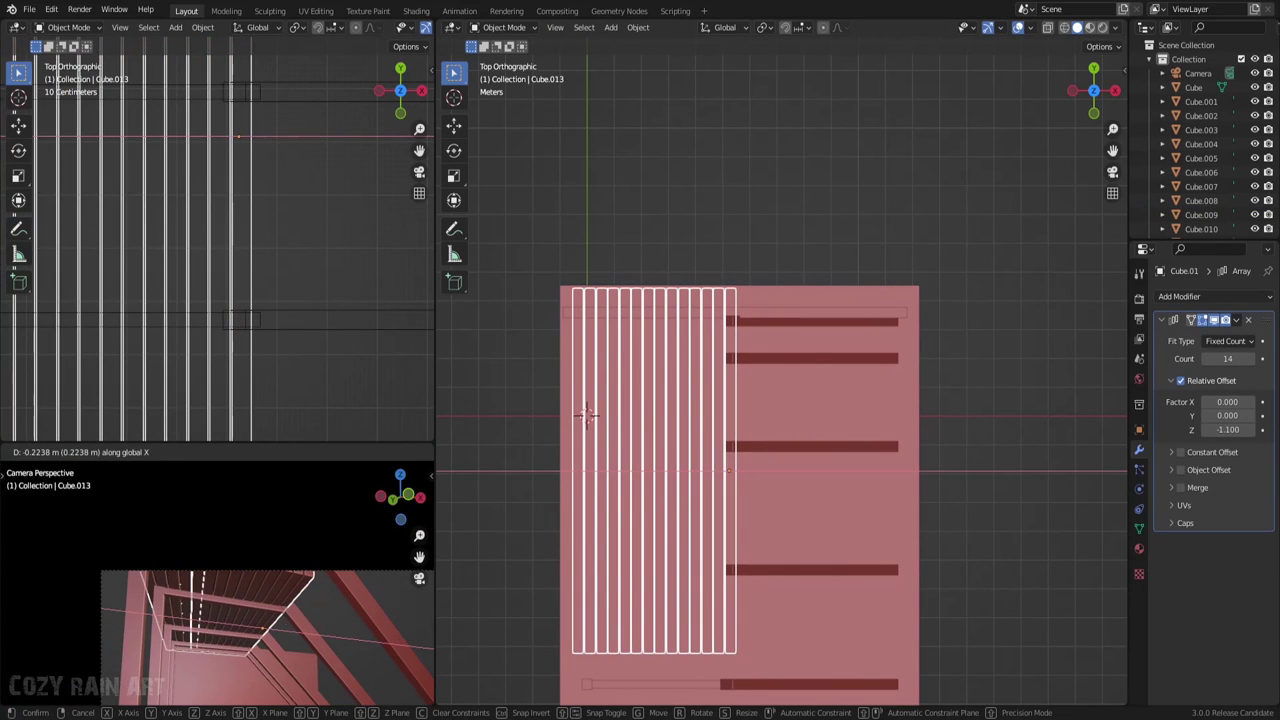
pyautogui.click(332, 609)
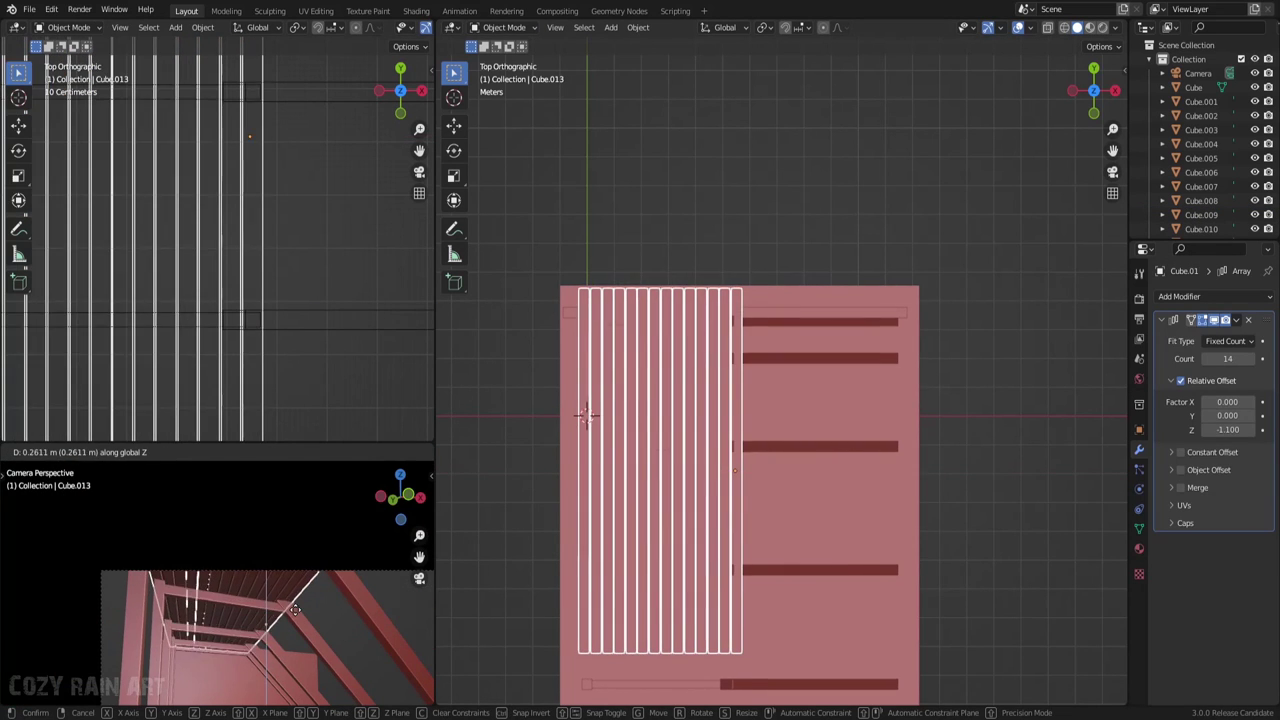
# Raise the camera vertically in the side view, orbit into perspective, and save
pyautogui.scroll(-5, 454, 379)
pyautogui.hotkey('ctrl', 's')
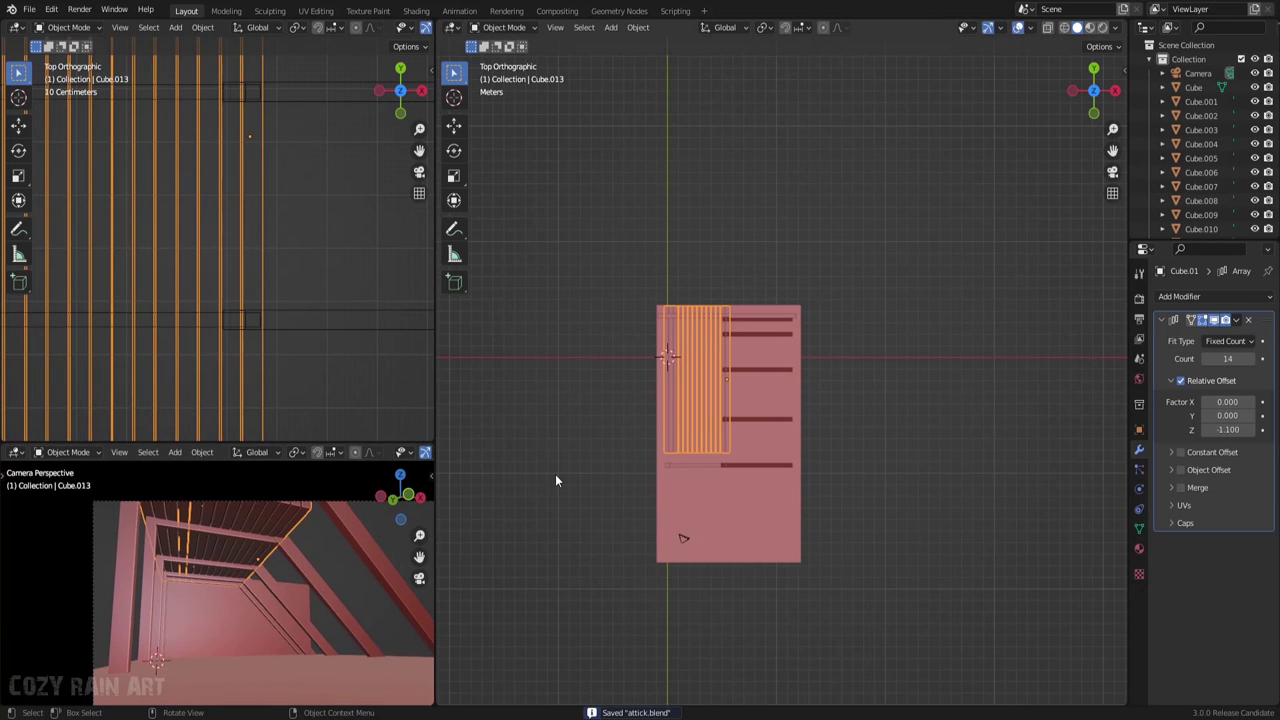
pyautogui.scroll(-3, 249, 312)
pyautogui.press('KP_3')
pyautogui.click(172, 412)
pyautogui.press('g')
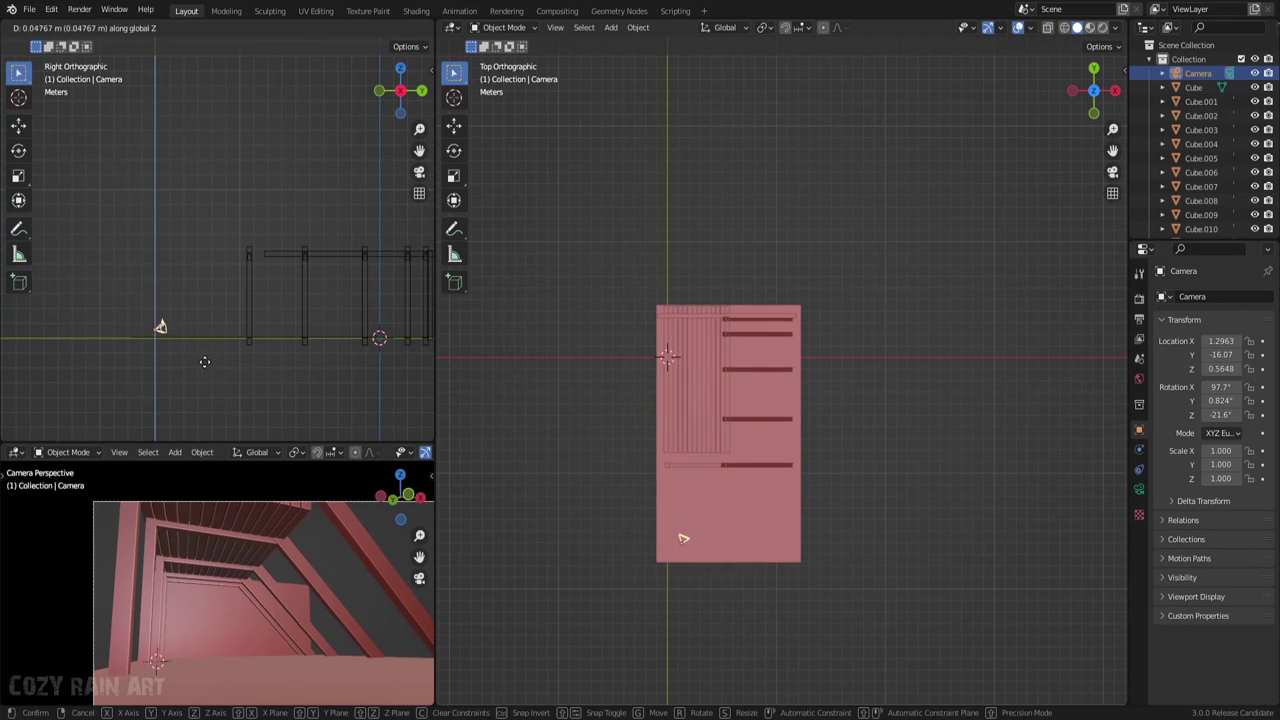
pyautogui.click(239, 355)
pyautogui.moveTo(239, 355); pyautogui.dragTo(300, 330, button='middle')
pyautogui.hotkey('ctrl', 's')
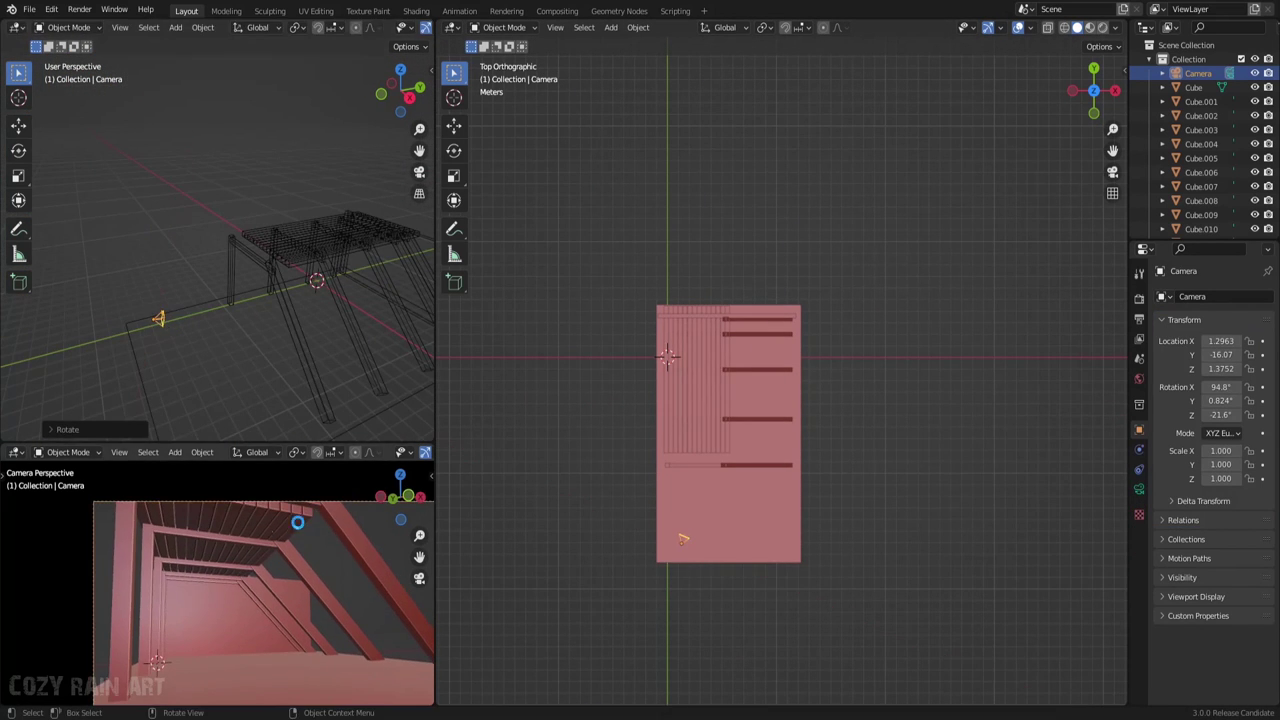
# Select the slat panel and tighten its plank spacing to -1.05
pyautogui.click(695, 400)
pyautogui.scroll(4, 683, 538)
pyautogui.scroll(2, 823, 371)
pyautogui.hotkey('ctrl', 'z')
pyautogui.press('Tab')
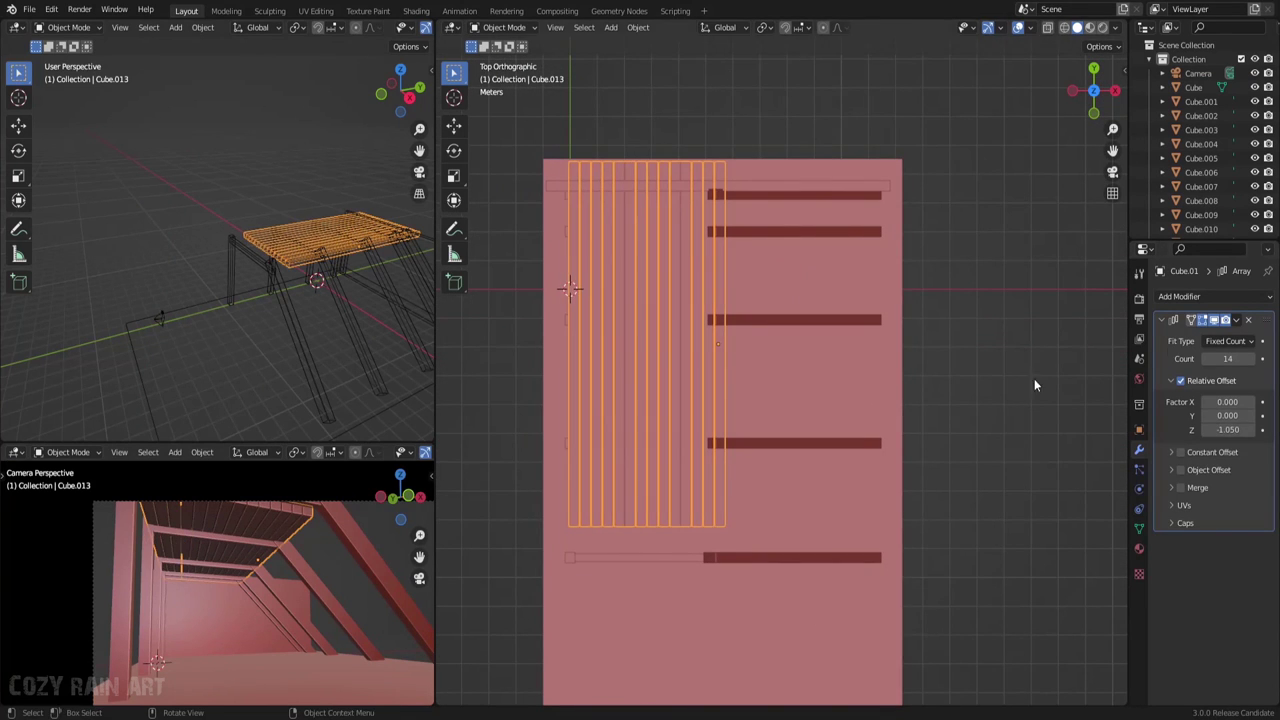
# Move the selected strip into place, return to Object Mode, and save the attic file
pyautogui.press('KP_7')
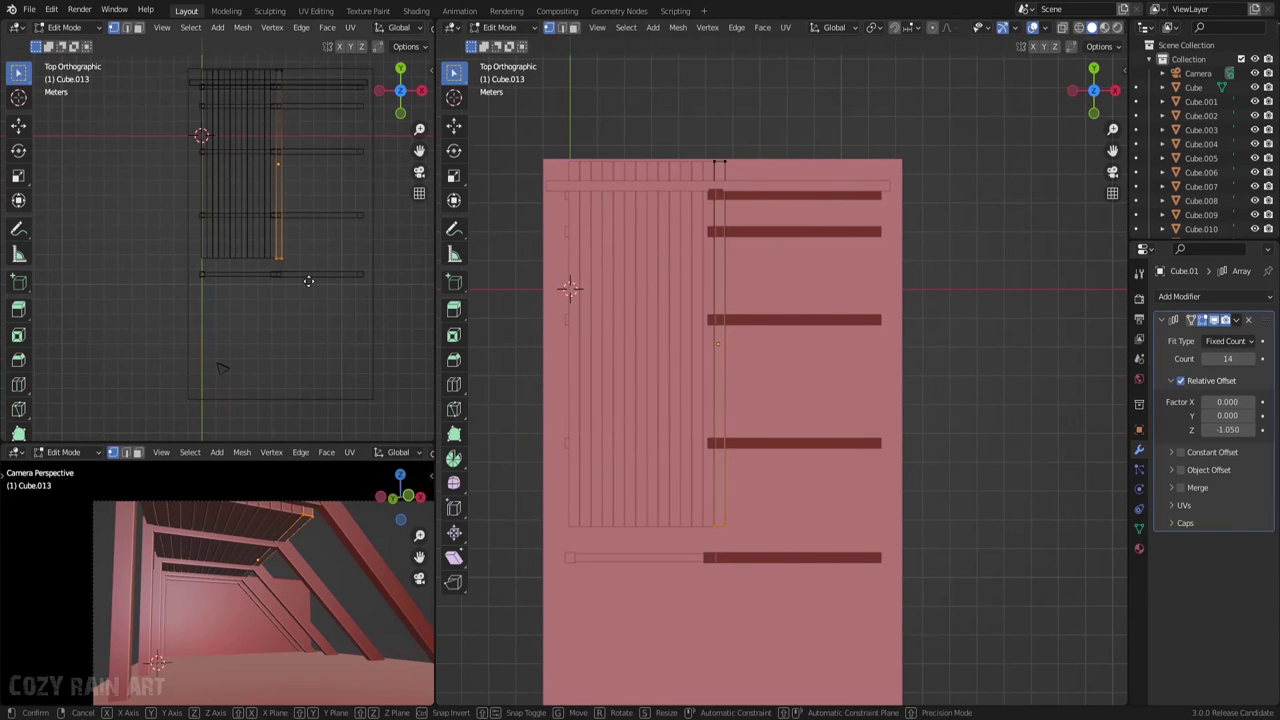
pyautogui.press('g')
pyautogui.click(336, 379)
pyautogui.press('Tab')
pyautogui.press('Tab')
# Apply the Array modifier so the planks become real geometry, viewed orthographically from above
pyautogui.press('Tab')
pyautogui.hotkey('ctrl', 's')
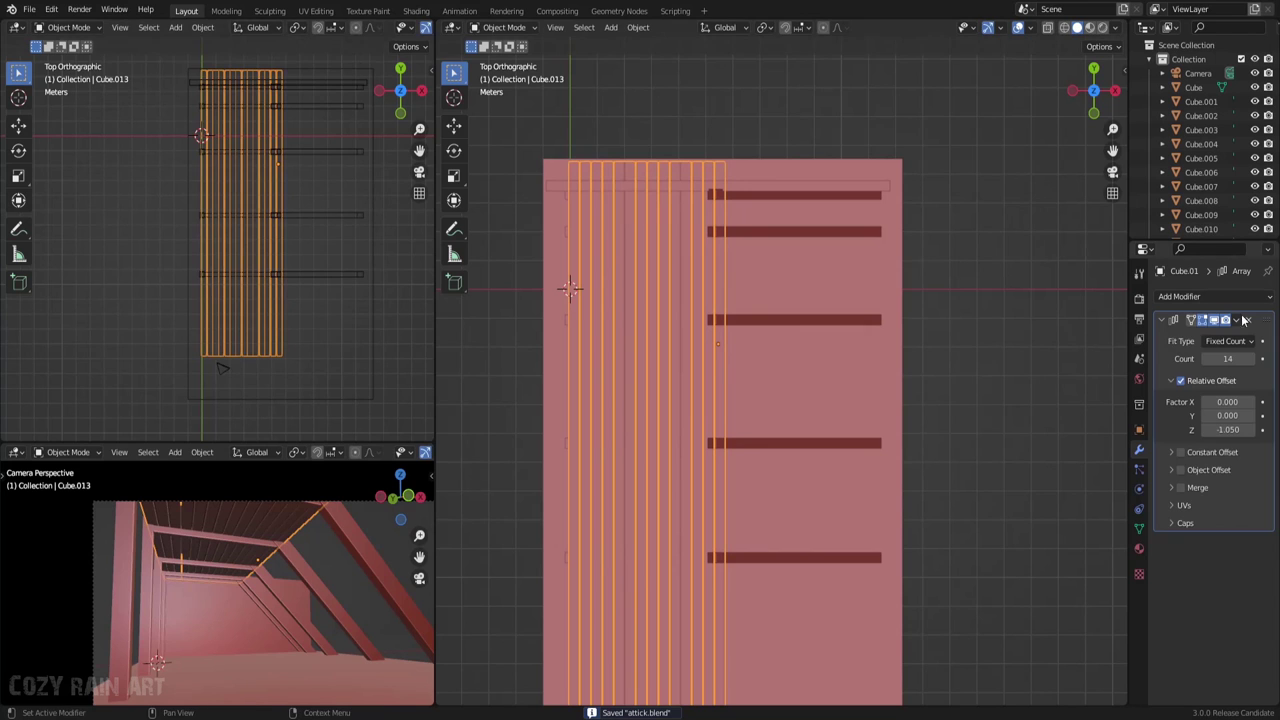
pyautogui.hotkey('ctrl', 'a')
pyautogui.hotkey('ctrl', 'z')
pyautogui.hotkey('ctrl', 'a')
pyautogui.scroll(3, 266, 273)
pyautogui.press('Tab')
pyautogui.press('KP_5')
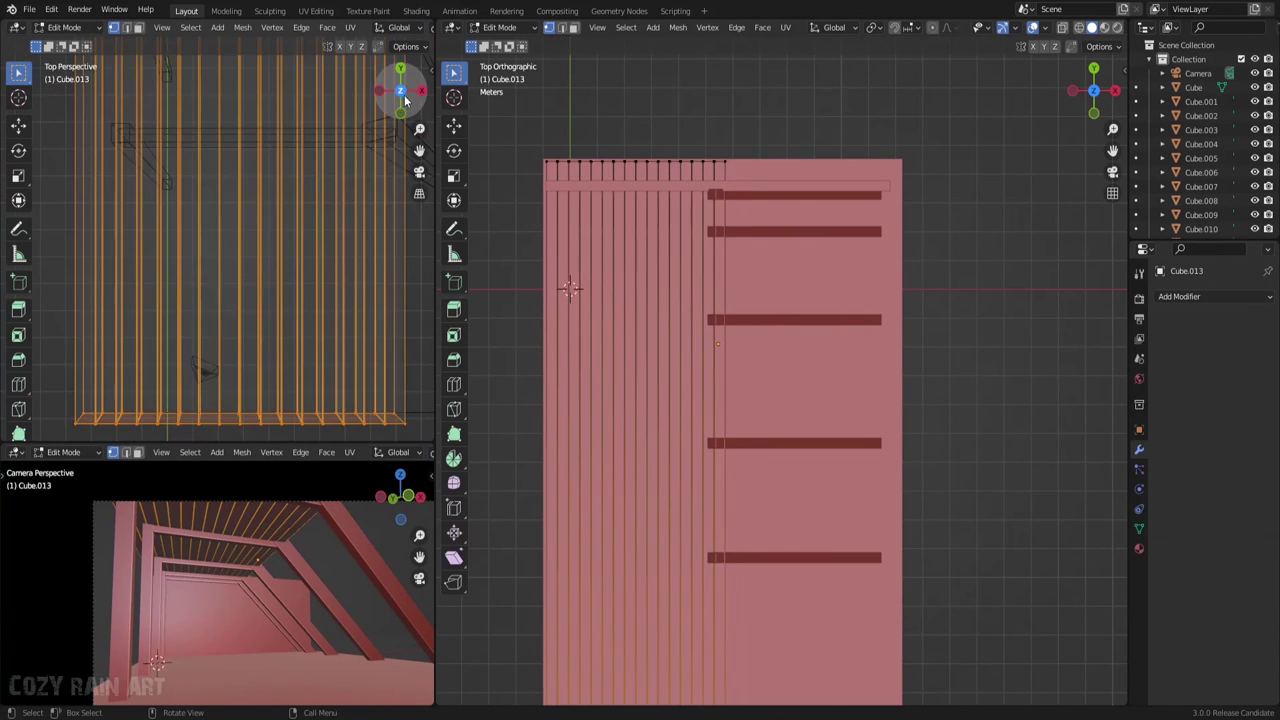
pyautogui.click(400, 91)
pyautogui.moveTo(400, 91); pyautogui.dragTo(380, 120)
pyautogui.click(400, 91)
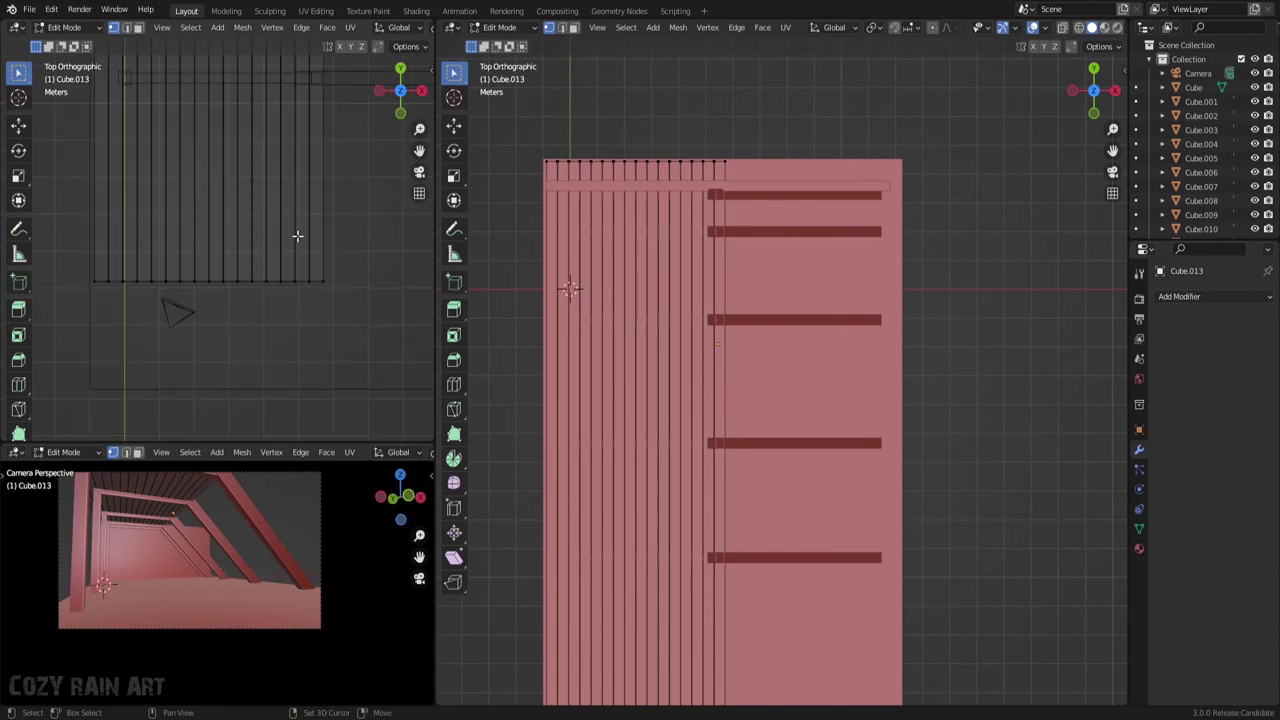
# In face select, shift the faces at the plank ends vertically along Z
pyautogui.press('3')
pyautogui.keyDown('shift'); pyautogui.moveTo(297, 236); pyautogui.dragTo(310, 246, button='middle'); pyautogui.keyUp('shift')
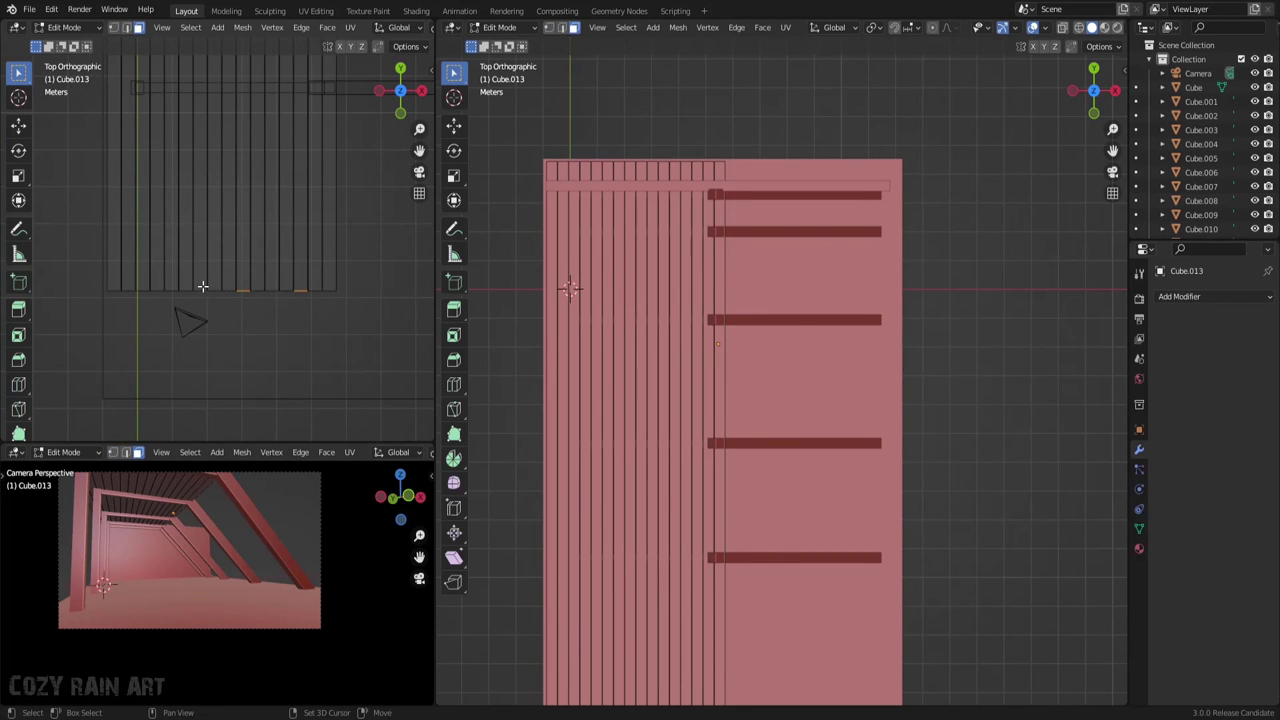
pyautogui.press('KP_1')
pyautogui.scroll(4, 267, 348)
pyautogui.press('g')
pyautogui.press('z')
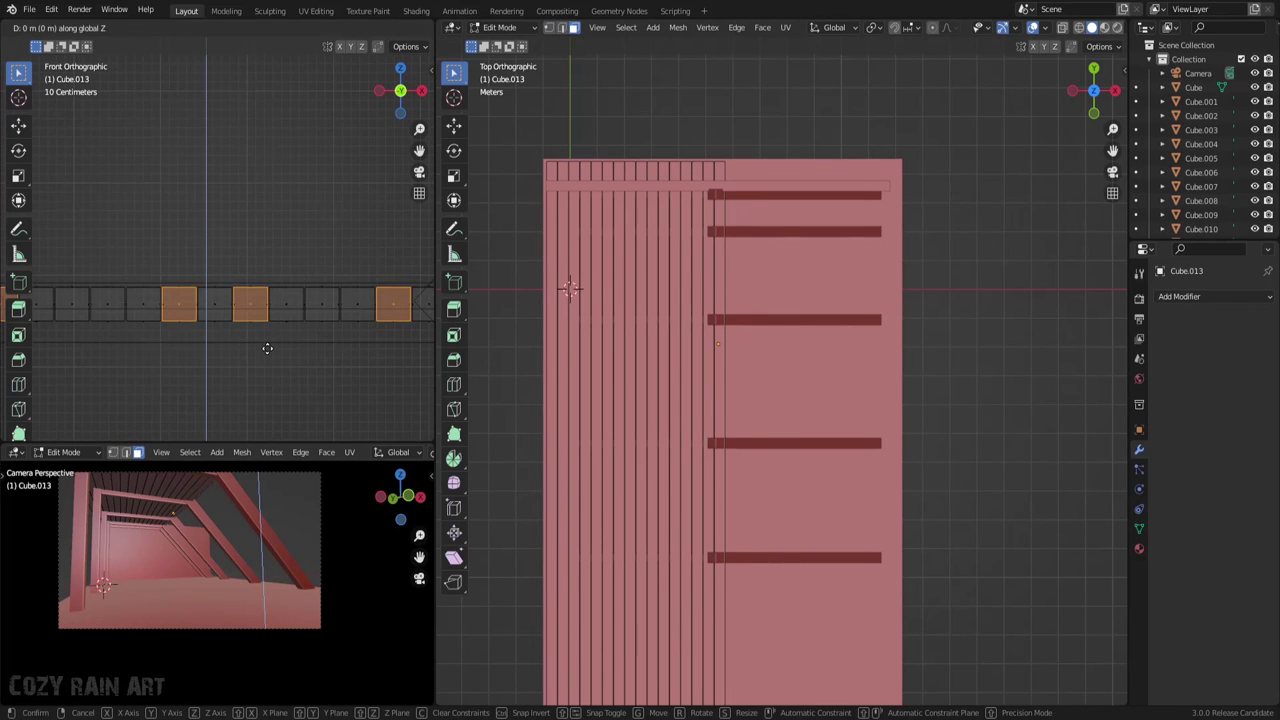
pyautogui.click(266, 350)
# Clear the selection and pick a row of individual plank faces from the top view
pyautogui.press('a')
pyautogui.scroll(-3, 266, 380)
pyautogui.press('KP_7')
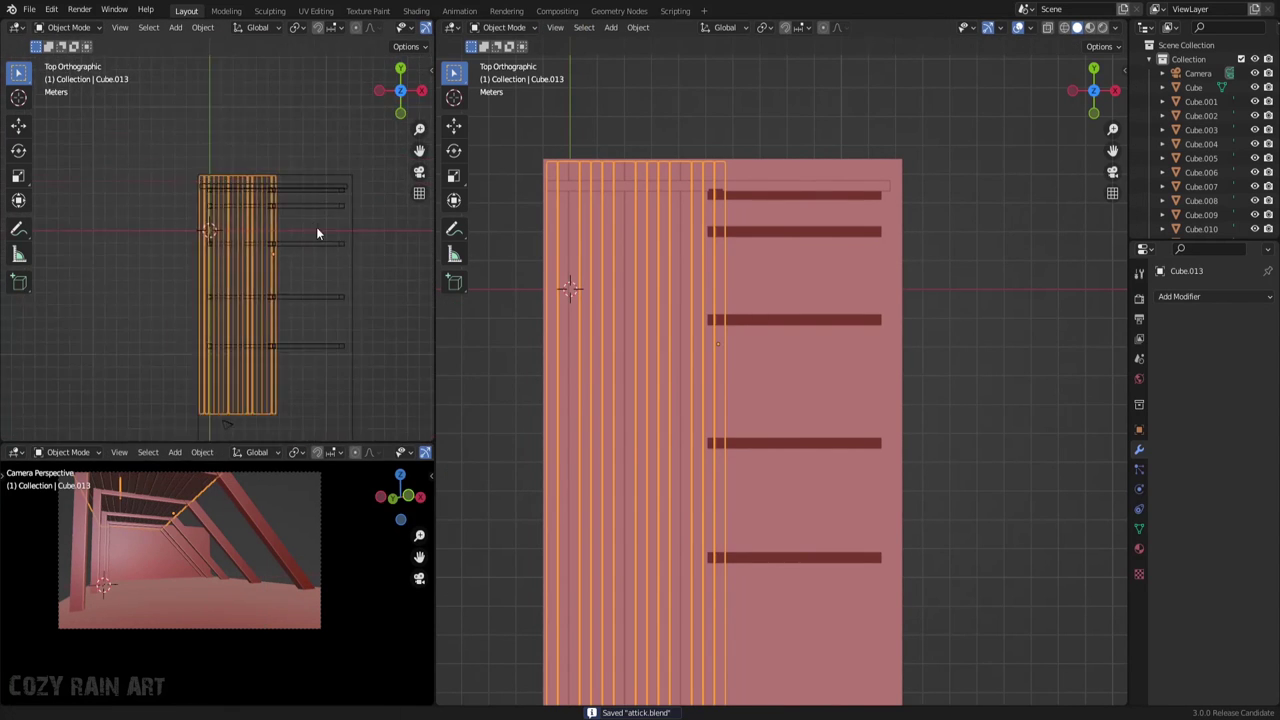
pyautogui.hotkey('alt', 'a')
pyautogui.scroll(3, 256, 175)
pyautogui.moveTo(286, 137); pyautogui.dragTo(346, 251)
pyautogui.press('KP_1')
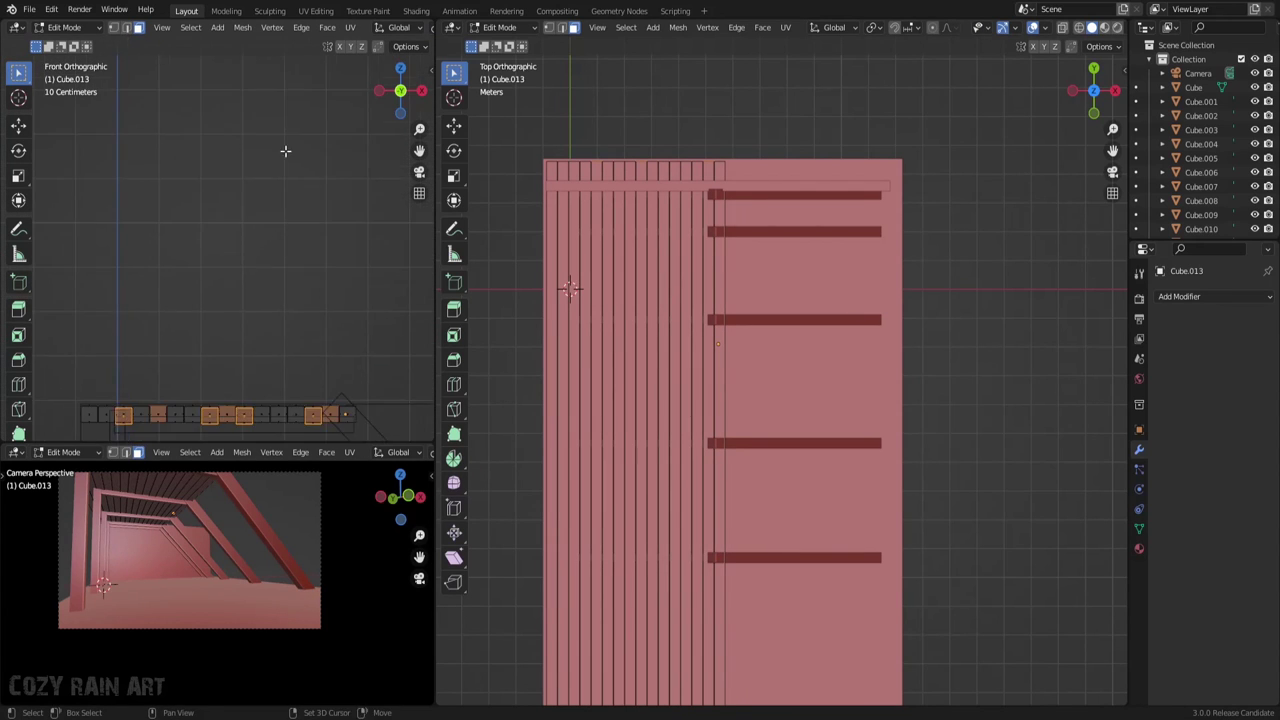
pyautogui.scroll(3, 286, 149)
pyautogui.press('KP_7')
pyautogui.scroll(-3, 291, 323)
# Pick another plank and shift it vertically along Z for an uneven look
pyautogui.click(401, 112)
pyautogui.scroll(3, 300, 250)
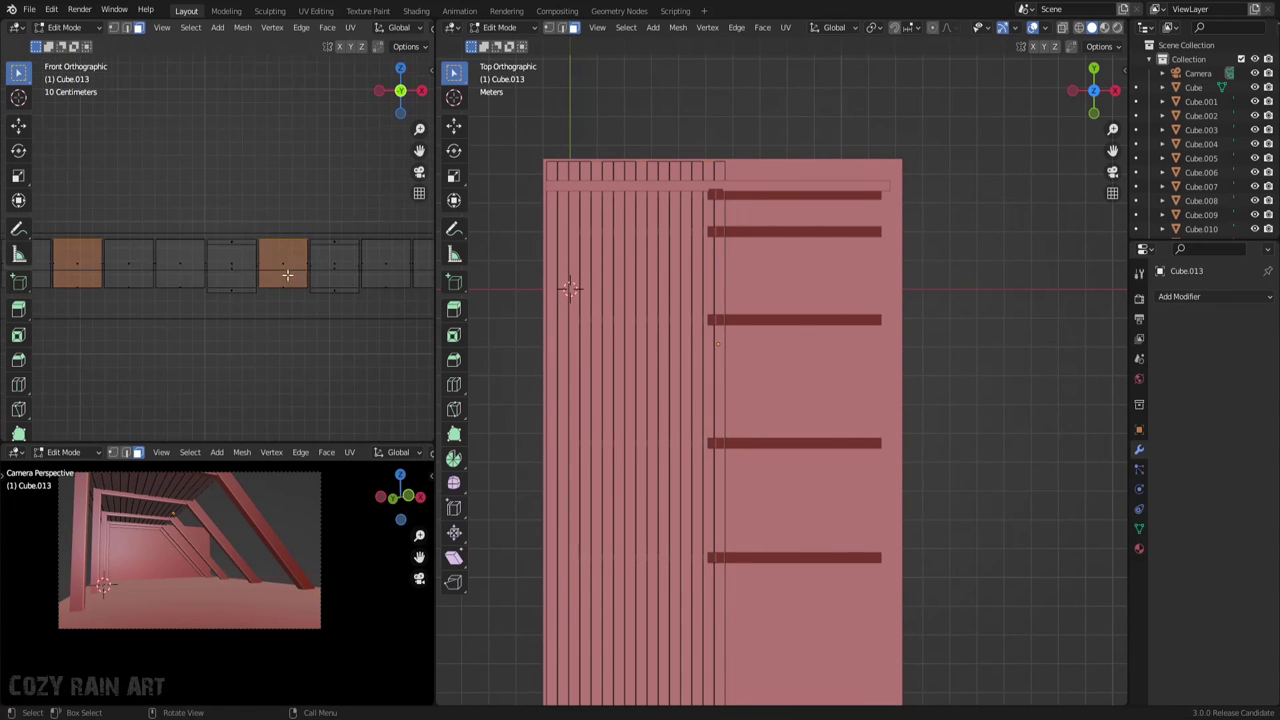
pyautogui.press('g')
pyautogui.press('z')
pyautogui.click(297, 283)
pyautogui.scroll(2, 136, 524)
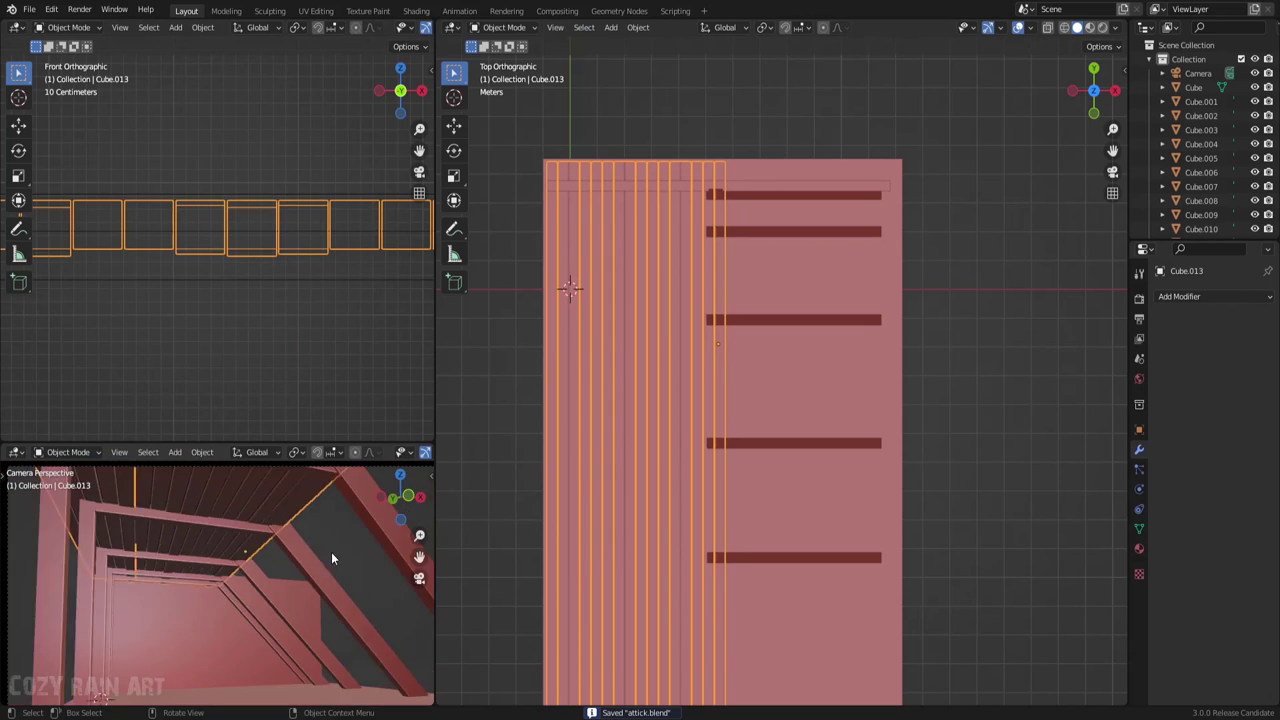
pyautogui.scroll(-2, 331, 552)
# Leave Edit Mode and duplicate the whole set of ceiling planks
pyautogui.press('Tab')
pyautogui.hotkey('ctrl', 's')
pyautogui.scroll(-3, 262, 274)
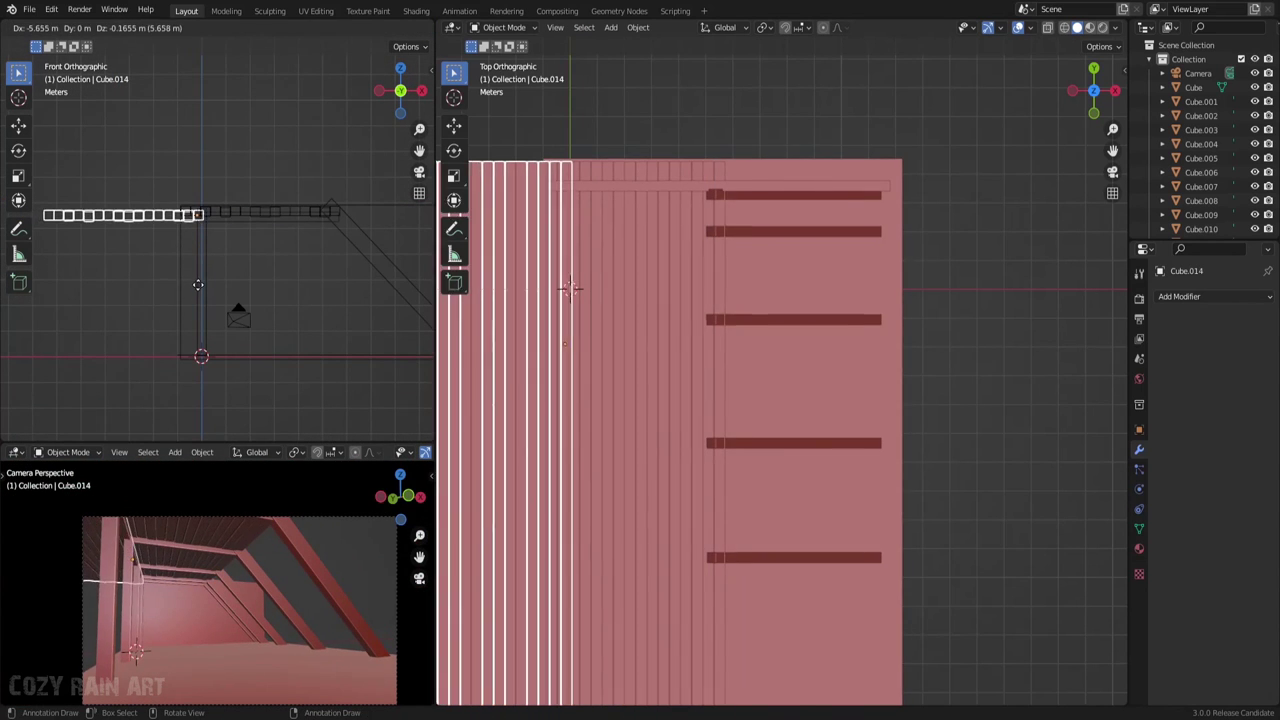
# Stand the copied planks upright as a slatted wall at the room's left side
pyautogui.click(199, 290)
pyautogui.press('g')
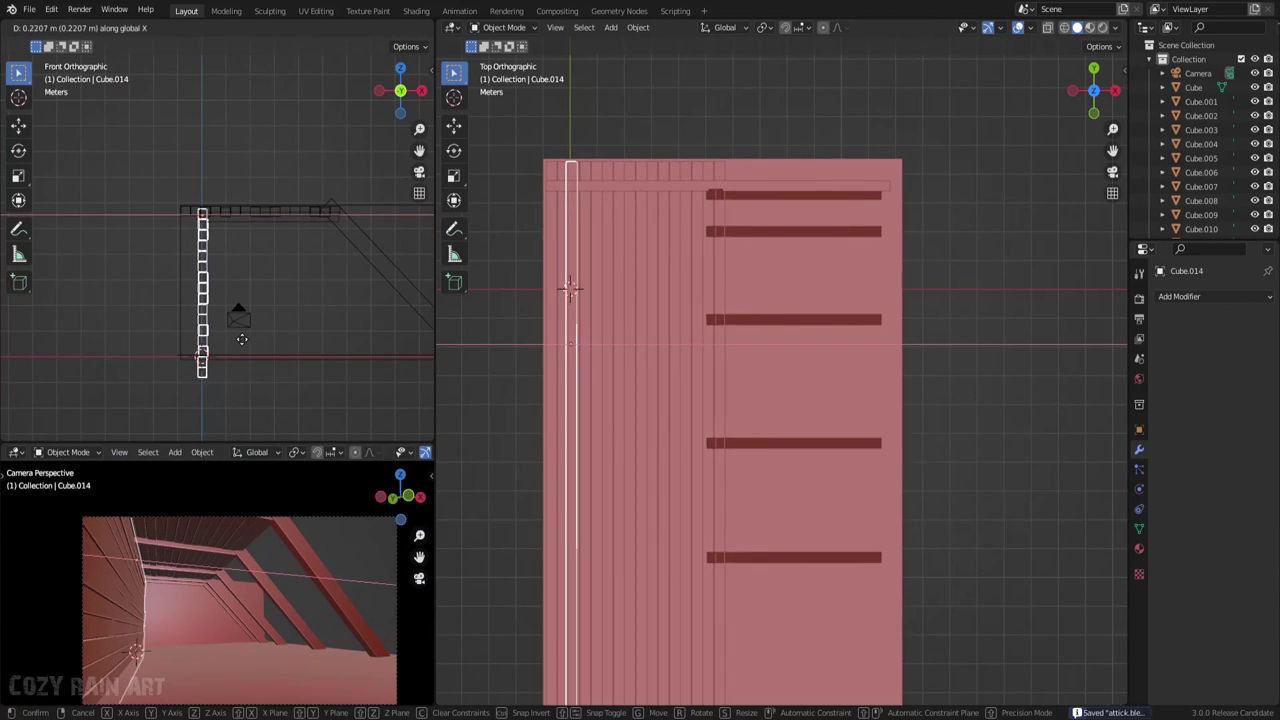
pyautogui.click(343, 546)
# Box-select the ceiling beams in the front view and move them along X
pyautogui.scroll(-2, 260, 300)
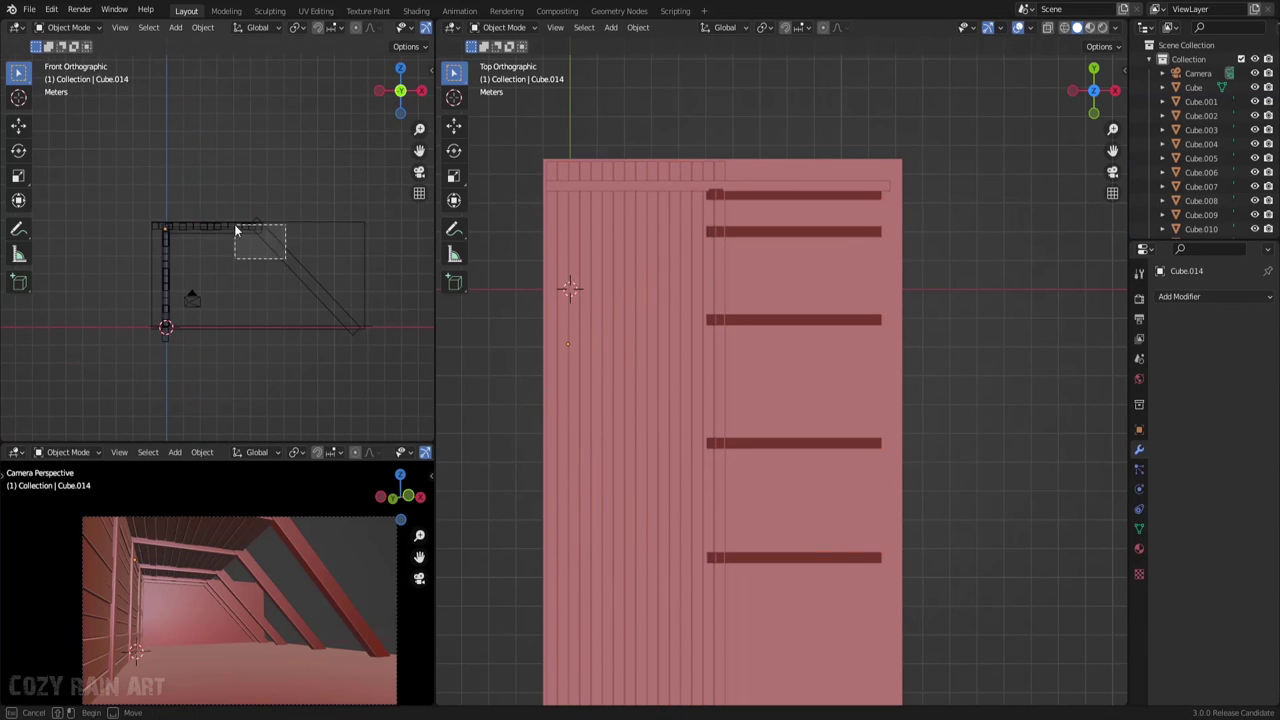
pyautogui.moveTo(130, 218); pyautogui.dragTo(340, 323)
pyautogui.press('g')
pyautogui.press('x')
pyautogui.click(319, 272)
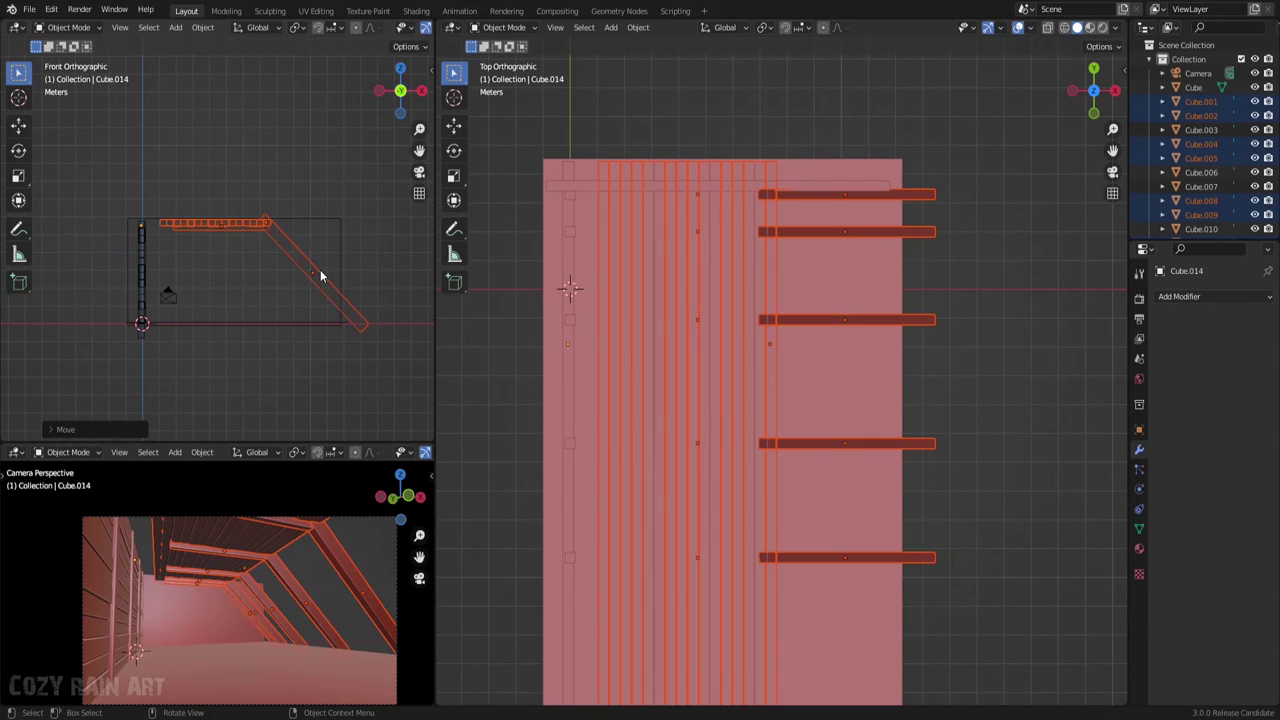
# Give the ceiling planks an Array modifier with count 2, offset leftward along negative X, and save
pyautogui.click(170, 228)
pyautogui.scroll(2, 217, 250)
pyautogui.click(1214, 296)
pyautogui.click(986, 334)
pyautogui.doubleClick(1226, 358)
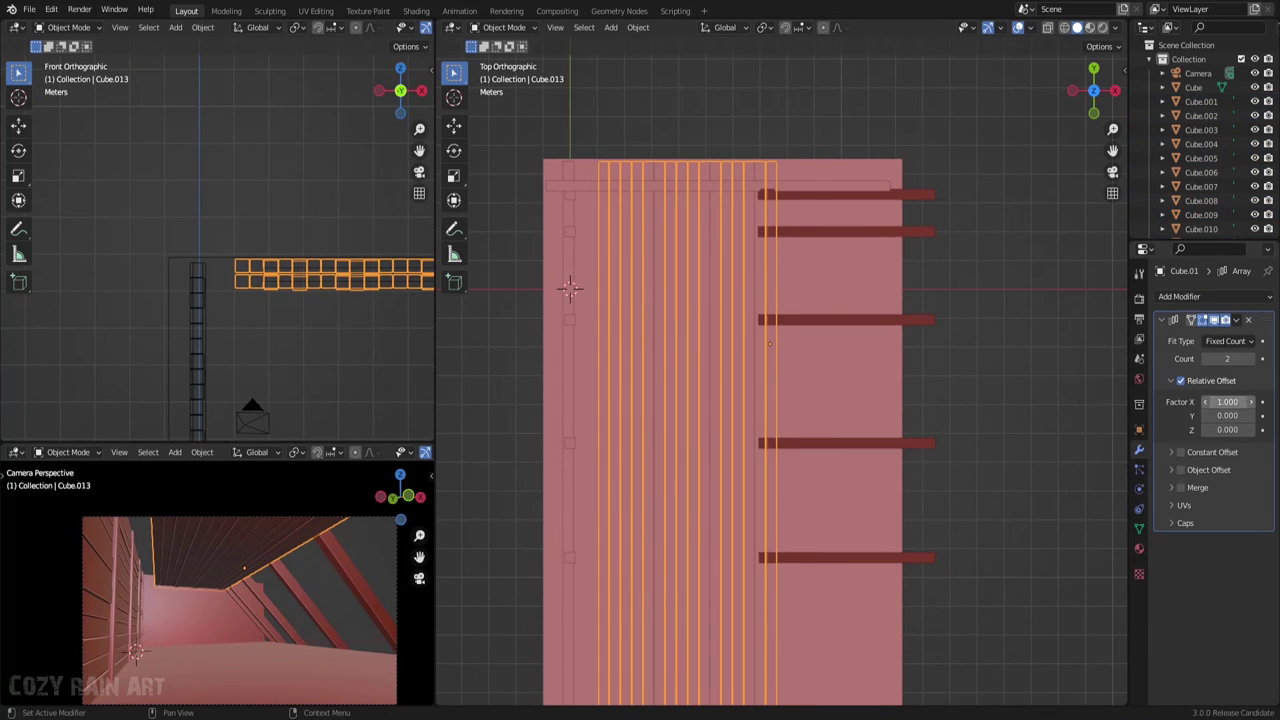
pyautogui.moveTo(1246, 401); pyautogui.dragTo(1180, 401)
pyautogui.hotkey('ctrl', 's')
# Select a ceiling beam plus its matching beams, then clear the selection
pyautogui.click(290, 270)
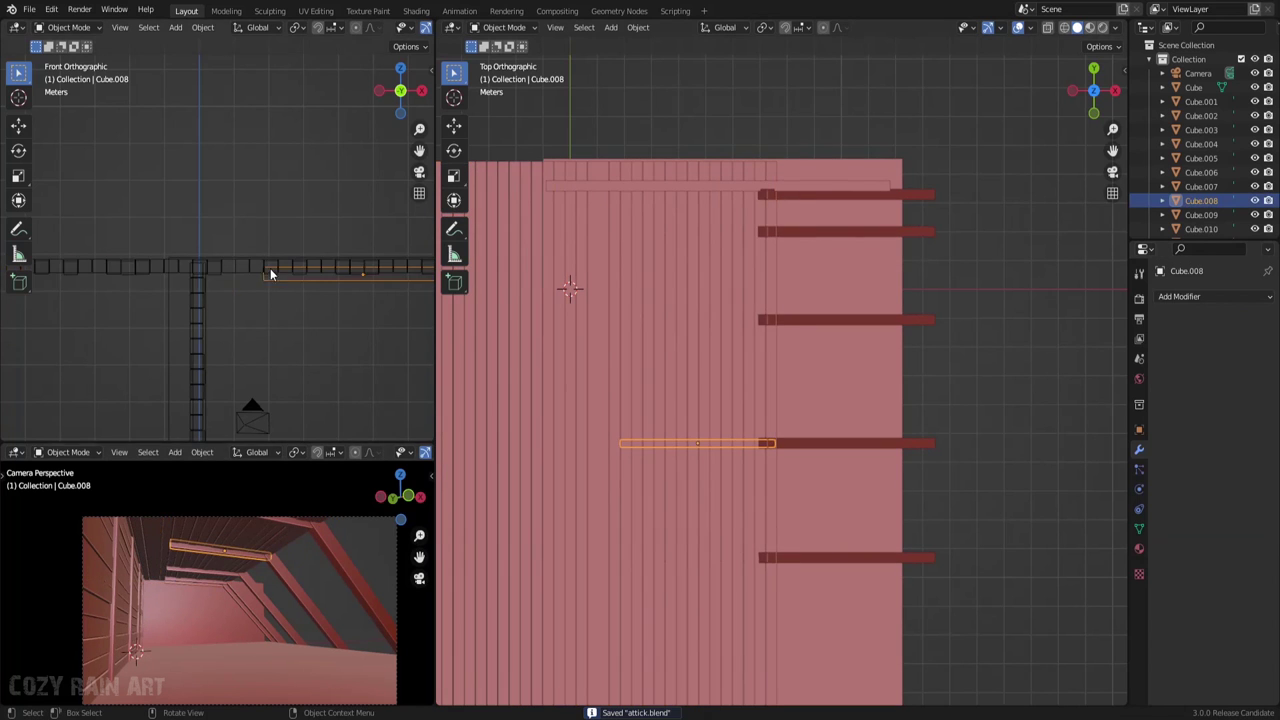
pyautogui.scroll(-2, 230, 270)
pyautogui.click(230, 270)
pyautogui.scroll(1, 230, 270)
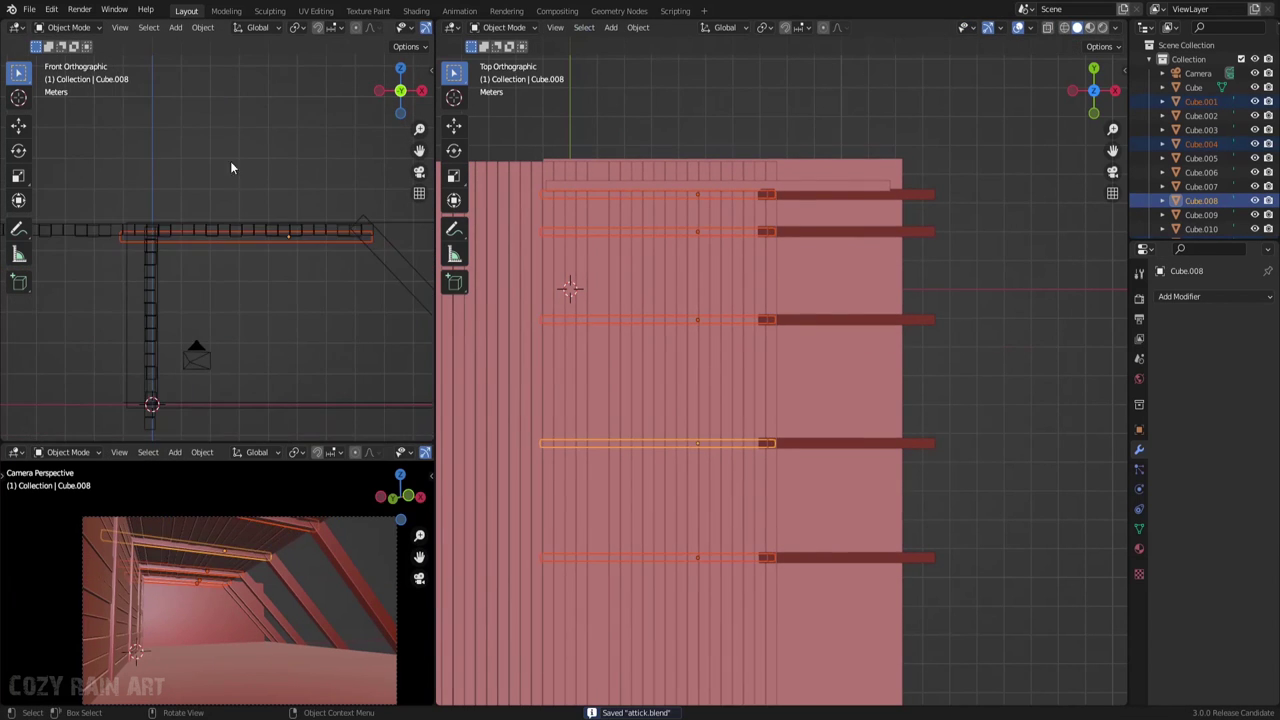
pyautogui.click(282, 287)
# Select the room box, cancel a stray move, and enter Edit Mode on its mesh
pyautogui.click(200, 296)
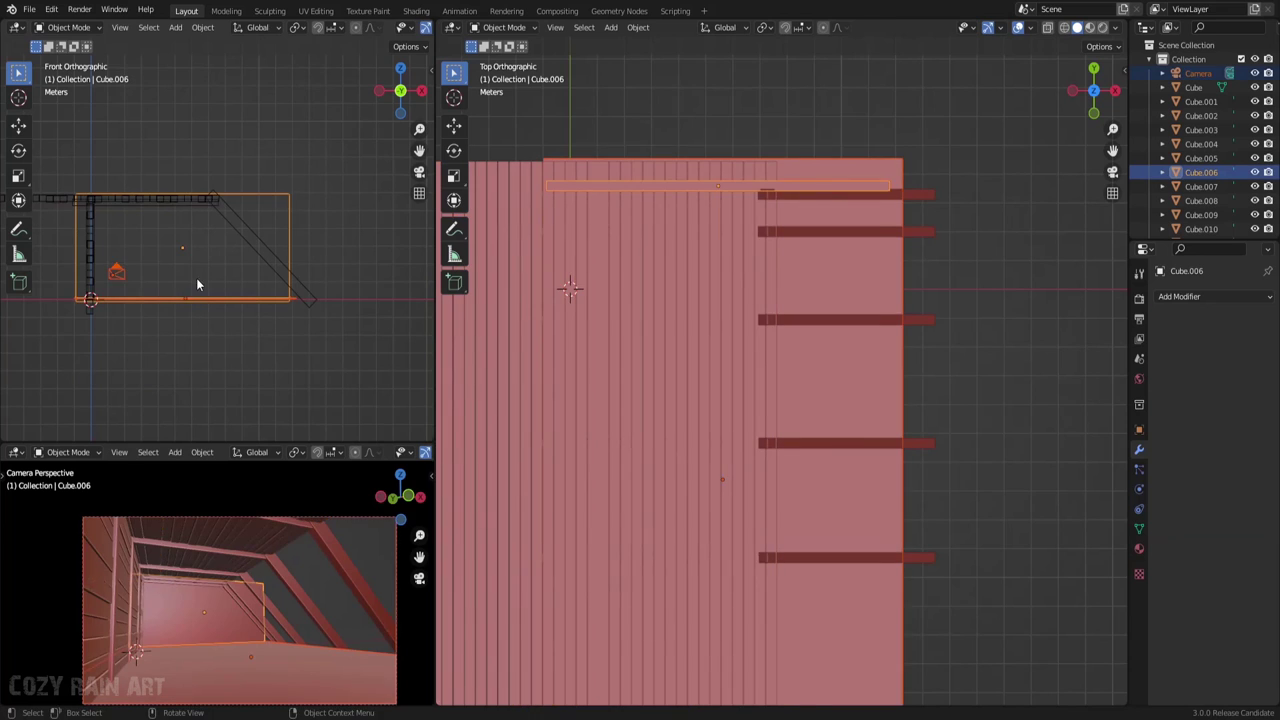
pyautogui.press('g')
pyautogui.press('z')
pyautogui.press('Escape')
pyautogui.hotkey('ctrl', 'Tab')
pyautogui.click(104, 249)
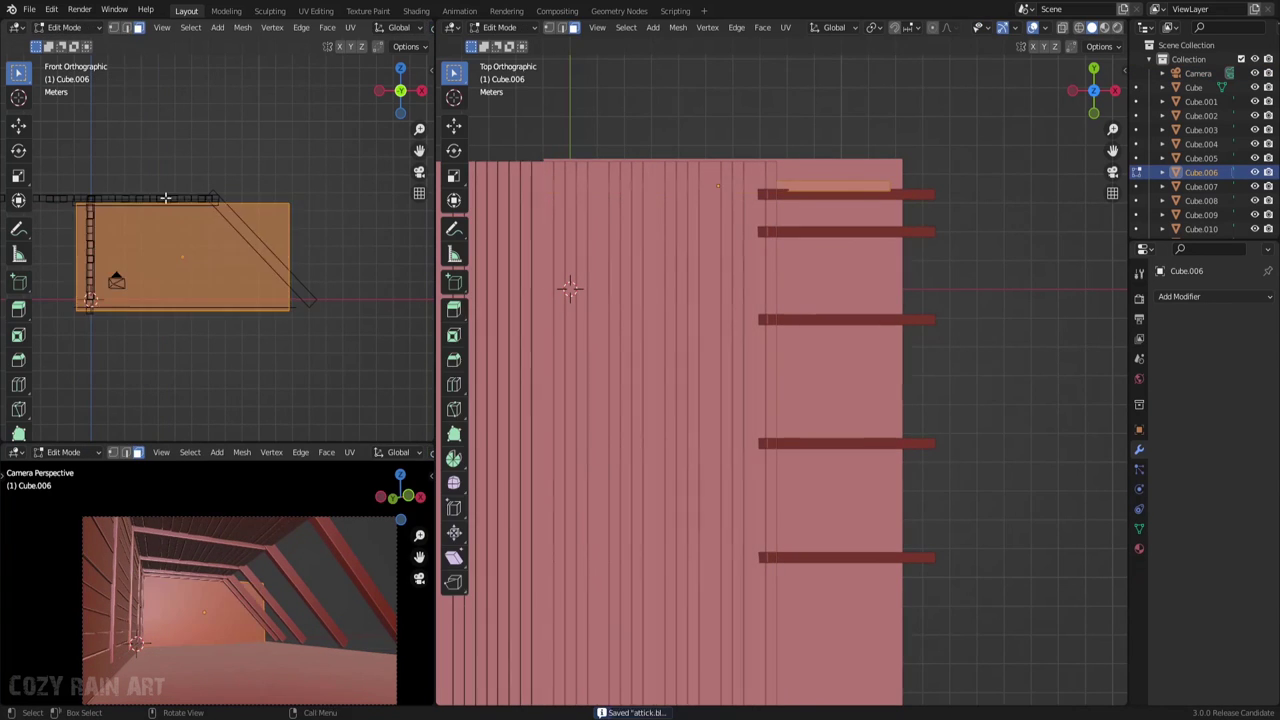
pyautogui.click(200, 188)
pyautogui.press('g')
pyautogui.click(208, 207)
# Extend the room box's right face outward along X by about 1.231 m
pyautogui.press('Tab')
pyautogui.click(286, 307)
pyautogui.press('g')
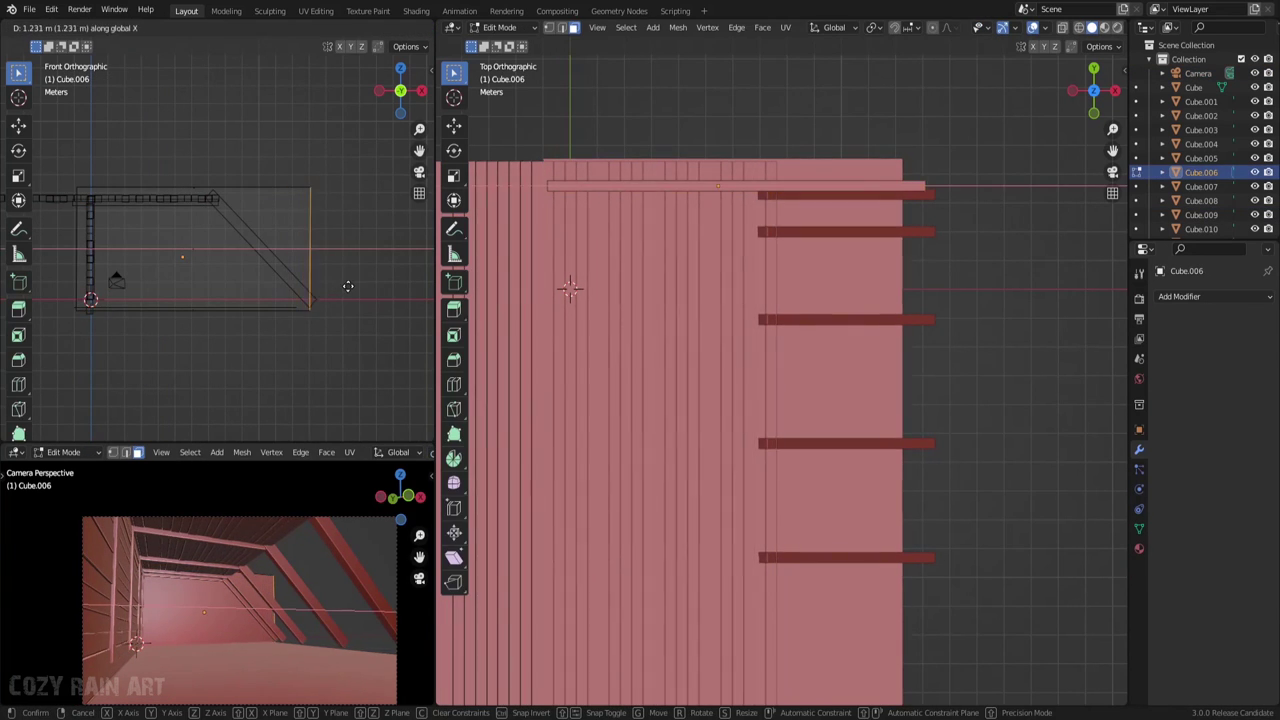
pyautogui.click(286, 308)
pyautogui.press('Tab')
# Add a plane and lower it along Z to form the floor slab under the room
pyautogui.hotkey('shift', 'a')
pyautogui.press('Tab')
pyautogui.press('Tab')
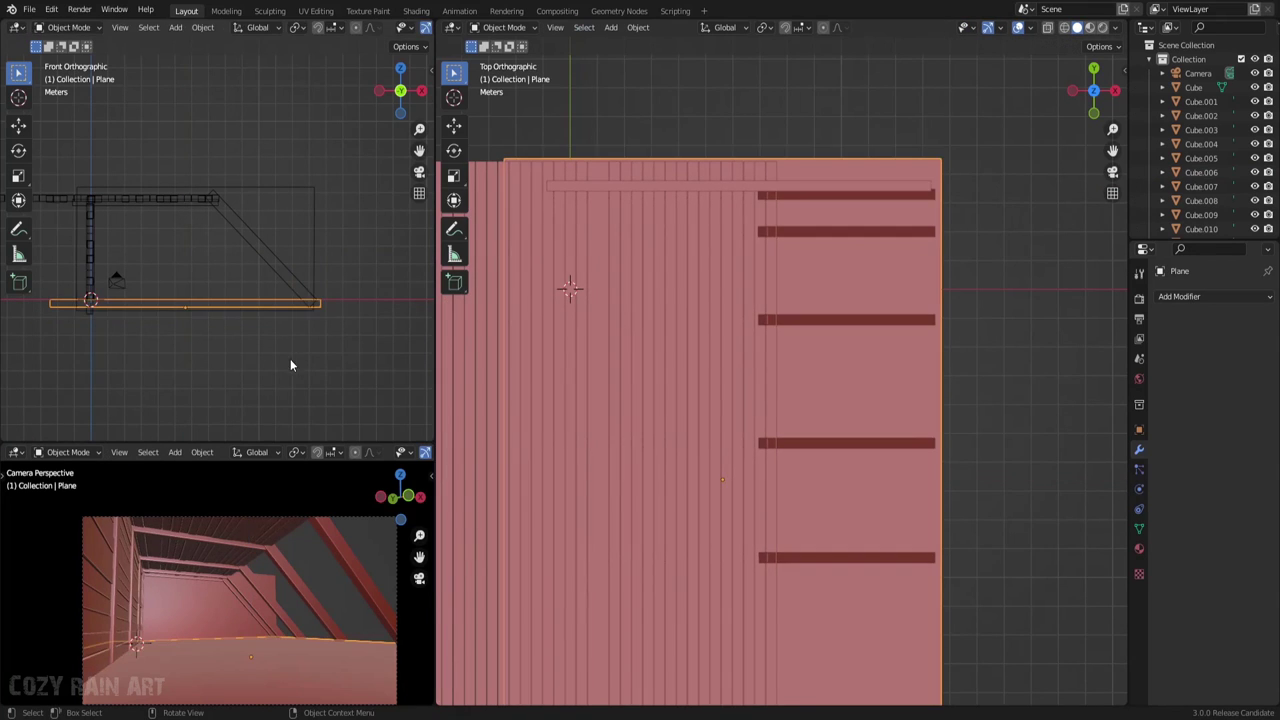
pyautogui.press('g')
pyautogui.press('z')
pyautogui.click(285, 363)
pyautogui.moveTo(749, 497); pyautogui.dragTo(571, 380, button='middle')
# Lengthen the sloping rafters' lower ends down to the floor and save the file
pyautogui.click(571, 380)
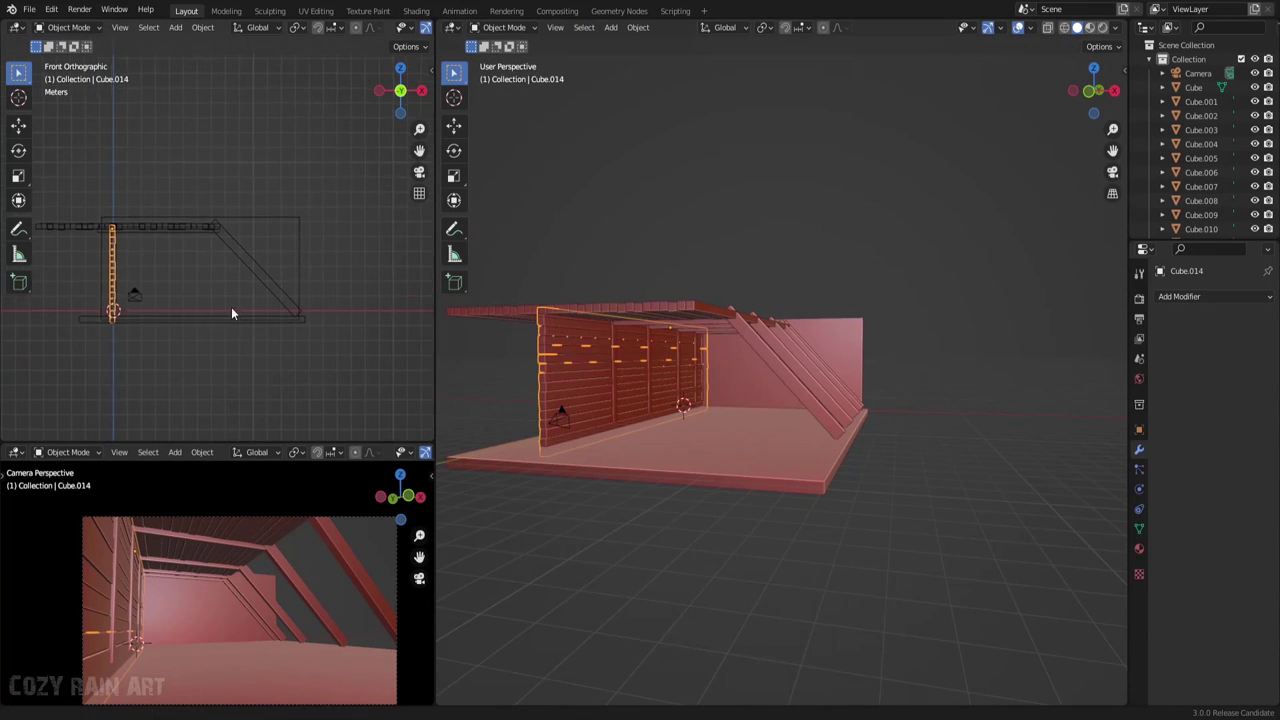
pyautogui.click(294, 297)
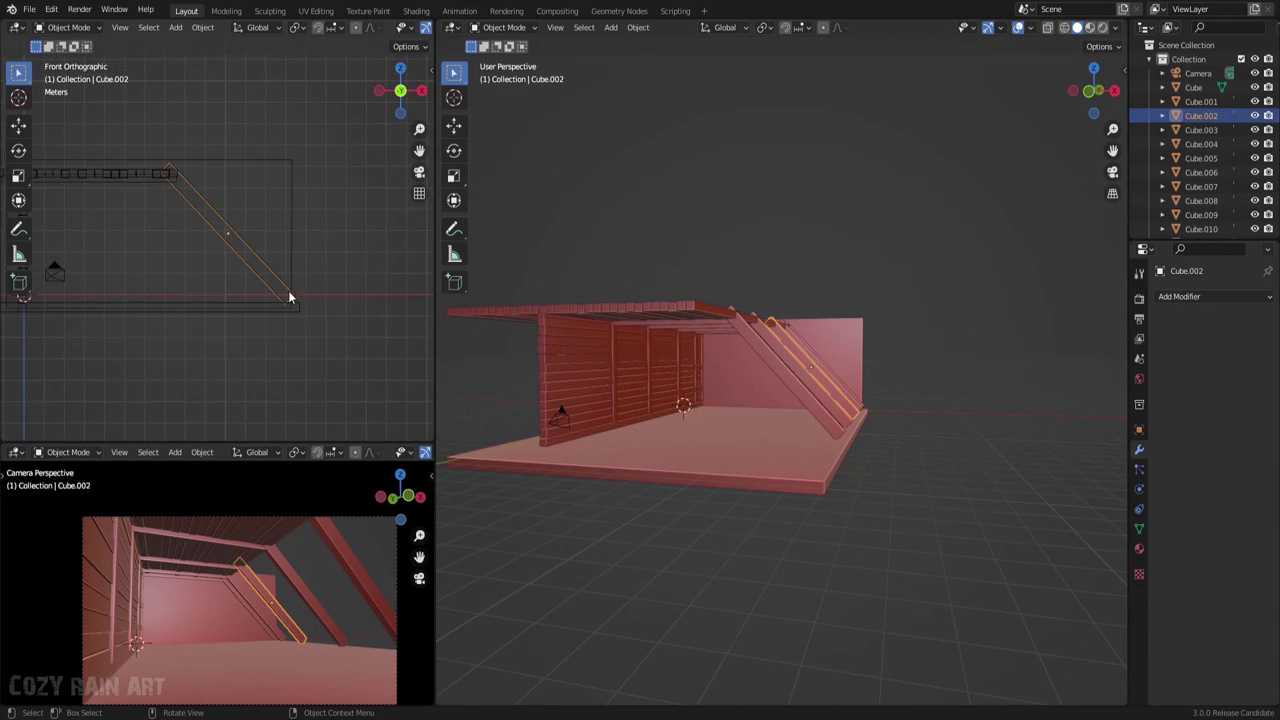
pyautogui.press('Tab')
pyautogui.press('g')
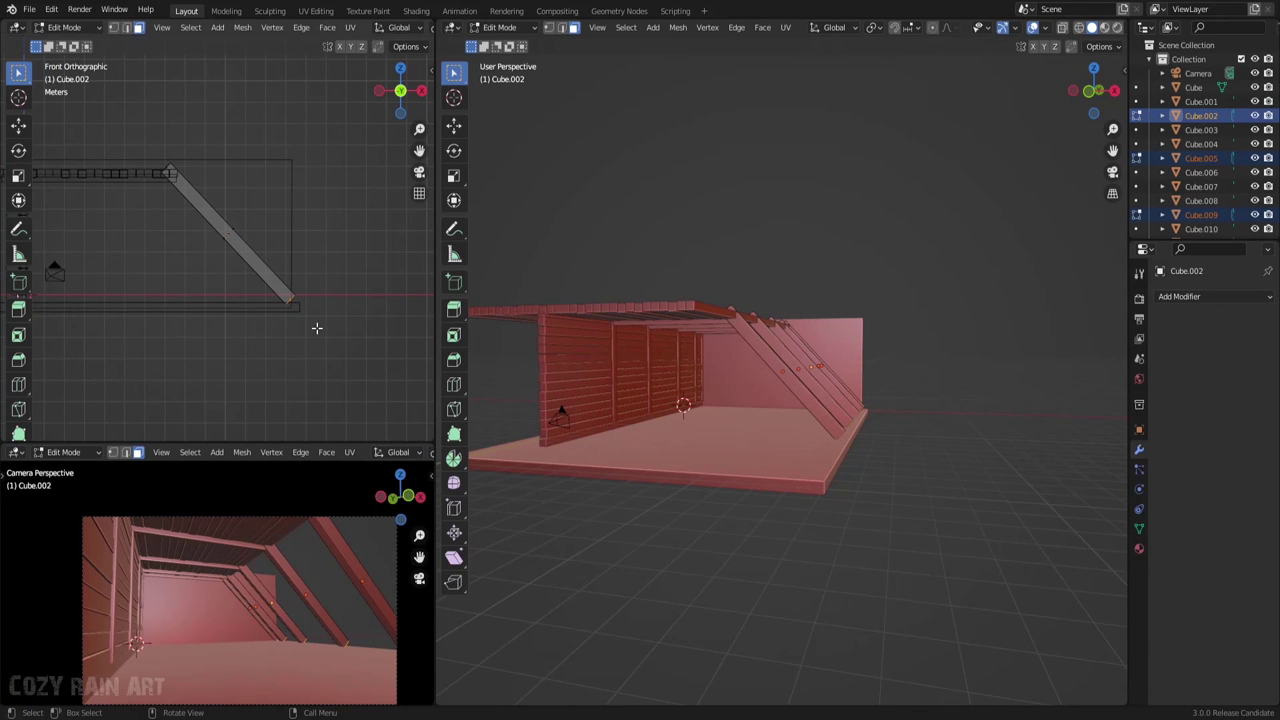
pyautogui.click(329, 340)
pyautogui.press('a')
pyautogui.press('Tab')
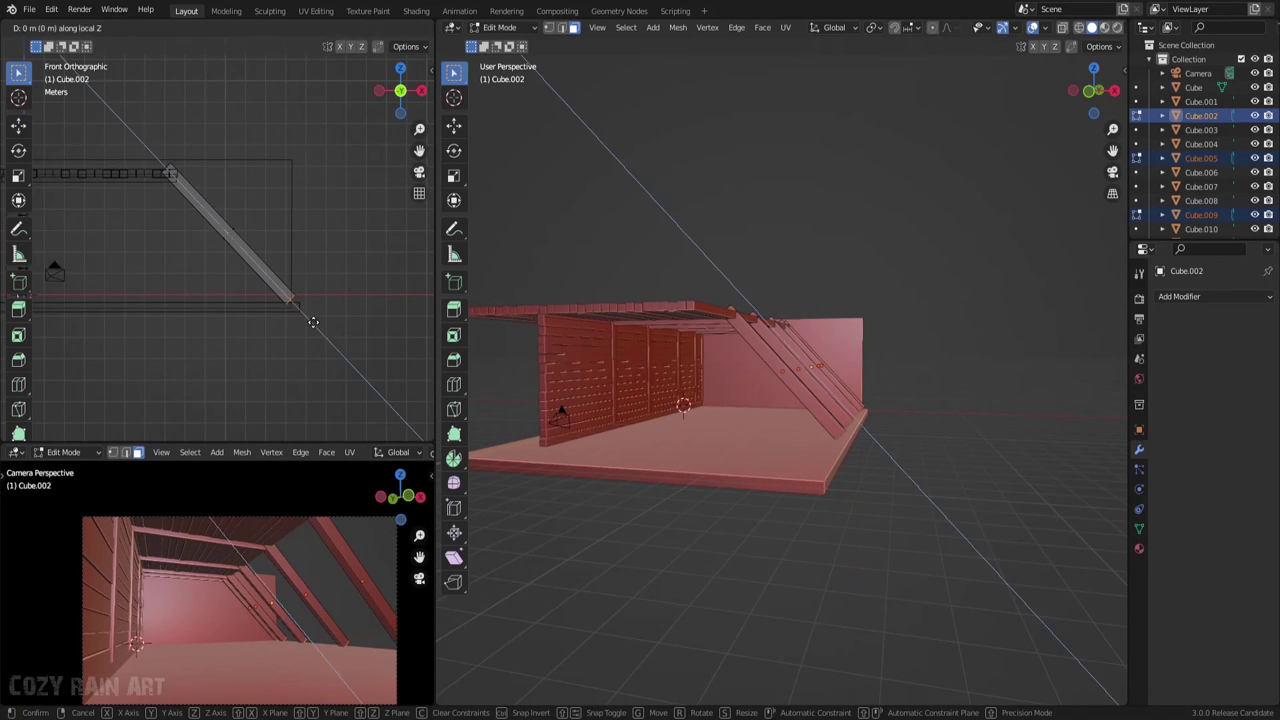
pyautogui.hotkey('ctrl', 's')
# Stretch the floor plane's right edge farther out to the right
pyautogui.click(329, 318)
pyautogui.press('Tab')
pyautogui.press('g')
pyautogui.click(338, 326)
pyautogui.press('Tab')
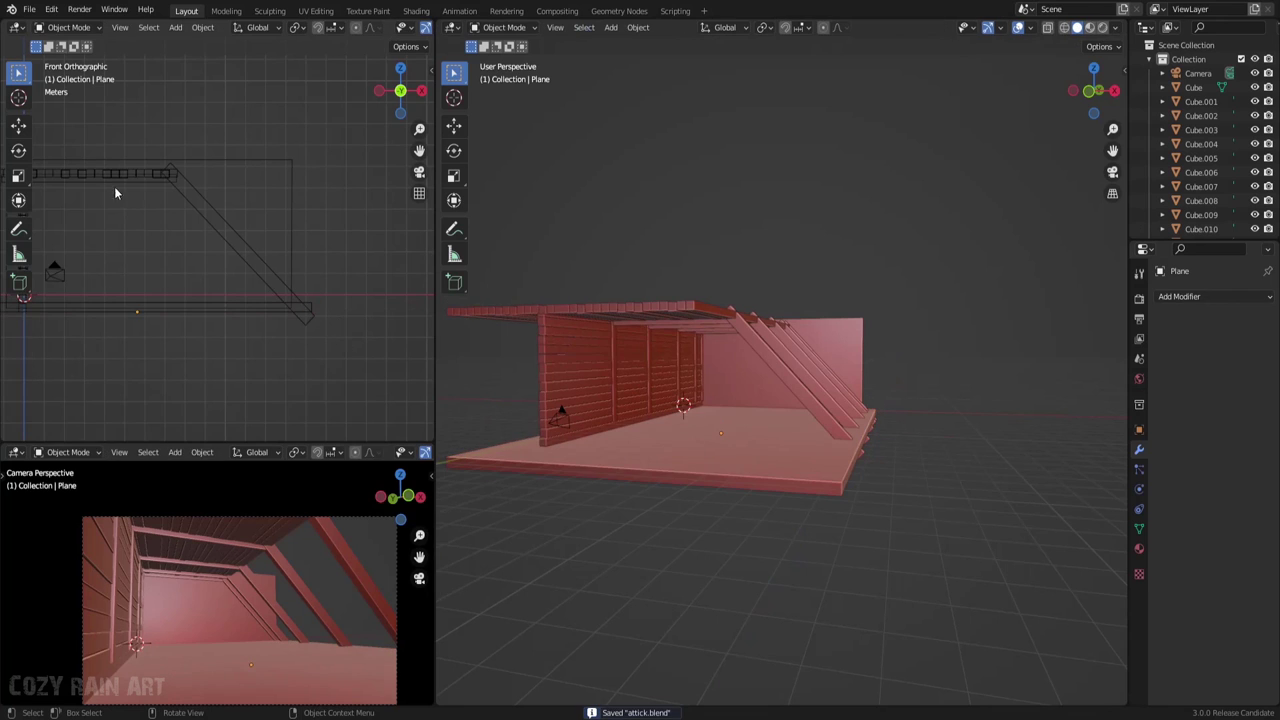
pyautogui.click(114, 180)
# Duplicate the ceiling planks, tilt the copy 45°, and place it on the roof slope
pyautogui.hotkey('shift', 'd')
pyautogui.click(290, 272)
pyautogui.press('r')
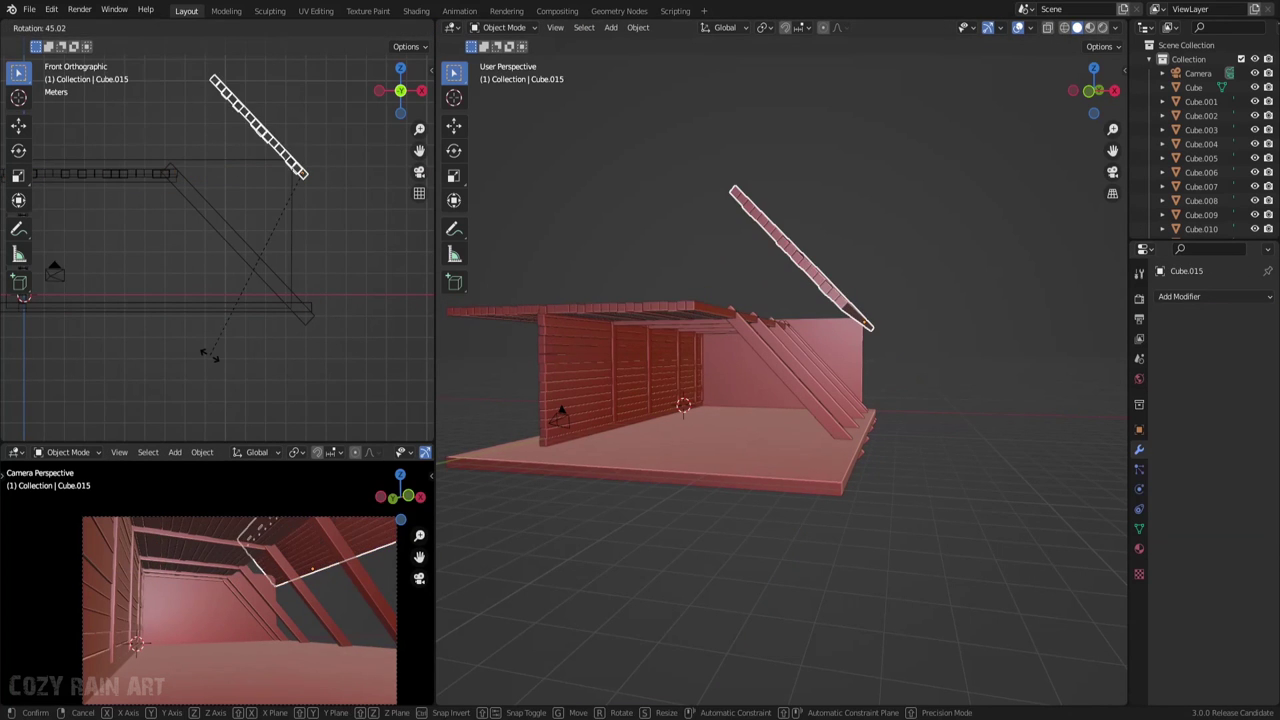
pyautogui.click(210, 355)
pyautogui.press('g')
pyautogui.click(260, 380)
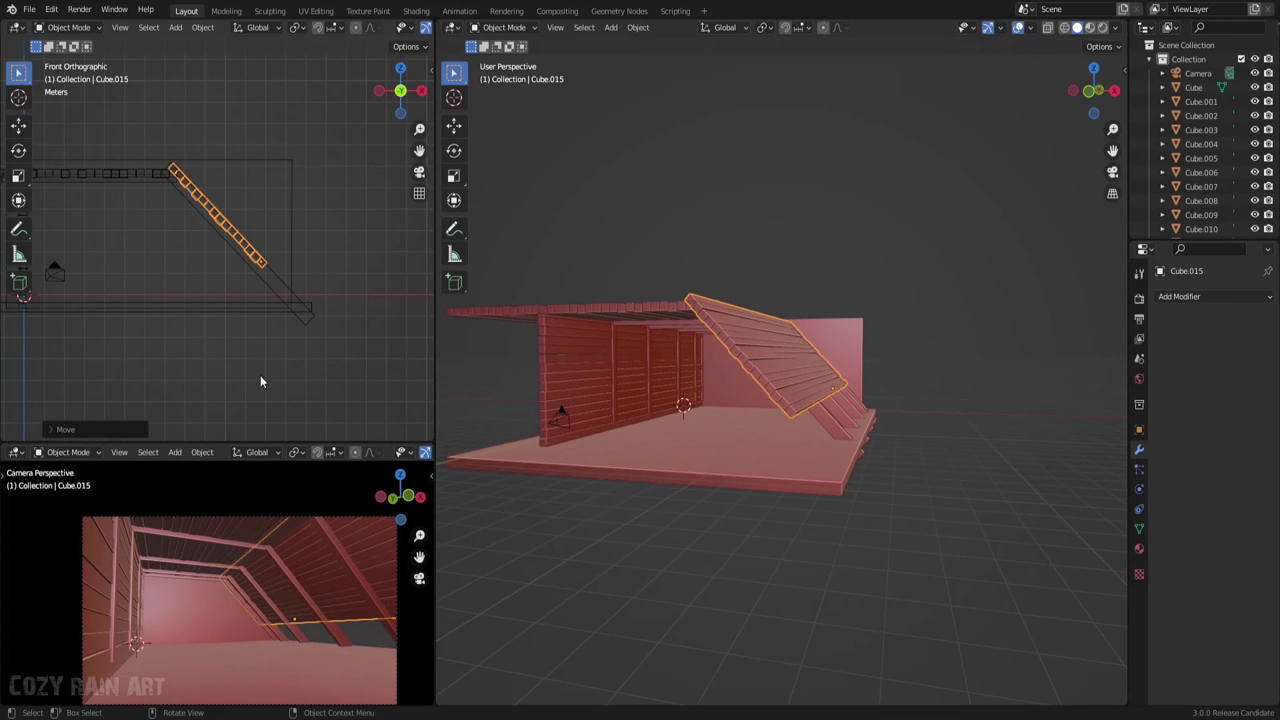
pyautogui.click(286, 571)
pyautogui.press('g')
pyautogui.press('x')
pyautogui.click(291, 148)
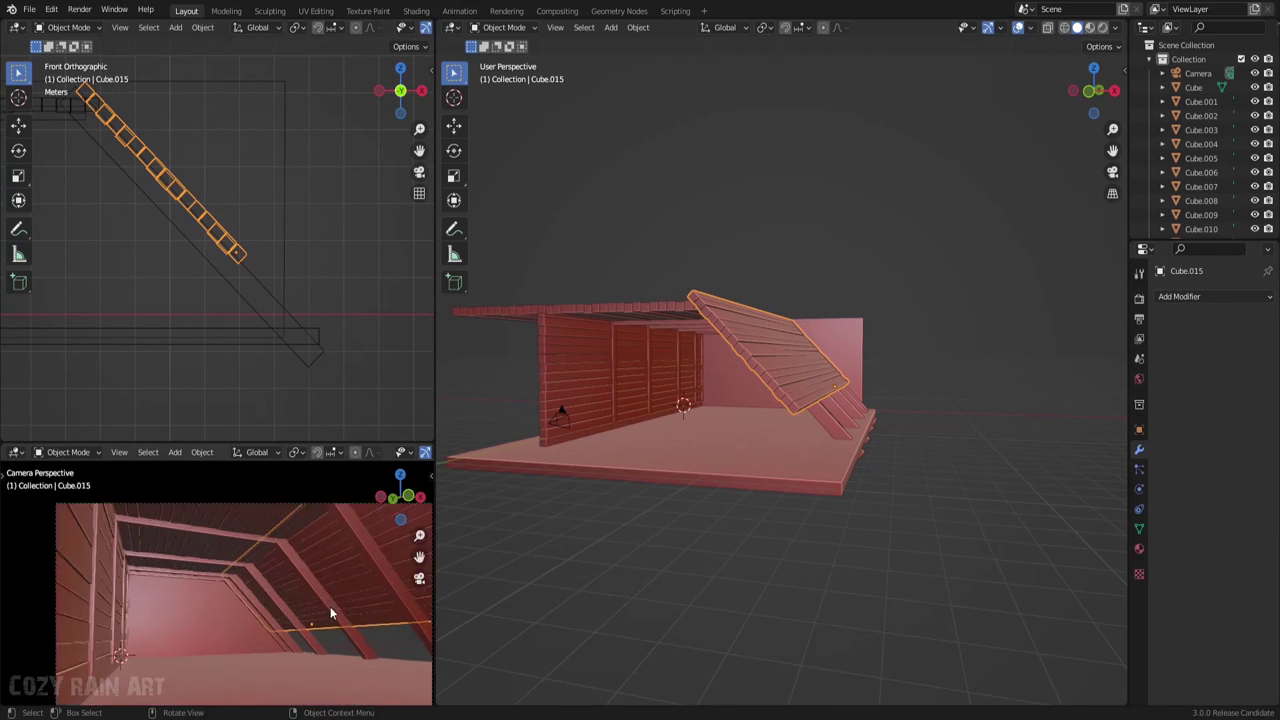
# Add an Array modifier with X factor 0 and Z offset 1 to repeat planks down the slope
pyautogui.click(1179, 296)
pyautogui.click(1000, 334)
pyautogui.moveTo(1228, 402); pyautogui.dragTo(1230, 402)
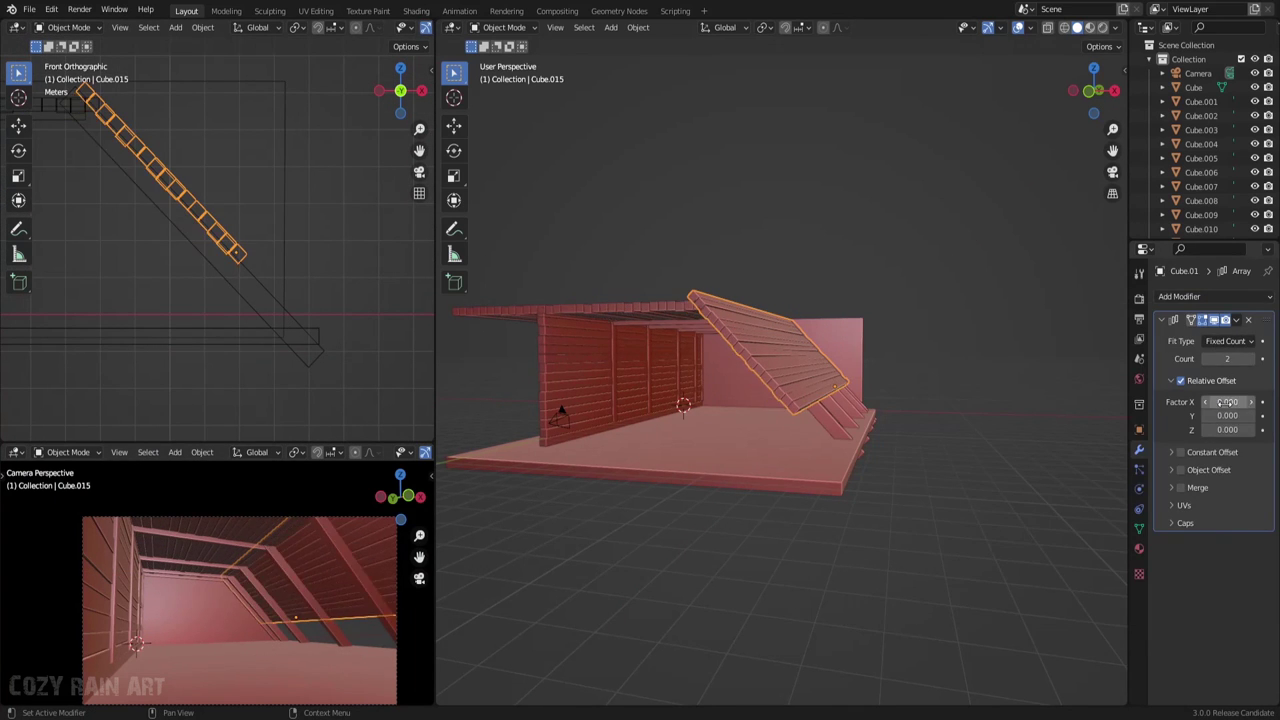
pyautogui.write('1')
pyautogui.press('Return')
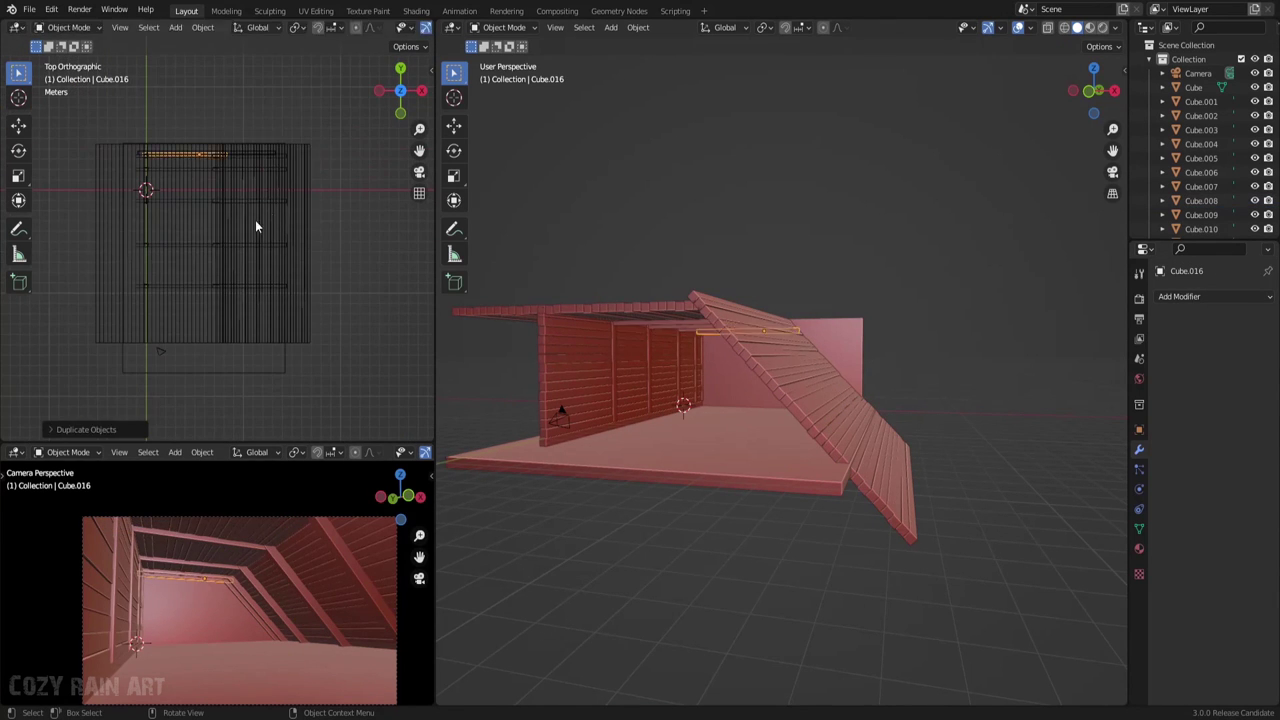
# Scale the copied block Cube.016 about 2.21× along X into a ridge beam at the roof's peak
pyautogui.press('KP_1')
pyautogui.press('s')
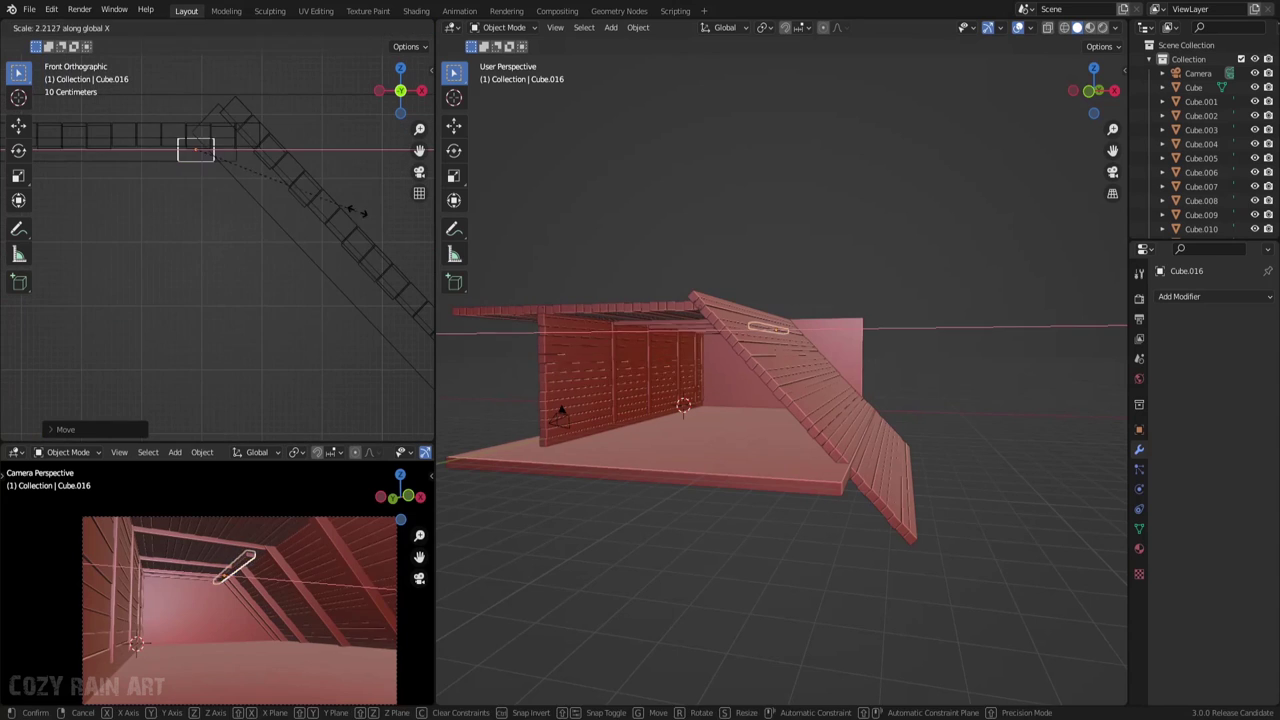
pyautogui.click(347, 353)
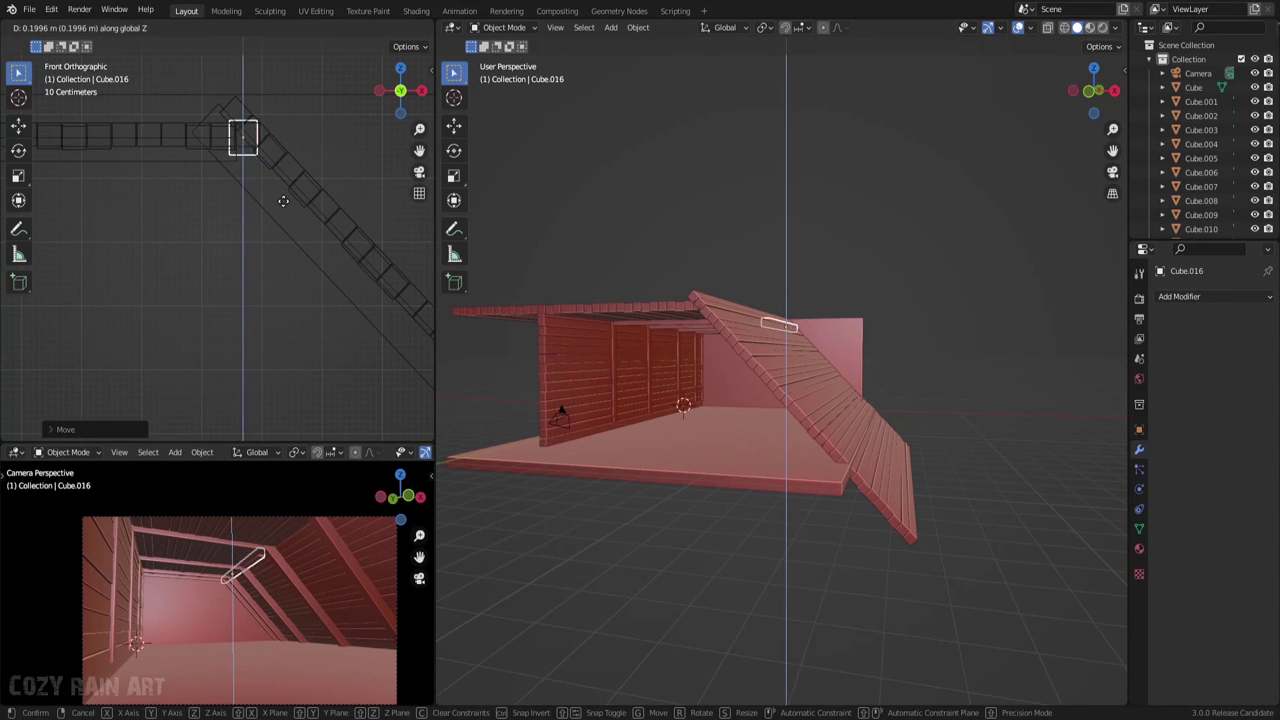
pyautogui.press('KP_7')
pyautogui.press('Tab')
pyautogui.press('KP_Decimal')
pyautogui.press('`')
pyautogui.click(278, 80)
pyautogui.press('Tab')
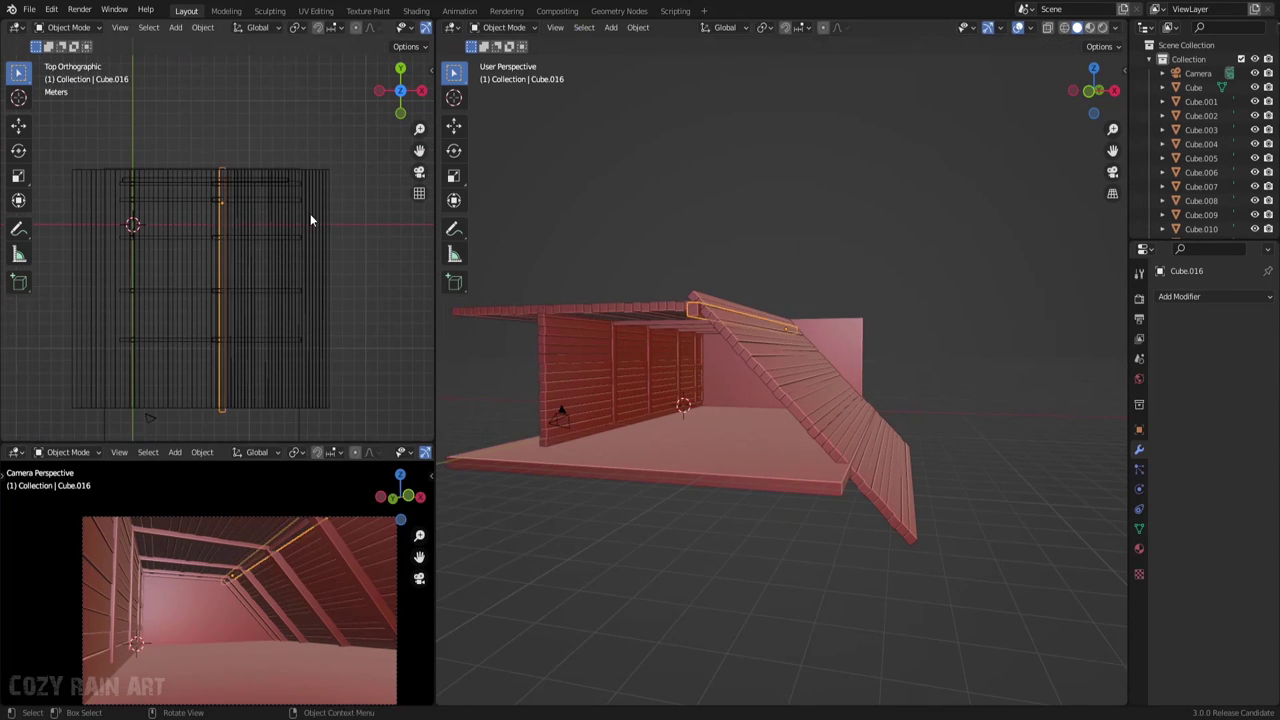
pyautogui.scroll(-2, 317, 406)
pyautogui.keyDown('shift'); pyautogui.scroll(-1, 277, 518); pyautogui.keyUp('shift')
# Select only the sloped roof planks, excluding the wall planks and back panel, and hide them
pyautogui.click(391, 114)
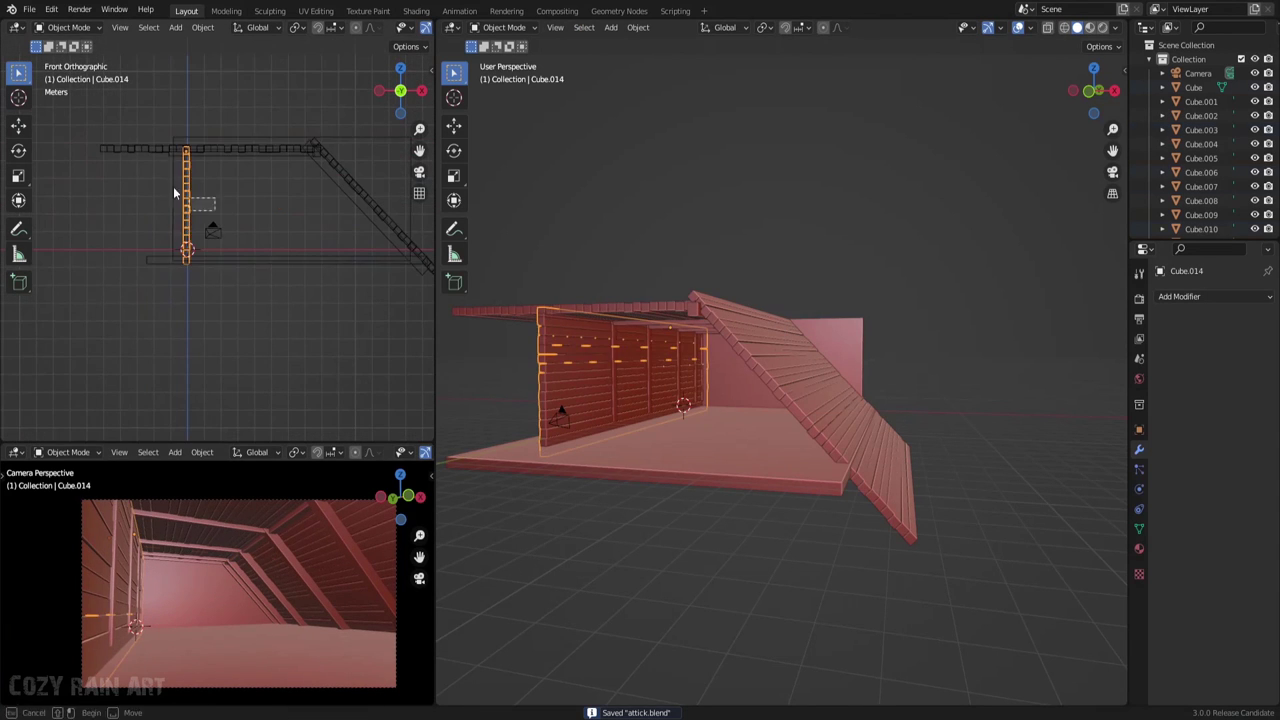
pyautogui.click(563, 411)
pyautogui.keyDown('ctrl'); pyautogui.moveTo(582, 406); pyautogui.dragTo(540, 397); pyautogui.keyUp('ctrl')
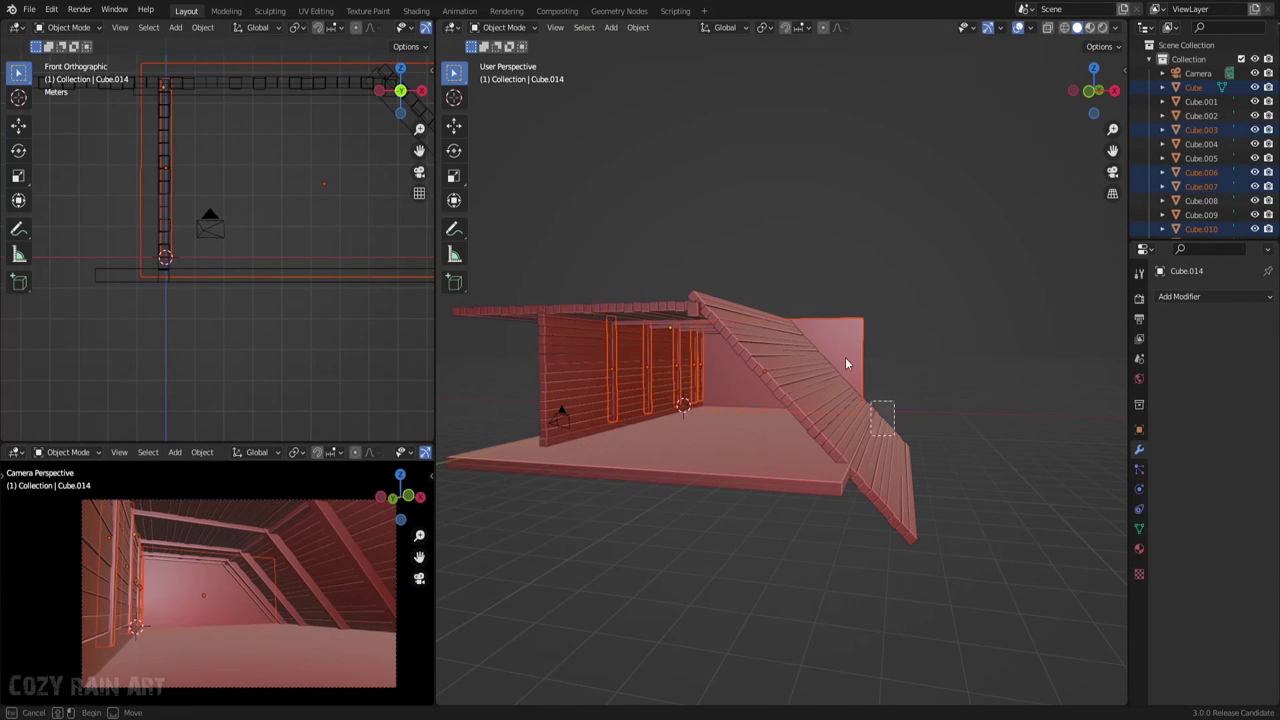
pyautogui.keyDown('ctrl'); pyautogui.moveTo(846, 363); pyautogui.dragTo(840, 350); pyautogui.keyUp('ctrl')
pyautogui.hotkey('alt', 'a')
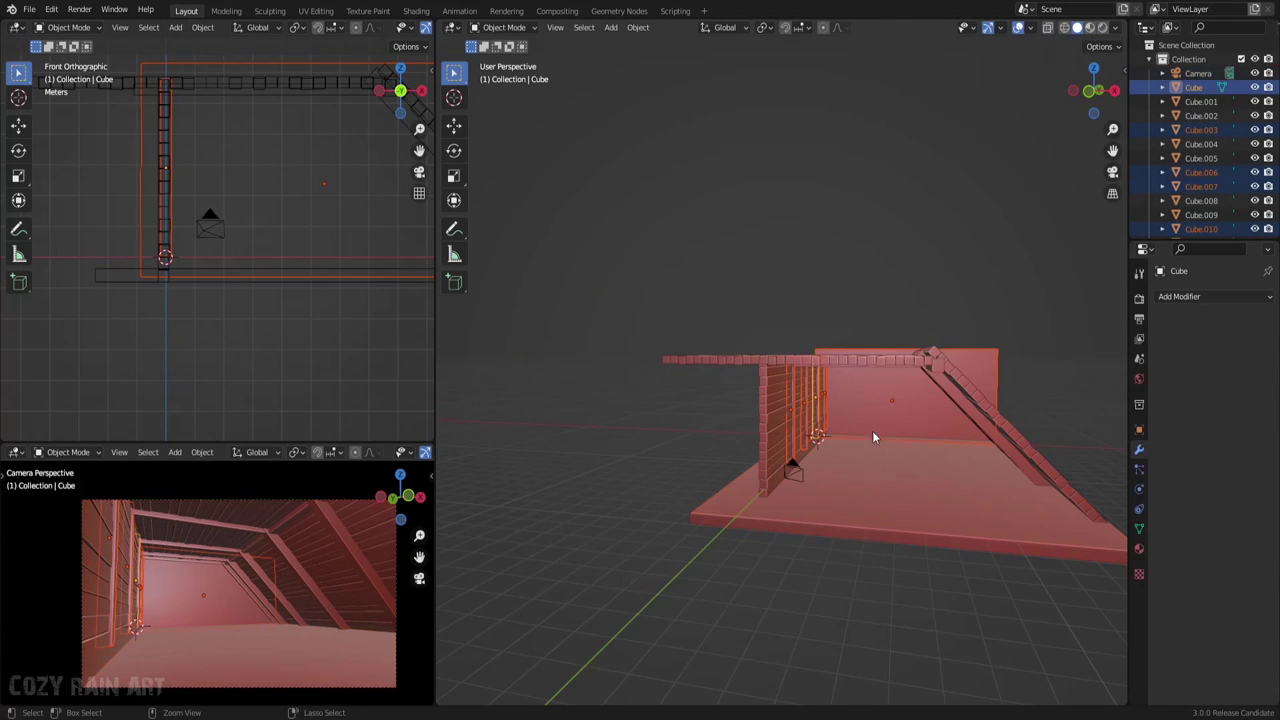
# Cancel an accidental geometry move and save attick.blend
pyautogui.press('Tab')
pyautogui.press('g')
pyautogui.press('z')
pyautogui.rightClick(241, 358)
pyautogui.hotkey('ctrl', 'Tab')
pyautogui.click(300, 366)
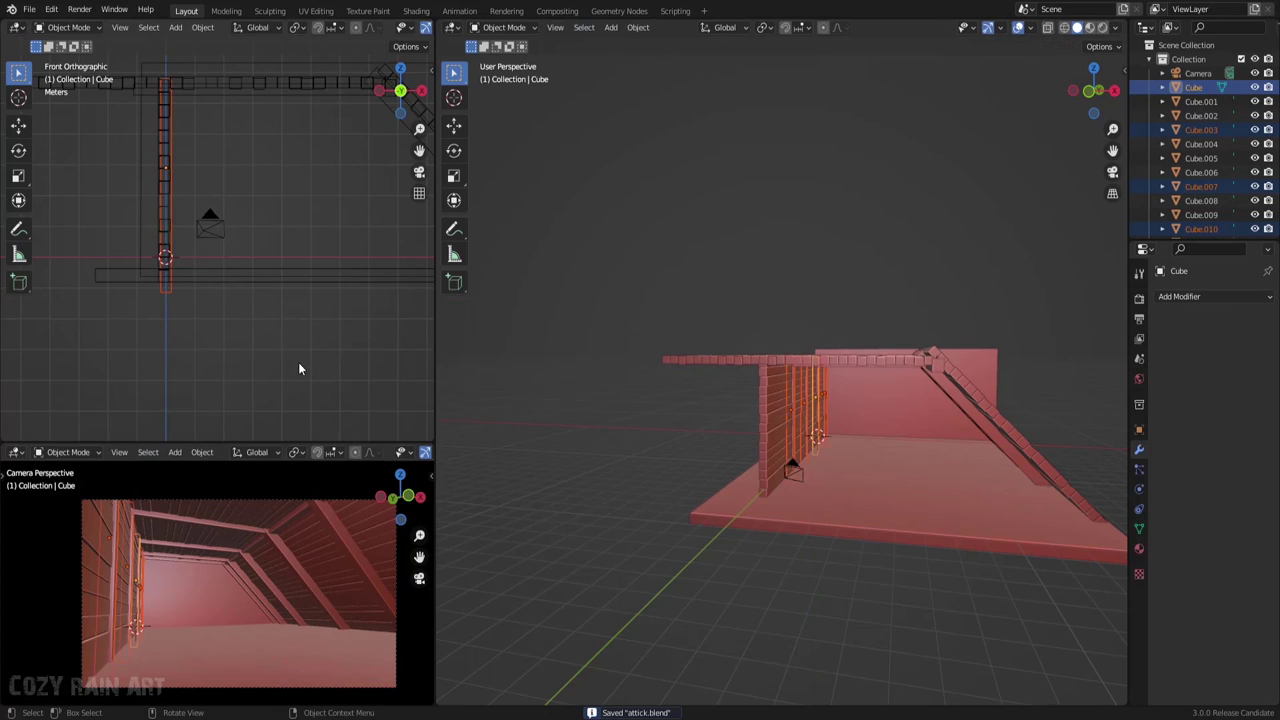
pyautogui.hotkey('ctrl', 's')
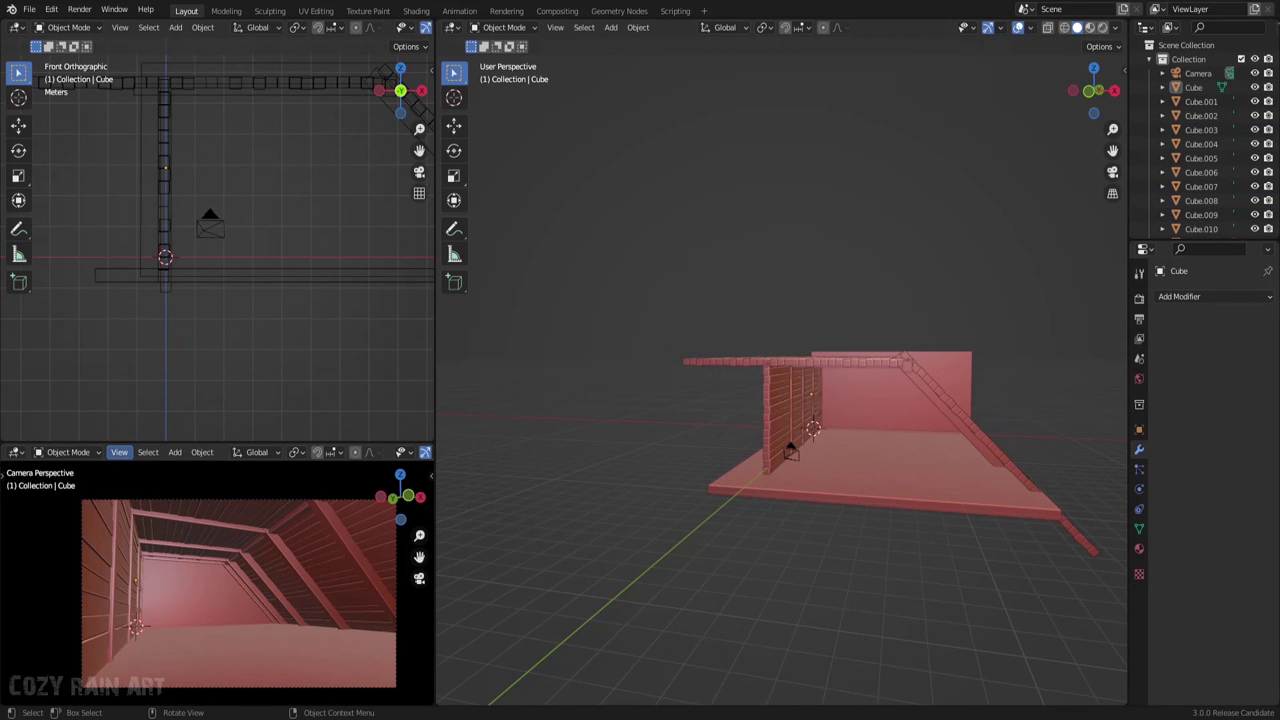
# Duplicate the vertical plank frame as Cube.017, mirror it to the opposite side, lower it, and save
pyautogui.hotkey('shift', 'd')
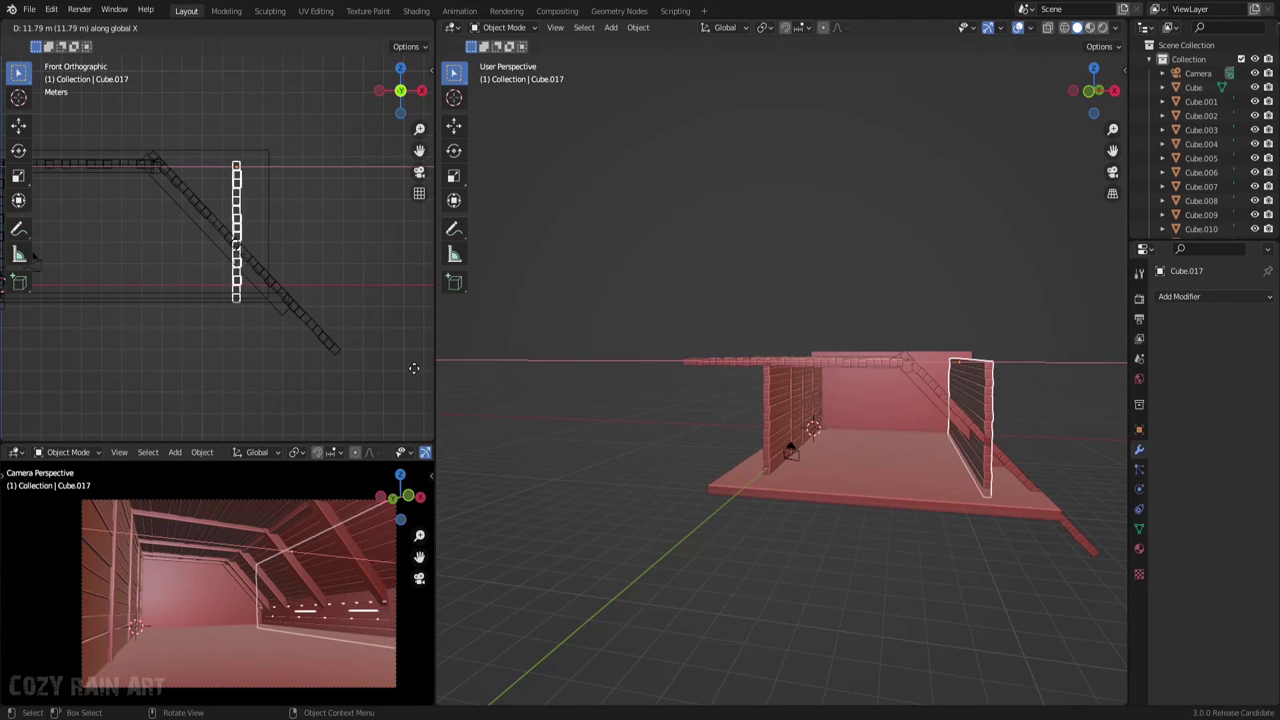
pyautogui.click(202, 27)
pyautogui.click(350, 88)
pyautogui.press('g')
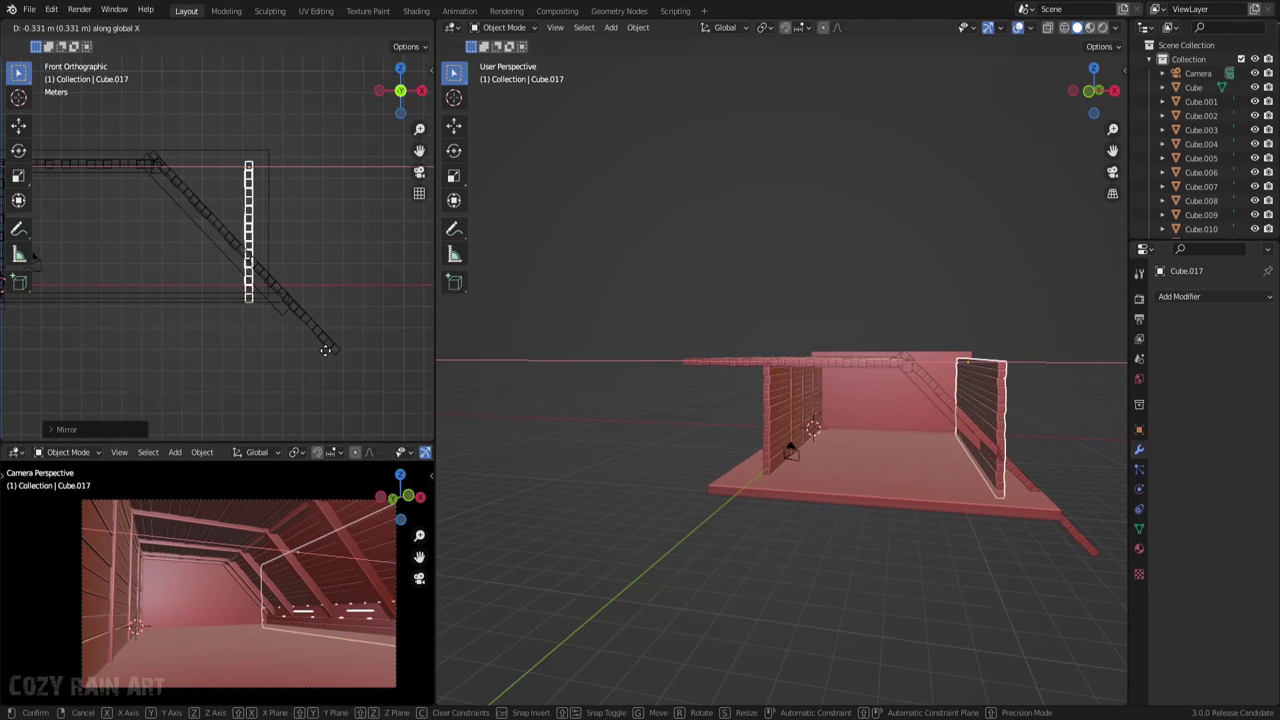
pyautogui.click(315, 408)
pyautogui.hotkey('ctrl', 's')
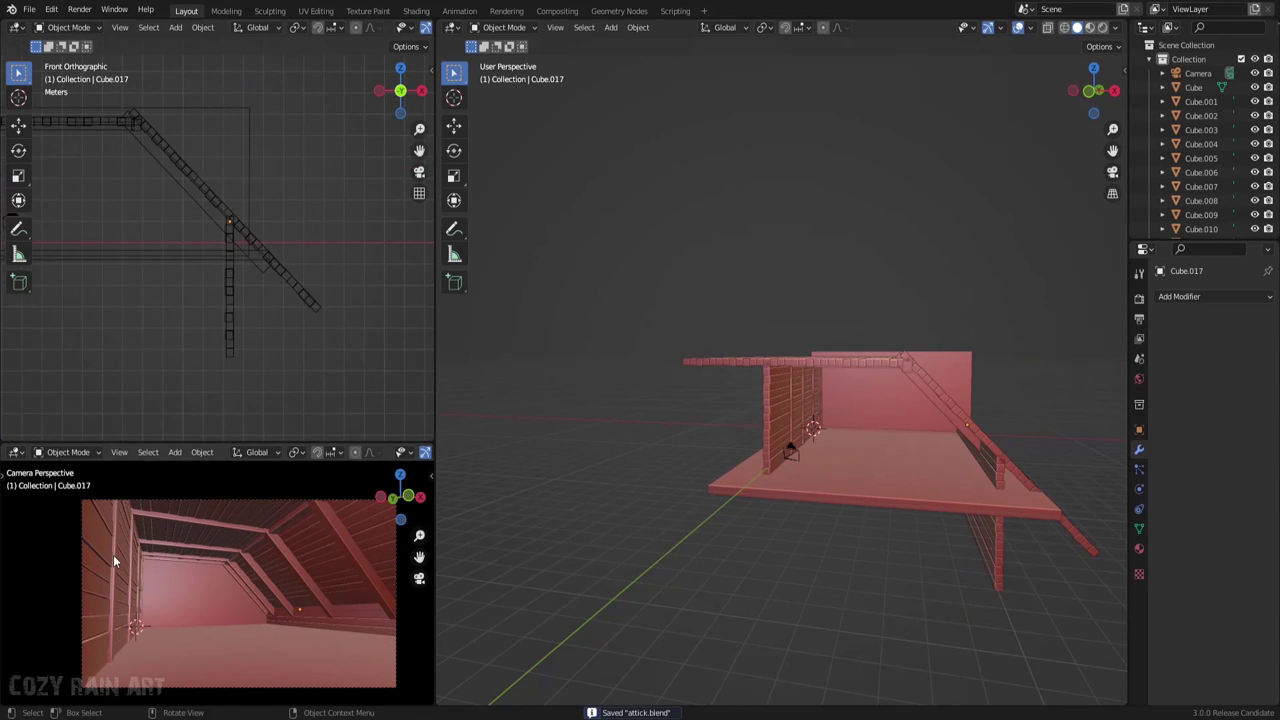
# Cancel a stray move, save attick.blend again, and orbit the small view to perspective
pyautogui.press('g')
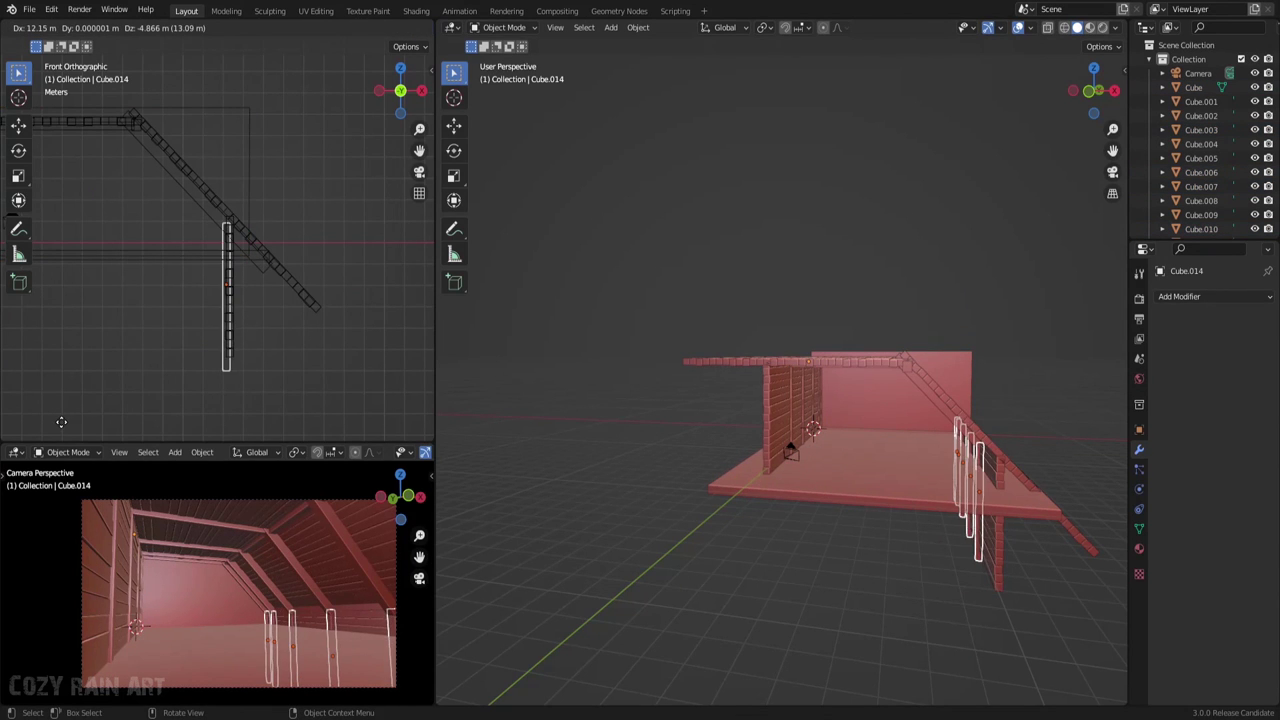
pyautogui.rightClick(61, 421)
pyautogui.scroll(2, 350, 611)
pyautogui.scroll(-4, 272, 588)
pyautogui.click(284, 606)
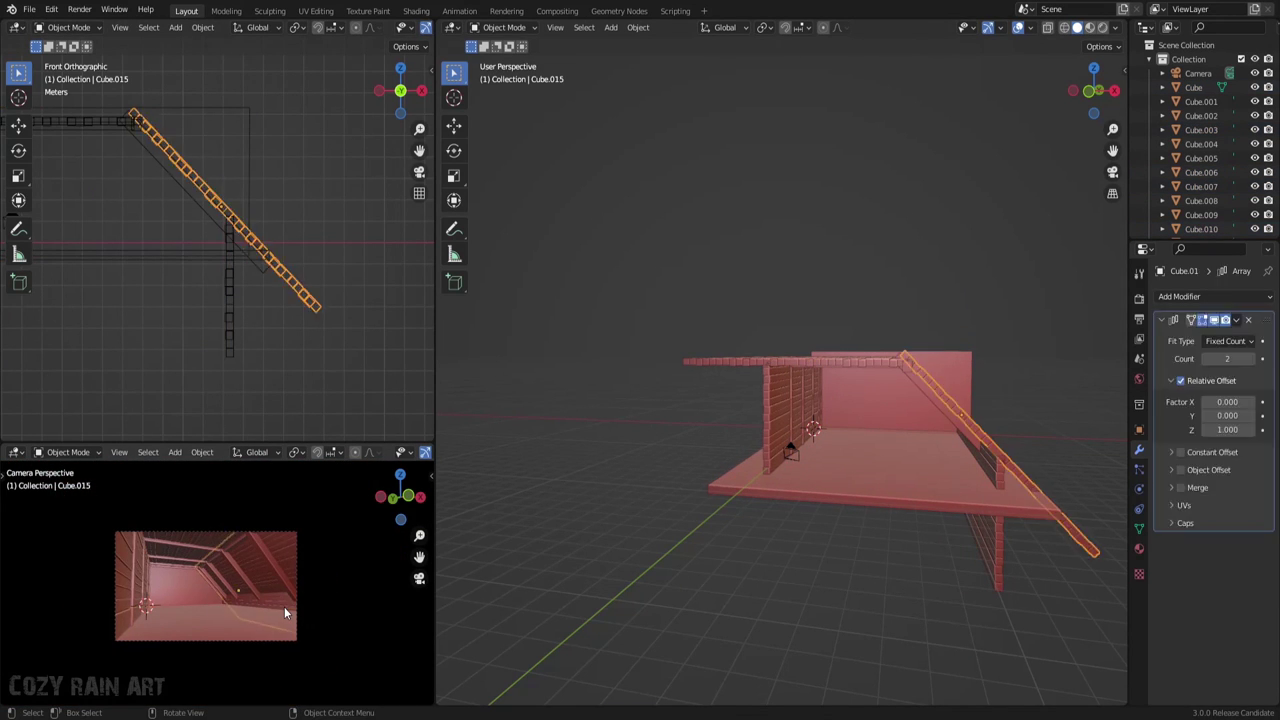
pyautogui.hotkey('ctrl', 'z')
pyautogui.hotkey('ctrl', 's')
pyautogui.moveTo(250, 320); pyautogui.dragTo(223, 264, button='middle')
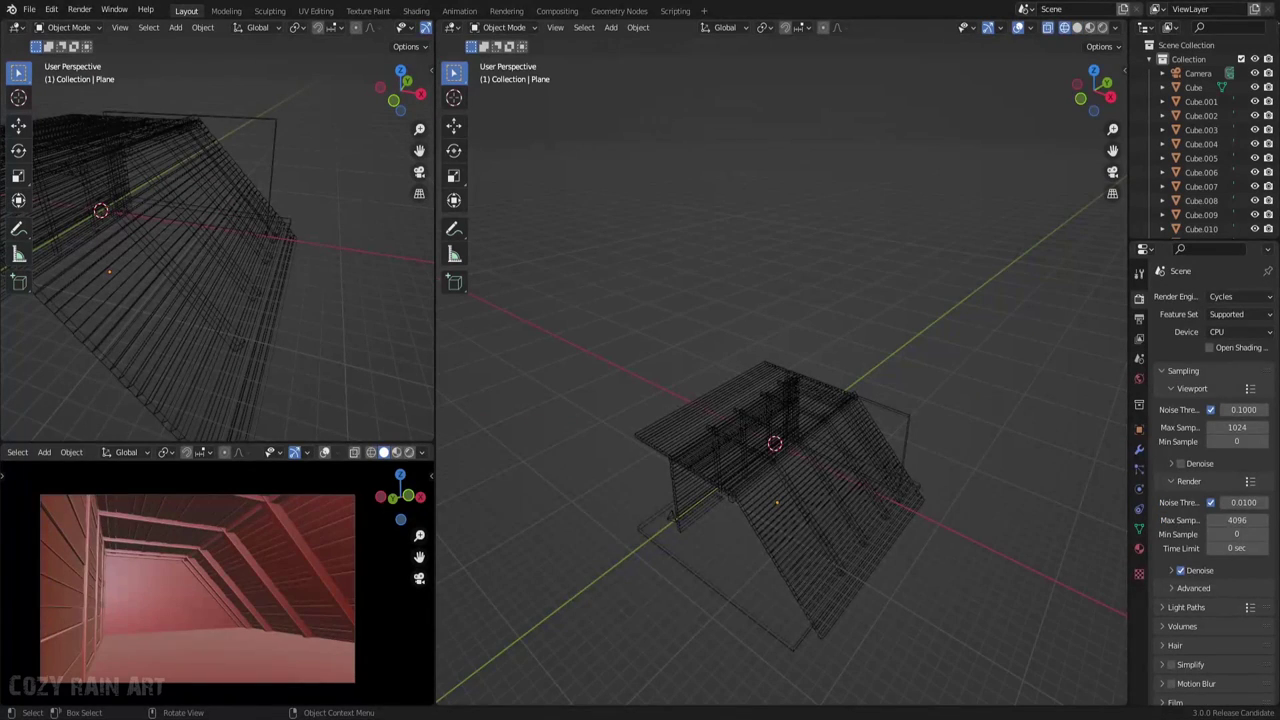
# From the top view, slide the new board Cube.018 along Y next to the diagonal rafter
pyautogui.moveTo(634, 450); pyautogui.dragTo(707, 489, button='middle')
pyautogui.click(1090, 96)
pyautogui.click(844, 495)
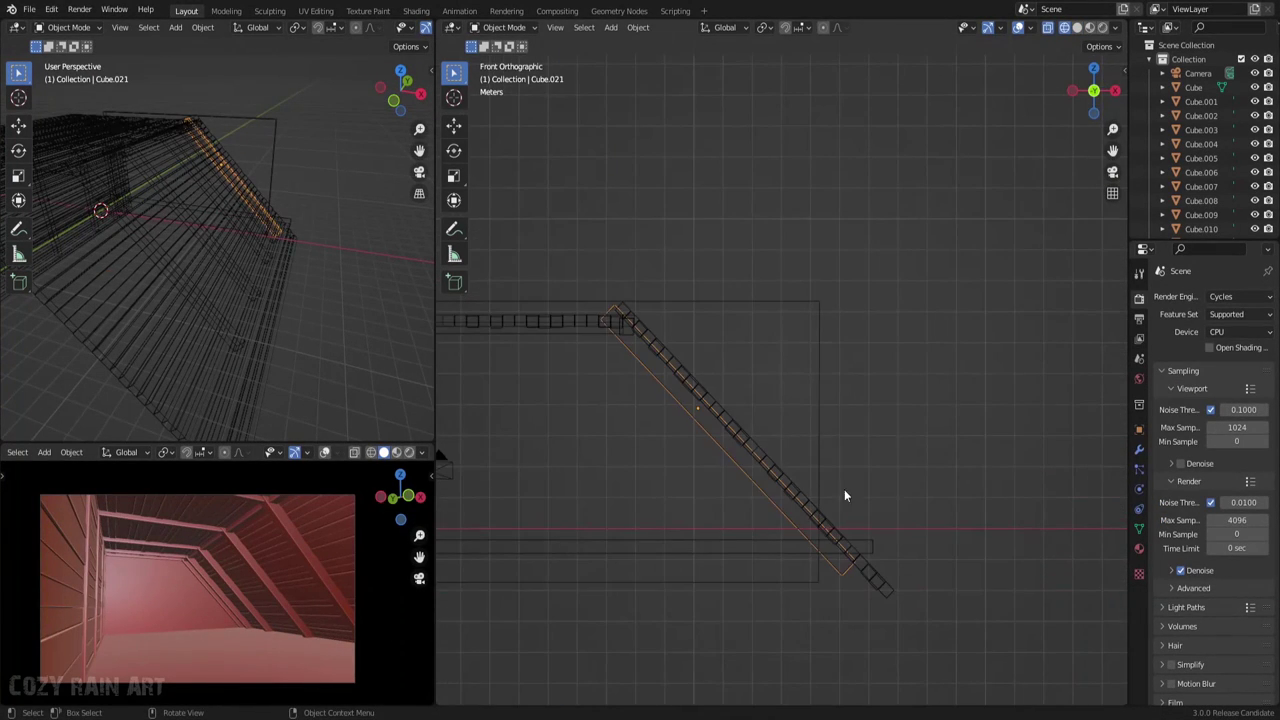
pyautogui.press('Escape')
pyautogui.press('Tab')
pyautogui.press('`')
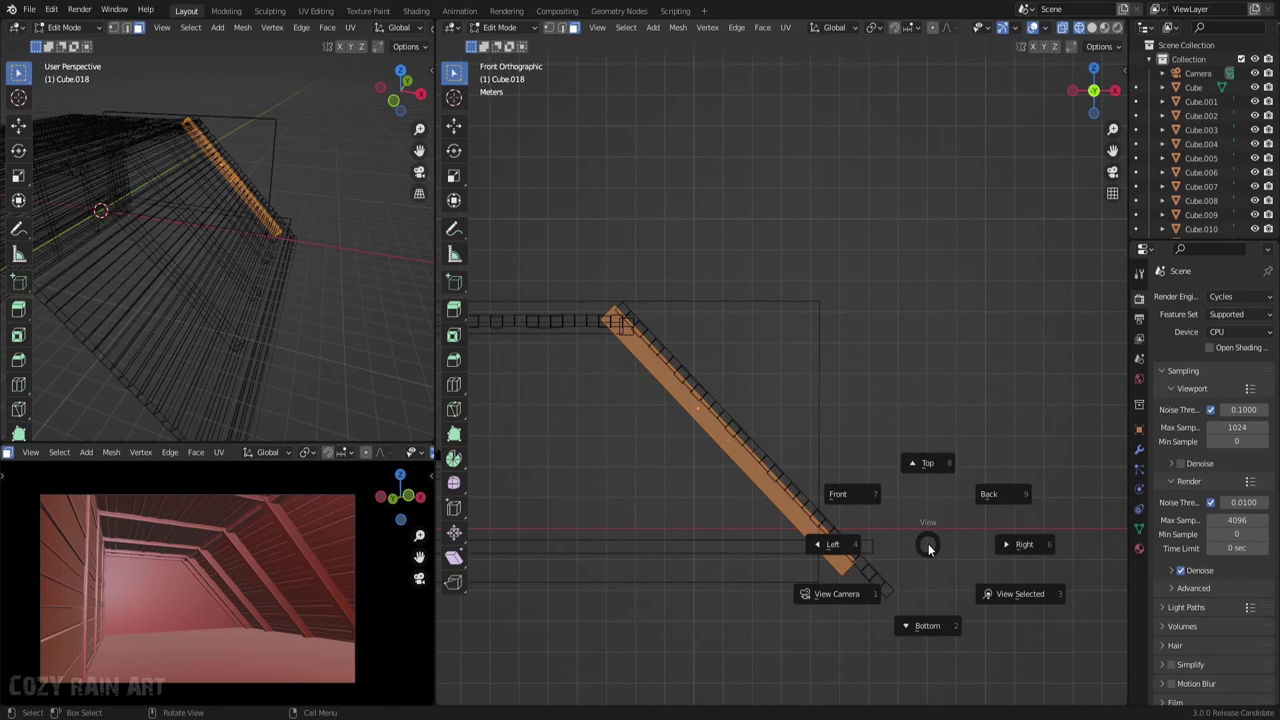
pyautogui.press('Escape')
pyautogui.press('Tab')
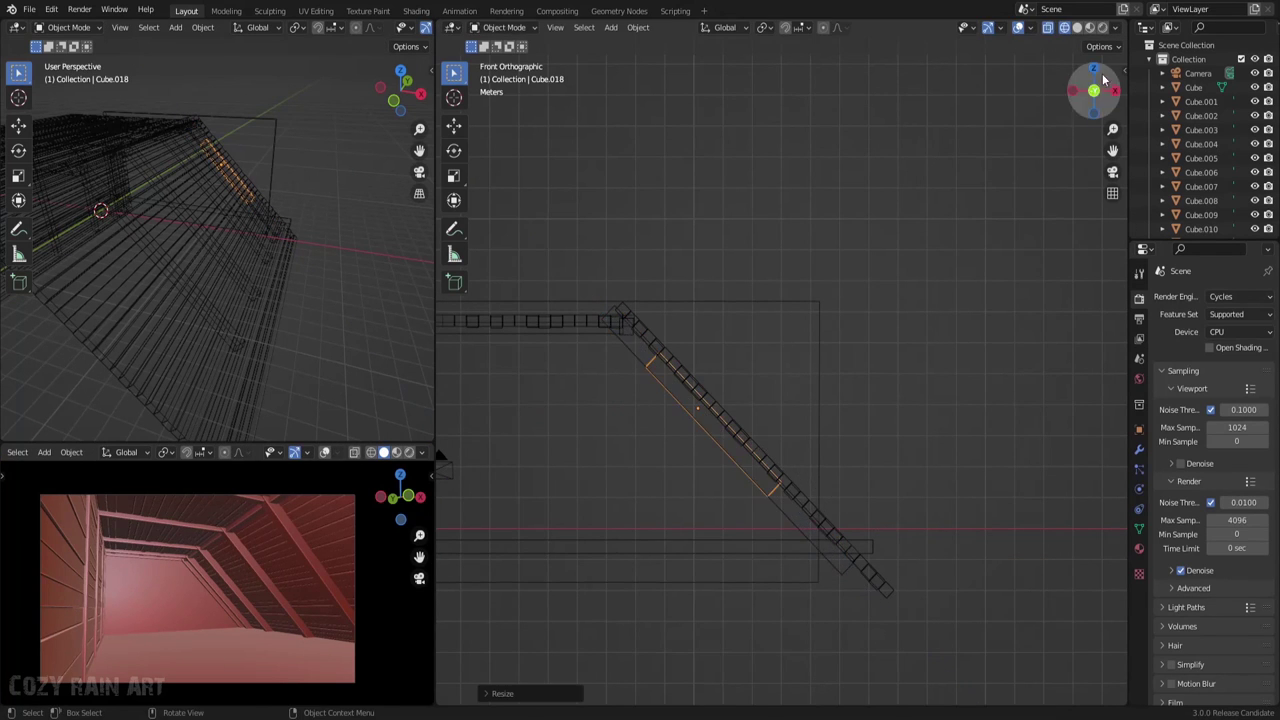
pyautogui.press('KP_7')
pyautogui.press('g')
pyautogui.press('y')
pyautogui.click(841, 566)
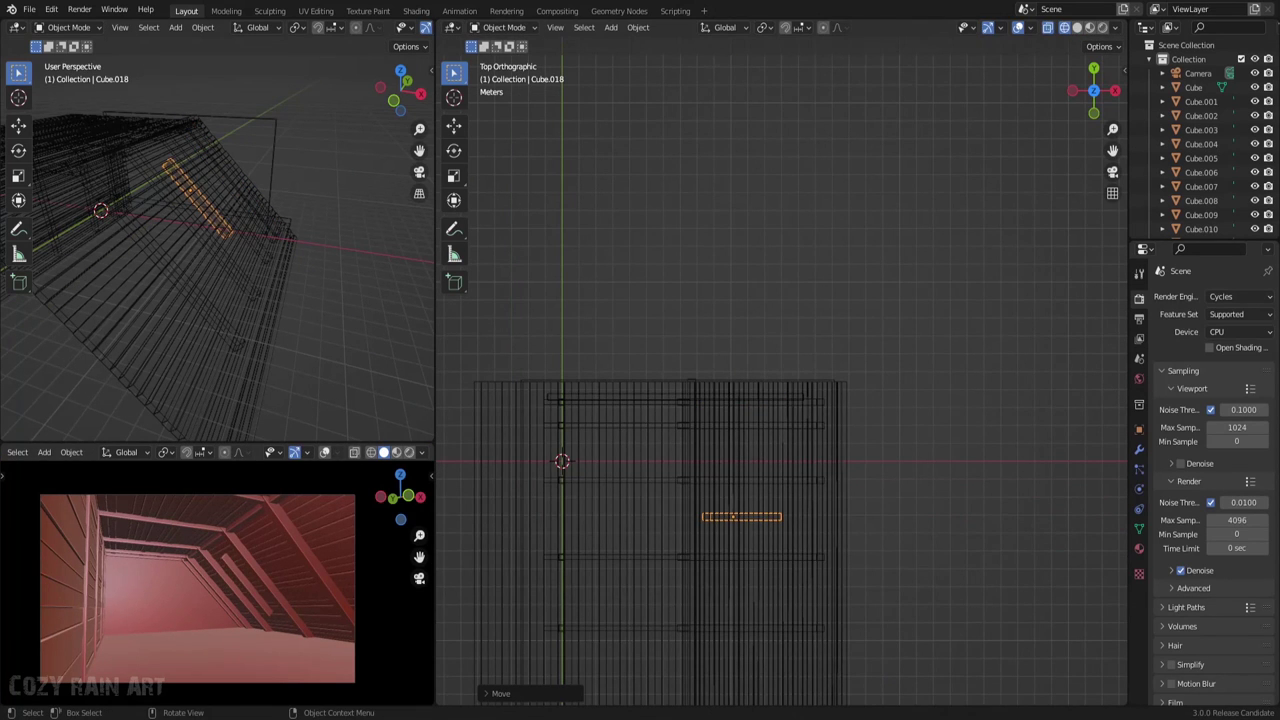
# In front view, rotate the board to match the roof slope and nudge its geometry
pyautogui.press('KP_1')
pyautogui.press('r')
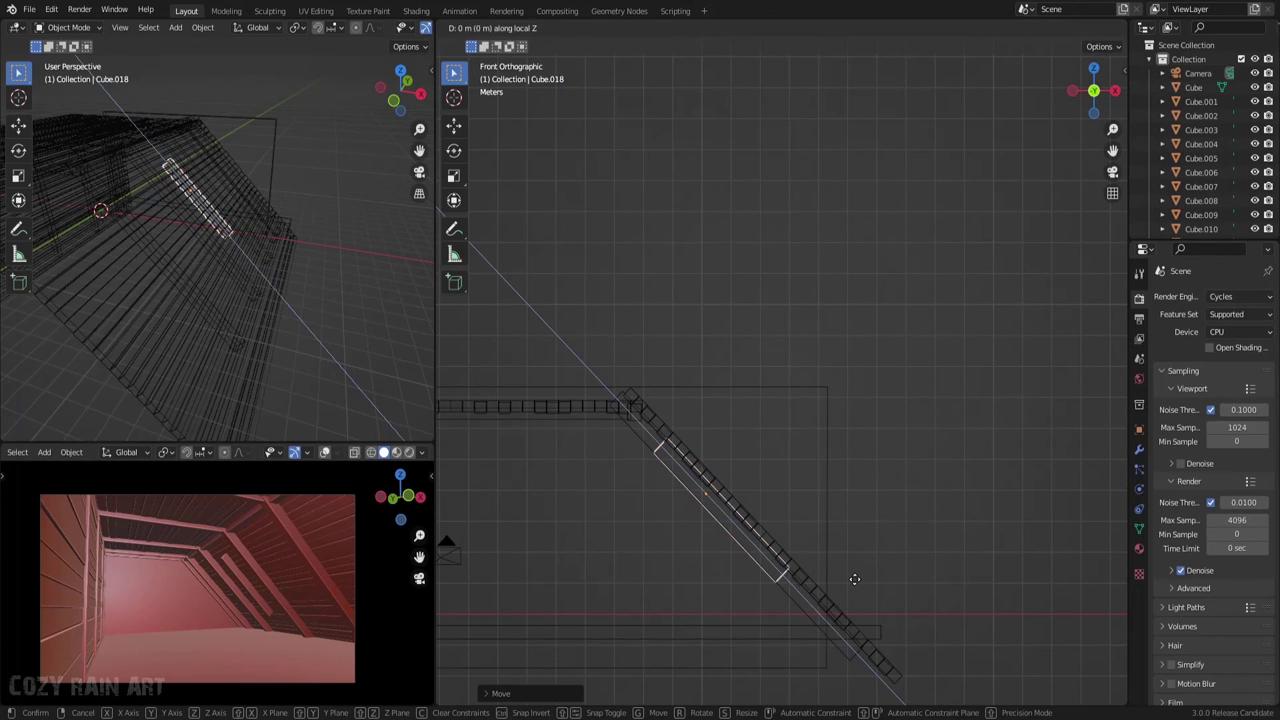
pyautogui.click(845, 565)
pyautogui.press('Tab')
pyautogui.click(773, 560)
pyautogui.press('g')
pyautogui.click(767, 551)
pyautogui.press('Tab')
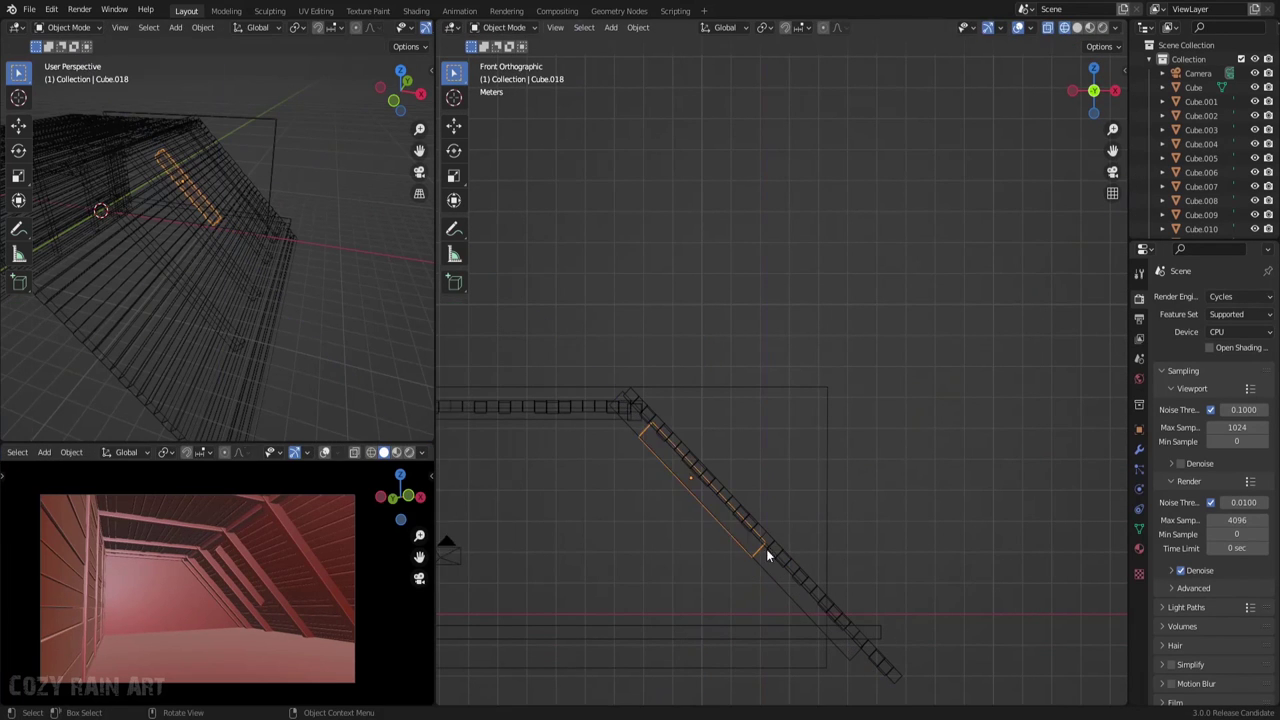
pyautogui.moveTo(767, 551); pyautogui.dragTo(814, 414, button='middle')
pyautogui.press('KP_1')
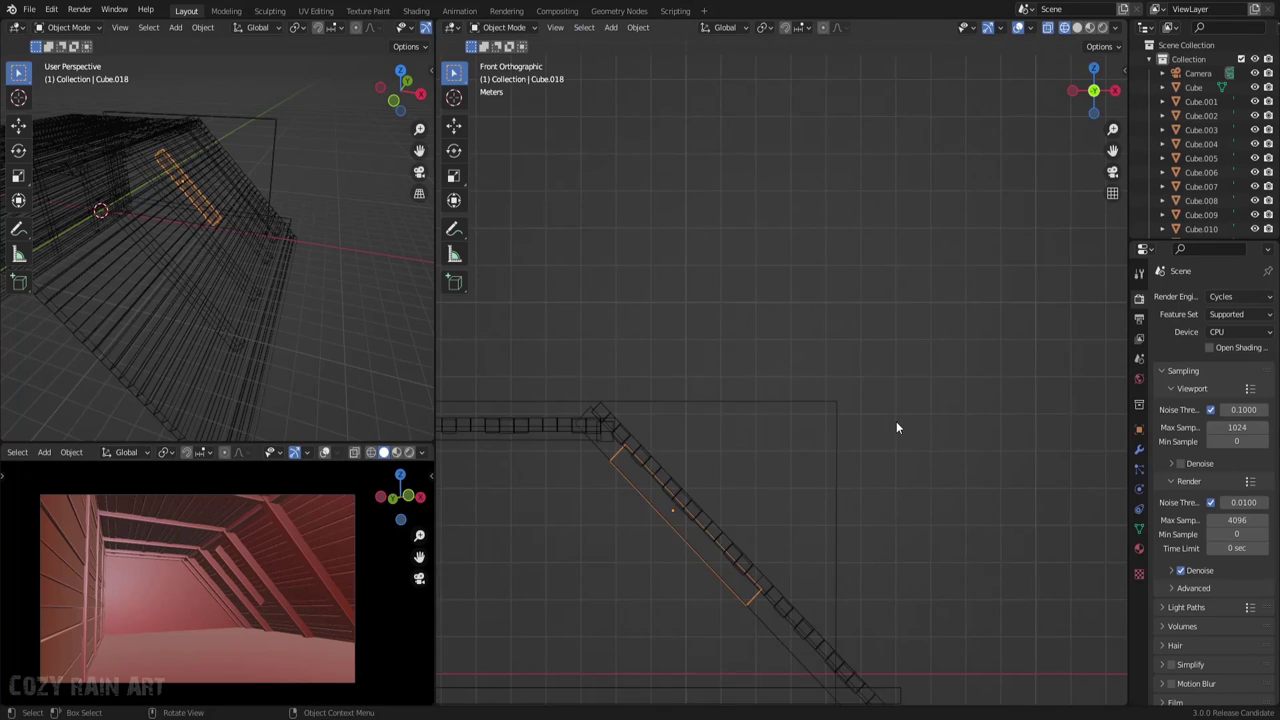
# Widen the board along X, slide it along its local Y, then stretch it along Y
pyautogui.press('Tab')
pyautogui.press('a')
pyautogui.press('s')
pyautogui.press('x')
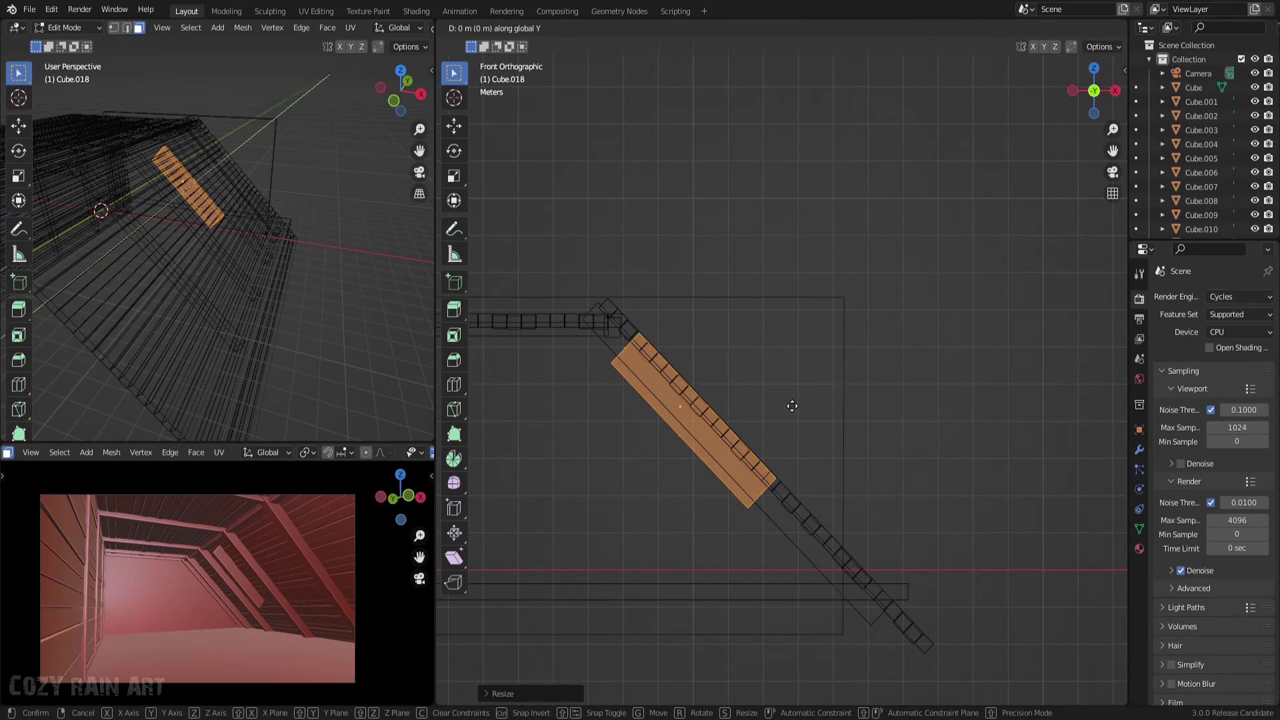
pyautogui.press('Escape')
pyautogui.press('Tab')
pyautogui.press('g')
pyautogui.press('y')
pyautogui.press('y')
pyautogui.click(813, 414)
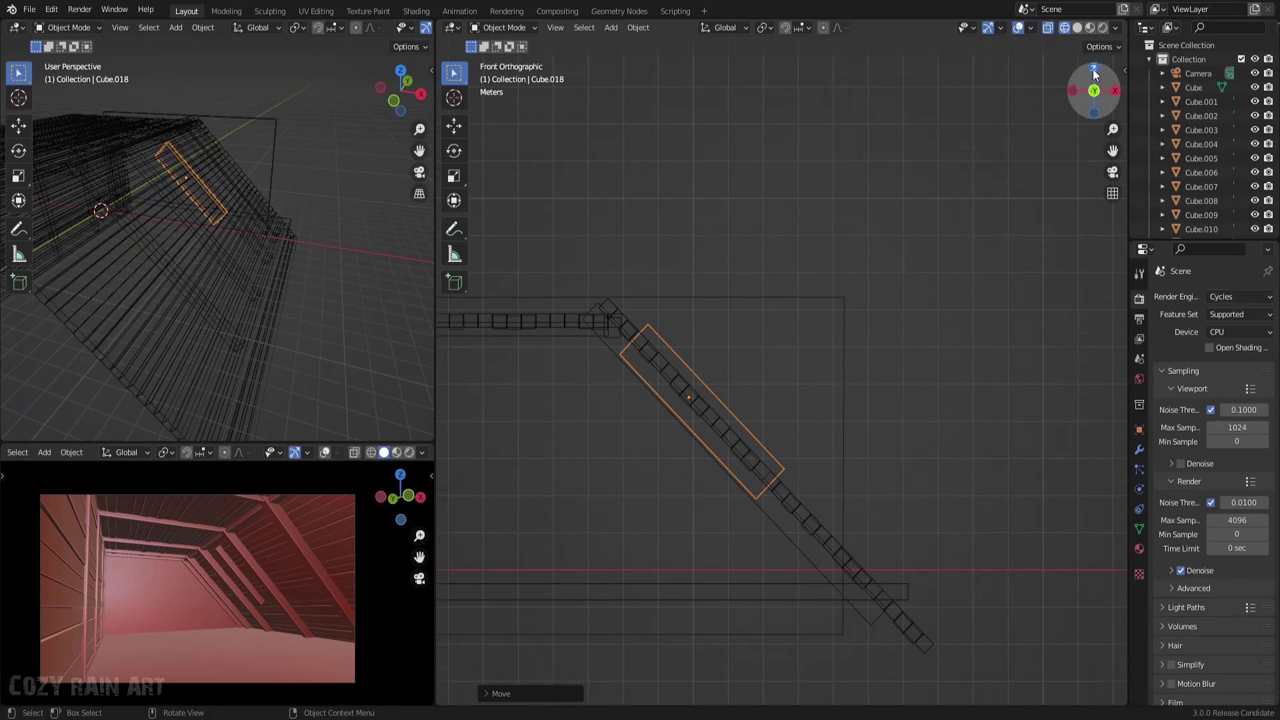
pyautogui.press('KP_7')
pyautogui.press('s')
pyautogui.press('y')
pyautogui.press('y')
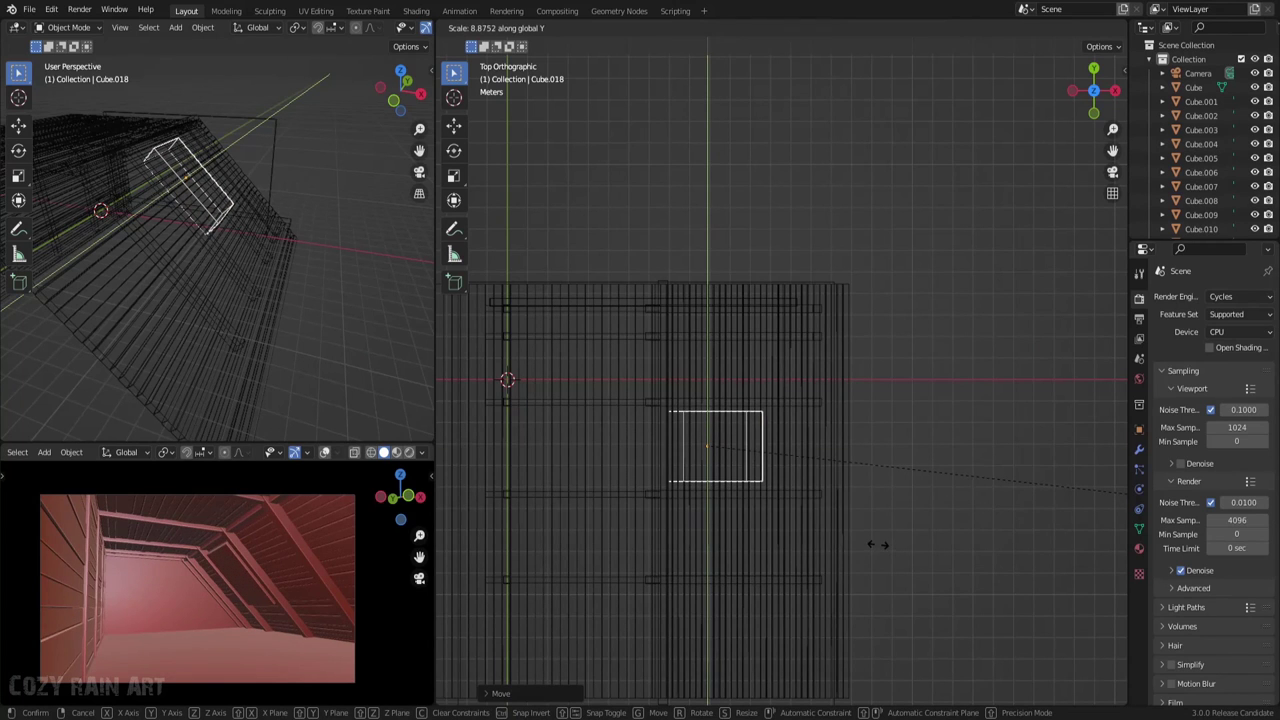
# Confirm the new skylight panel size, deselect it, and save attick.blend
pyautogui.click(997, 534)
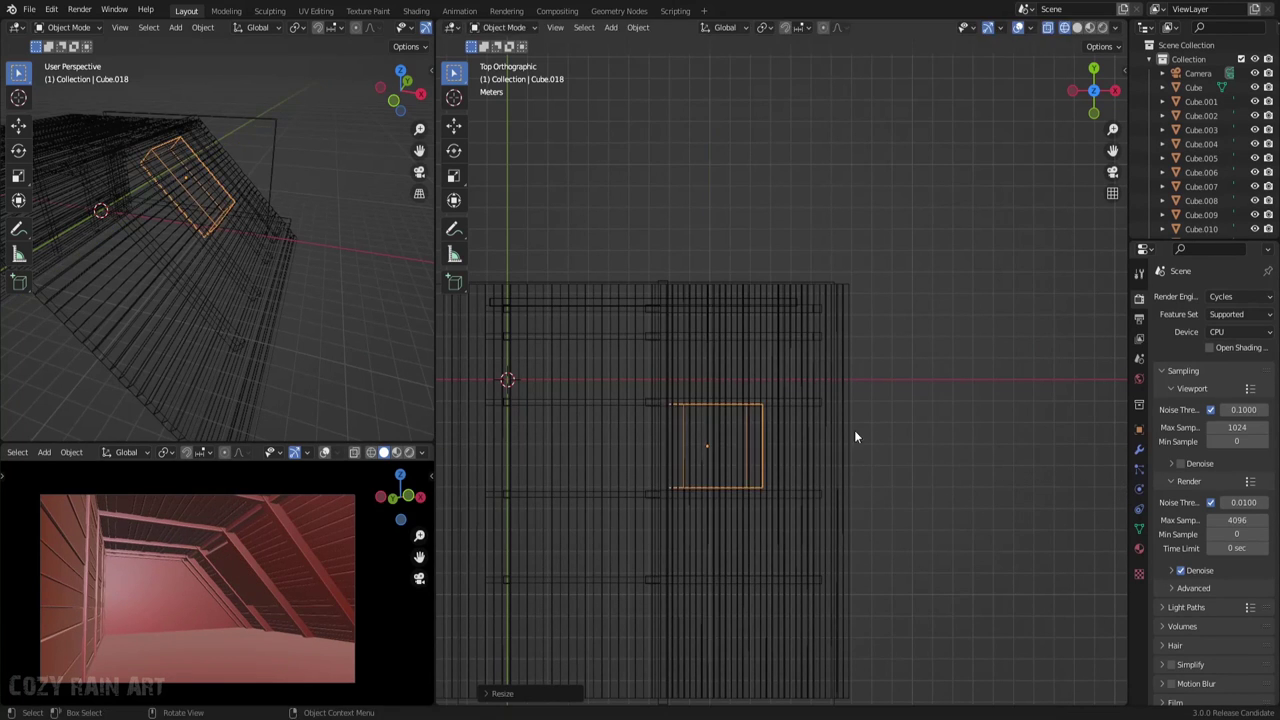
pyautogui.hotkey('alt', 'a')
pyautogui.hotkey('ctrl', 's')
# In Front view, move the skylight panel's mesh along its local Z axis
pyautogui.scroll(3, 286, 545)
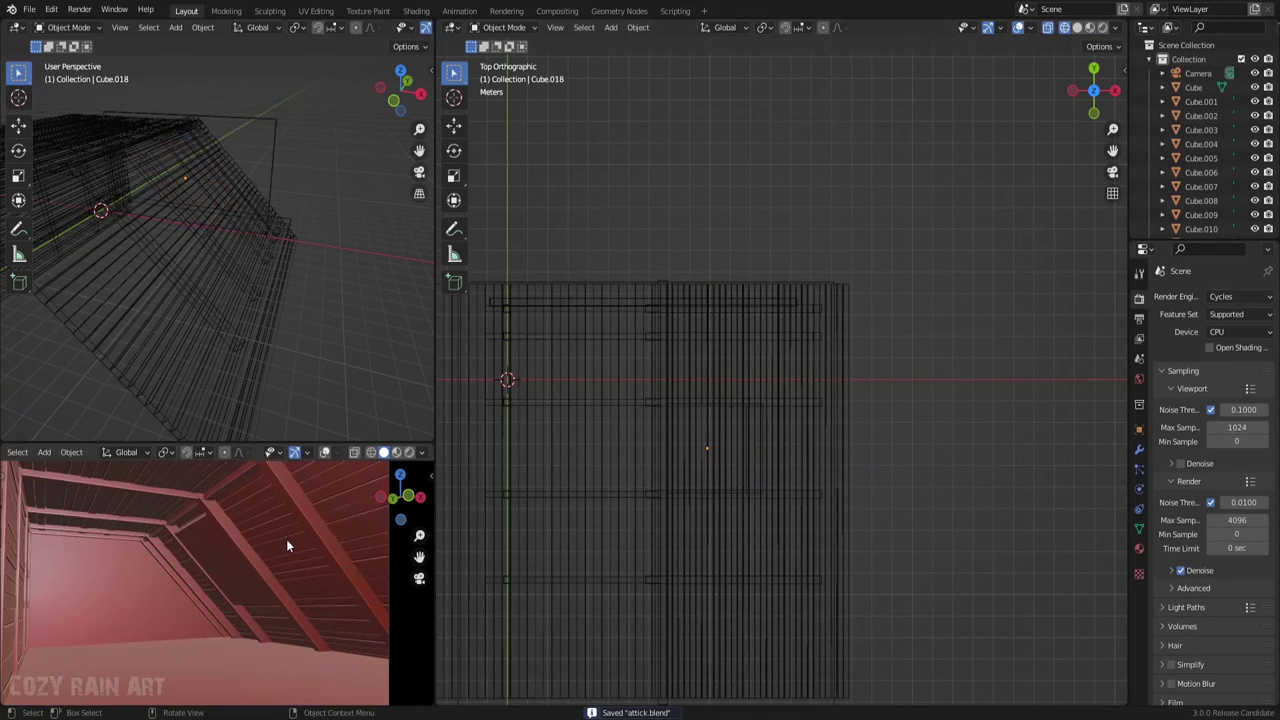
pyautogui.press('KP_1')
pyautogui.click(690, 300)
pyautogui.press('Tab')
pyautogui.press('g')
pyautogui.press('z')
pyautogui.press('z')
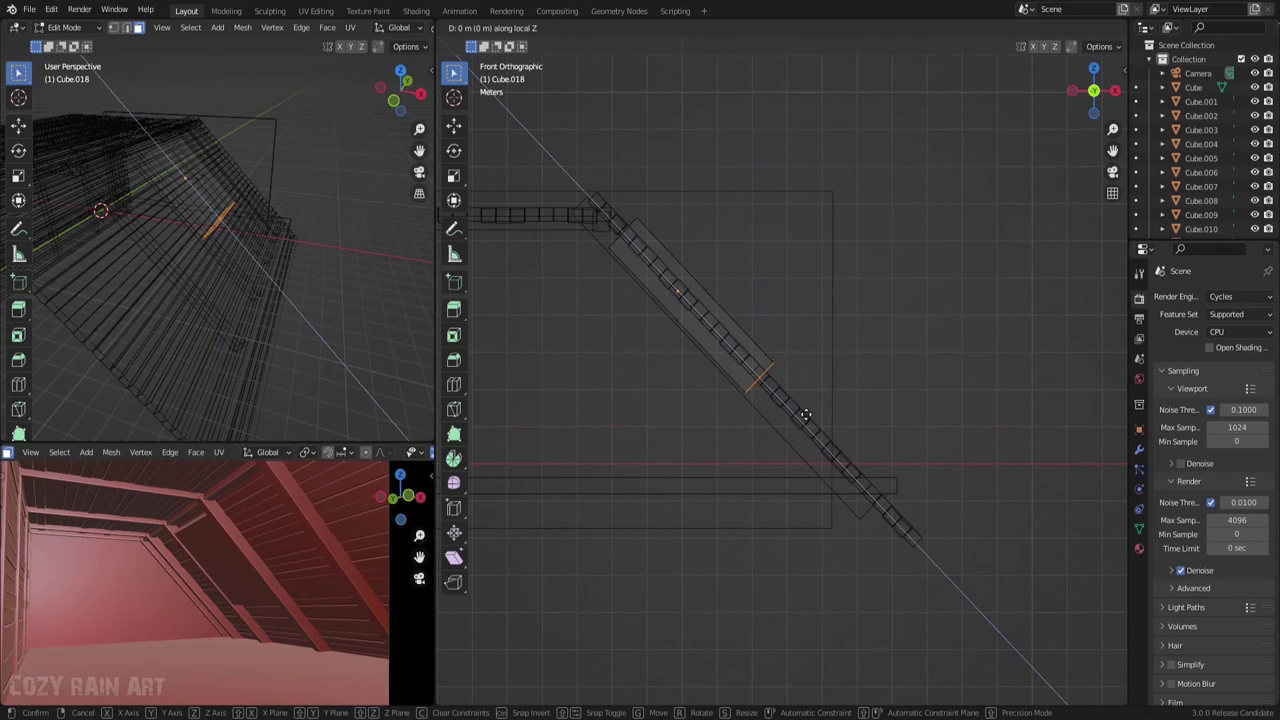
pyautogui.click(806, 403)
pyautogui.press('Tab')
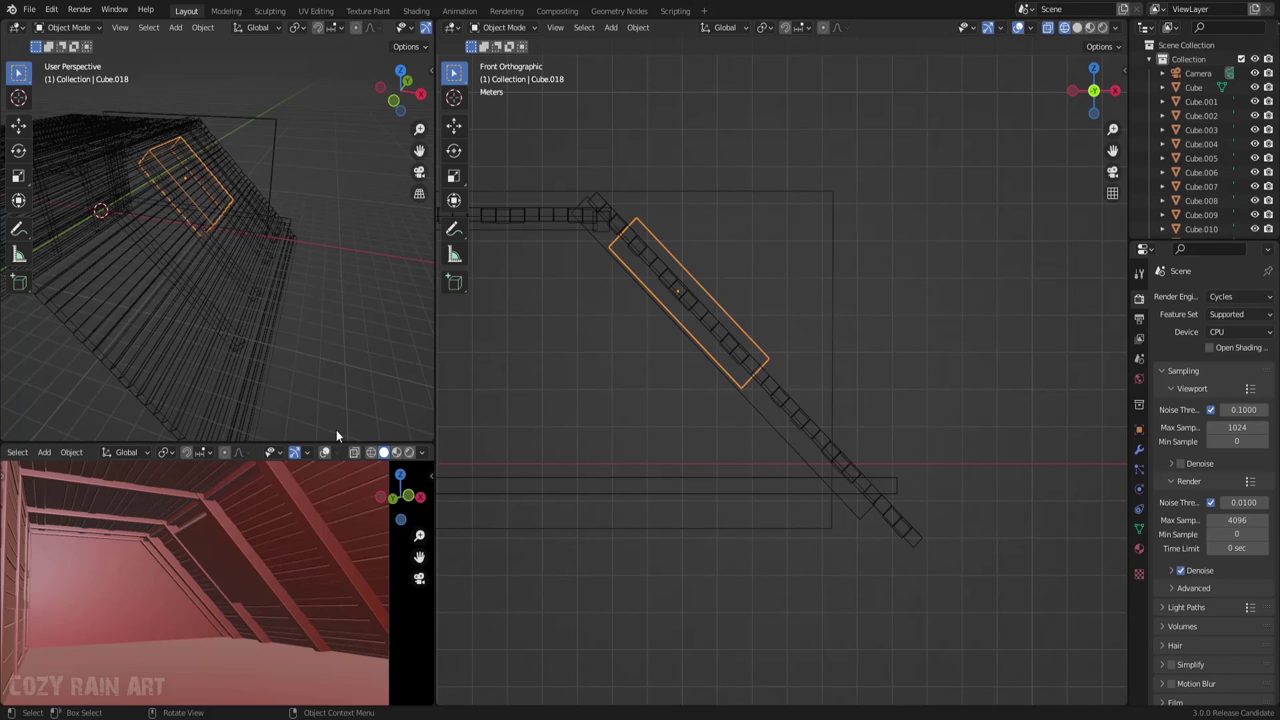
# Clear the selection, switch to Top view, undo the last change, and save attick.blend
pyautogui.hotkey('alt', 'a')
pyautogui.keyDown('shift'); pyautogui.moveTo(709, 307); pyautogui.dragTo(756, 307, button='middle'); pyautogui.keyUp('shift')
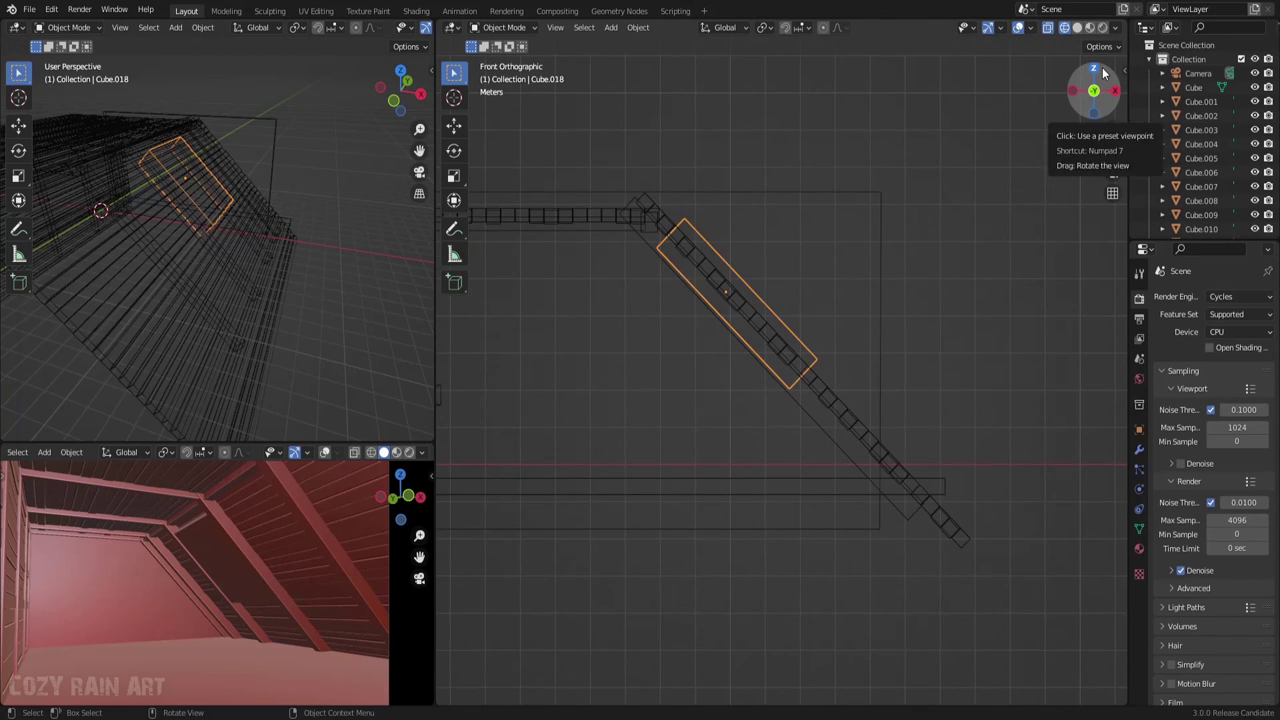
pyautogui.click(1102, 67)
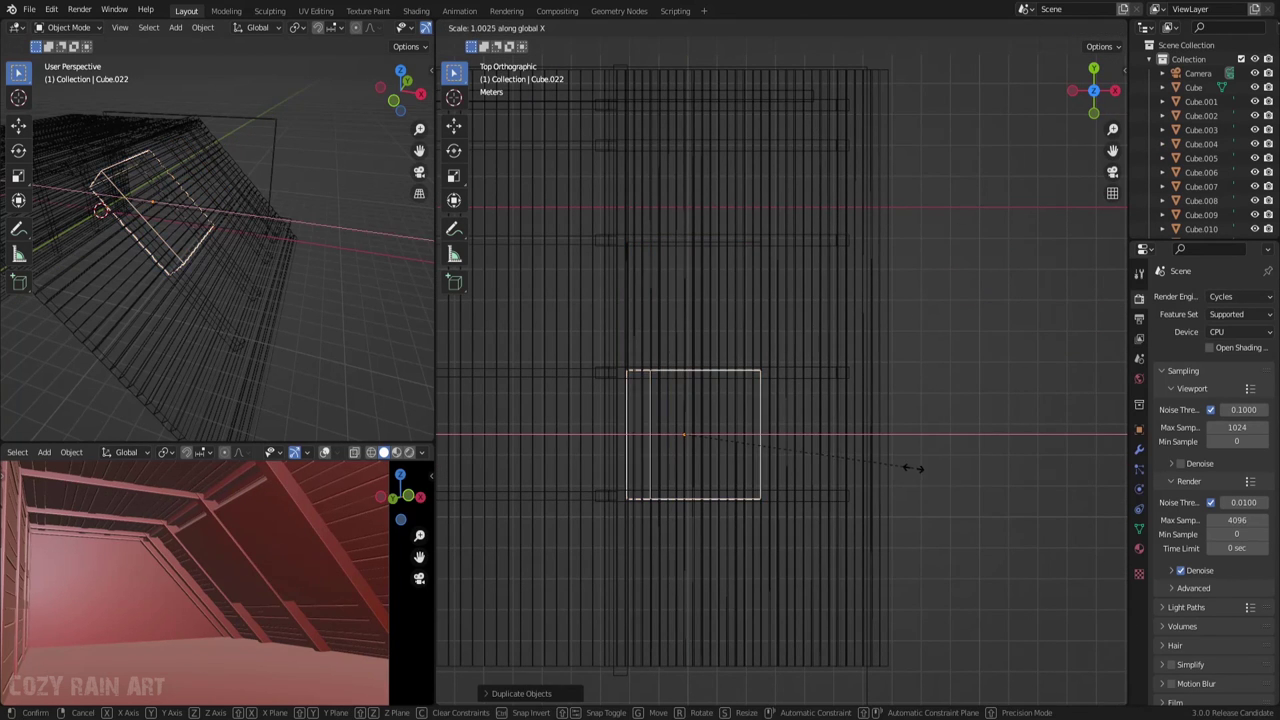
pyautogui.hotkey('ctrl', 'z')
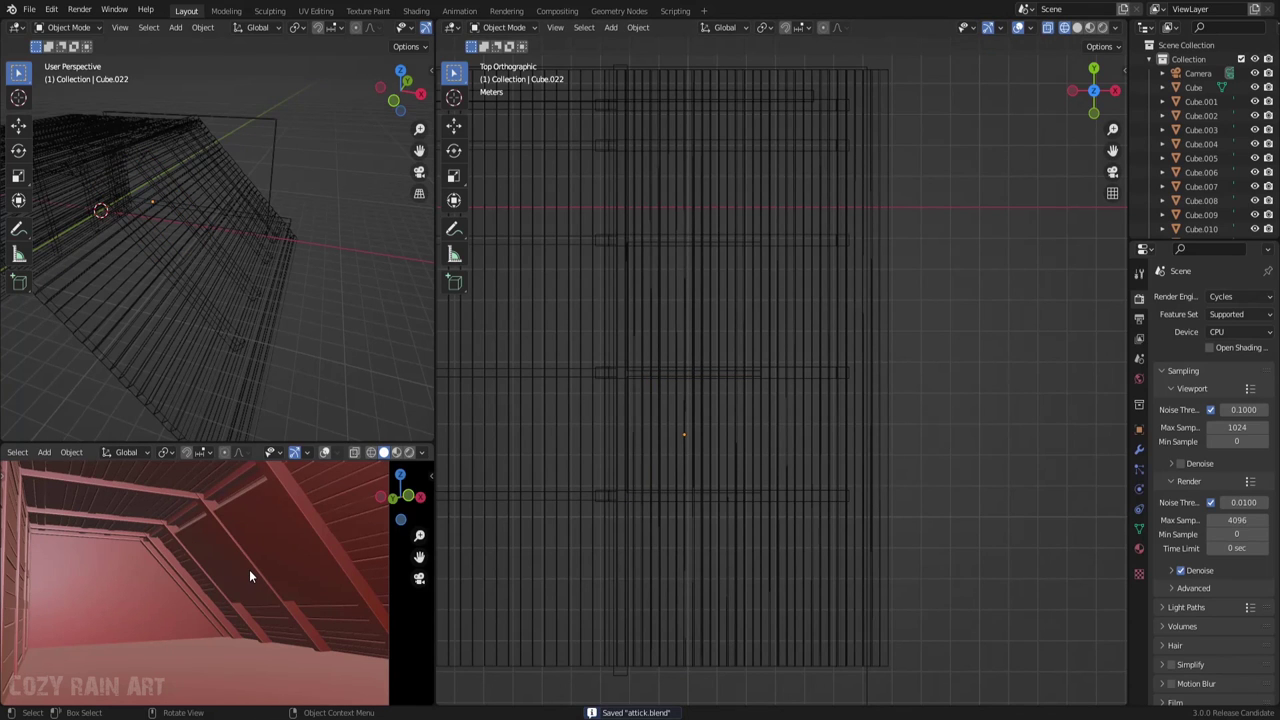
pyautogui.hotkey('ctrl', 's')
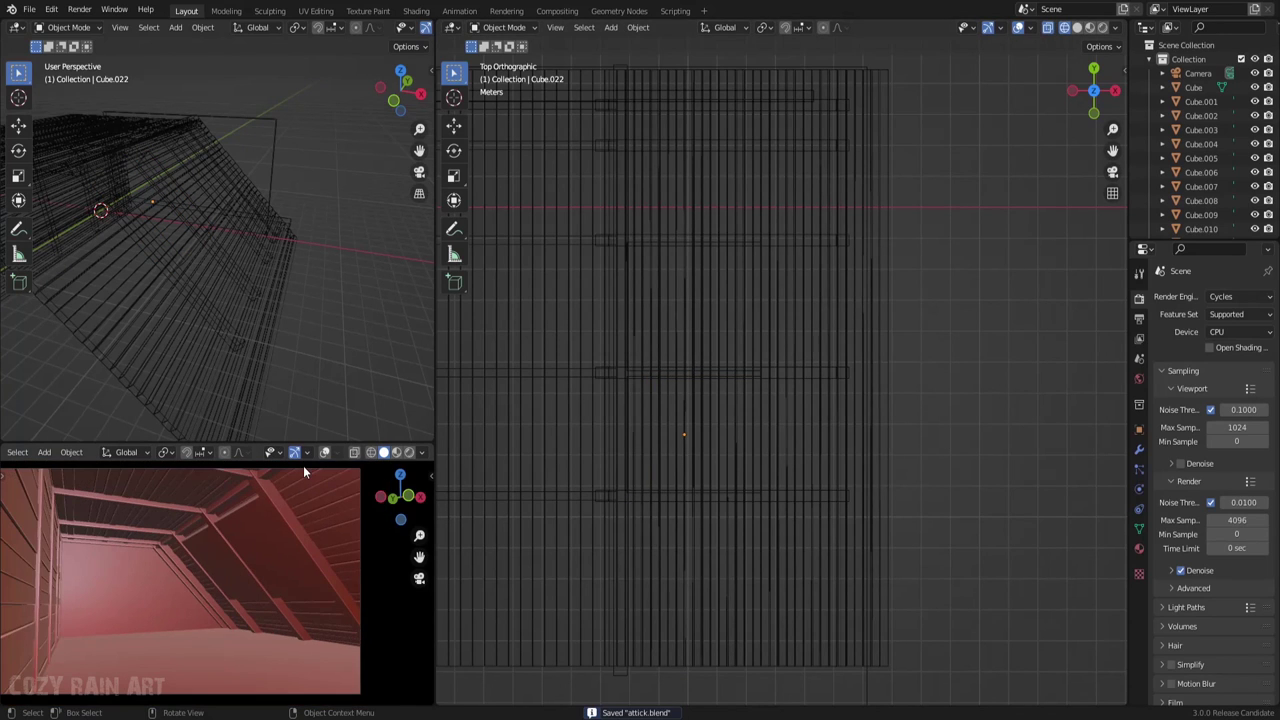
# Box-select the skylight frame bars, shift them down the slope, then deselect and save
pyautogui.scroll(-2, 683, 377)
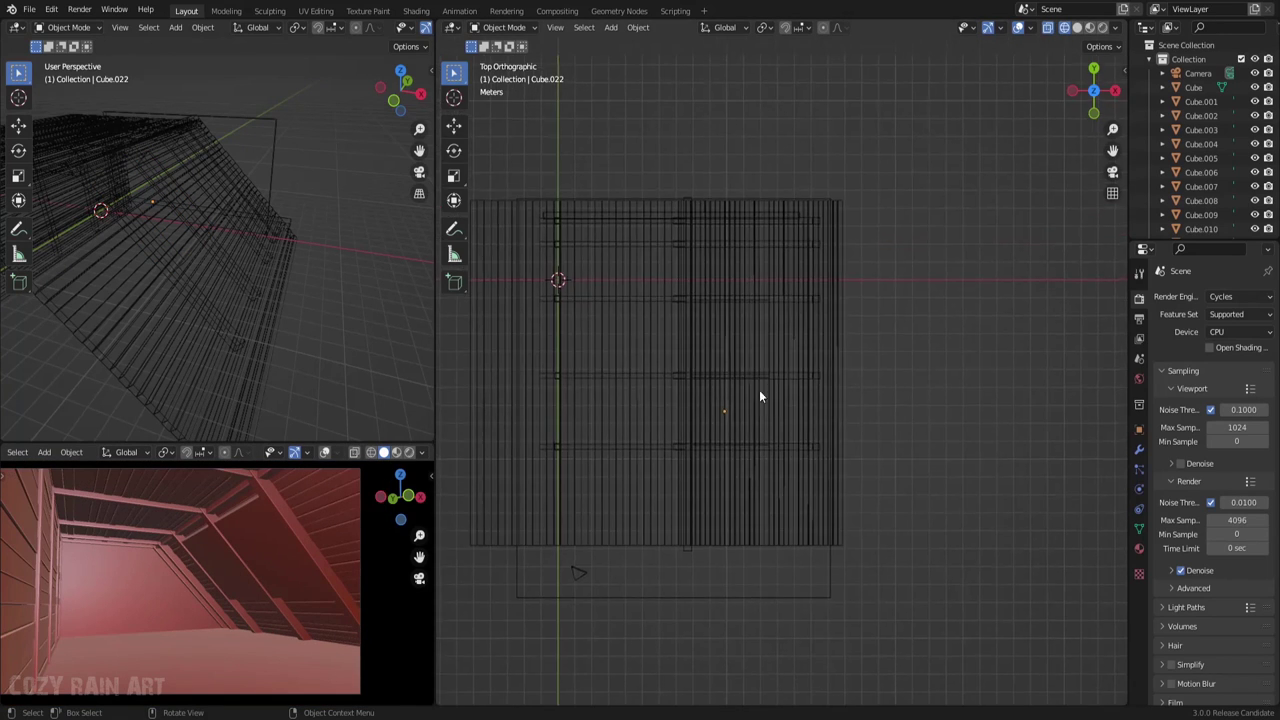
pyautogui.keyDown('ctrl'); pyautogui.moveTo(759, 390); pyautogui.dragTo(798, 440, button='right'); pyautogui.keyUp('ctrl')
pyautogui.press('g')
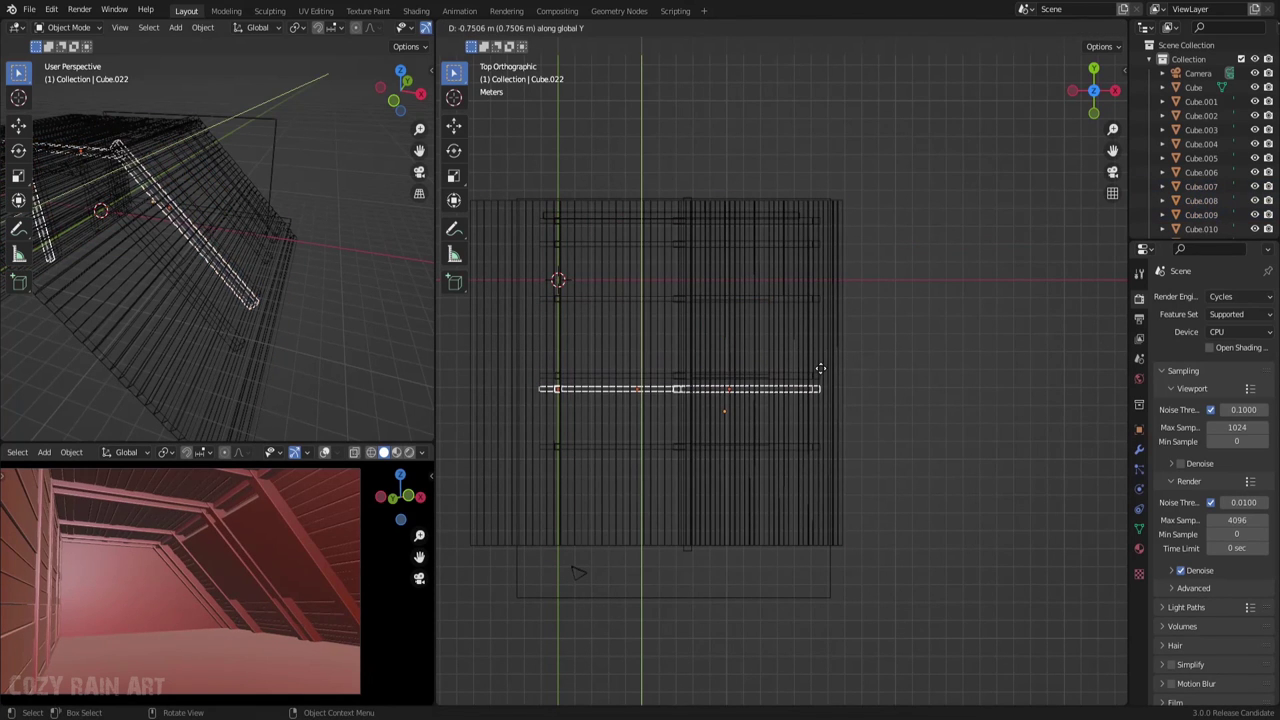
pyautogui.press('Escape')
pyautogui.hotkey('ctrl', 'z')
pyautogui.scroll(2, 770, 516)
pyautogui.hotkey('alt', 'a')
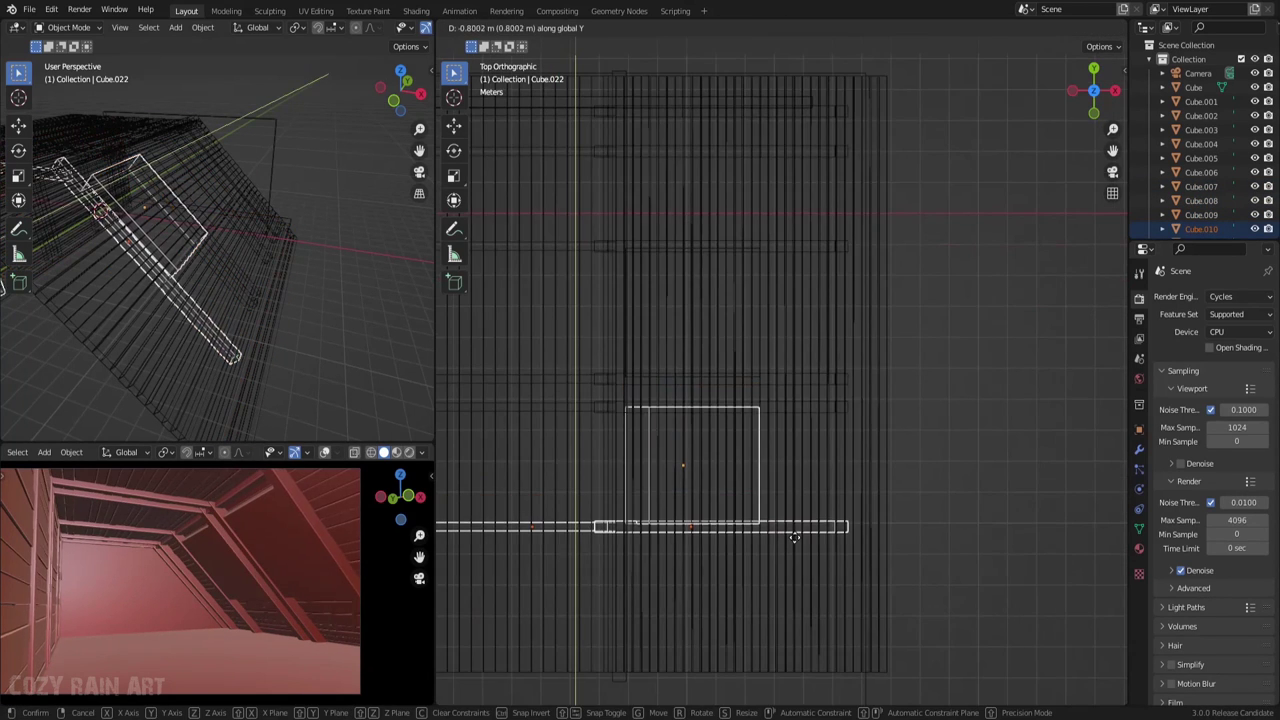
pyautogui.hotkey('ctrl', 's')
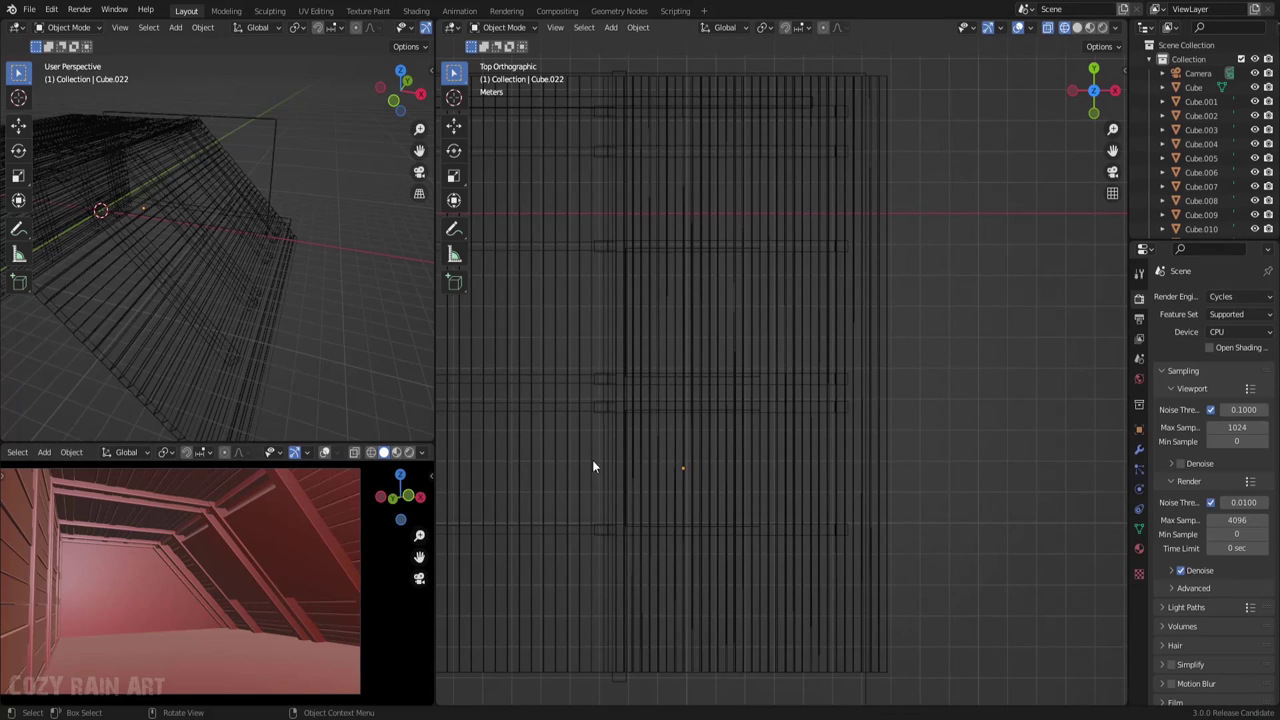
pyautogui.hotkey('ctrl', 'z')
pyautogui.hotkey('alt', 'a')
# Add two Boolean Difference modifiers to roof slats Cube.015, one per skylight cutter box
pyautogui.scroll(2, 290, 564)
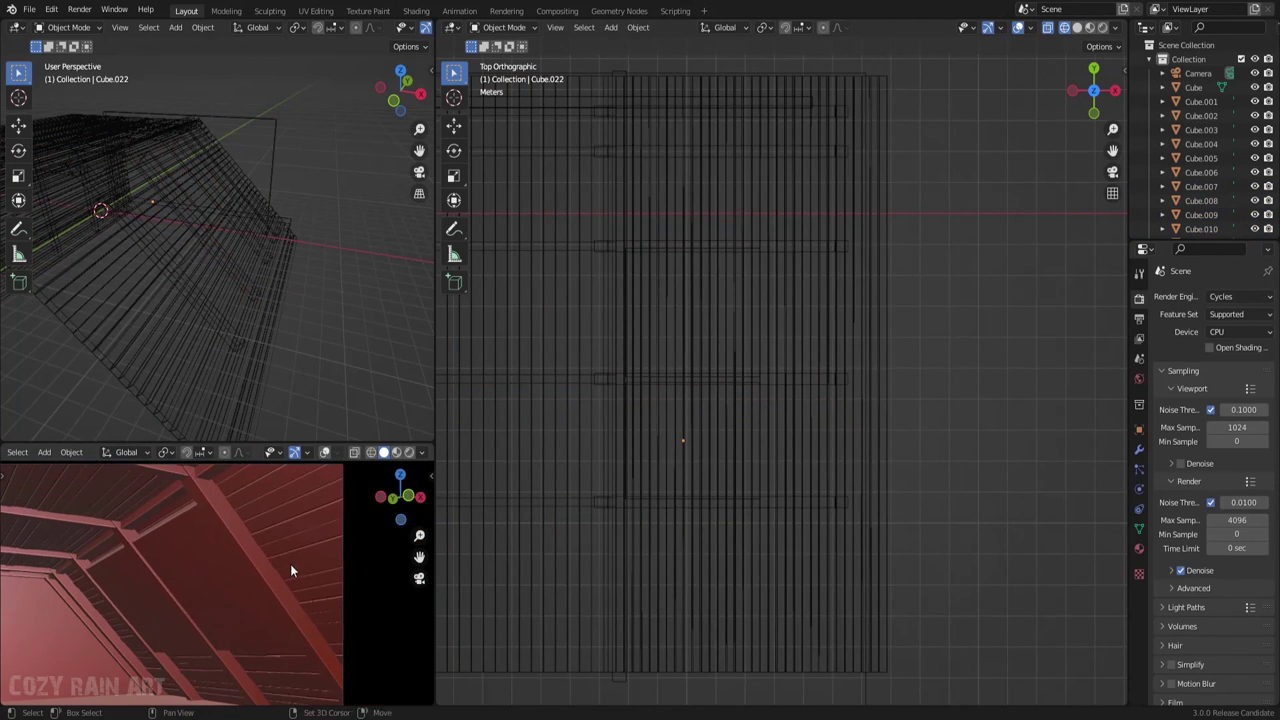
pyautogui.click(760, 510)
pyautogui.click(1138, 448)
pyautogui.click(1200, 296)
pyautogui.click(1010, 367)
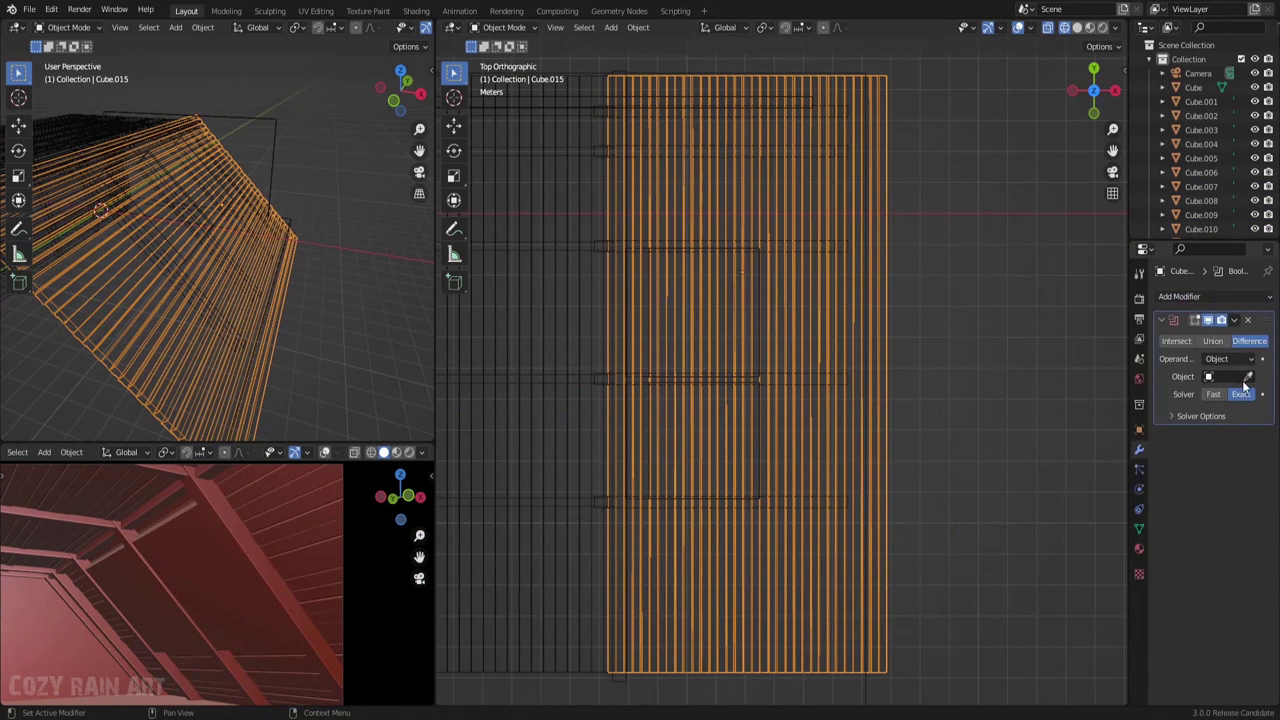
pyautogui.click(1200, 296)
pyautogui.click(1010, 367)
pyautogui.click(1225, 492)
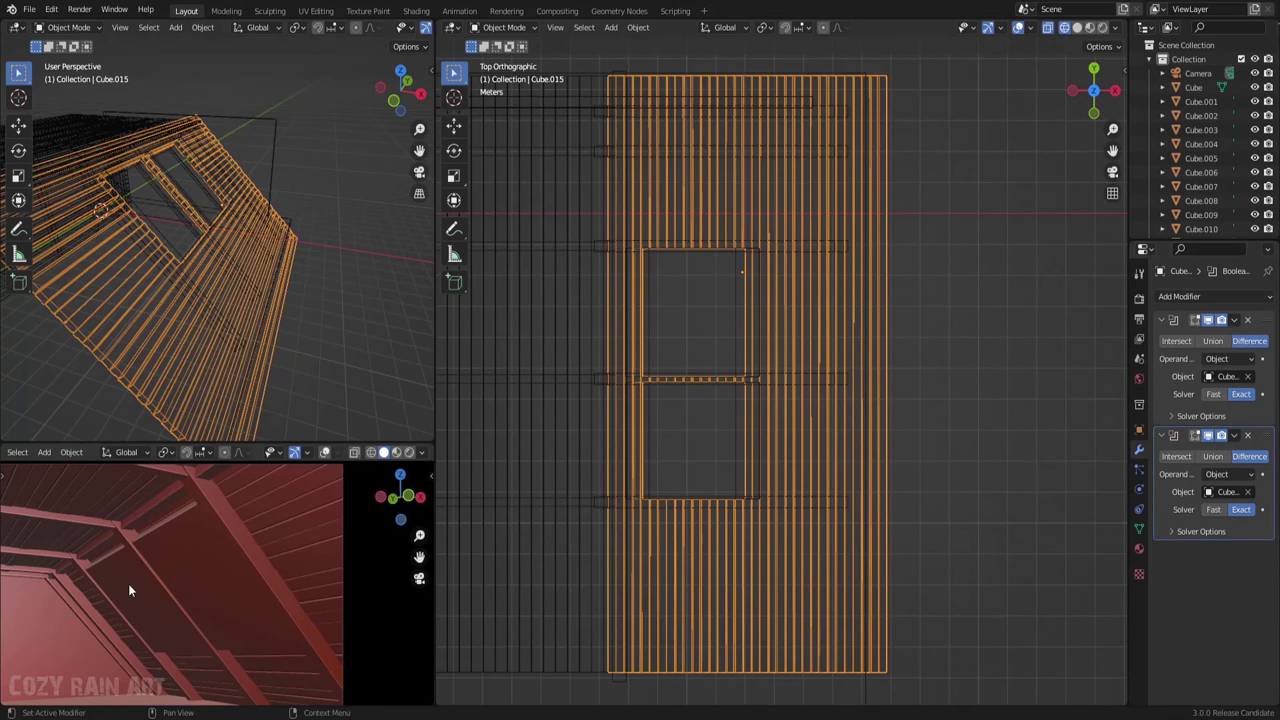
# Apply the Boolean cuts so the skylight openings become permanent
pyautogui.moveTo(152, 588); pyautogui.dragTo(246, 573, button='middle')
pyautogui.hotkey('ctrl', 'a')
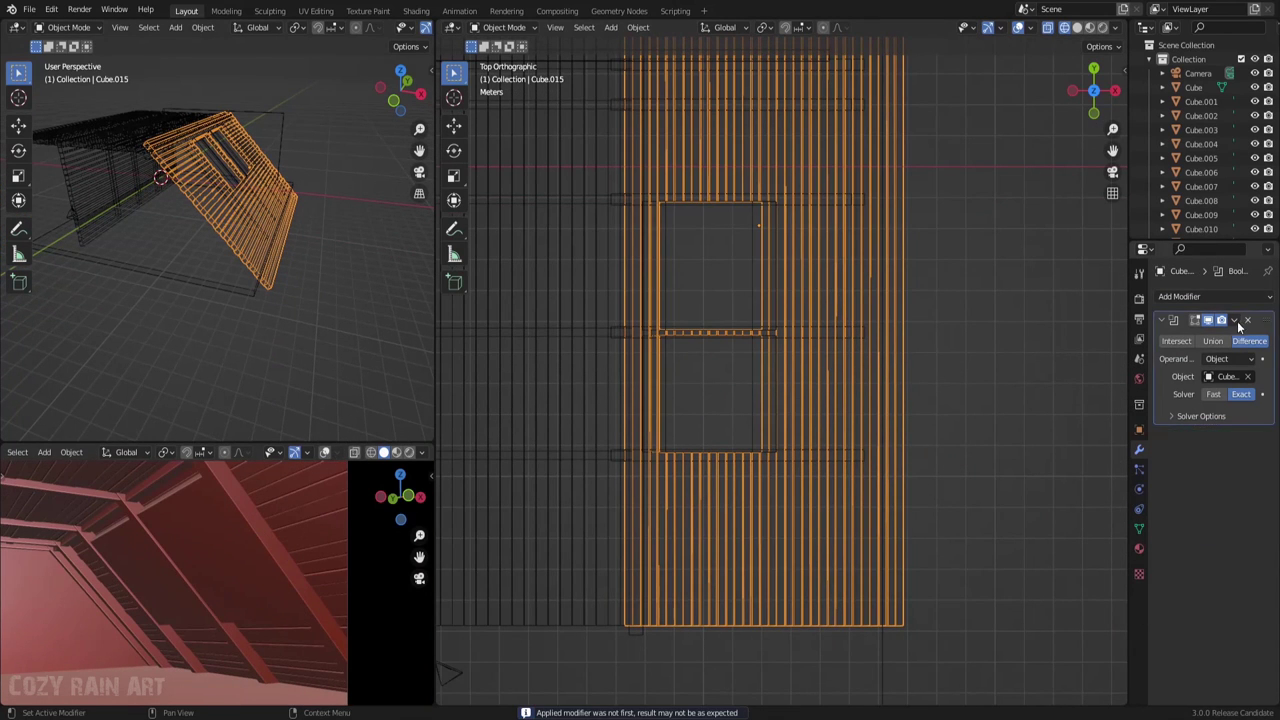
pyautogui.click(246, 573)
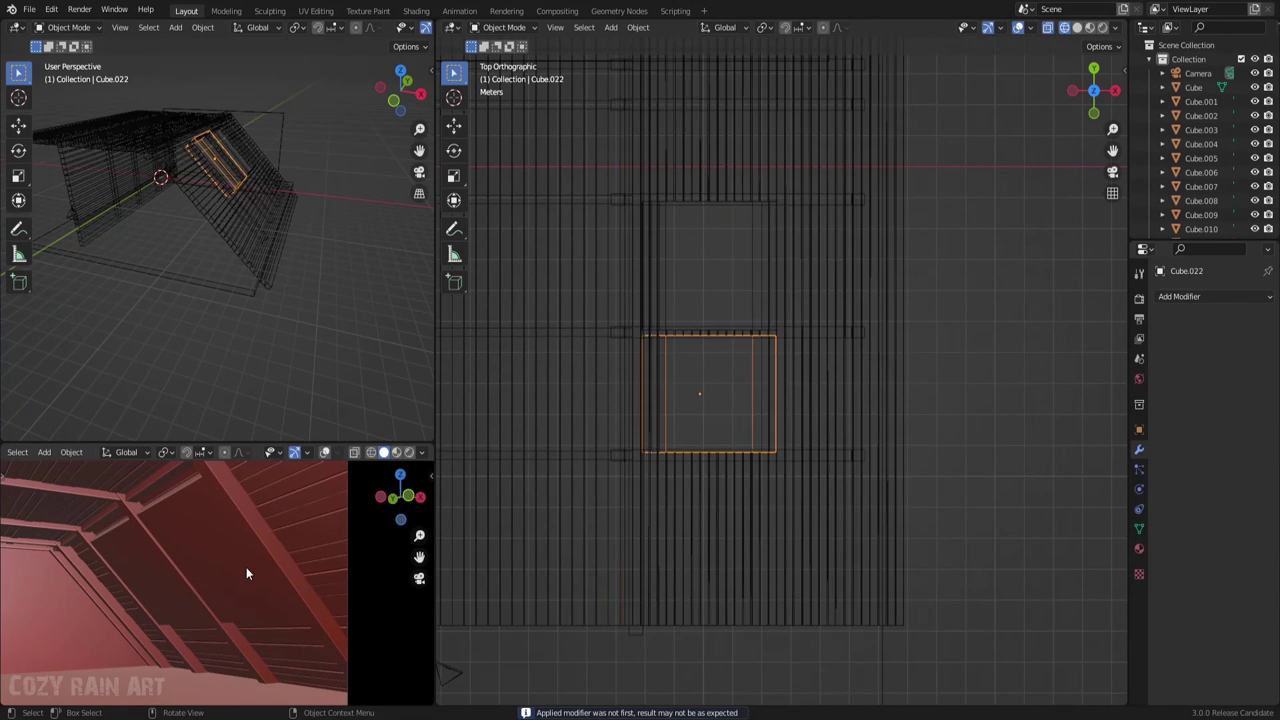
# Slide end wall Cube.006's top-right vertex along Y to meet the roof slope, then save
pyautogui.press('Tab')
pyautogui.click(1089, 116)
pyautogui.scroll(1, 465, 398)
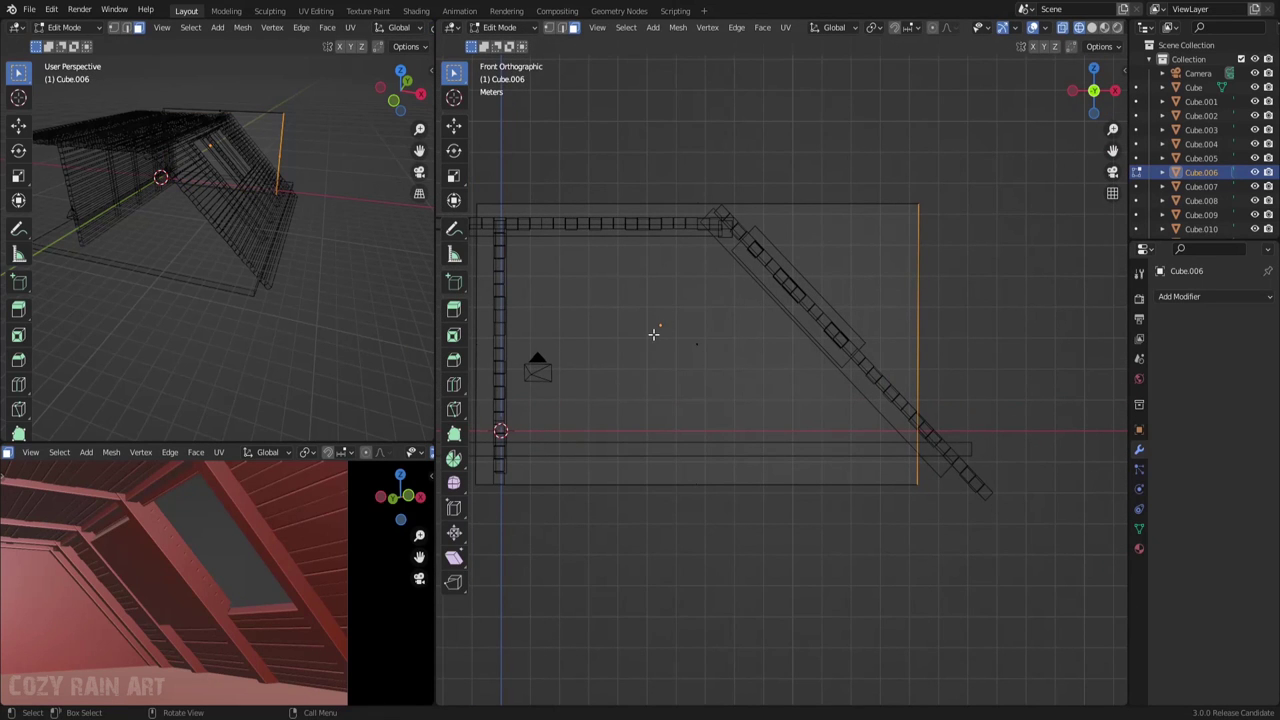
pyautogui.scroll(-1, 700, 380)
pyautogui.click(775, 437)
pyautogui.press('1')
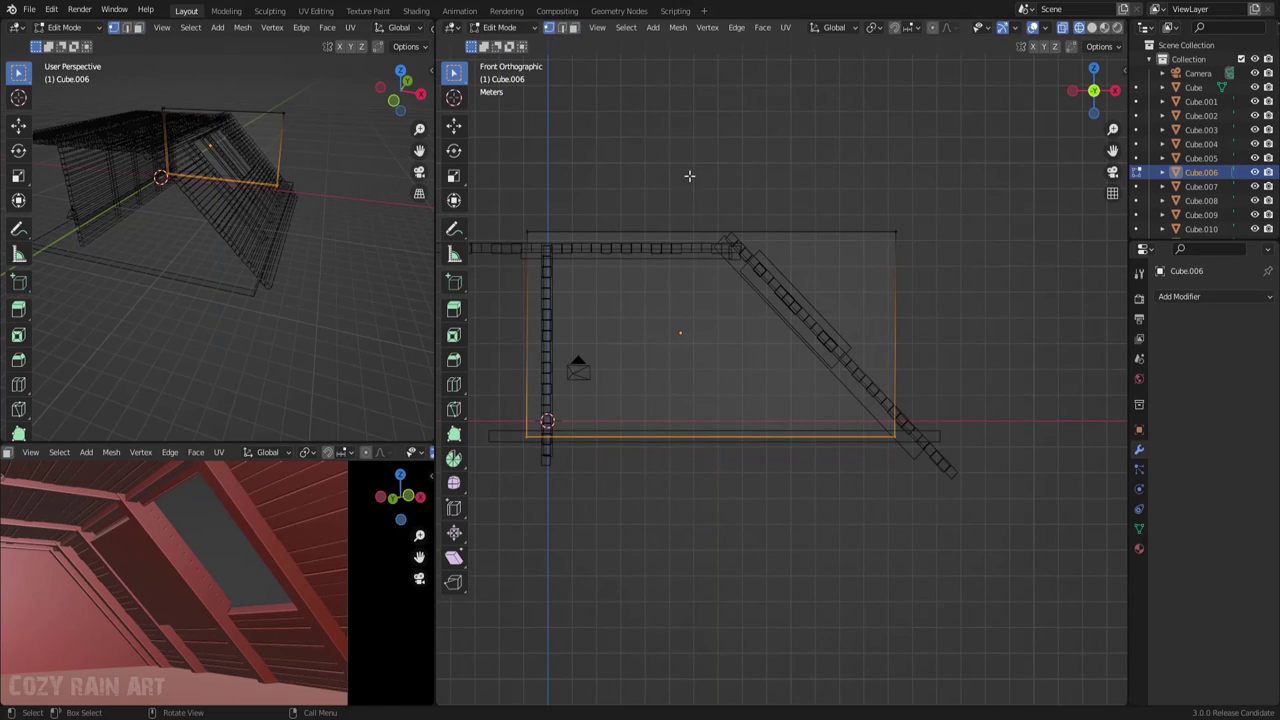
pyautogui.click(895, 233)
pyautogui.press('g')
pyautogui.press('y')
pyautogui.press('y')
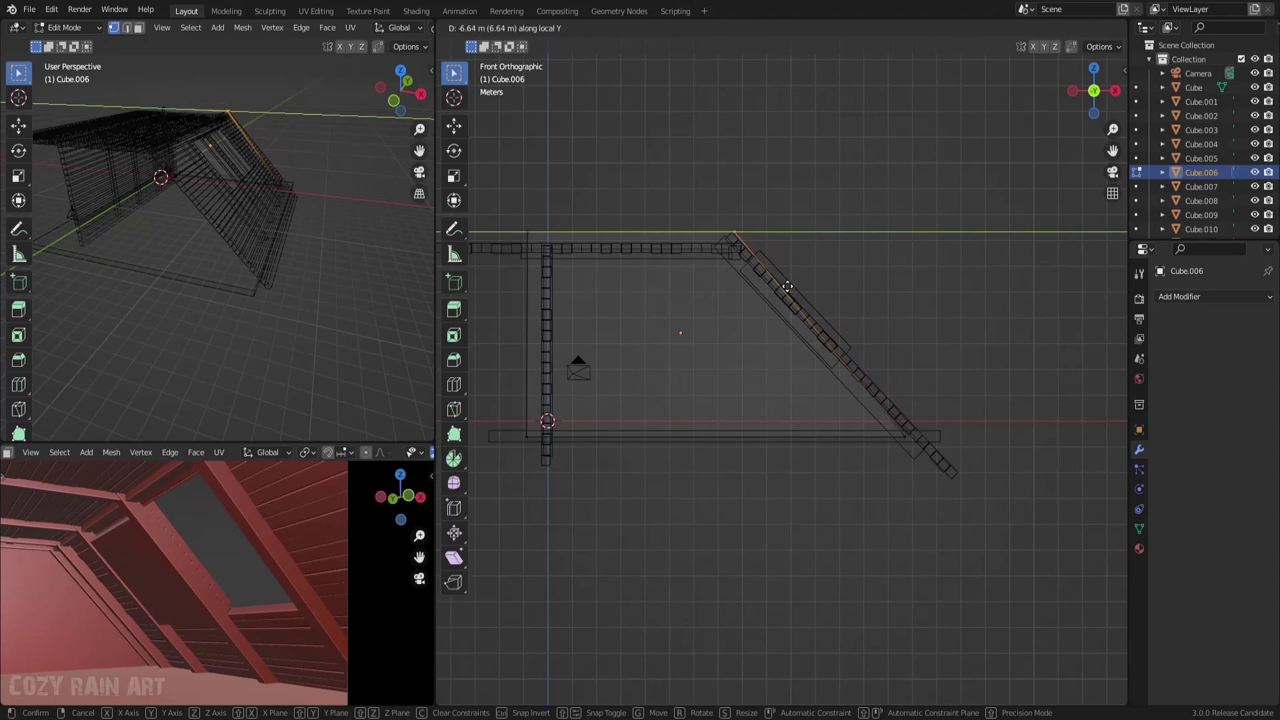
pyautogui.click(787, 287)
pyautogui.press('Tab')
pyautogui.hotkey('ctrl', 's')
pyautogui.scroll(-1, 886, 300)
# Scale skylight panel Cube.018 along X to fit the opening
pyautogui.click(790, 325)
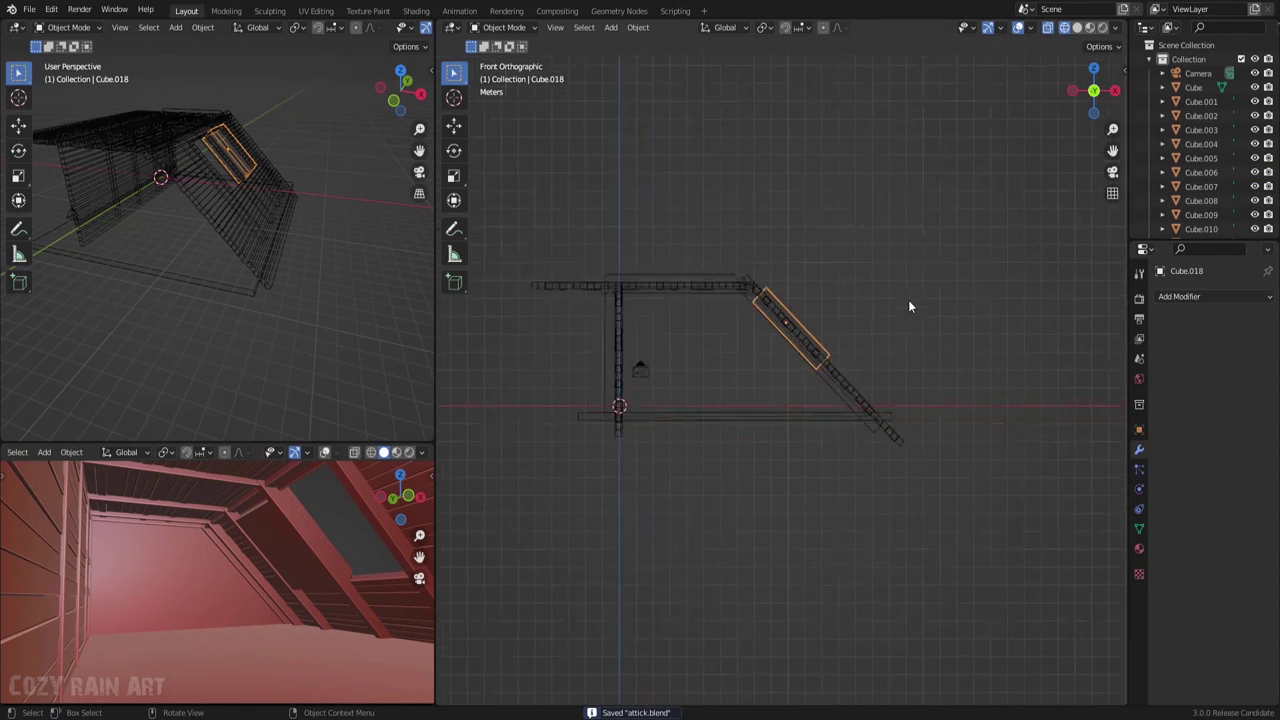
pyautogui.press('KP_Decimal')
pyautogui.press('s')
pyautogui.press('x')
pyautogui.press('x')
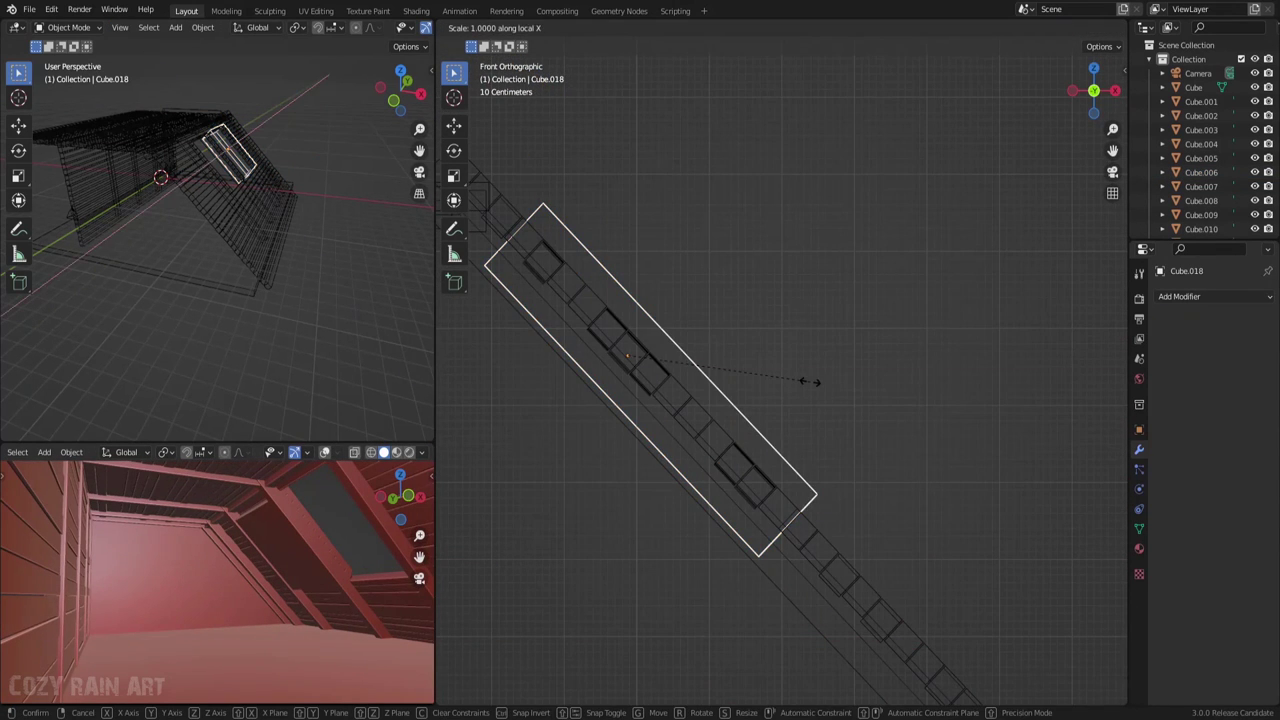
pyautogui.click(755, 356)
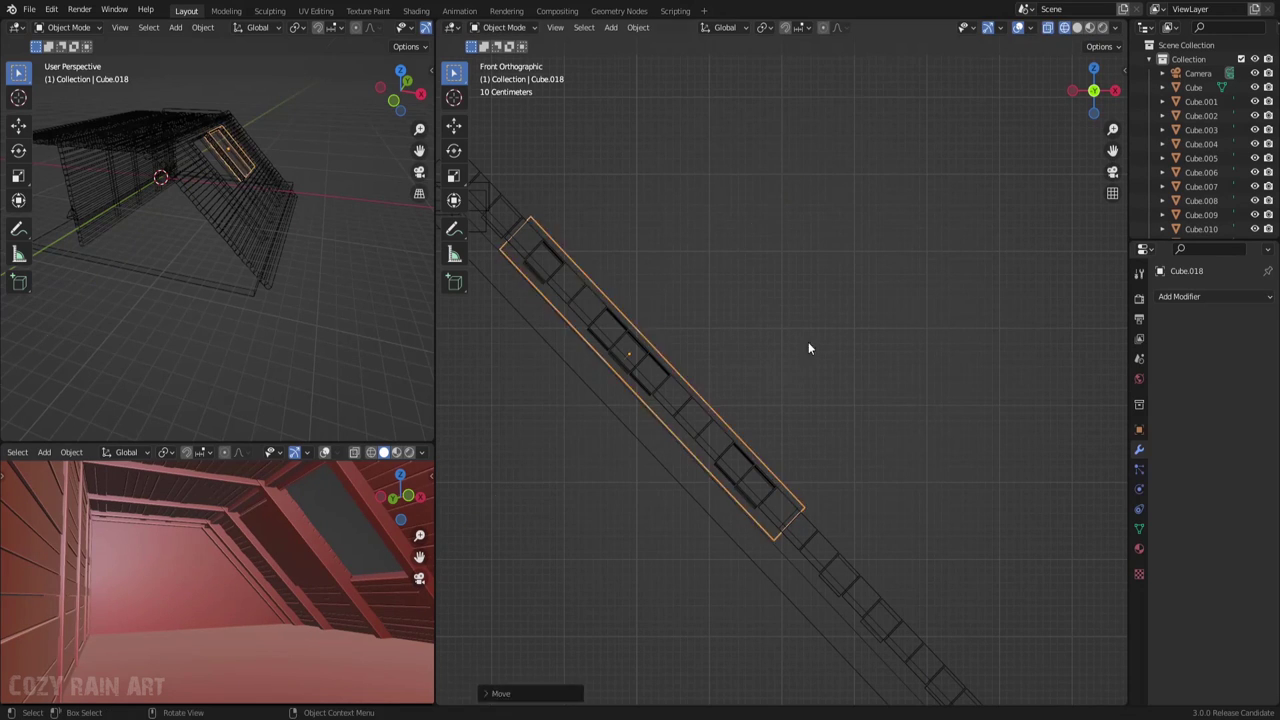
# Duplicate a diagonal roof beam along Y, leaving the copy in place
pyautogui.scroll(2, 217, 600)
pyautogui.click(690, 375)
pyautogui.hotkey('shift', 'd')
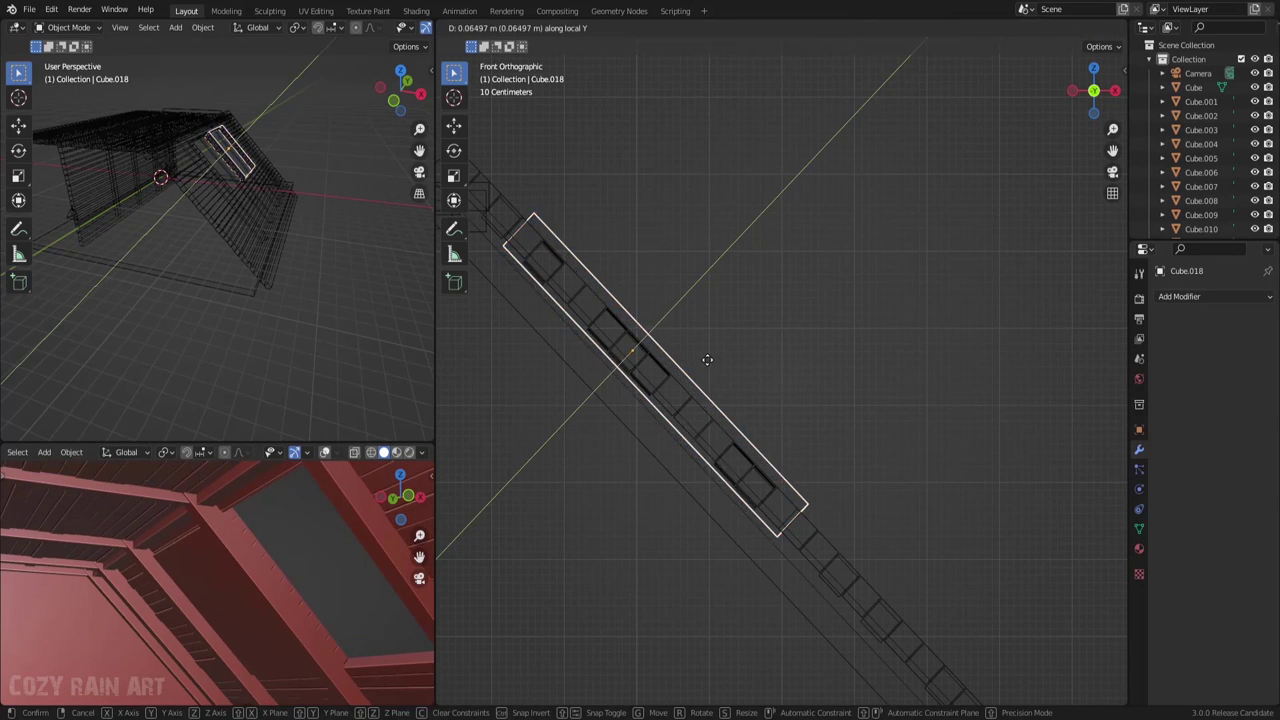
pyautogui.press('y')
pyautogui.press('y')
pyautogui.rightClick(712, 373)
pyautogui.moveTo(762, 328)
pyautogui.mouseDown(button='middle')
pyautogui.moveTo(797, 419)
pyautogui.moveTo(834, 440)
pyautogui.moveTo(818, 458)
pyautogui.moveTo(760, 440)
pyautogui.mouseUp(button='middle')
# Inset the skylight panel's face twice and narrow the inner face along X
pyautogui.press('Tab')
pyautogui.click(723, 446)
pyautogui.press('i')
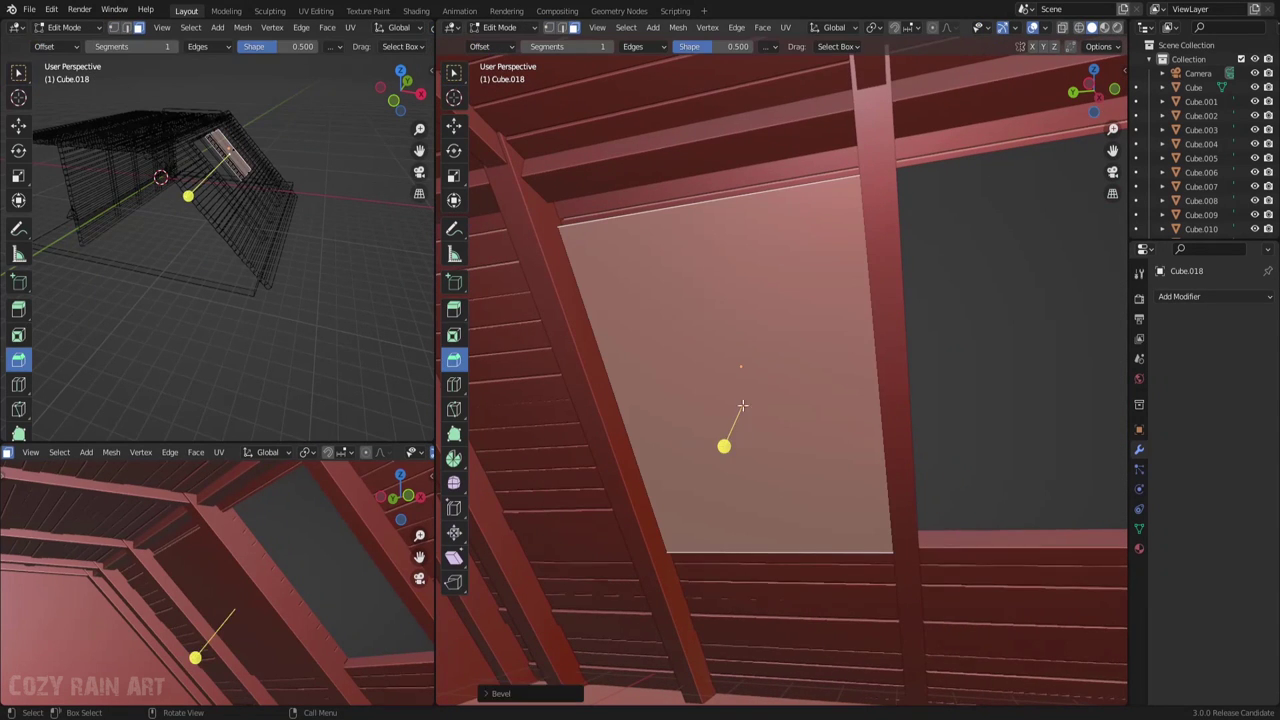
pyautogui.click(768, 424)
pyautogui.press('i')
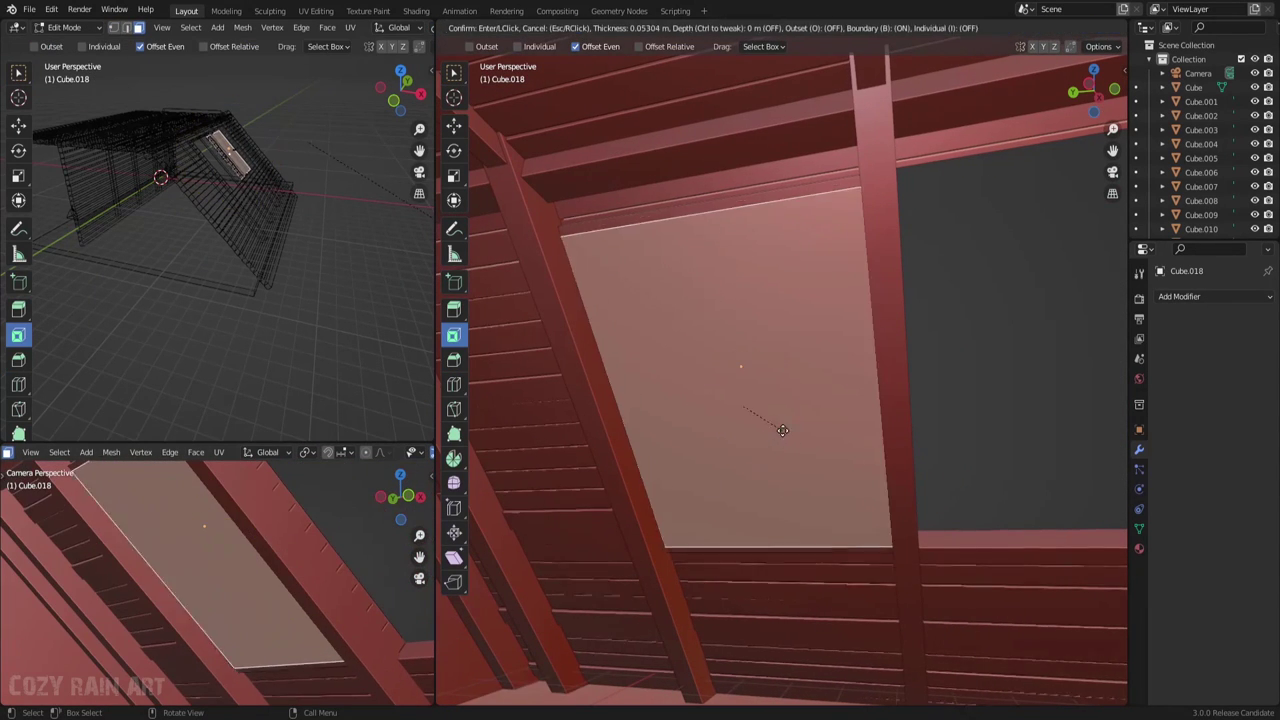
pyautogui.click(780, 460)
pyautogui.press('s')
pyautogui.press('x')
pyautogui.moveTo(780, 460)
pyautogui.mouseDown(button='middle')
pyautogui.moveTo(797, 490)
pyautogui.moveTo(751, 508)
pyautogui.moveTo(803, 543)
pyautogui.moveTo(806, 443)
pyautogui.moveTo(811, 477)
pyautogui.moveTo(786, 486)
pyautogui.moveTo(876, 470)
pyautogui.moveTo(909, 438)
pyautogui.mouseUp(button='middle')
pyautogui.click(806, 498)
# Extrude the inner face inward, inset it again, and recess it deeper for a stepped frame
pyautogui.press('e')
pyautogui.click(811, 508)
pyautogui.press('i')
pyautogui.click(806, 443)
pyautogui.press('e')
pyautogui.click(807, 478)
pyautogui.press('Tab')
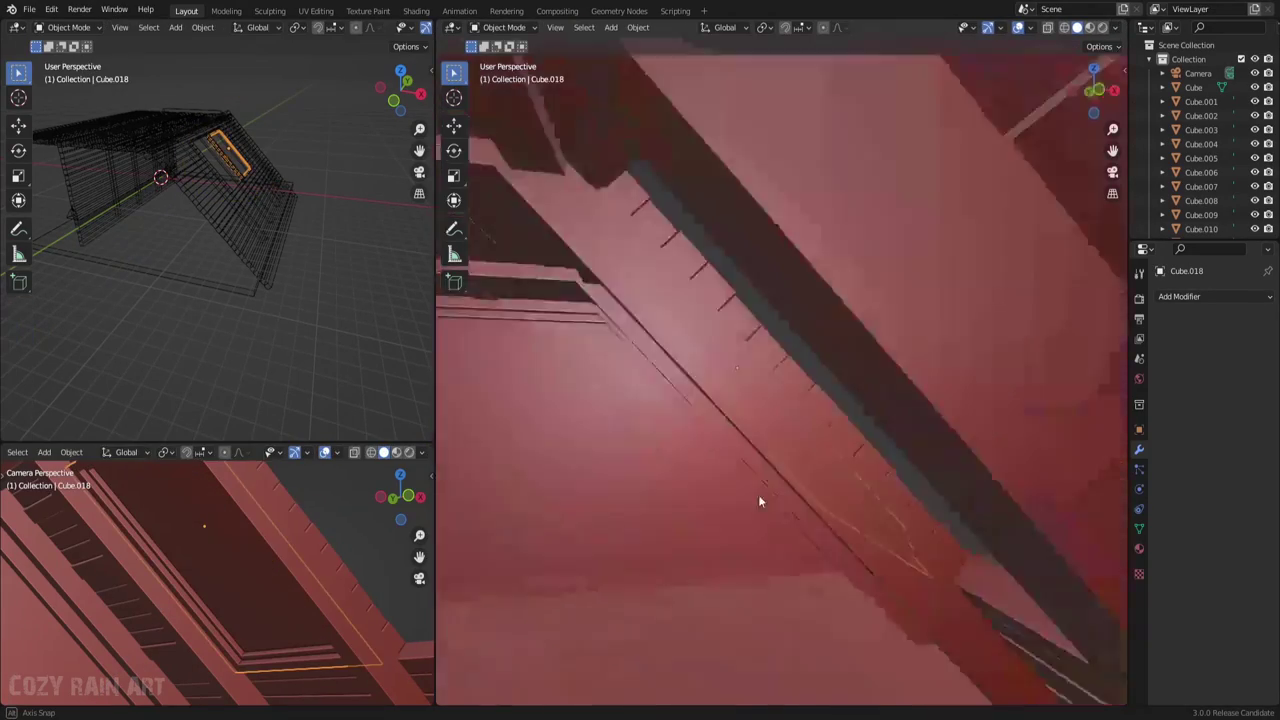
# Save attick.blend and orbit to inspect the recessed skylight frame from below
pyautogui.moveTo(758, 494); pyautogui.dragTo(764, 527, button='middle')
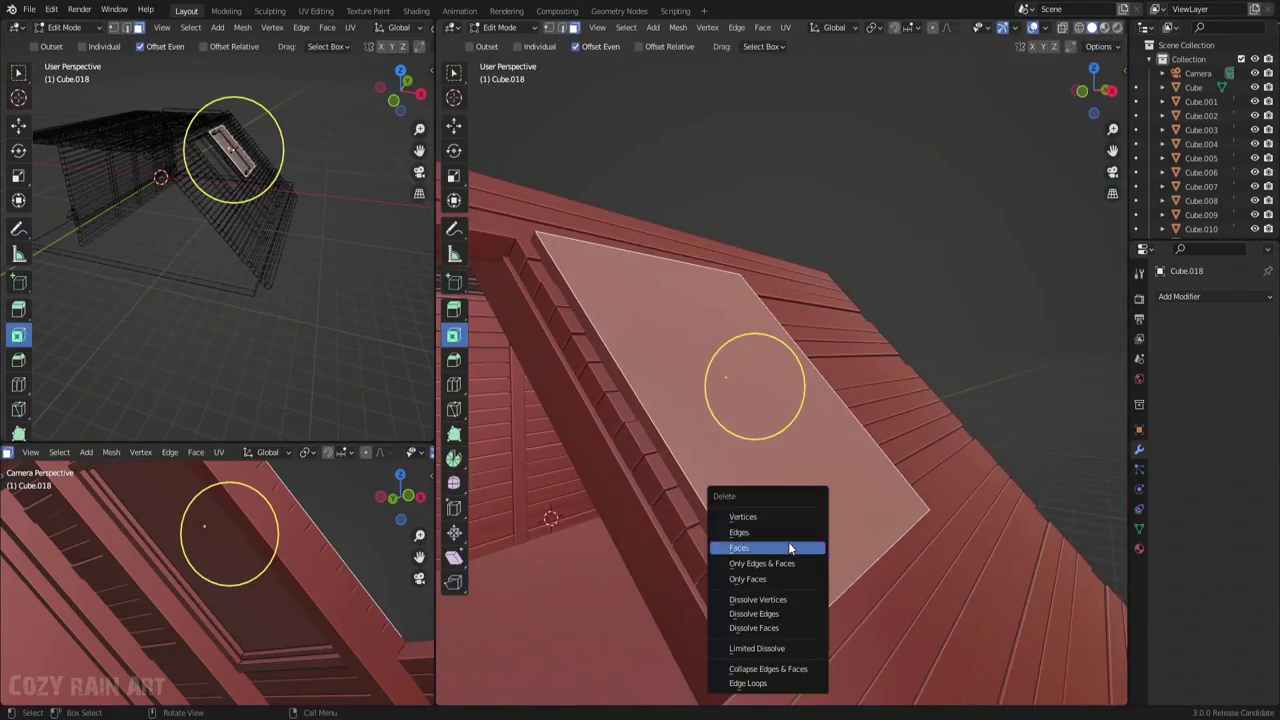
pyautogui.hotkey('ctrl', 's')
pyautogui.moveTo(784, 459); pyautogui.dragTo(745, 395, button='middle')
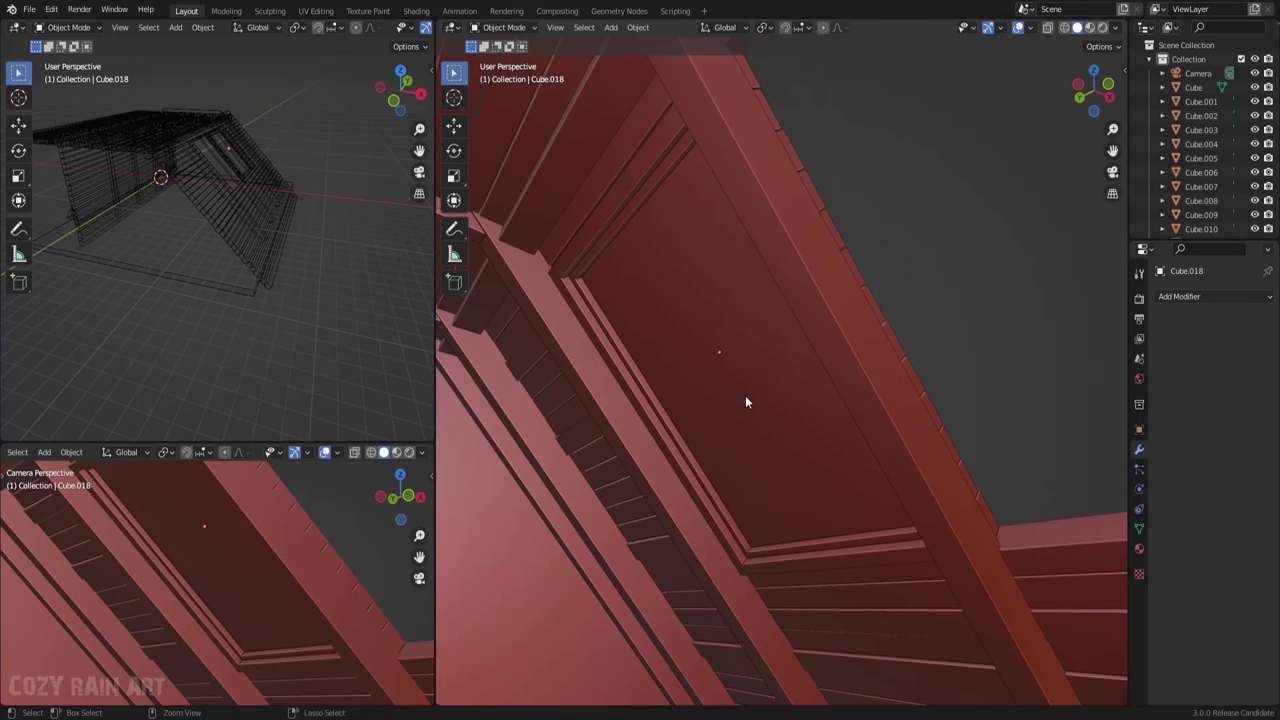
pyautogui.scroll(-3, 251, 593)
pyautogui.scroll(5, 251, 590)
pyautogui.scroll(3, 251, 588)
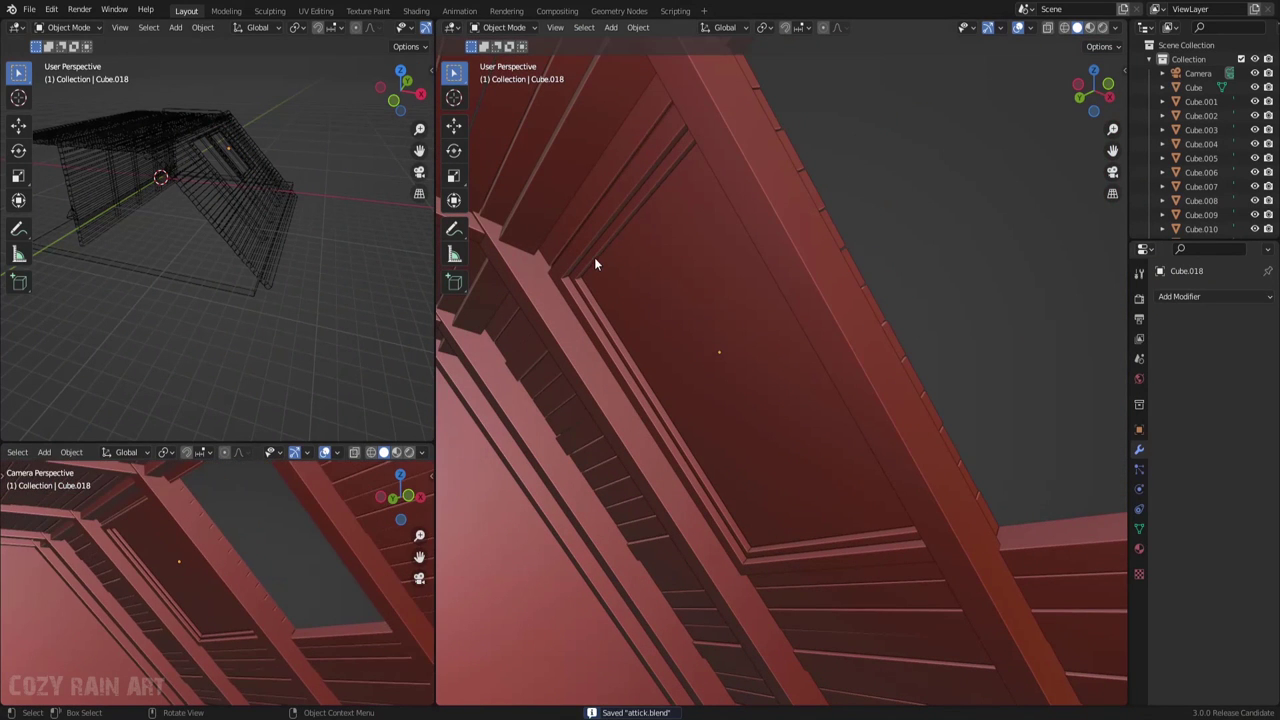
# Add a cube, tilt it to the roof slope, scale it to 0.053 and stretch it along Y
pyautogui.hotkey('shift', 'a')
pyautogui.click(786, 329)
pyautogui.press('KP_1')
pyautogui.press('KP_Decimal')
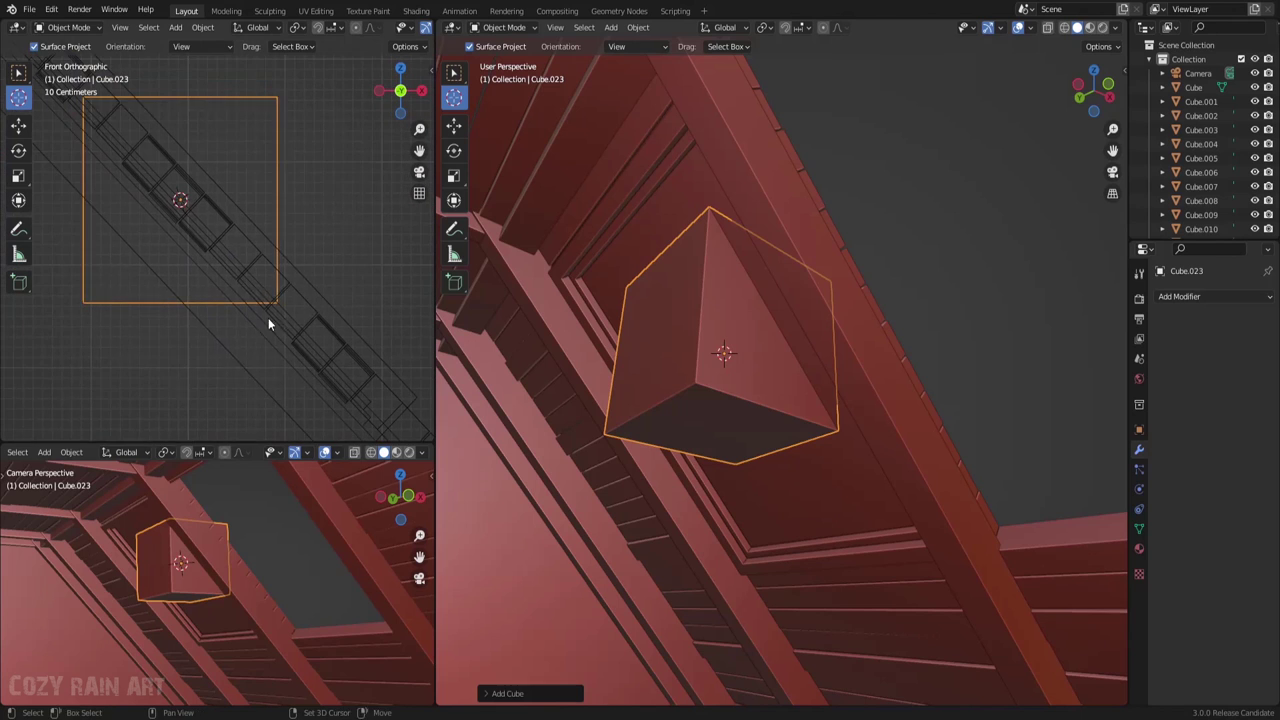
pyautogui.press('r')
pyautogui.click(410, 355)
pyautogui.press('s')
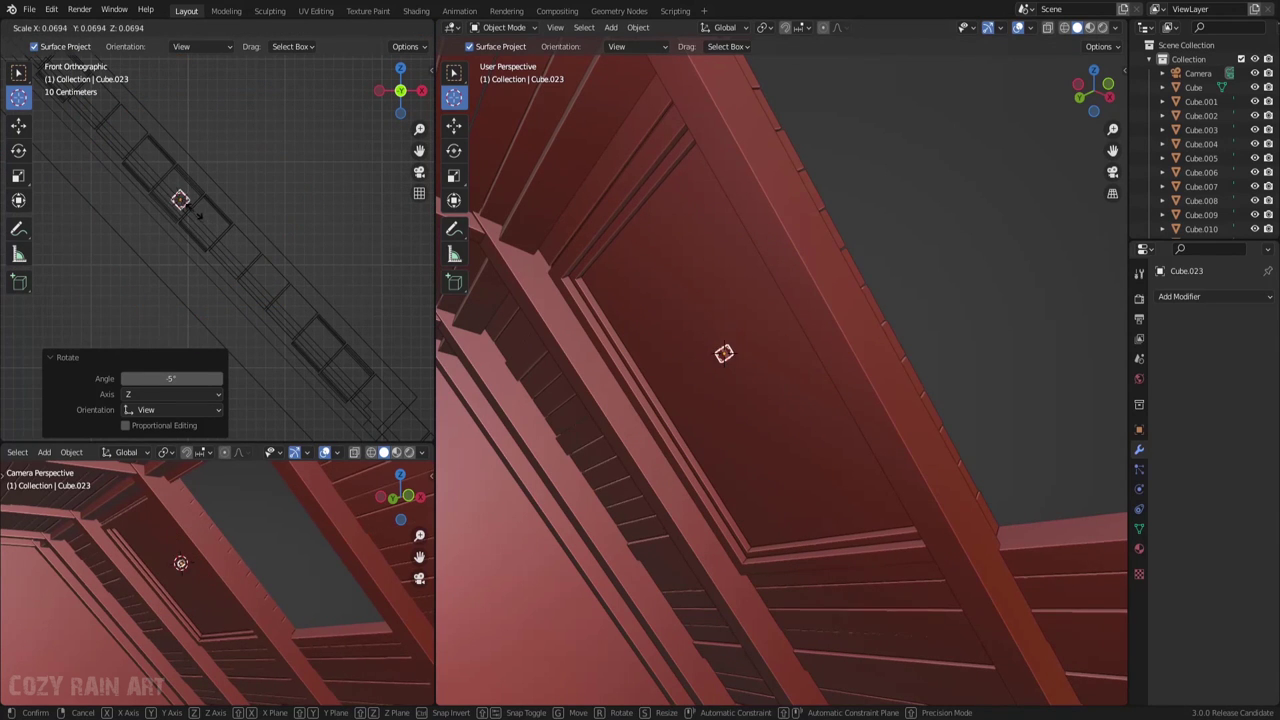
pyautogui.click(191, 209)
pyautogui.press('KP_3')
pyautogui.press('s')
pyautogui.press('y')
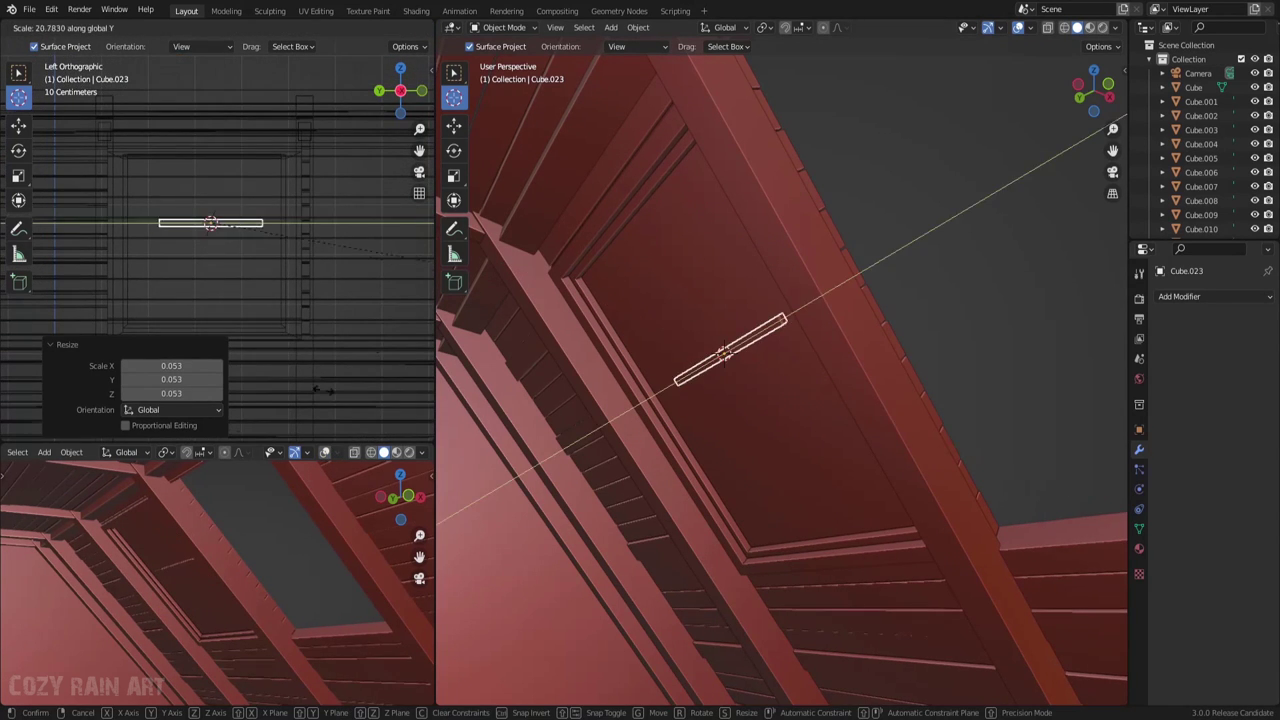
pyautogui.press('Return')
# Flatten the new strip along its local Z into a thin rail
pyautogui.click(920, 248)
pyautogui.press('w')
pyautogui.moveTo(878, 336)
pyautogui.mouseDown(button='middle')
pyautogui.moveTo(796, 412)
pyautogui.moveTo(835, 417)
pyautogui.mouseUp(button='middle')
pyautogui.click(812, 318)
pyautogui.press('KP_1')
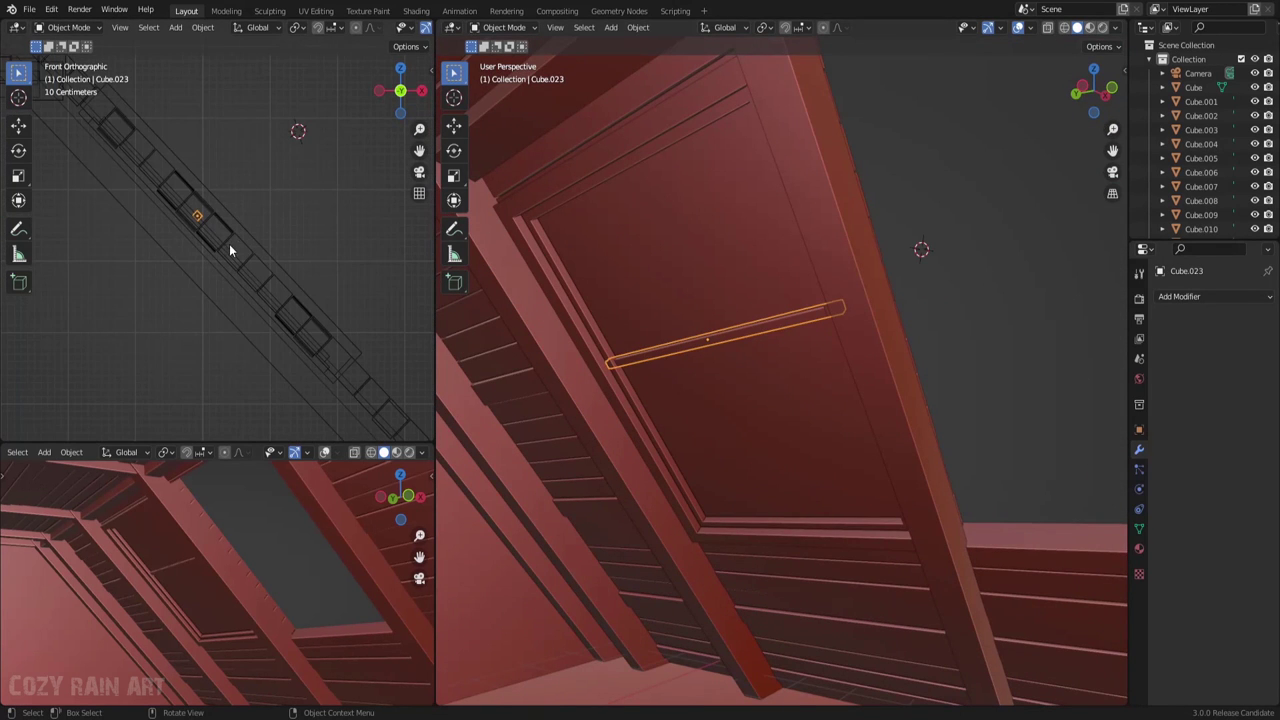
pyautogui.click(979, 240)
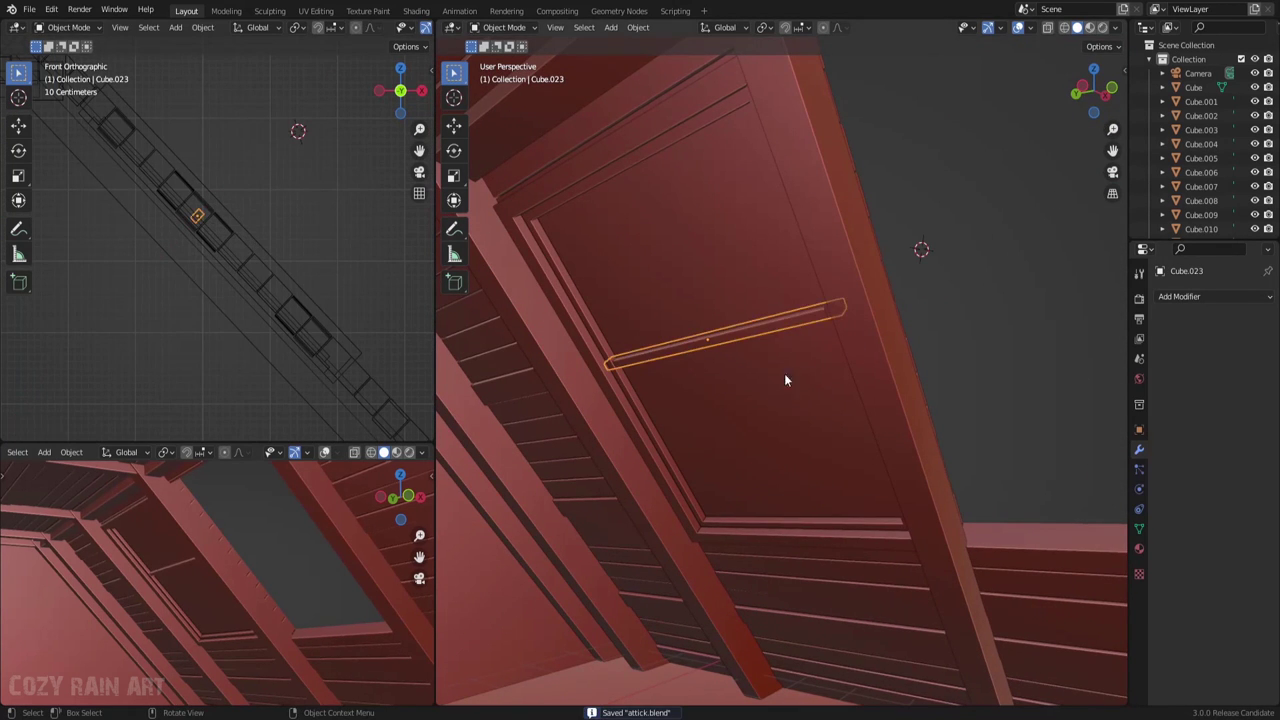
pyautogui.press('s')
pyautogui.press('z')
pyautogui.press('z')
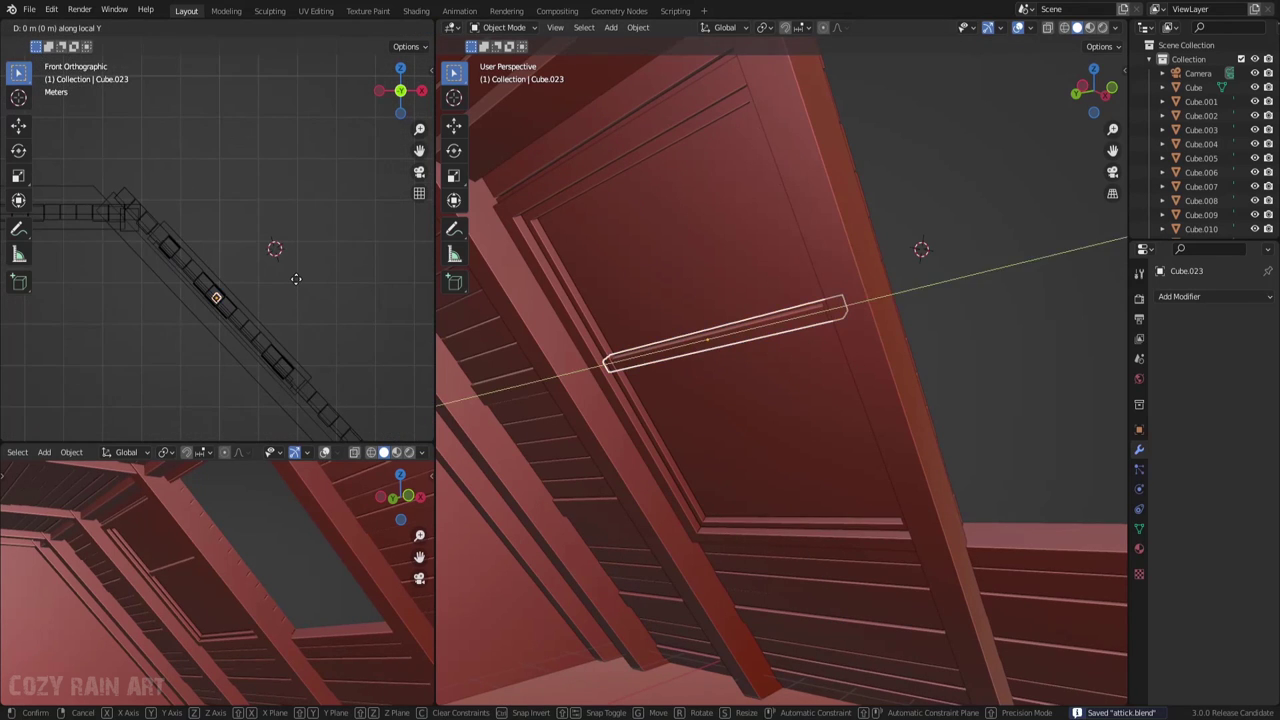
pyautogui.click(780, 321)
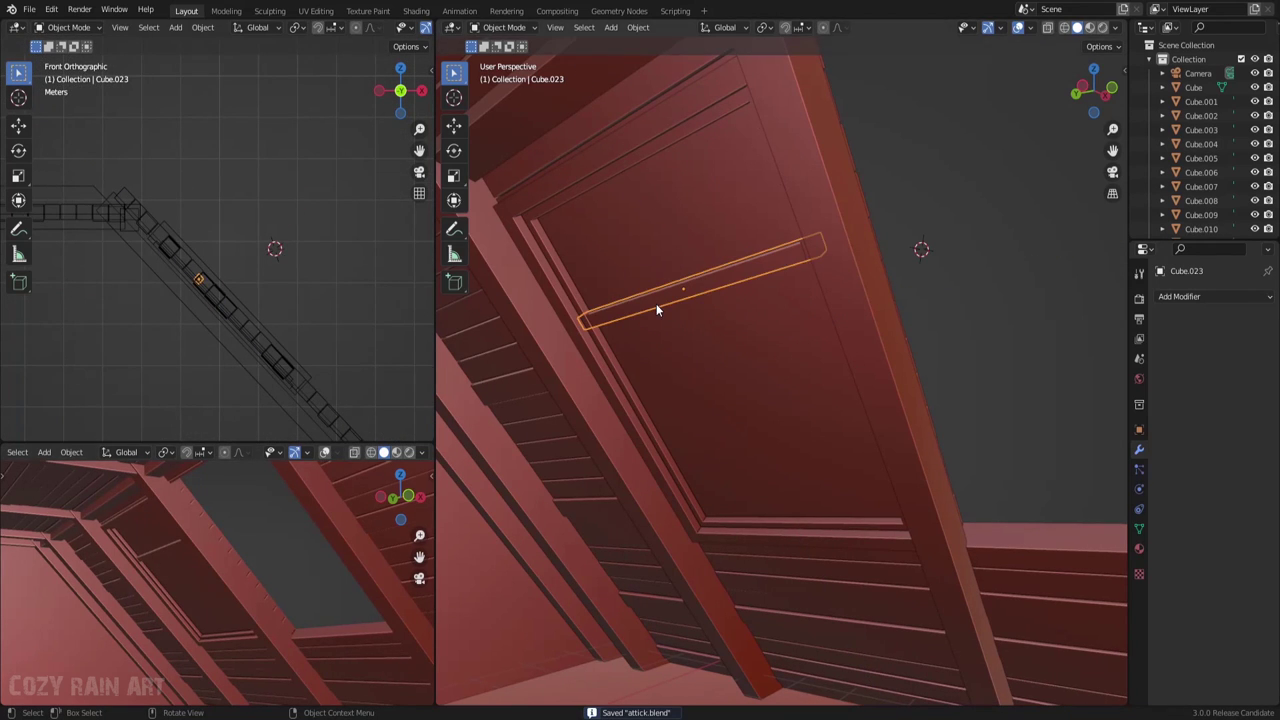
# Duplicate the rail 0.70 m up the panel, set its thickness, and save
pyautogui.hotkey('shift', 'd')
pyautogui.press('z')
pyautogui.press('z')
pyautogui.click(277, 229)
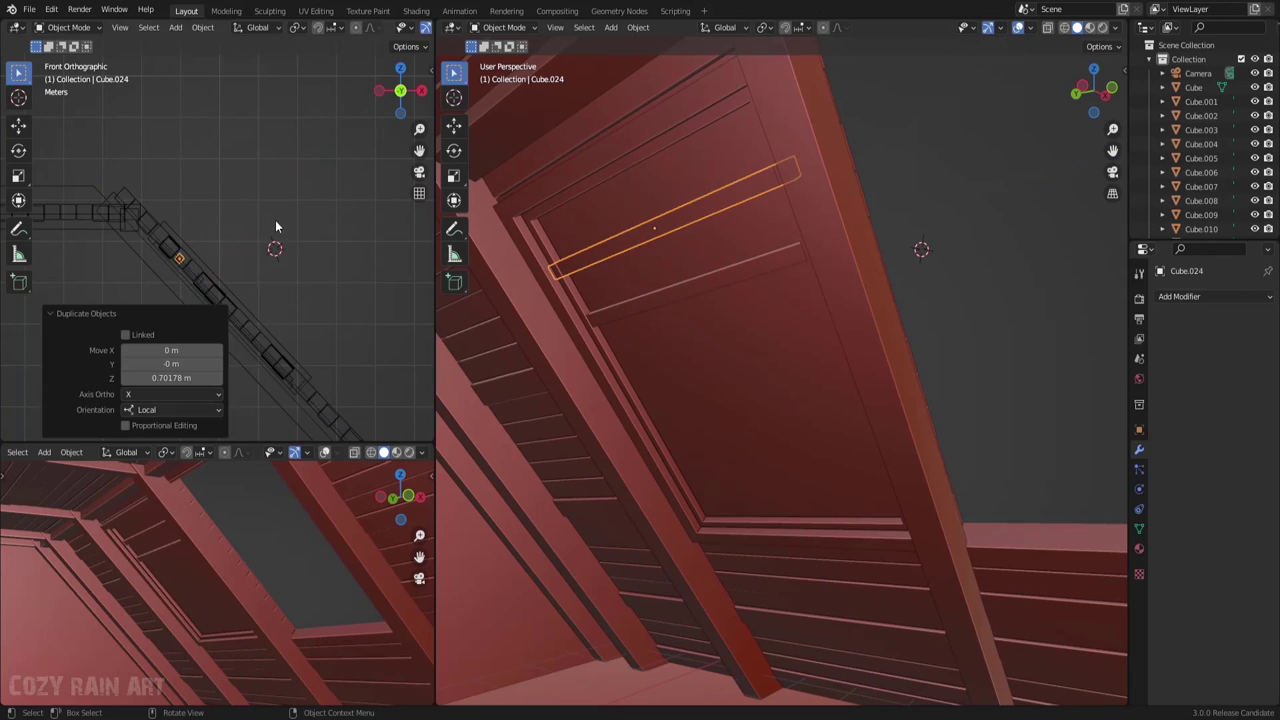
pyautogui.press('s')
pyautogui.press('z')
pyautogui.click(240, 217)
pyautogui.hotkey('ctrl', 's')
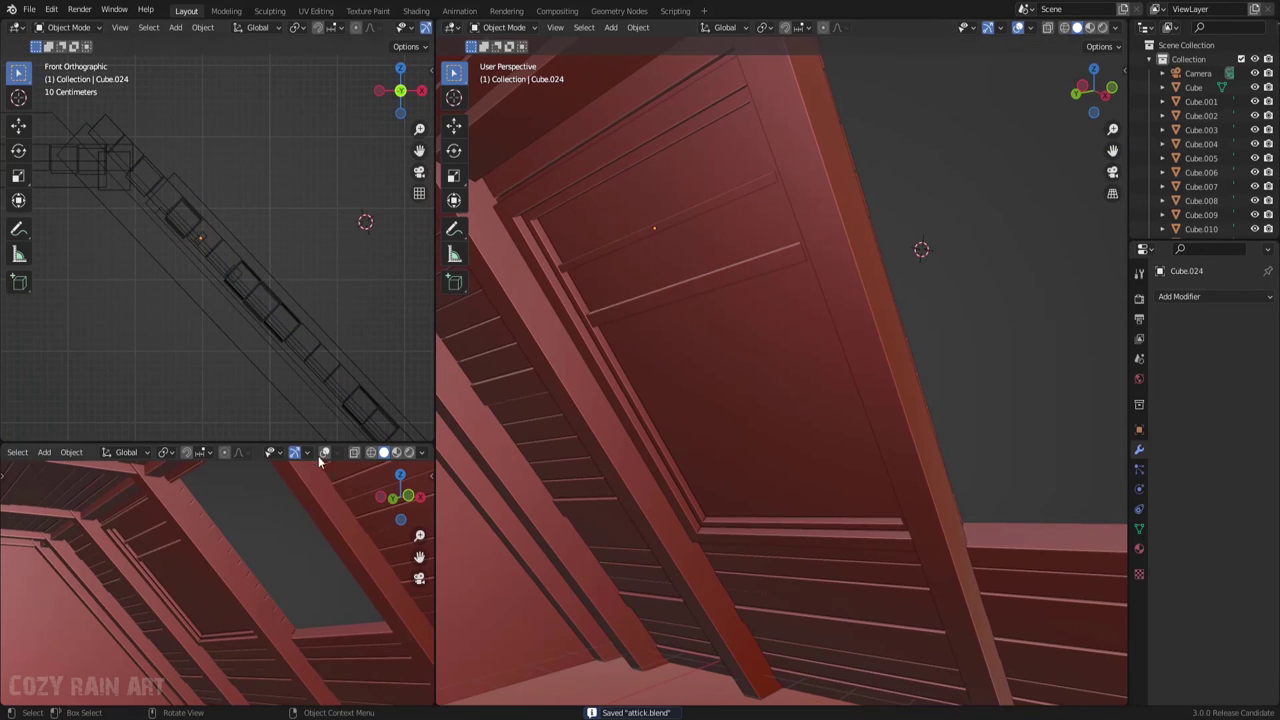
# Reposition the plank and place another copy along its length, then save
pyautogui.press('g')
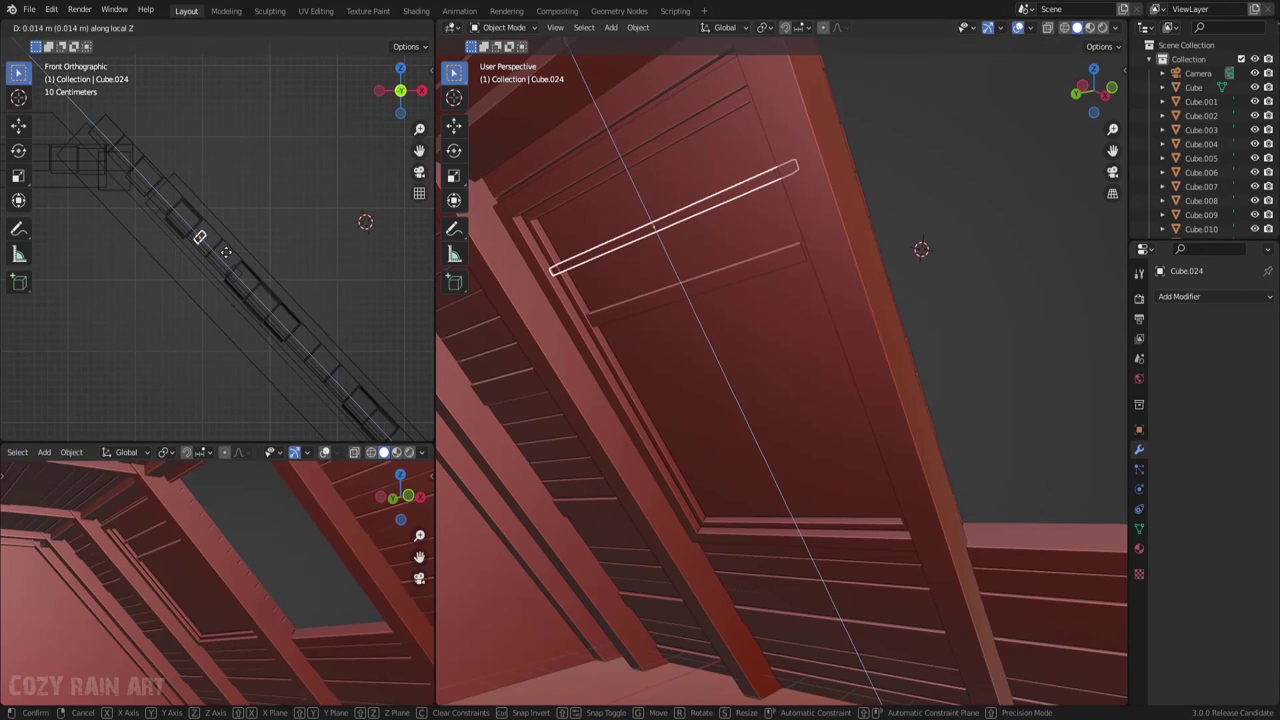
pyautogui.click(226, 252)
pyautogui.keyDown('shift'); pyautogui.moveTo(226, 252); pyautogui.dragTo(223, 177, button='middle'); pyautogui.keyUp('shift')
pyautogui.click(315, 293)
pyautogui.hotkey('shift', 'd')
pyautogui.press('z')
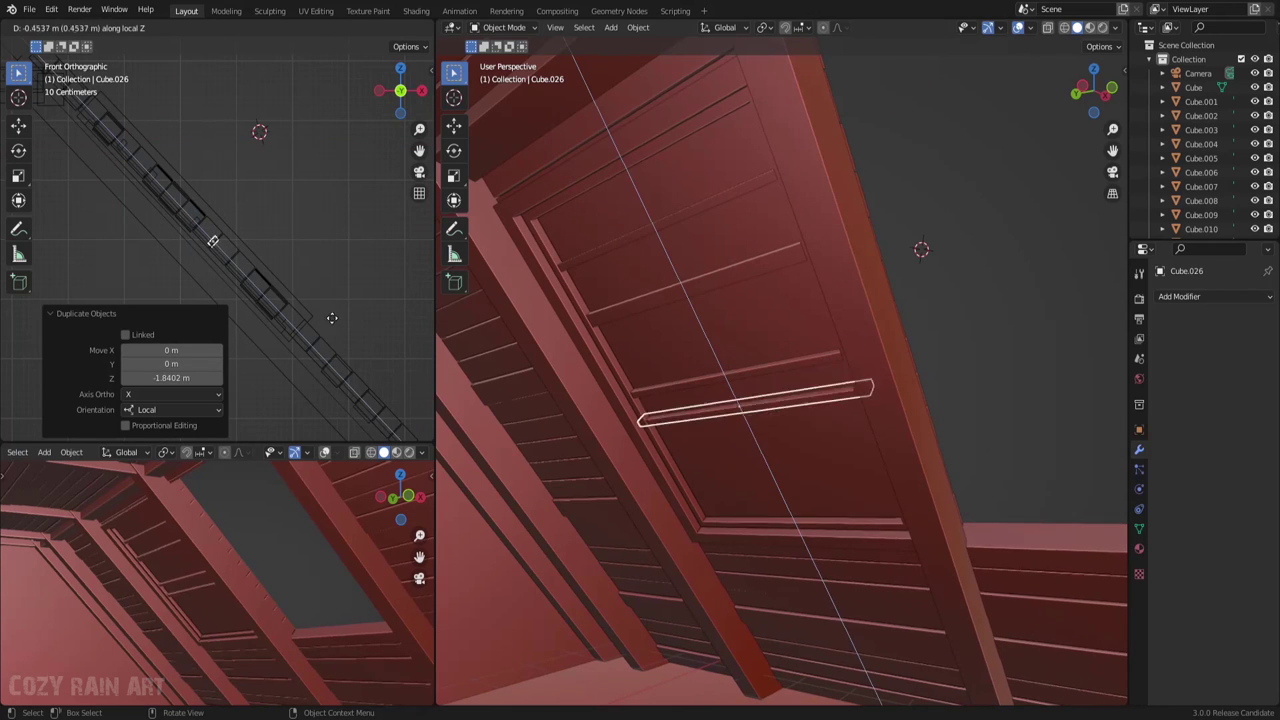
pyautogui.click(208, 394)
pyautogui.hotkey('ctrl', 's')
# Flatten the upper window crossbar to zero along its X axis
pyautogui.click(203, 242)
pyautogui.scroll(2, 240, 247)
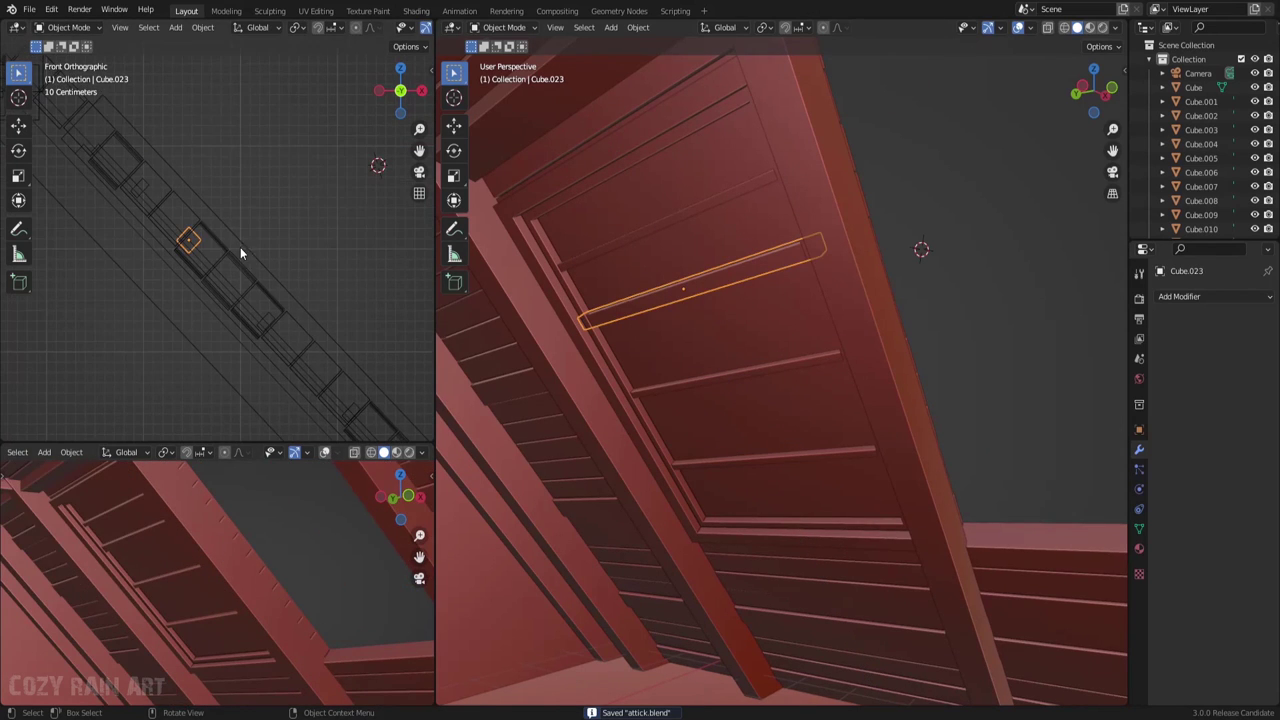
pyautogui.press('s')
pyautogui.press('x')
pyautogui.press('x')
pyautogui.write('0')
pyautogui.press('Return')
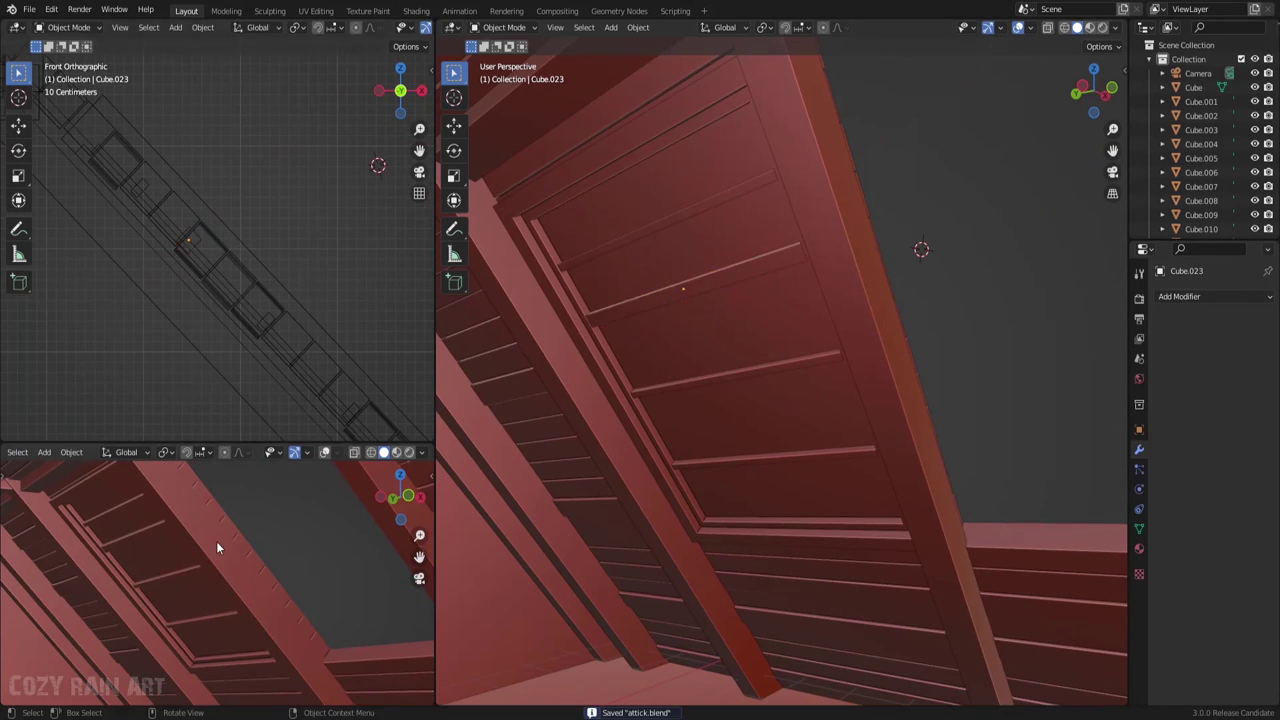
pyautogui.press('ctrl+KP_3')
# Duplicate a crossbar in place and stretch it along local Z across the window
pyautogui.hotkey('shift', 'd')
pyautogui.rightClick(327, 318)
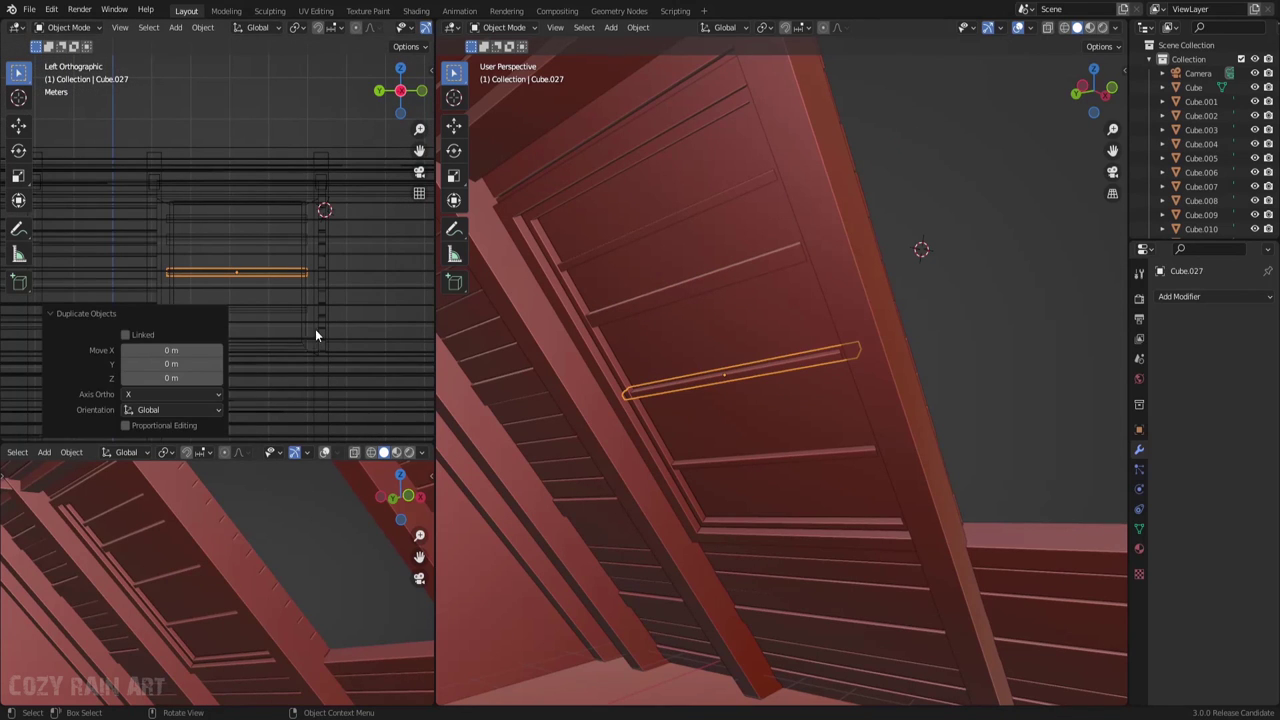
pyautogui.press('s')
pyautogui.press('x')
pyautogui.press('x')
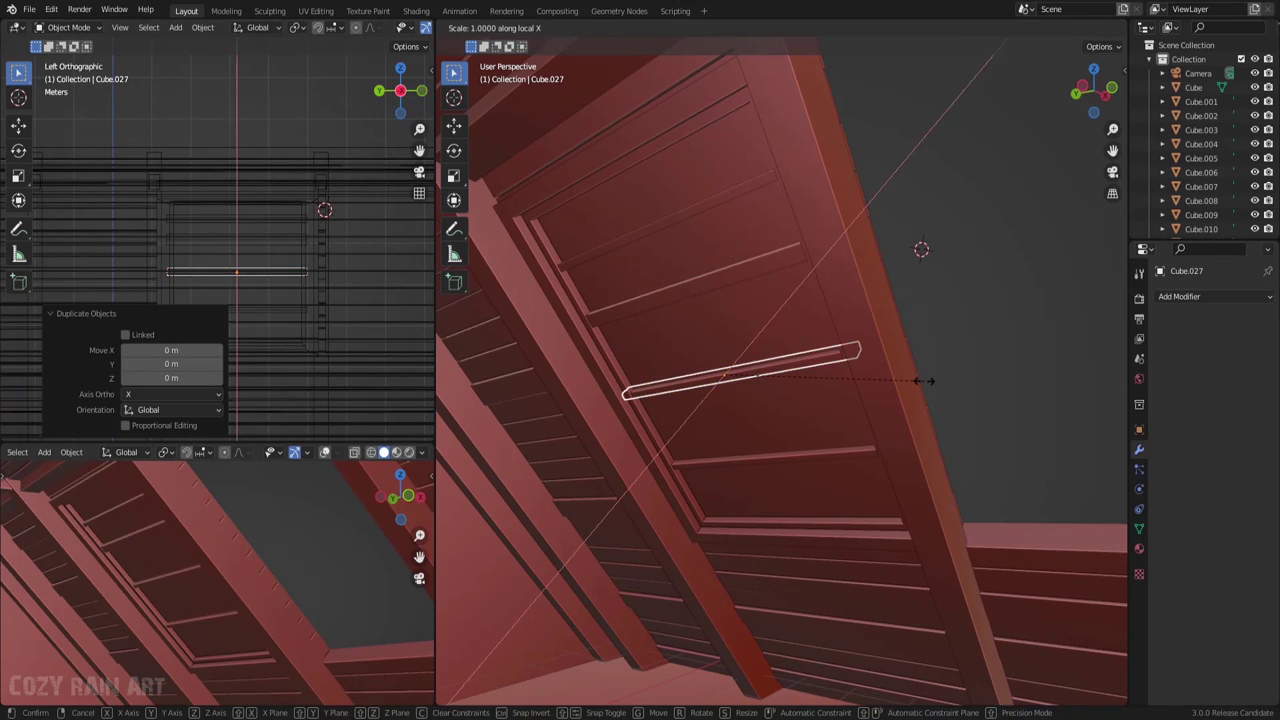
pyautogui.press('KP_1')
pyautogui.press('z')
pyautogui.press('z')
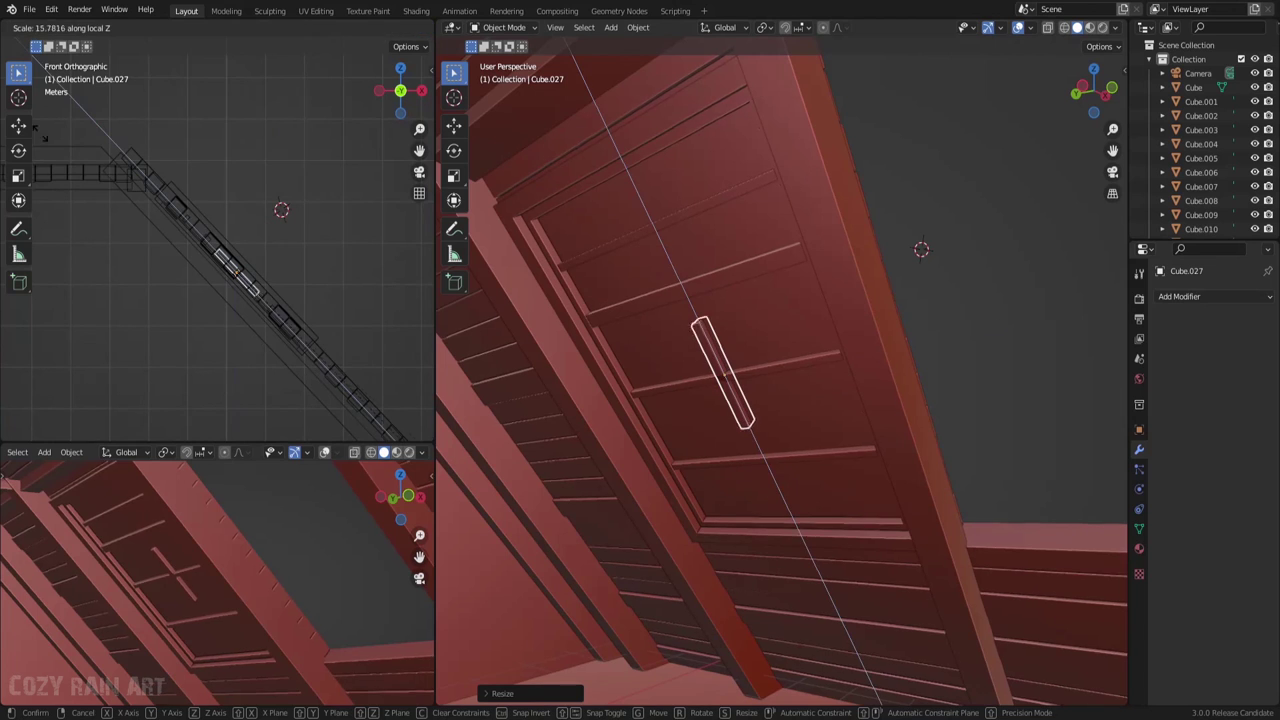
pyautogui.click(232, 342)
pyautogui.press('ctrl+KP_3')
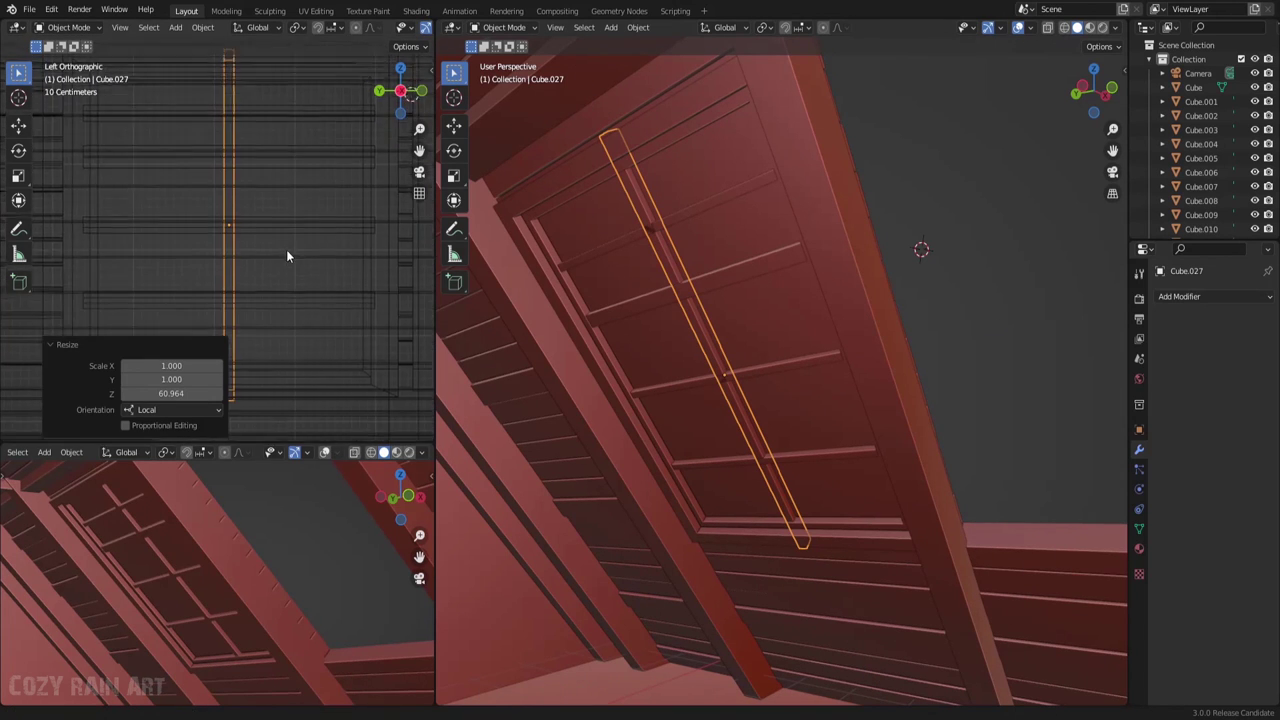
pyautogui.press('s')
pyautogui.press('z')
pyautogui.press('z')
pyautogui.press('Escape')
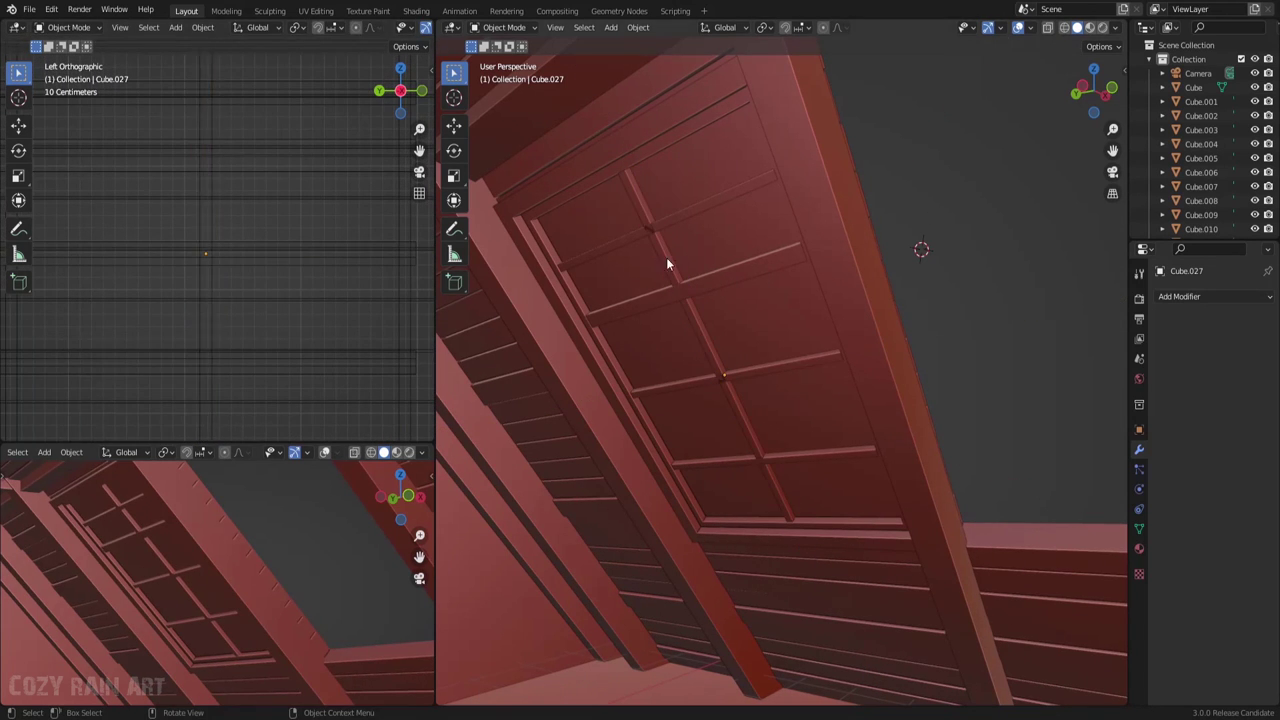
pyautogui.press('KP_1')
# Move the vertical bar along Z and Y to the window's edge and save
pyautogui.press('g')
pyautogui.press('z')
pyautogui.press('z')
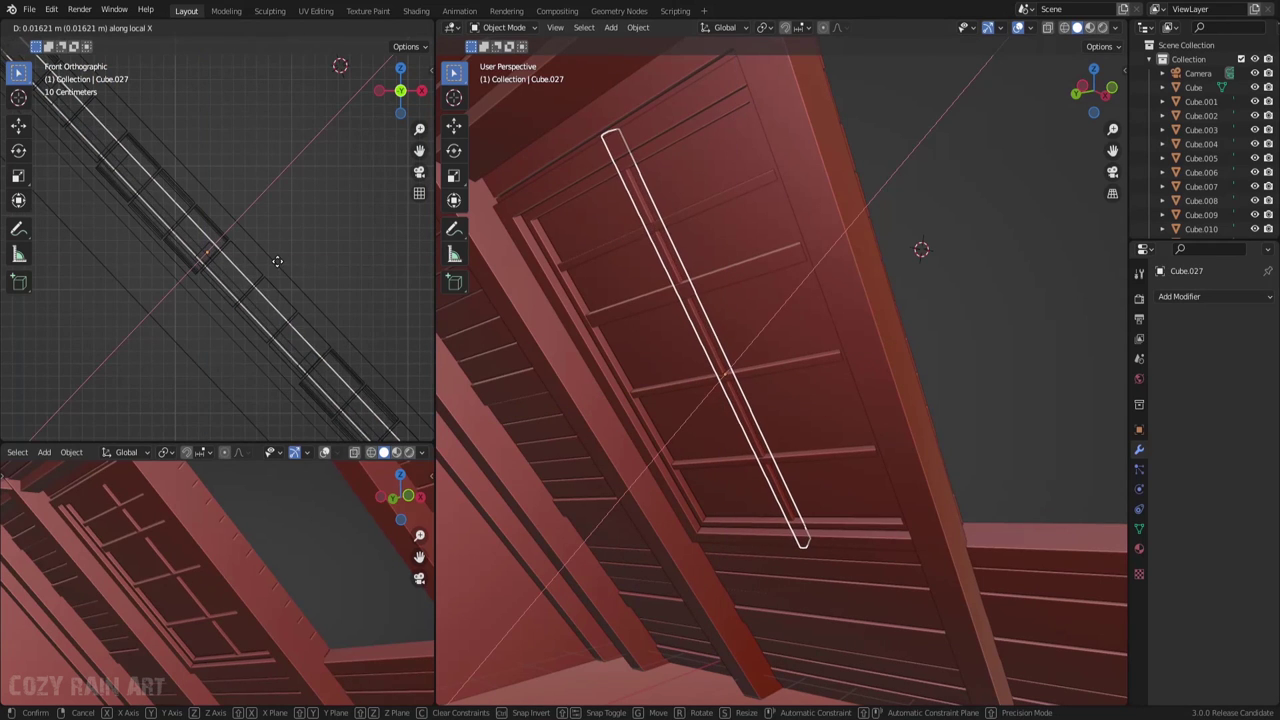
pyautogui.click(1038, 271)
pyautogui.hotkey('ctrl', 's')
pyautogui.moveTo(220, 560); pyautogui.dragTo(276, 552, button='middle')
pyautogui.press('KP_7')
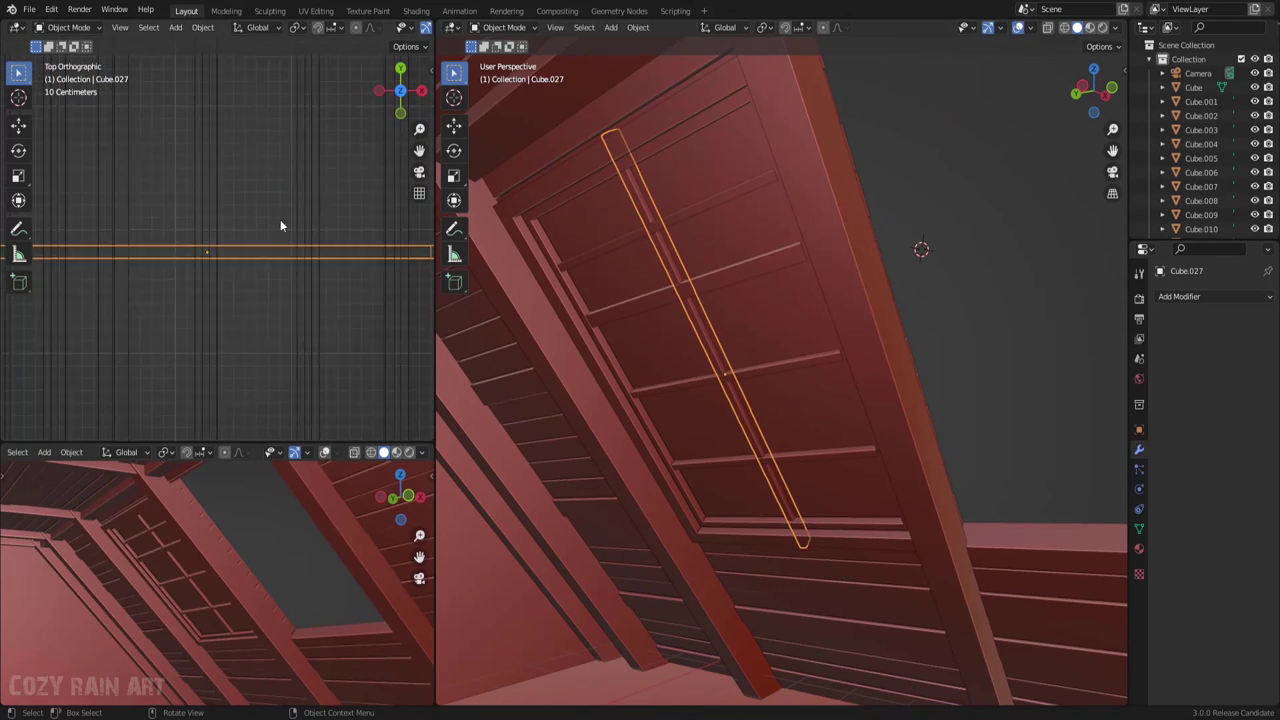
pyautogui.press('g')
pyautogui.press('y')
pyautogui.click(972, 280)
pyautogui.hotkey('ctrl', 's')
# Add an Array modifier with Count 3 and Relative Offset Y -8.5, then save
pyautogui.click(1180, 296)
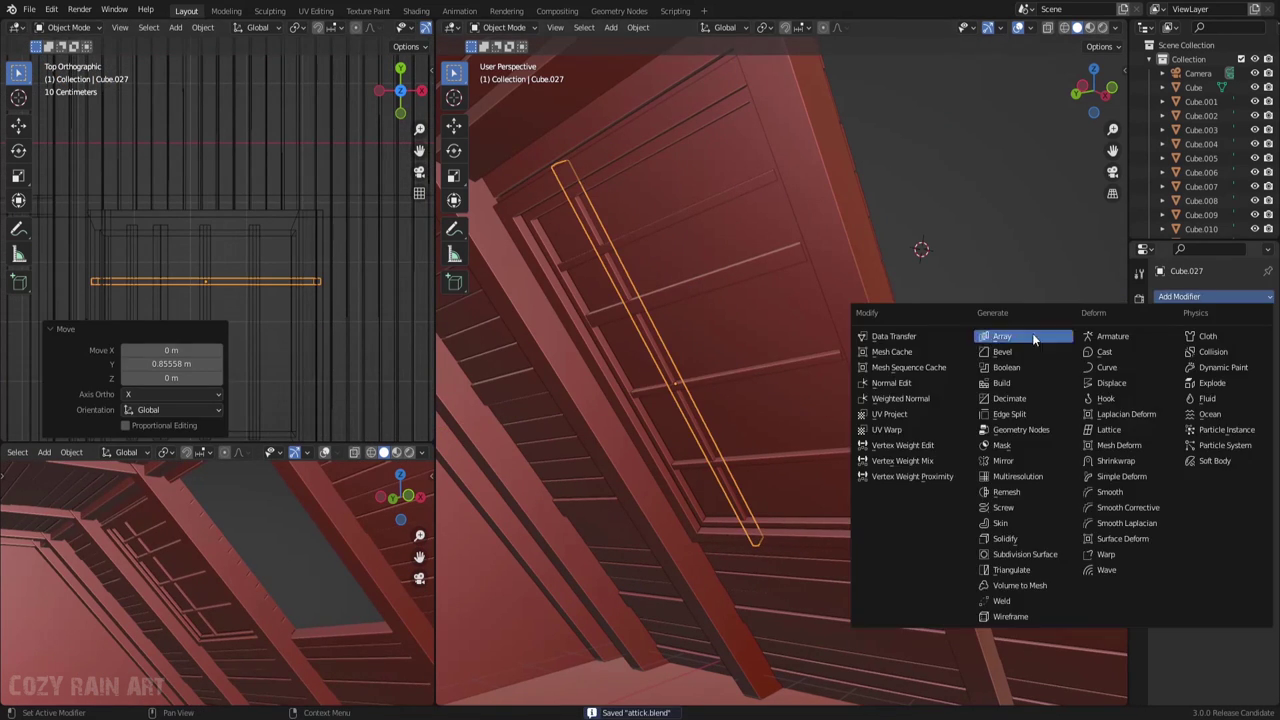
pyautogui.click(1040, 334)
pyautogui.click(1233, 401)
pyautogui.moveTo(1227, 415); pyautogui.dragTo(1180, 415)
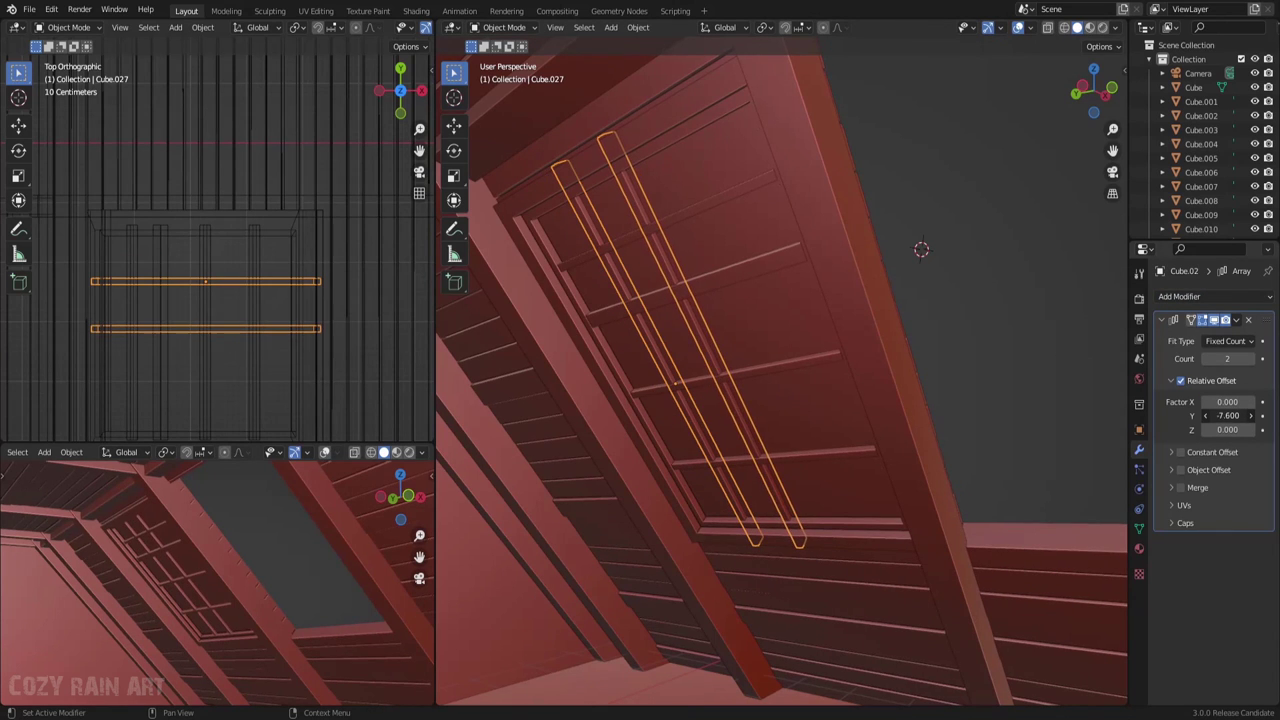
pyautogui.click(1250, 358)
pyautogui.moveTo(692, 351); pyautogui.dragTo(700, 360, button='middle')
pyautogui.moveTo(1227, 415); pyautogui.dragTo(1190, 415)
pyautogui.hotkey('ctrl', 's')
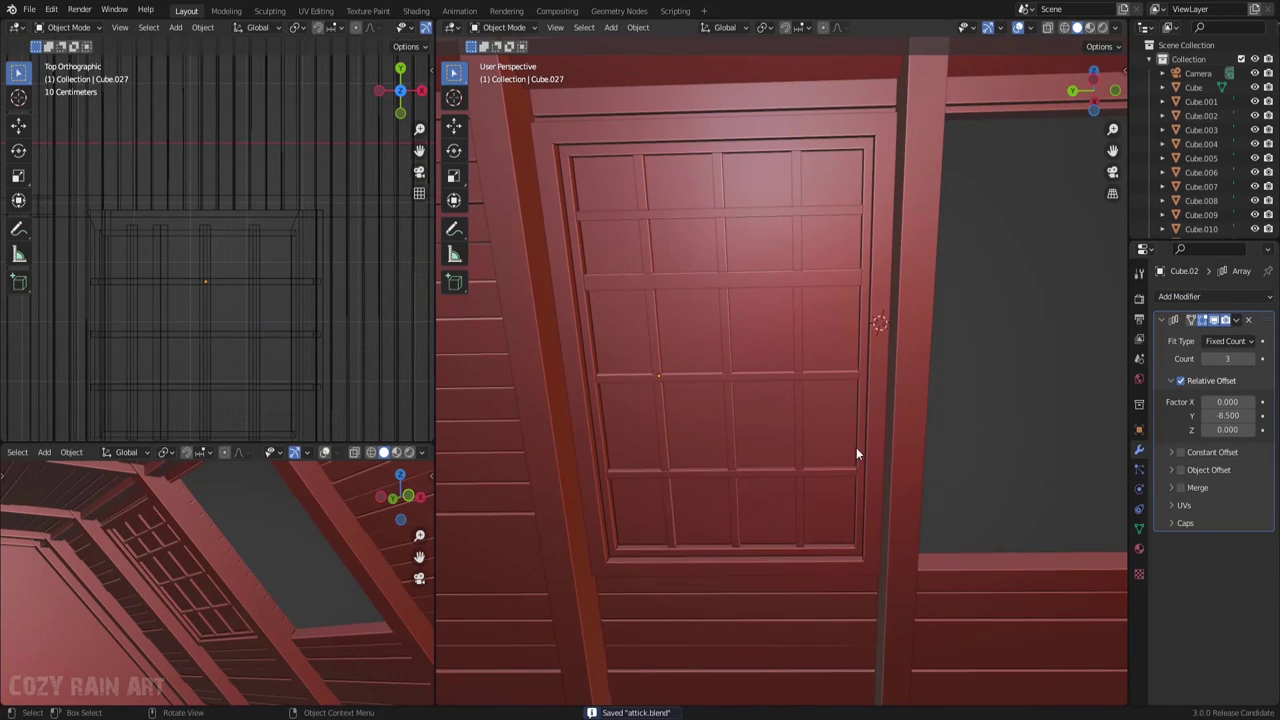
# Orbit around to inspect the window grid and attic ceiling, then save
pyautogui.scroll(5, 856, 447)
pyautogui.moveTo(841, 436)
pyautogui.mouseDown(button='middle')
pyautogui.moveTo(841, 400)
pyautogui.moveTo(876, 628)
pyautogui.mouseUp(button='middle')
pyautogui.scroll(-10, 876, 628)
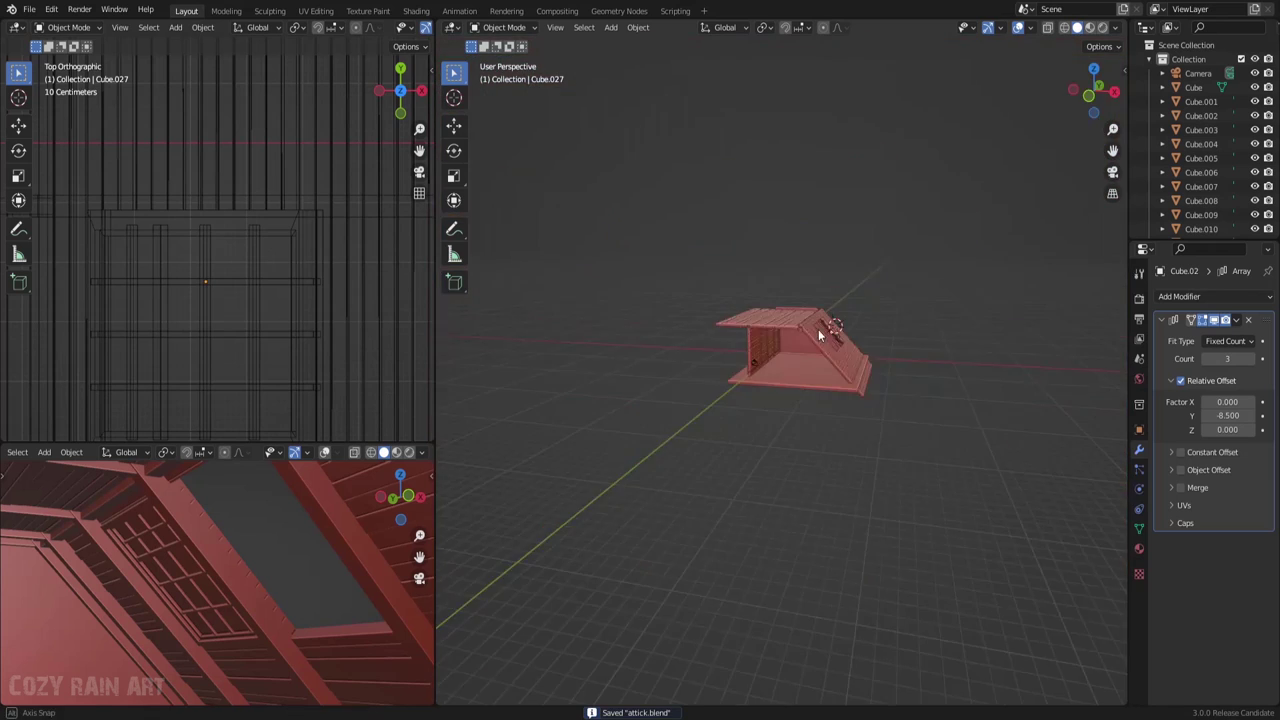
pyautogui.scroll(10, 918, 493)
pyautogui.moveTo(918, 493)
pyautogui.mouseDown(button='middle')
pyautogui.moveTo(880, 488)
pyautogui.moveTo(887, 470)
pyautogui.mouseUp(button='middle')
pyautogui.hotkey('ctrl', 's')
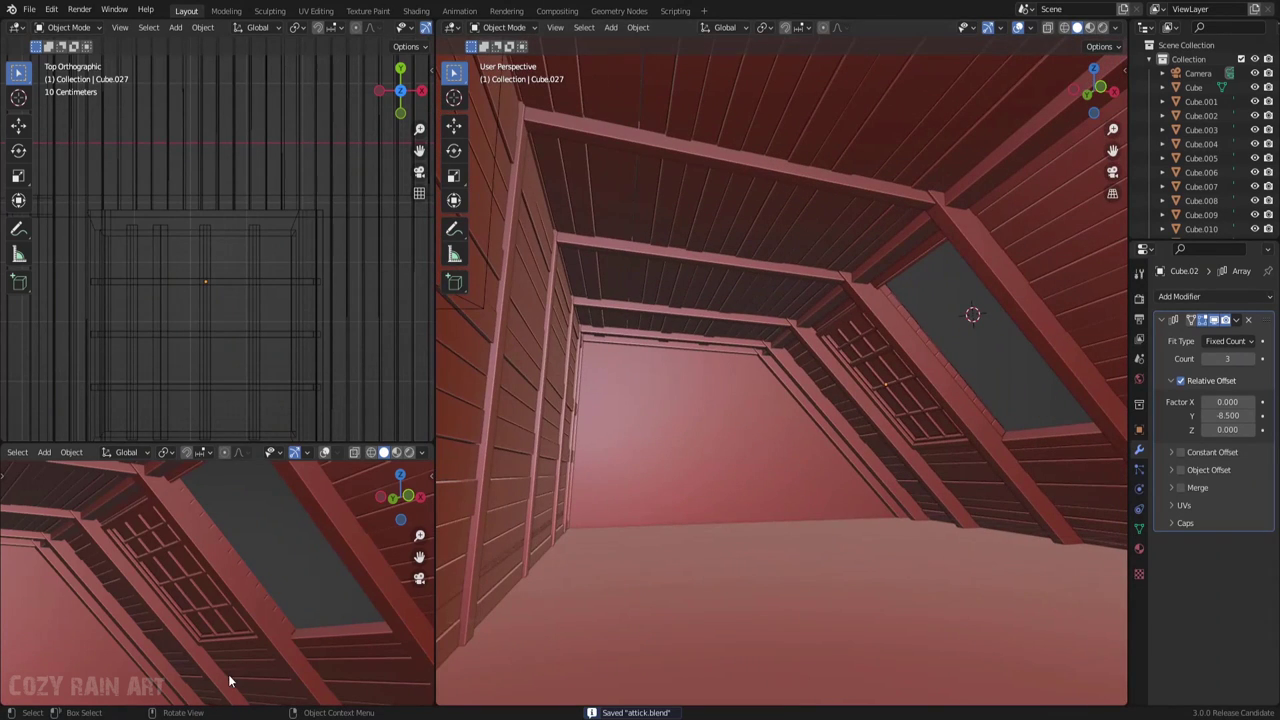
# Shift part of the window frame's mesh along Y in Edit Mode
pyautogui.click(834, 325)
pyautogui.press('ctrl+KP_3')
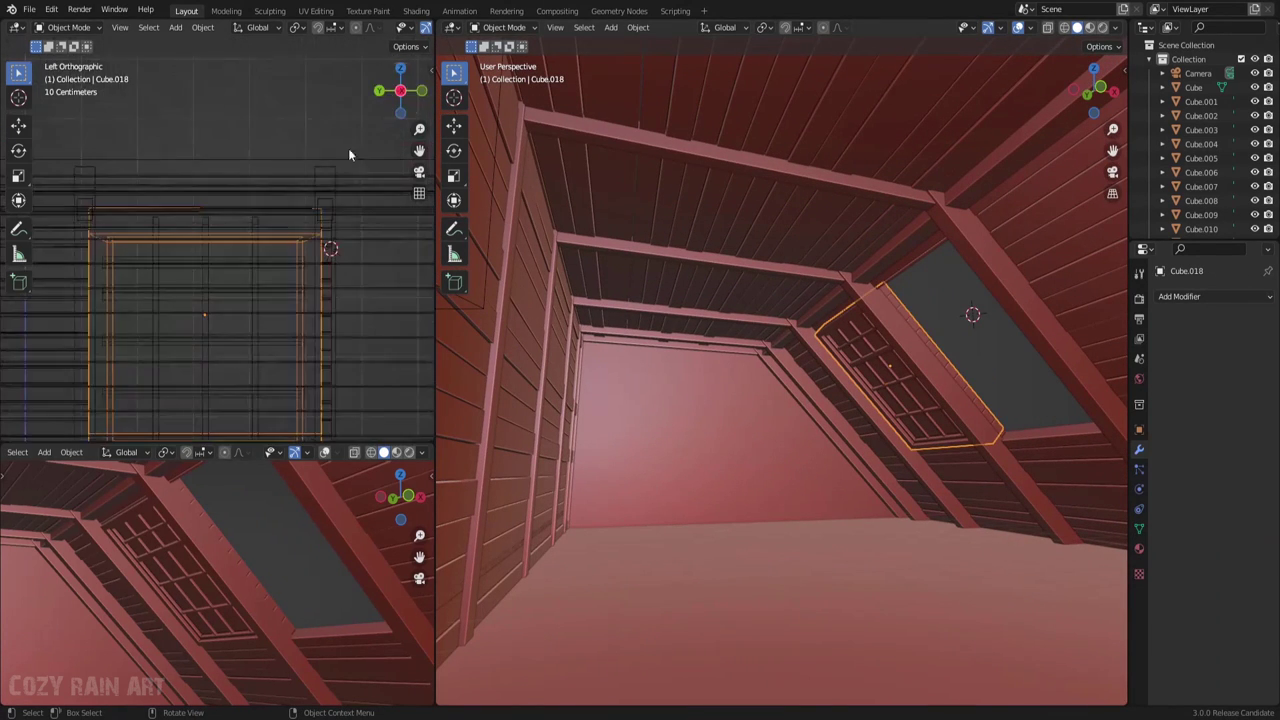
pyautogui.scroll(-3, 365, 123)
pyautogui.press('KP_1')
pyautogui.press('Tab')
pyautogui.scroll(3, 253, 298)
pyautogui.press('g')
pyautogui.press('y')
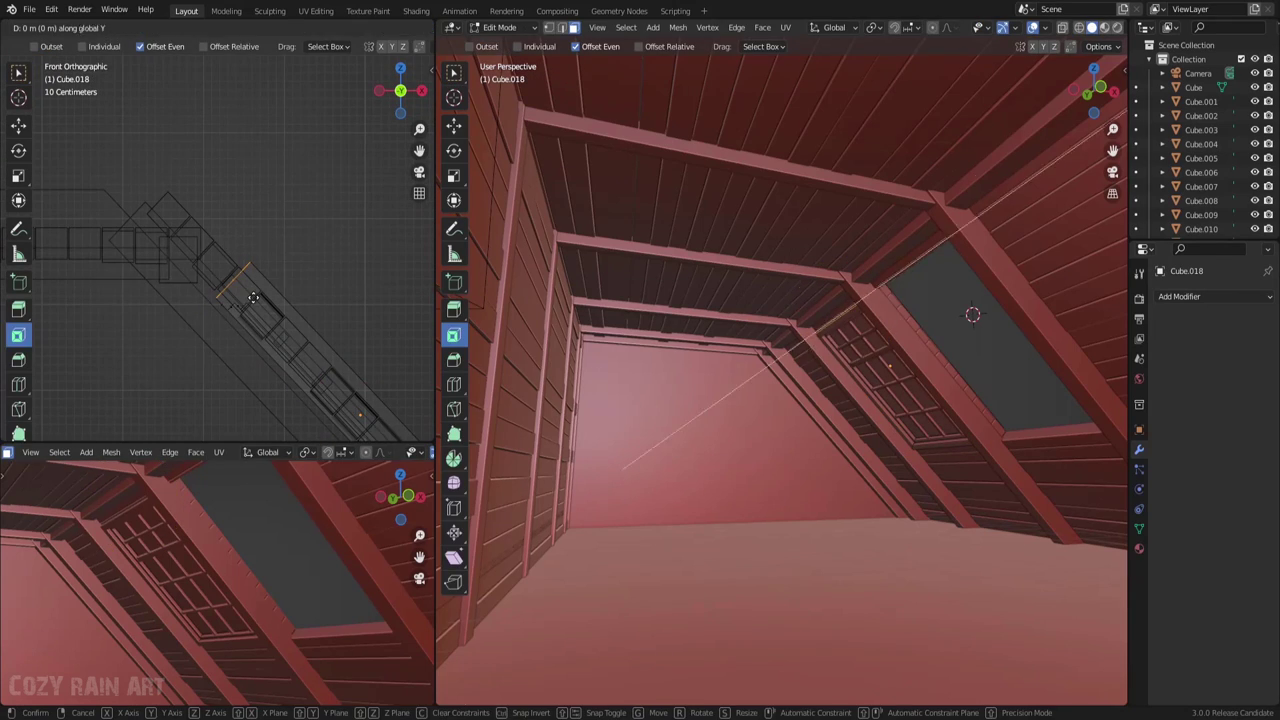
pyautogui.click(235, 274)
pyautogui.press('Tab')
# Save the file and reselect the window frame in top view
pyautogui.press('KP_0')
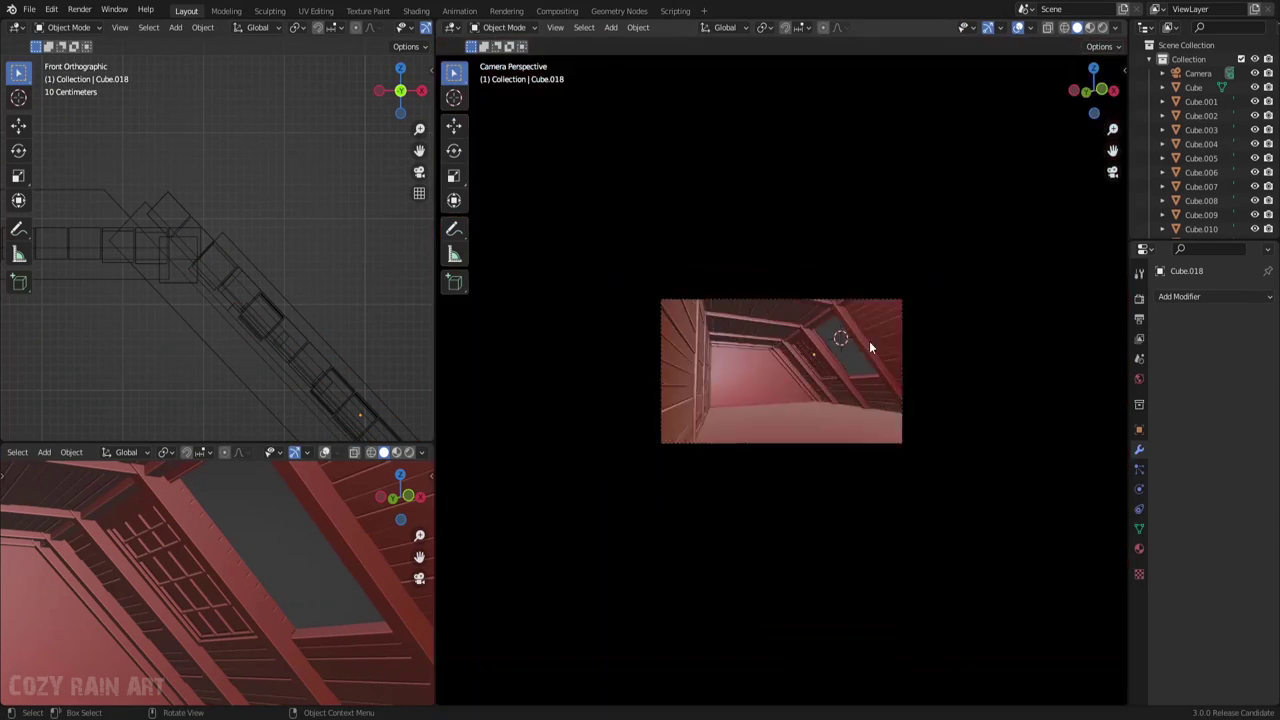
pyautogui.scroll(3, 869, 347)
pyautogui.moveTo(869, 347); pyautogui.dragTo(856, 435, button='middle')
pyautogui.hotkey('ctrl', 's')
pyautogui.press('KP_7')
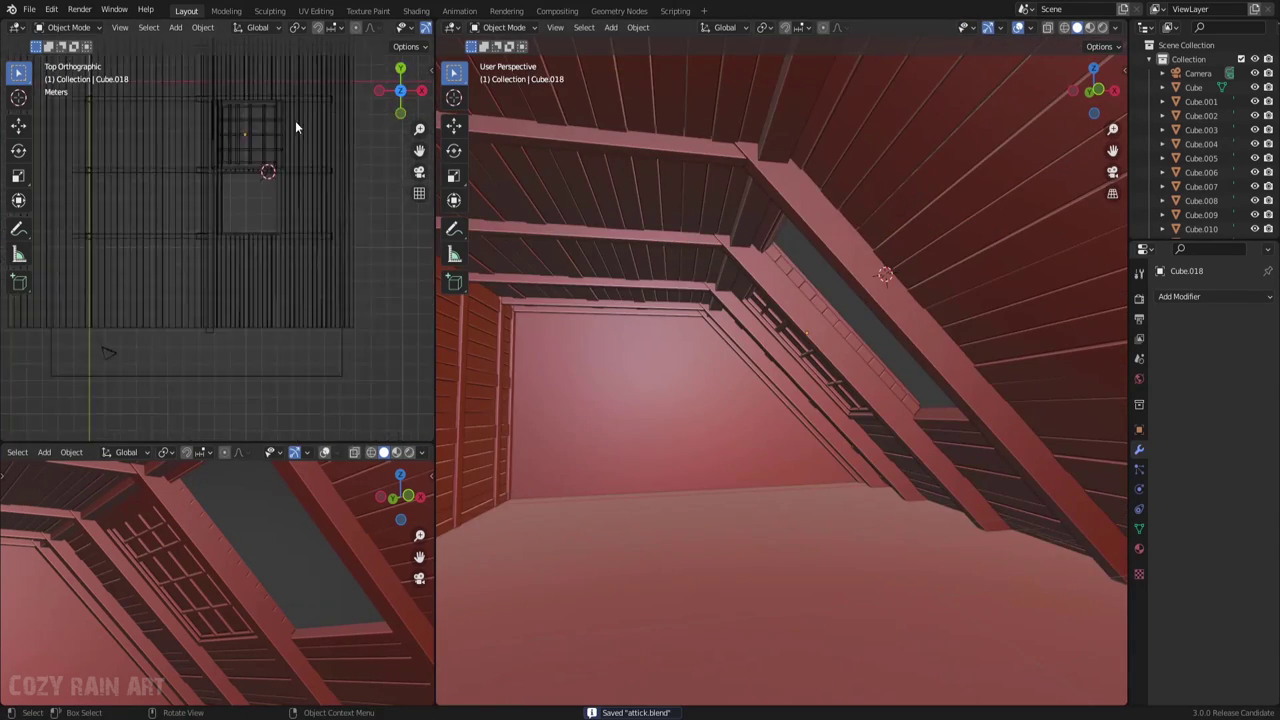
pyautogui.scroll(3, 295, 121)
pyautogui.click(365, 260)
pyautogui.keyDown('shift'); pyautogui.moveTo(365, 258); pyautogui.dragTo(303, 188, button='middle'); pyautogui.keyUp('shift')
# Duplicate the frame and move the copy 4.3121 m along Y into the second skylight
pyautogui.hotkey('shift', 'd')
pyautogui.press('y')
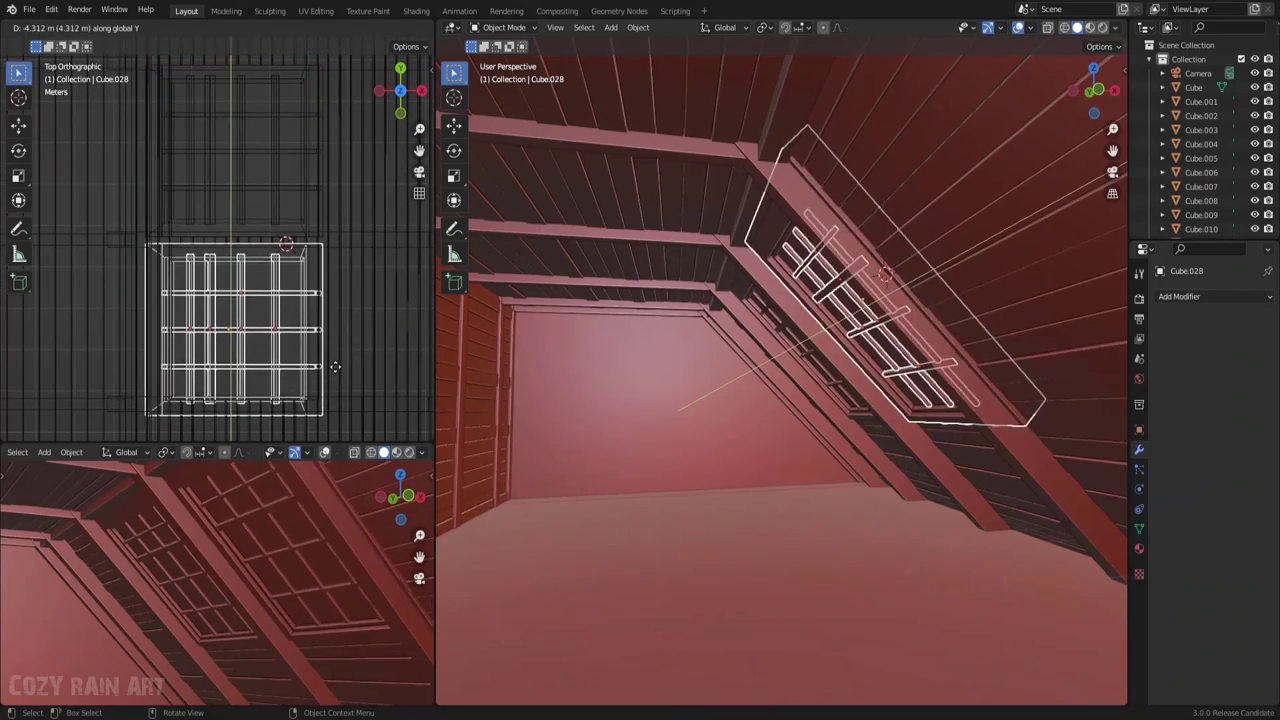
pyautogui.press('Return')
pyautogui.moveTo(880, 250)
pyautogui.mouseDown(button='middle')
pyautogui.moveTo(960, 296)
pyautogui.moveTo(931, 299)
pyautogui.moveTo(954, 329)
pyautogui.mouseUp(button='middle')
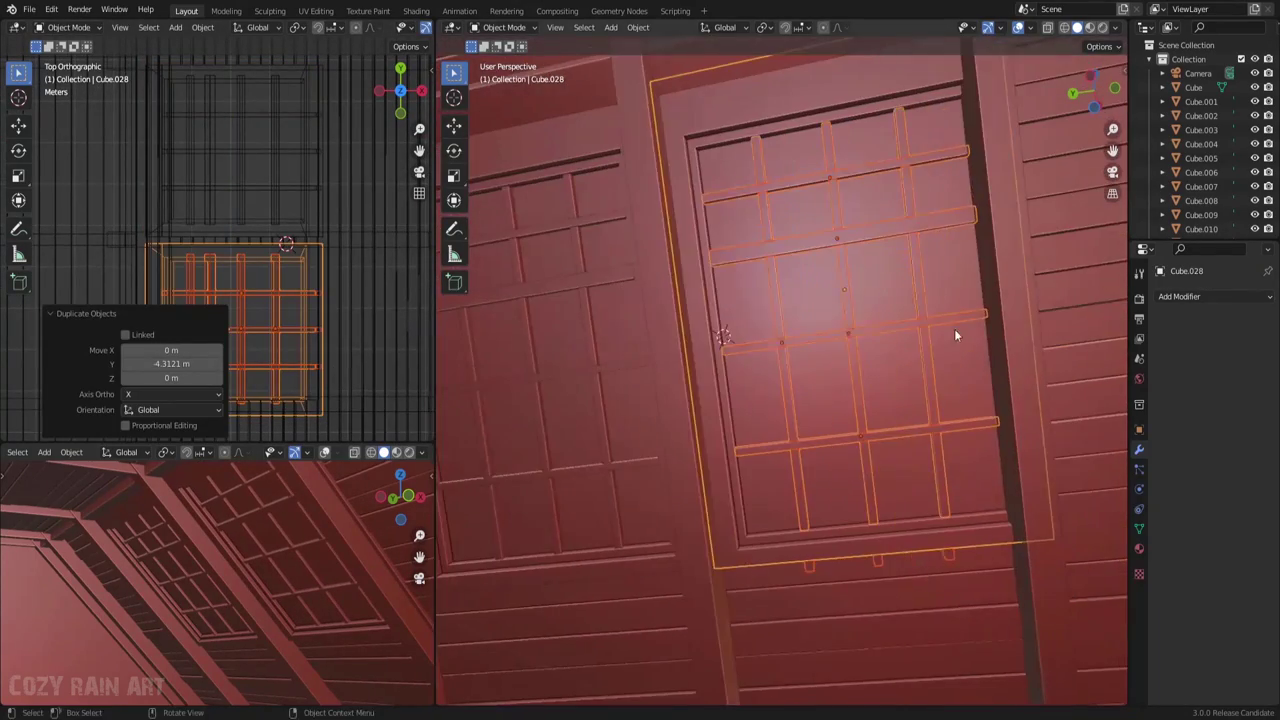
pyautogui.press('g')
pyautogui.press('y')
pyautogui.click(1014, 332)
pyautogui.moveTo(1014, 332)
pyautogui.mouseDown(button='middle')
pyautogui.moveTo(968, 460)
pyautogui.moveTo(710, 282)
pyautogui.moveTo(960, 340)
pyautogui.moveTo(718, 480)
pyautogui.mouseUp(button='middle')
pyautogui.click(968, 460)
# Nudge the roof beam along Y and save
pyautogui.press('g')
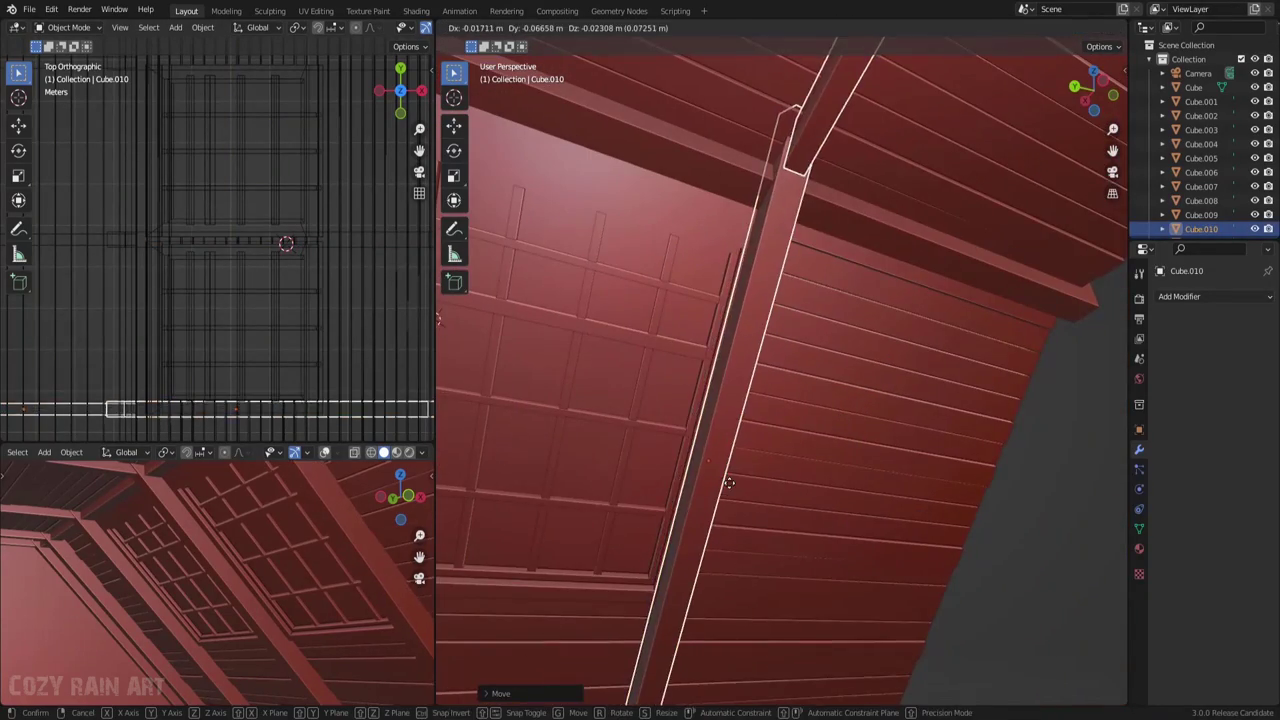
pyautogui.press('y')
pyautogui.click(265, 376)
pyautogui.press('KP_0')
pyautogui.hotkey('ctrl', 's')
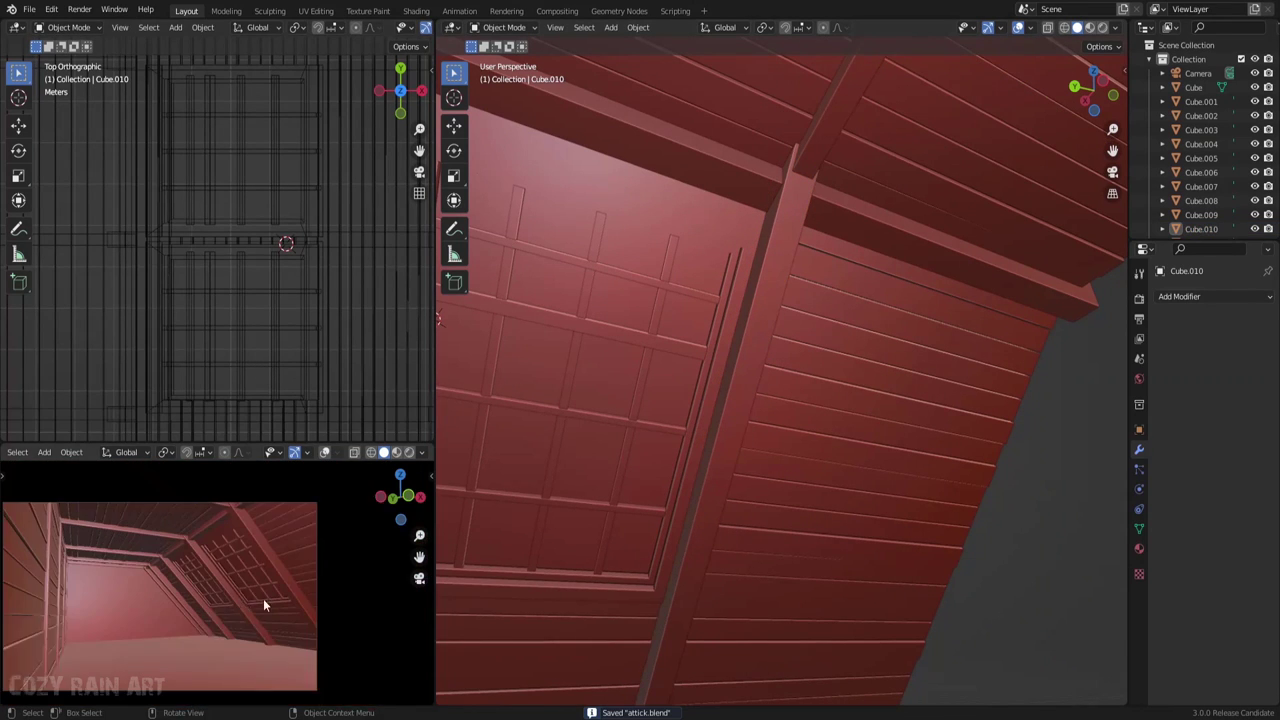
pyautogui.moveTo(911, 461); pyautogui.dragTo(760, 420, button='middle')
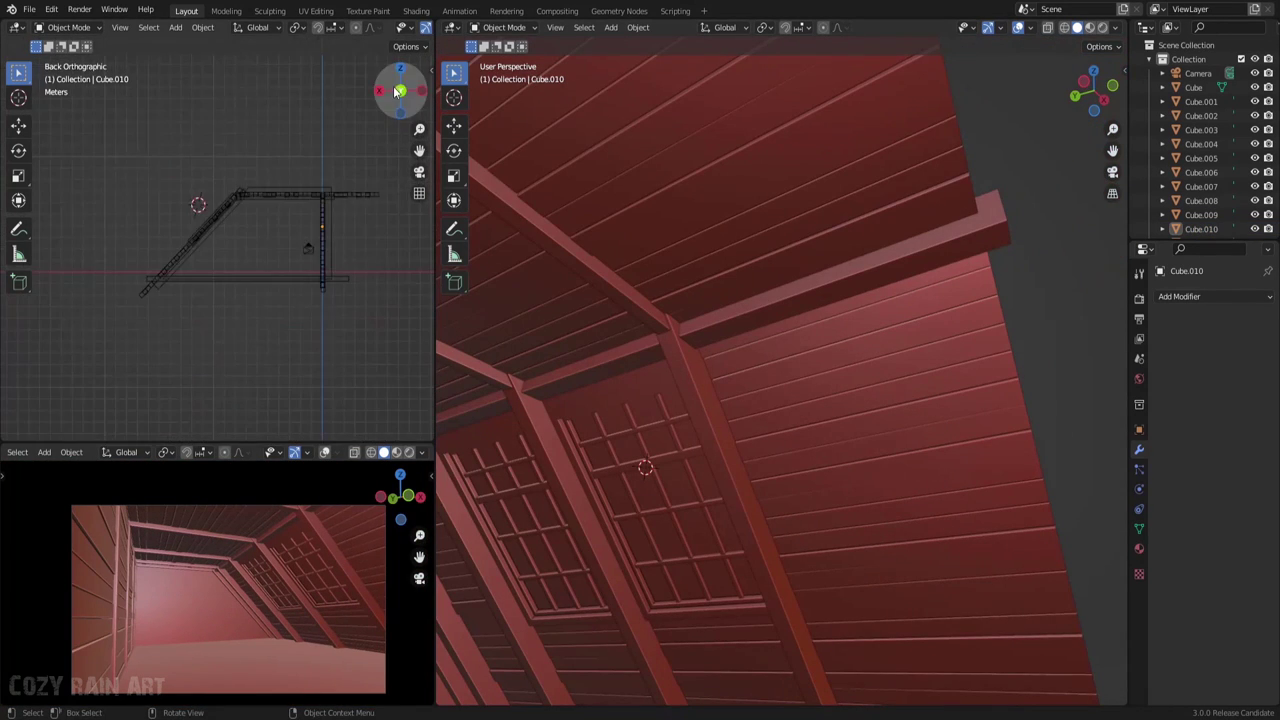
# Lower the camera to Z 1.272 m and tilt it to 99.4° on X
pyautogui.click(166, 284)
pyautogui.press('g')
pyautogui.press('z')
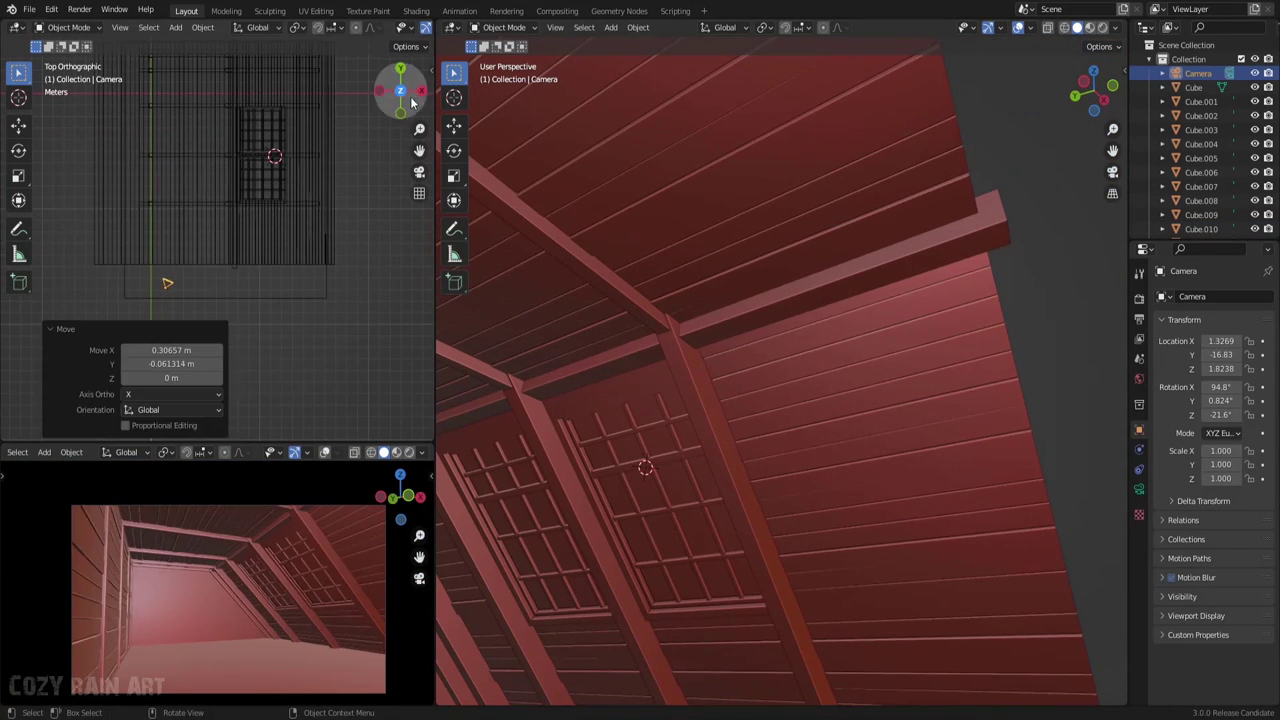
pyautogui.moveTo(194, 296); pyautogui.dragTo(230, 250, button='middle')
pyautogui.press('r')
pyautogui.press('x')
pyautogui.press('x')
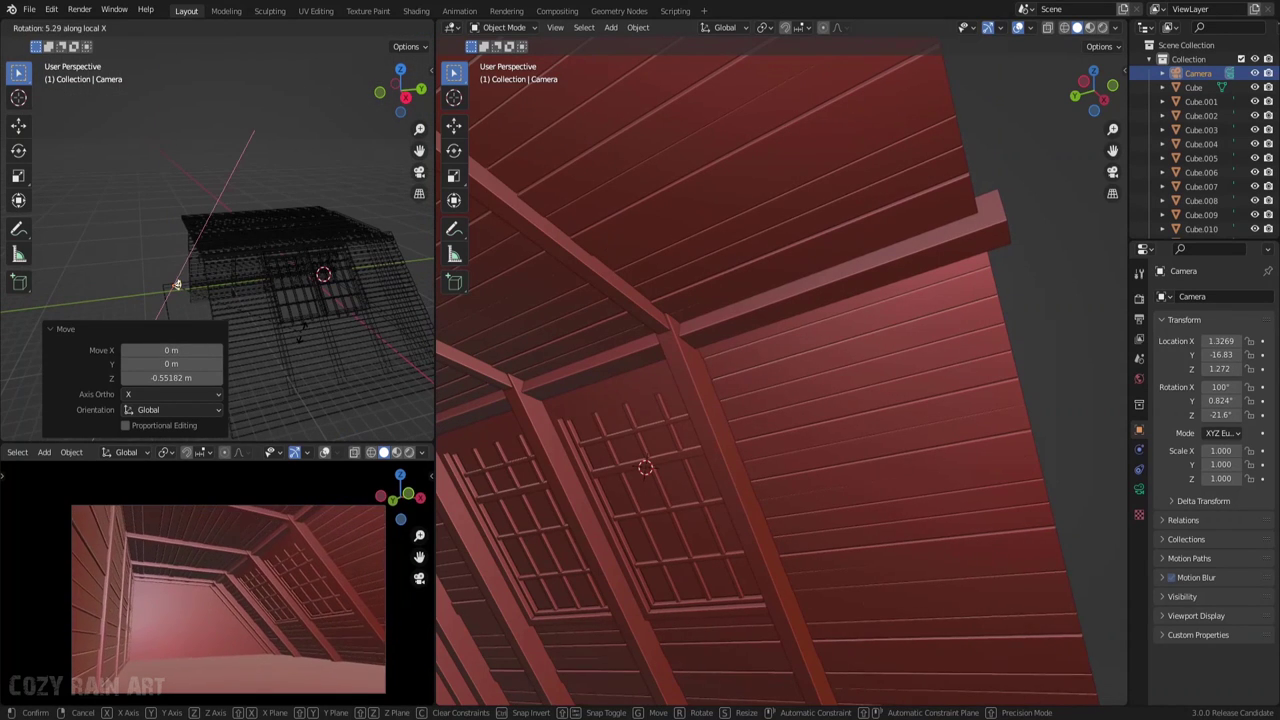
pyautogui.click(323, 539)
pyautogui.keyDown('shift'); pyautogui.moveTo(390, 611); pyautogui.dragTo(275, 685, button='middle'); pyautogui.keyUp('shift')
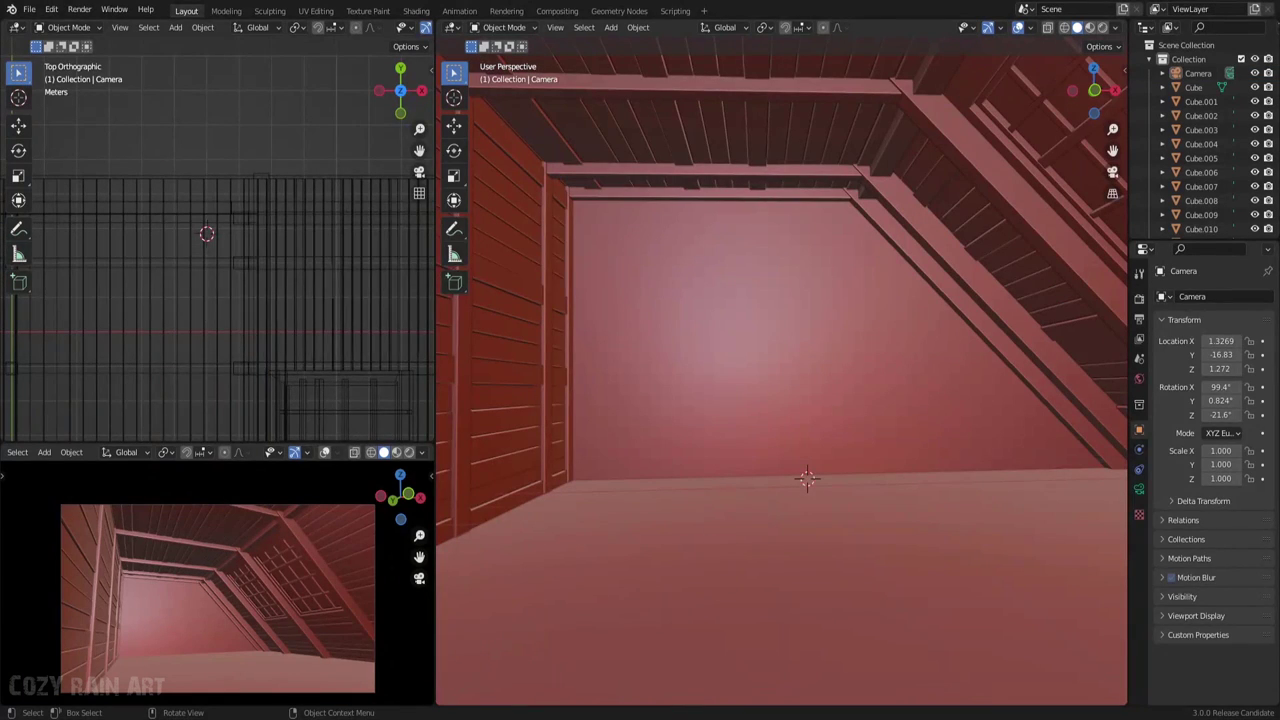
pyautogui.hotkey('shift', 'a')
# Shrink the new cube to about half size, narrow it and shift it along Y
pyautogui.press('s')
pyautogui.click(267, 253)
pyautogui.press('g')
pyautogui.press('y')
pyautogui.click(267, 253)
pyautogui.press('s')
pyautogui.click(264, 265)
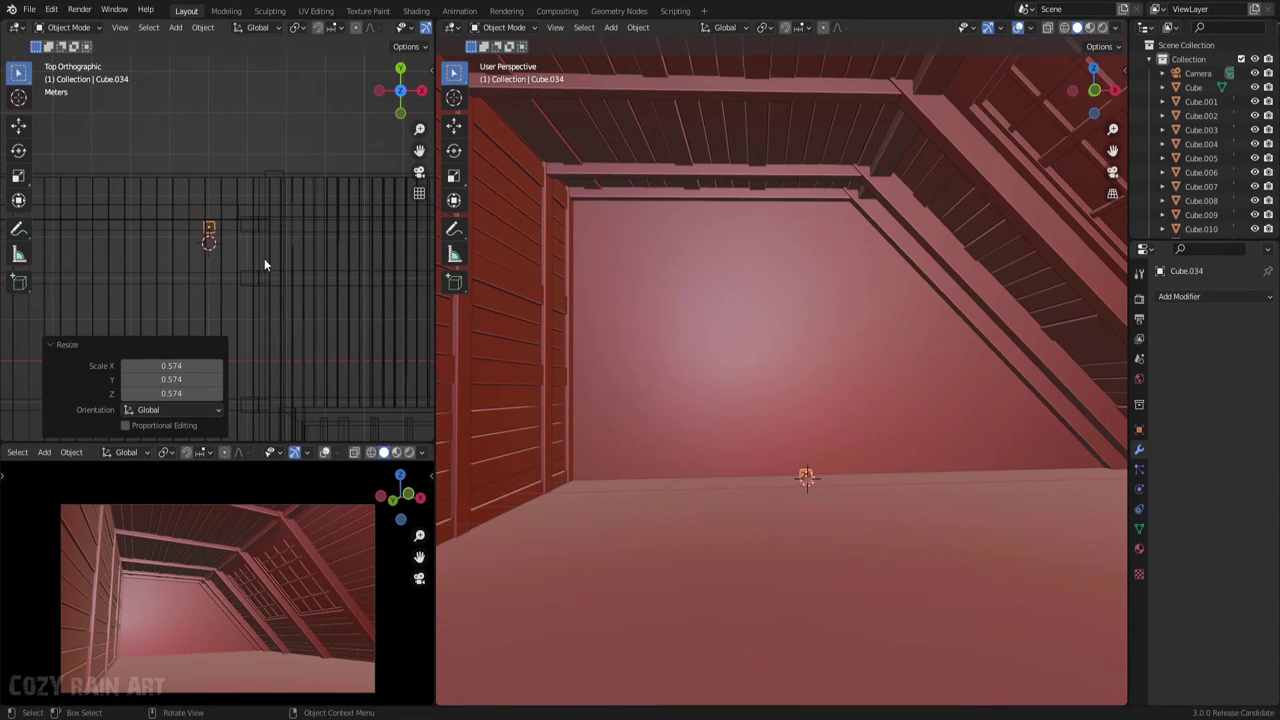
pyautogui.press('g')
pyautogui.press('y')
pyautogui.click(345, 289)
pyautogui.click(307, 268)
# Enter Edit Mode on the post and add two loop cuts
pyautogui.press('KP_Decimal')
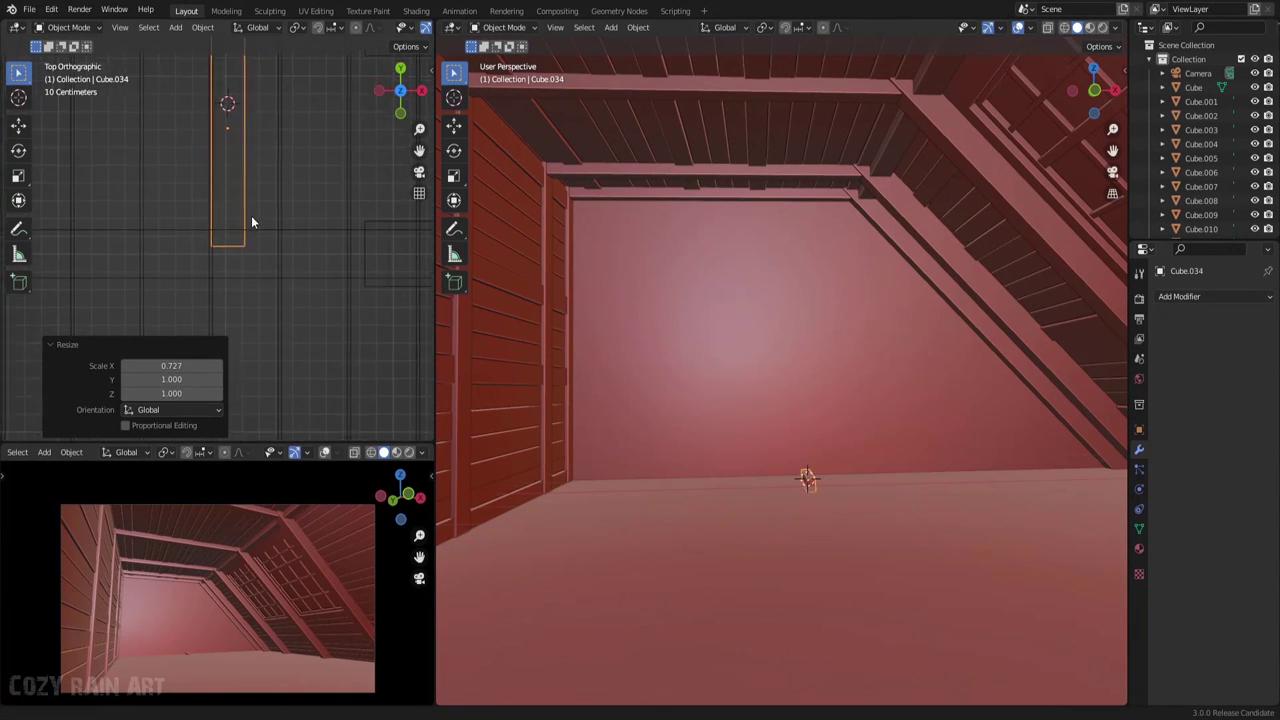
pyautogui.press('Tab')
pyautogui.hotkey('ctrl', 'r')
pyautogui.scroll(1, 228, 150)
pyautogui.click(228, 150)
pyautogui.click(114, 38)
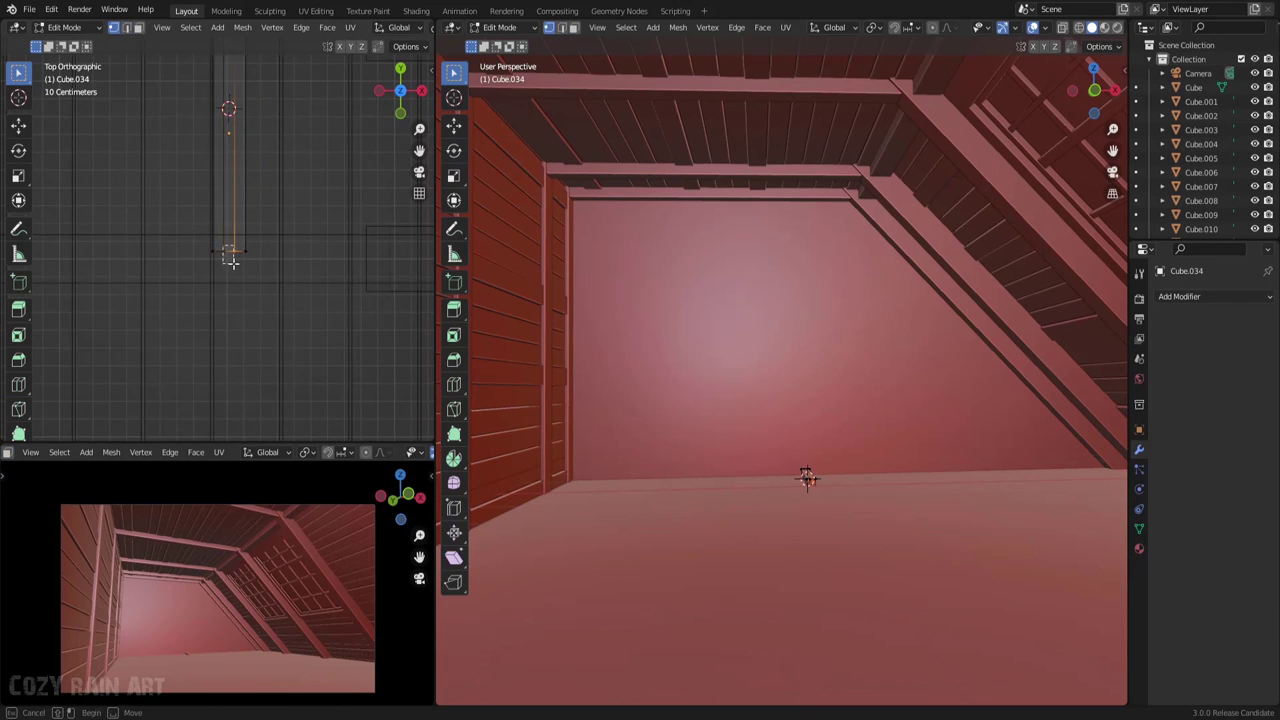
pyautogui.press('a')
# Widen the post strip along X and extrude it twice into a stepped extension
pyautogui.press('KP_Decimal')
pyautogui.press('s')
pyautogui.press('x')
pyautogui.click(288, 290)
pyautogui.scroll(2, 288, 290)
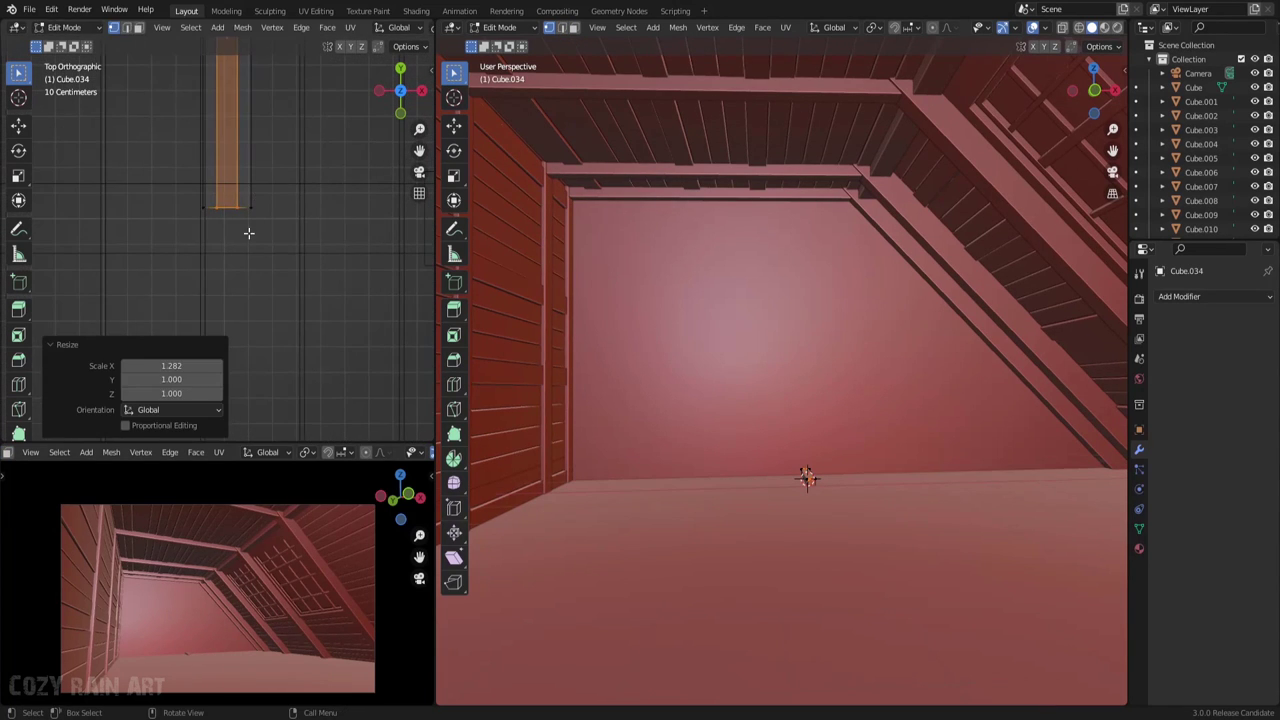
pyautogui.press('e')
pyautogui.click(229, 214)
pyautogui.press('e')
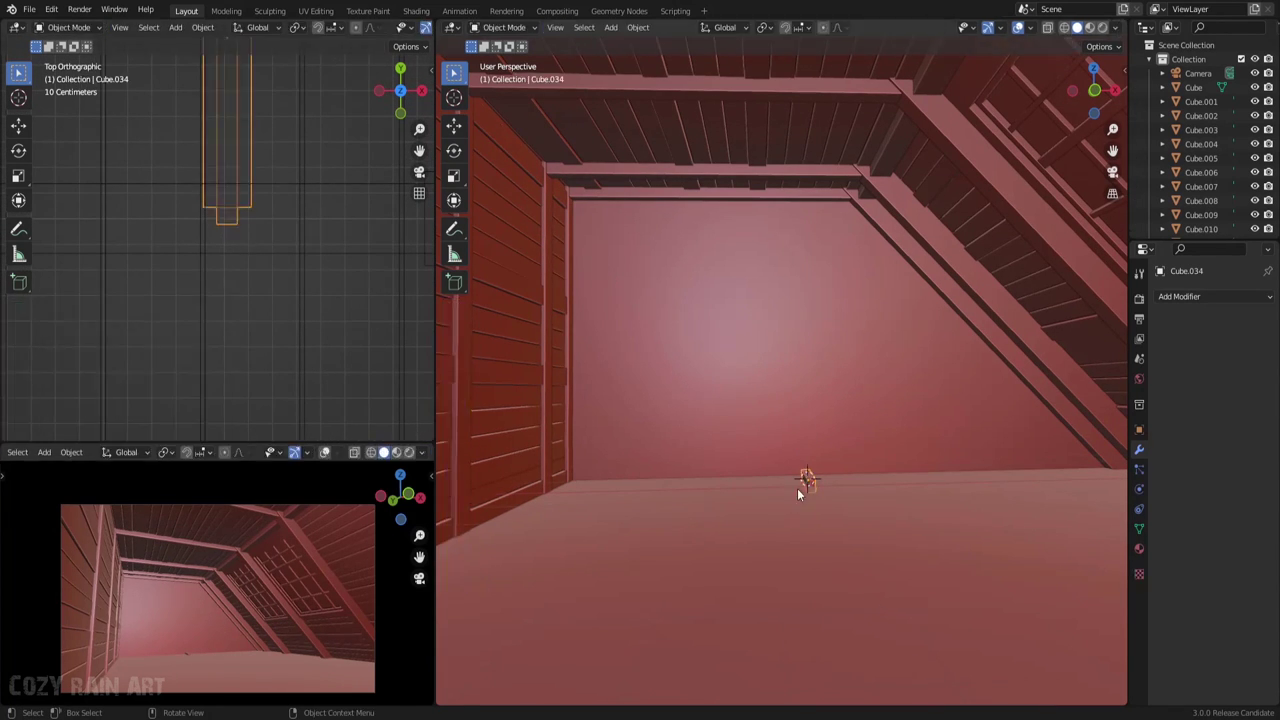
pyautogui.click(263, 263)
pyautogui.scroll(2, 263, 263)
# Bevel the post's edges and extrude it upward in the front view
pyautogui.click(28, 360)
pyautogui.moveTo(240, 320); pyautogui.dragTo(246, 348)
pyautogui.scroll(-3, 246, 300)
pyautogui.hotkey('ctrl', 's')
pyautogui.press('KP_1')
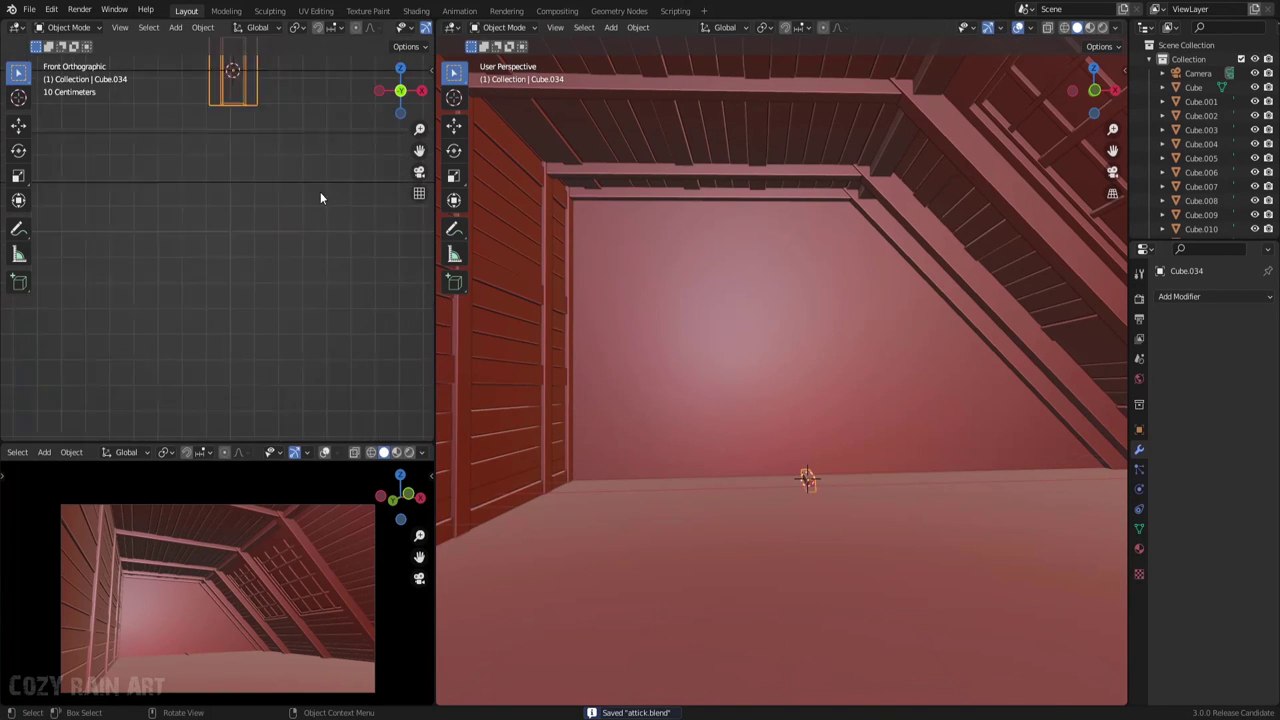
pyautogui.scroll(3, 222, 214)
pyautogui.scroll(-3, 222, 214)
pyautogui.press('e')
pyautogui.press('Return')
# Move the vertical post along X into place on the back wall
pyautogui.press('Tab')
pyautogui.click(128, 521)
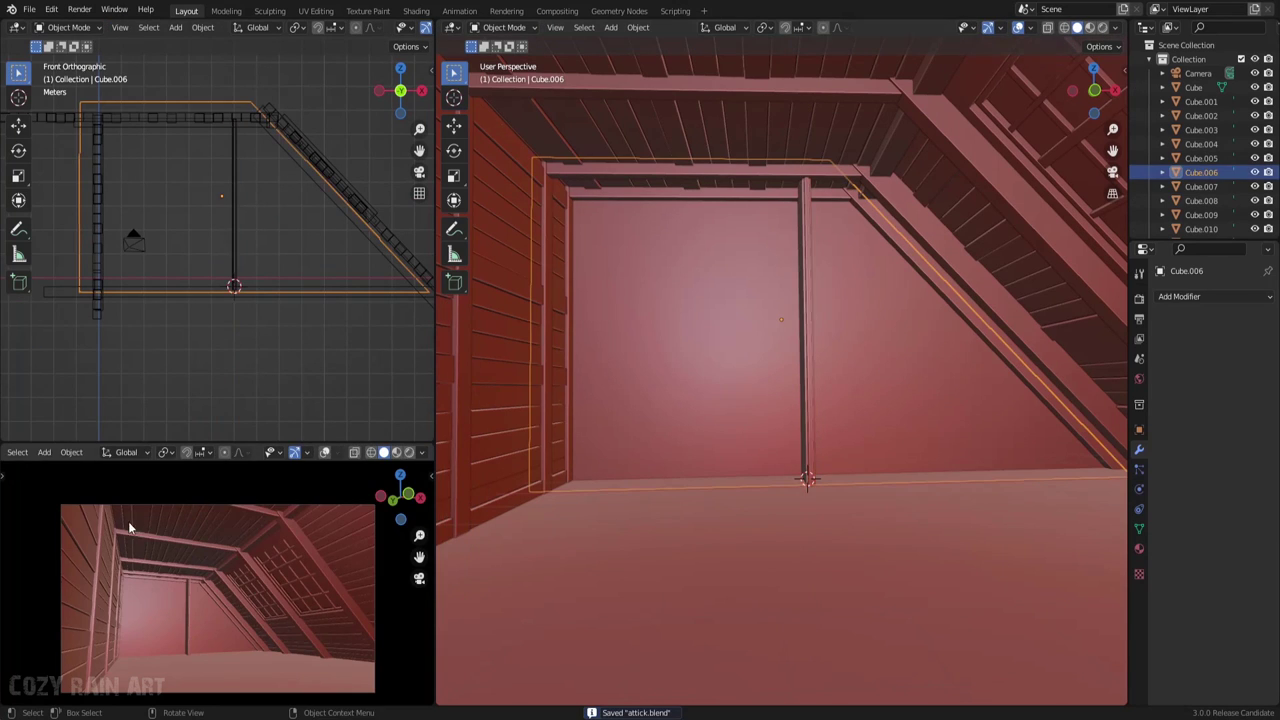
pyautogui.scroll(2, 234, 590)
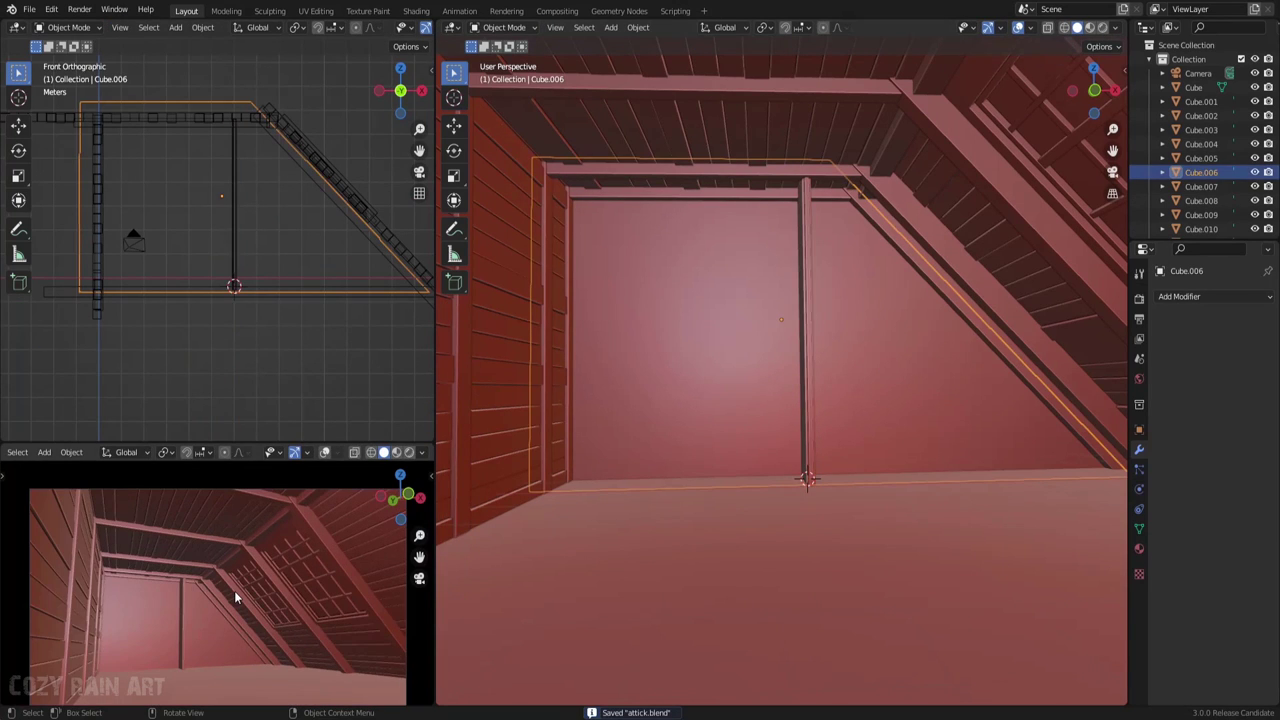
pyautogui.click(234, 285)
pyautogui.scroll(3, 207, 288)
pyautogui.press('g')
pyautogui.press('x')
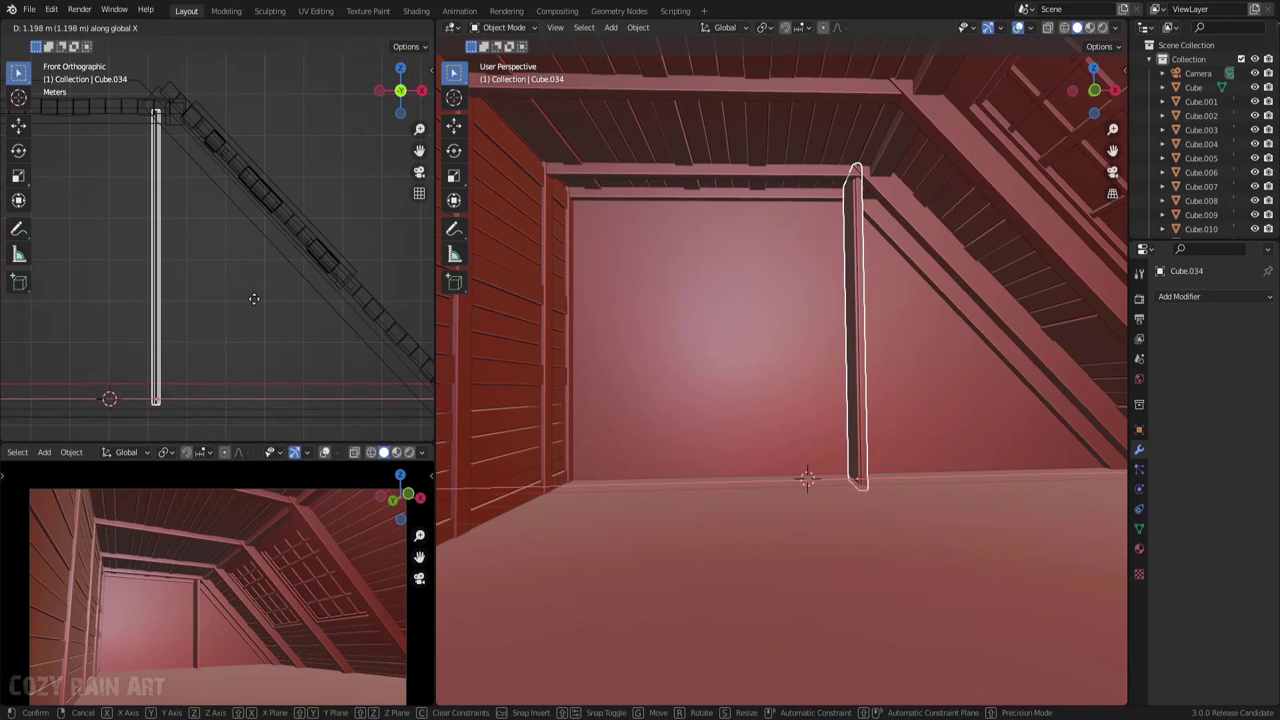
pyautogui.click(262, 300)
pyautogui.scroll(-2, 244, 312)
# Duplicate the post further left along X, save, and copy the left-of-centre post
pyautogui.hotkey('shift', 'd')
pyautogui.press('x')
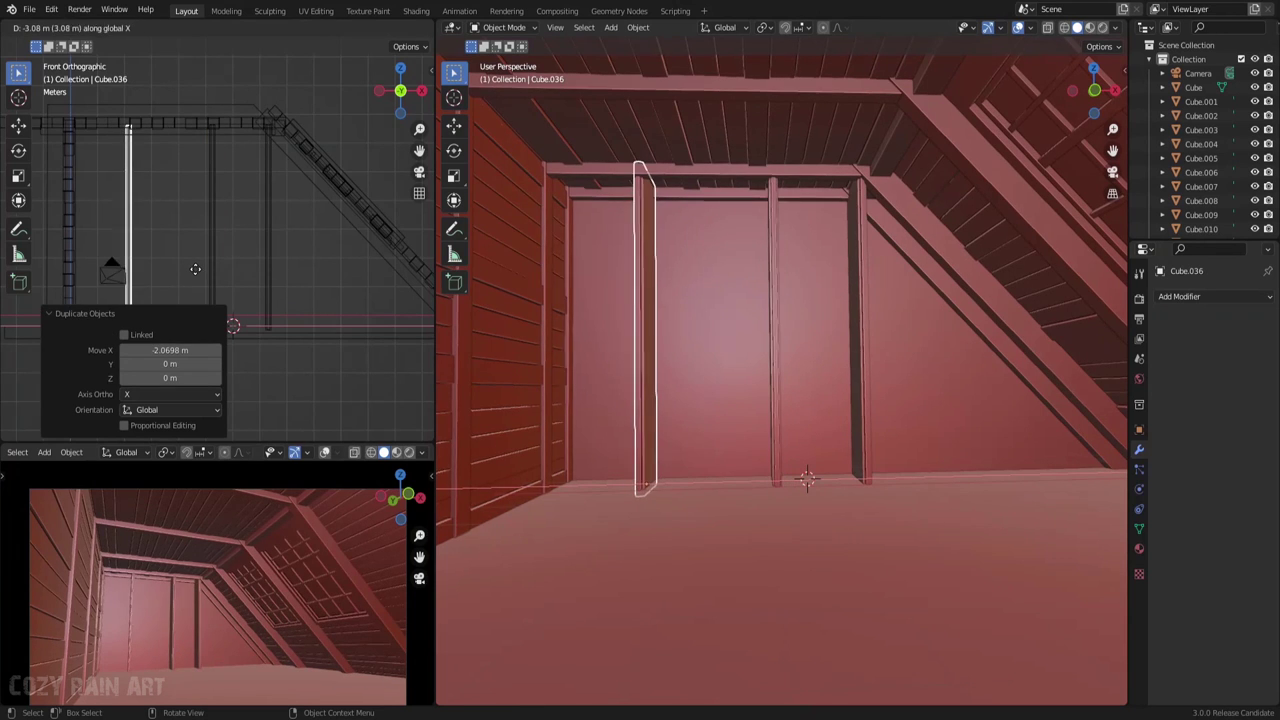
pyautogui.click(191, 345)
pyautogui.hotkey('ctrl', 's')
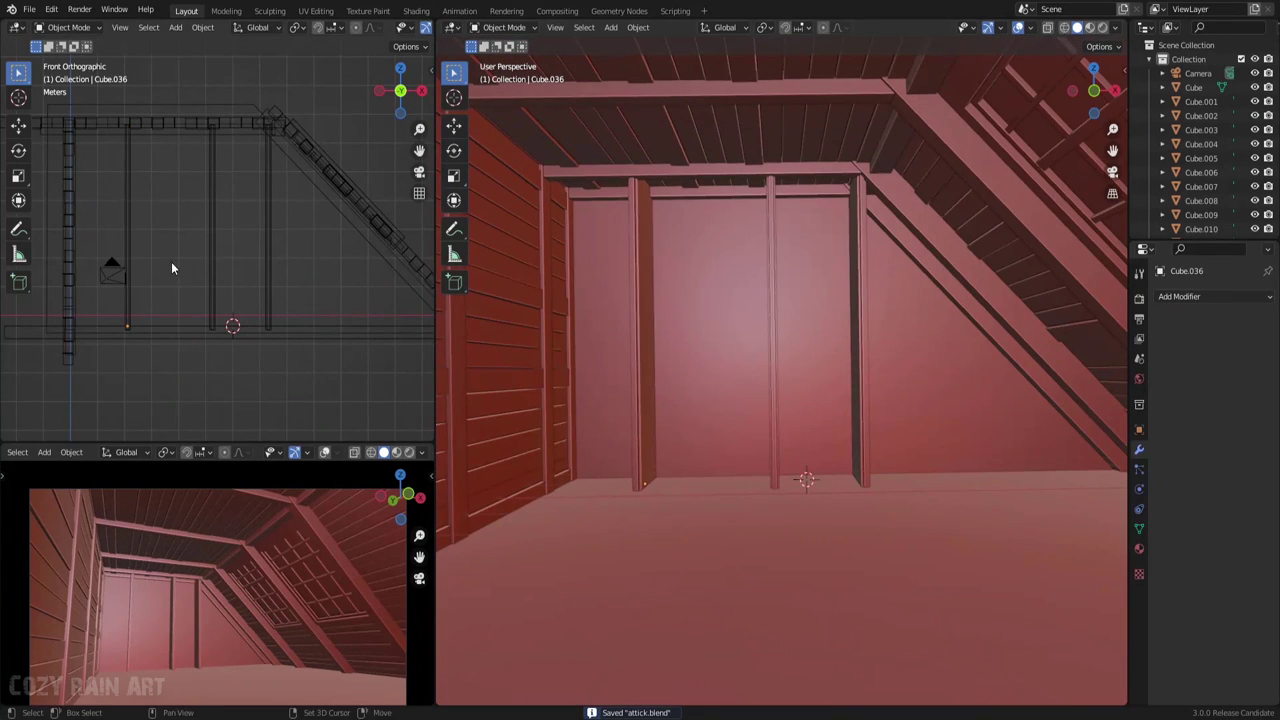
pyautogui.click(139, 230)
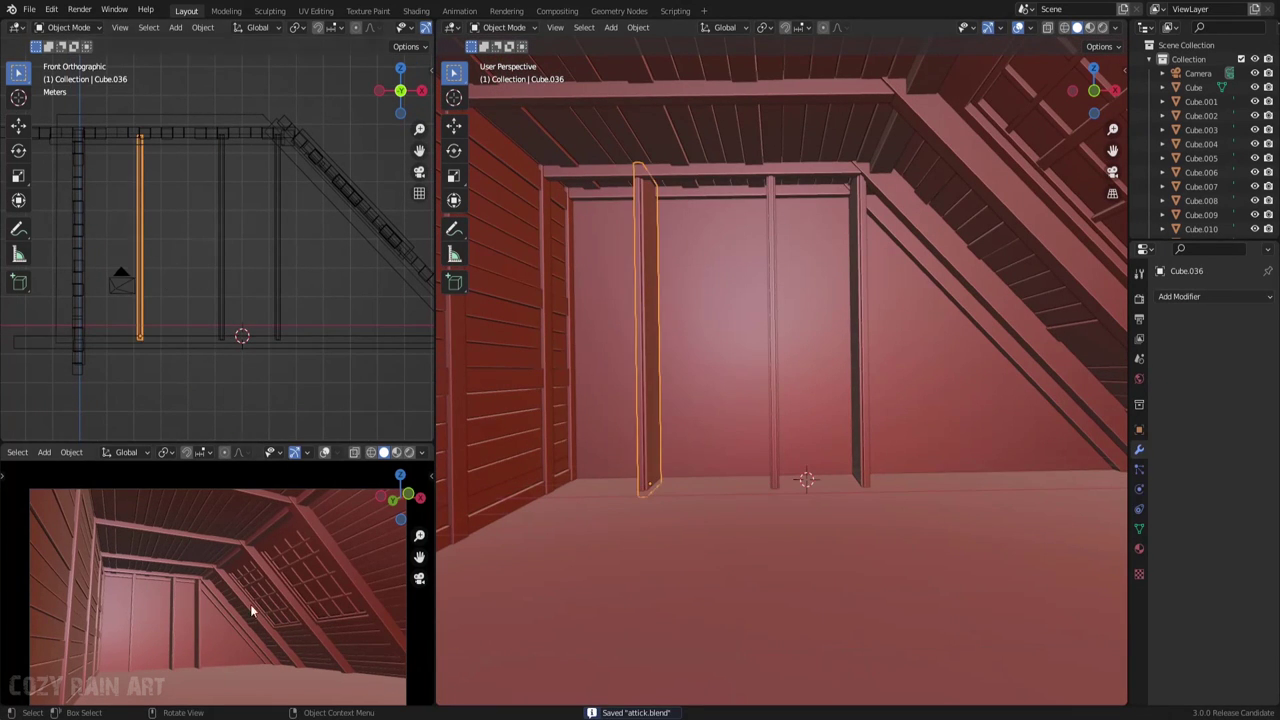
pyautogui.scroll(-2, 243, 569)
pyautogui.hotkey('shift', 'd')
# Rotate the copied post 90° to lie flat and lower it to mid-height
pyautogui.write('r90')
pyautogui.press('Return')
pyautogui.press('g')
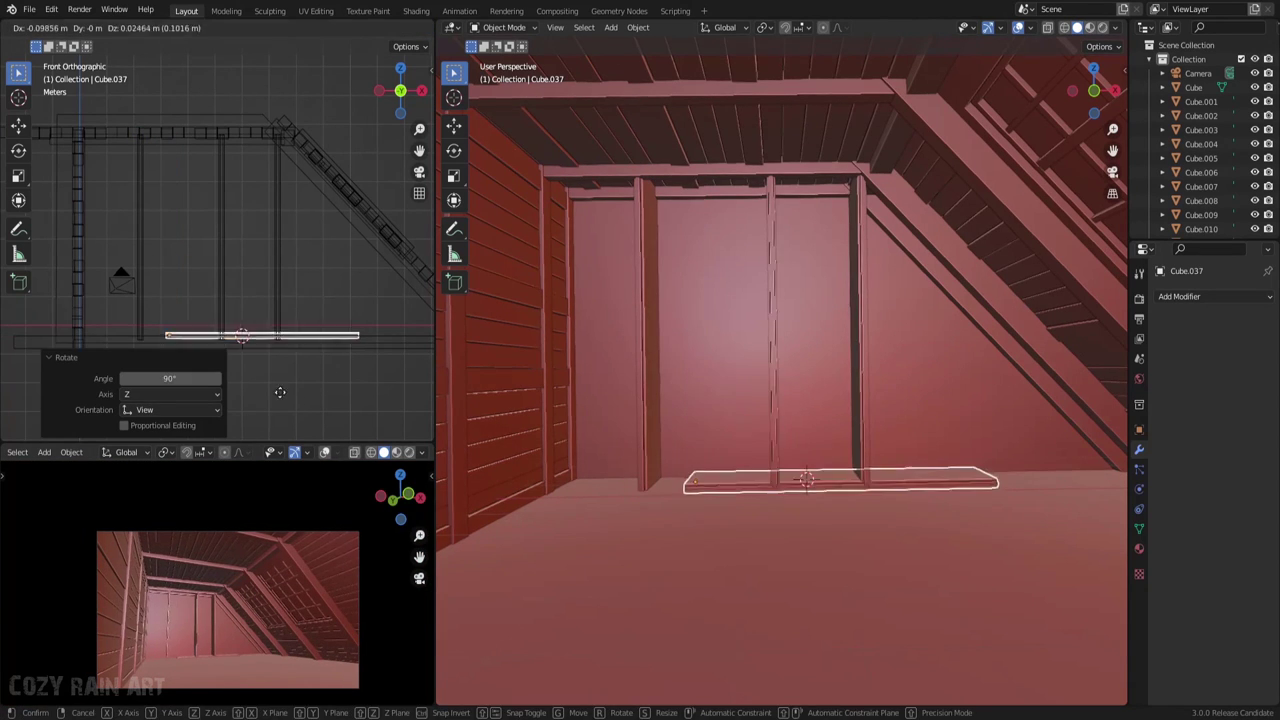
pyautogui.press('Return')
pyautogui.moveTo(732, 375)
pyautogui.mouseDown(button='middle')
pyautogui.moveTo(718, 538)
pyautogui.moveTo(700, 505)
pyautogui.mouseUp(button='middle')
pyautogui.press('g')
pyautogui.click(270, 292)
pyautogui.press('g')
pyautogui.click(265, 298)
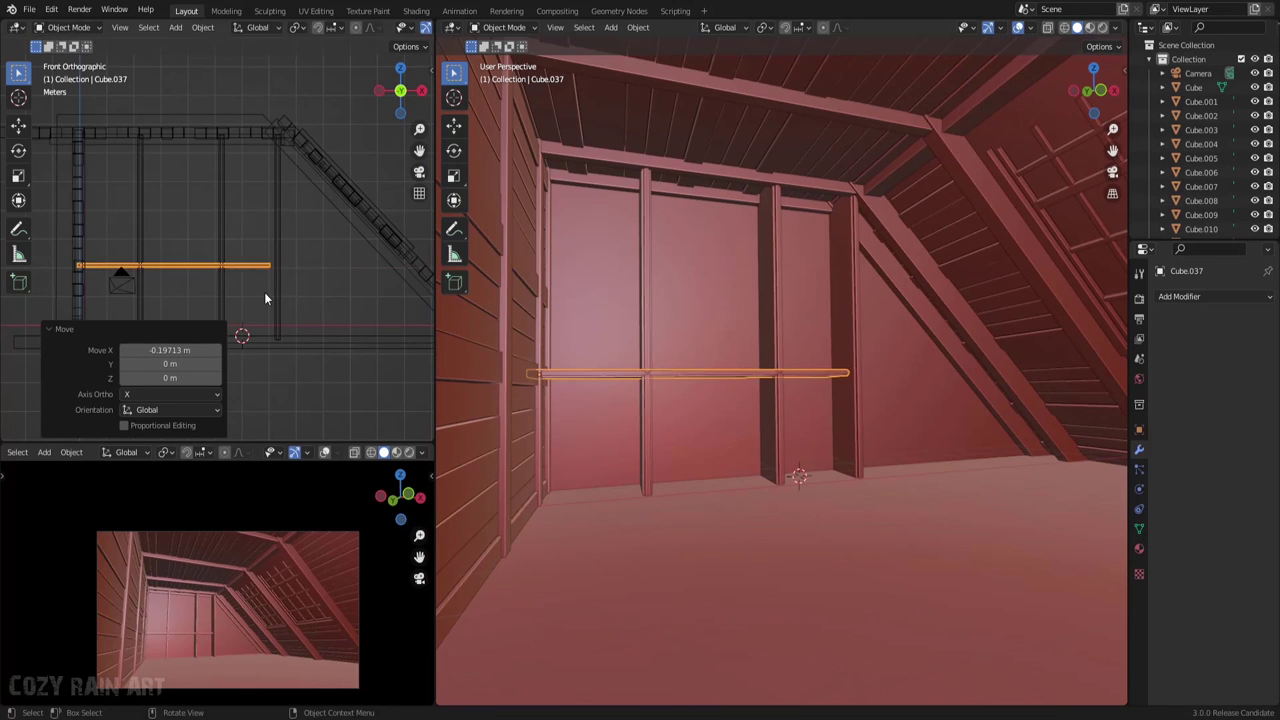
pyautogui.press('g')
pyautogui.press('z')
pyautogui.click(263, 284)
# Stretch the mid-height beam's right end along X out to the rafter
pyautogui.press('s')
pyautogui.press('x')
pyautogui.click(337, 257)
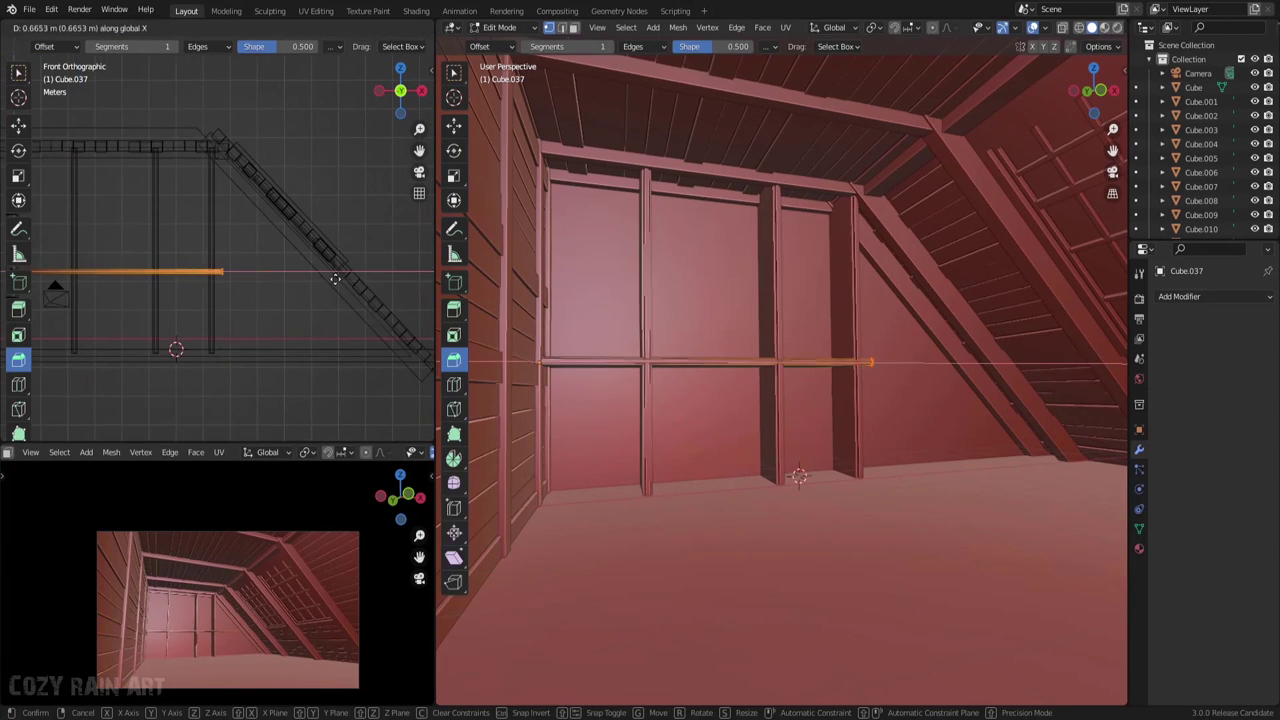
pyautogui.hotkey('ctrl', 's')
pyautogui.scroll(5, 288, 560)
pyautogui.scroll(-4, 291, 598)
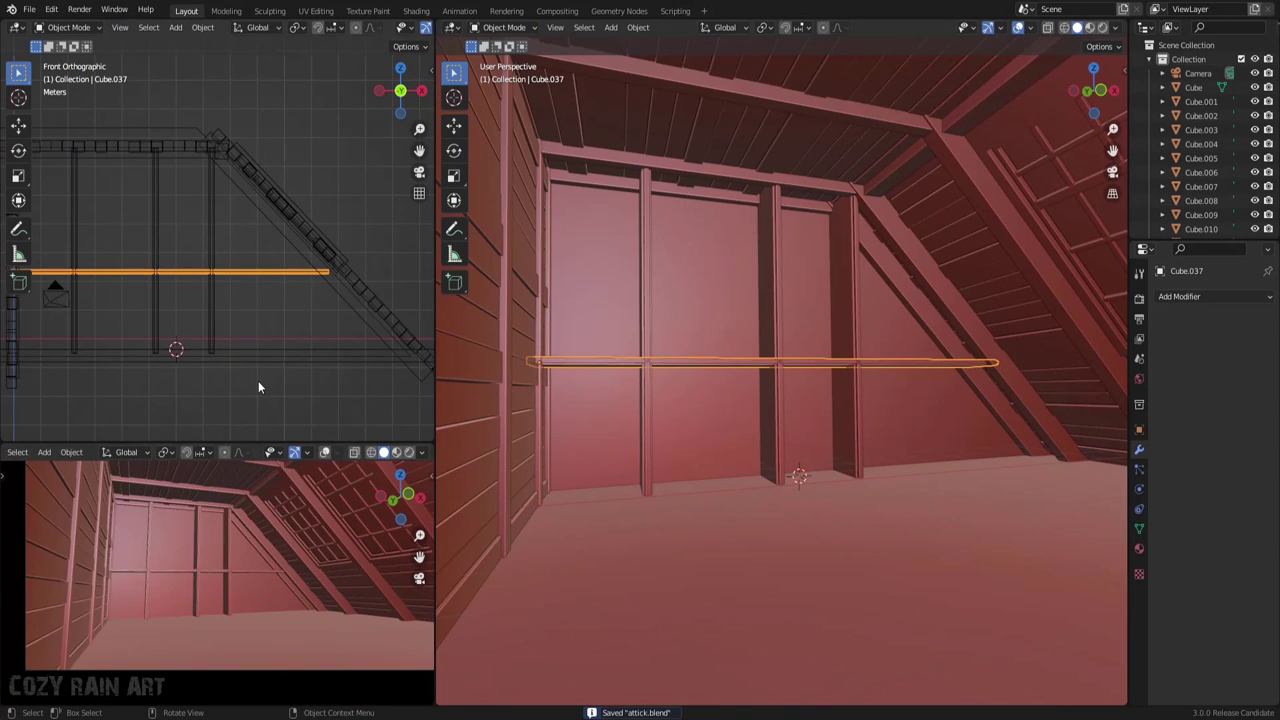
# Copy the beam down to the floor and make this base board taller along Z
pyautogui.hotkey('shift', 'd')
pyautogui.press('z')
pyautogui.press('Return')
pyautogui.press('s')
pyautogui.press('z')
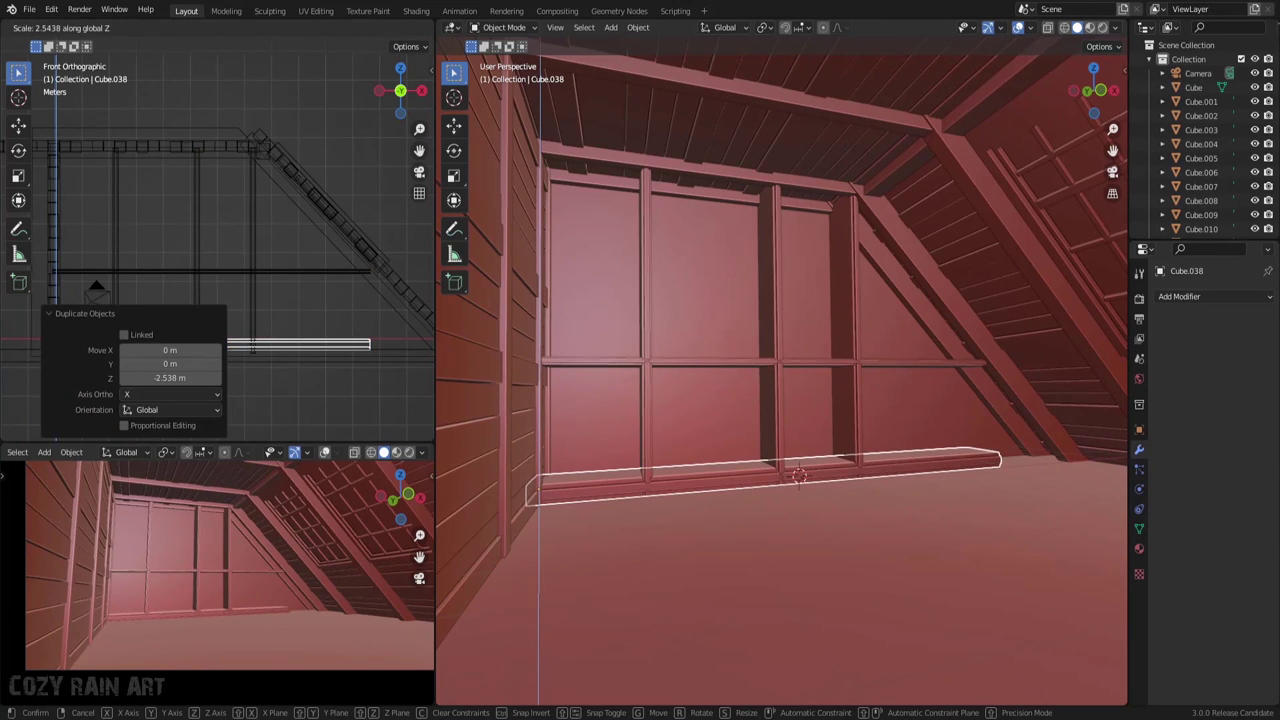
pyautogui.press('Return')
# Check the base board from the side, save, and stretch it along X across the wall
pyautogui.press('ctrl+KP_3')
pyautogui.scroll(2, 310, 281)
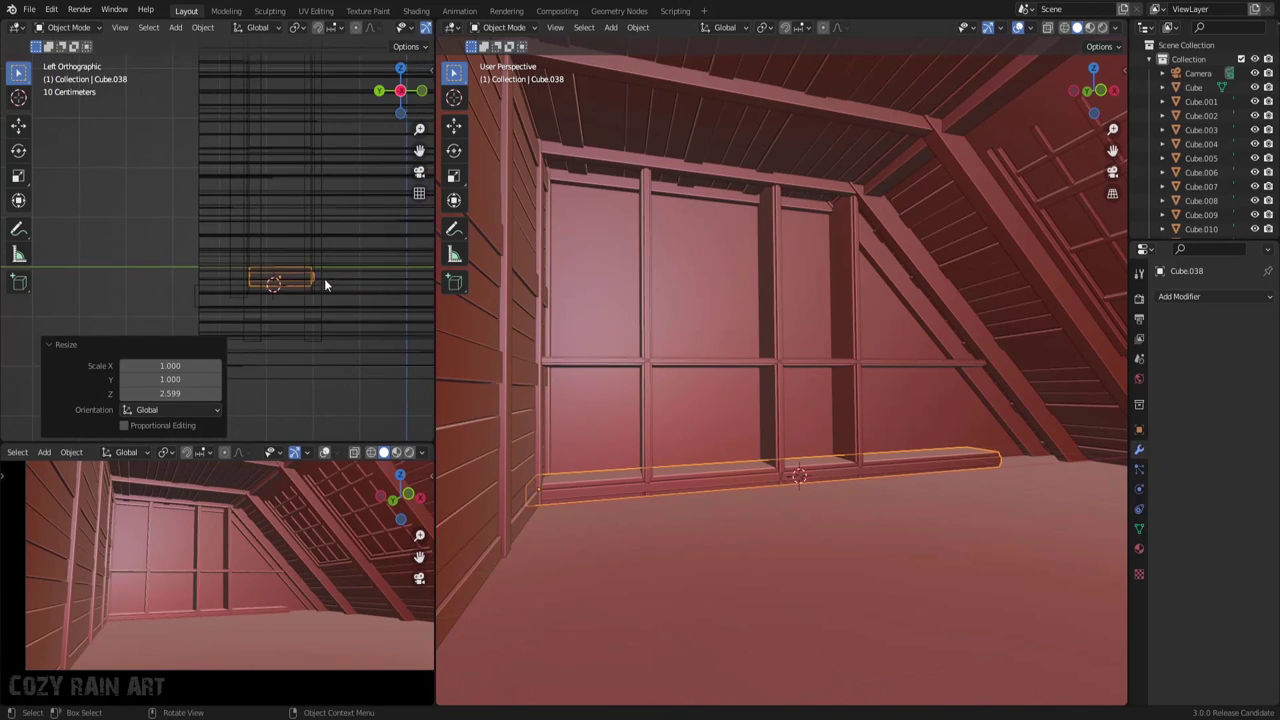
pyautogui.hotkey('ctrl', 's')
pyautogui.scroll(-2, 308, 414)
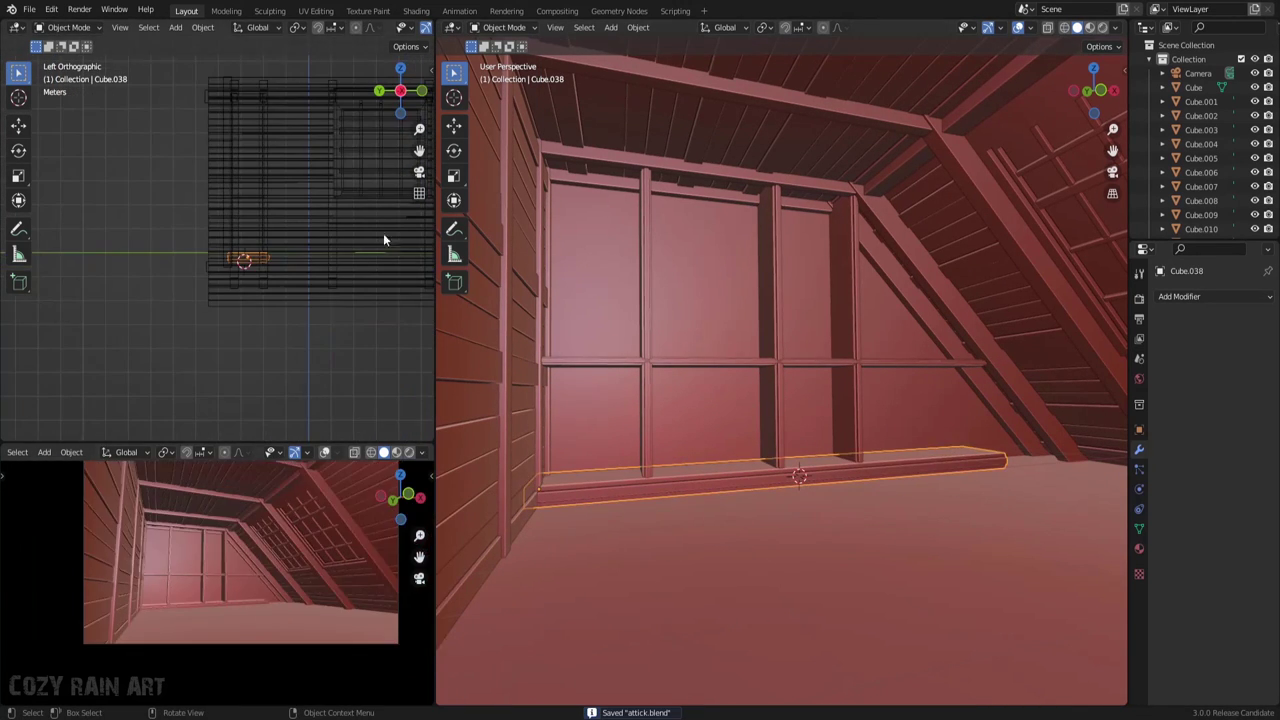
pyautogui.press('KP_1')
pyautogui.press('s')
pyautogui.press('x')
pyautogui.press('Return')
# Duplicate the mid-height beam up near the top of the frame and save
pyautogui.hotkey('alt', 'a')
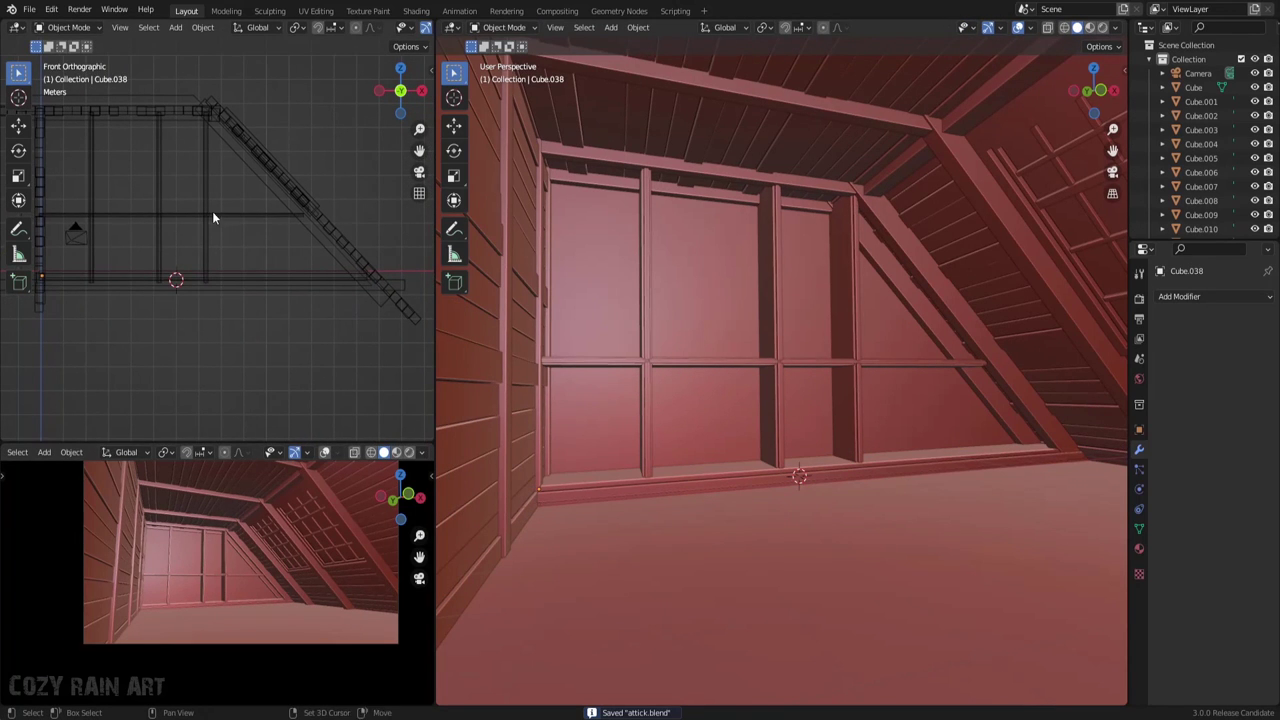
pyautogui.click(213, 214)
pyautogui.keyDown('shift'); pyautogui.moveTo(213, 214); pyautogui.dragTo(271, 262, button='middle'); pyautogui.keyUp('shift')
pyautogui.hotkey('shift', 'd')
pyautogui.press('z')
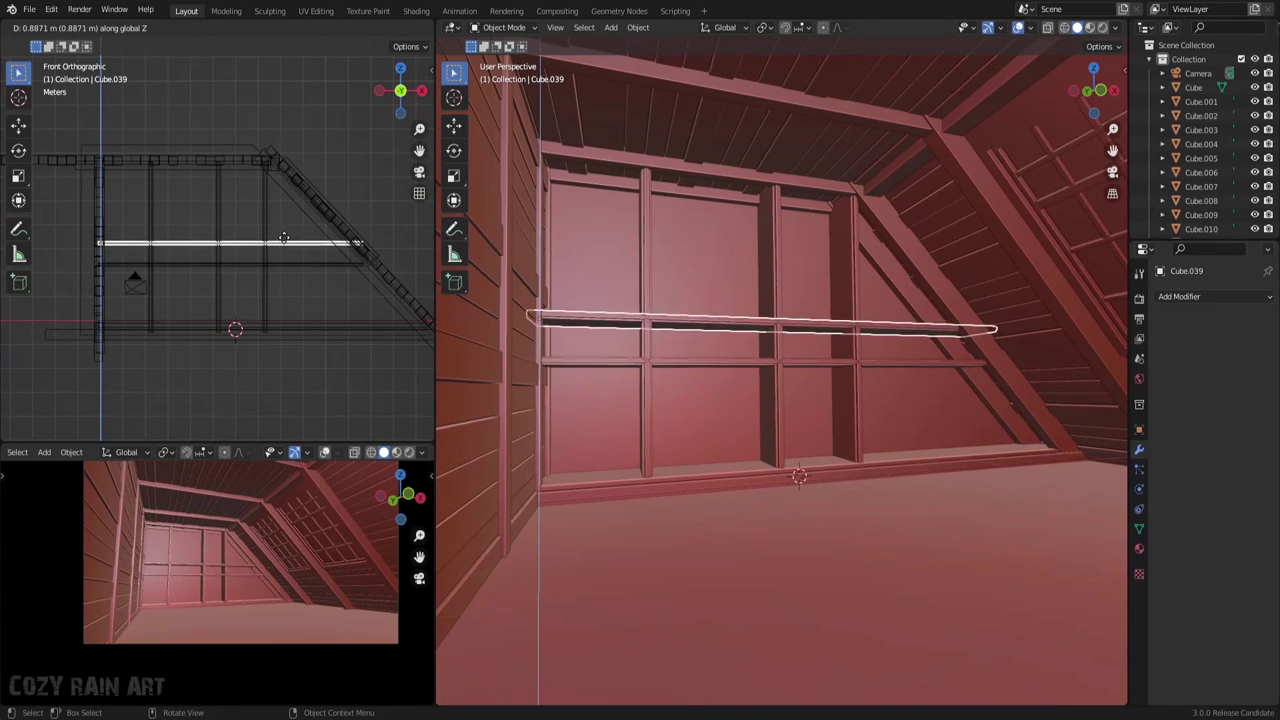
pyautogui.click(288, 228)
pyautogui.press('g')
pyautogui.press('z')
pyautogui.click(294, 256)
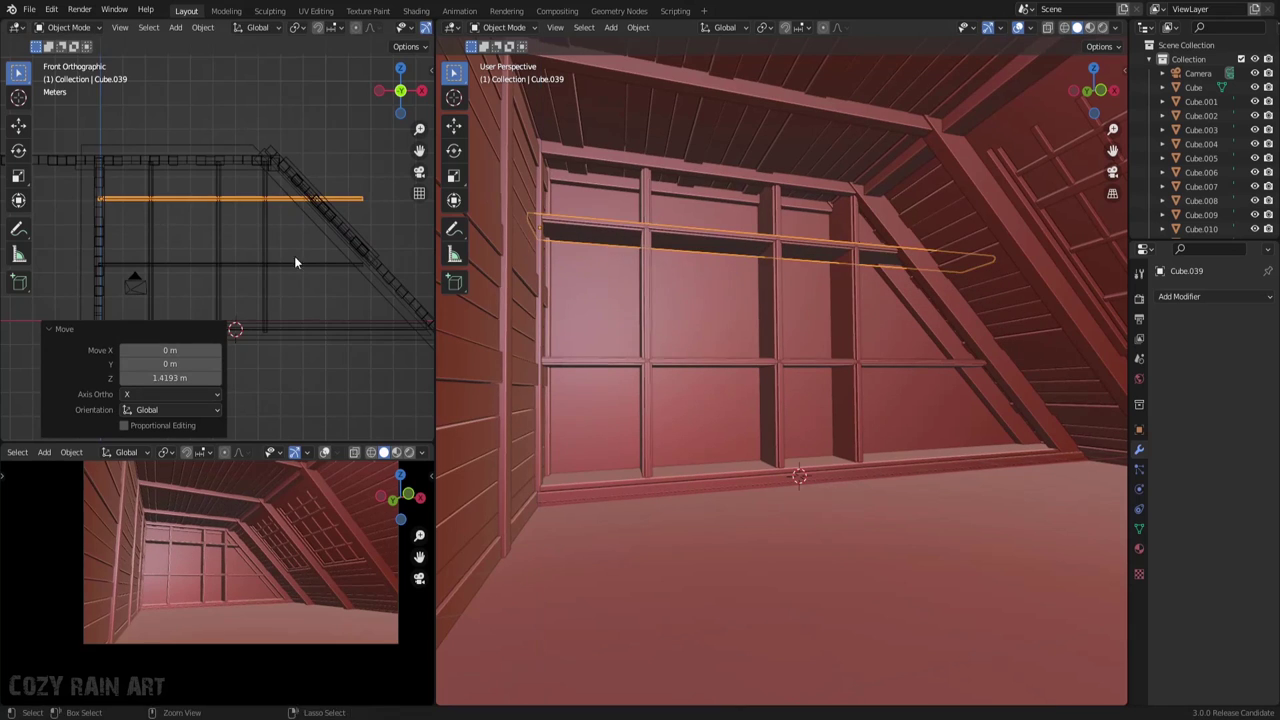
pyautogui.hotkey('ctrl', 's')
# Copy the upper beam down and adjust it into a short shelf in the middle bay
pyautogui.hotkey('shift', 'd')
pyautogui.press('z')
pyautogui.click(200, 196)
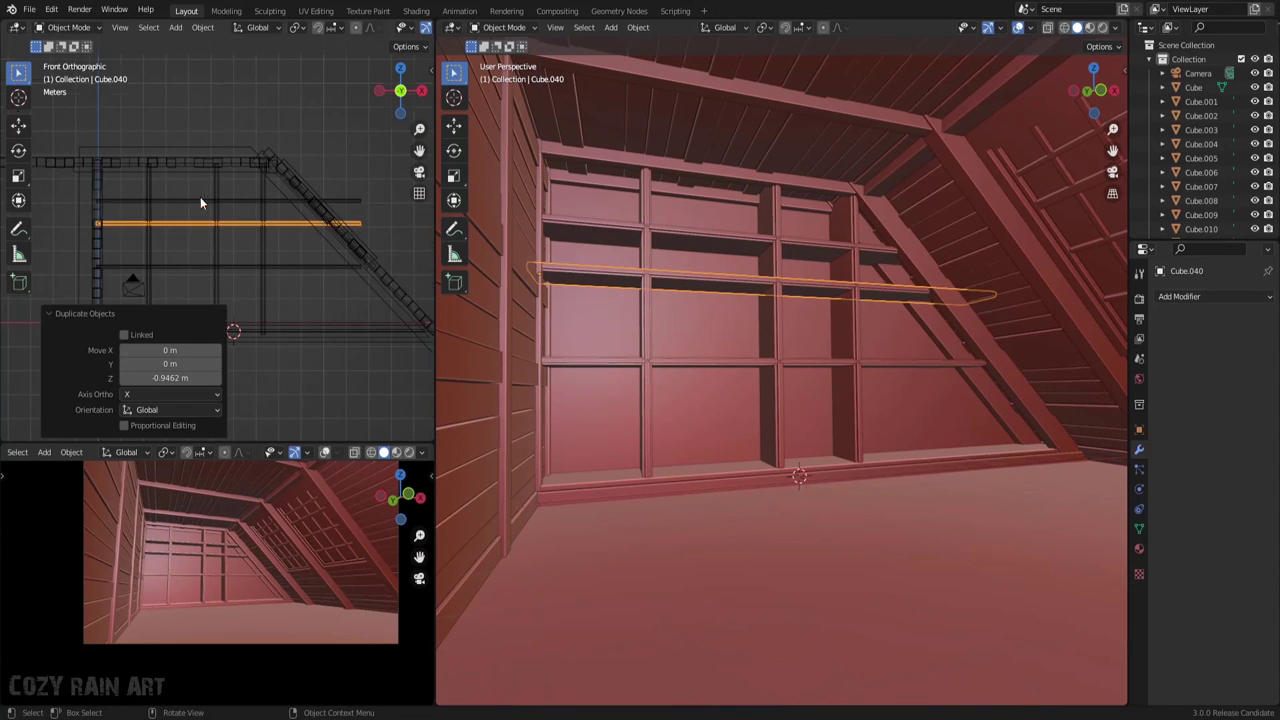
pyautogui.scroll(2, 370, 317)
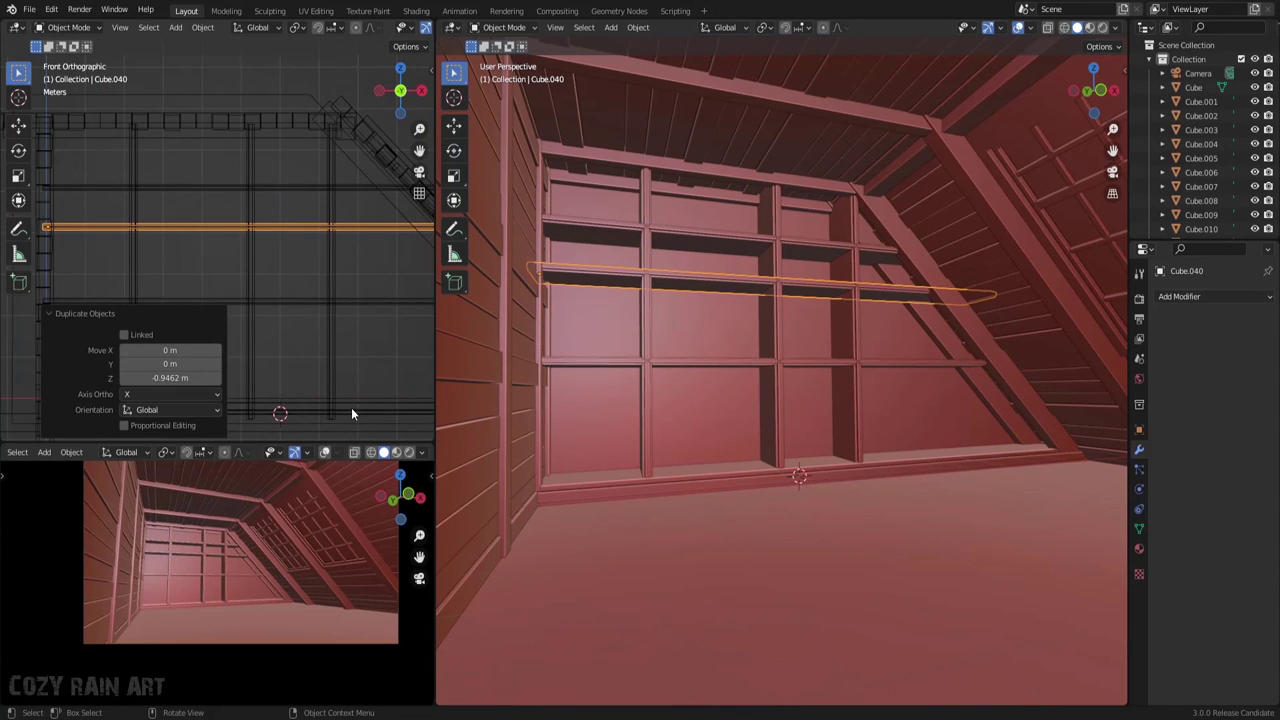
pyautogui.press('Tab')
pyautogui.scroll(-3, 395, 293)
pyautogui.press('g')
pyautogui.press('y')
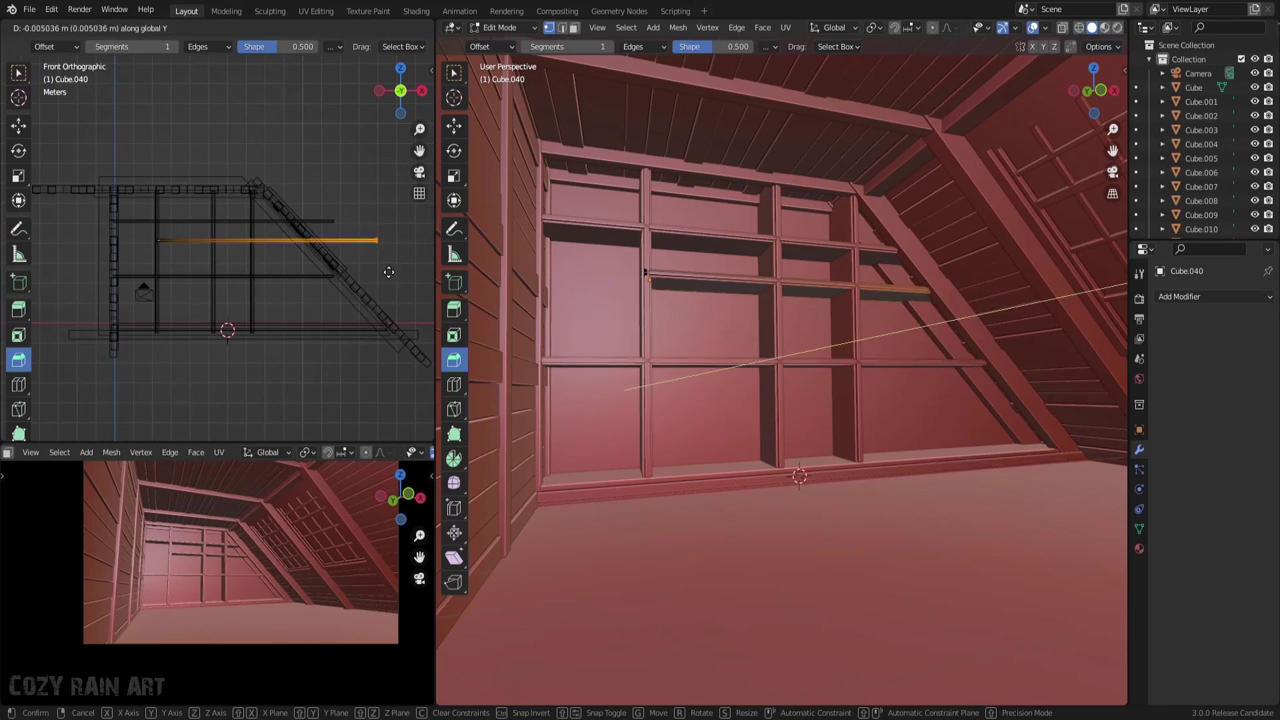
pyautogui.click(280, 240)
pyautogui.press('Tab')
pyautogui.scroll(3, 299, 233)
pyautogui.click(296, 278)
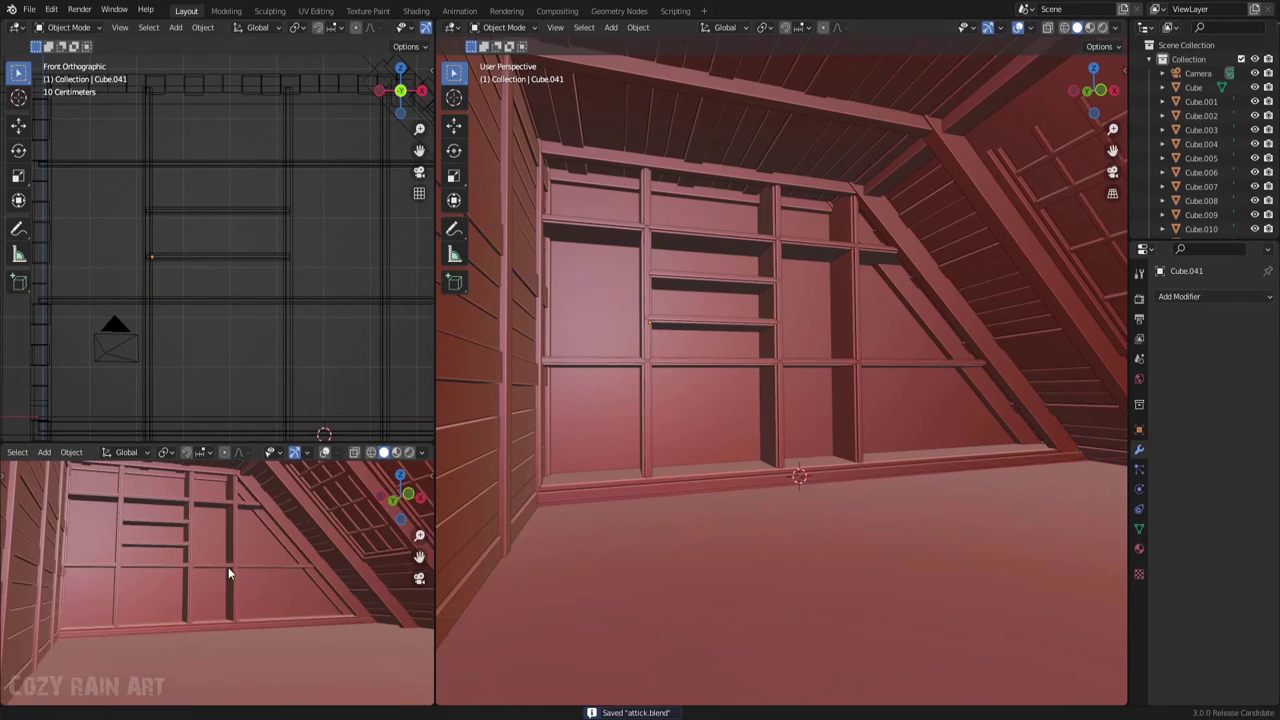
# Raise the short upper shelf and long upper beam together slightly, then save
pyautogui.moveTo(200, 540); pyautogui.dragTo(228, 567, button='middle')
pyautogui.click(250, 207)
pyautogui.keyDown('shift'); pyautogui.click(300, 160); pyautogui.keyUp('shift')
pyautogui.press('g')
pyautogui.click(344, 209)
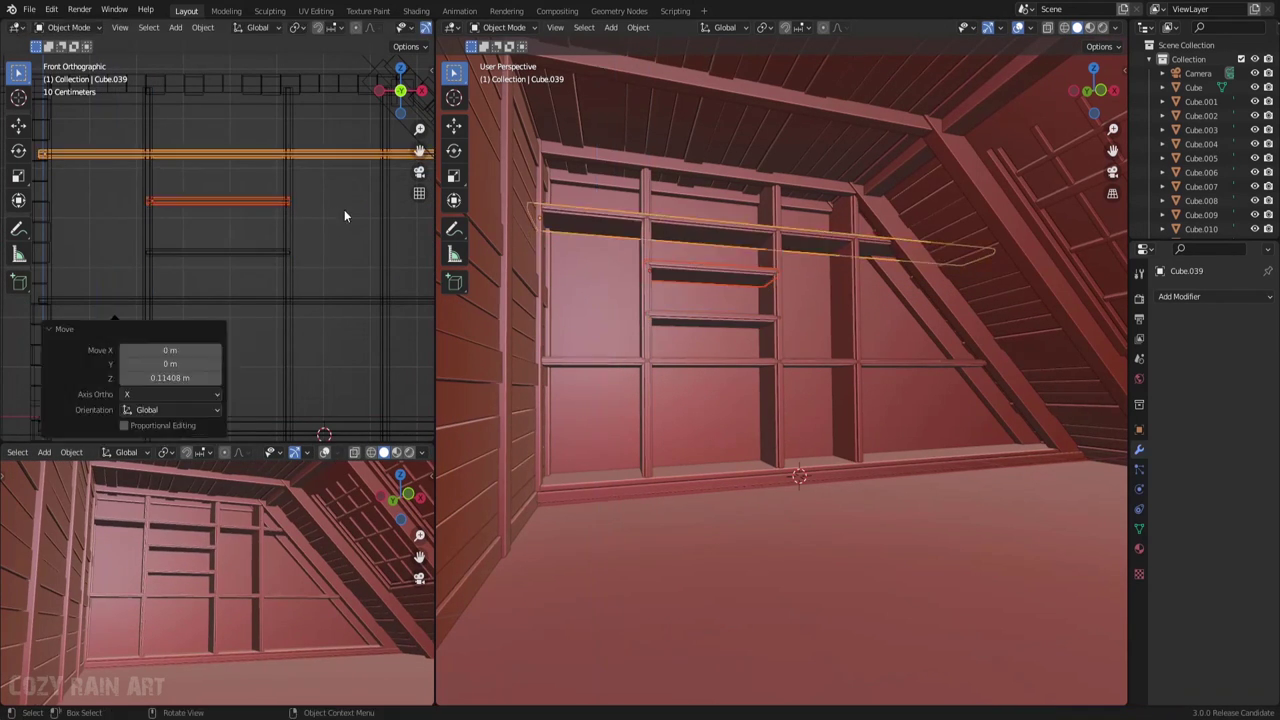
pyautogui.click(332, 193)
pyautogui.hotkey('ctrl', 's')
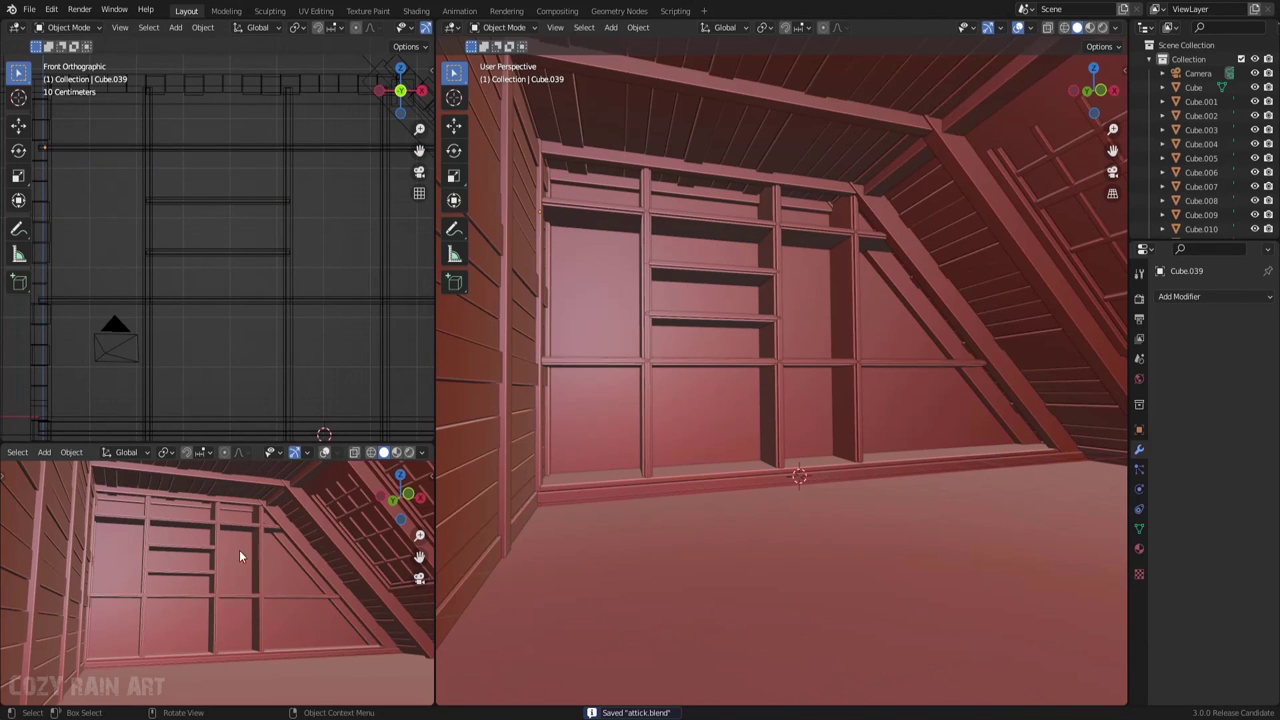
# Shorten the long upper beam
pyautogui.scroll(-3, 292, 220)
pyautogui.click(309, 194)
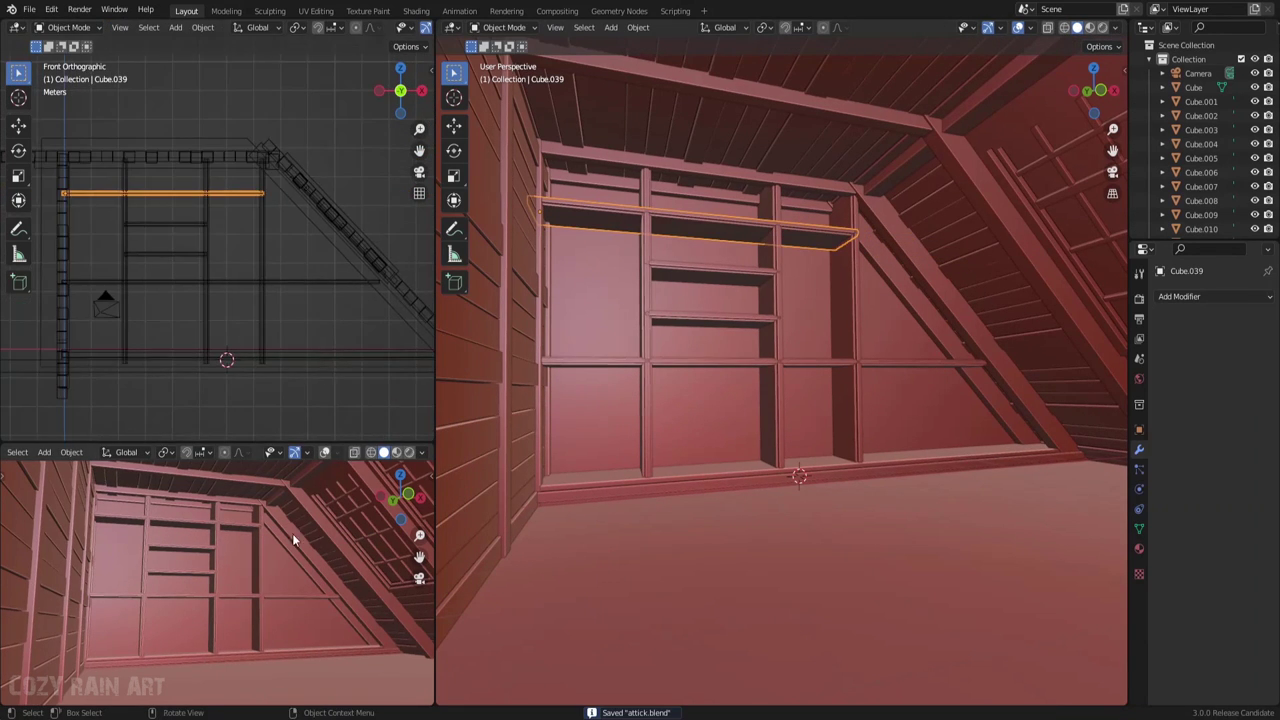
pyautogui.scroll(-2, 241, 298)
pyautogui.hotkey('ctrl', 's')
pyautogui.scroll(2, 250, 546)
pyautogui.scroll(4, 234, 235)
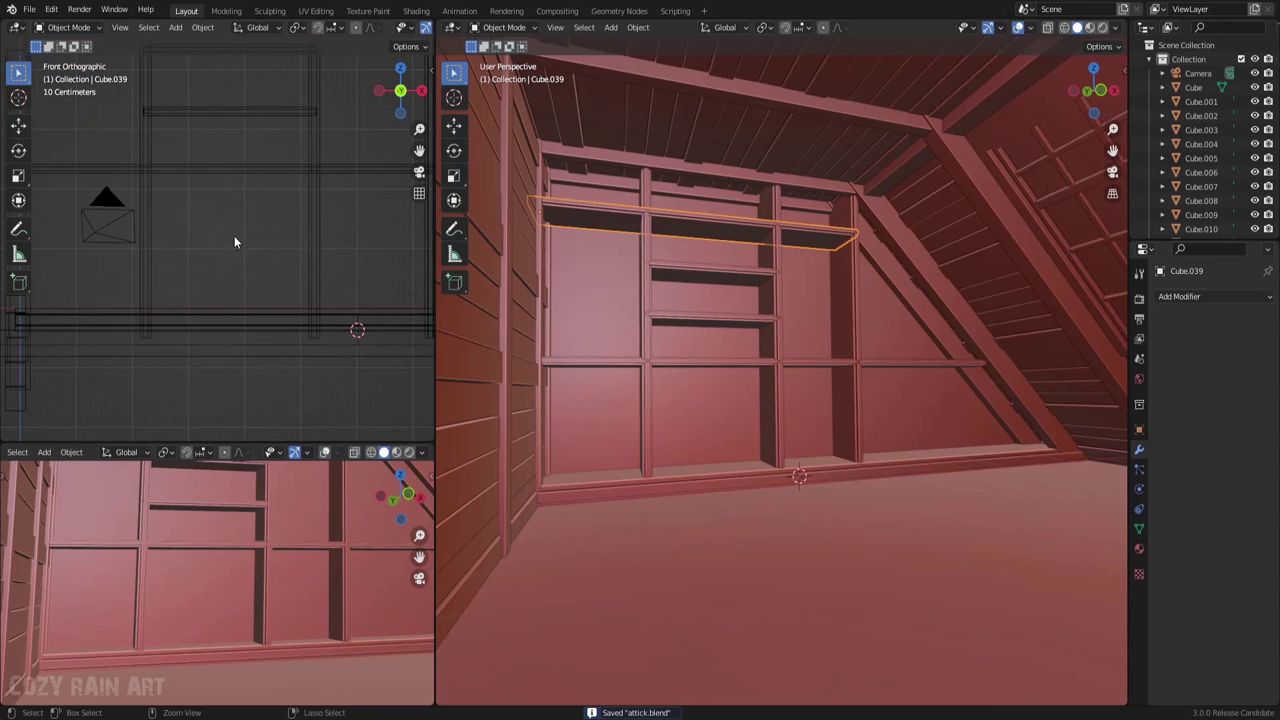
# Duplicate the mid-height beam lower on the wall and shorten it along X
pyautogui.click(118, 196)
pyautogui.hotkey('shift', 'd')
pyautogui.press('z')
pyautogui.click(254, 292)
pyautogui.scroll(-2, 270, 568)
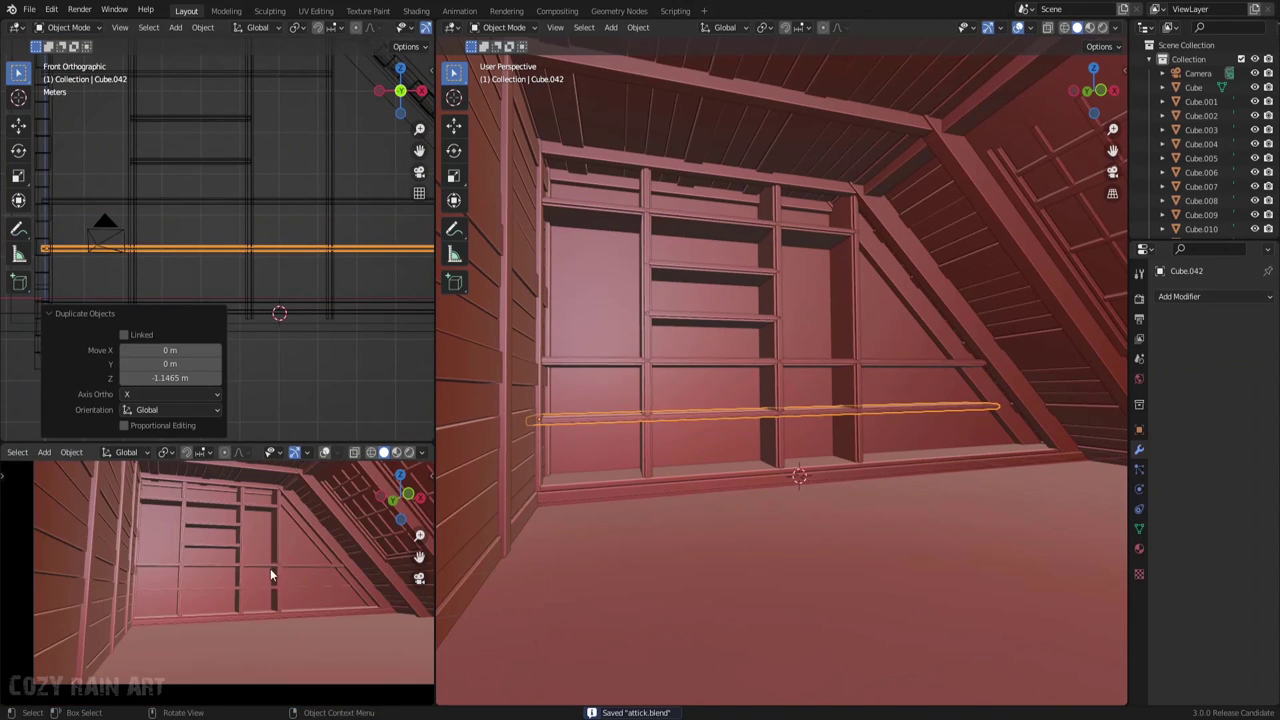
pyautogui.scroll(-2, 260, 267)
pyautogui.press('s')
pyautogui.press('x')
pyautogui.click(160, 316)
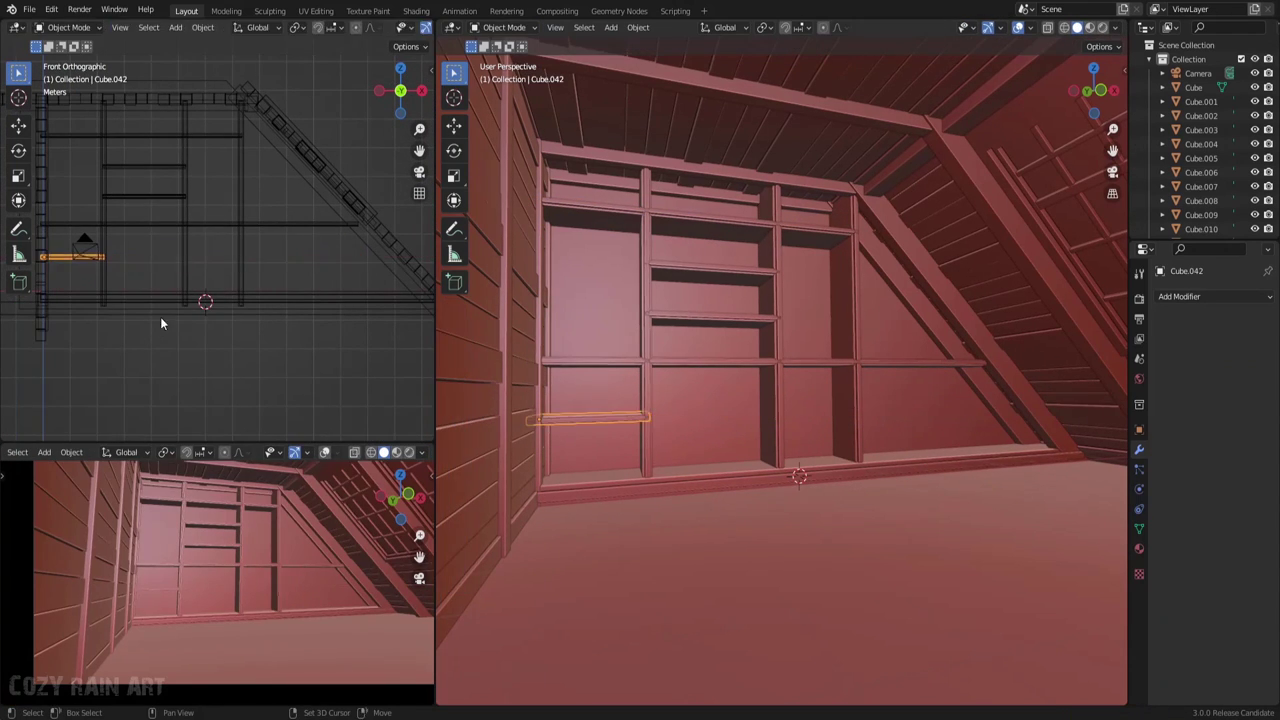
# Lengthen the short shelf in the right bay along X so it reaches the rafter
pyautogui.click(310, 325)
pyautogui.press('Tab')
pyautogui.press('g')
pyautogui.press('x')
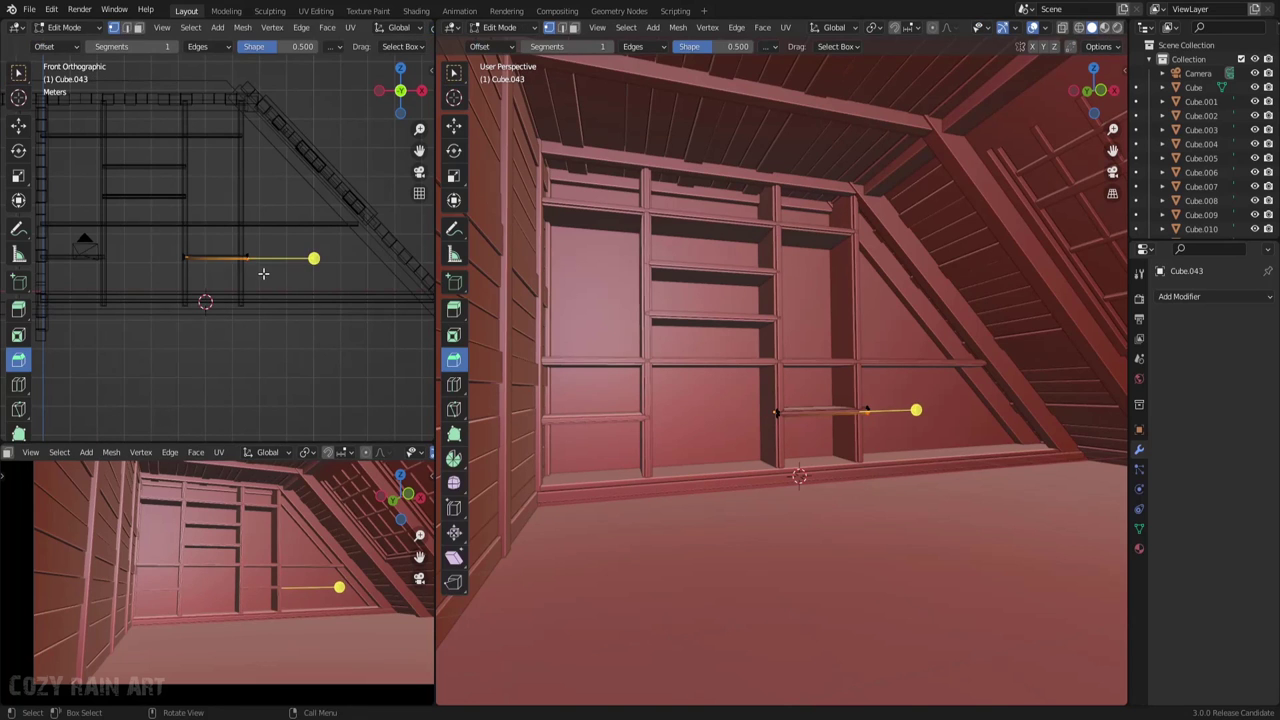
pyautogui.click(390, 297)
pyautogui.press('Tab')
# Duplicate a vertical post and position the copy on the right, adjusting its height and X position
pyautogui.click(228, 225)
pyautogui.hotkey('shift', 'd')
pyautogui.press('x')
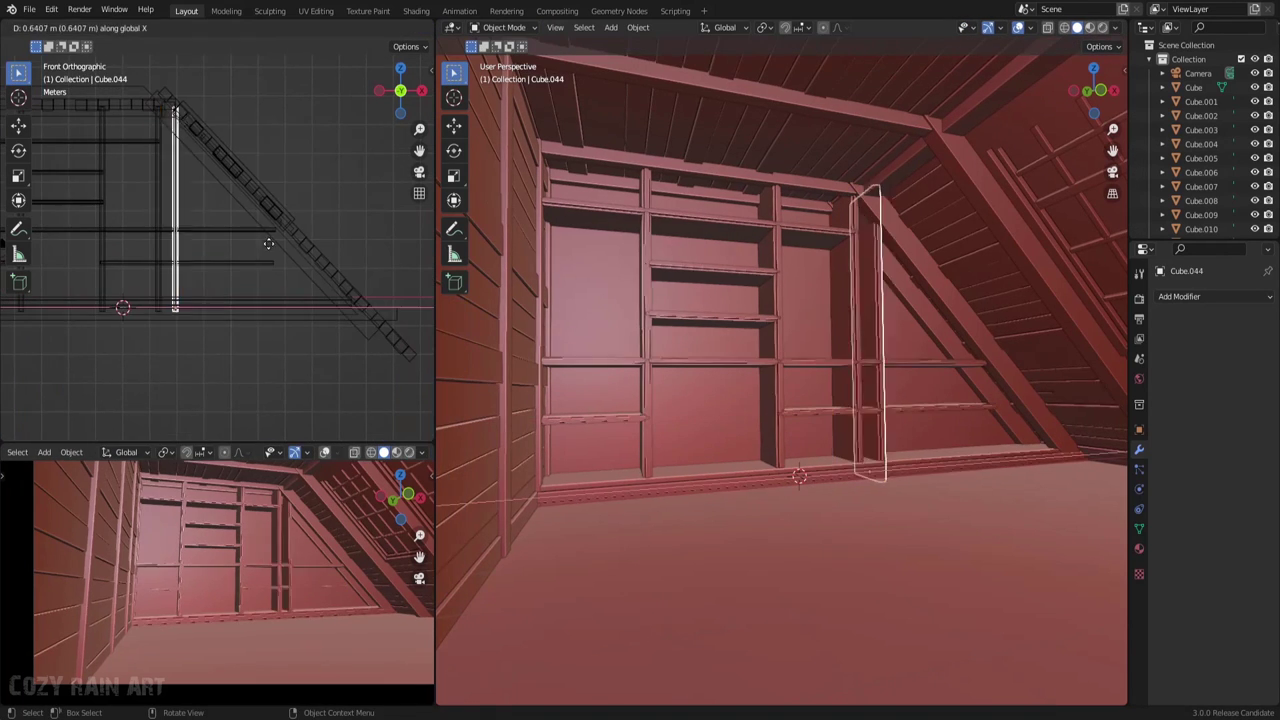
pyautogui.click(345, 216)
pyautogui.press('g')
pyautogui.press('z')
pyautogui.click(349, 316)
pyautogui.scroll(3, 355, 340)
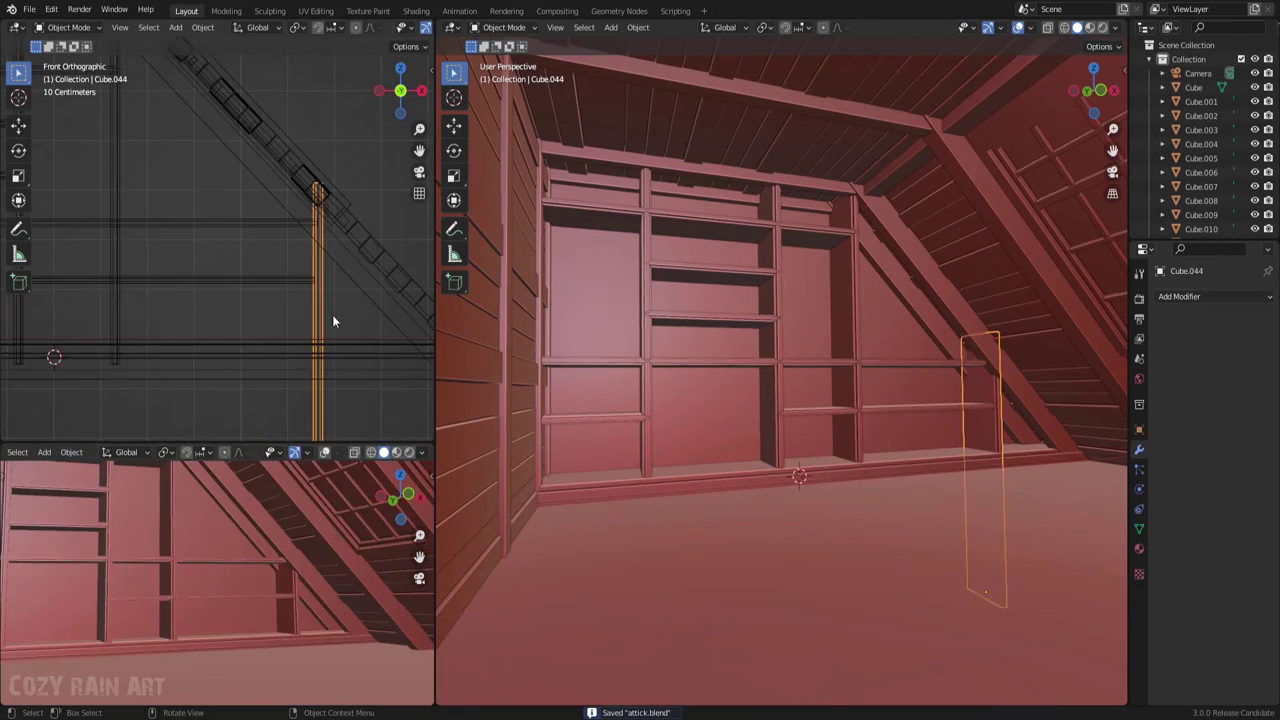
pyautogui.press('g')
pyautogui.press('x')
pyautogui.click(354, 297)
# Widen the new post along X, return to Object Mode, and save attick.blend
pyautogui.press('Tab')
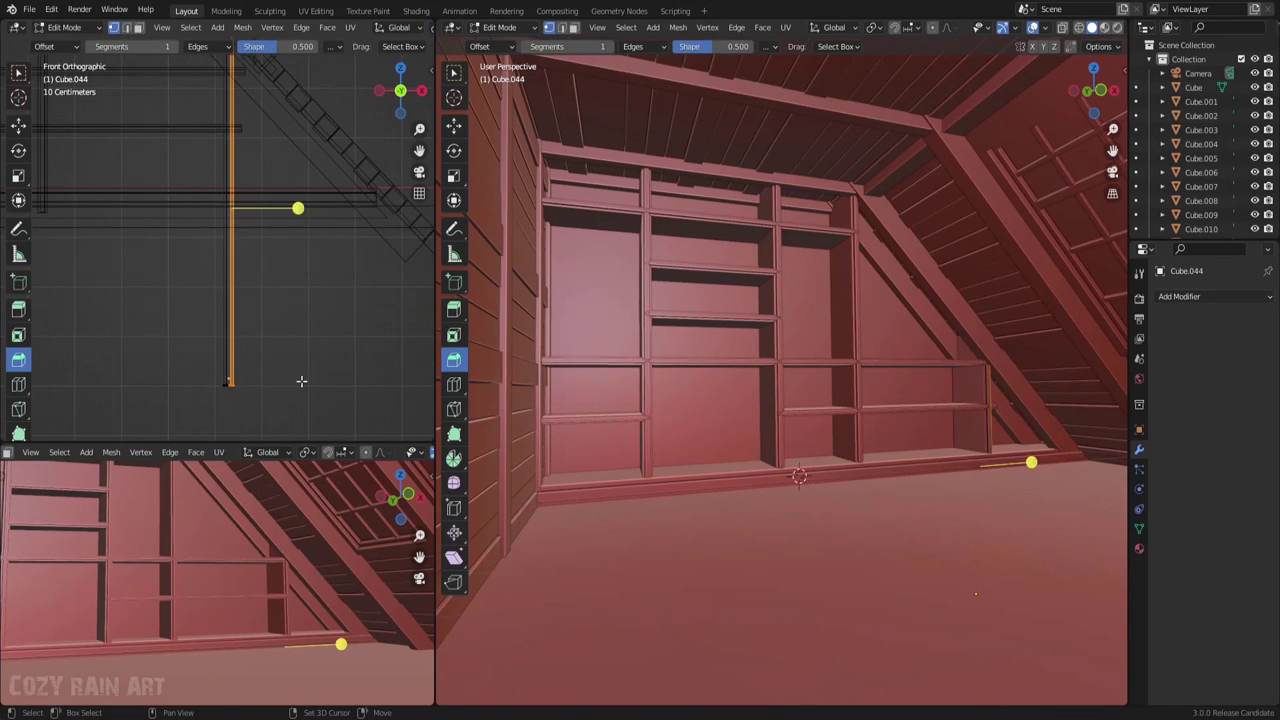
pyautogui.press('g')
pyautogui.press('x')
pyautogui.press('Return')
pyautogui.press('Tab')
pyautogui.scroll(-3, 230, 250)
pyautogui.hotkey('ctrl', 's')
pyautogui.moveTo(280, 533)
pyautogui.mouseDown(button='middle')
pyautogui.moveTo(282, 580)
pyautogui.moveTo(192, 571)
pyautogui.mouseUp(button='middle')
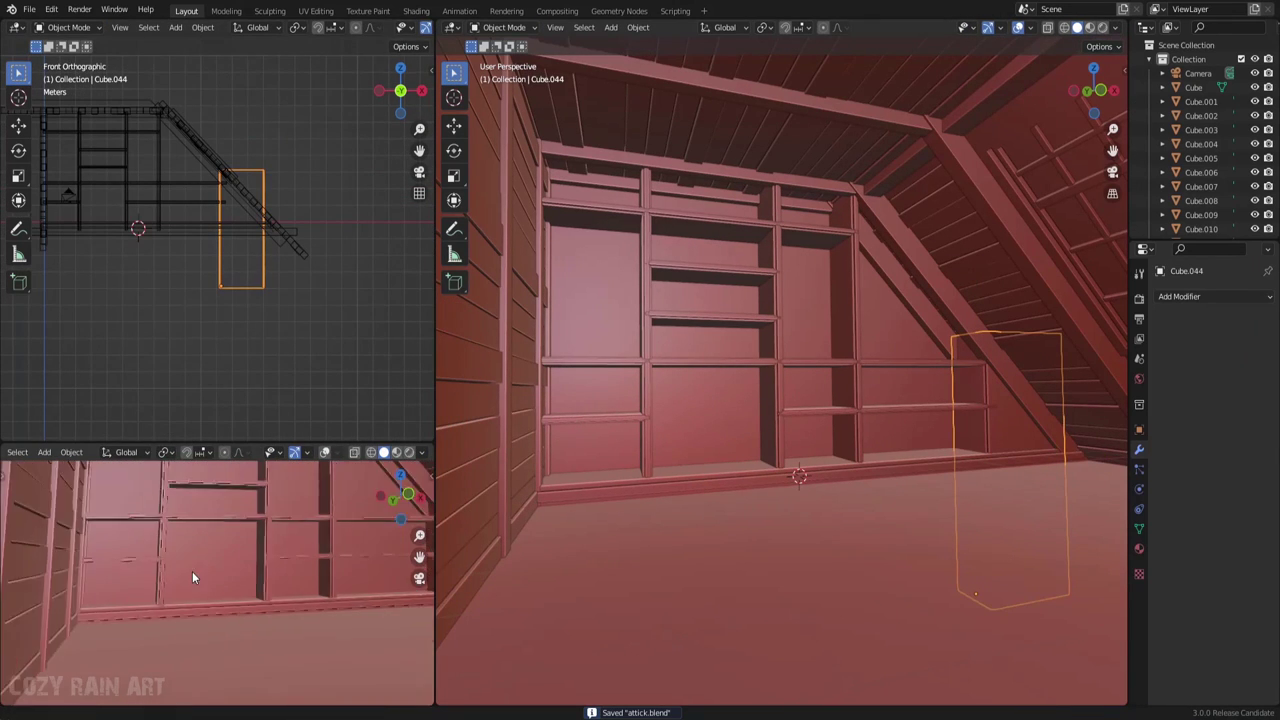
# Duplicate the post, shorten it along Z, and raise it into the lower shelf opening
pyautogui.hotkey('shift', 'd')
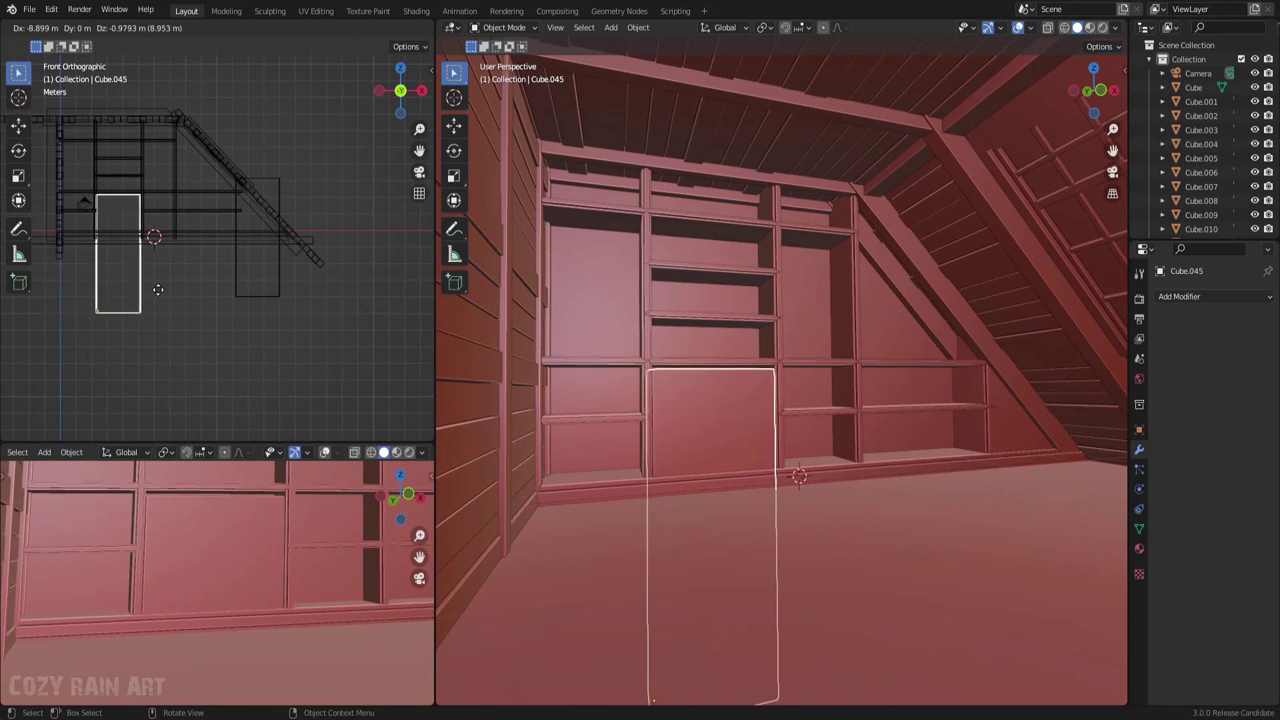
pyautogui.click(296, 300)
pyautogui.scroll(3, 297, 336)
pyautogui.press('s')
pyautogui.press('z')
pyautogui.click(228, 325)
pyautogui.press('g')
pyautogui.press('z')
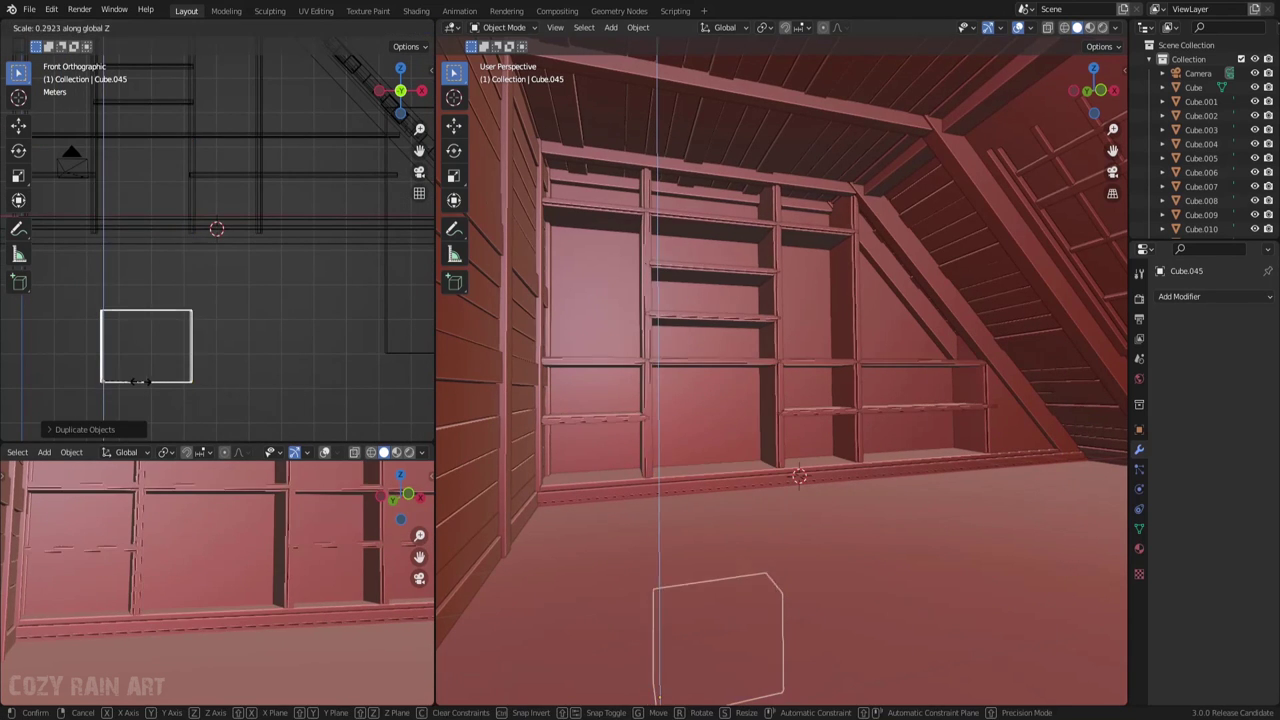
pyautogui.click(187, 176)
# Reshape the copy's edges in Edit Mode so it fits the lower middle bay
pyautogui.press('Tab')
pyautogui.scroll(2, 187, 176)
pyautogui.press('s')
pyautogui.press('x')
pyautogui.click(263, 349)
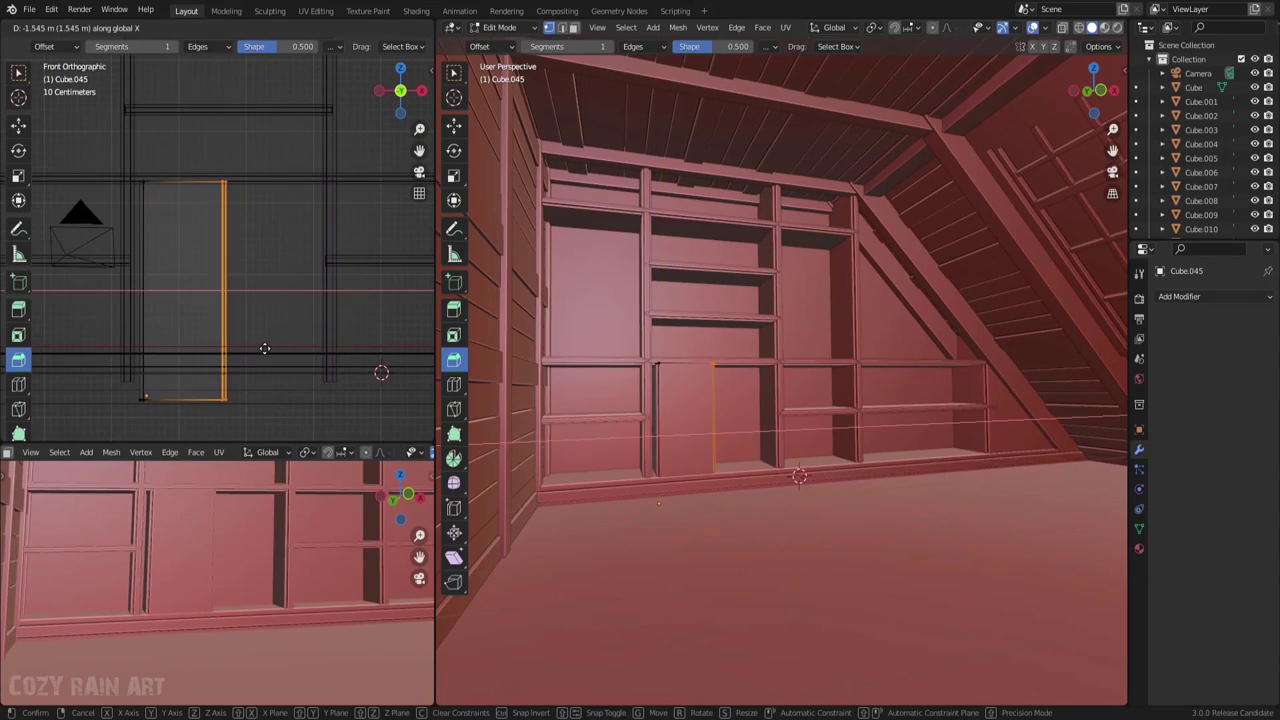
pyautogui.press('g')
pyautogui.press('z')
pyautogui.click(252, 362)
pyautogui.keyDown('shift'); pyautogui.moveTo(252, 362); pyautogui.dragTo(324, 396, button='middle'); pyautogui.keyUp('shift')
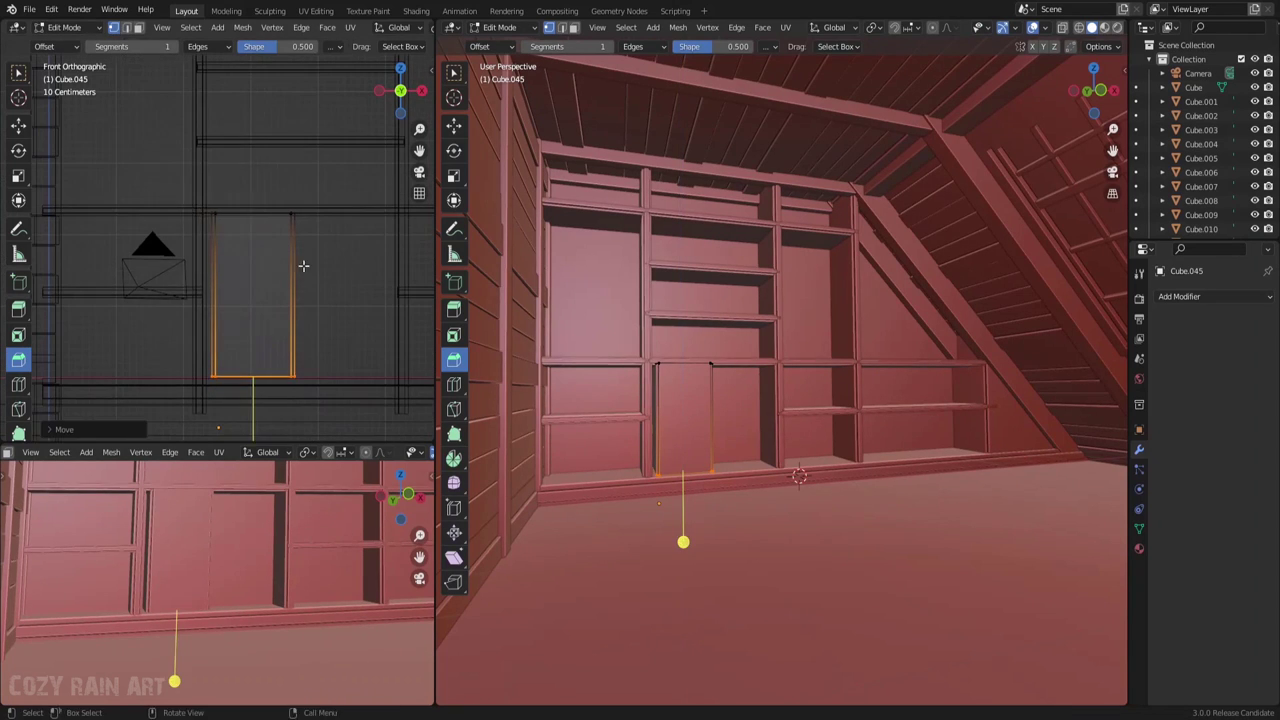
pyautogui.click(243, 313)
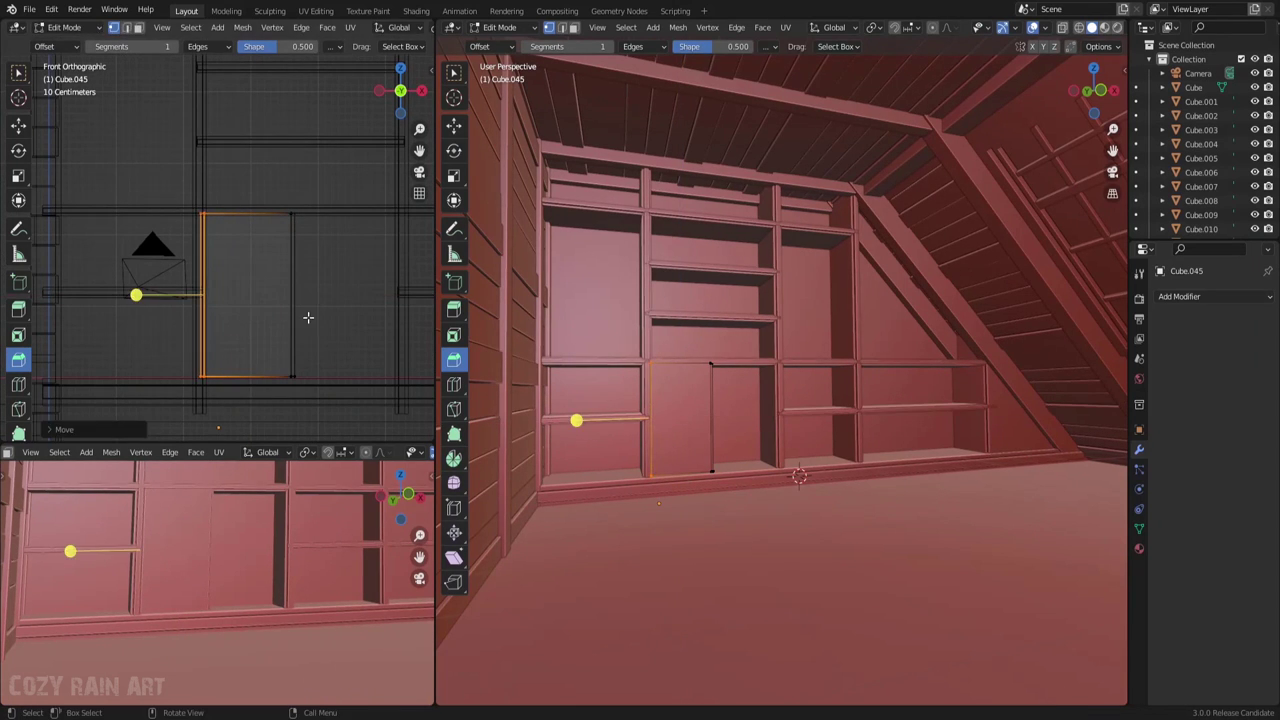
# Add an Array modifier with Count 2, align the left edge to the divider, and set the door depth
pyautogui.click(1179, 296)
pyautogui.click(1030, 491)
pyautogui.keyDown('shift'); pyautogui.moveTo(348, 347); pyautogui.dragTo(315, 339, button='middle'); pyautogui.keyUp('shift')
pyautogui.press('g')
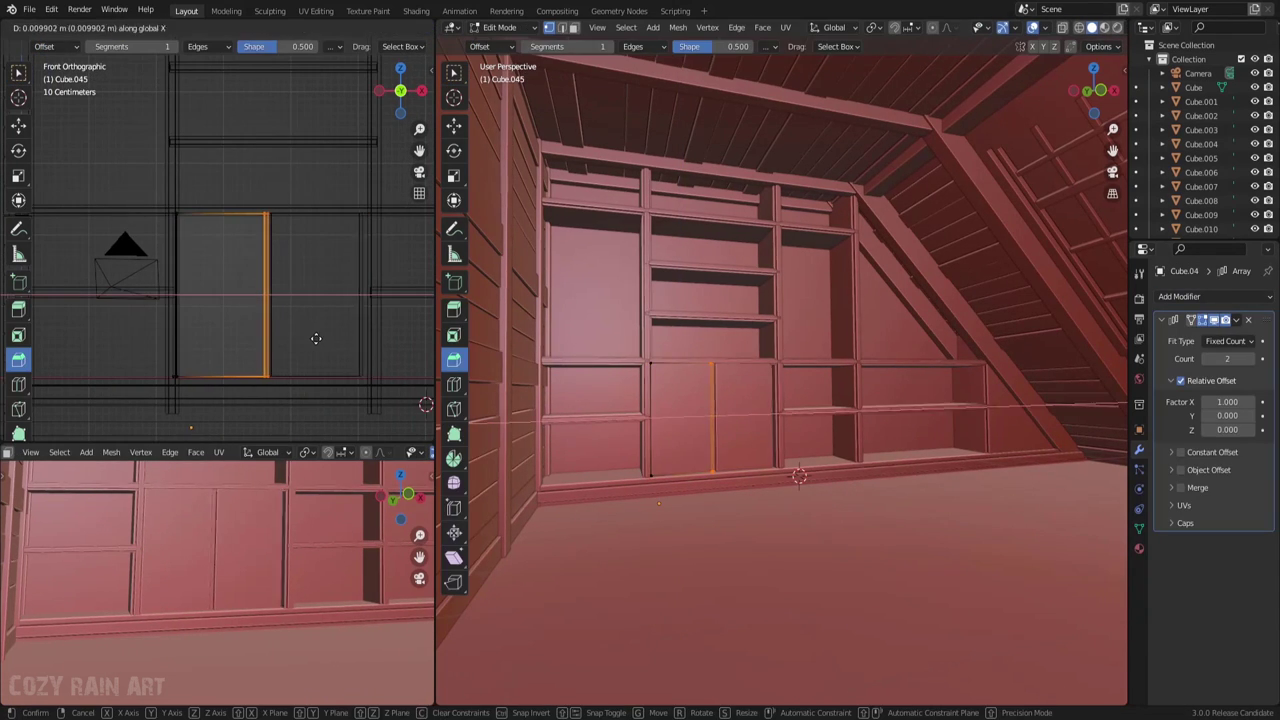
pyautogui.click(317, 338)
pyautogui.press('g')
pyautogui.press('y')
pyautogui.click(320, 341)
pyautogui.press('Tab')
# Save attick.blend and inspect the cabinet doors from the front
pyautogui.scroll(3, 275, 260)
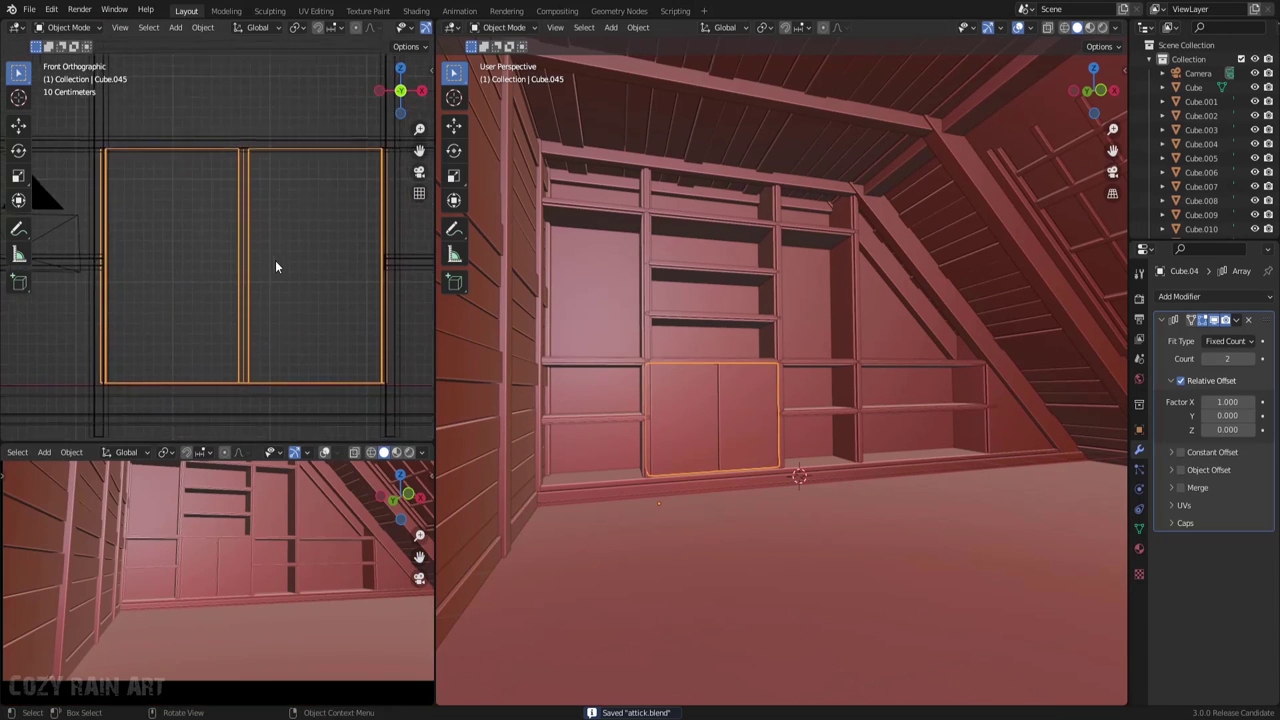
pyautogui.hotkey('ctrl', 's')
pyautogui.moveTo(300, 300); pyautogui.dragTo(257, 343, button='middle')
pyautogui.scroll(3, 286, 271)
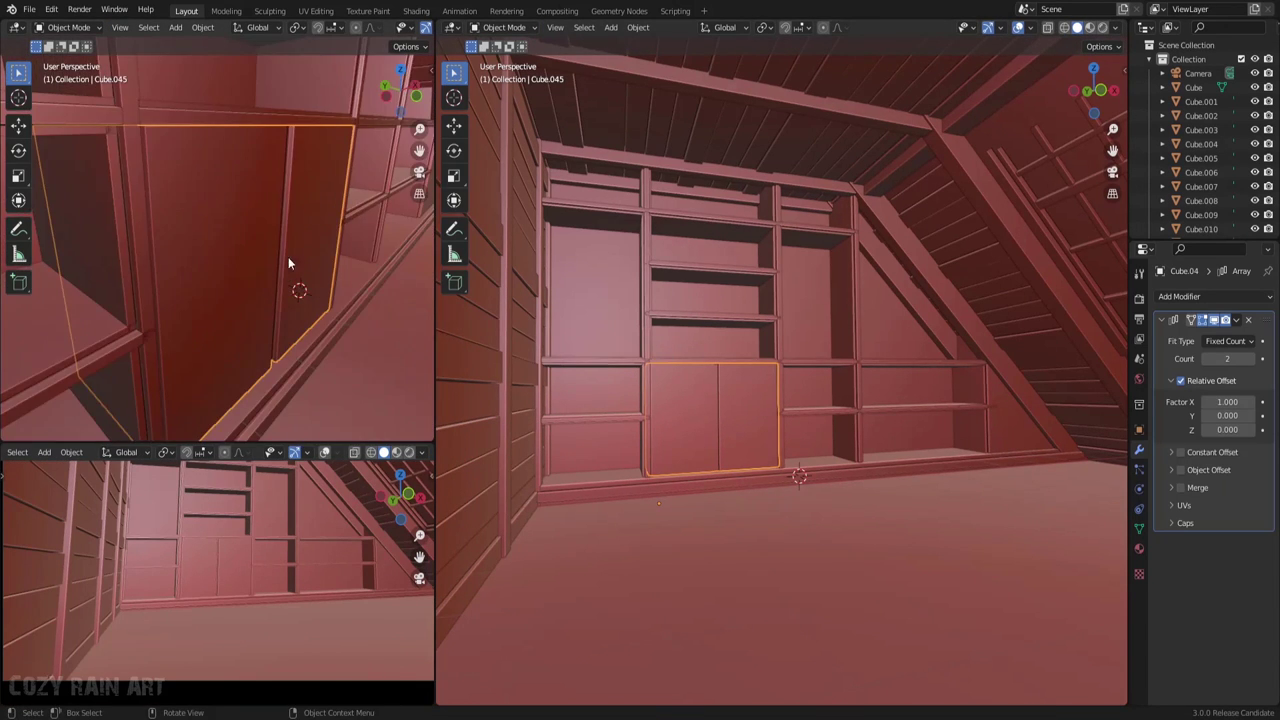
pyautogui.press('KP_1')
pyautogui.scroll(3, 822, 550)
pyautogui.moveTo(822, 544); pyautogui.dragTo(900, 560, button='middle')
# Switch the upper-left view to top and try moving the lower shelves in depth, then cancel
pyautogui.press('KP_7')
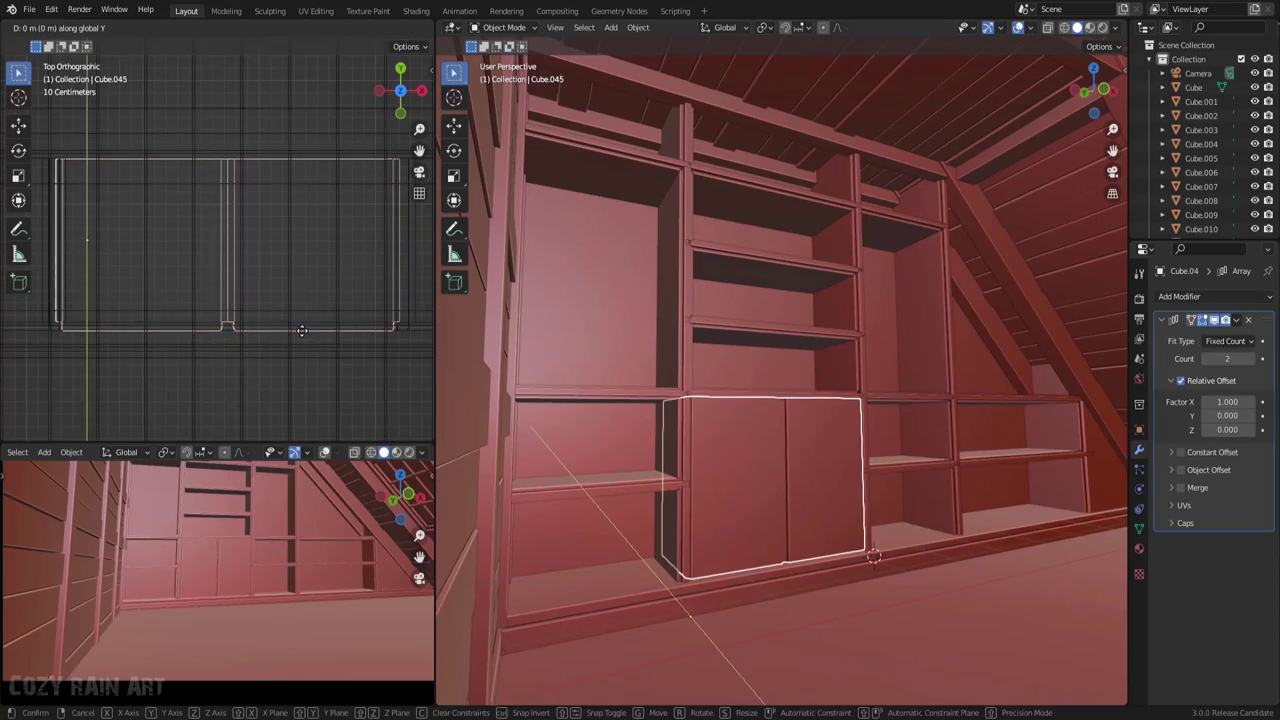
pyautogui.hotkey('shift', 'a')
pyautogui.click(948, 602)
pyautogui.scroll(3, 812, 575)
pyautogui.scroll(-3, 812, 575)
pyautogui.click(544, 316)
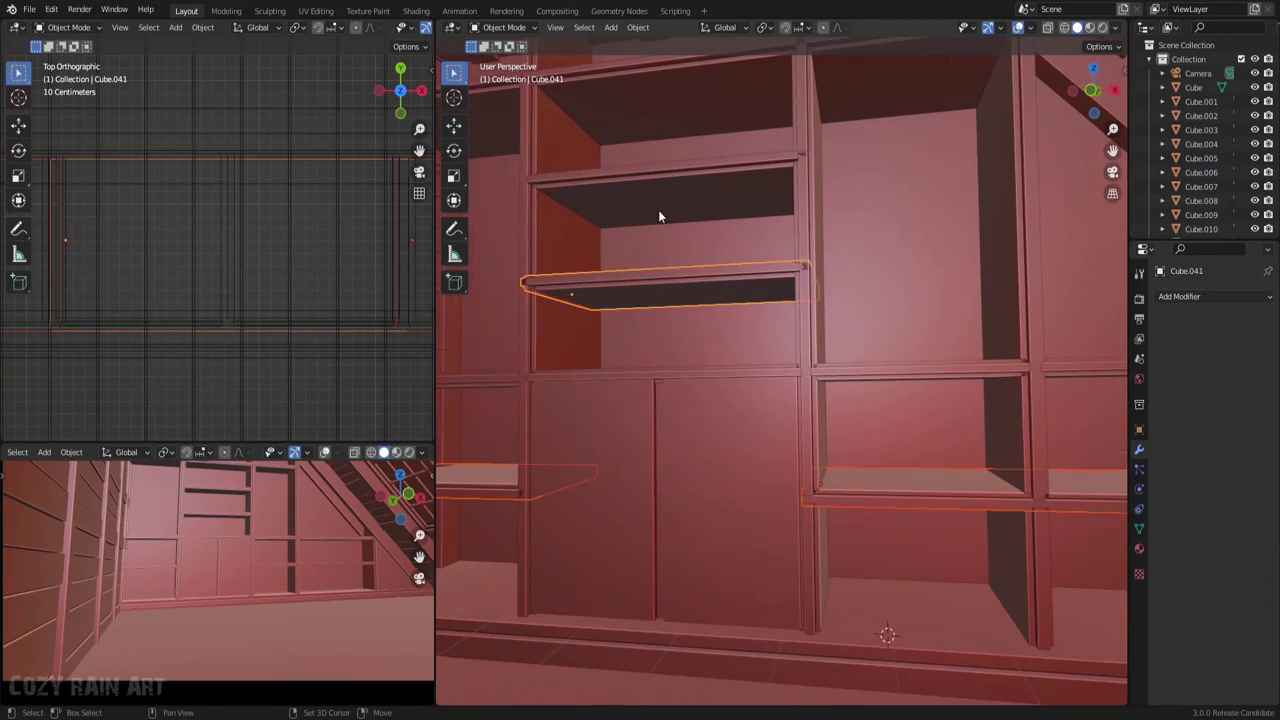
pyautogui.scroll(-3, 658, 210)
pyautogui.press('g')
pyautogui.press('y')
pyautogui.press('Escape')
# Try a loop cut on the door, undo it, and save attick.blend
pyautogui.moveTo(746, 426); pyautogui.dragTo(851, 540, button='middle')
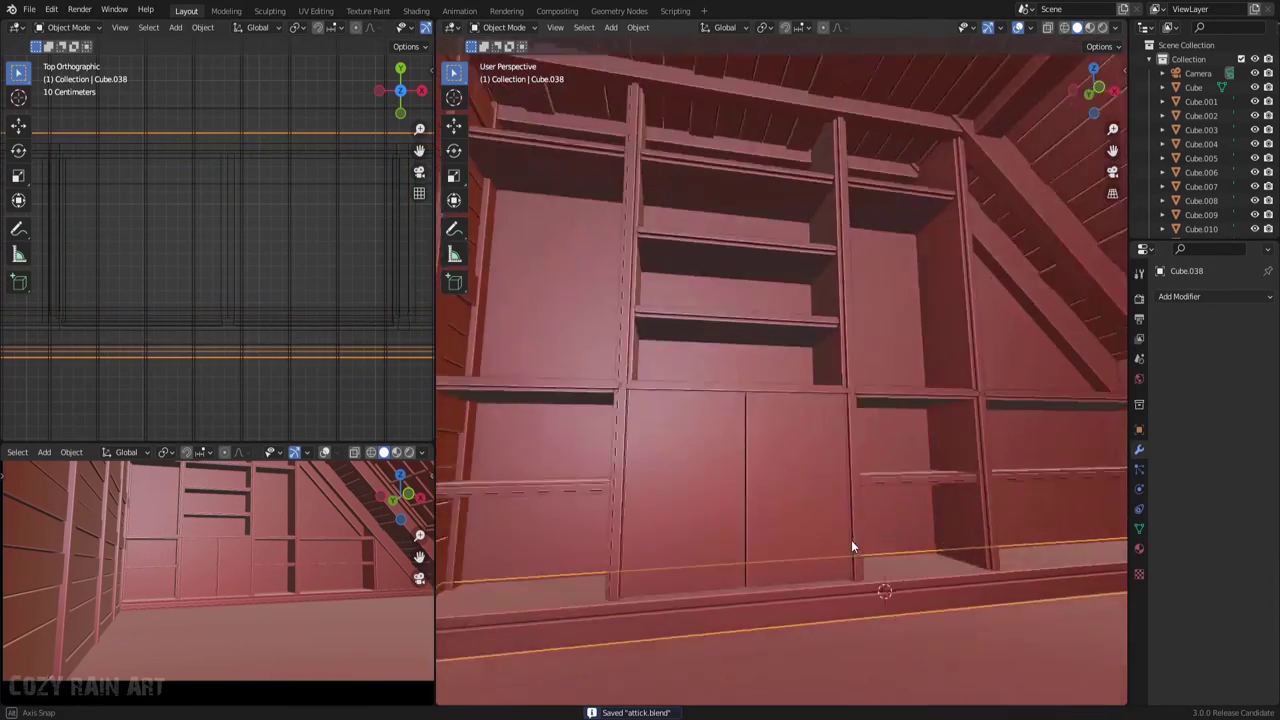
pyautogui.click(257, 249)
pyautogui.press('Tab')
pyautogui.hotkey('ctrl', 'r')
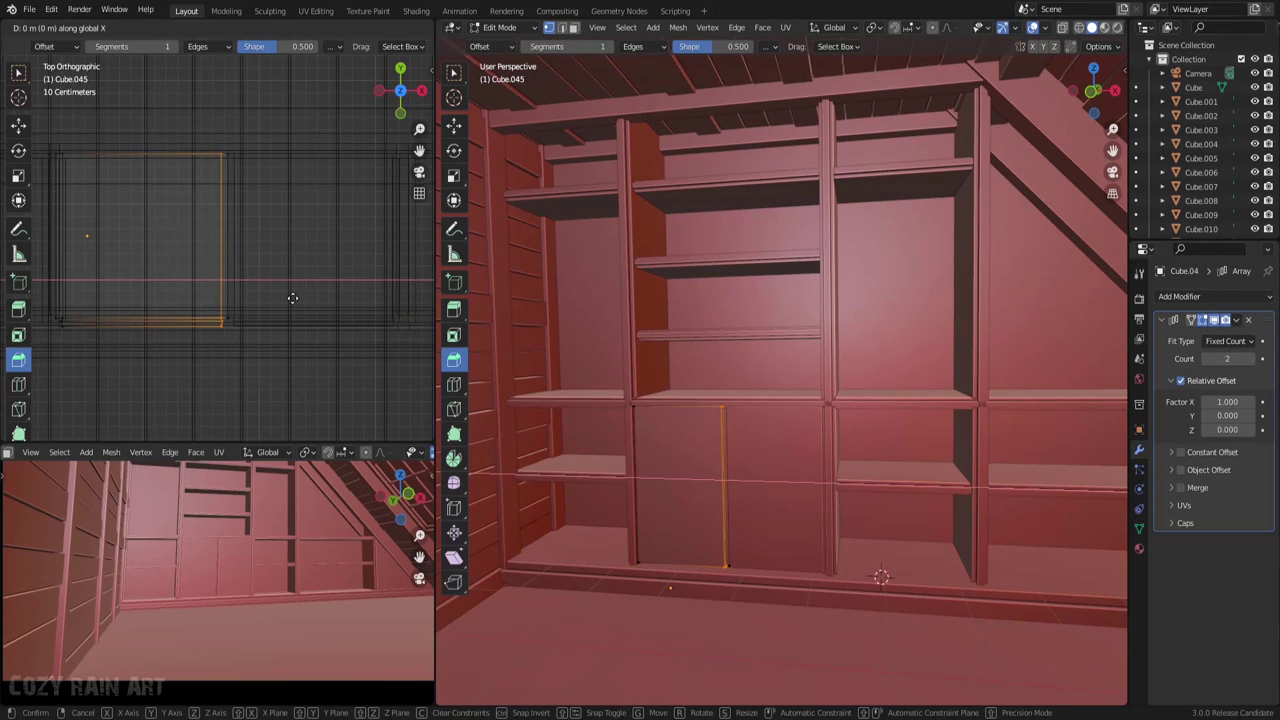
pyautogui.hotkey('ctrl', 'z')
pyautogui.moveTo(800, 560); pyautogui.dragTo(767, 638, button='middle')
pyautogui.hotkey('ctrl', 's')
# Attempt editing the door's left and bottom edges, then cancel, undo, and save
pyautogui.moveTo(740, 510); pyautogui.dragTo(686, 477, button='middle')
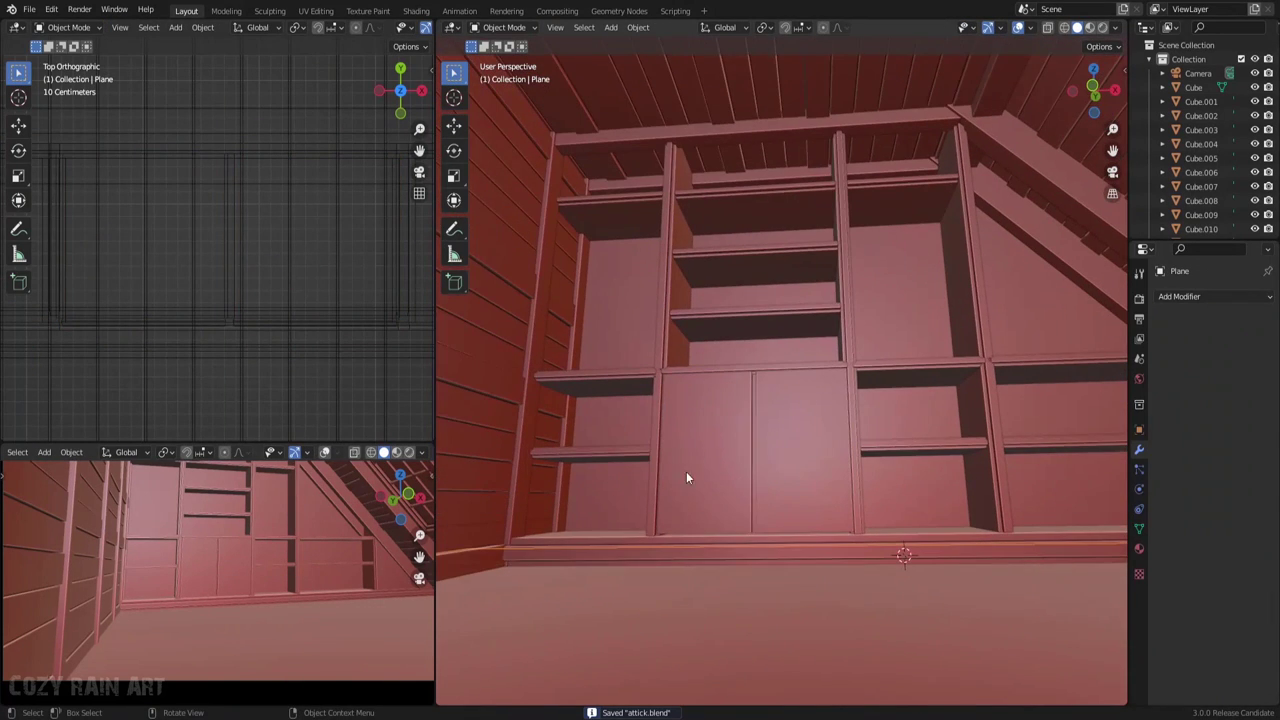
pyautogui.click(762, 441)
pyautogui.press('Tab')
pyautogui.keyDown('alt'); pyautogui.click(235, 277); pyautogui.keyUp('alt')
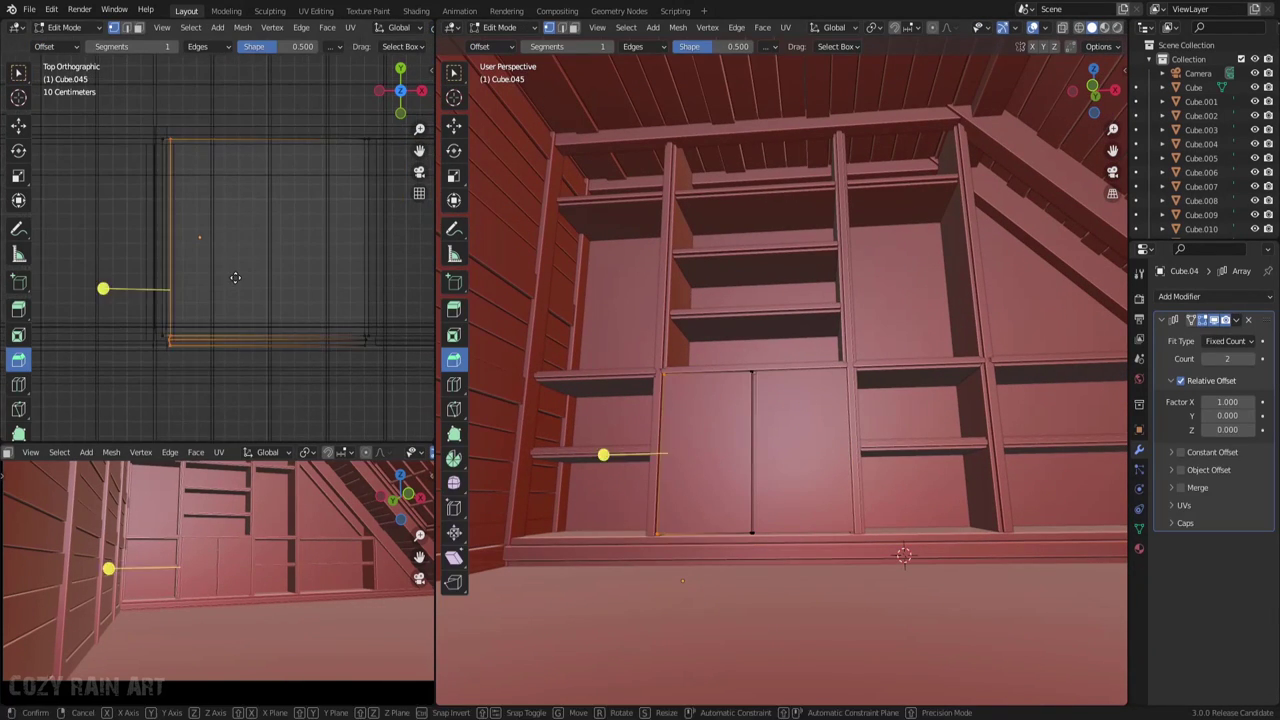
pyautogui.press('Escape')
pyautogui.hotkey('ctrl', 's')
pyautogui.hotkey('ctrl', 'z')
pyautogui.moveTo(264, 550); pyautogui.dragTo(300, 560, button='middle')
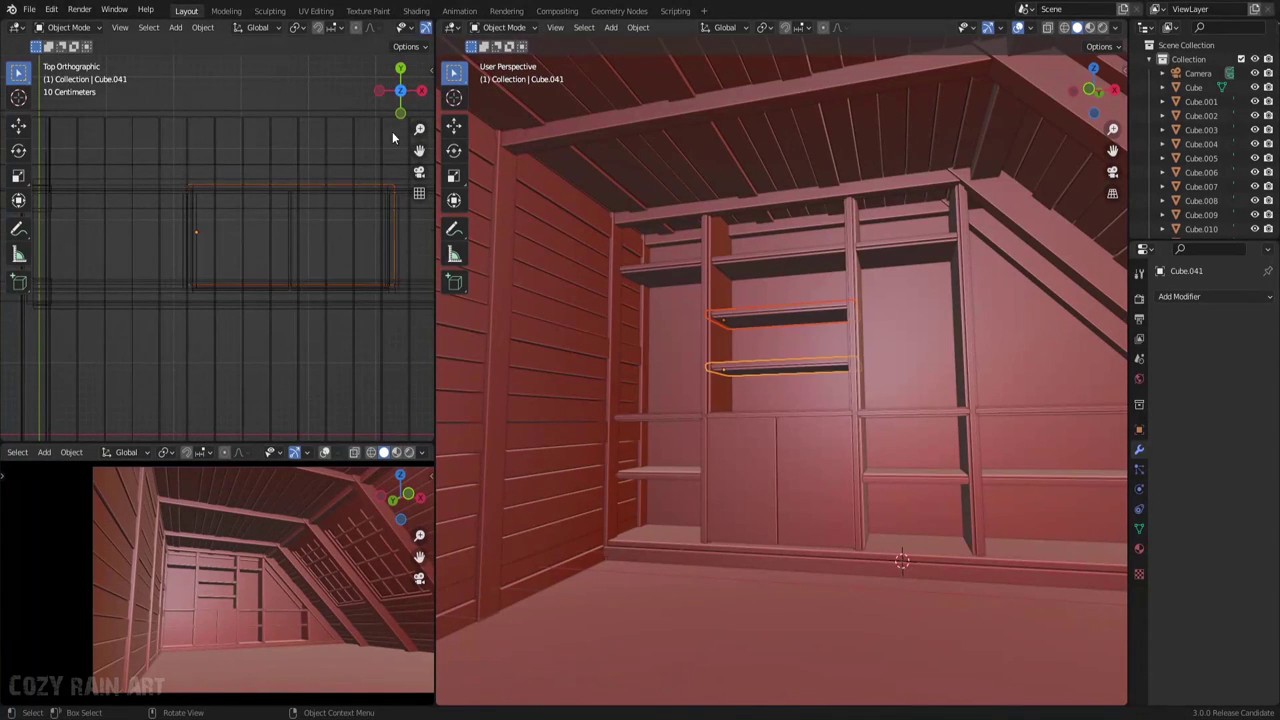
# Extend two upper shelves about 2.467 m along X into the right bay, then duplicate a board
pyautogui.press('Tab')
pyautogui.press('KP_1')
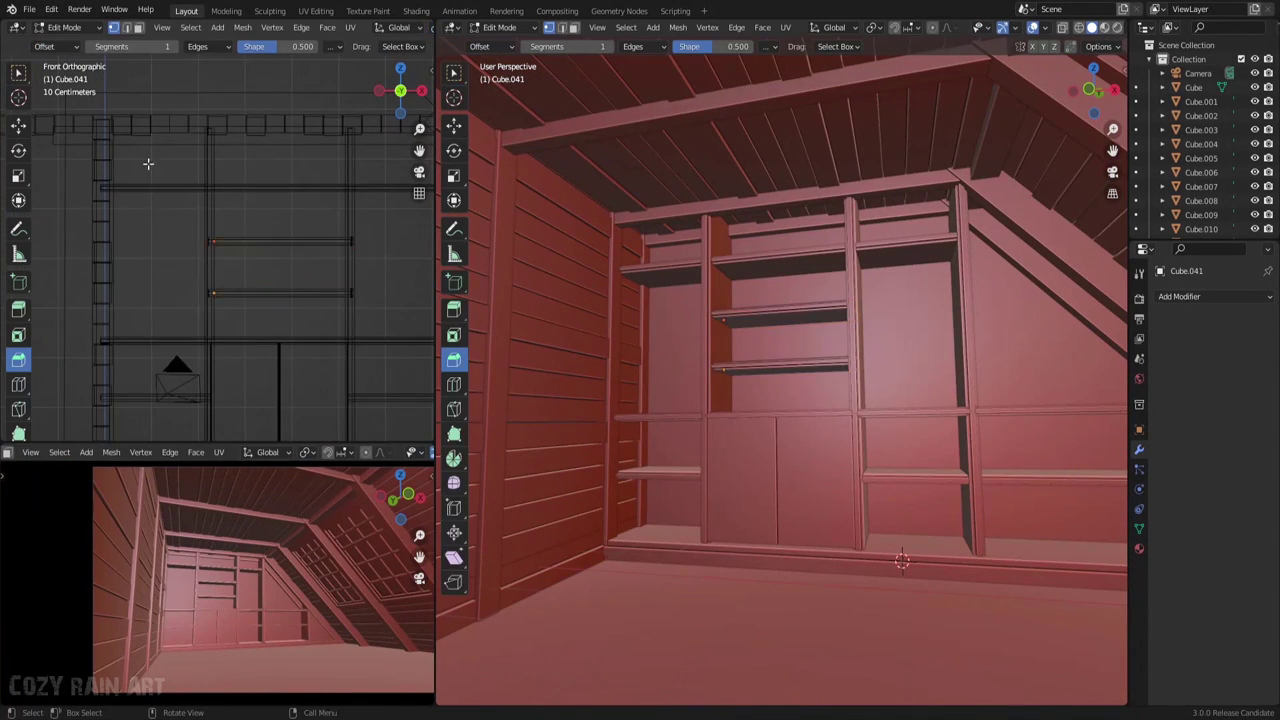
pyautogui.keyDown('alt'); pyautogui.click(280, 242); pyautogui.keyUp('alt')
pyautogui.keyDown('alt'); pyautogui.keyDown('shift'); pyautogui.click(280, 293); pyautogui.keyUp('shift'); pyautogui.keyUp('alt')
pyautogui.scroll(3, 305, 316)
pyautogui.hotkey('shift', 'space')
pyautogui.press('b')
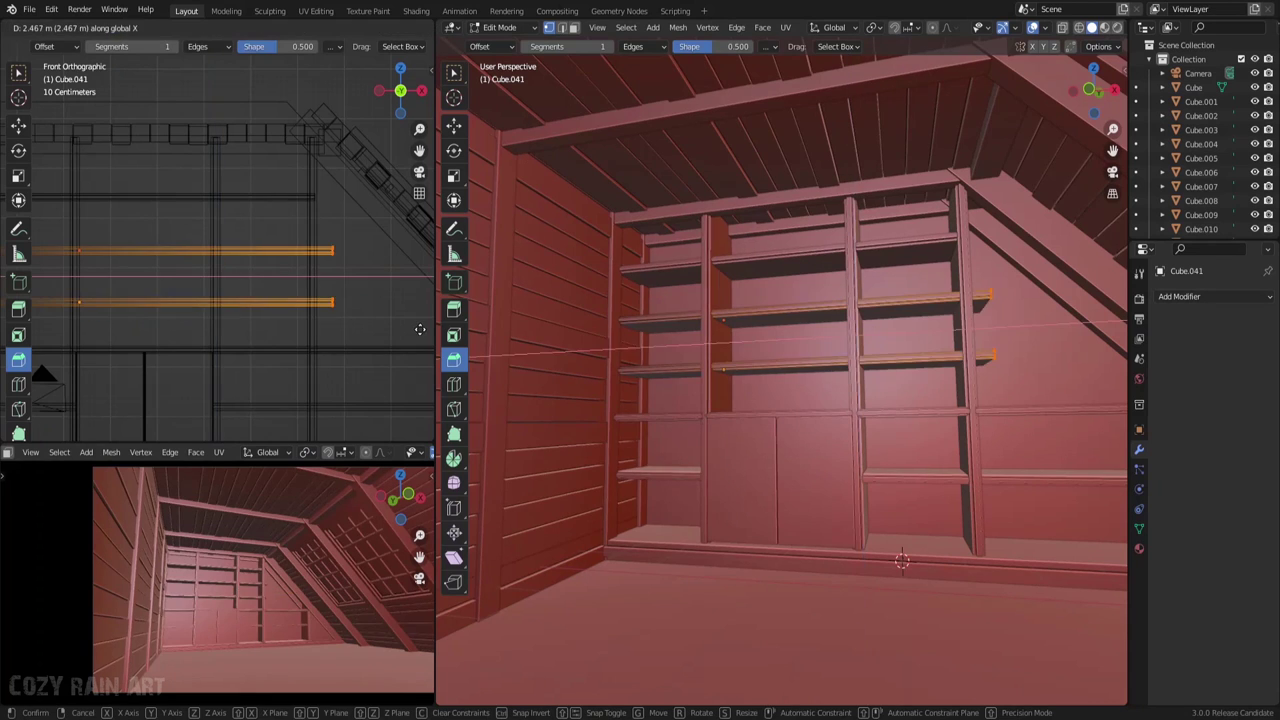
pyautogui.press('Tab')
pyautogui.hotkey('shift', 'd')
# Rotate the board 90° upright, place it beside the shelves, and scale its depth from the side
pyautogui.press('r')
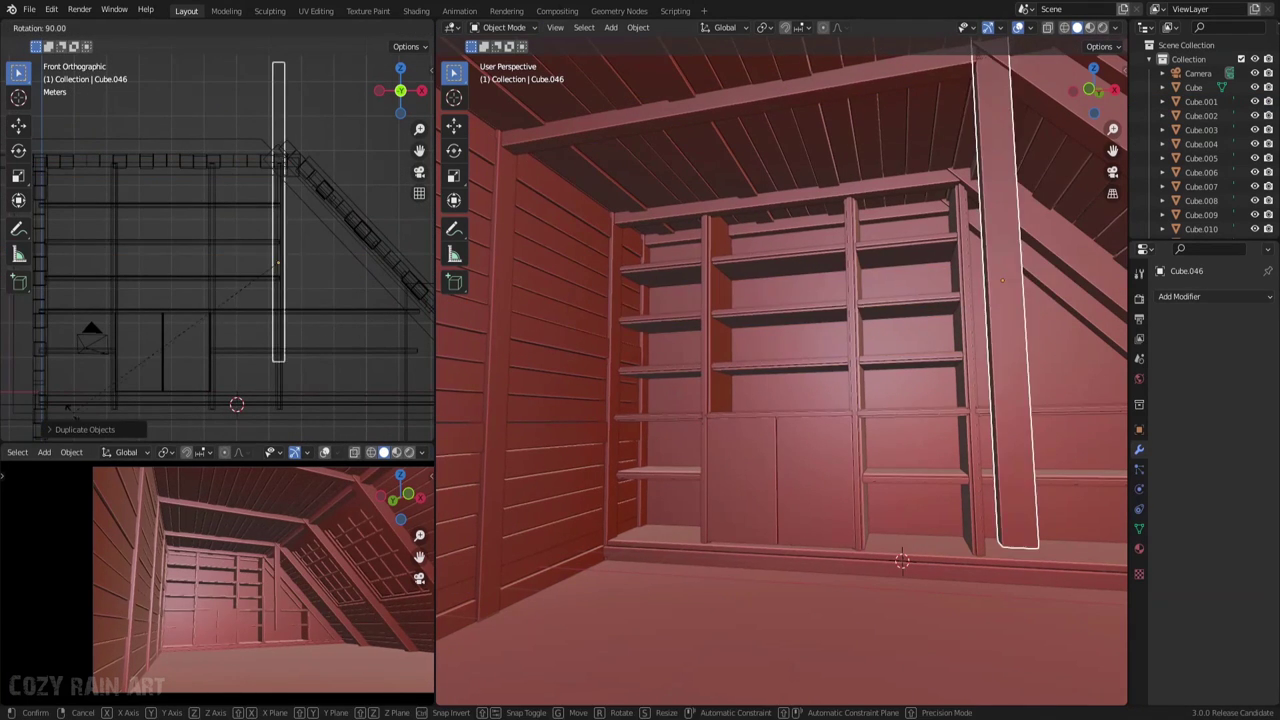
pyautogui.press('g')
pyautogui.click(342, 382)
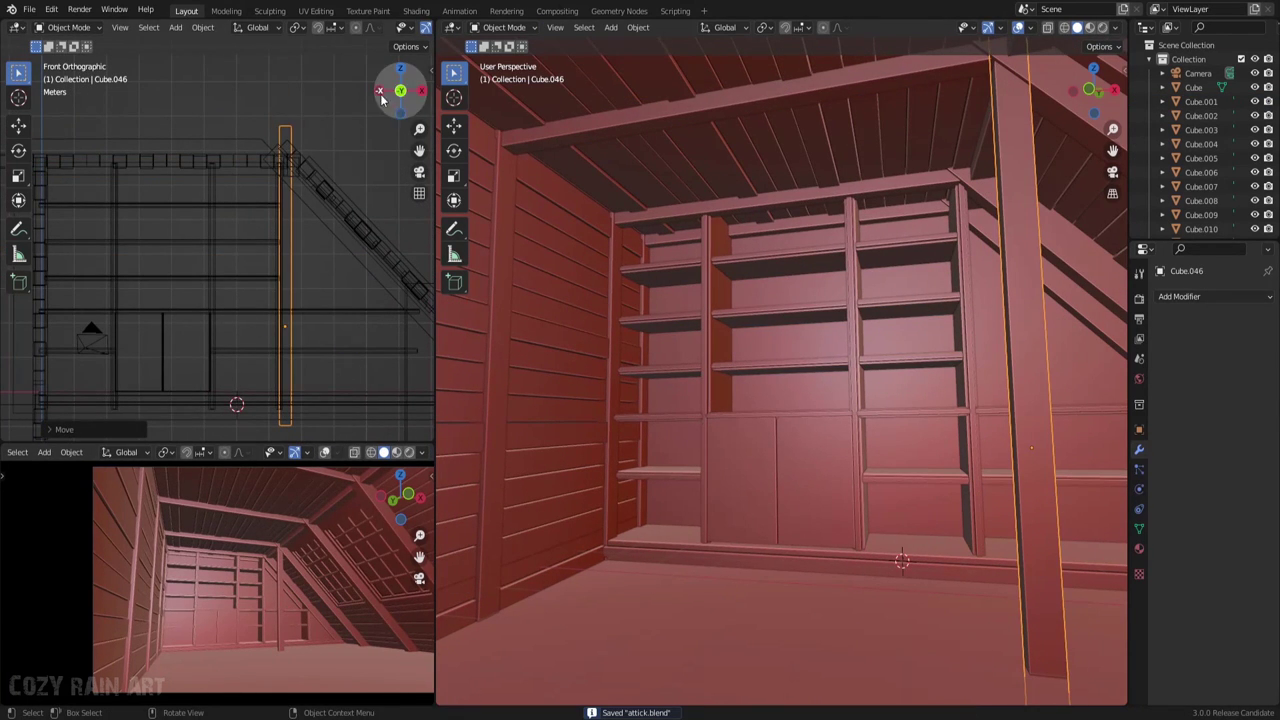
pyautogui.press('ctrl+KP_3')
pyautogui.scroll(3, 278, 596)
pyautogui.scroll(2, 340, 487)
pyautogui.press('s')
pyautogui.press('z')
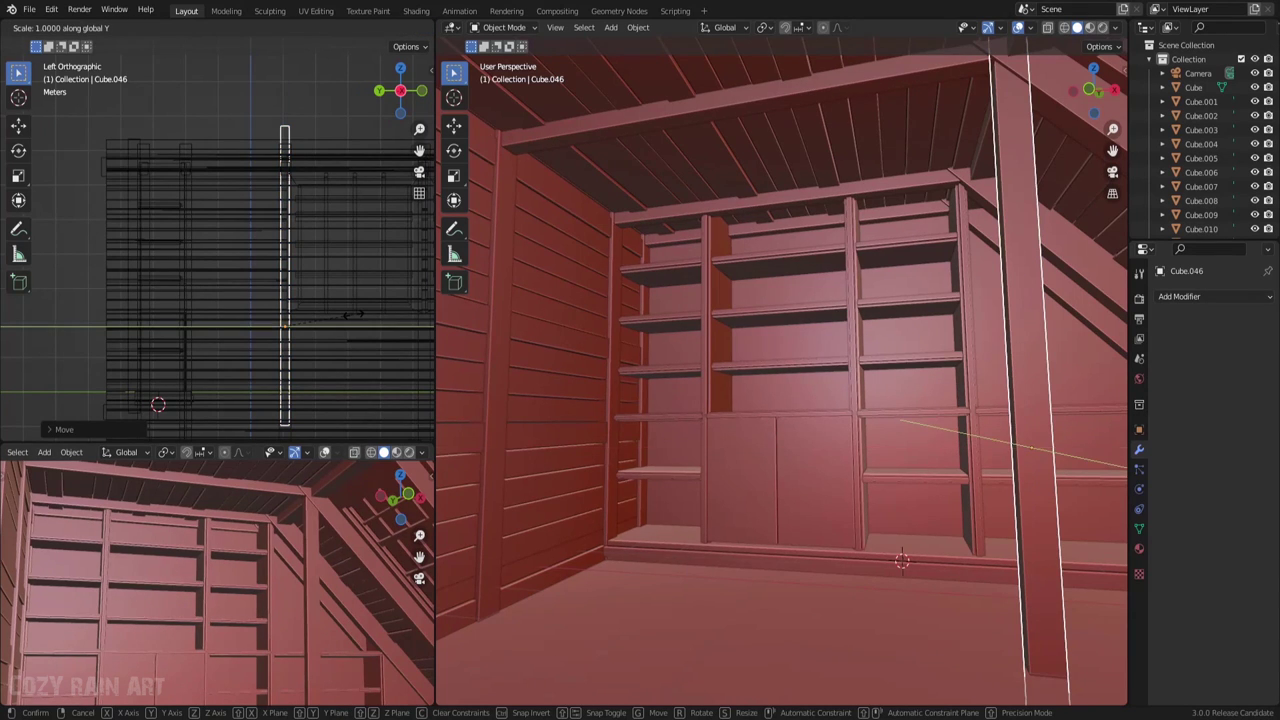
pyautogui.click(378, 258)
# Widen the diagonal ceiling beam along Y from the side view
pyautogui.click(424, 92)
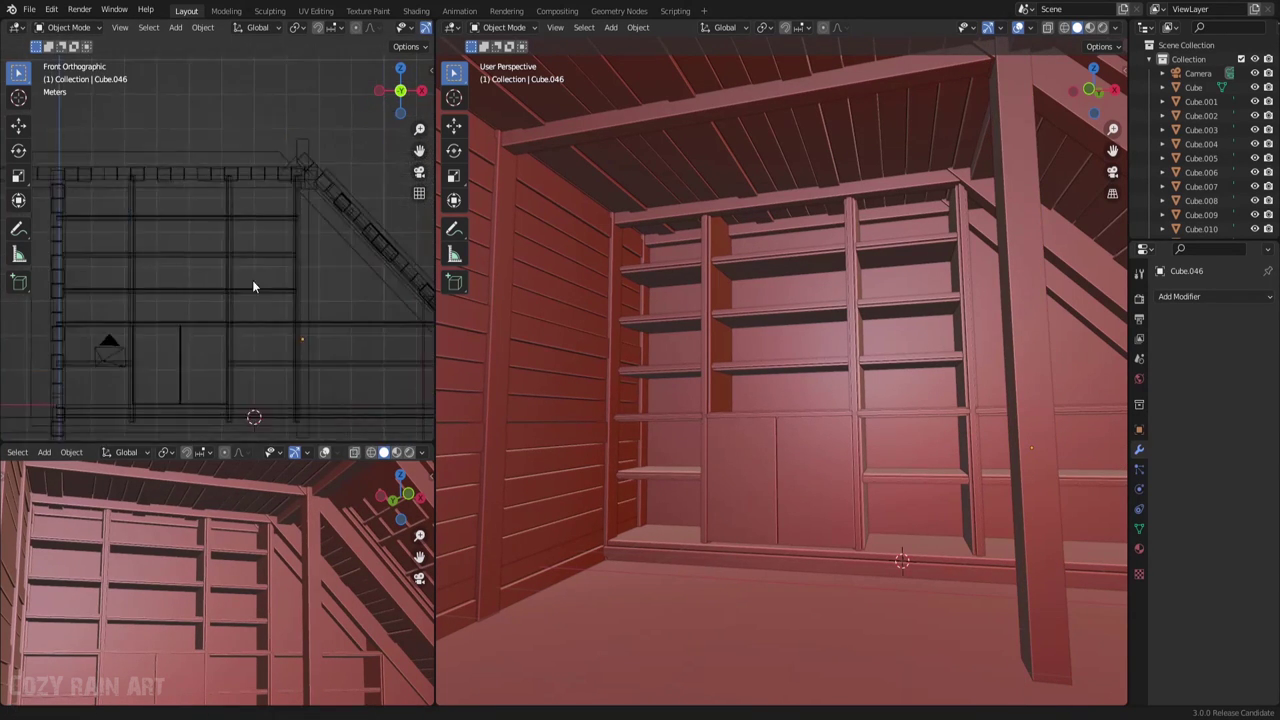
pyautogui.scroll(3, 254, 286)
pyautogui.click(330, 240)
pyautogui.press('ctrl+KP_3')
pyautogui.press('s')
pyautogui.press('y')
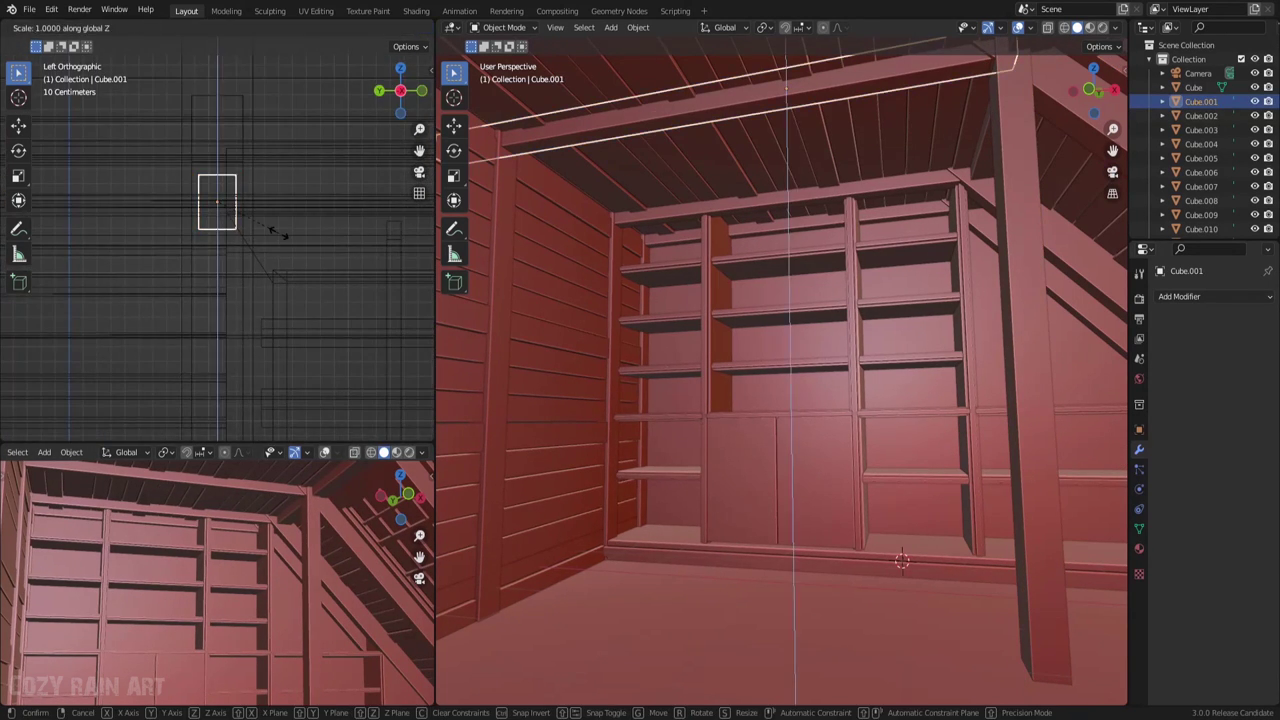
pyautogui.click(320, 229)
# Orbit the lower view around the shelves and select the vertical post
pyautogui.scroll(1, 305, 570)
pyautogui.moveTo(305, 569)
pyautogui.mouseDown(button='middle')
pyautogui.moveTo(323, 514)
pyautogui.moveTo(331, 606)
pyautogui.mouseUp(button='middle')
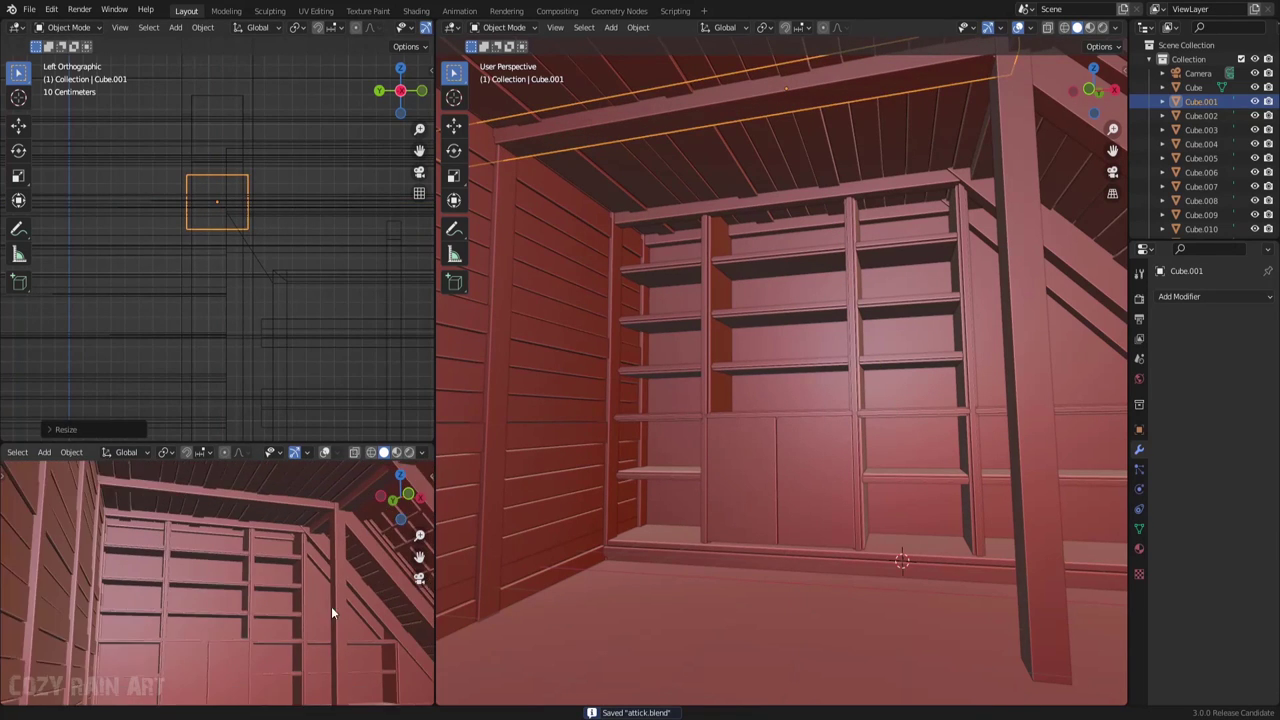
pyautogui.click(331, 606)
pyautogui.scroll(-3, 238, 318)
pyautogui.keyDown('shift'); pyautogui.moveTo(238, 318); pyautogui.dragTo(312, 318, button='middle'); pyautogui.keyUp('shift')
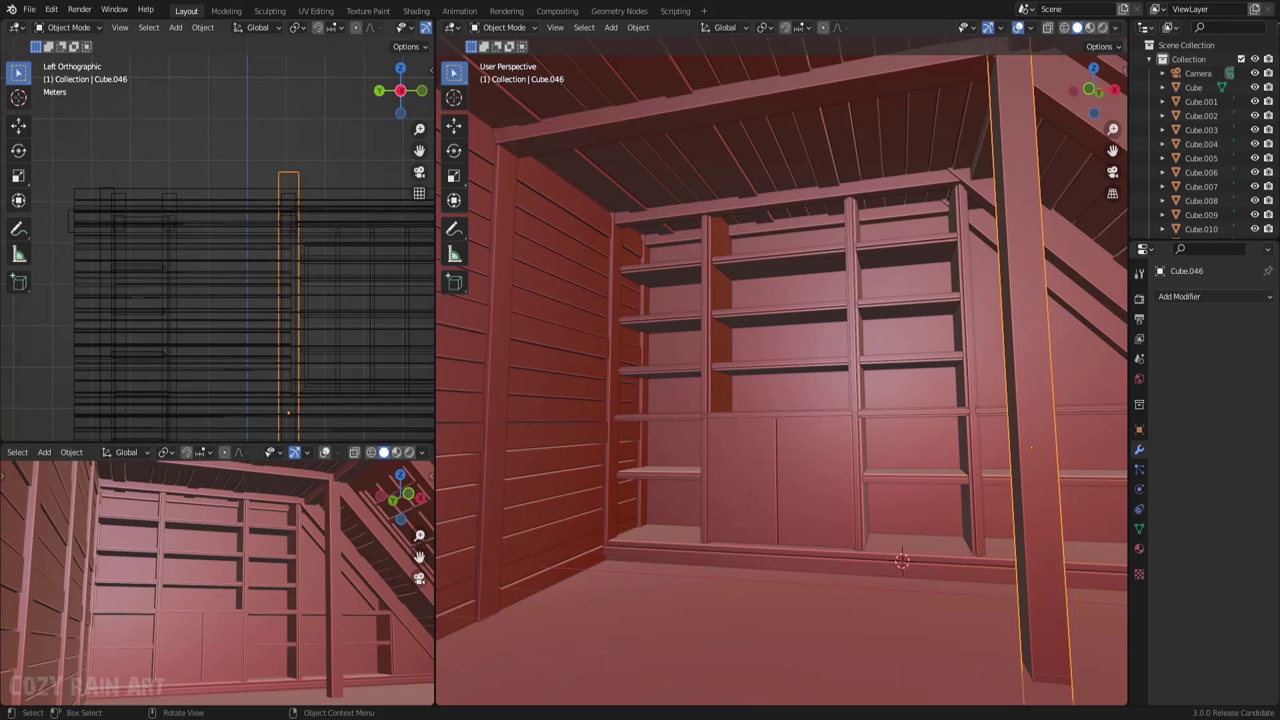
# Try duplicating a bookshelf post along Y, then cancel and undo the duplicate
pyautogui.hotkey('shift', 'd')
pyautogui.press('y')
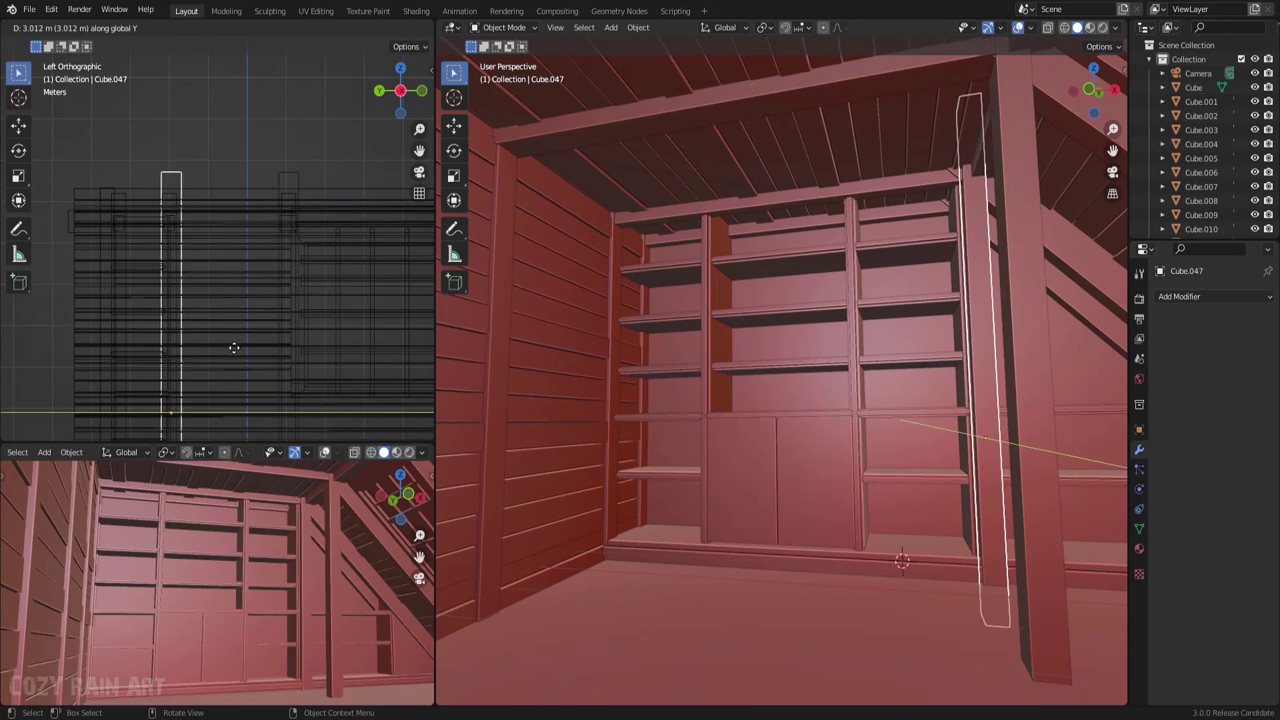
pyautogui.press('Escape')
pyautogui.hotkey('ctrl', 'z')
pyautogui.hotkey('ctrl', 'z')
pyautogui.hotkey('ctrl', 'z')
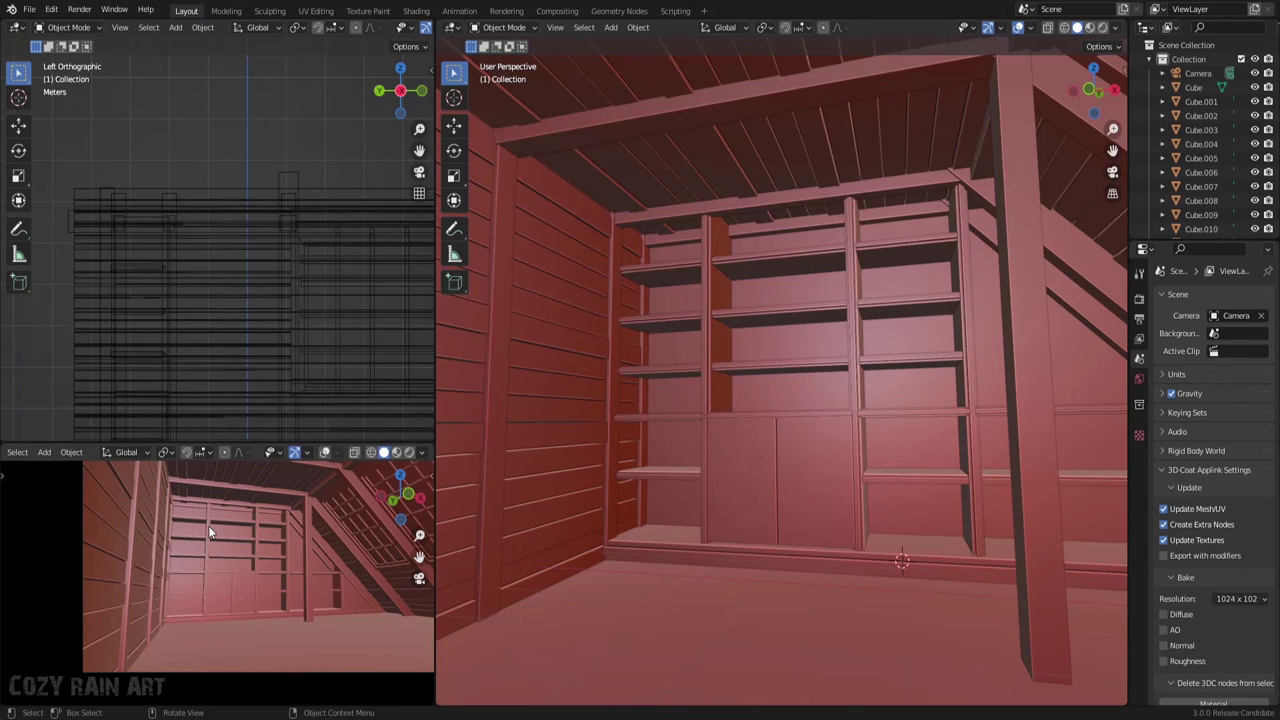
pyautogui.hotkey('ctrl', 'z')
# In front view, move the two posts' geometry vertically along Z in Edit Mode
pyautogui.press('KP_1')
pyautogui.press('Tab')
pyautogui.press('g')
pyautogui.press('z')
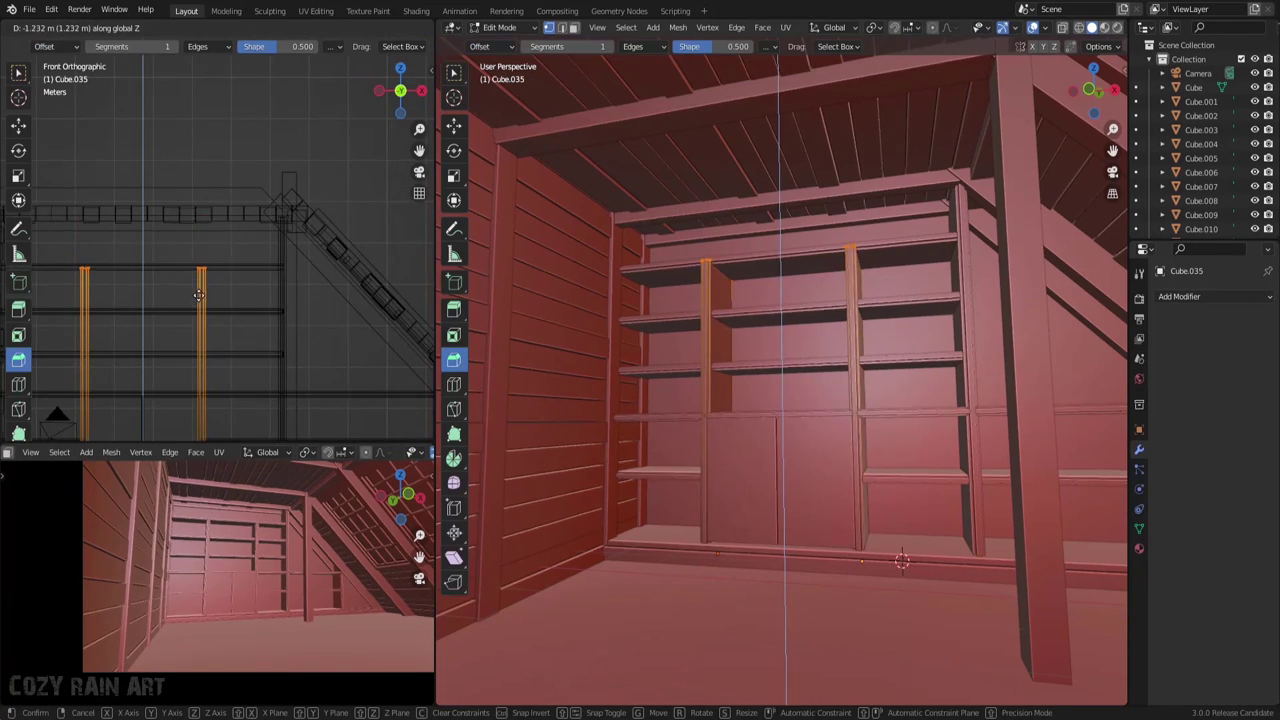
# Slide the shelf board Cube.039 along Y into place
pyautogui.press('g')
pyautogui.press('y')
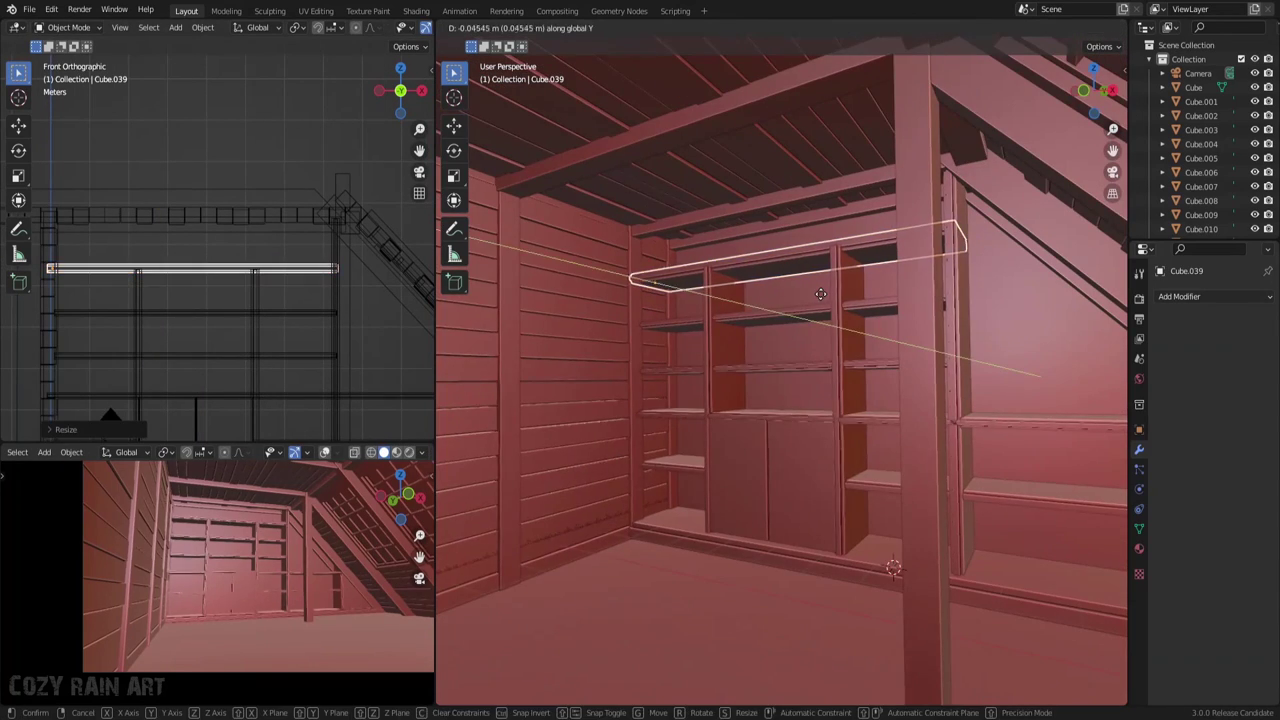
pyautogui.click(820, 294)
pyautogui.moveTo(650, 587)
pyautogui.mouseDown(button='middle')
pyautogui.moveTo(818, 510)
pyautogui.moveTo(970, 385)
pyautogui.mouseUp(button='middle')
# Scale the tall side panel Cube.034 from a side view and save attick.blend
pyautogui.click(860, 480)
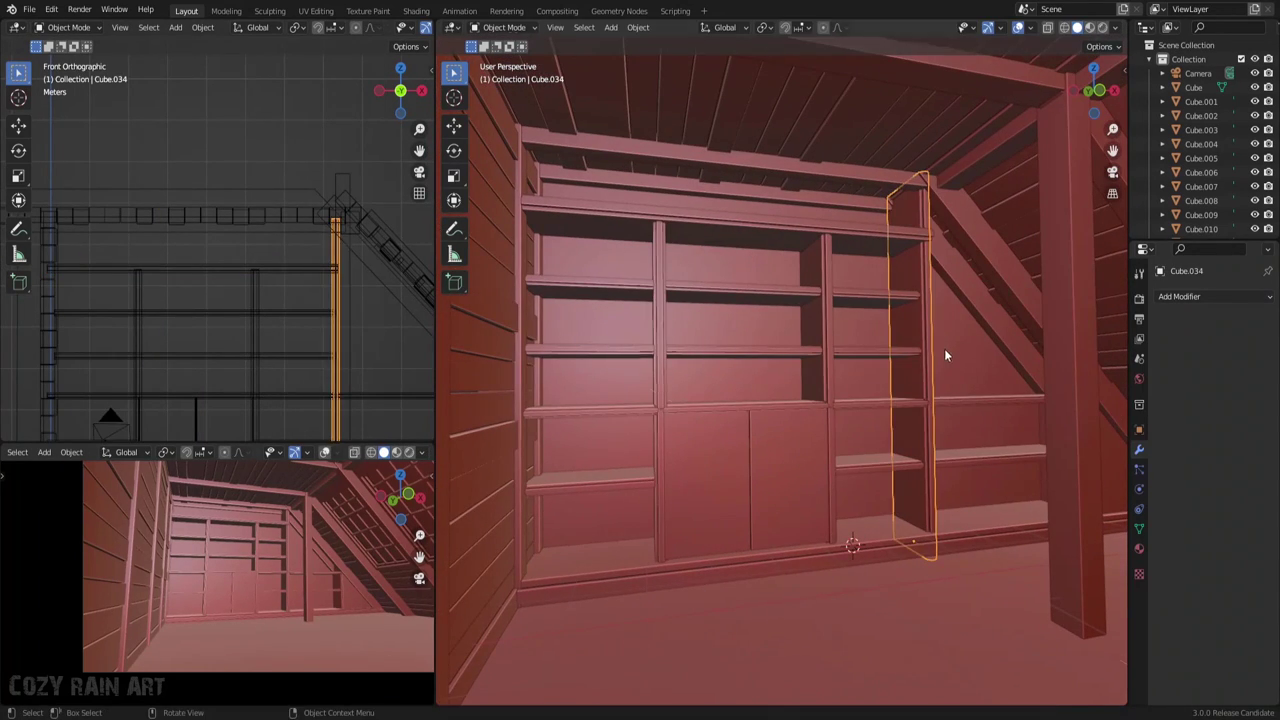
pyautogui.click(378, 90)
pyautogui.press('Return')
pyautogui.click(950, 211)
pyautogui.hotkey('ctrl', 's')
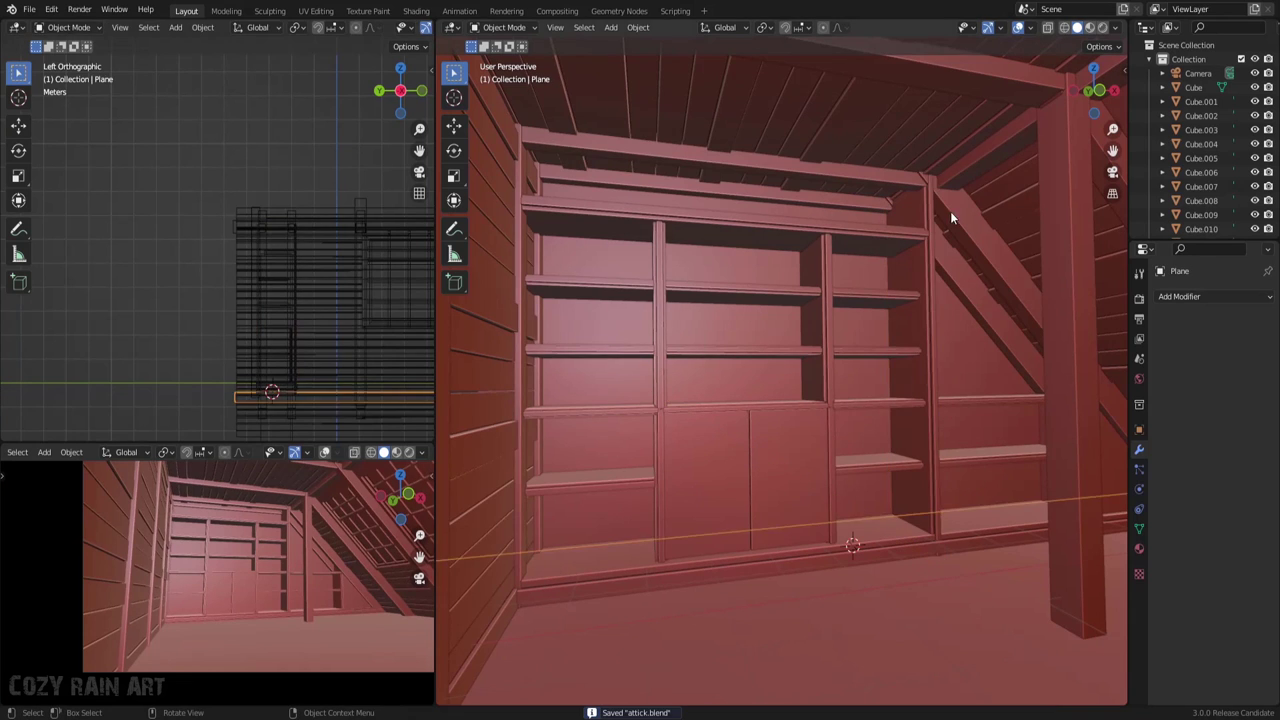
# Scale the top beam Cube.004 along Y and nudge it under the slope
pyautogui.scroll(3, 274, 270)
pyautogui.press('s')
pyautogui.press('y')
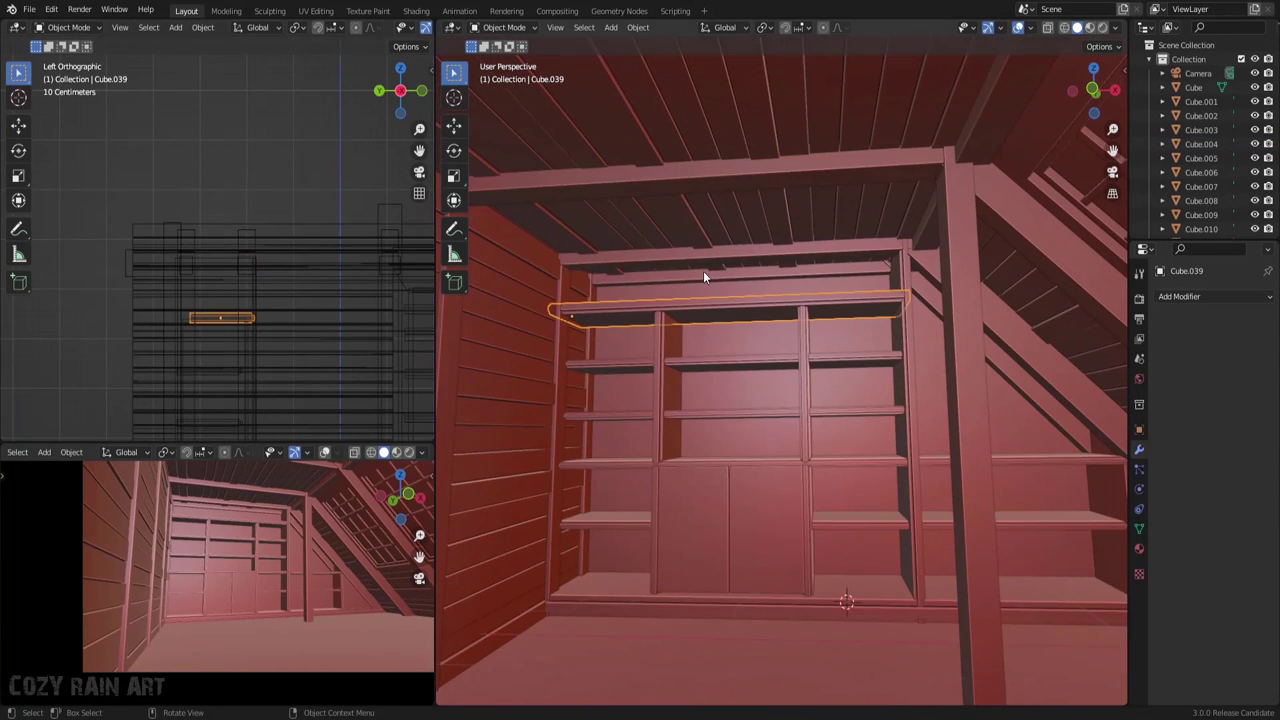
pyautogui.moveTo(703, 272); pyautogui.dragTo(700, 285)
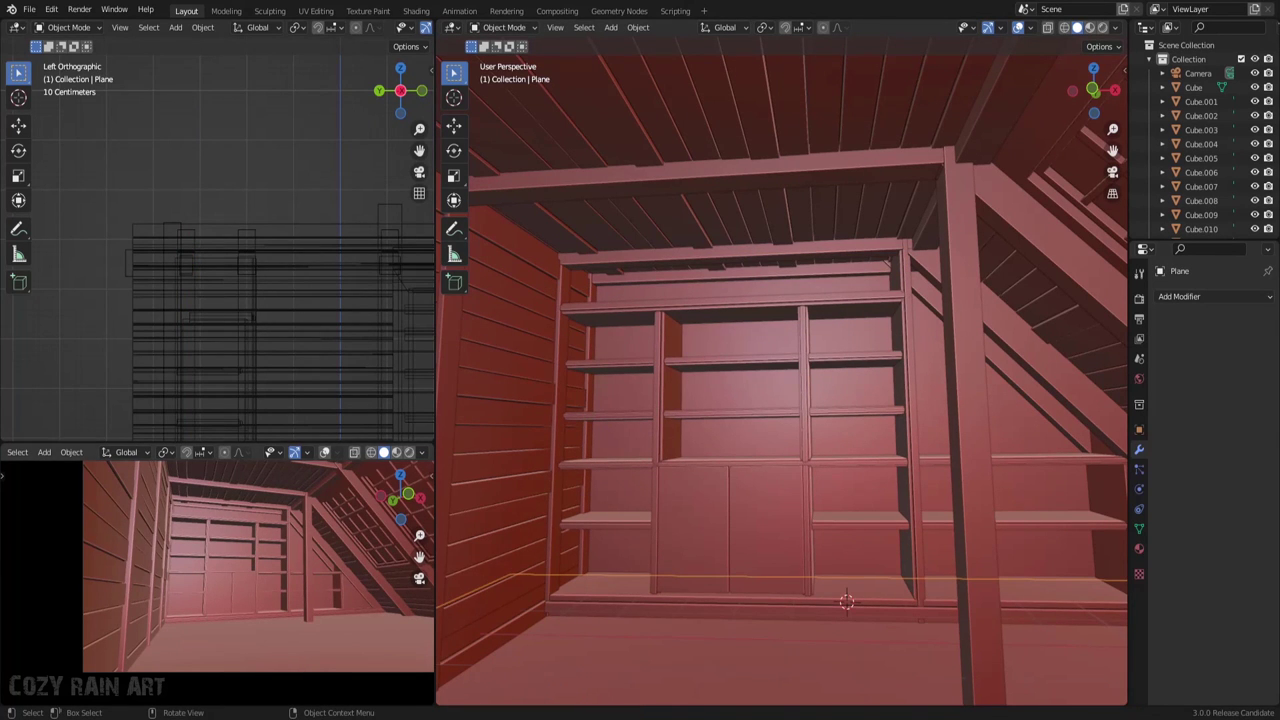
pyautogui.click(700, 520)
# Frame the cabinet doors and test a Y move of the shelf above, then cancel it
pyautogui.press('KP_Decimal')
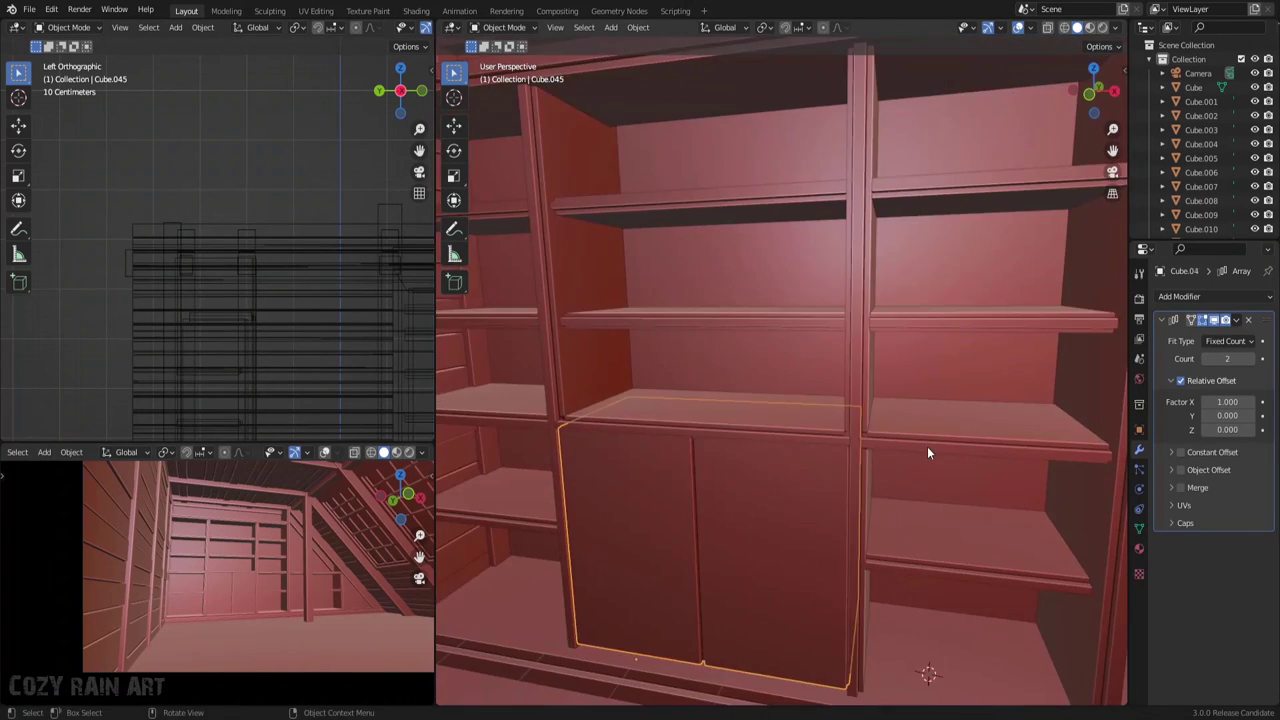
pyautogui.click(927, 453)
pyautogui.press('KP_Decimal')
pyautogui.press('g')
pyautogui.press('y')
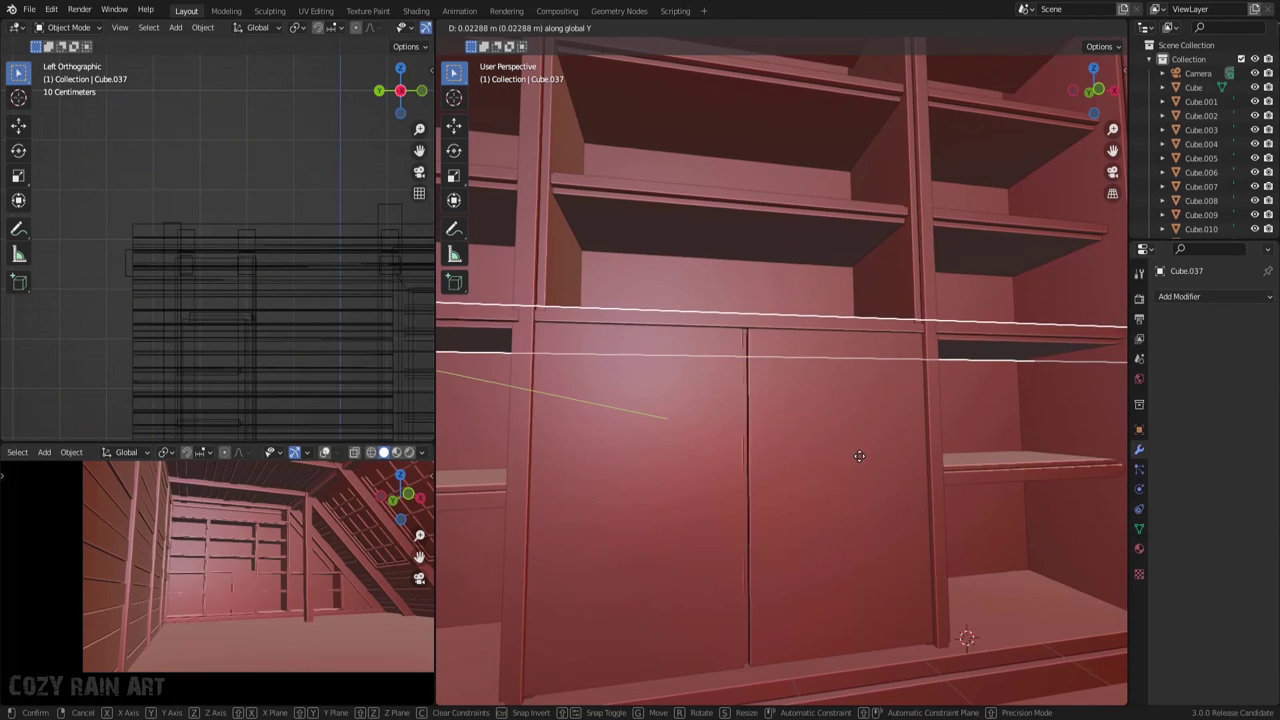
pyautogui.press('Escape')
# Inset a border around the left door's front face in face-select Edit Mode
pyautogui.click(931, 554)
pyautogui.press('Tab')
pyautogui.hotkey('ctrl', 'r')
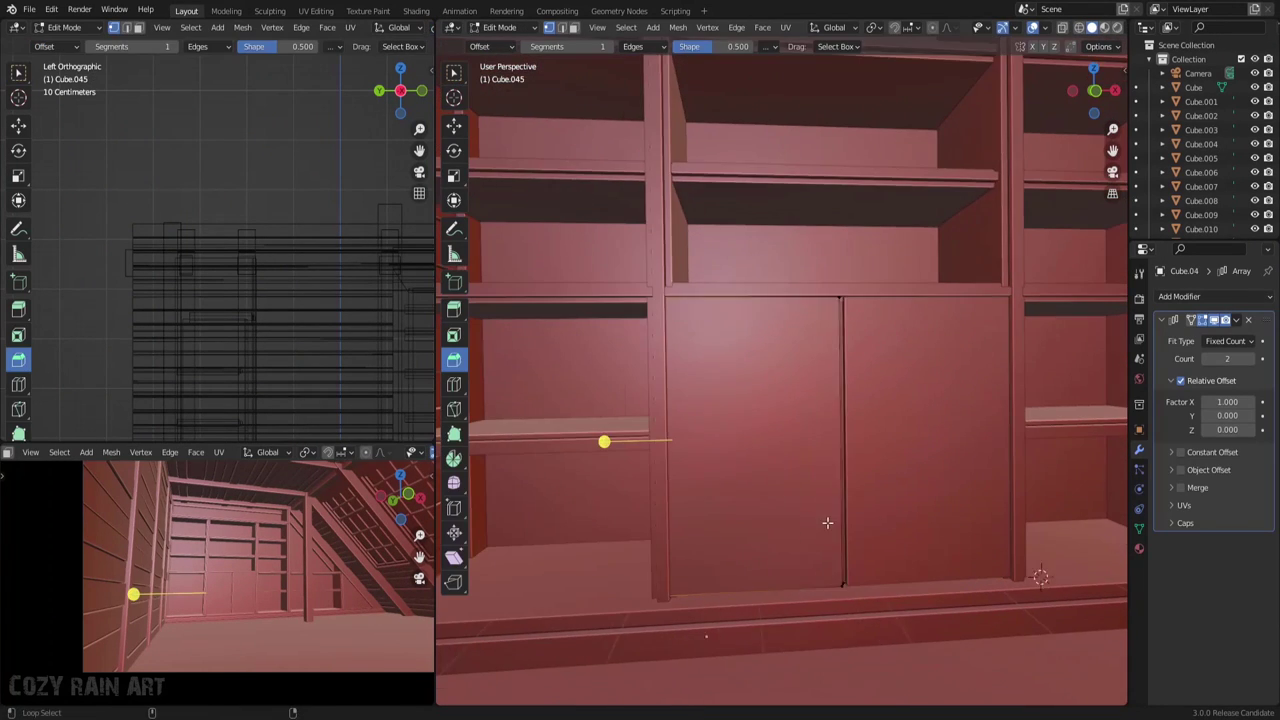
pyautogui.hotkey('shift', 'space')
pyautogui.press('i')
pyautogui.press('3')
pyautogui.click(827, 462)
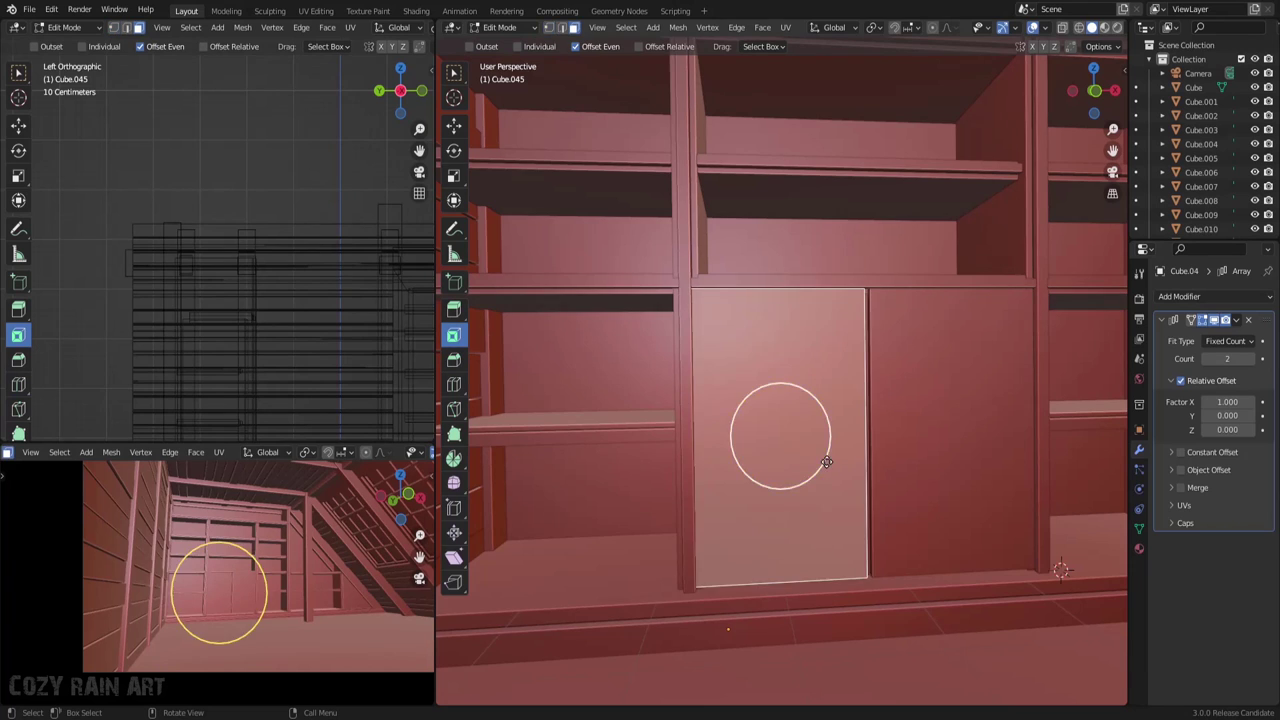
pyautogui.moveTo(827, 462); pyautogui.dragTo(772, 427)
pyautogui.click(773, 431)
# Shrink and extrude the inner panel inward, then inset and scale it a second time
pyautogui.press('s')
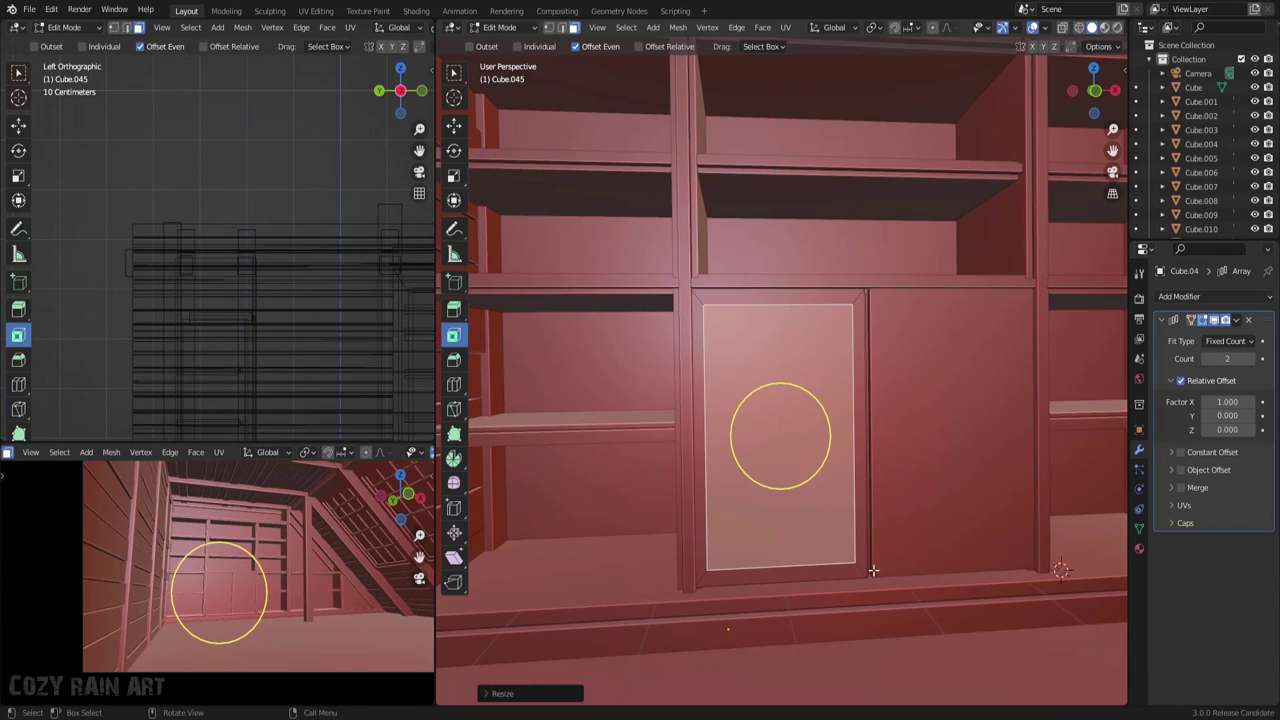
pyautogui.moveTo(773, 431)
pyautogui.mouseDown(button='middle')
pyautogui.moveTo(813, 568)
pyautogui.moveTo(870, 540)
pyautogui.moveTo(883, 503)
pyautogui.moveTo(800, 452)
pyautogui.mouseUp(button='middle')
pyautogui.press('e')
pyautogui.press('s')
pyautogui.press('i')
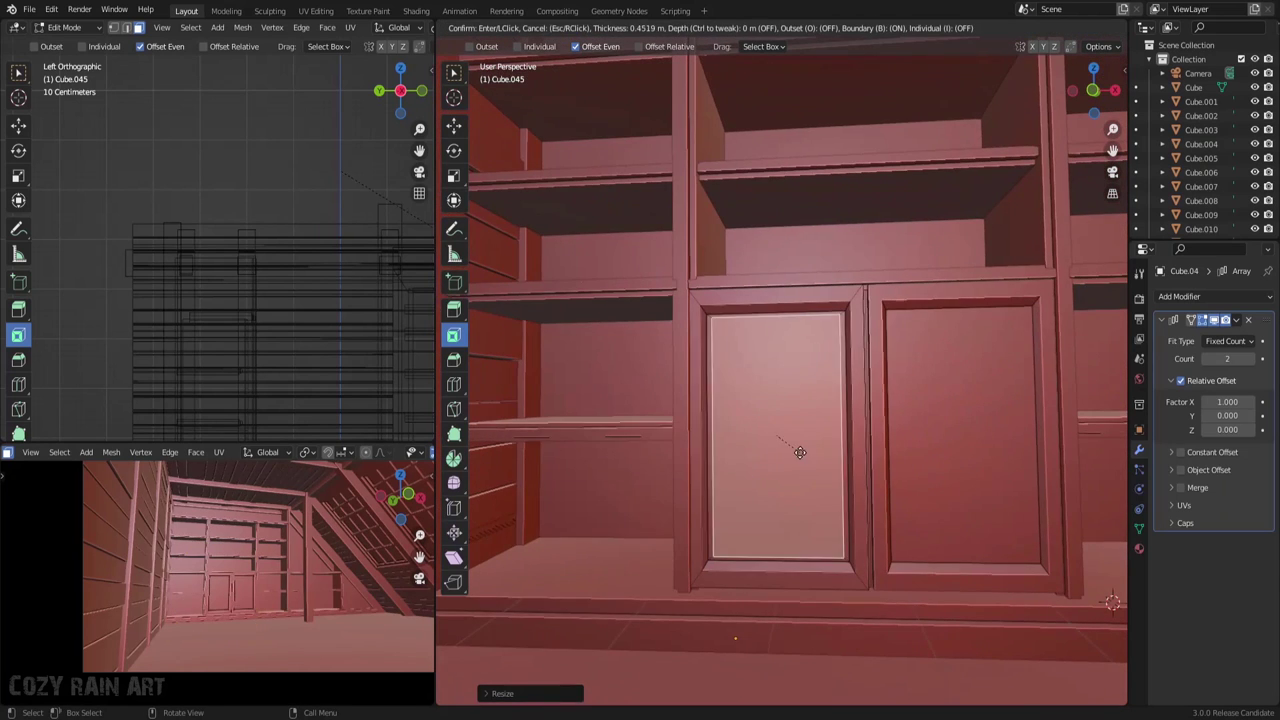
pyautogui.press('s')
pyautogui.moveTo(907, 515); pyautogui.dragTo(809, 462, button='middle')
pyautogui.press('i')
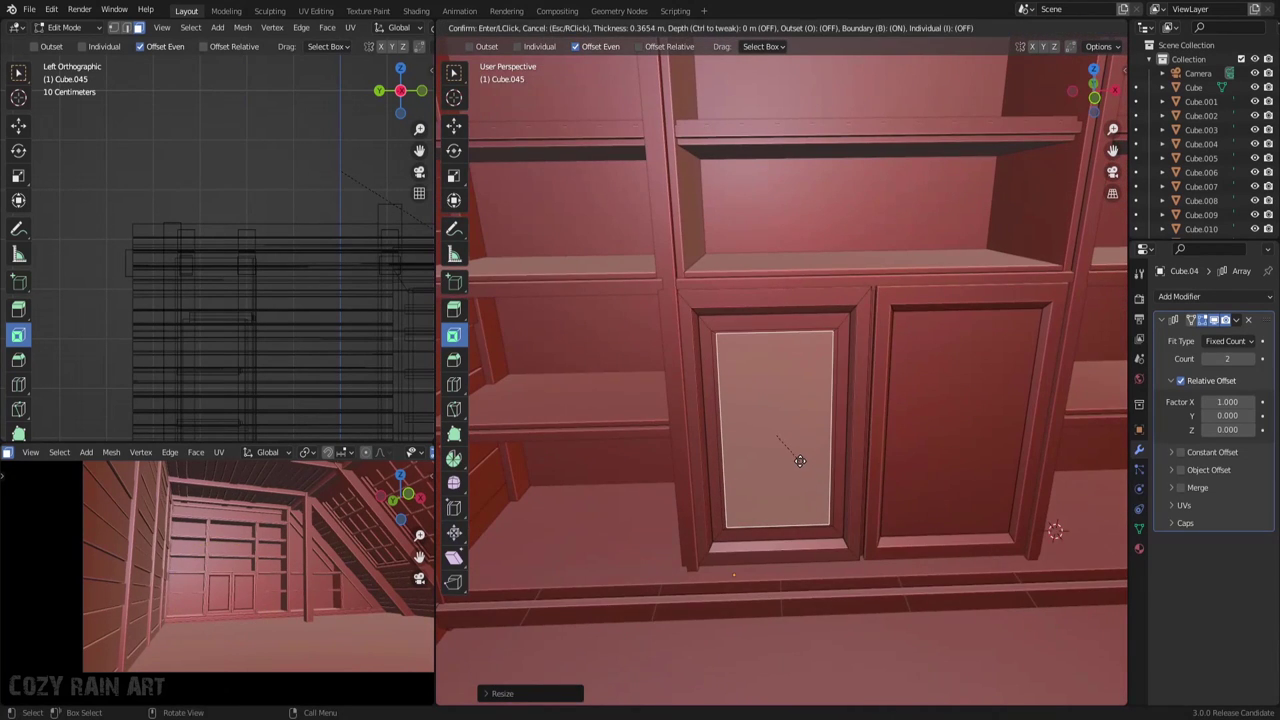
pyautogui.click(903, 503)
# Clear the face selection and pick an edge of the door frame
pyautogui.press('c')
pyautogui.middleClick(771, 429)
pyautogui.press('Escape')
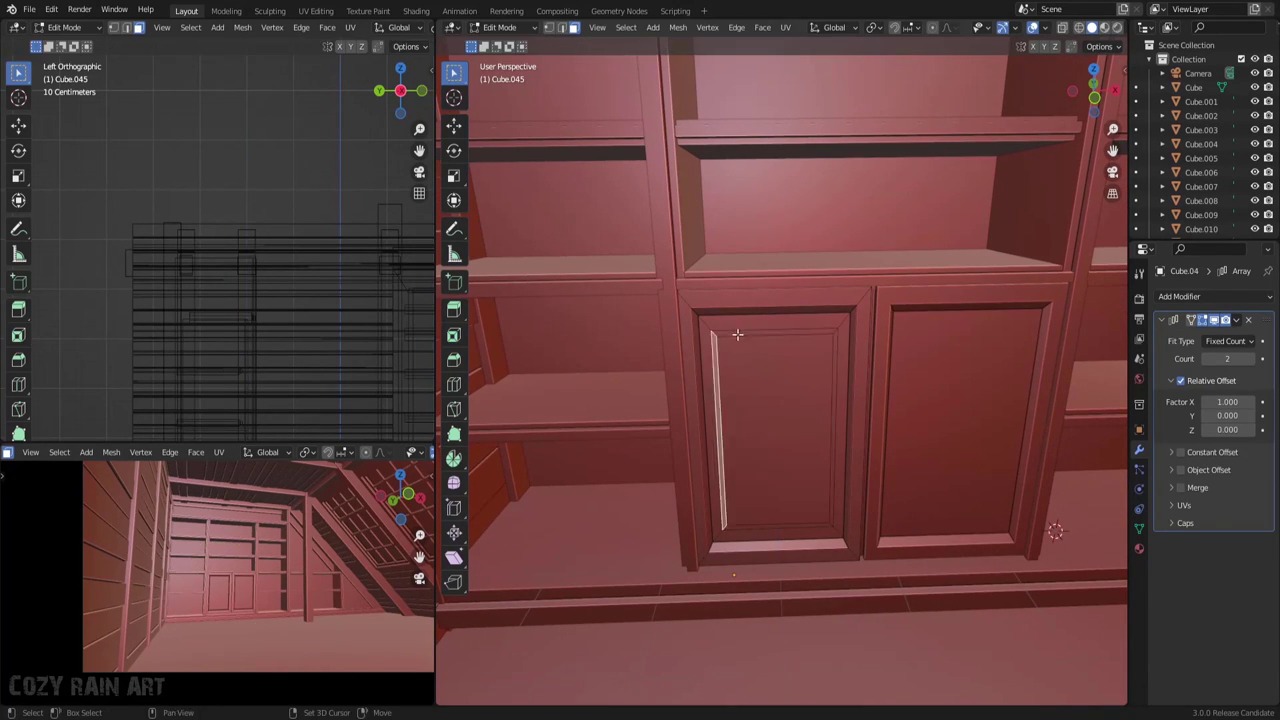
pyautogui.moveTo(793, 524)
pyautogui.mouseDown(button='middle')
pyautogui.moveTo(808, 514)
pyautogui.moveTo(693, 460)
pyautogui.moveTo(855, 387)
pyautogui.mouseUp(button='middle')
pyautogui.press('e')
pyautogui.rightClick(790, 525)
pyautogui.click(693, 460)
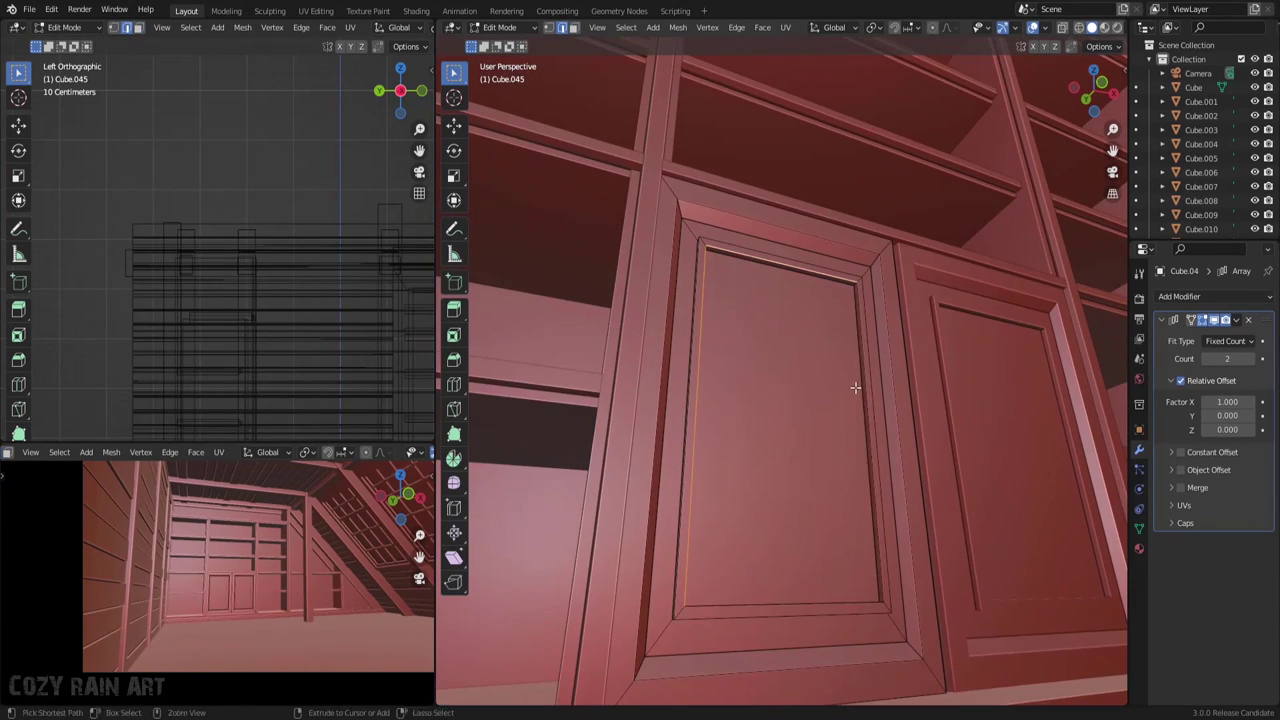
pyautogui.moveTo(772, 539); pyautogui.dragTo(840, 434, button='middle')
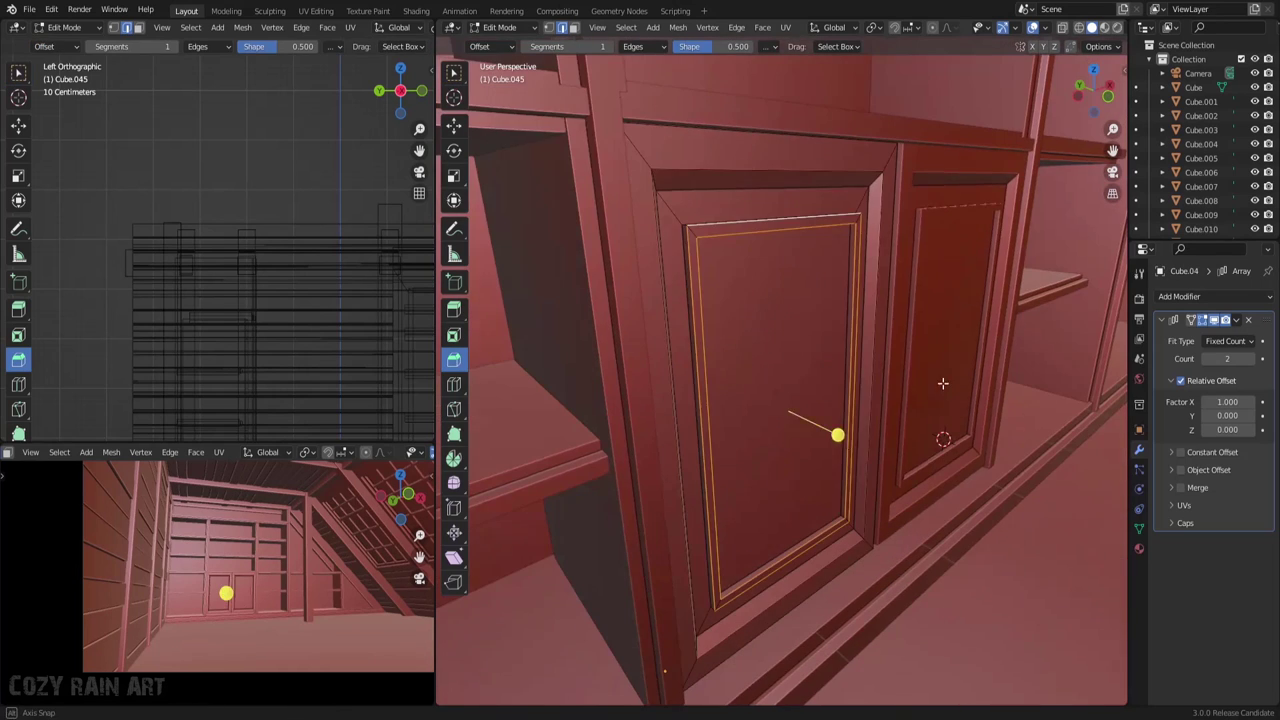
# Apply the doors' scale, bevel the door frame edge, and save attick.blend
pyautogui.press('Tab')
pyautogui.hotkey('ctrl', 'a')
pyautogui.click(869, 508)
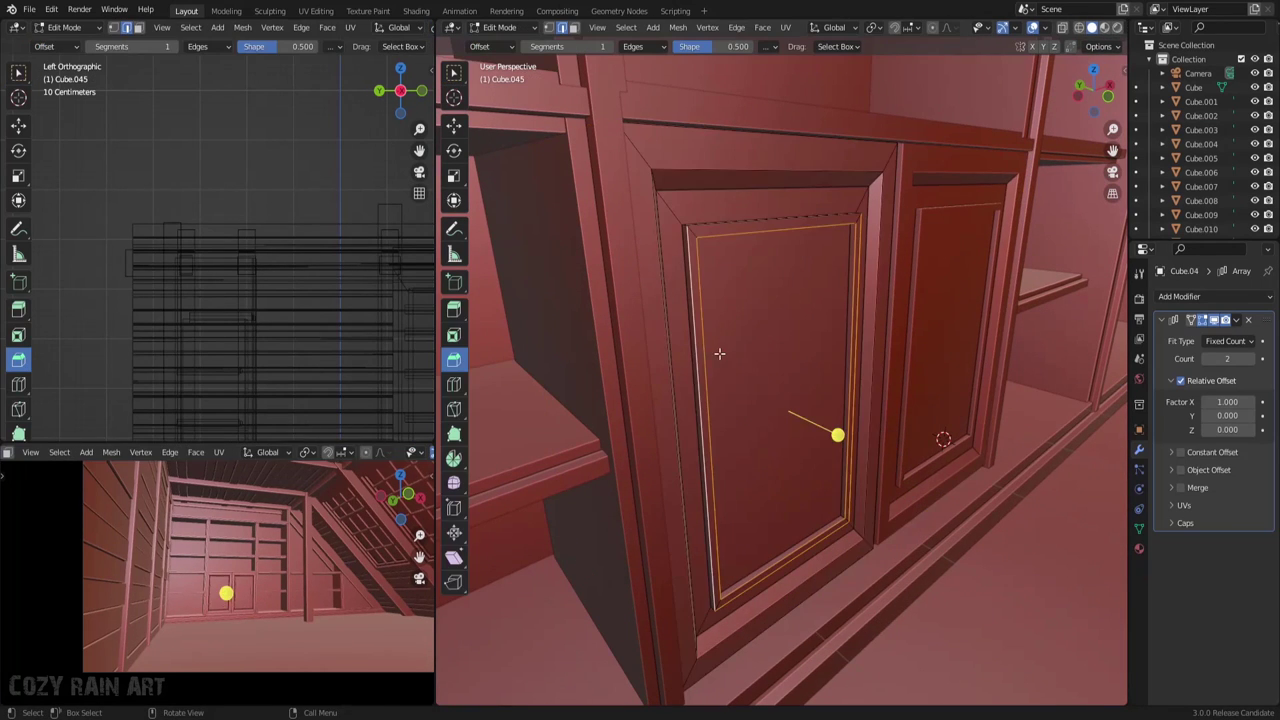
pyautogui.click(838, 436)
pyautogui.press('Tab')
pyautogui.moveTo(838, 436)
pyautogui.mouseDown(button='middle')
pyautogui.moveTo(893, 468)
pyautogui.moveTo(923, 449)
pyautogui.mouseUp(button='middle')
pyautogui.hotkey('ctrl', 's')
pyautogui.scroll(2, 738, 339)
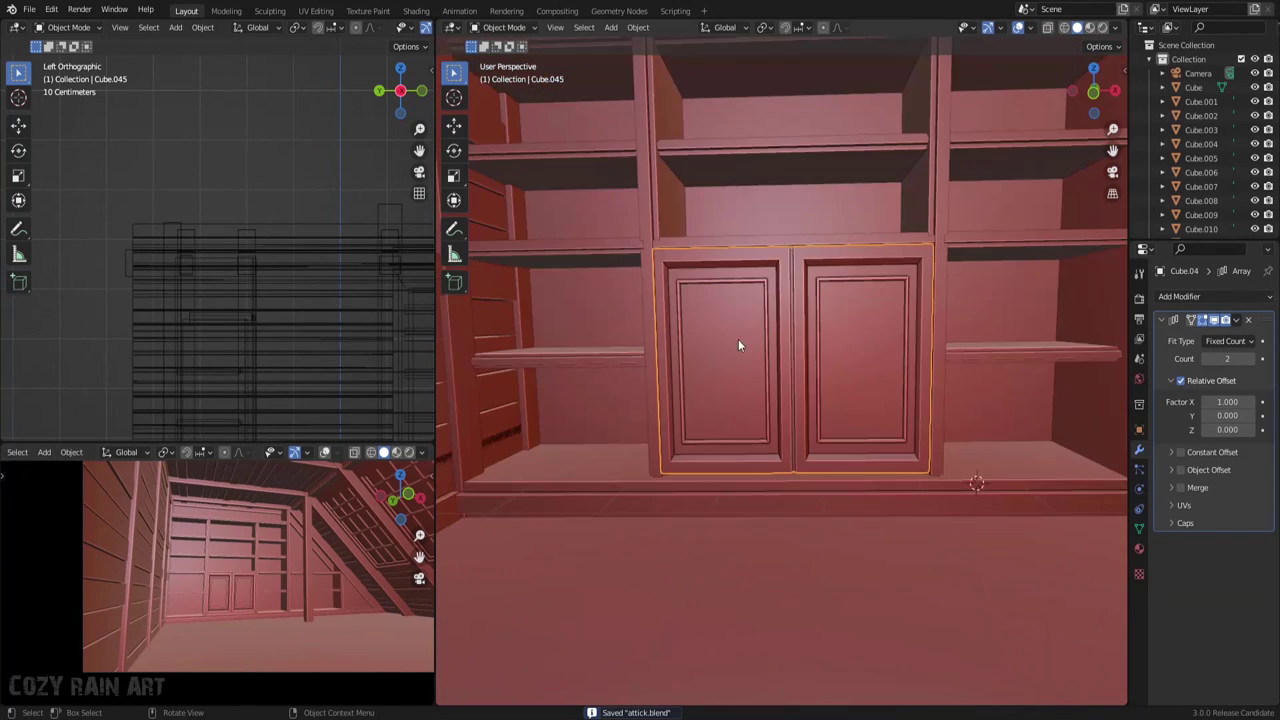
pyautogui.scroll(-3, 768, 438)
pyautogui.click(838, 478)
# Leave Edit Mode and save the project
pyautogui.moveTo(838, 478)
pyautogui.mouseDown(button='middle')
pyautogui.moveTo(751, 451)
pyautogui.moveTo(859, 486)
pyautogui.moveTo(908, 428)
pyautogui.mouseUp(button='middle')
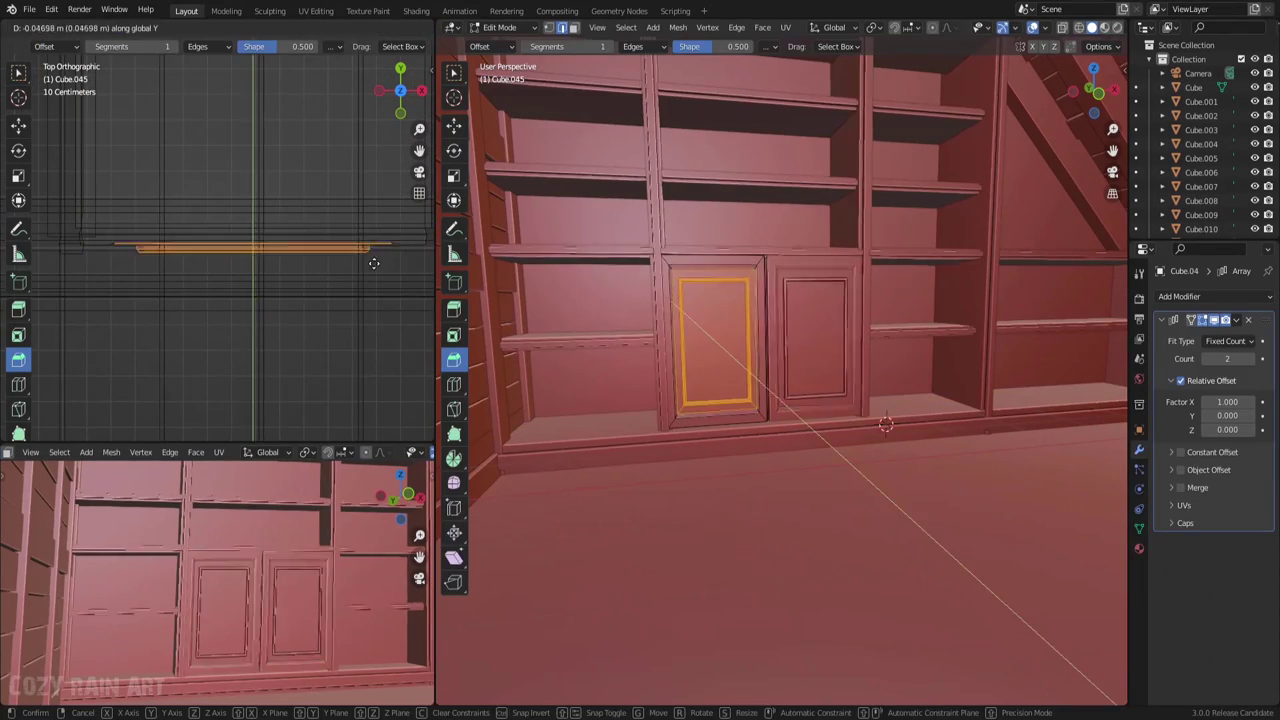
pyautogui.press('Tab')
pyautogui.hotkey('ctrl', 's')
pyautogui.scroll(3, 784, 480)
pyautogui.scroll(-5, 784, 480)
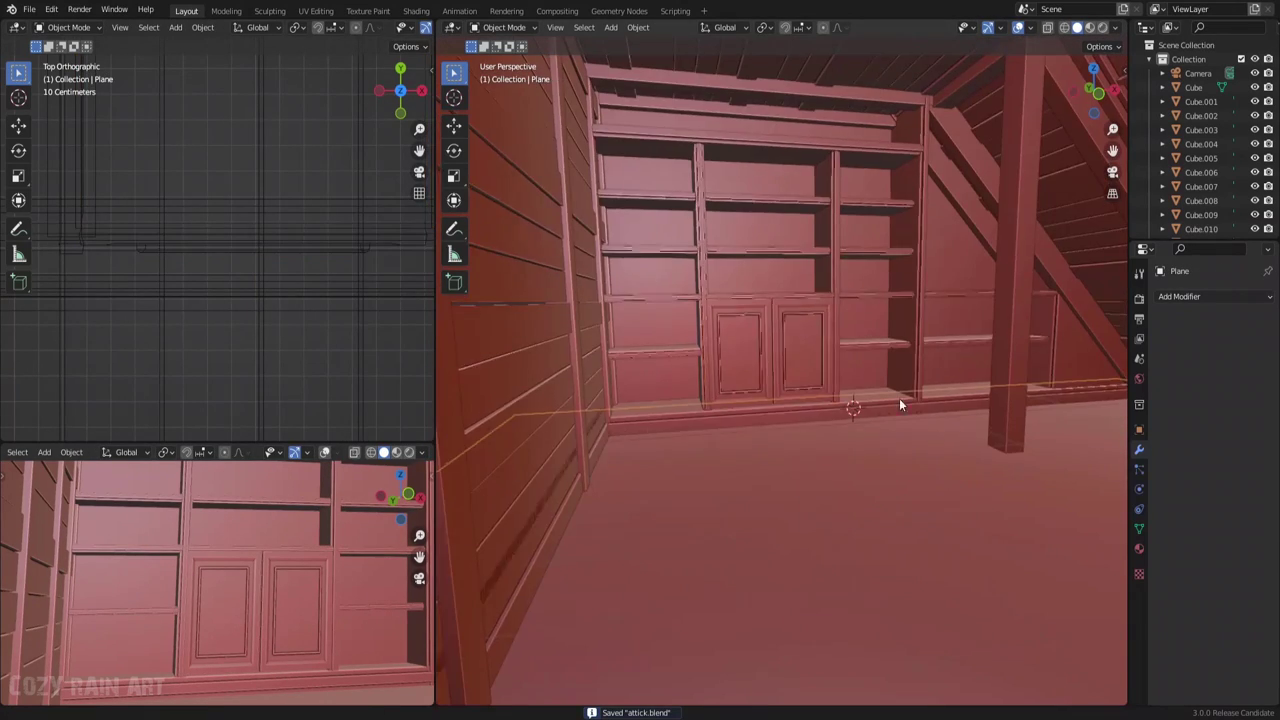
# Slide the baseboard Cube.038 into place along Y
pyautogui.moveTo(899, 398); pyautogui.dragTo(694, 455, button='middle')
pyautogui.click(802, 458)
pyautogui.moveTo(802, 458); pyautogui.dragTo(910, 512, button='middle')
pyautogui.press('g')
pyautogui.press('y')
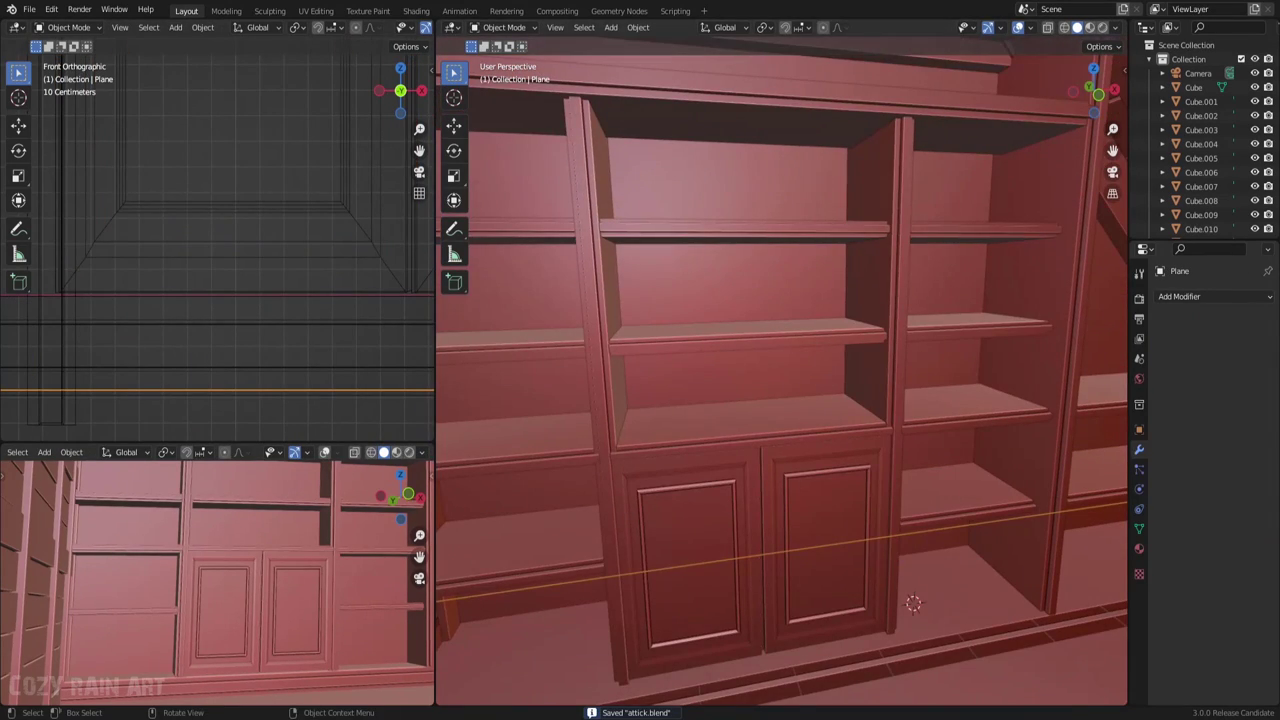
# Check the sloped ceiling through the camera view, save, and inspect the neighbouring shelf bar
pyautogui.scroll(-5, 866, 432)
pyautogui.scroll(-3, 861, 429)
pyautogui.moveTo(861, 429)
pyautogui.mouseDown(button='middle')
pyautogui.moveTo(858, 491)
pyautogui.moveTo(174, 526)
pyautogui.mouseUp(button='middle')
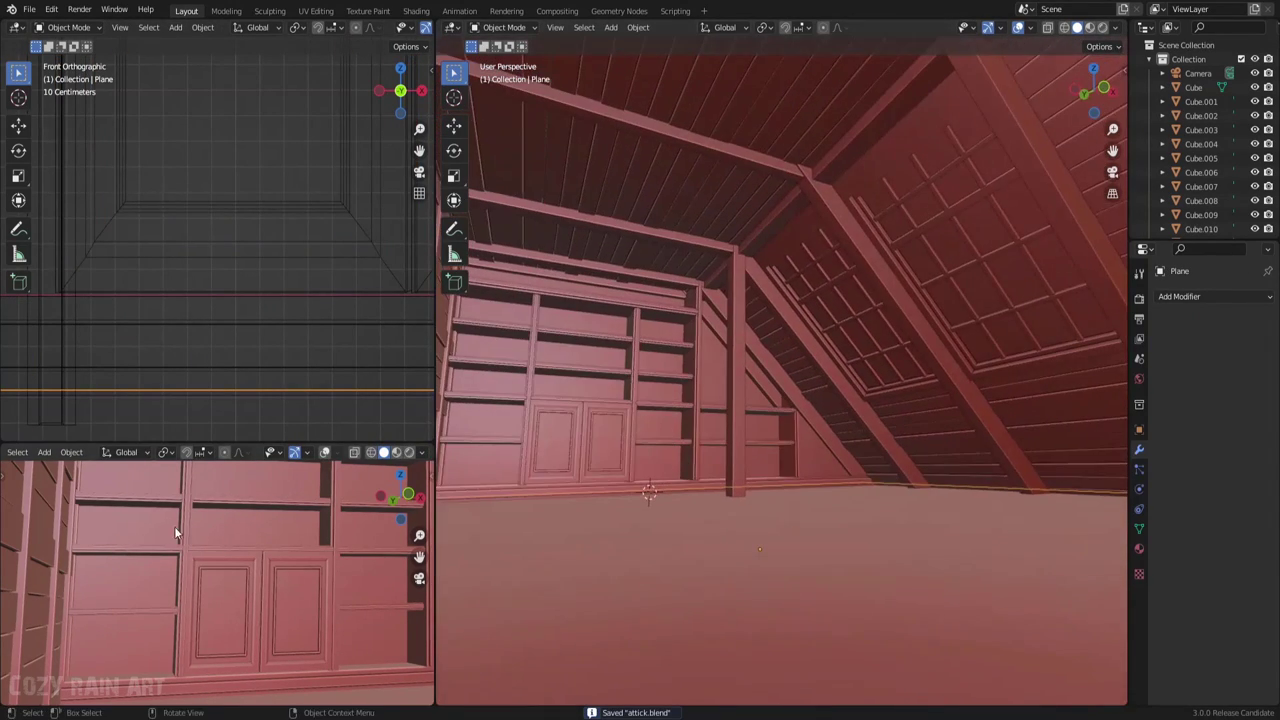
pyautogui.press('KP_0')
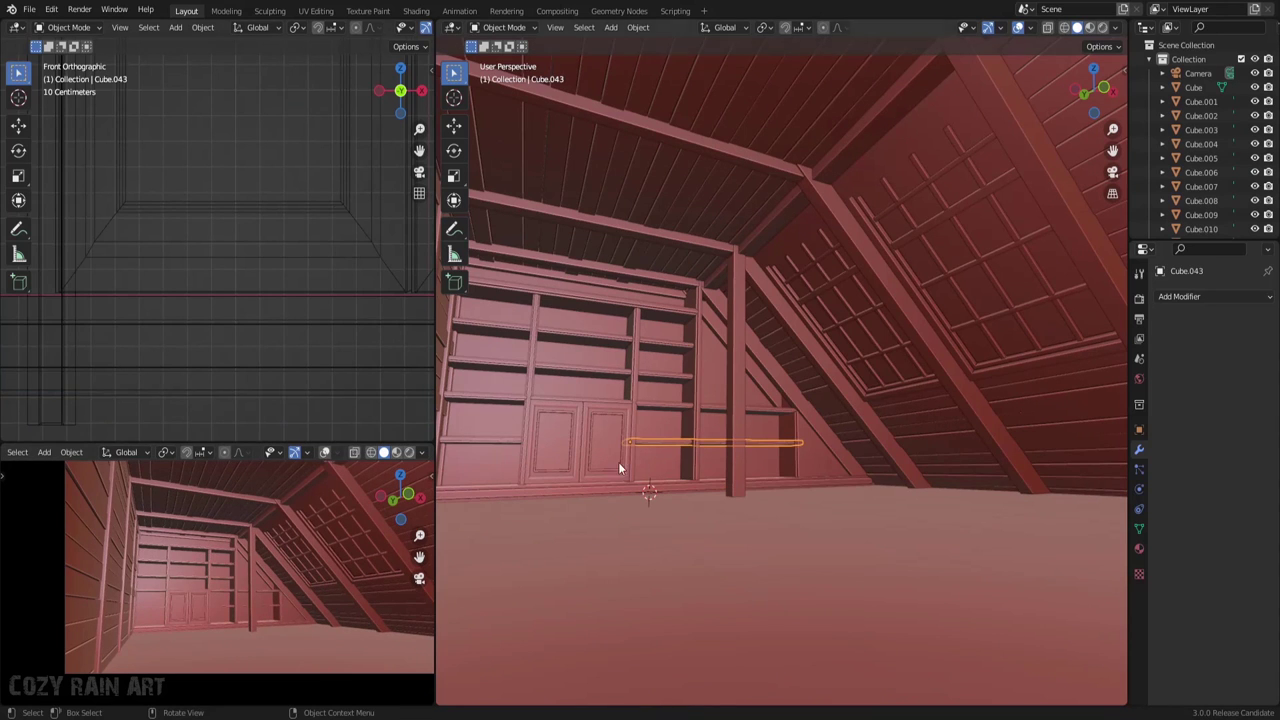
pyautogui.scroll(5, 303, 263)
pyautogui.hotkey('ctrl', 's')
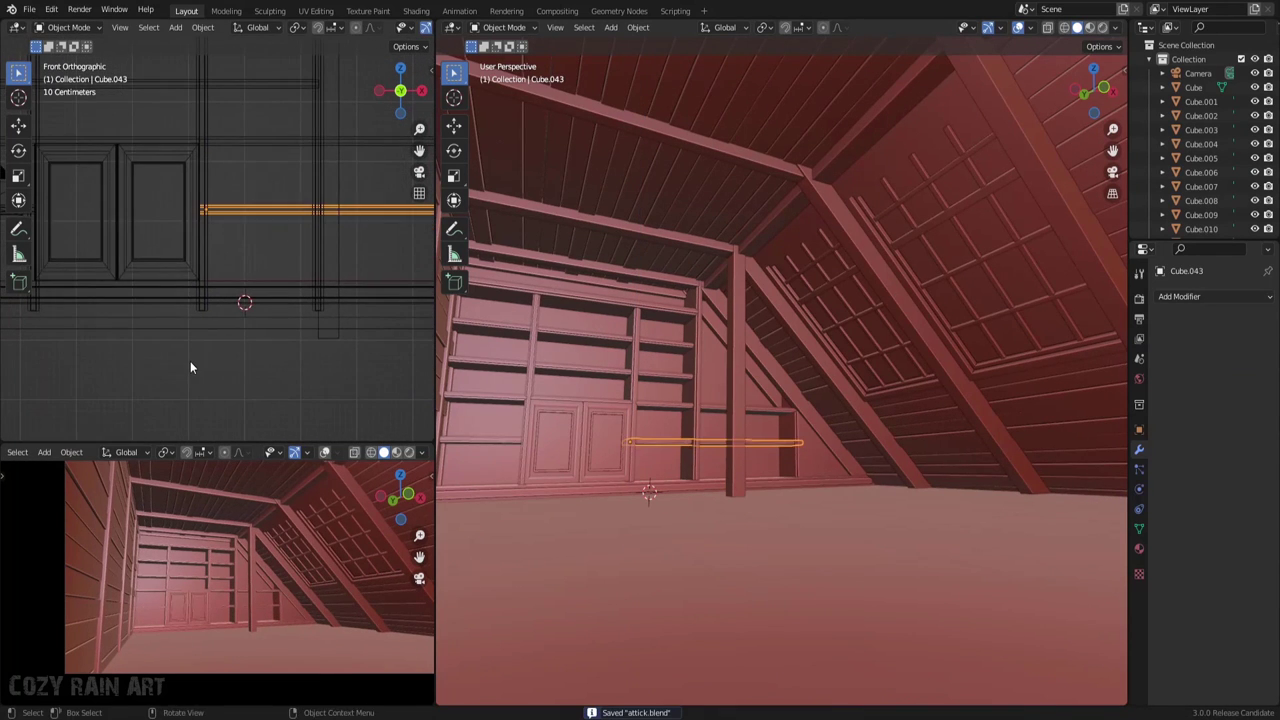
pyautogui.click(43, 240)
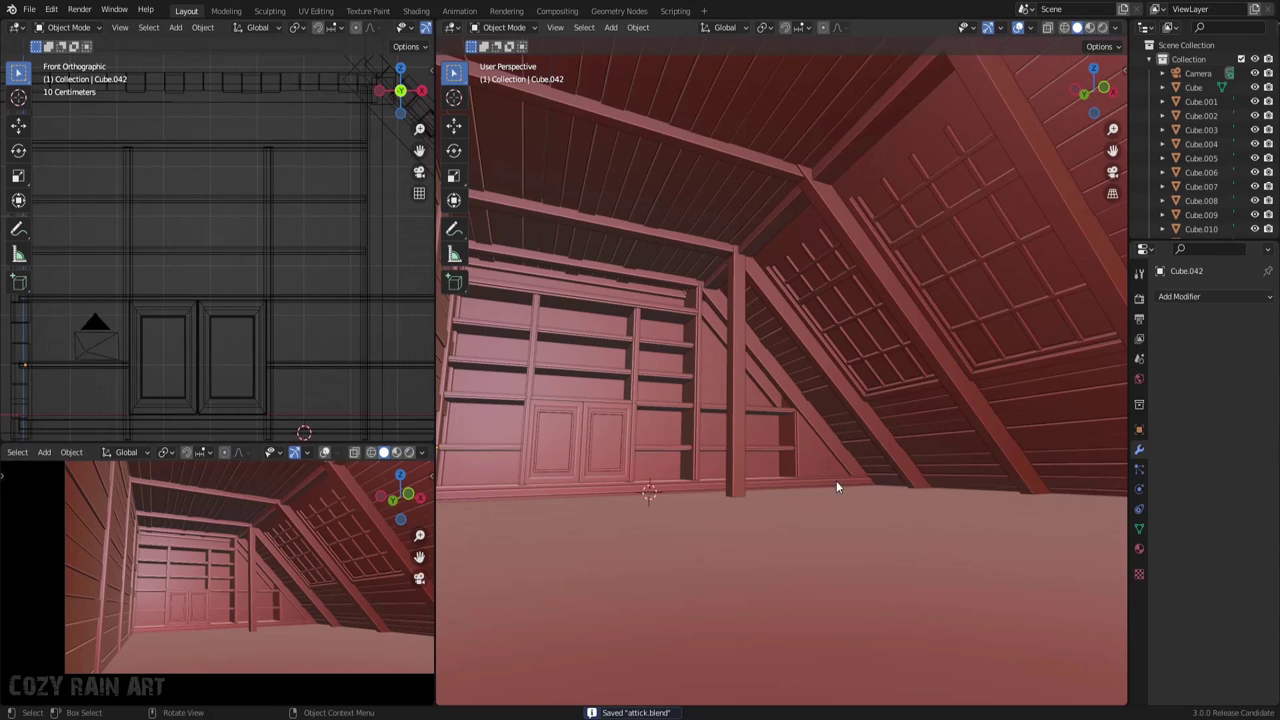
pyautogui.moveTo(838, 487)
pyautogui.mouseDown(button='middle')
pyautogui.moveTo(814, 536)
pyautogui.moveTo(851, 520)
pyautogui.moveTo(820, 520)
pyautogui.moveTo(826, 537)
pyautogui.moveTo(818, 461)
pyautogui.mouseUp(button='middle')
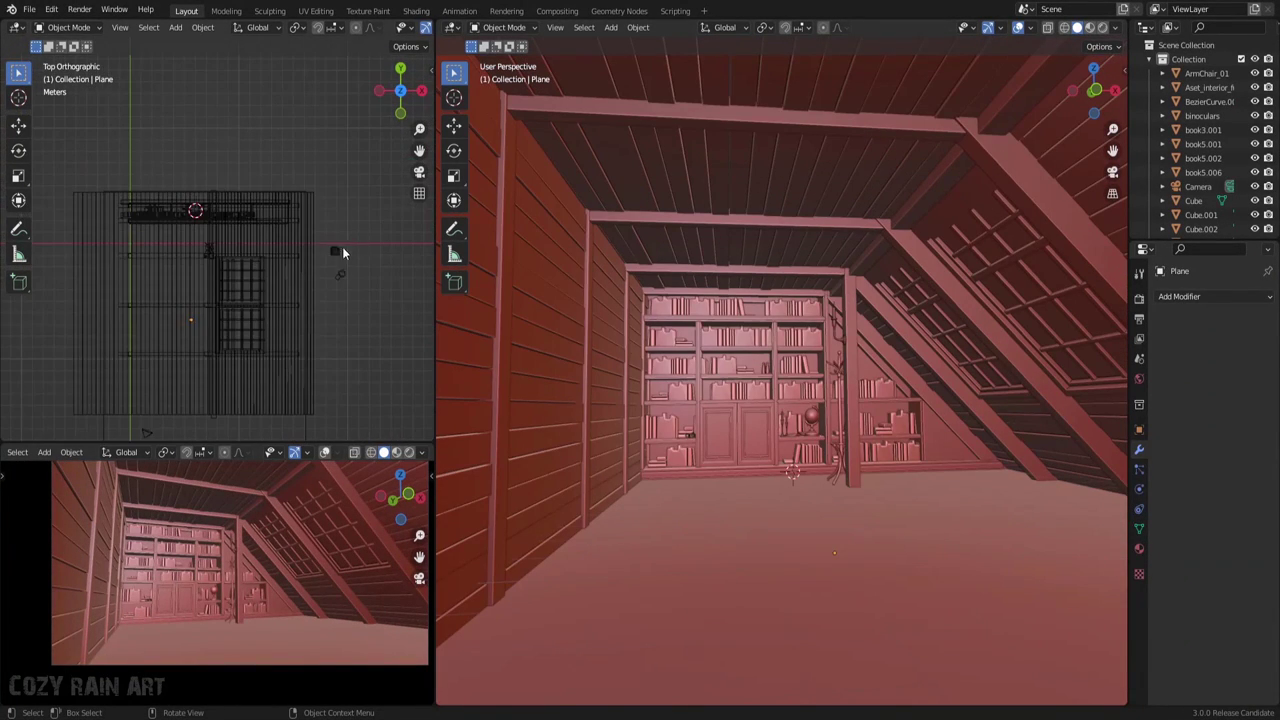
# Place the armchair, scale it down and drop it to the floor in front view, then save
pyautogui.click(209, 311)
pyautogui.press('KP_1')
pyautogui.press('s')
pyautogui.press('KP_Decimal')
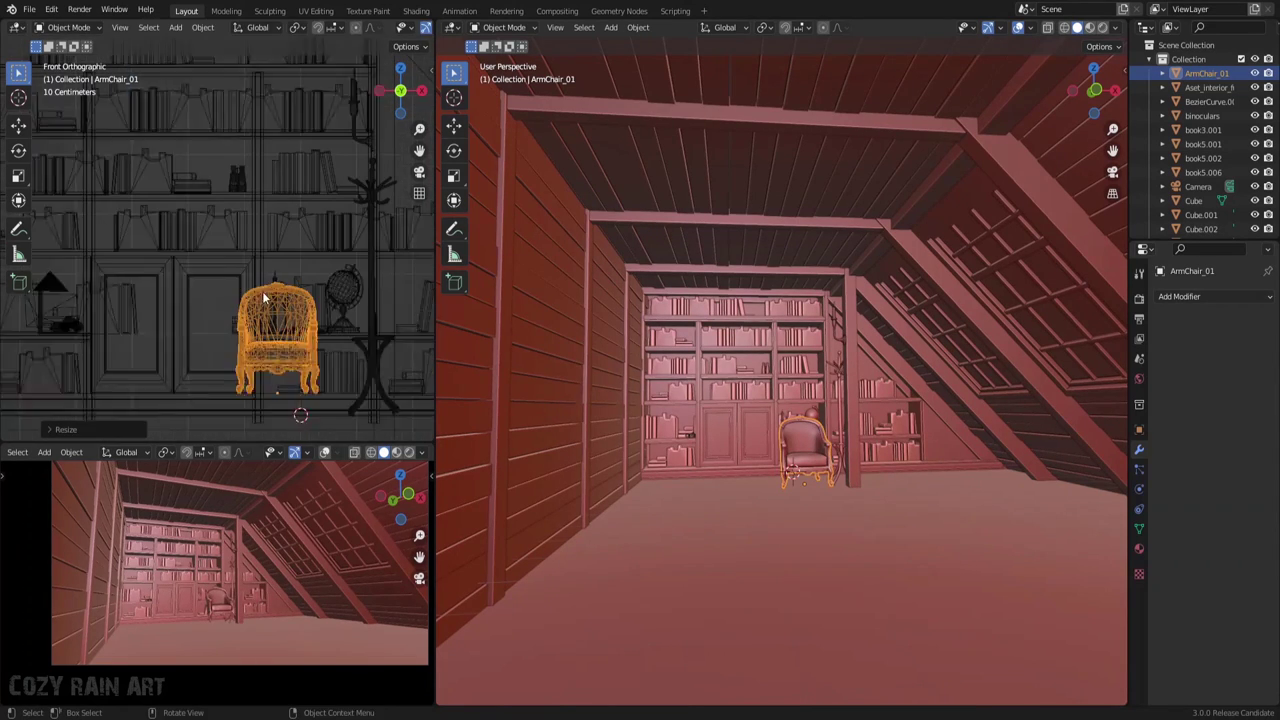
pyautogui.press('g')
pyautogui.click(280, 300)
pyautogui.press('s')
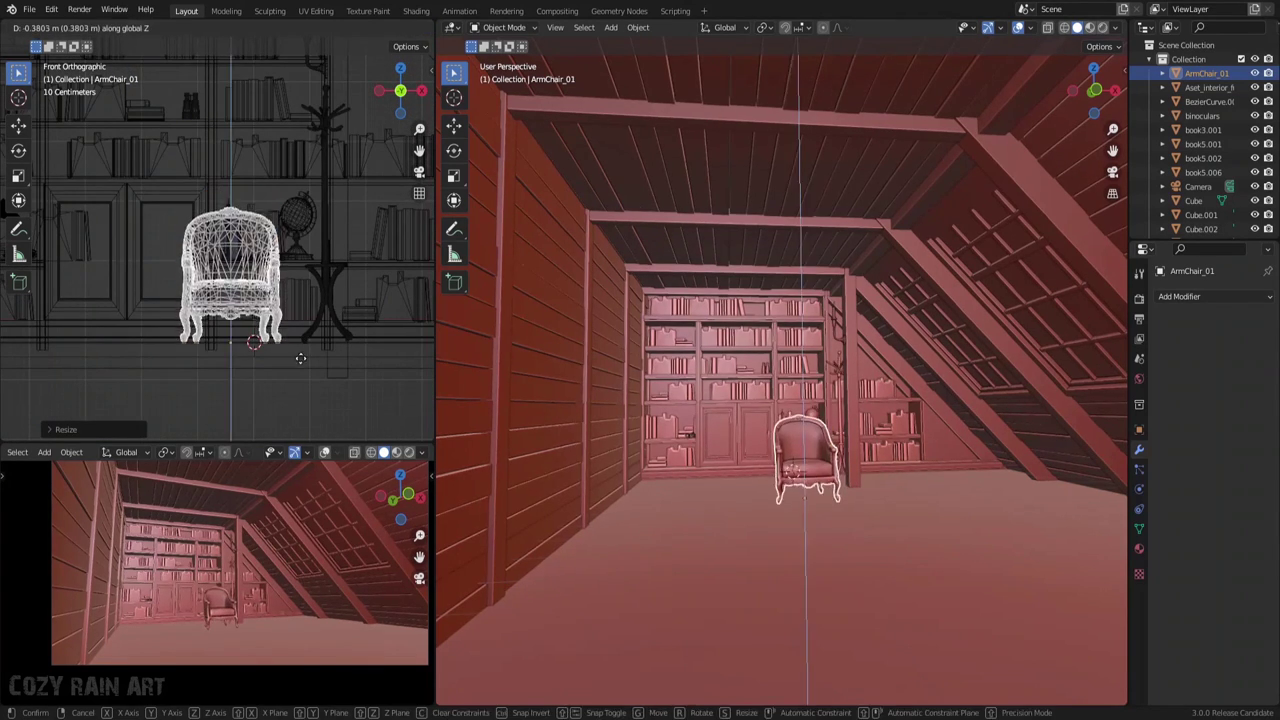
pyautogui.press('Return')
pyautogui.scroll(-3, 827, 499)
pyautogui.scroll(3, 827, 499)
pyautogui.hotkey('ctrl', 's')
# Rotate the armchair in top view to face the room
pyautogui.press('KP_7')
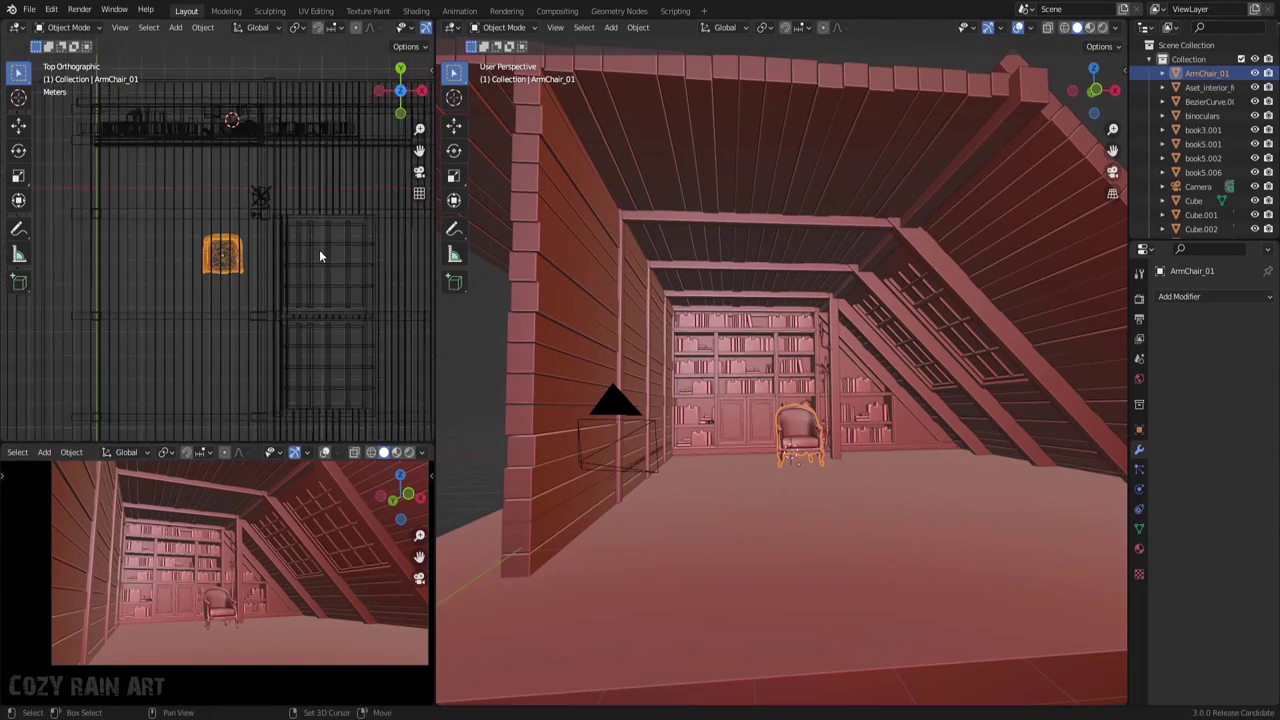
pyautogui.scroll(2, 320, 251)
pyautogui.press('r')
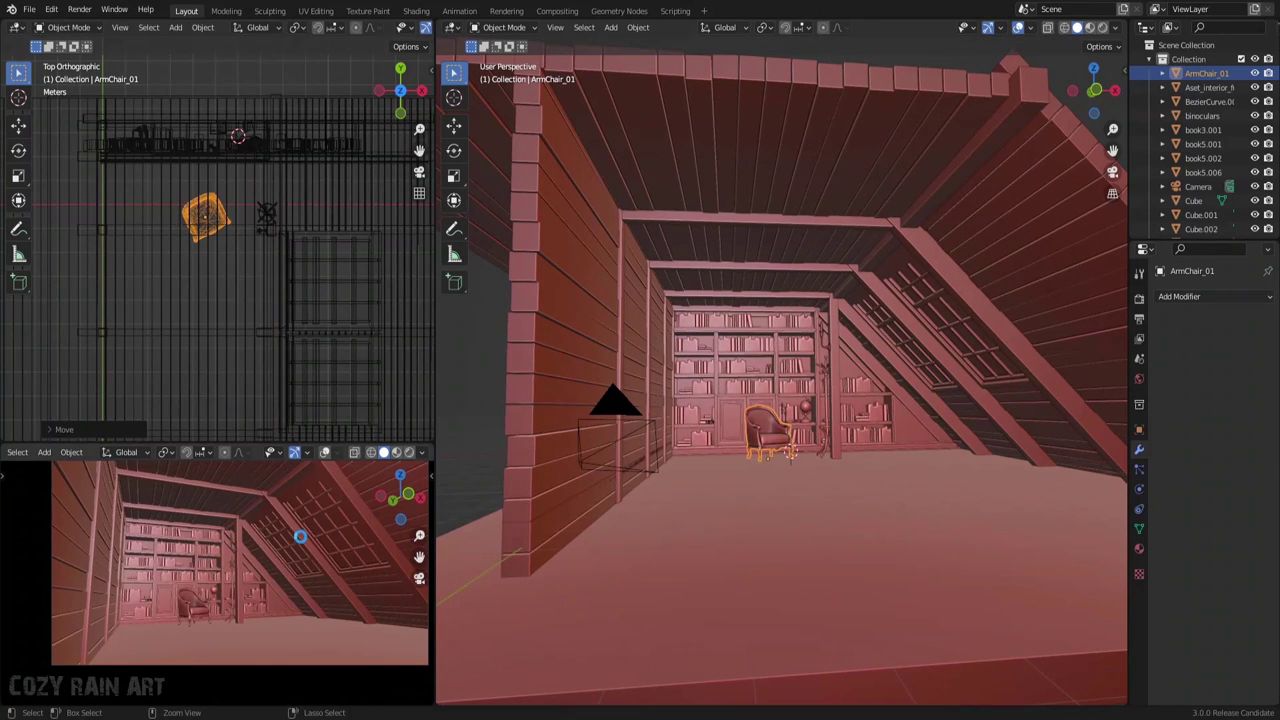
pyautogui.scroll(-3, 302, 314)
# Box-select the three small books, scale them slightly, and lower them onto the floor
pyautogui.moveTo(302, 314); pyautogui.dragTo(366, 354)
pyautogui.press('KP_1')
pyautogui.scroll(4, 366, 354)
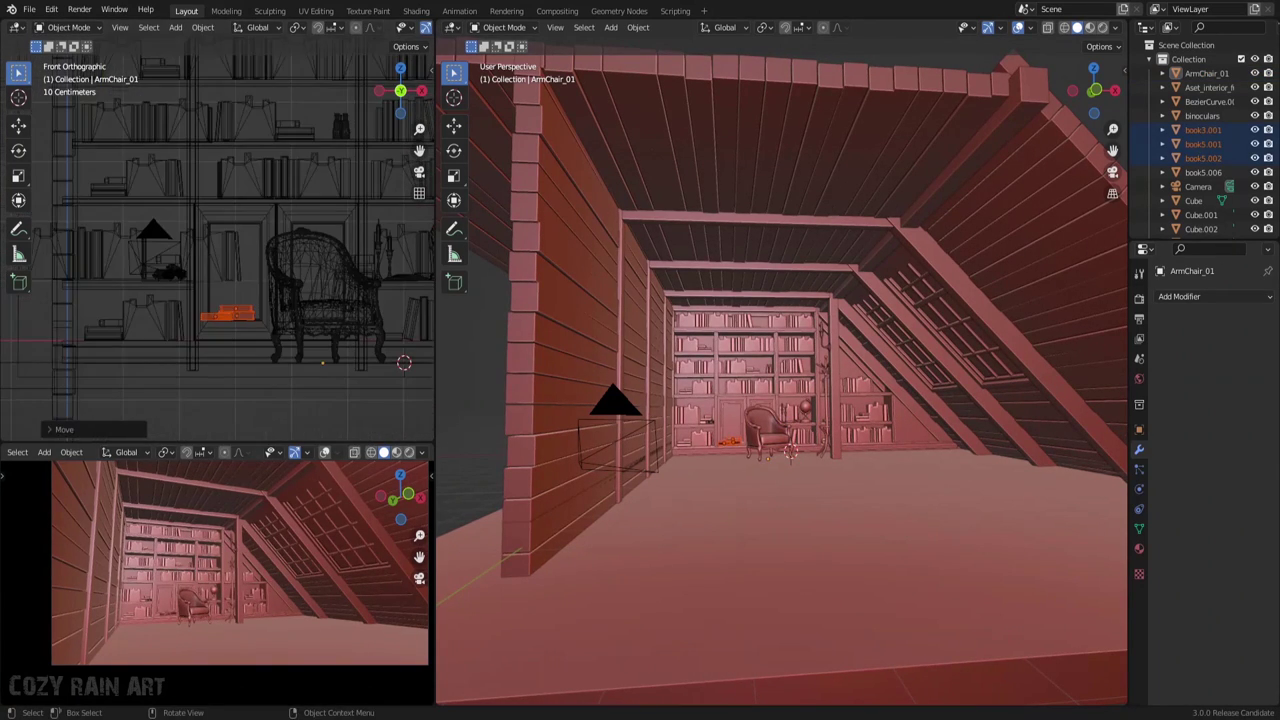
pyautogui.press('s')
pyautogui.click(271, 380)
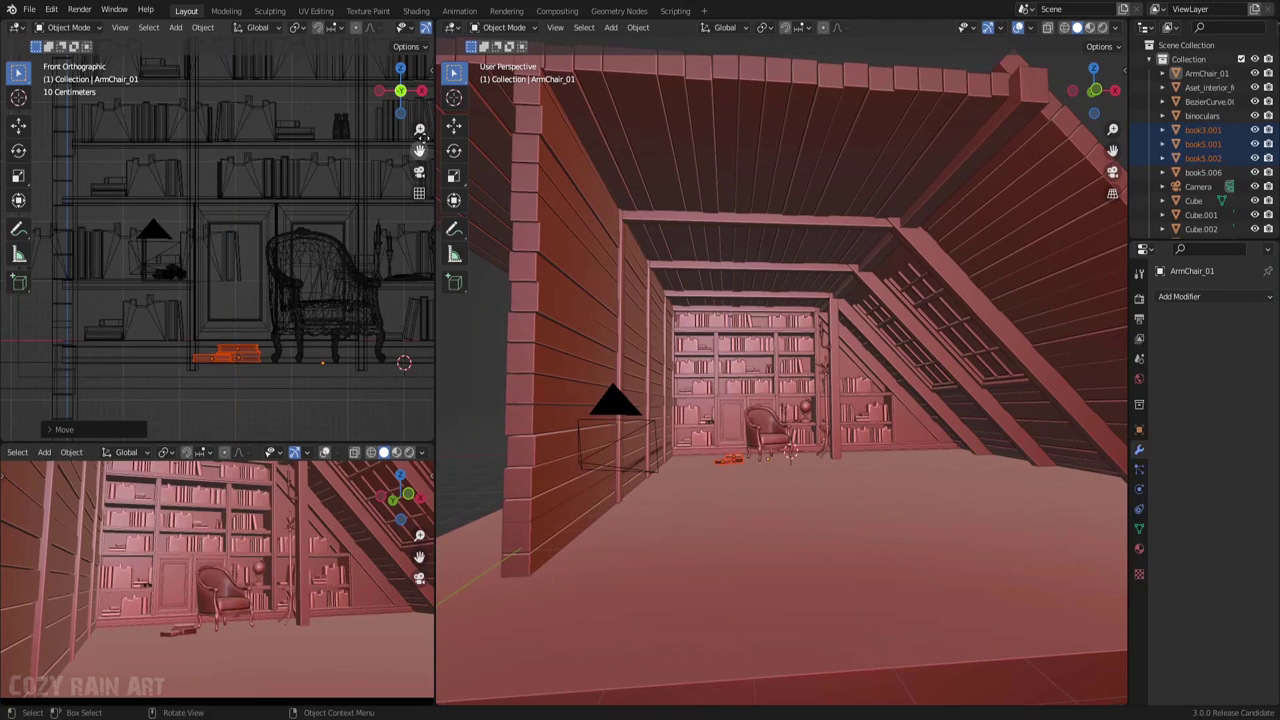
pyautogui.press('KP_7')
pyautogui.scroll(3, 252, 239)
# Duplicate the floor books, stack the copies on the originals and twist them slightly
pyautogui.scroll(2, 253, 322)
pyautogui.keyDown('shift'); pyautogui.click(193, 176); pyautogui.keyUp('shift')
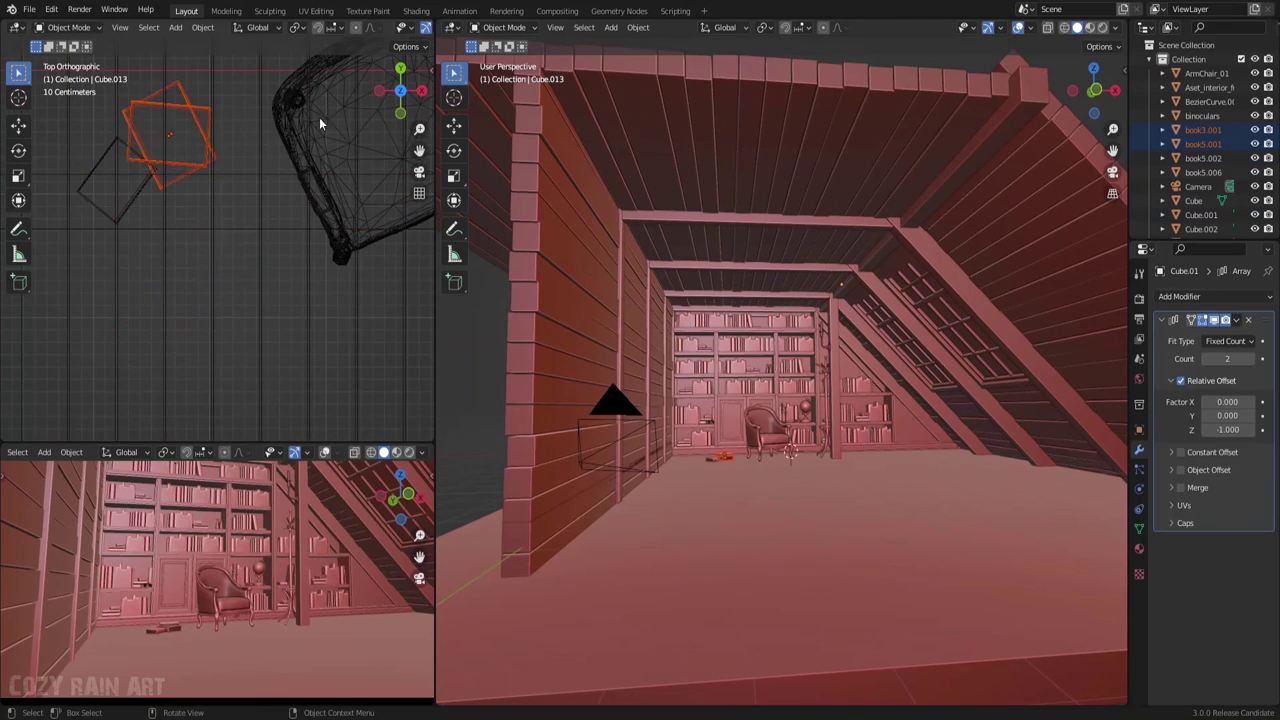
pyautogui.press('KP_1')
pyautogui.hotkey('shift', 'd')
pyautogui.press('z')
pyautogui.press('KP_7')
pyautogui.press('r')
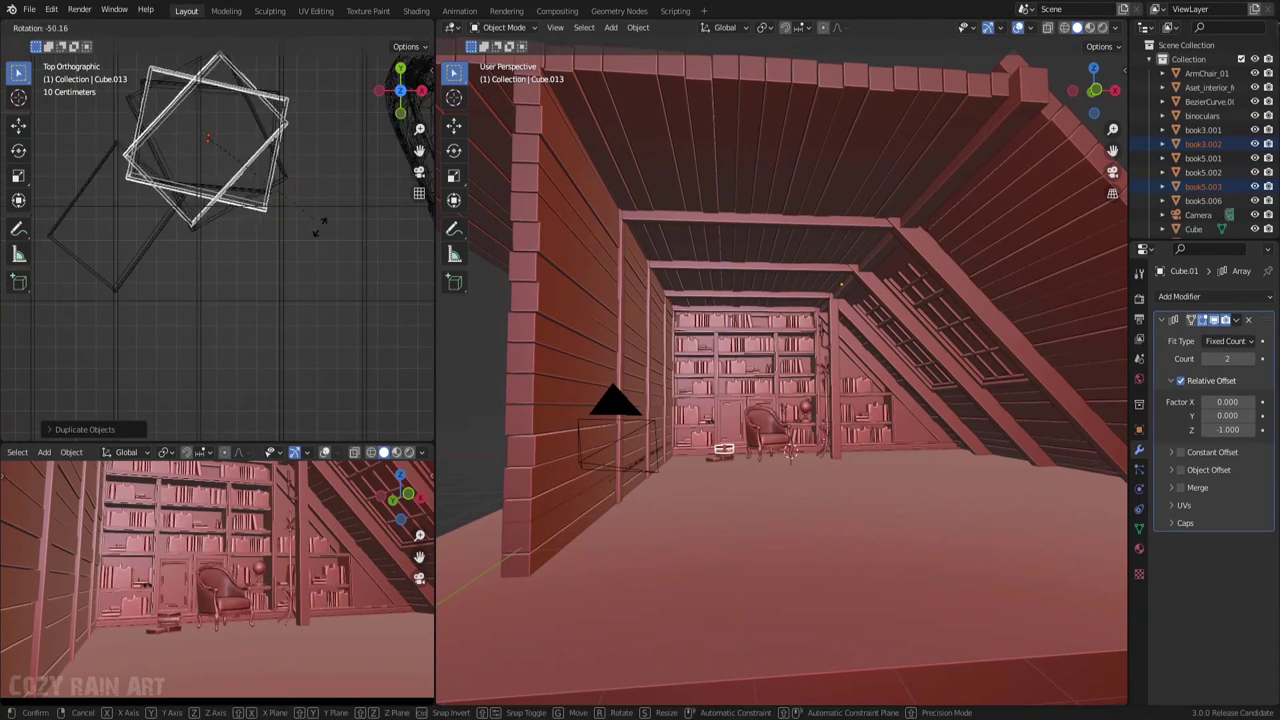
pyautogui.click(351, 266)
pyautogui.press('KP_1')
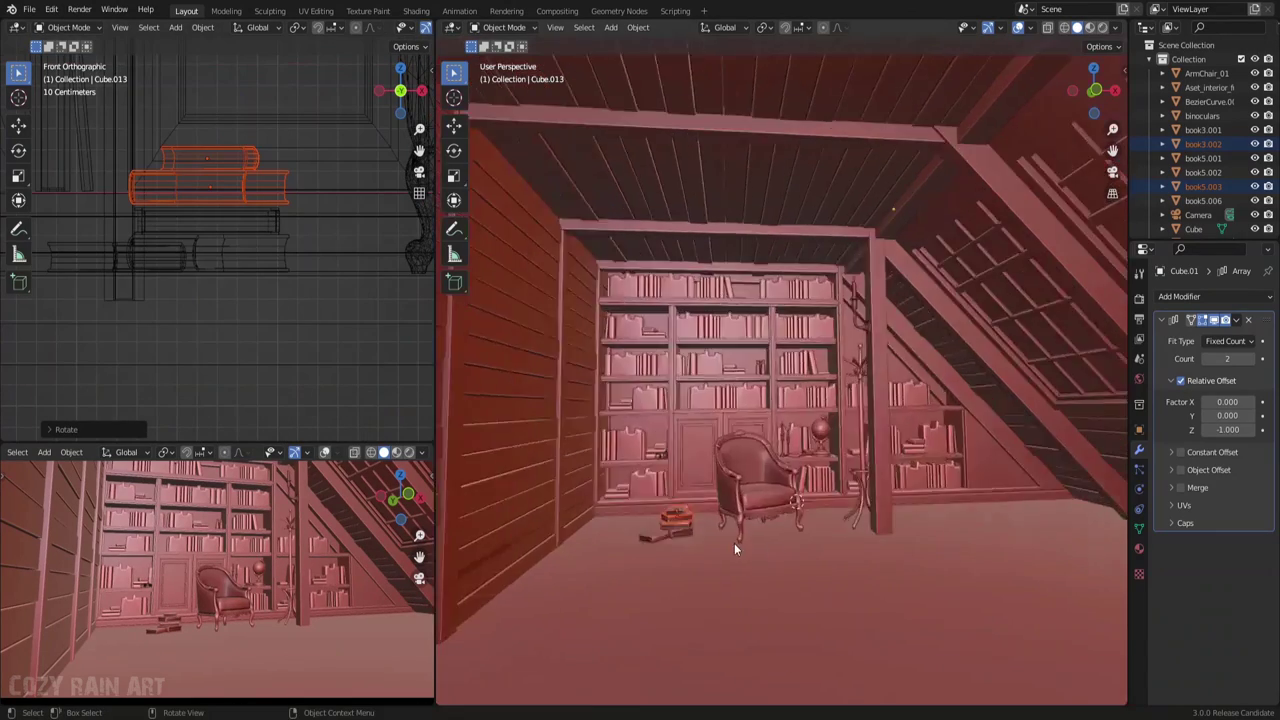
# Rotate the books around Z and stack another duplicated layer on top
pyautogui.scroll(10, 734, 543)
pyautogui.press('r')
pyautogui.press('z')
pyautogui.click(588, 178)
pyautogui.hotkey('shift', 'd')
pyautogui.press('z')
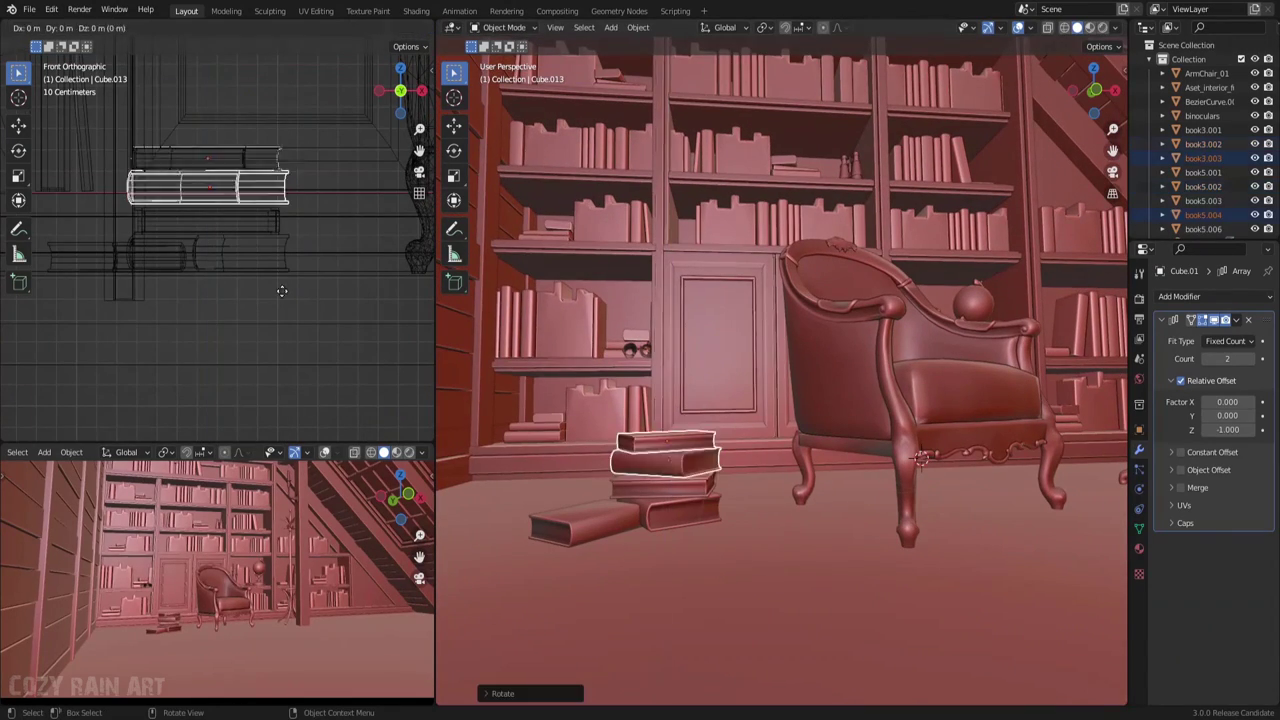
pyautogui.click(225, 272)
# Duplicate the whole book pile, twist it and place it right of the armchair
pyautogui.press('KP_7')
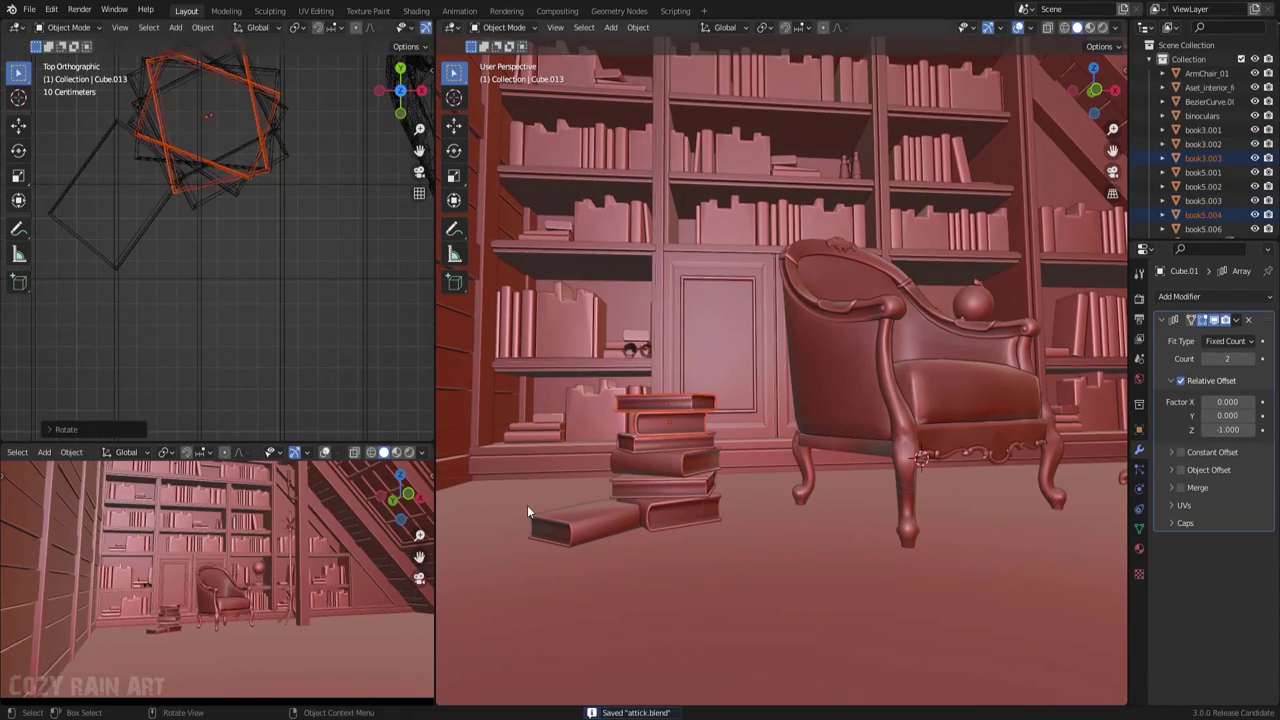
pyautogui.scroll(-5, 200, 263)
pyautogui.keyDown('shift'); pyautogui.moveTo(125, 230); pyautogui.dragTo(228, 341); pyautogui.keyUp('shift')
pyautogui.hotkey('shift', 'd')
pyautogui.press('r')
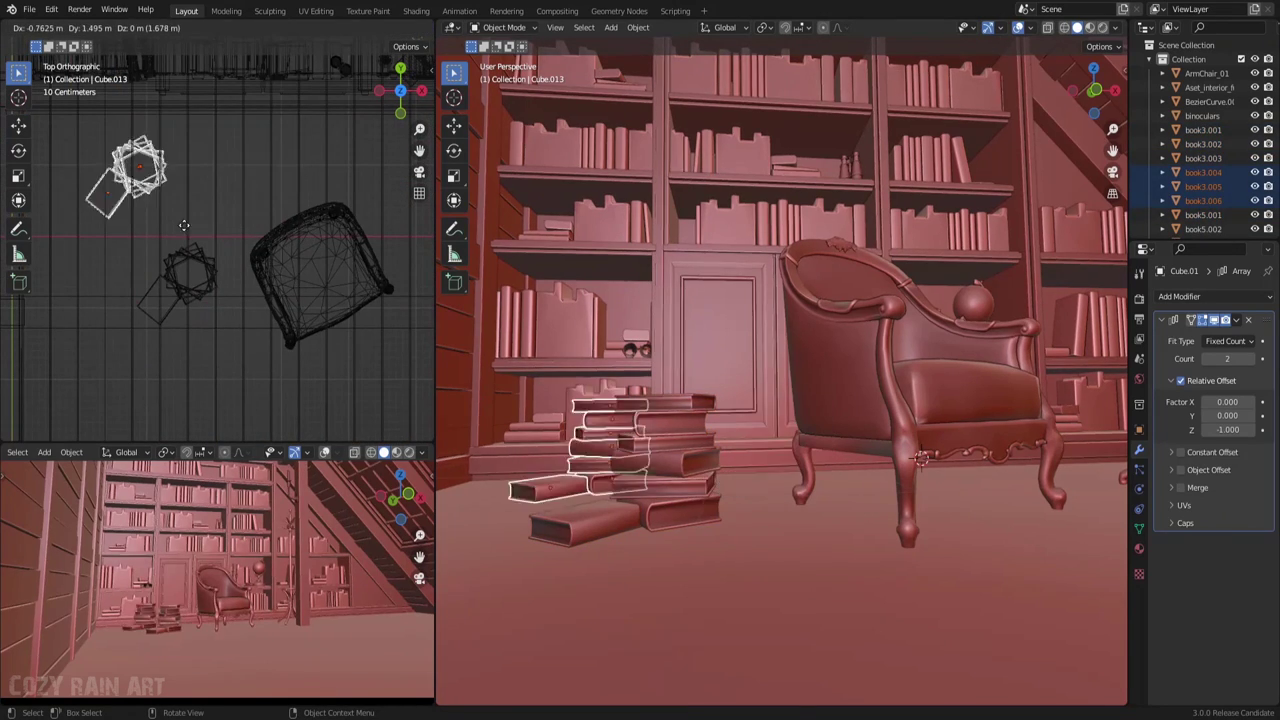
pyautogui.press('Return')
pyautogui.press('g')
pyautogui.click(240, 165)
pyautogui.press('g')
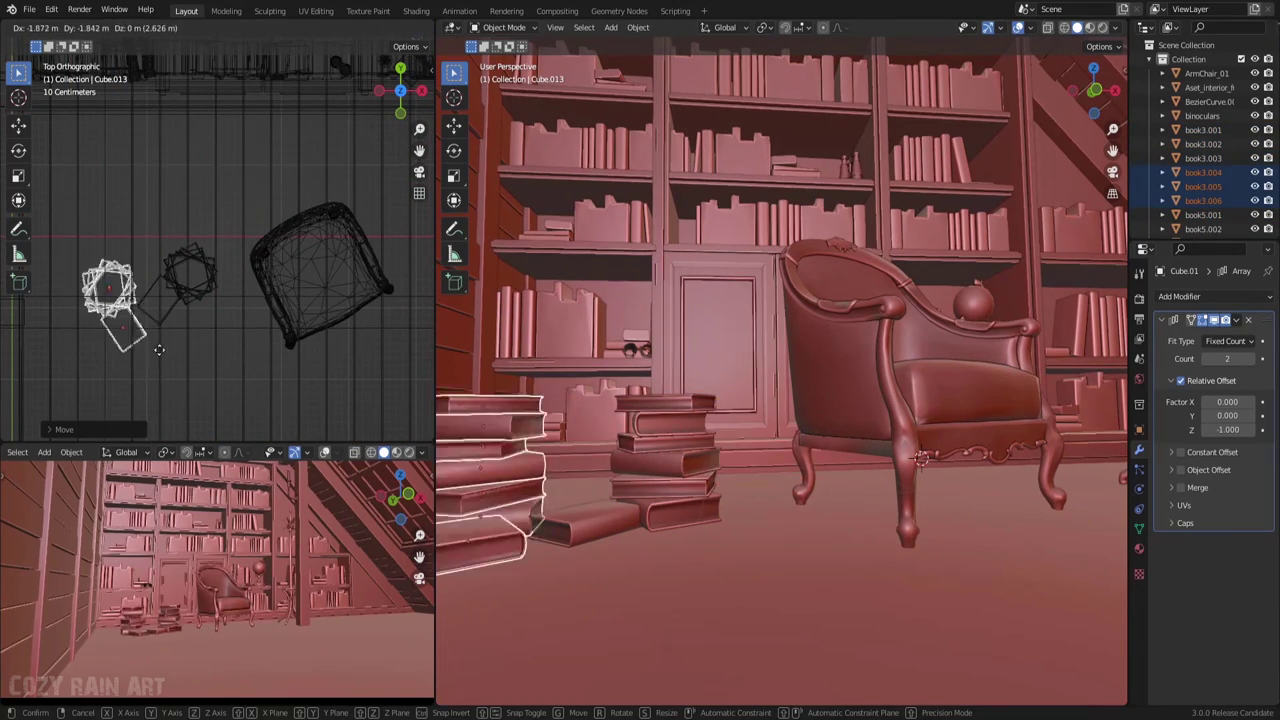
pyautogui.click(414, 206)
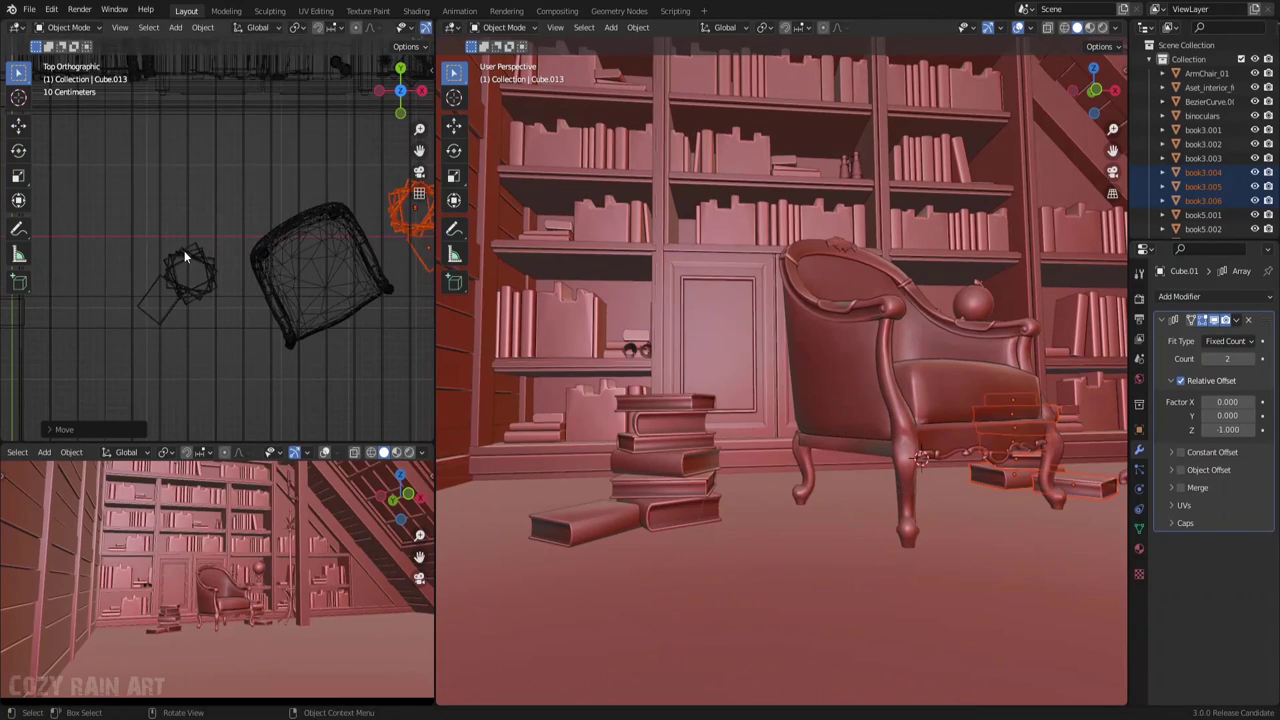
# Add a twisted copy near the left pile and move the three-book stack forward
pyautogui.hotkey('shift', 'd')
pyautogui.press('r')
pyautogui.click(100, 267)
pyautogui.press('g')
pyautogui.click(295, 280)
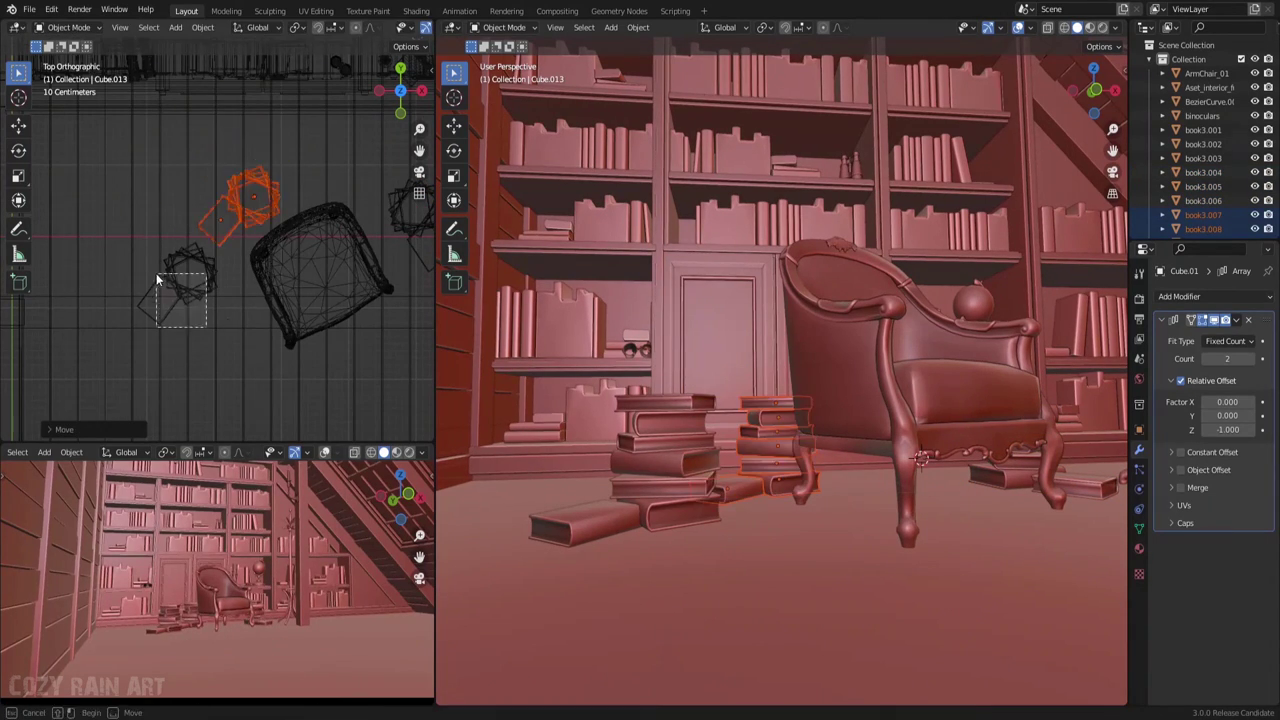
pyautogui.moveTo(154, 268); pyautogui.dragTo(206, 322)
pyautogui.press('g')
pyautogui.click(291, 399)
# Stack twisted duplicates on top of another book pile to make it taller, and save
pyautogui.click(243, 200)
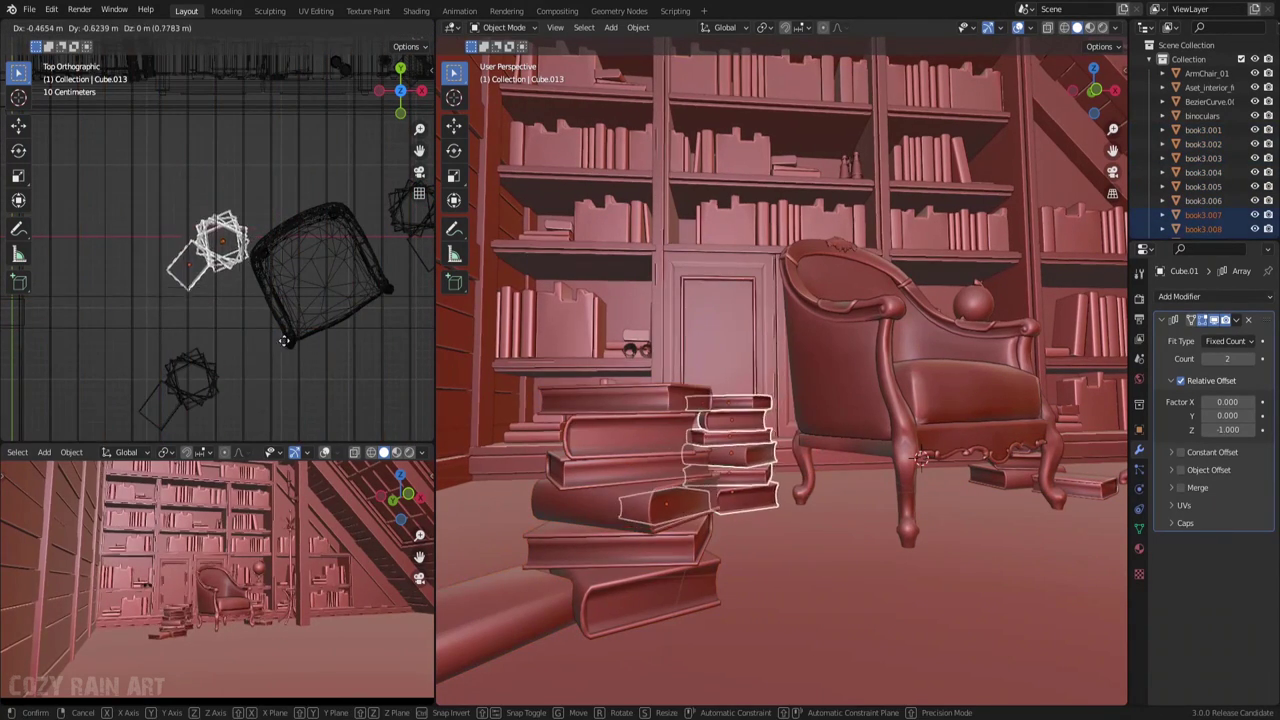
pyautogui.press('KP_1')
pyautogui.hotkey('shift', 'd')
pyautogui.press('z')
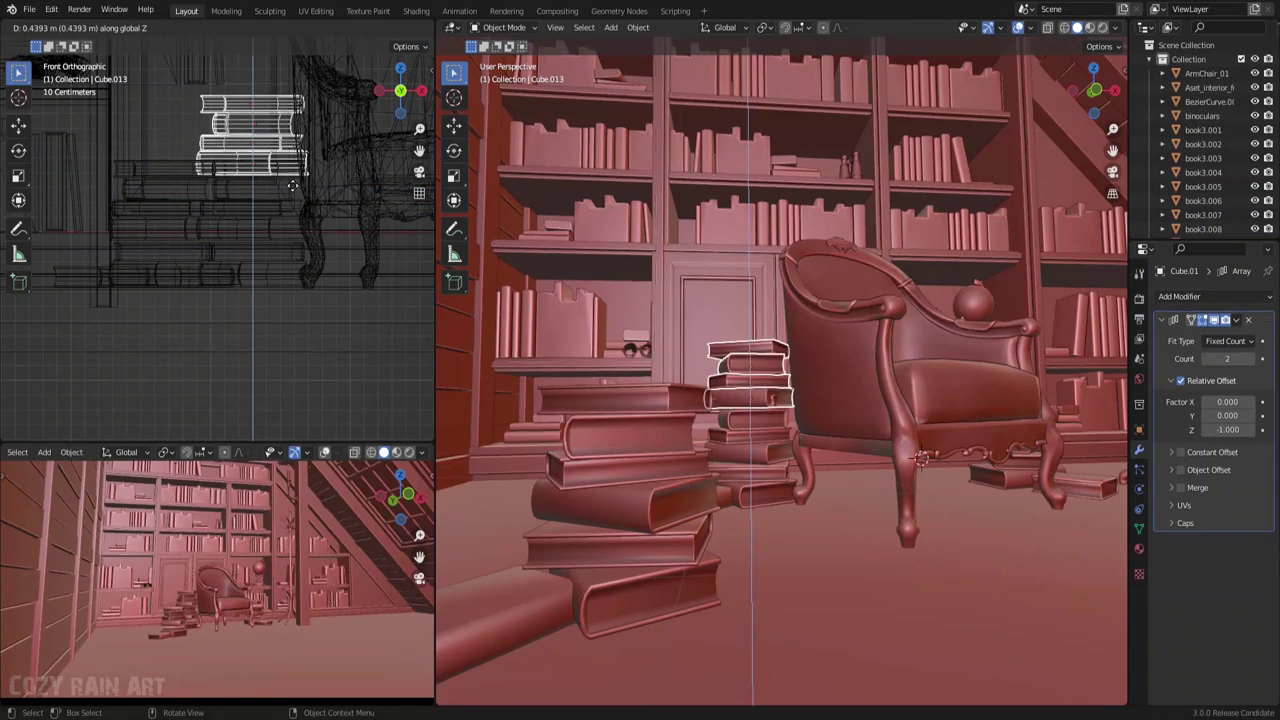
pyautogui.click(324, 235)
pyautogui.press('g')
pyautogui.press('z')
pyautogui.click(345, 176)
pyautogui.press('KP_7')
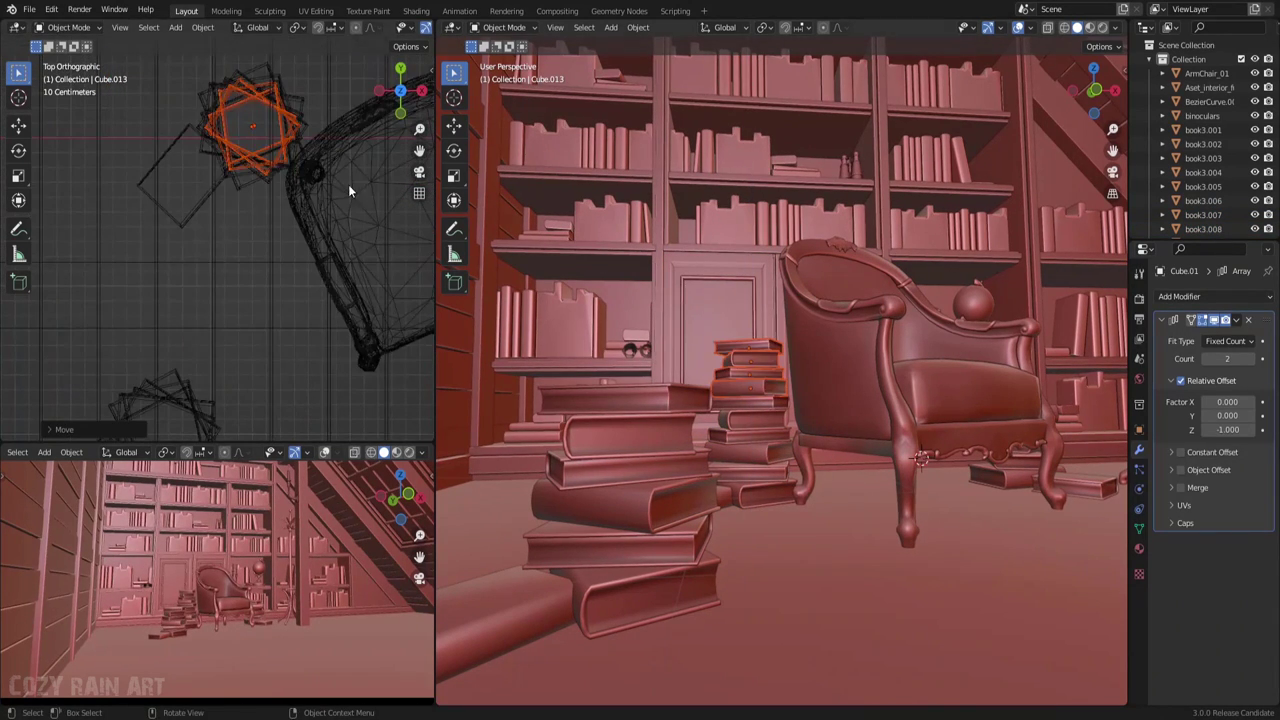
pyautogui.press('r')
pyautogui.click(310, 185)
pyautogui.hotkey('ctrl', 's')
# Shift the new copies left, lower them onto the pile, and save attick.blend
pyautogui.scroll(-2, 230, 300)
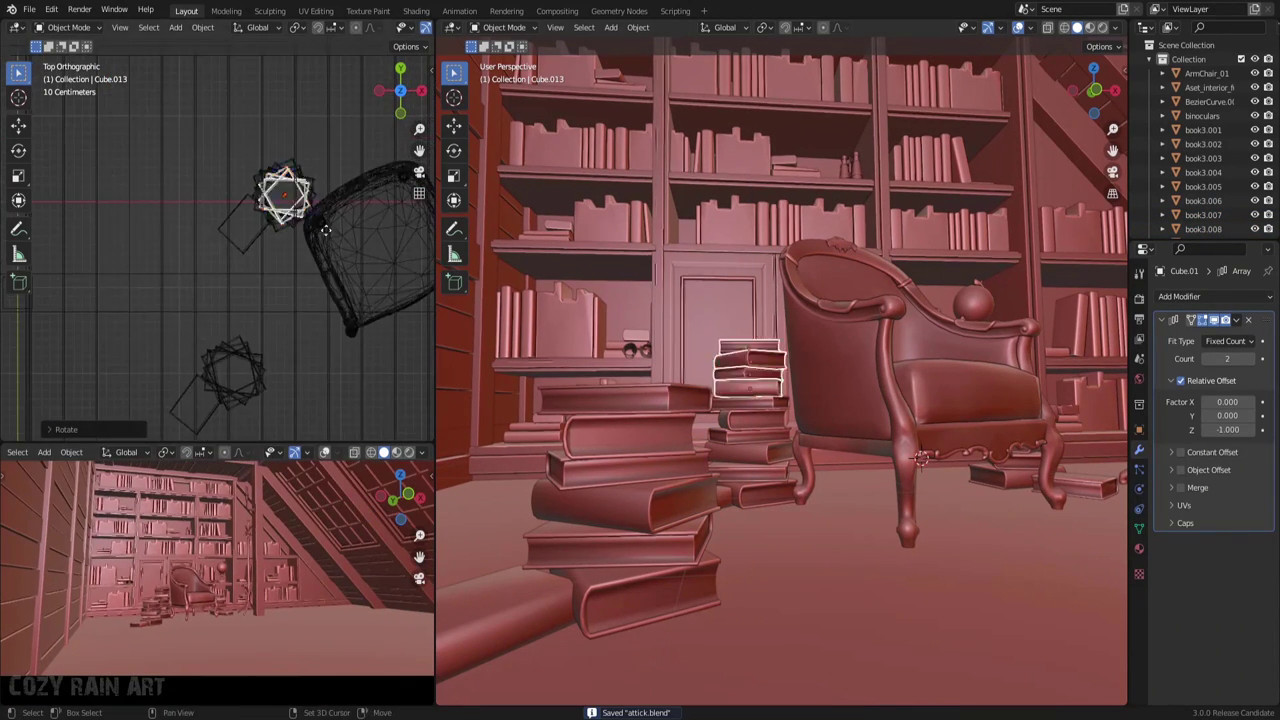
pyautogui.press('g')
pyautogui.click(229, 372)
pyautogui.scroll(-3, 499, 109)
pyautogui.press('KP_1')
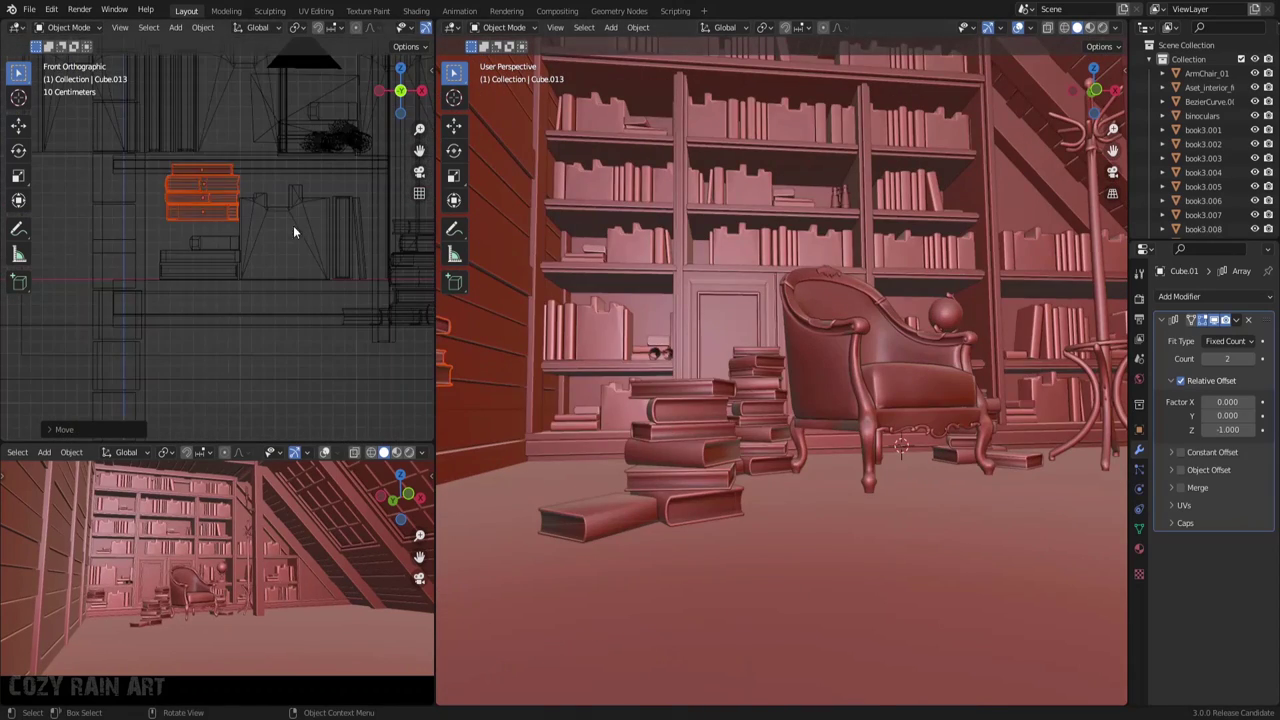
pyautogui.press('g')
pyautogui.press('z')
pyautogui.click(283, 330)
pyautogui.hotkey('ctrl', 's')
pyautogui.scroll(-2, 848, 449)
# Drop a copy of the open book from the side table onto the floor
pyautogui.scroll(-2, 848, 456)
pyautogui.click(826, 428)
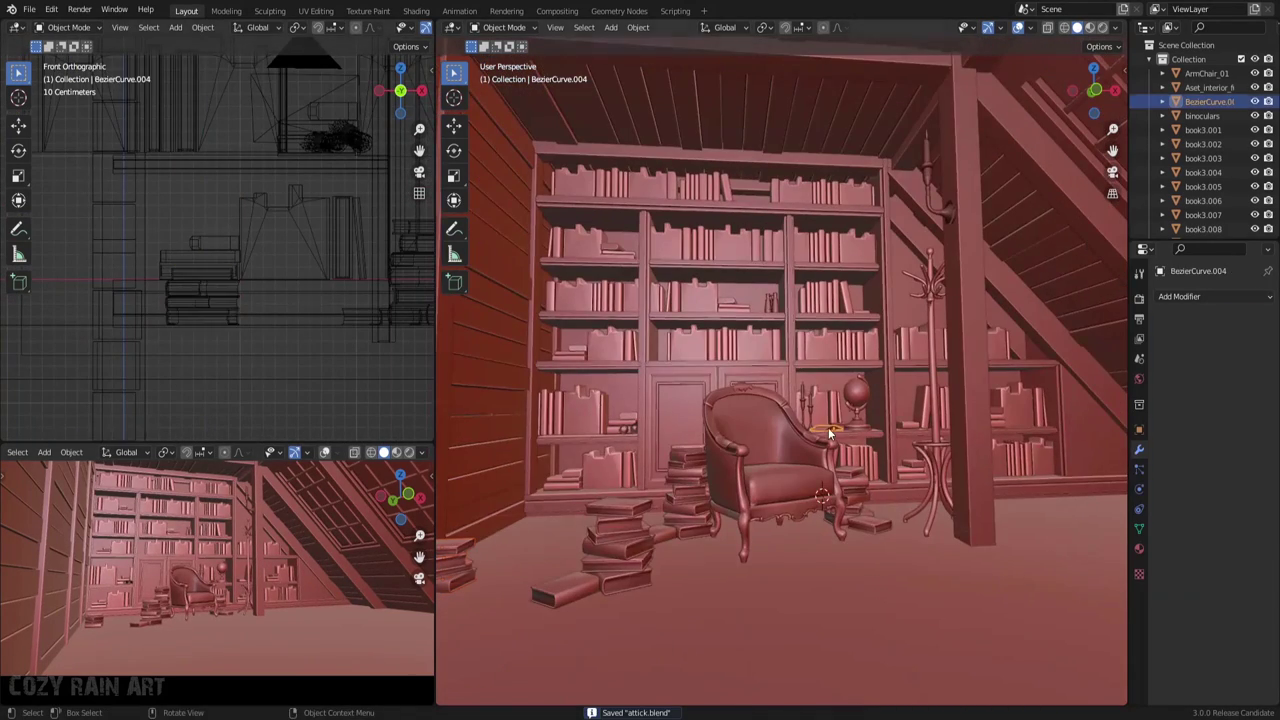
pyautogui.press('KP_7')
pyautogui.press('KP_1')
pyautogui.press('g')
pyautogui.press('z')
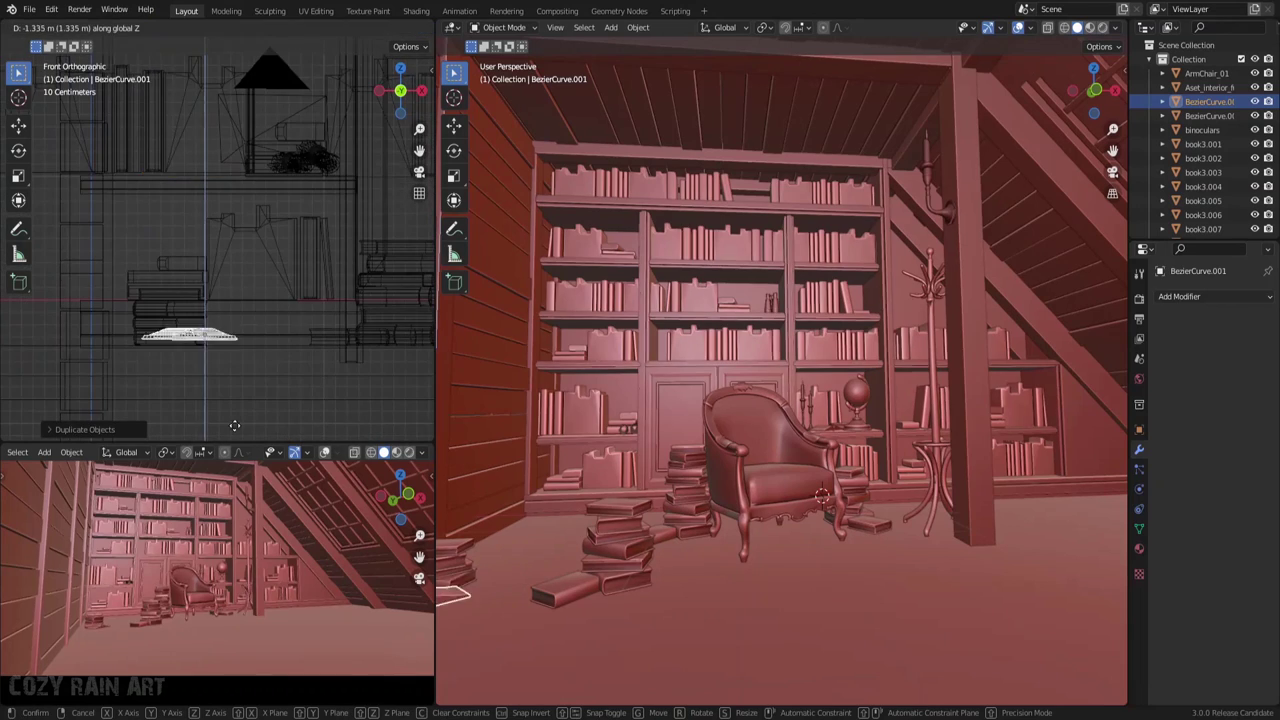
pyautogui.press('KP_7')
pyautogui.press('z')
pyautogui.click(549, 423)
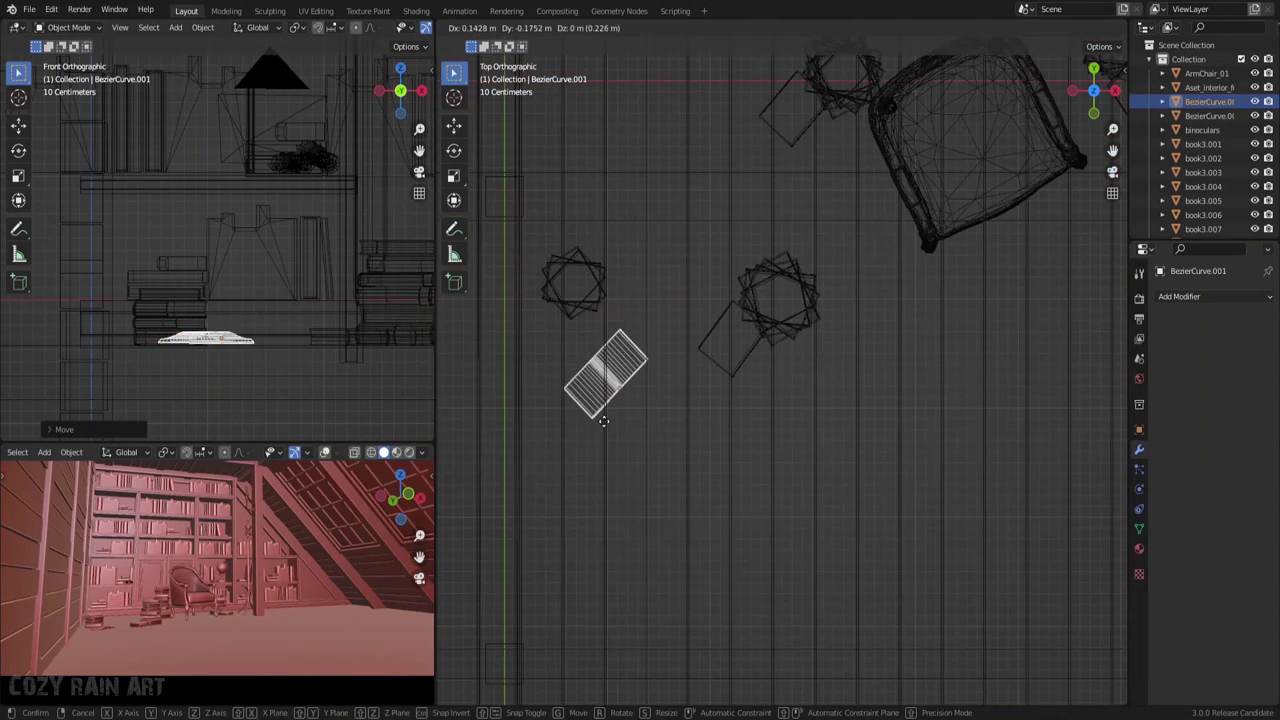
# Place a rotated second open-book copy beside the book stacks, save, and deselect everything
pyautogui.scroll(3, 317, 343)
pyautogui.scroll(-2, 688, 403)
pyautogui.hotkey('shift', 'd')
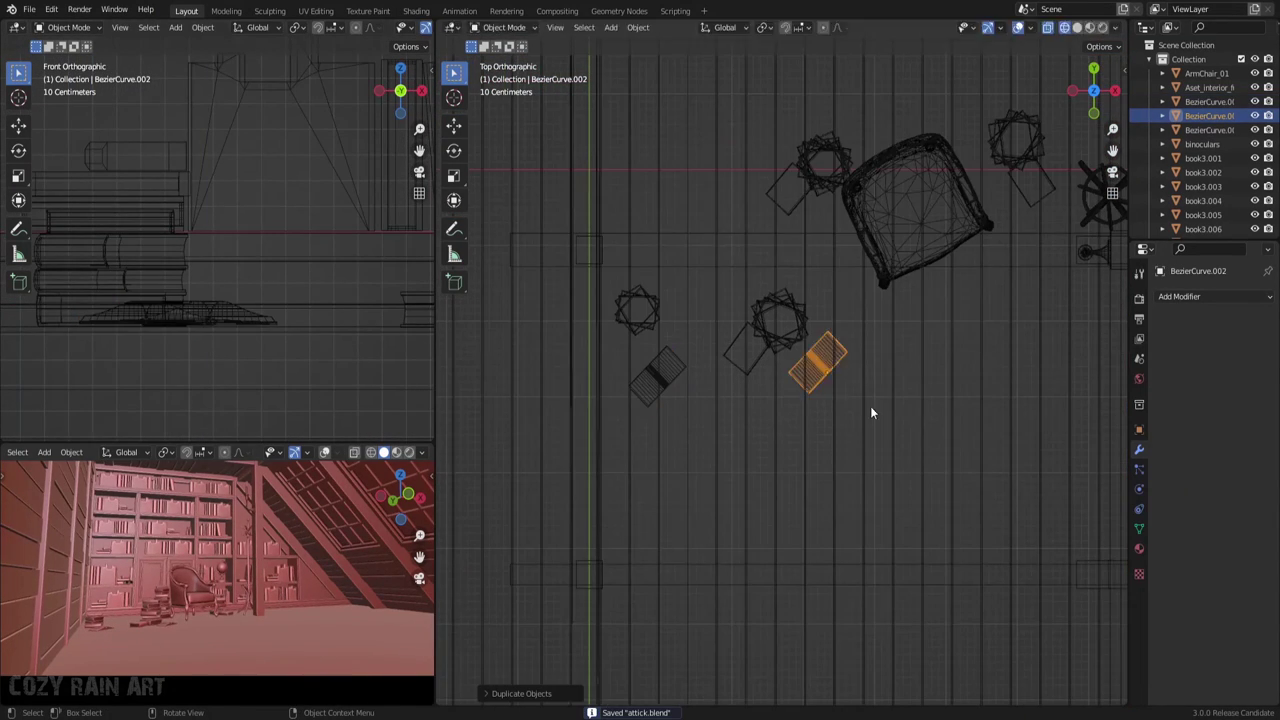
pyautogui.click(870, 406)
pyautogui.press('r')
pyautogui.click(982, 436)
pyautogui.scroll(-3, 318, 372)
pyautogui.hotkey('ctrl', 's')
pyautogui.hotkey('alt', 'a')
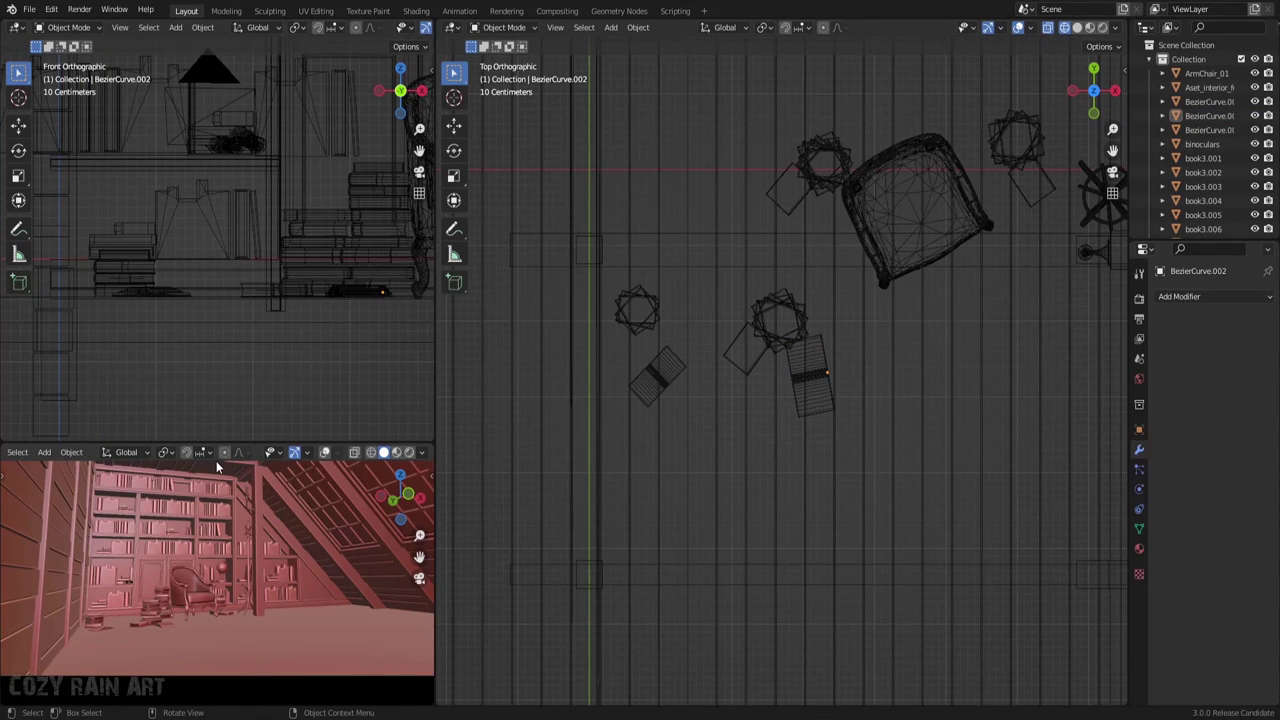
pyautogui.hotkey('shift', 'a')
# Duplicate a cube and scale it into a tall ladder rail, adjusting an edge, then save
pyautogui.click(588, 249)
pyautogui.keyDown('shift'); pyautogui.moveTo(634, 309); pyautogui.dragTo(652, 440, button='middle'); pyautogui.keyUp('shift')
pyautogui.hotkey('shift', 'd')
pyautogui.click(717, 254)
pyautogui.press('s')
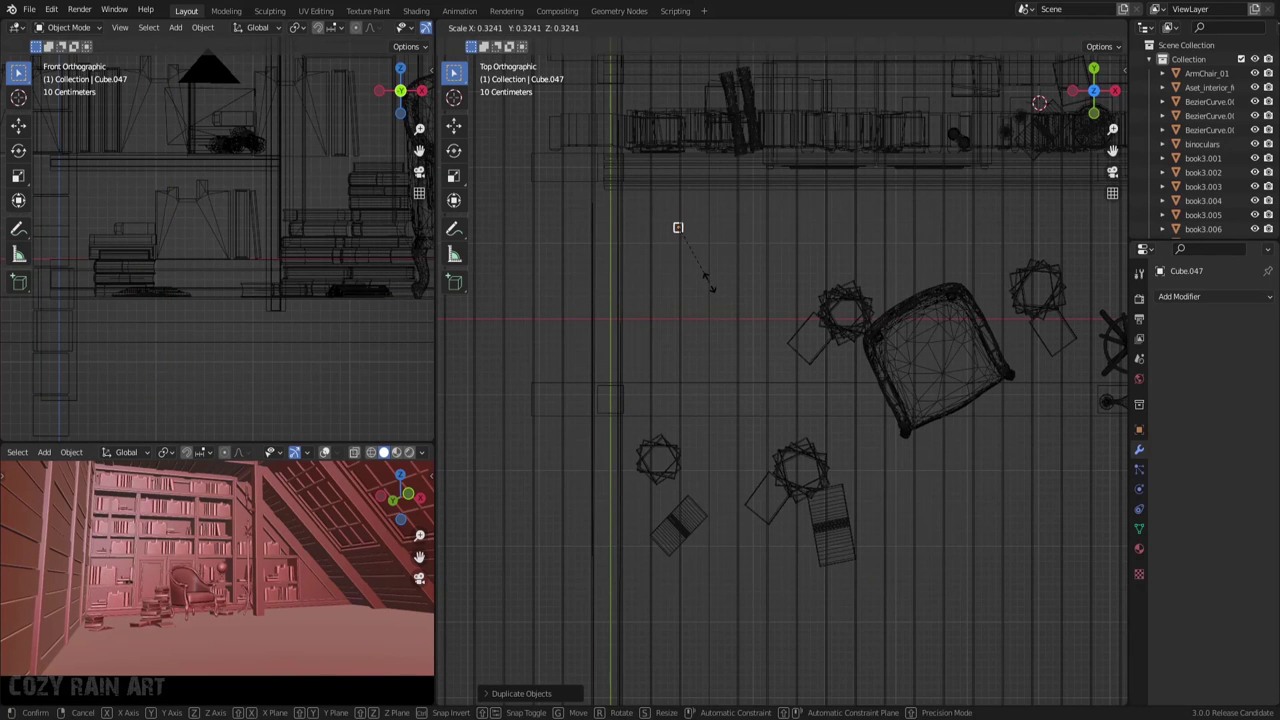
pyautogui.scroll(-3, 179, 217)
pyautogui.press('s')
pyautogui.press('z')
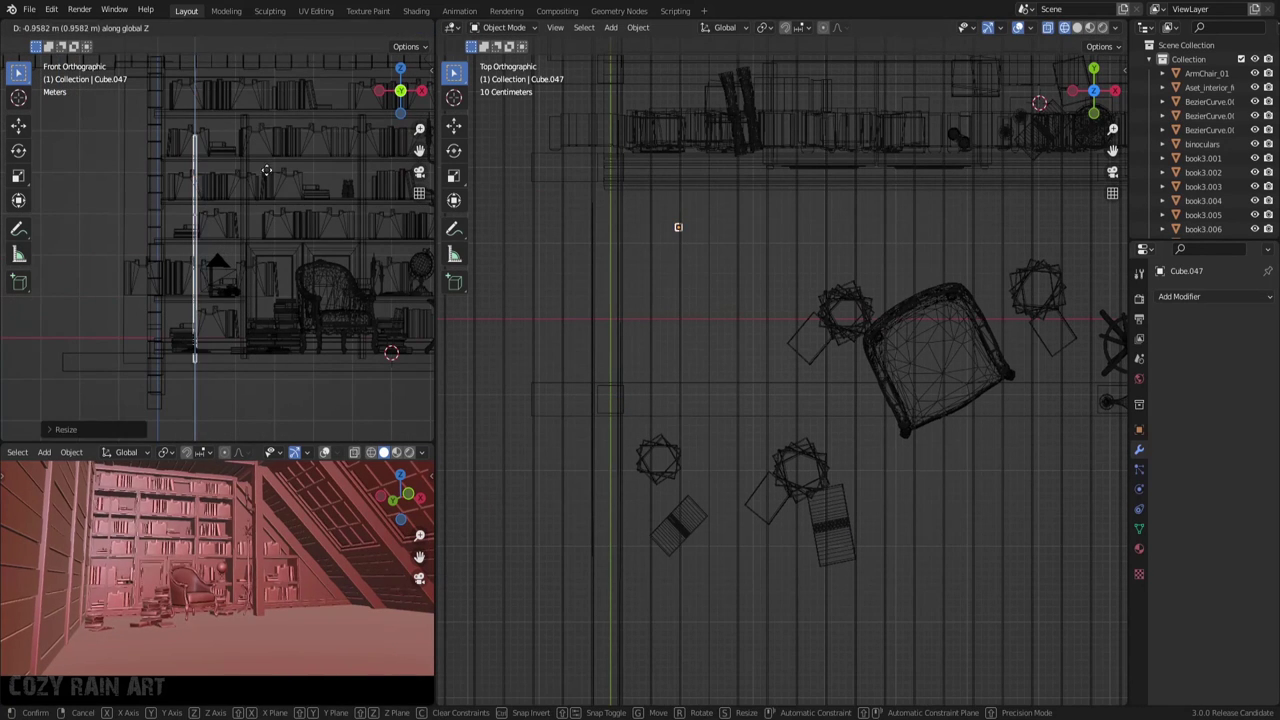
pyautogui.press('Tab')
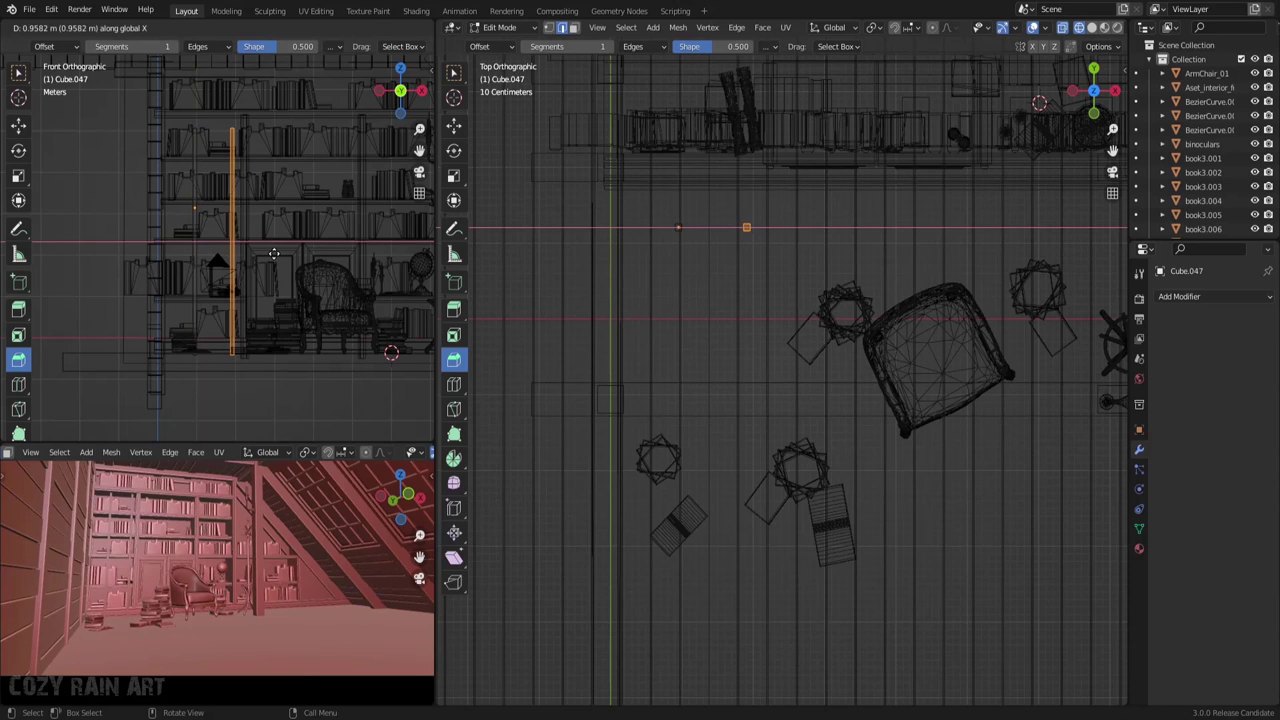
pyautogui.click(273, 254)
pyautogui.press('Tab')
pyautogui.hotkey('ctrl', 's')
# Rotate a piece 90 degrees, shrink it into a rung and move it between the rails
pyautogui.keyDown('shift'); pyautogui.moveTo(790, 300); pyautogui.dragTo(785, 386, button='middle'); pyautogui.keyUp('shift')
pyautogui.scroll(4, 213, 183)
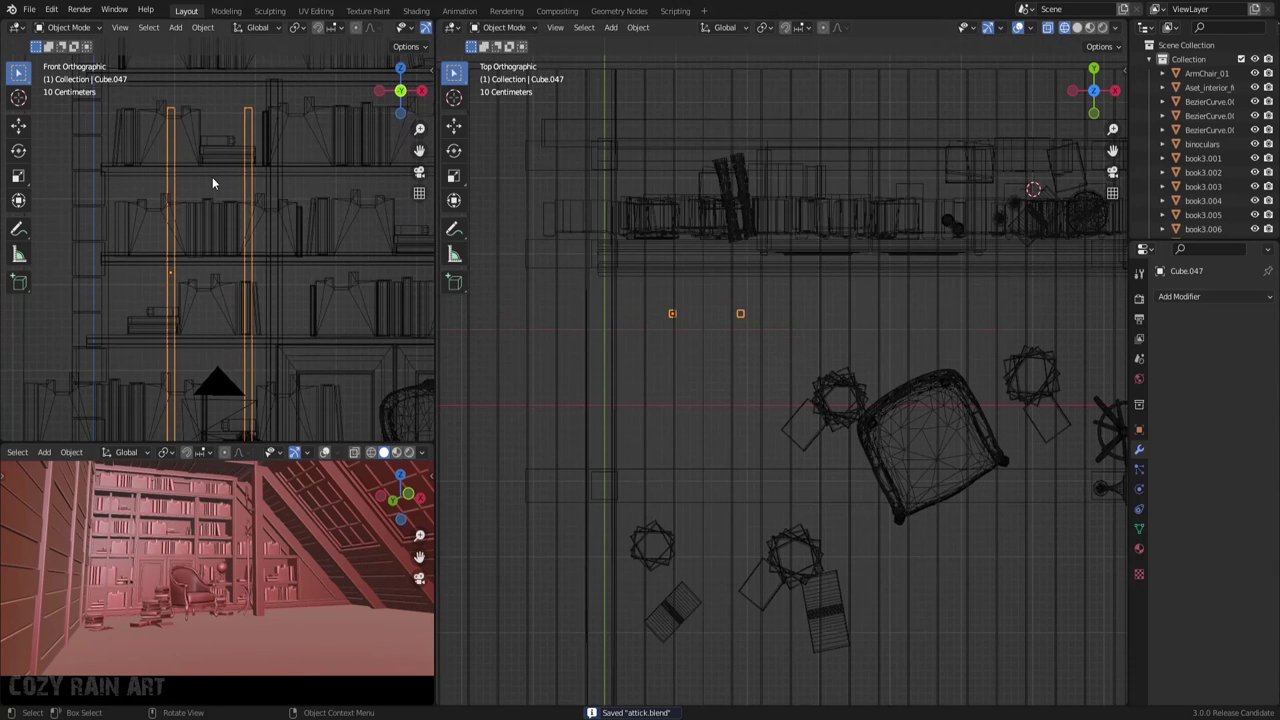
pyautogui.write('r90')
pyautogui.press('Return')
pyautogui.press('s')
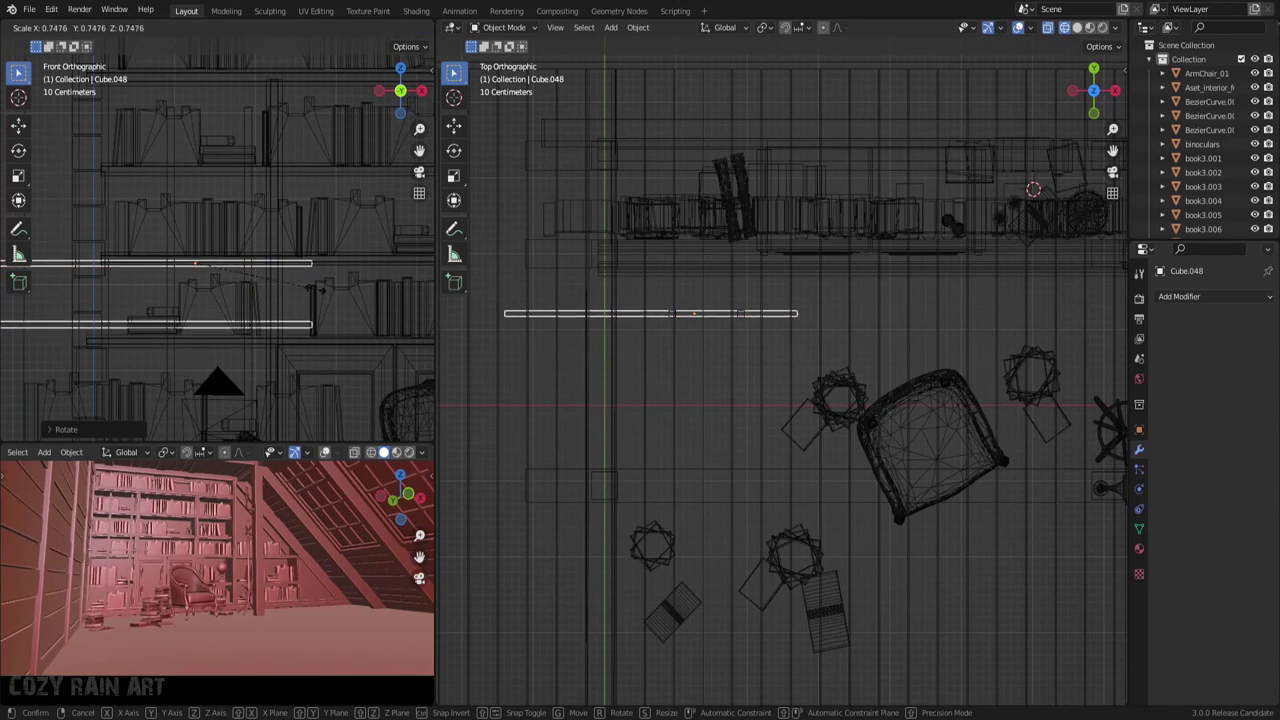
pyautogui.press('Return')
pyautogui.press('g')
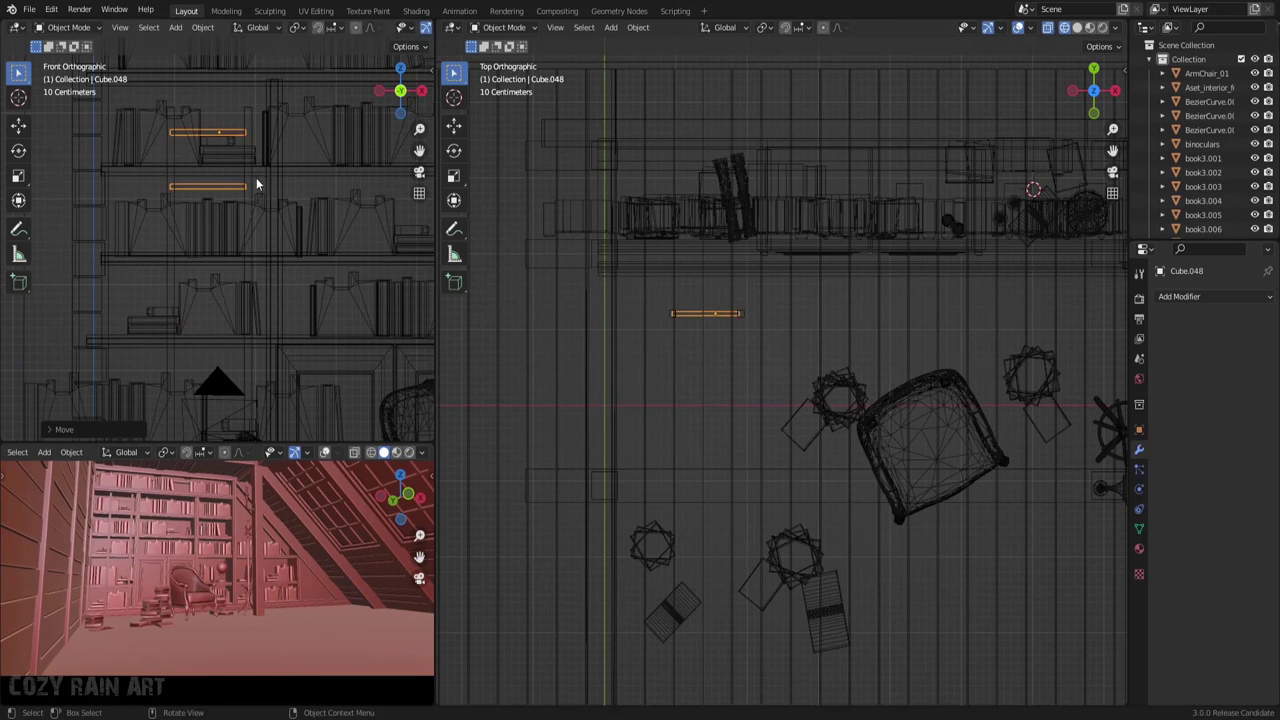
# Repeat the upper rung with an Array modifier (count 6, Y offset 13.3) and save
pyautogui.click(207, 132)
pyautogui.click(1179, 296)
pyautogui.click(1000, 330)
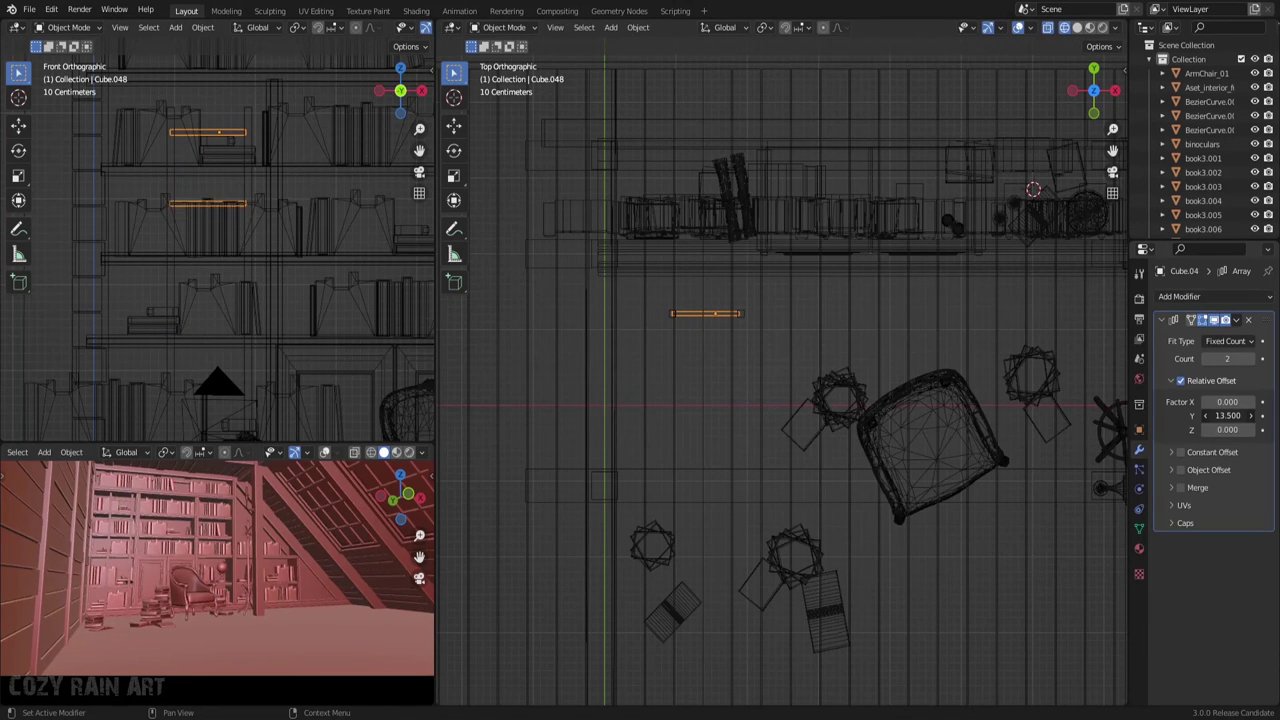
pyautogui.scroll(-3, 220, 250)
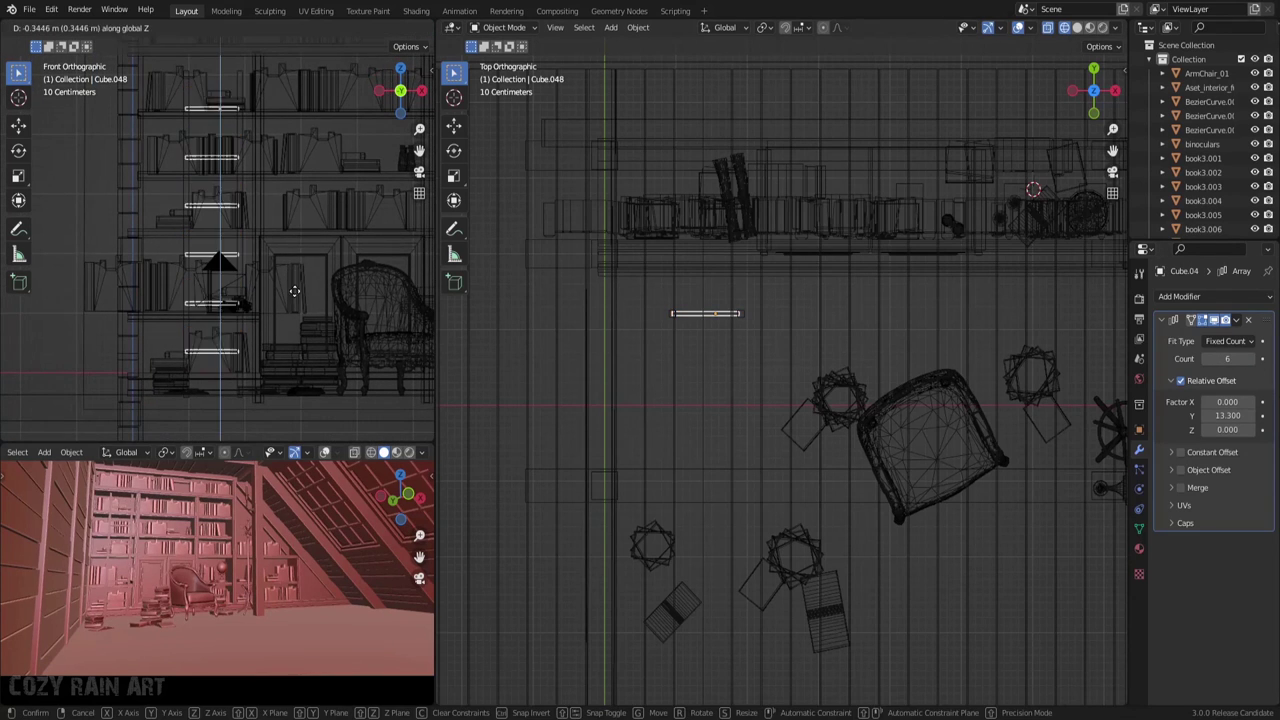
pyautogui.hotkey('ctrl', 's')
# Select the whole ladder and tilt it to lean against the shelves
pyautogui.keyDown('shift'); pyautogui.click(740, 314); pyautogui.keyUp('shift')
pyautogui.press('KP_Decimal')
pyautogui.click(625, 341)
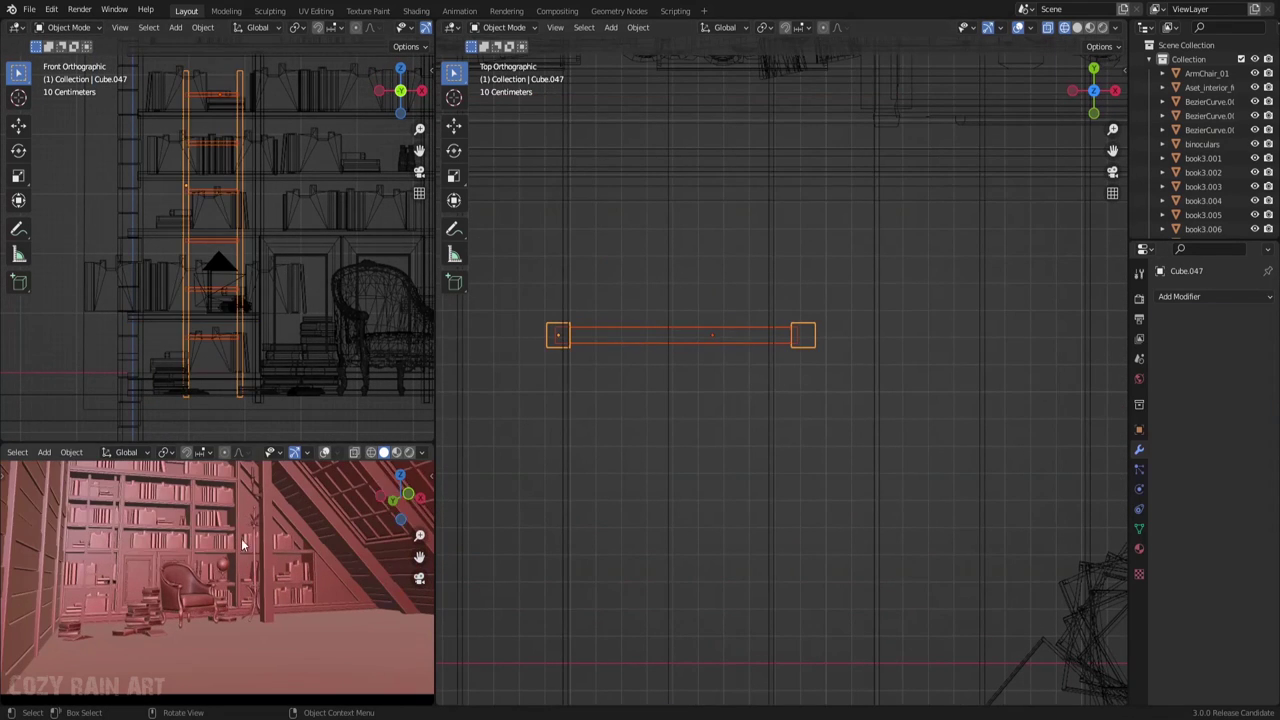
pyautogui.press('KP_3')
pyautogui.press('r')
pyautogui.click(288, 392)
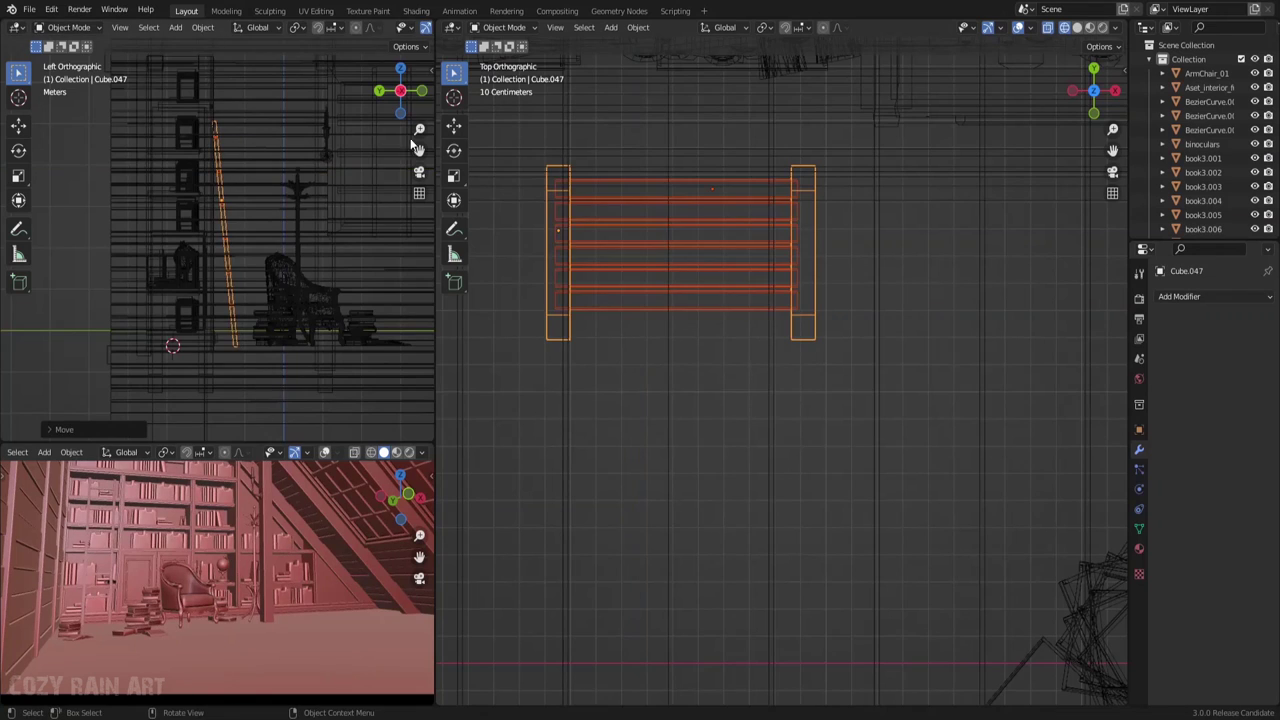
# Slide the ladder along X against the bookshelf and save attick.blend
pyautogui.press('KP_1')
pyautogui.press('g')
pyautogui.press('x')
pyautogui.click(306, 318)
pyautogui.hotkey('ctrl', 's')
pyautogui.scroll(-2, 218, 585)
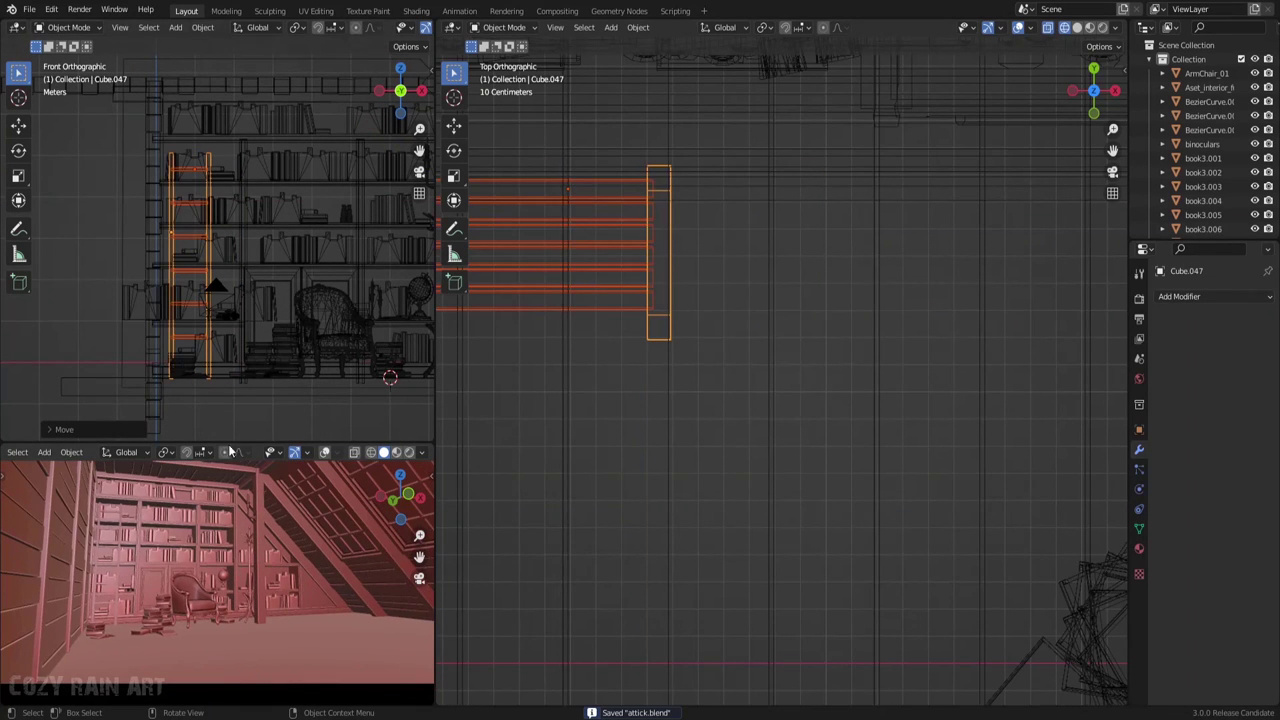
pyautogui.scroll(3, 91, 644)
pyautogui.click(91, 644)
# Place a duplicate of the selected books elsewhere, turn one loose book, and save
pyautogui.scroll(2, 150, 580)
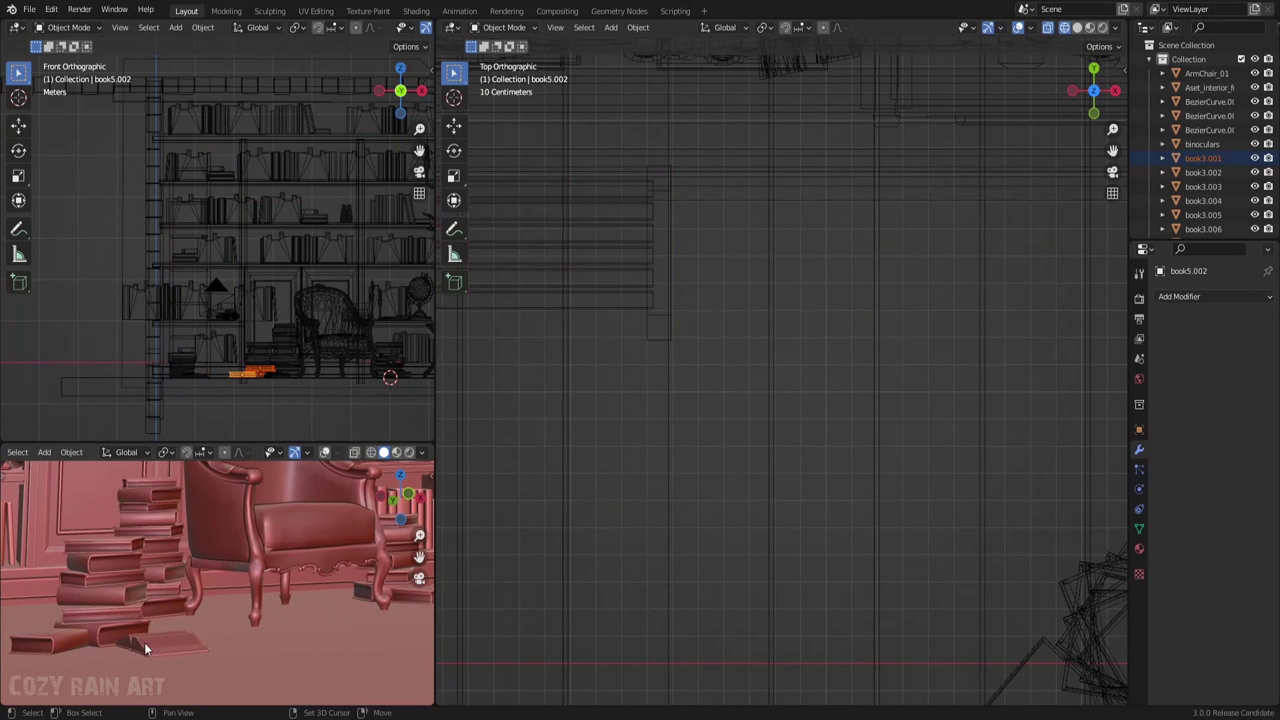
pyautogui.press('KP_Decimal')
pyautogui.hotkey('shift', 'd')
pyautogui.click(1050, 450)
pyautogui.scroll(-4, 133, 622)
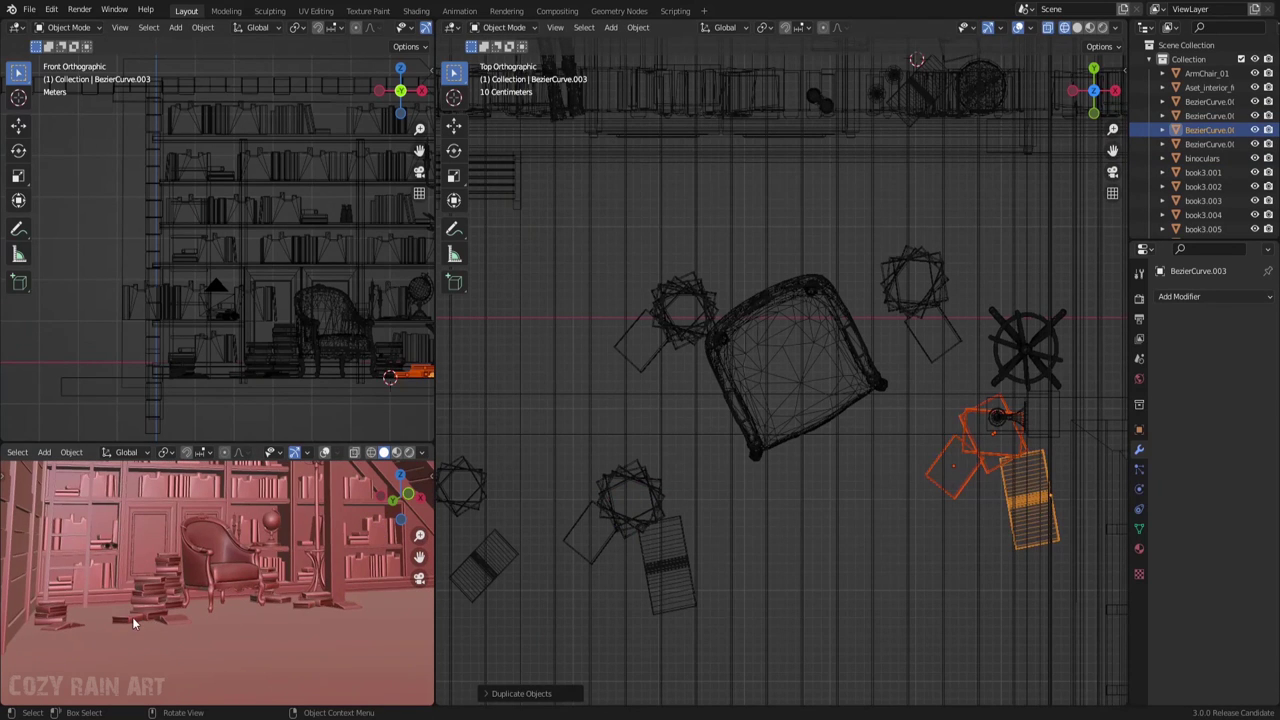
pyautogui.click(669, 530)
pyautogui.click(955, 480)
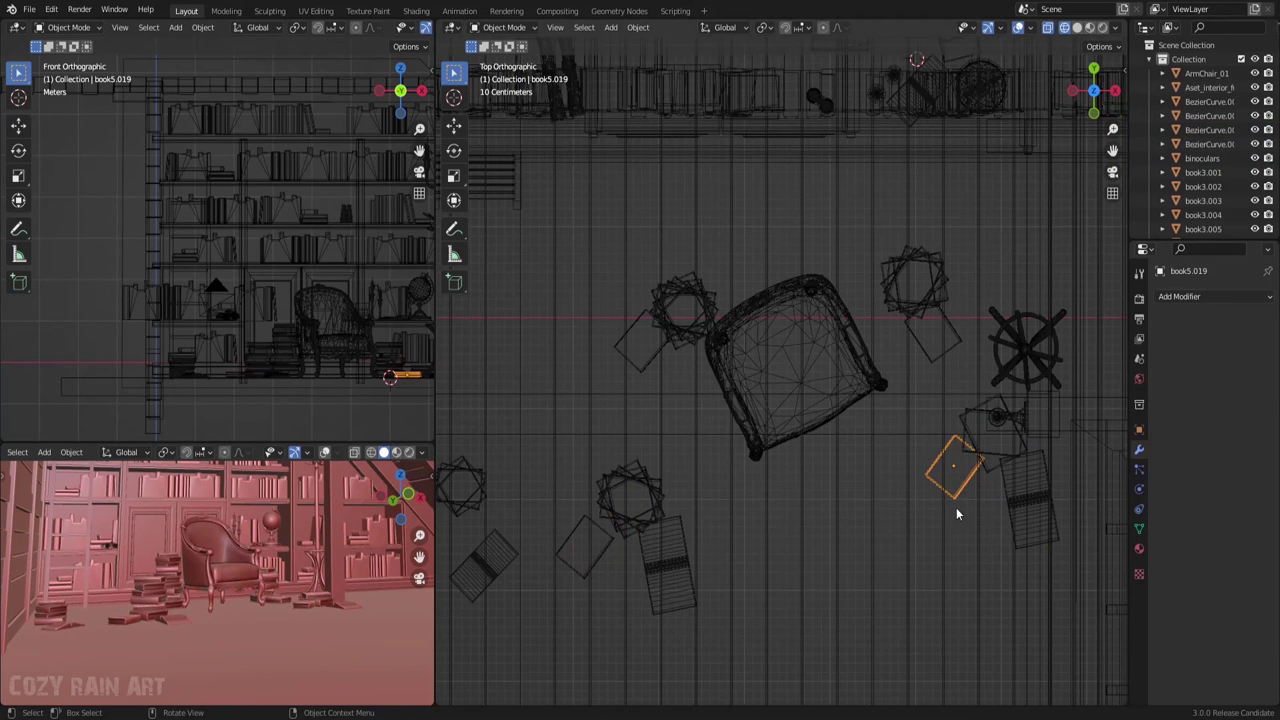
pyautogui.click(889, 476)
pyautogui.hotkey('ctrl', 's')
# Duplicate the book stack beside the armchair and save the scene
pyautogui.moveTo(198, 599)
pyautogui.mouseDown(button='middle')
pyautogui.moveTo(229, 607)
pyautogui.moveTo(306, 587)
pyautogui.mouseUp(button='middle')
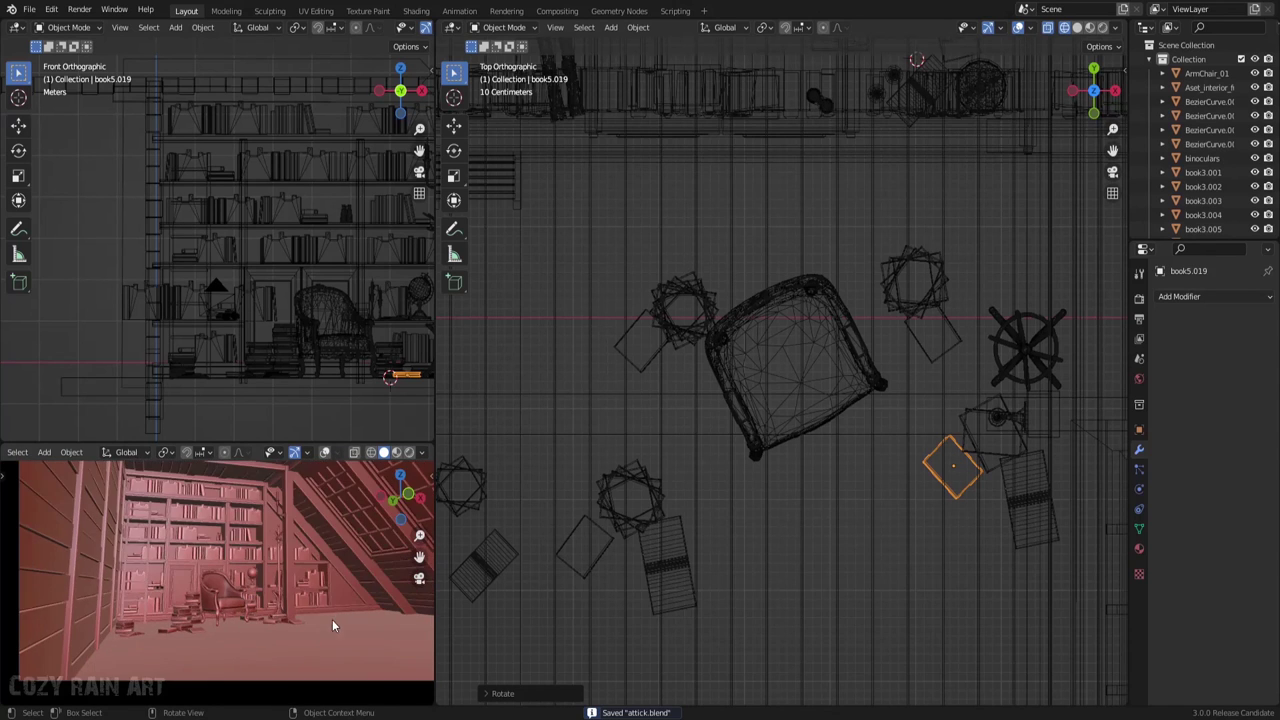
pyautogui.scroll(3, 332, 619)
pyautogui.moveTo(332, 619); pyautogui.dragTo(176, 656, button='middle')
pyautogui.click(176, 656)
pyautogui.scroll(-5, 714, 618)
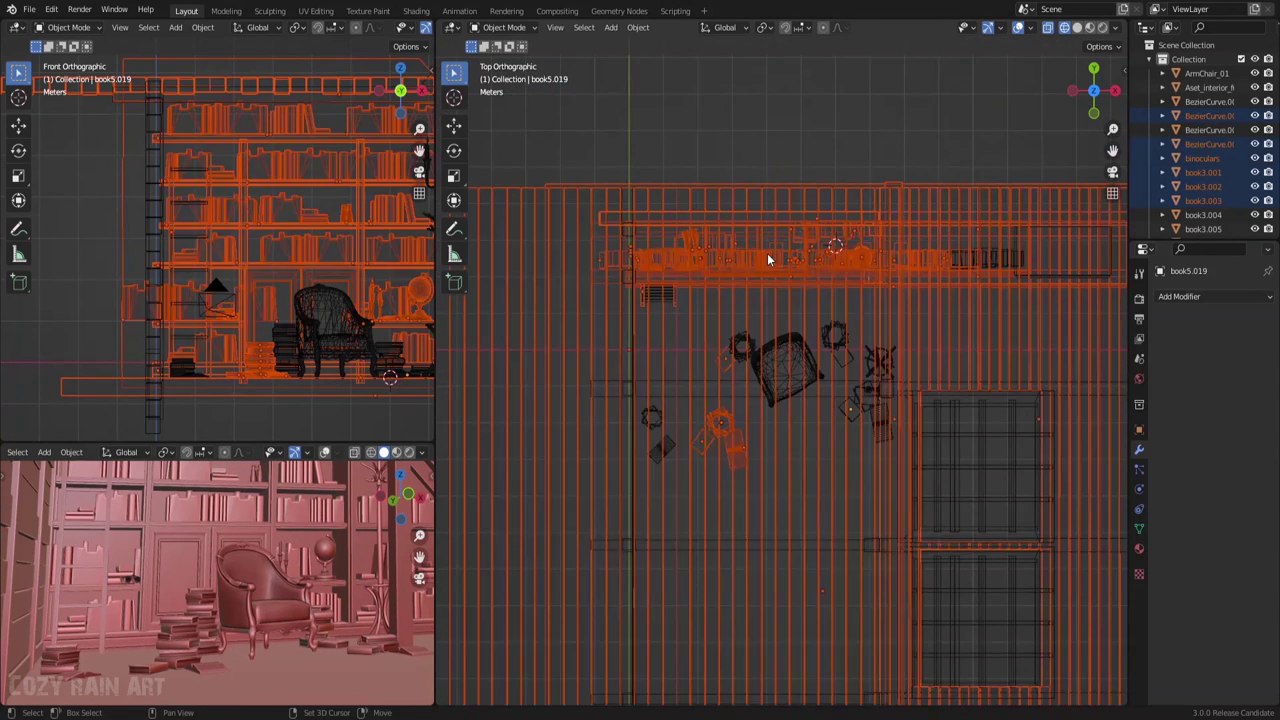
pyautogui.hotkey('shift', 'd')
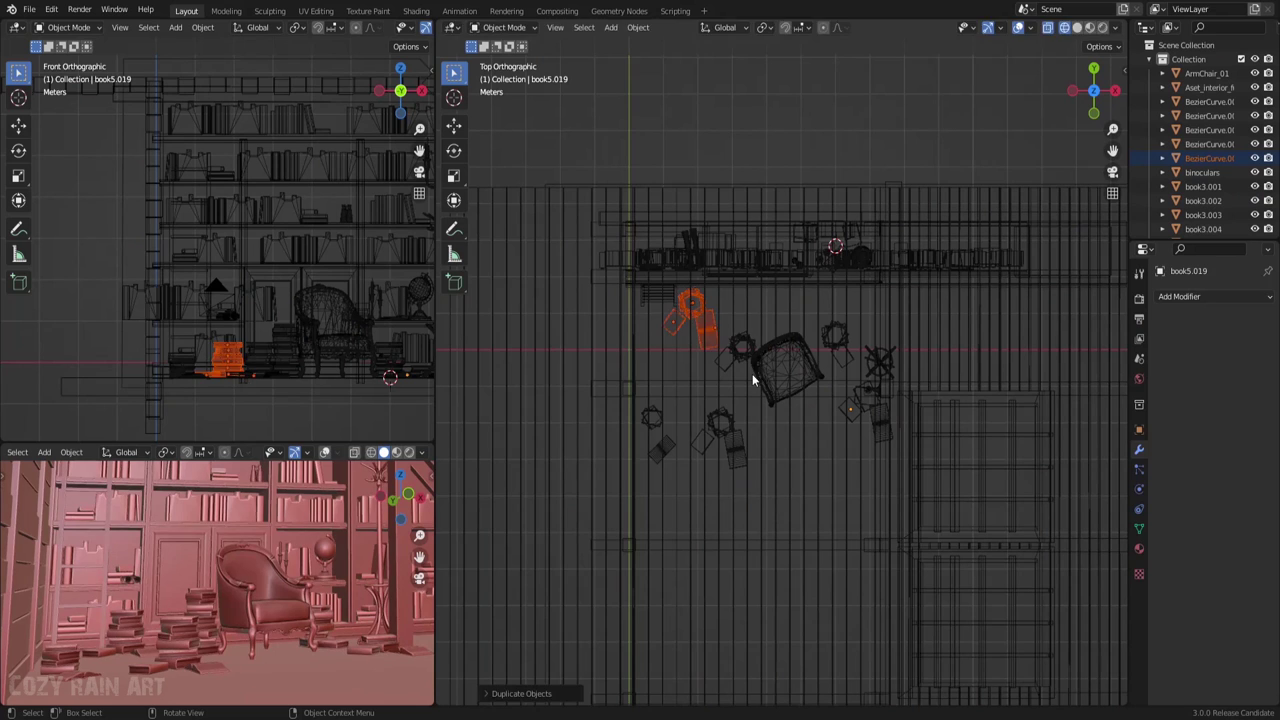
pyautogui.hotkey('ctrl', 's')
pyautogui.scroll(-4, 286, 618)
# Move the armchair to a better spot, checking it through the scene camera
pyautogui.click(285, 625)
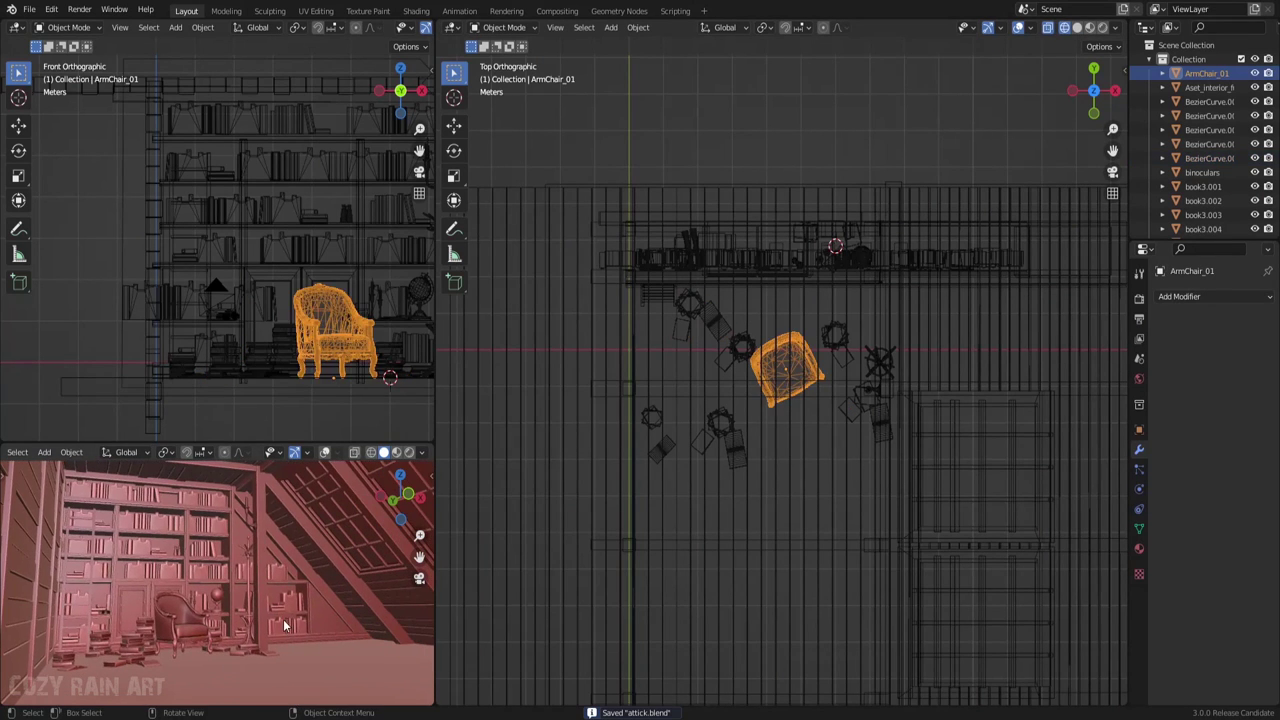
pyautogui.press('KP_0')
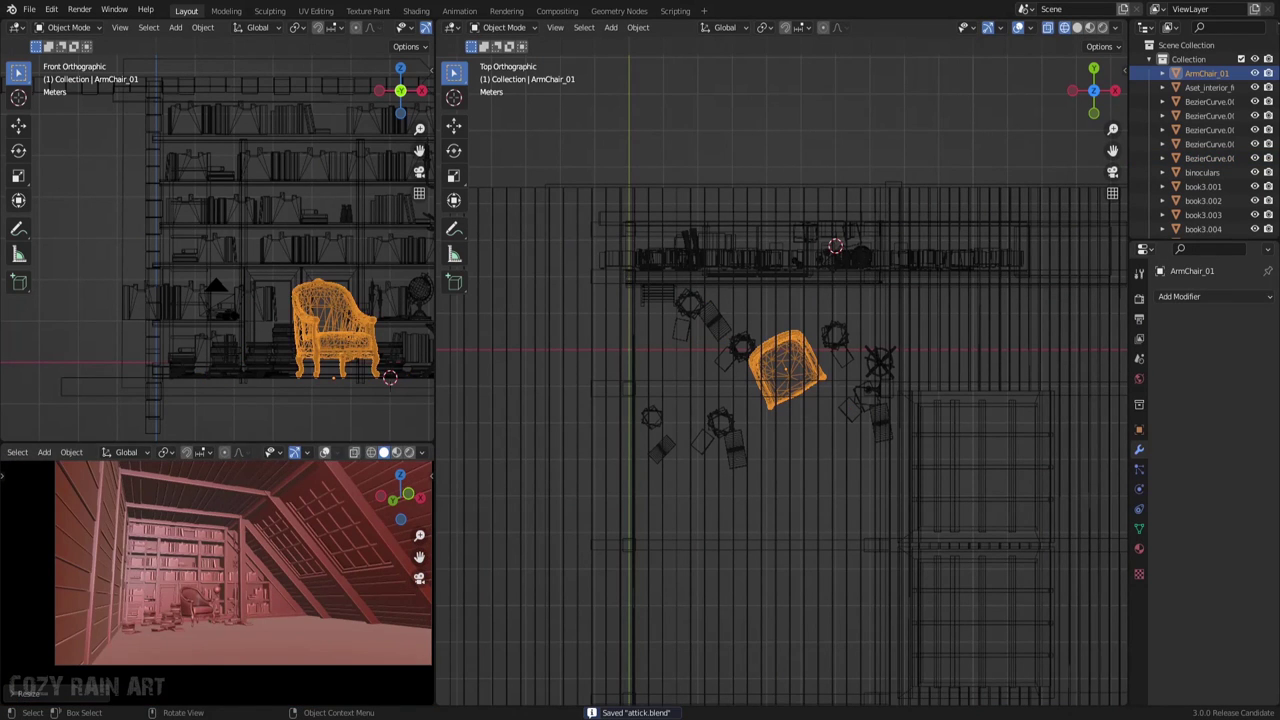
pyautogui.scroll(4, 226, 626)
pyautogui.scroll(1, 226, 626)
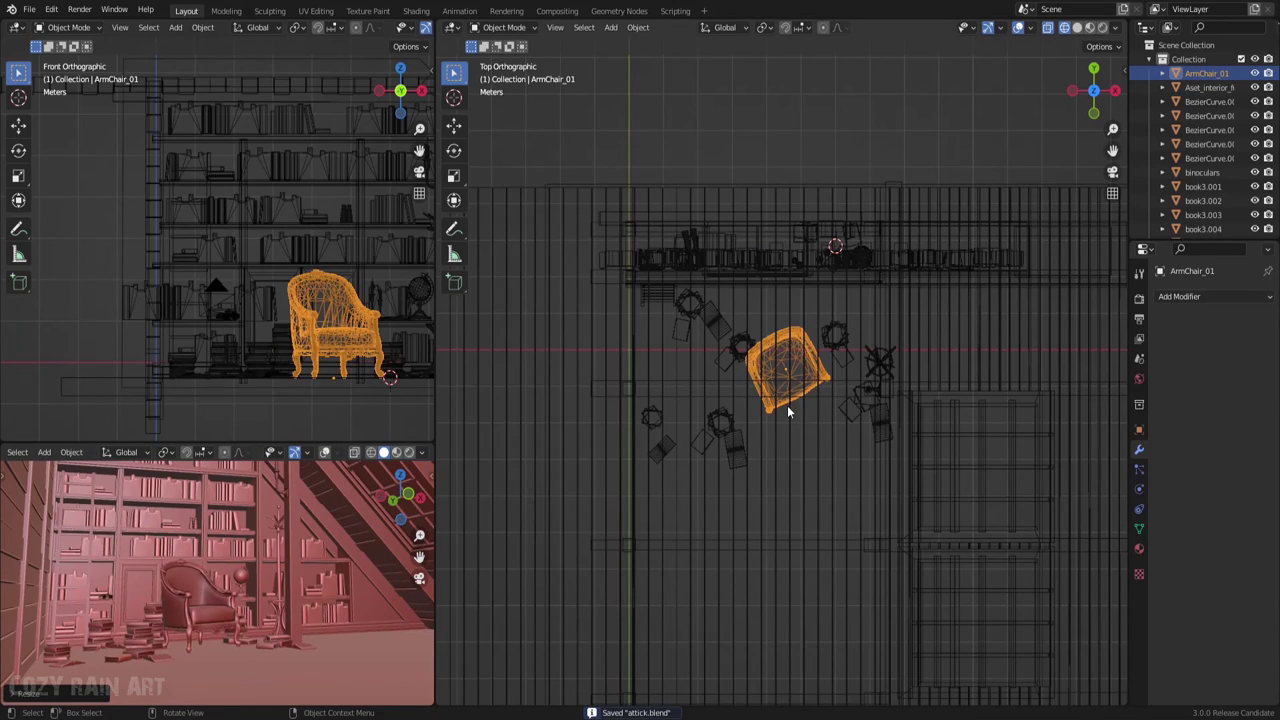
pyautogui.press('g')
pyautogui.click(792, 418)
pyautogui.scroll(3, 328, 417)
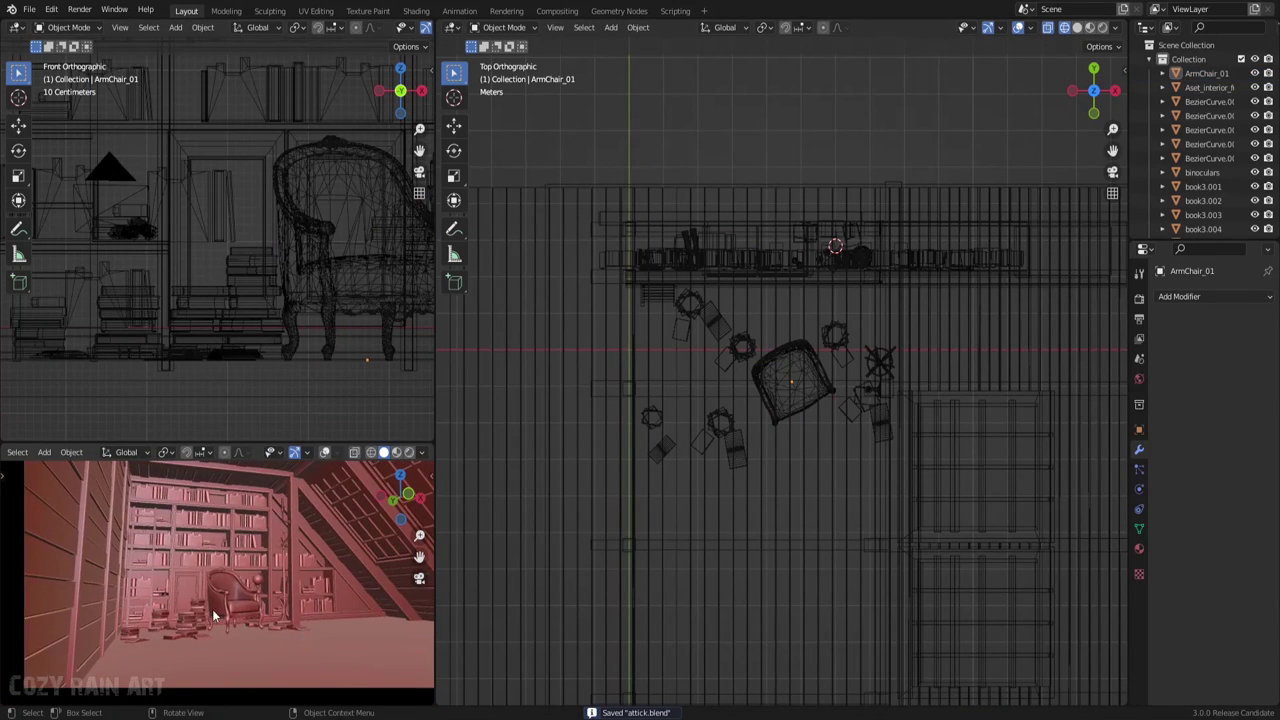
pyautogui.scroll(3, 316, 318)
# Duplicate the wall lamp, mirror the copy to face the other way, and save
pyautogui.scroll(-2, 320, 318)
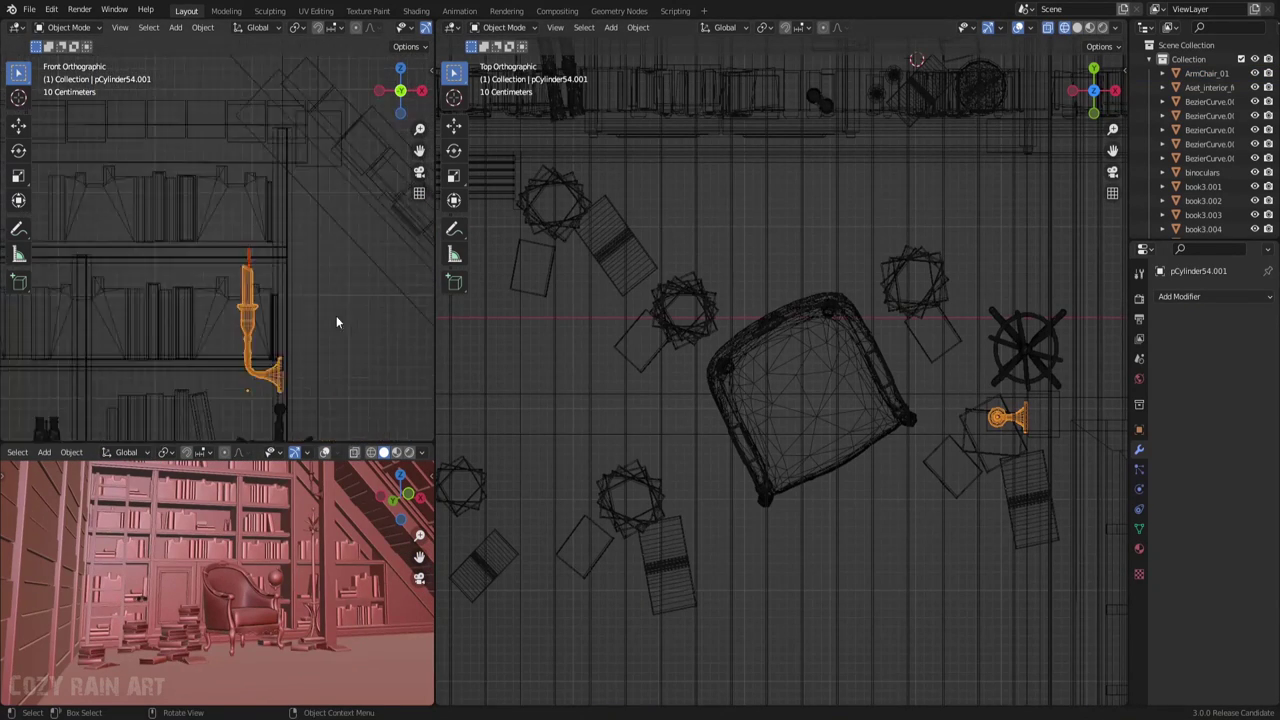
pyautogui.scroll(-3, 337, 320)
pyautogui.press('g')
pyautogui.press('Return')
pyautogui.press('KP_Decimal')
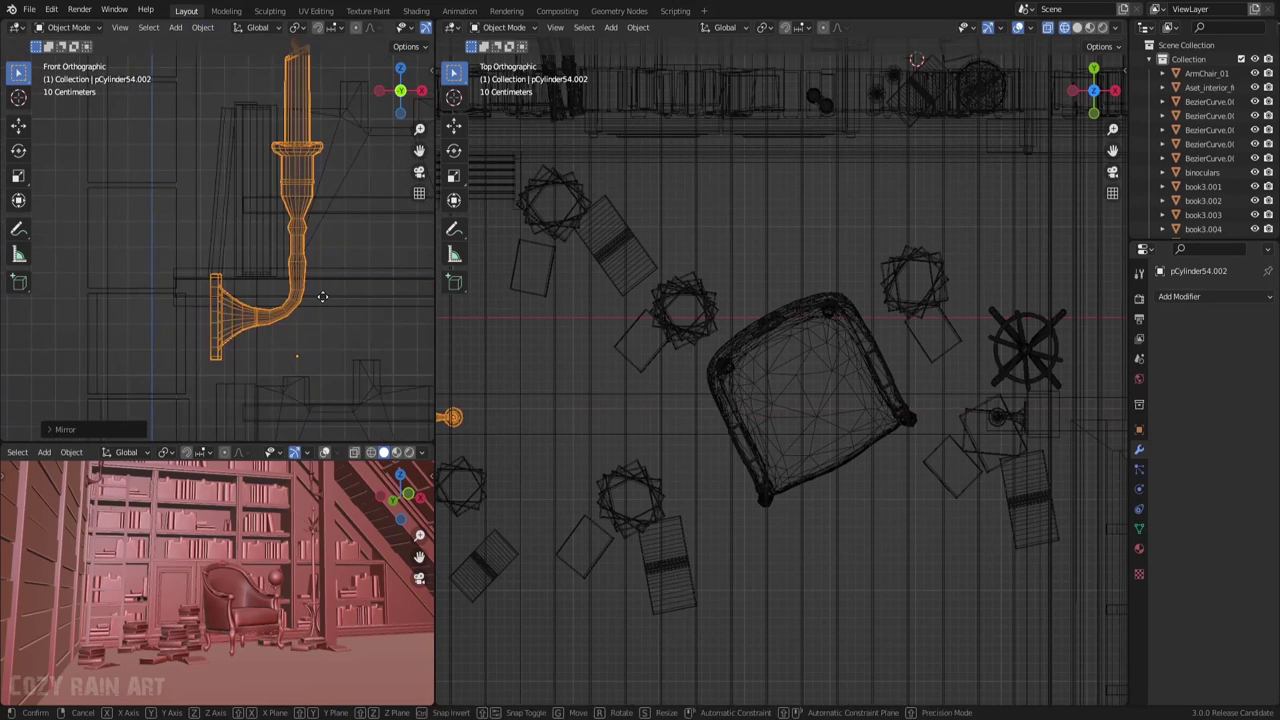
pyautogui.scroll(5, 152, 594)
pyautogui.hotkey('ctrl', 's')
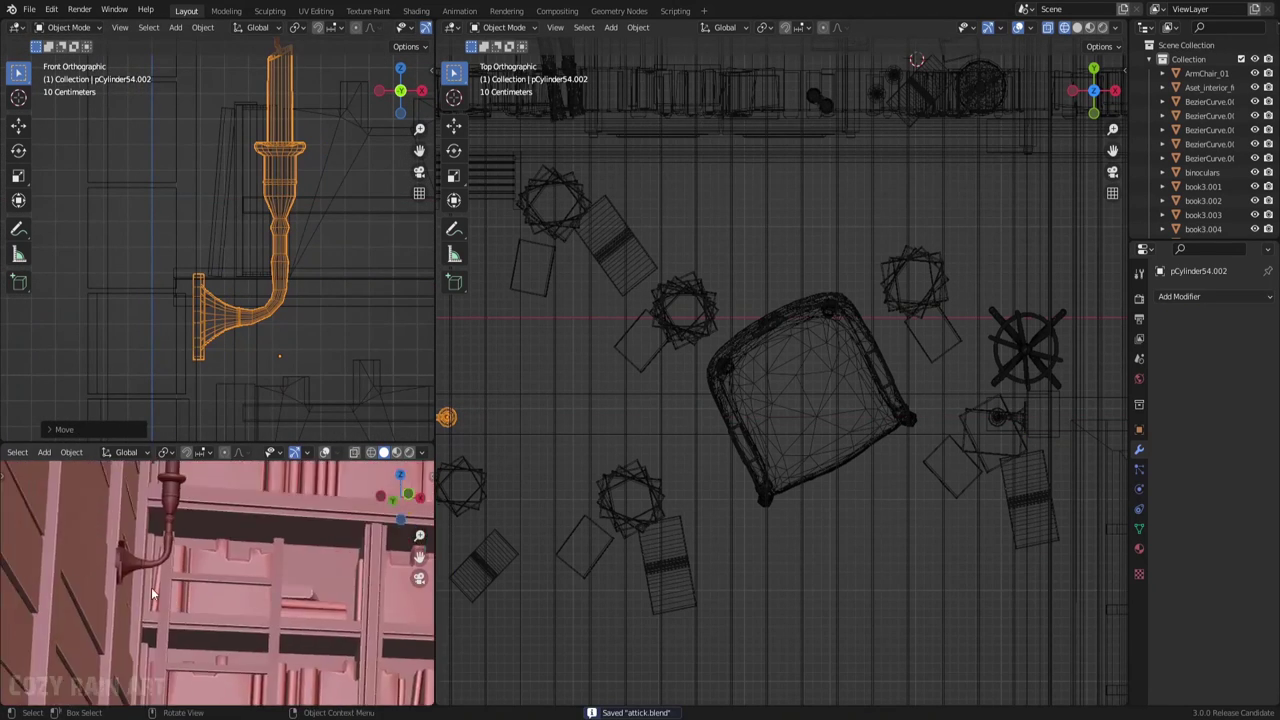
# From the top view, place the mirrored lamp copy on the opposite side of the room
pyautogui.press('KP_7')
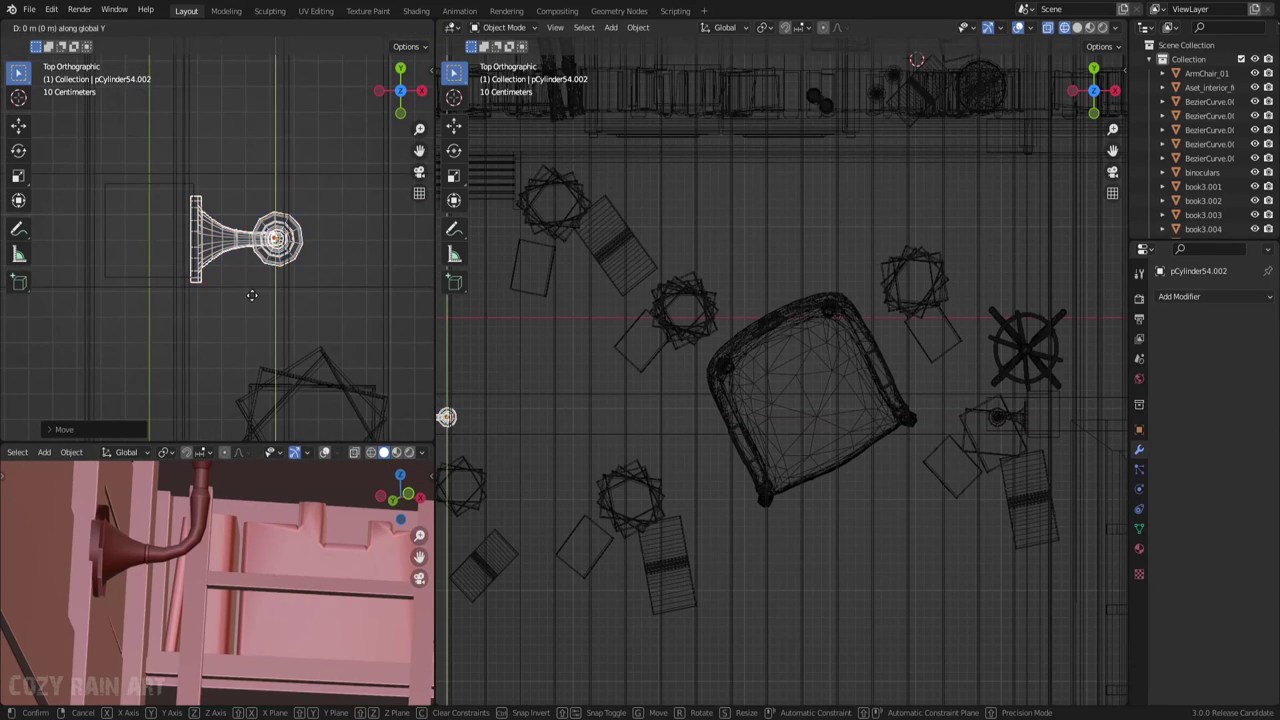
pyautogui.press('Home')
pyautogui.scroll(-3, 323, 566)
pyautogui.scroll(-2, 280, 606)
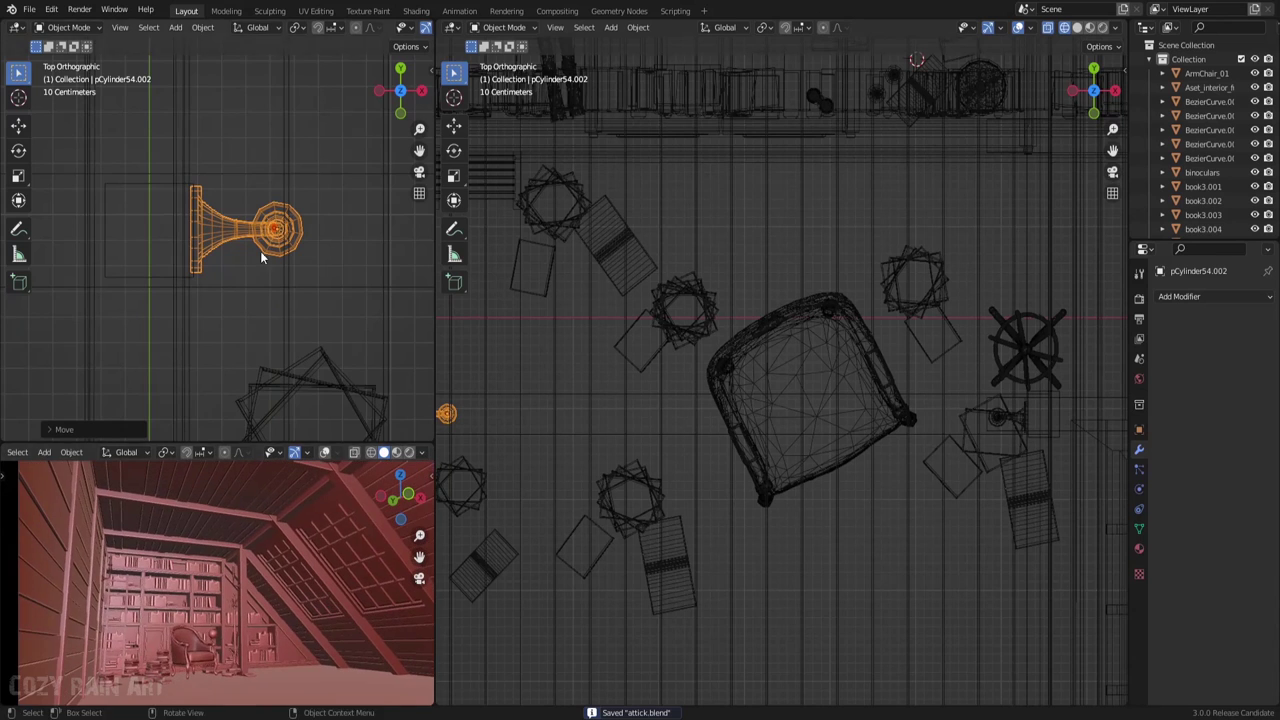
pyautogui.scroll(-5, 256, 228)
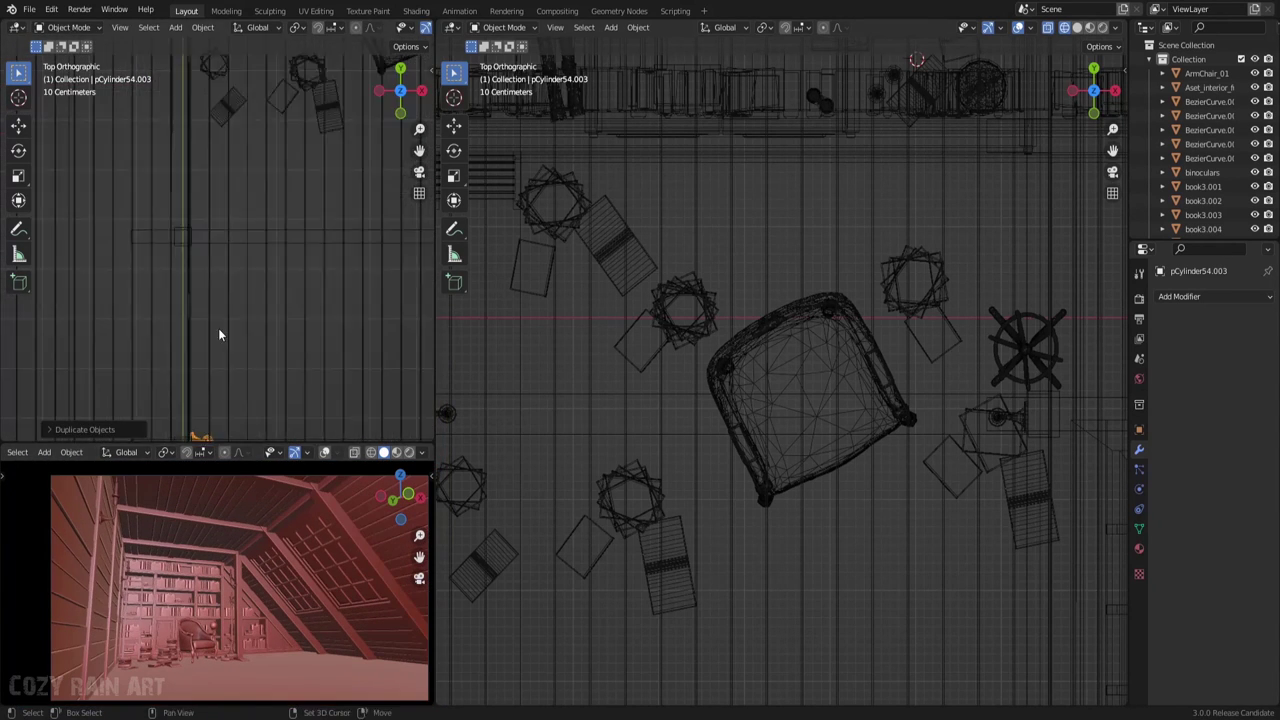
pyautogui.press('KP_Decimal')
pyautogui.press('g')
pyautogui.press('Return')
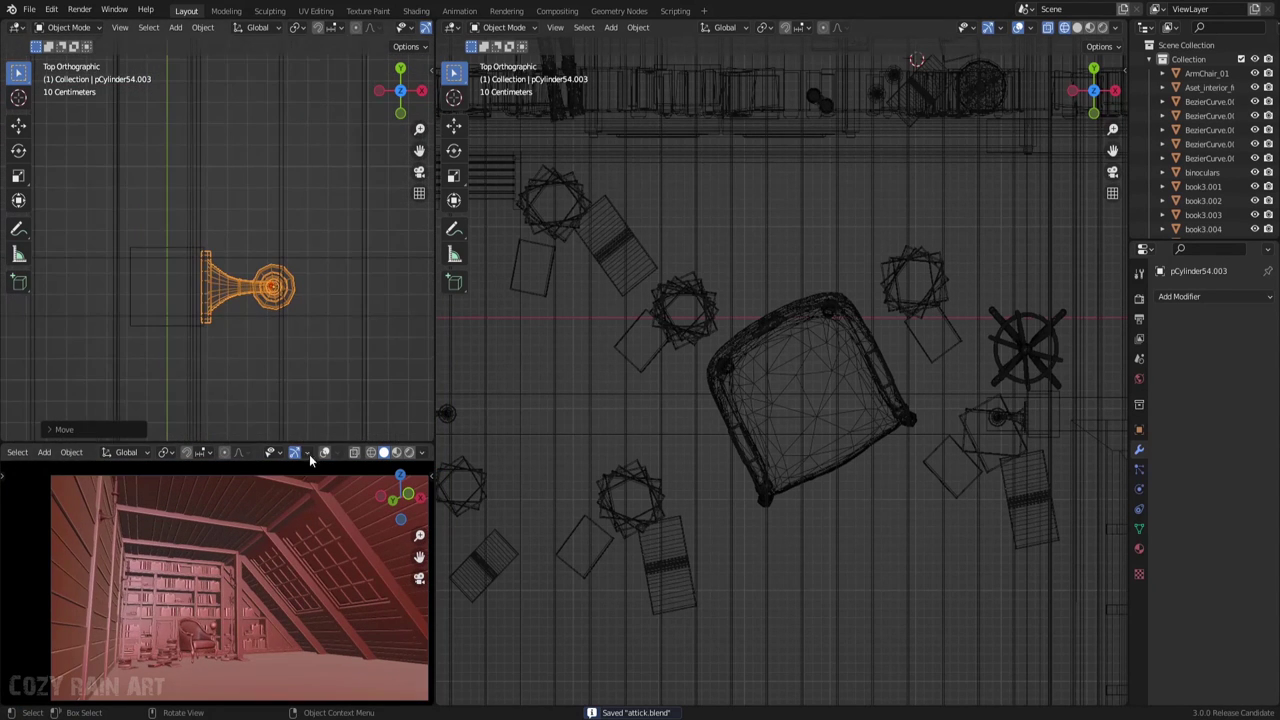
pyautogui.scroll(5, 317, 592)
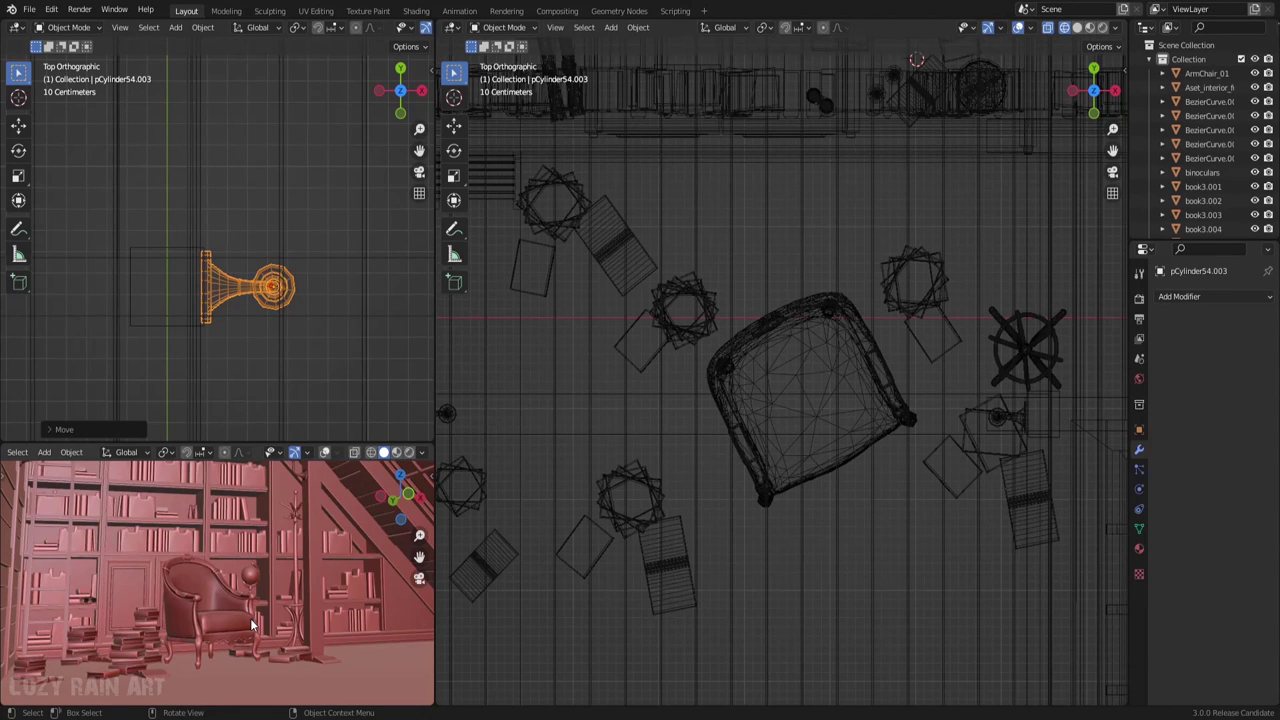
# Save, then move the bed into the attic beside the armchair
pyautogui.click(600, 637)
pyautogui.hotkey('ctrl', 's')
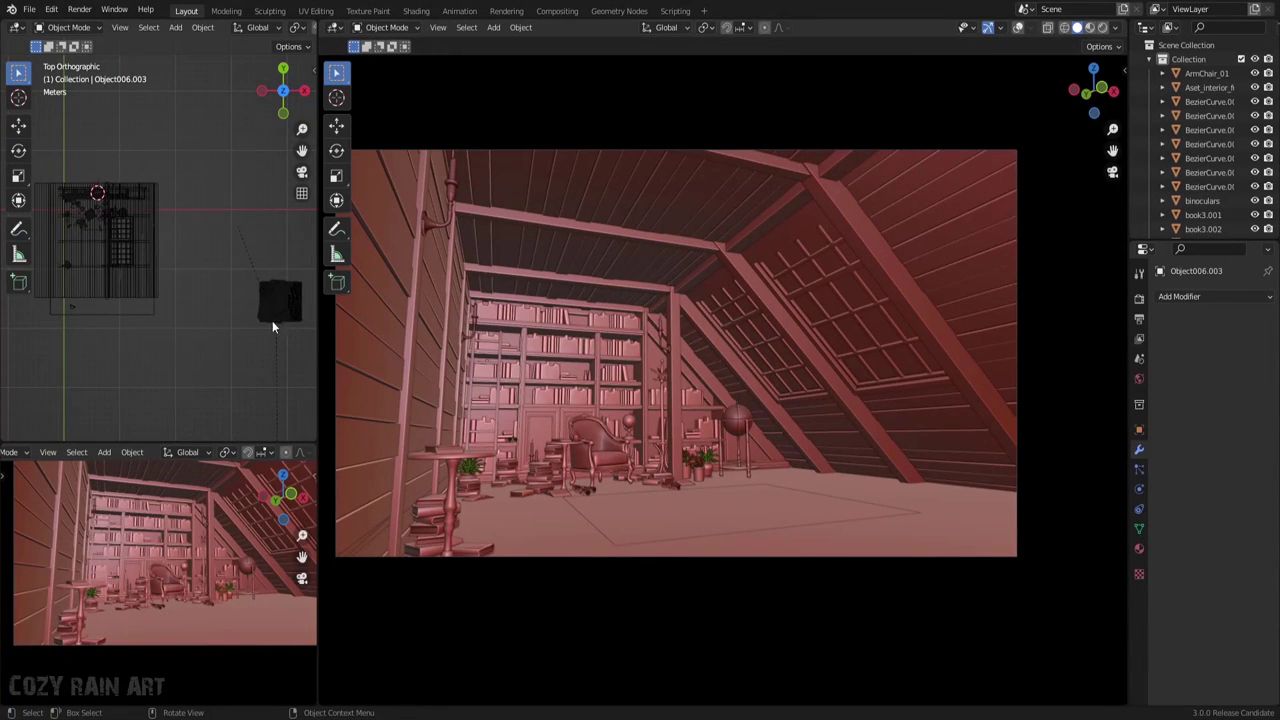
pyautogui.click(272, 320)
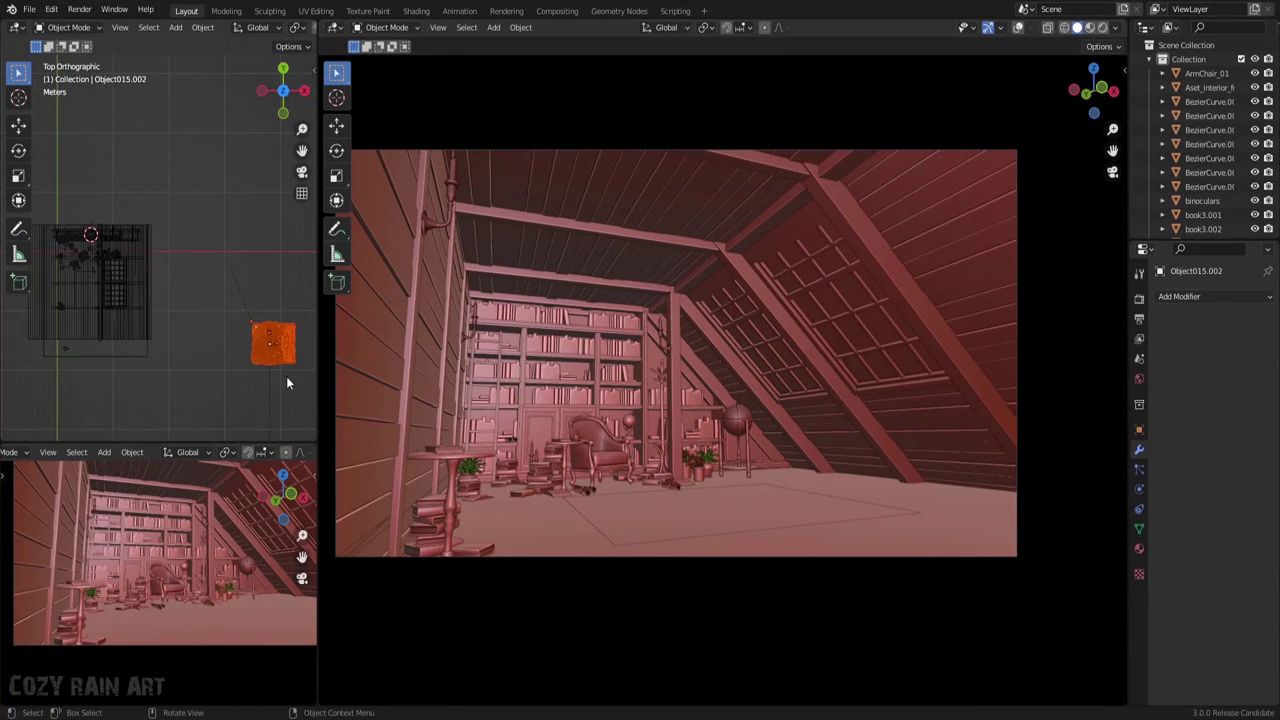
pyautogui.press('g')
pyautogui.click(282, 135)
# Set the bed's height, scale it to fit the room, and fine-tune its position
pyautogui.press('KP_1')
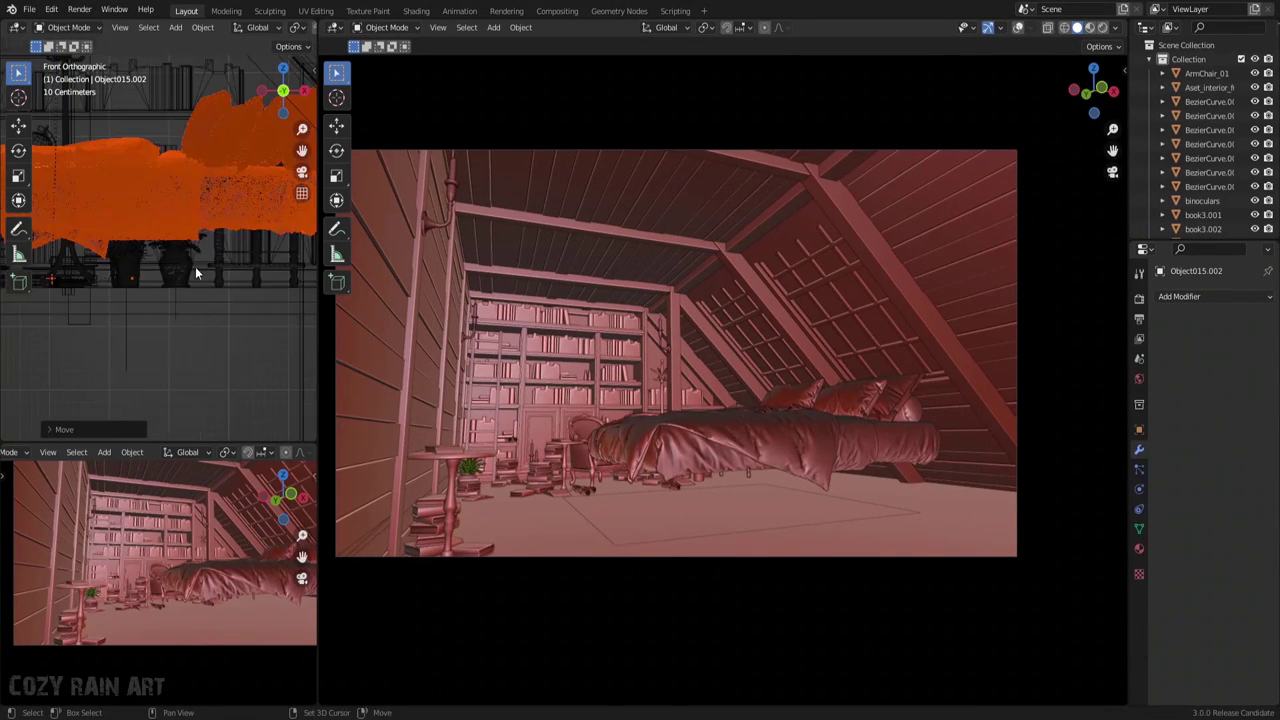
pyautogui.press('g')
pyautogui.press('z')
pyautogui.click(233, 339)
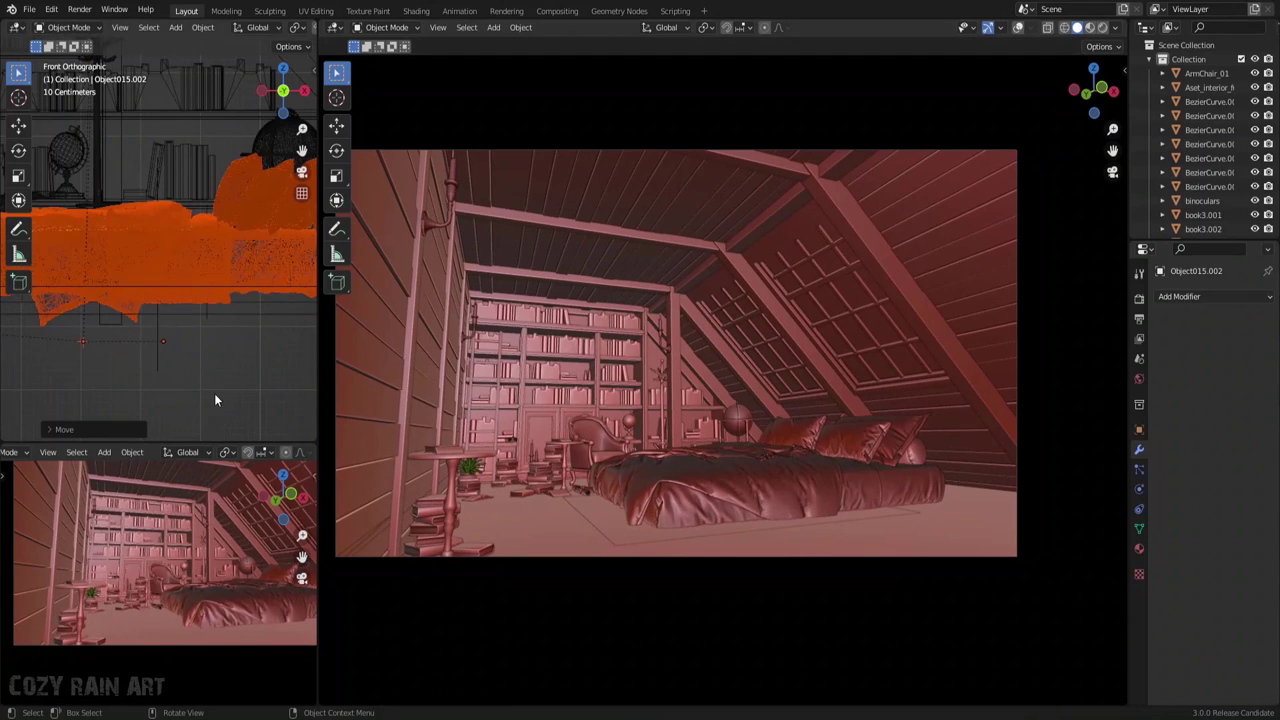
pyautogui.press('KP_7')
pyautogui.press('s')
pyautogui.click(184, 314)
pyautogui.press('g')
pyautogui.click(218, 333)
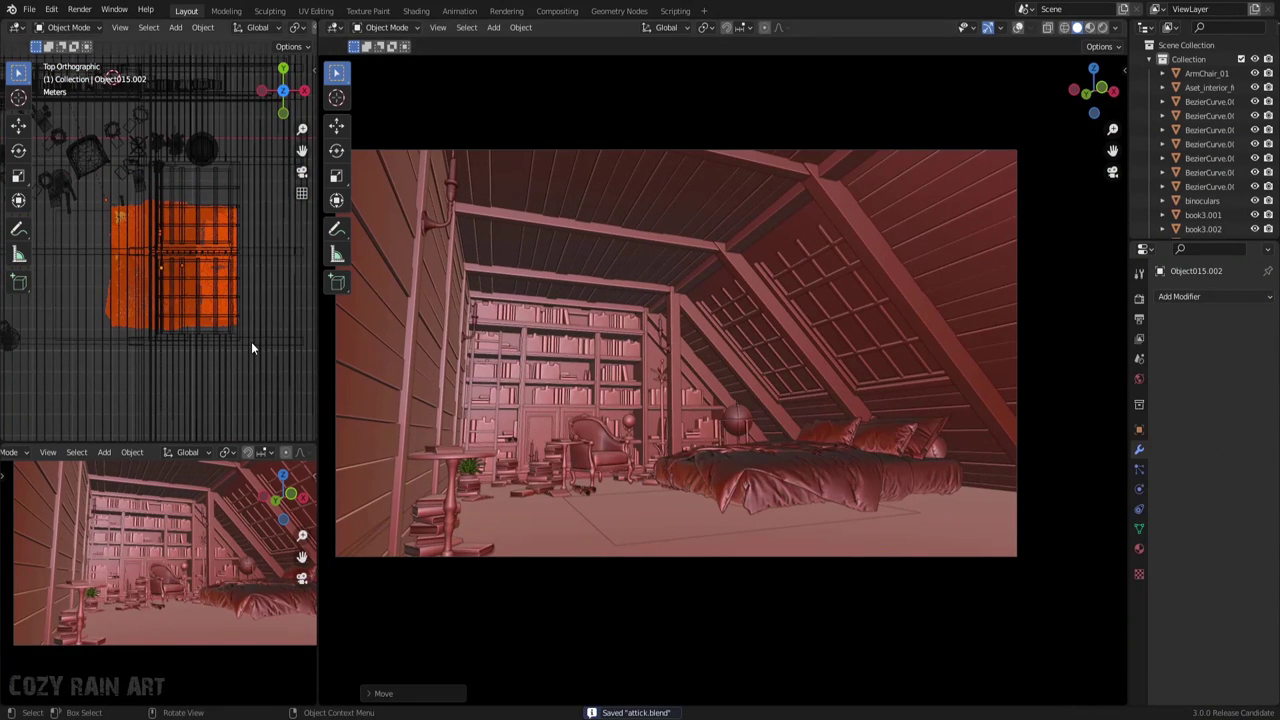
# Duplicate the flat block, resize it along X, and lower it beneath the mattress
pyautogui.scroll(-2, 251, 348)
pyautogui.click(249, 375)
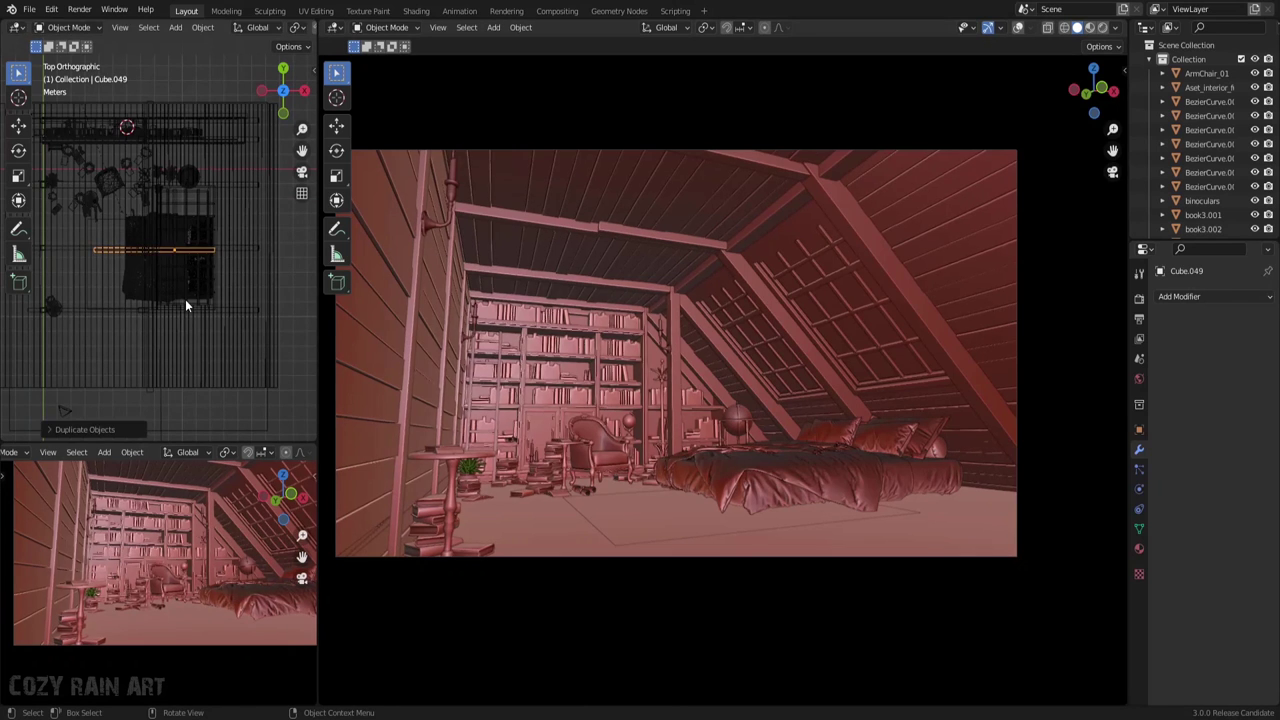
pyautogui.press('g')
pyautogui.press('Return')
pyautogui.press('s')
pyautogui.press('x')
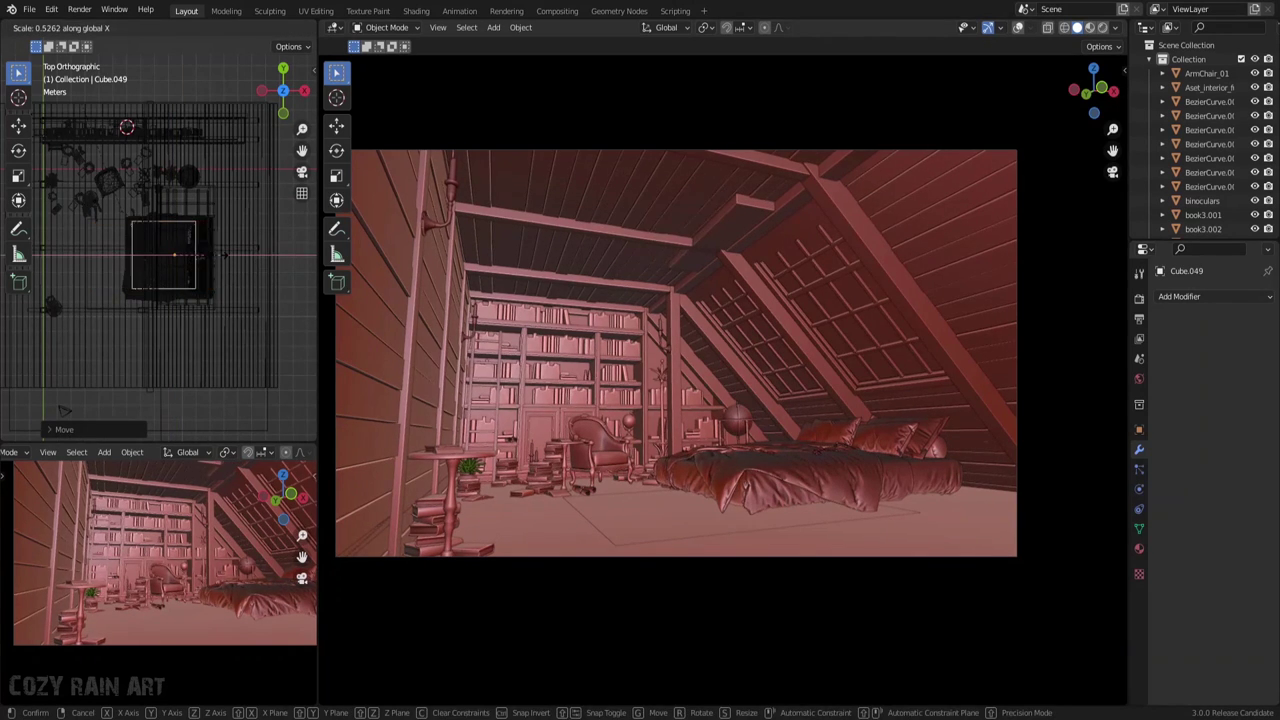
pyautogui.press('g')
pyautogui.press('Return')
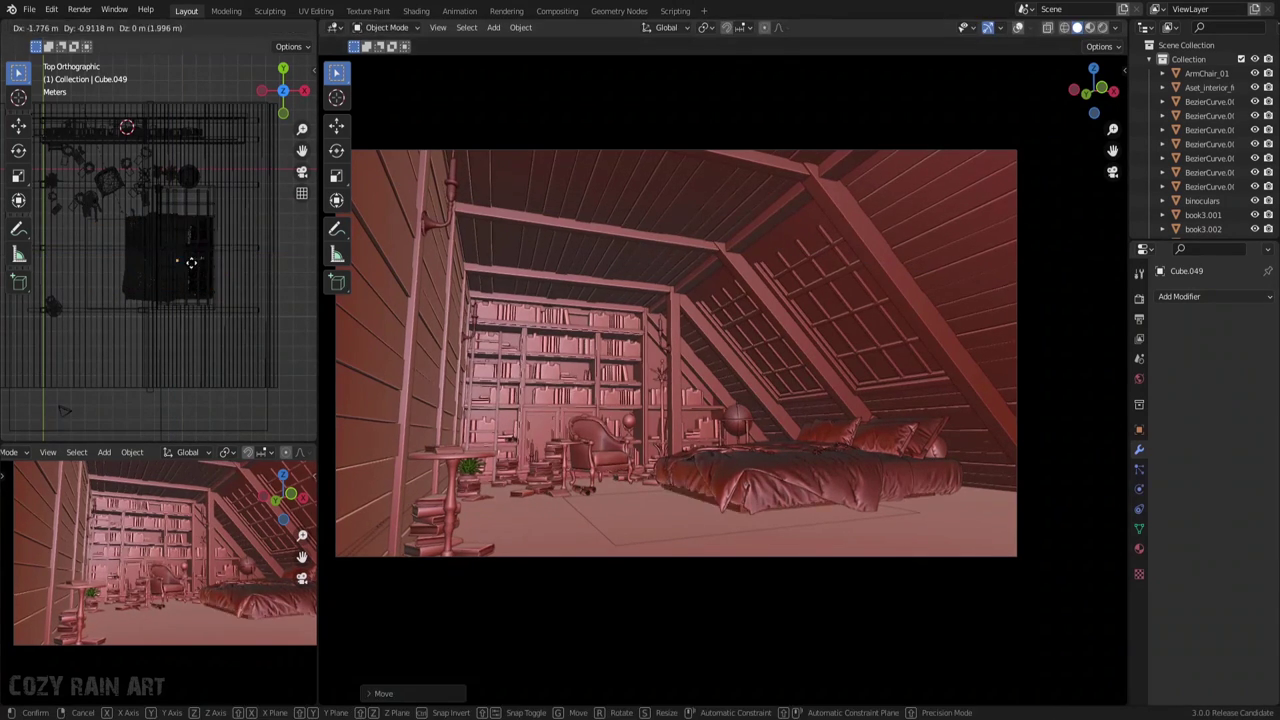
pyautogui.click(283, 113)
pyautogui.scroll(2, 244, 257)
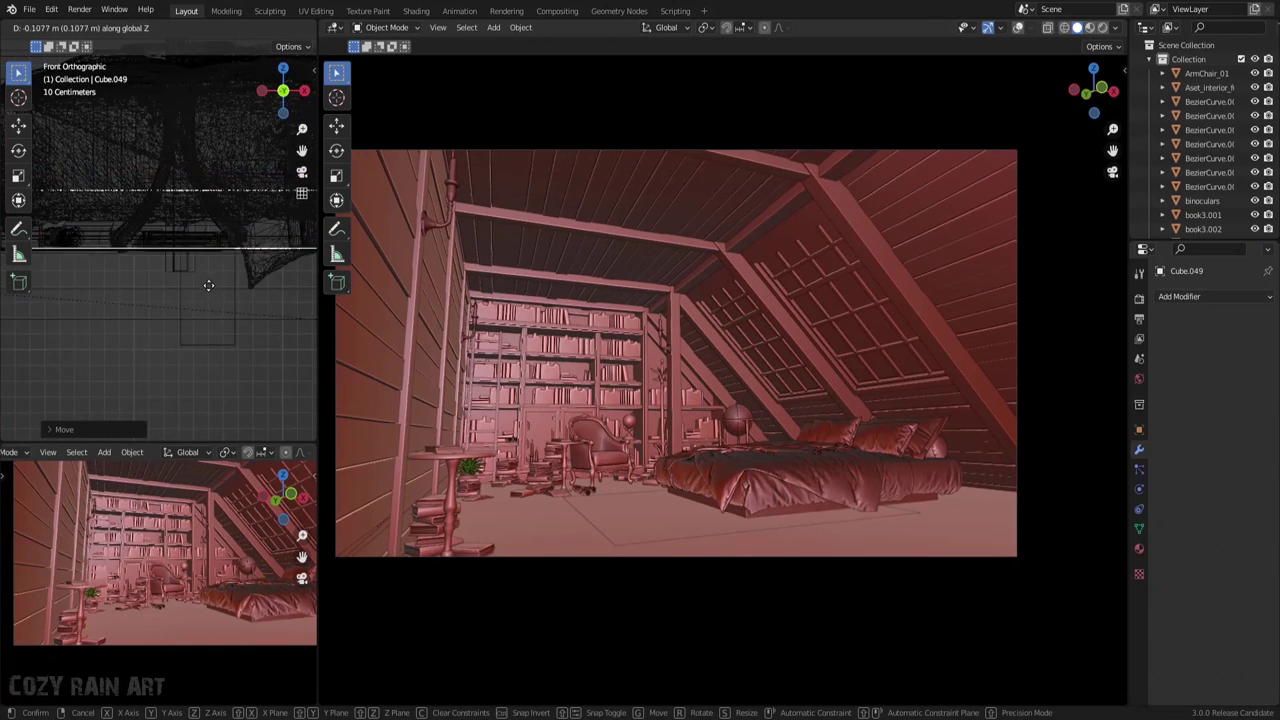
pyautogui.click(231, 273)
pyautogui.scroll(3, 727, 456)
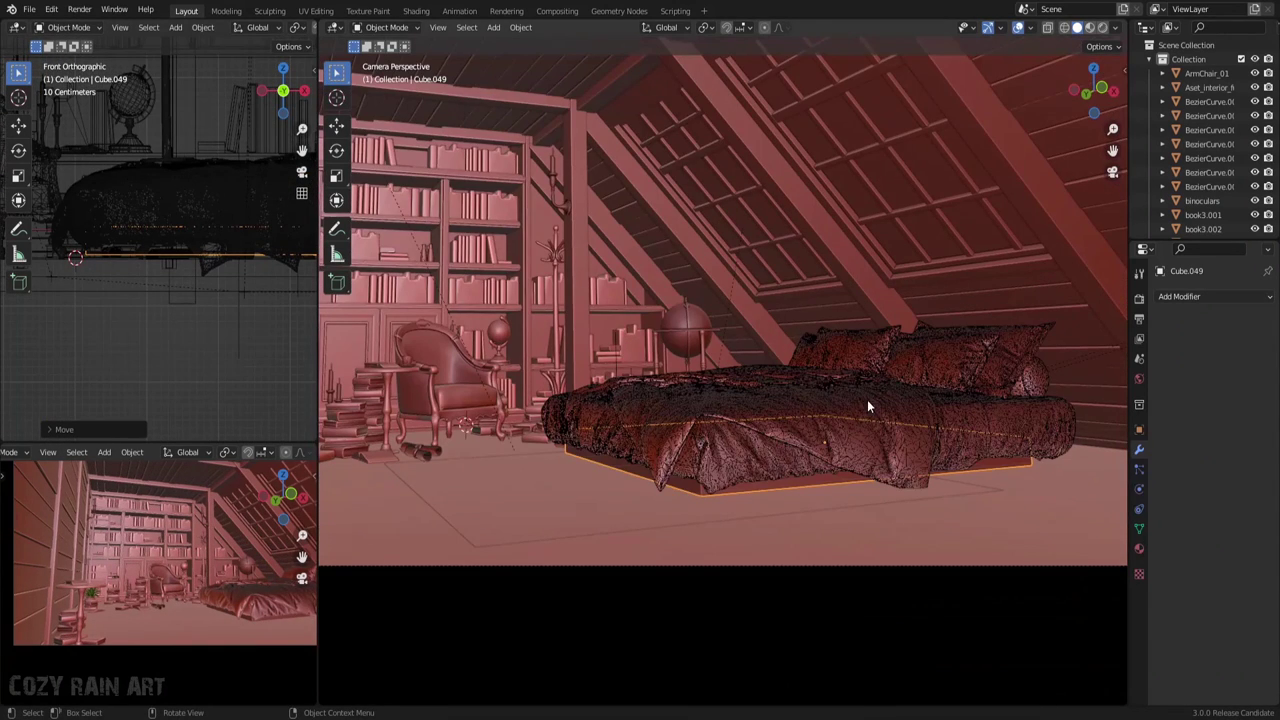
# In Edit Mode, add a loop cut across the block and box-select its upper vertices
pyautogui.press('Tab')
pyautogui.hotkey('ctrl', 'r')
pyautogui.click(685, 470)
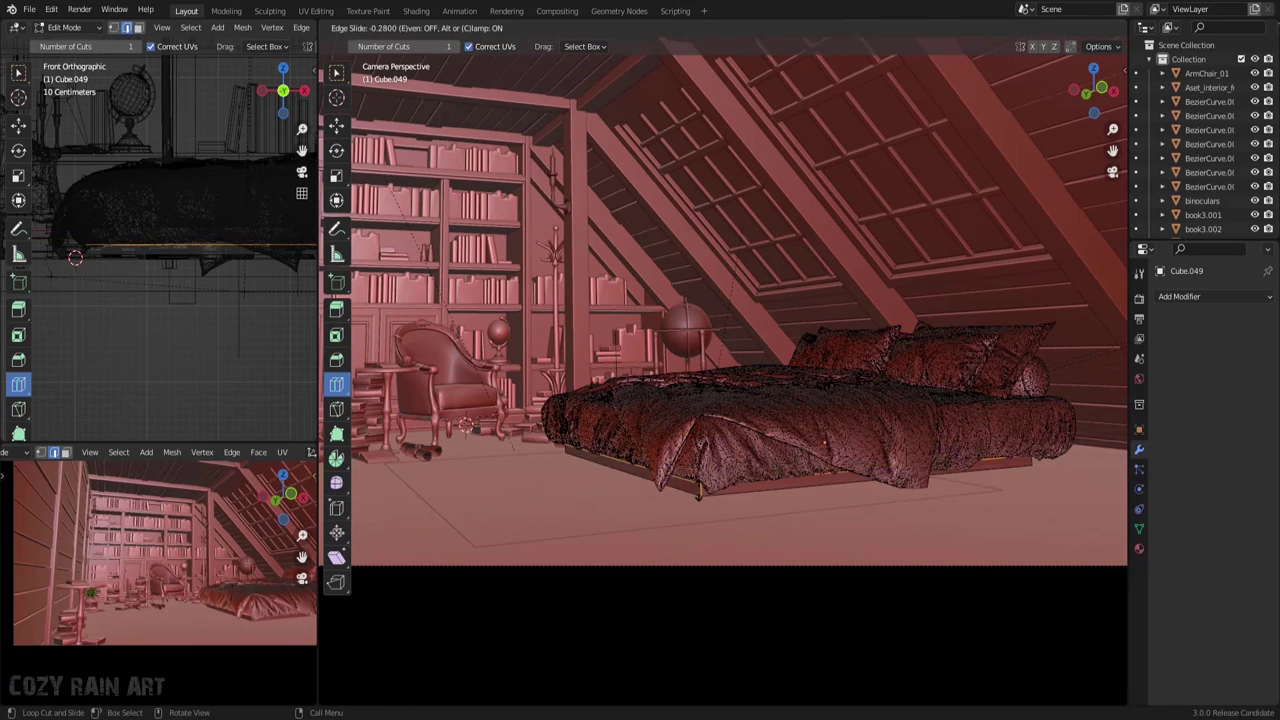
pyautogui.press('w')
pyautogui.scroll(-3, 240, 310)
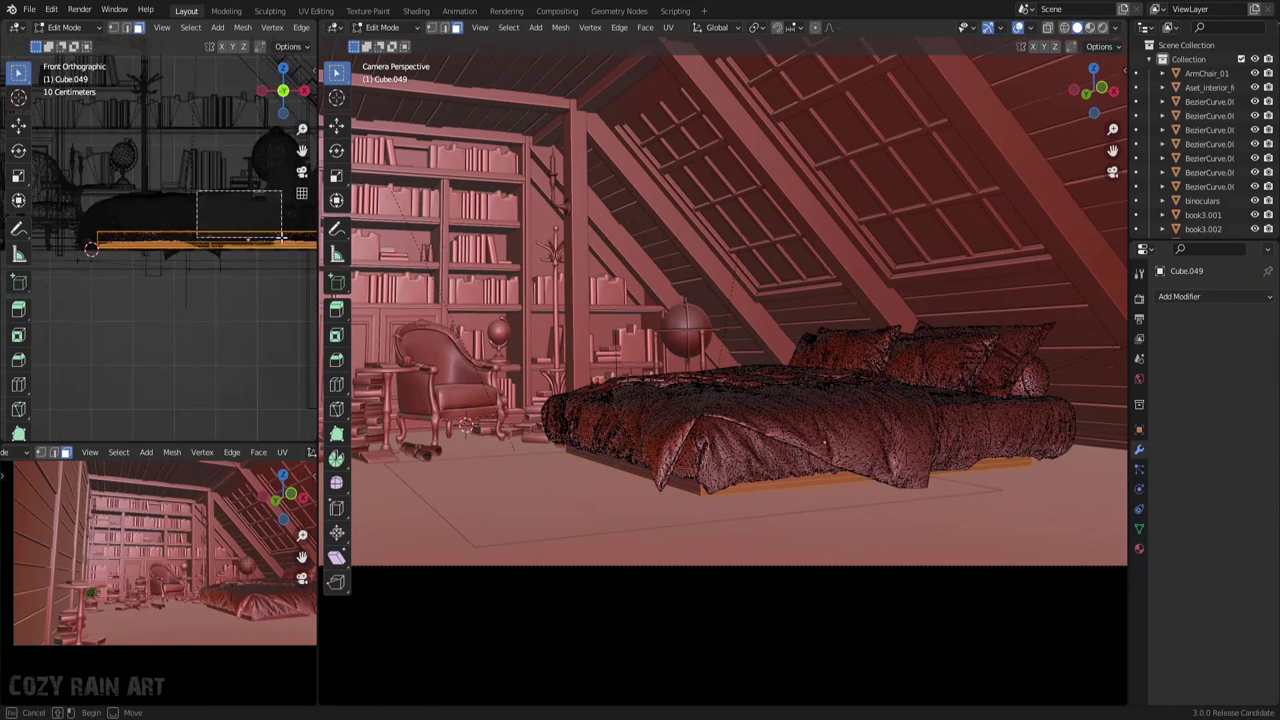
pyautogui.moveTo(249, 292); pyautogui.dragTo(82, 257)
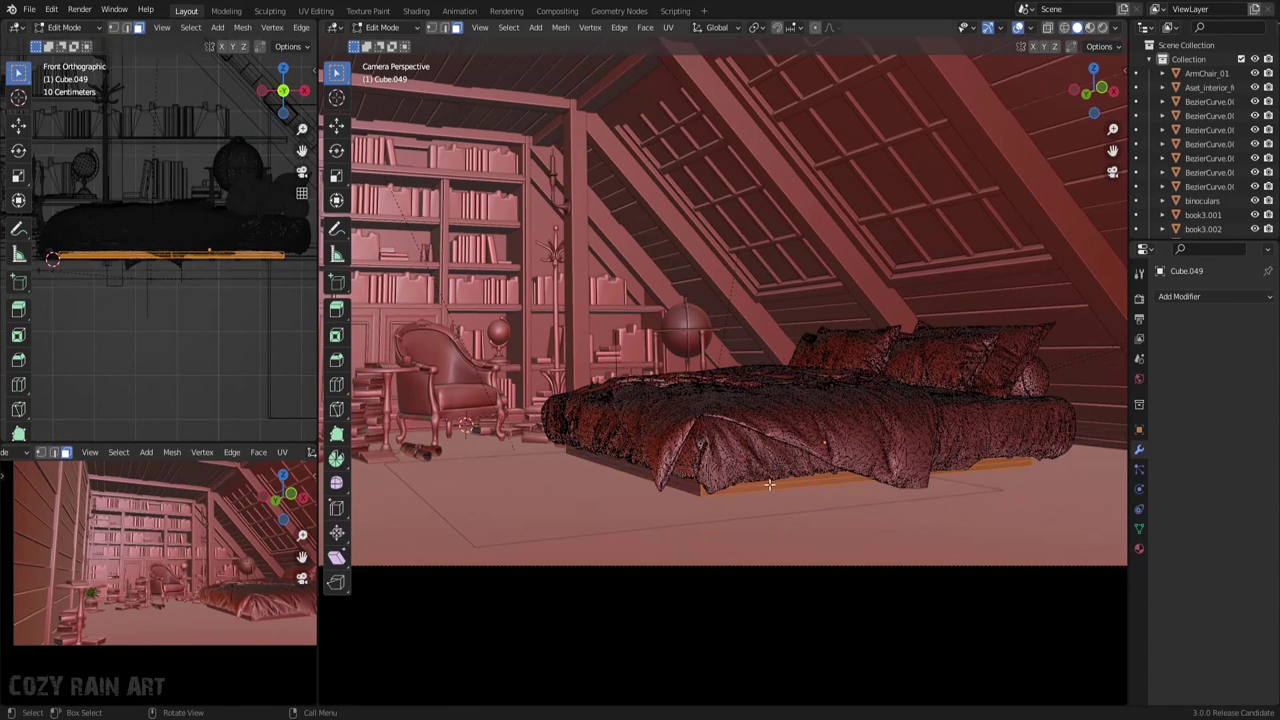
pyautogui.scroll(3, 180, 230)
pyautogui.scroll(2, 200, 280)
pyautogui.scroll(2, 219, 324)
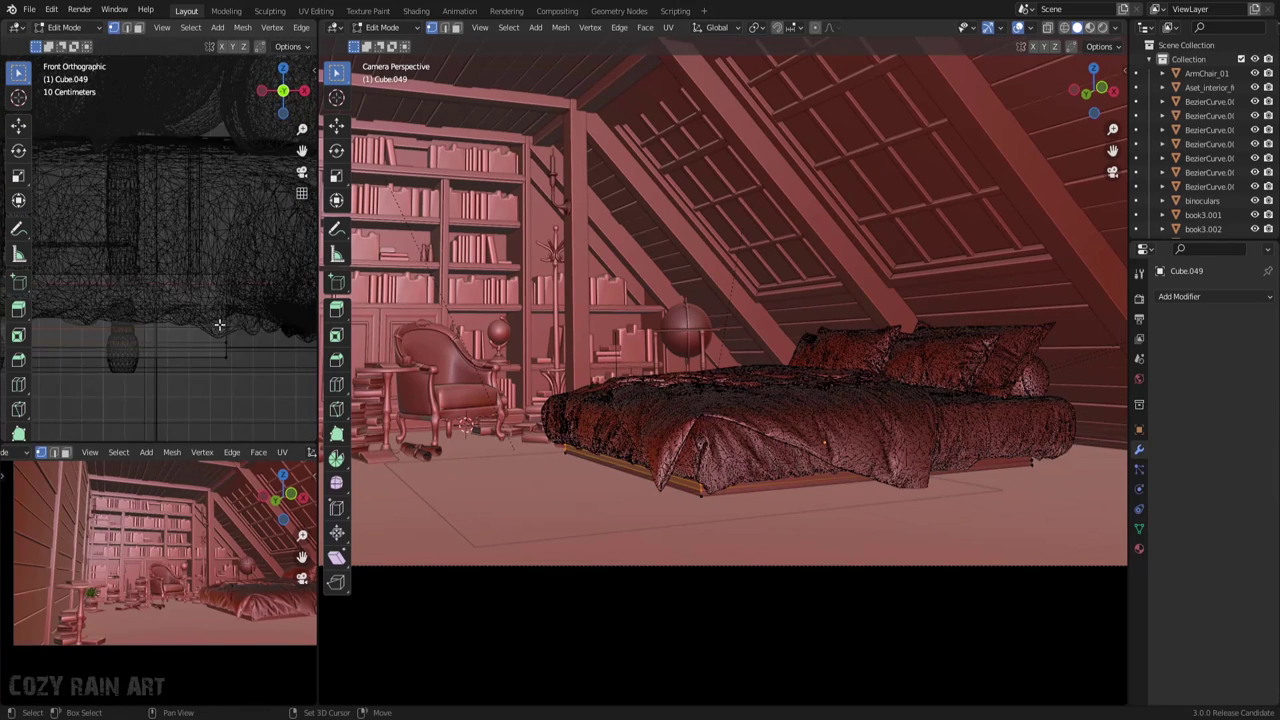
# Extrude the bed frame's edge outward, return to Object Mode, and save attick.blend
pyautogui.press('e')
pyautogui.click(845, 480)
pyautogui.scroll(-1, 882, 441)
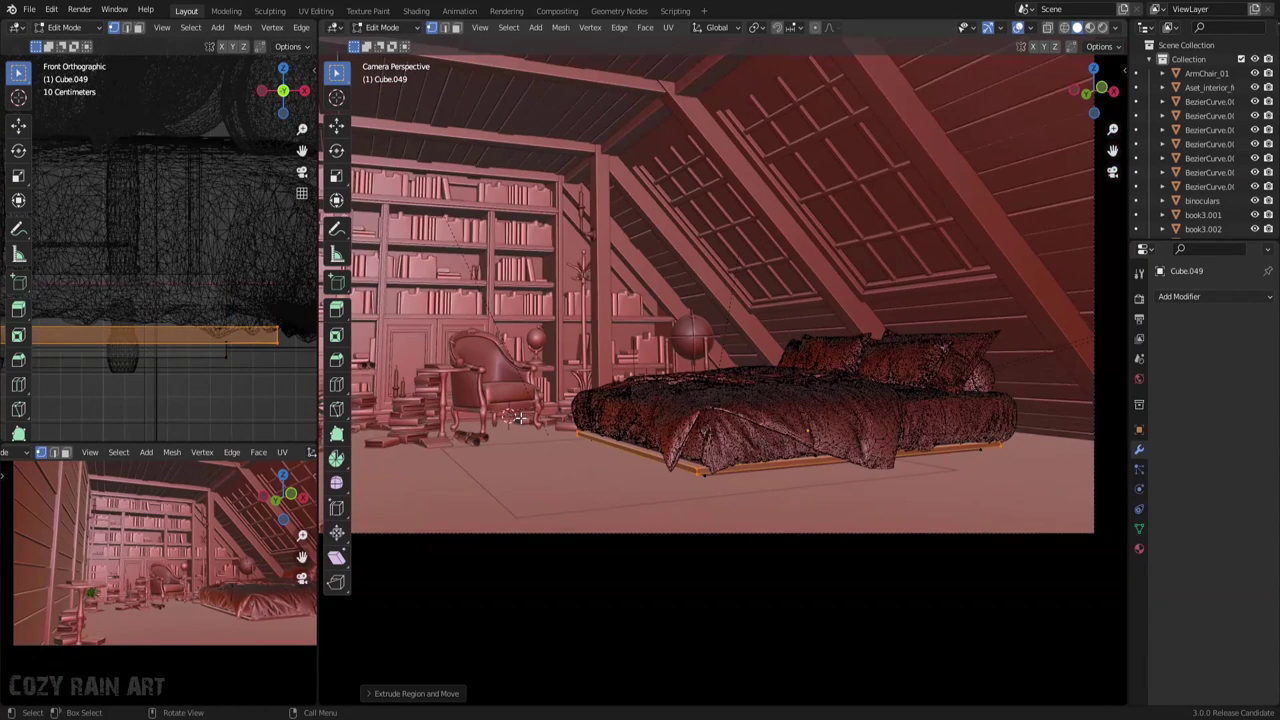
pyautogui.press('Tab')
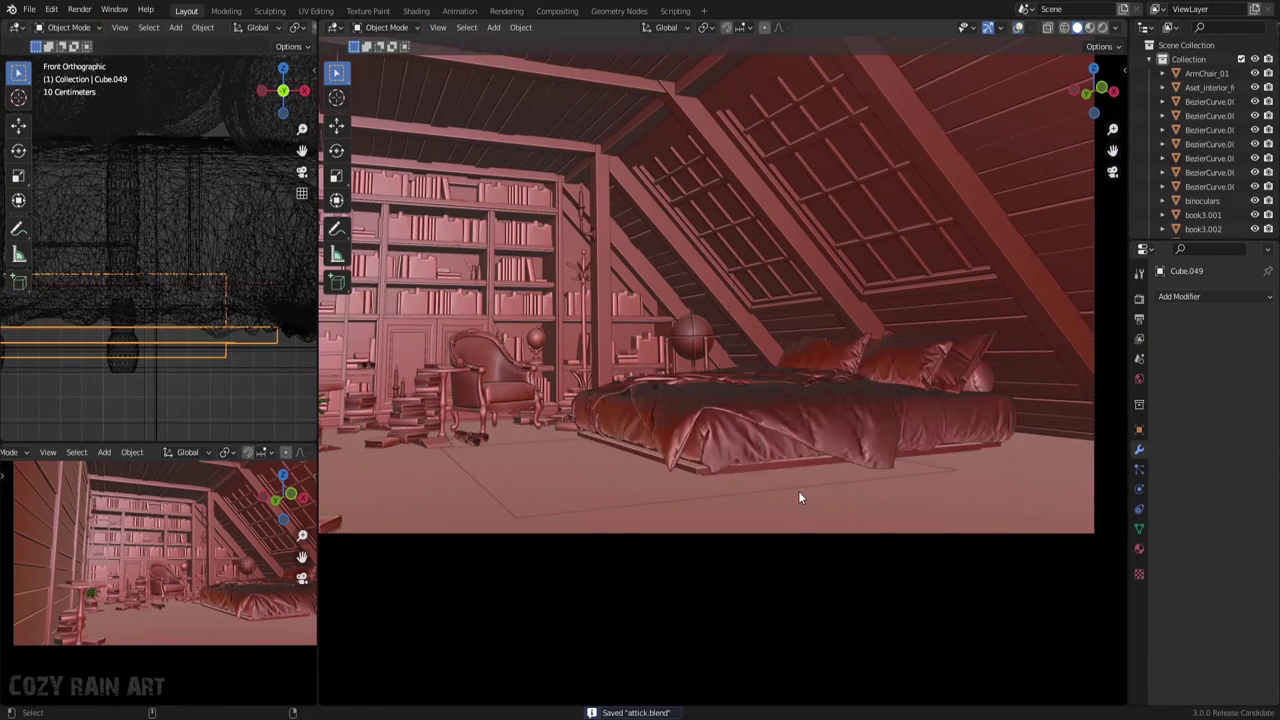
pyautogui.click(798, 491)
pyautogui.hotkey('ctrl', 's')
pyautogui.scroll(-2, 848, 455)
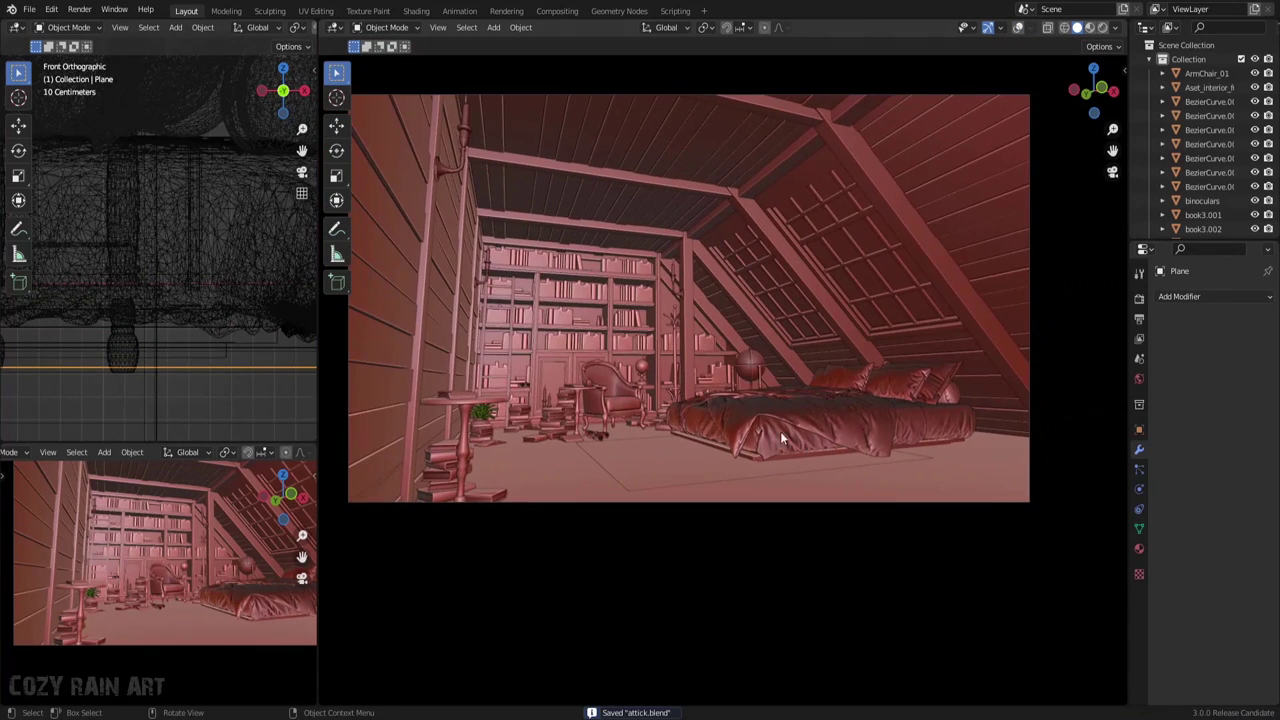
# Turn the side view to look down from above and collapse the main collection list
pyautogui.press('KP_Decimal')
pyautogui.scroll(-5, 202, 295)
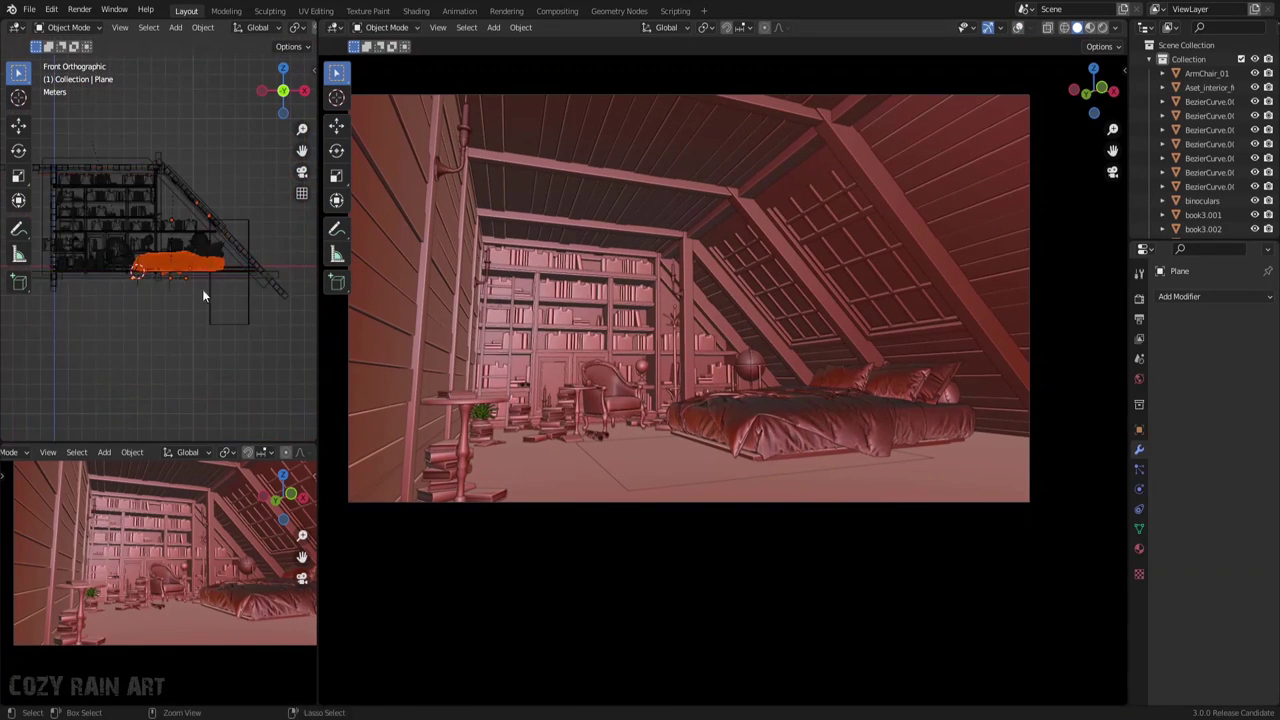
pyautogui.moveTo(202, 295)
pyautogui.keyDown('alt'); pyautogui.mouseDown(button='middle')
pyautogui.moveTo(257, 327)
pyautogui.moveTo(155, 183)
pyautogui.moveTo(272, 287)
pyautogui.mouseUp(button='middle'); pyautogui.keyUp('alt')
pyautogui.click(175, 262)
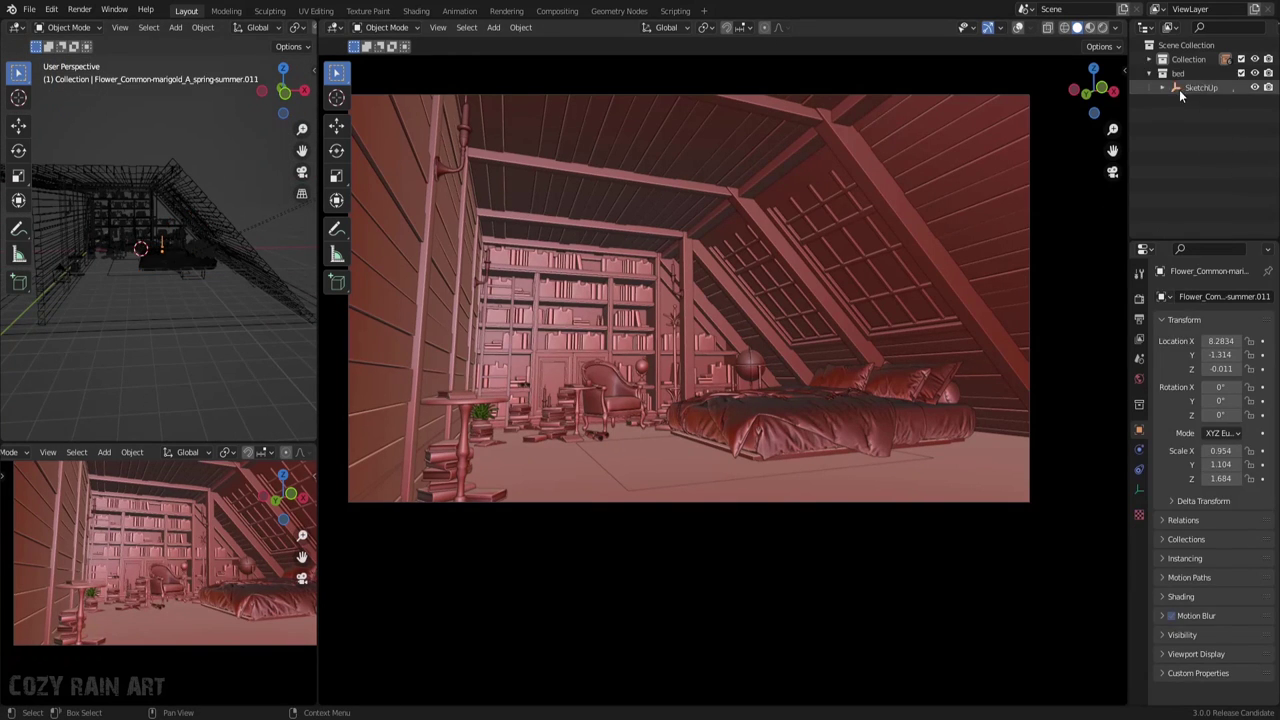
# Slide the bed frame along Y, save, and delete the stray beam before the window
pyautogui.click(283, 68)
pyautogui.press('g')
pyautogui.press('y')
pyautogui.click(252, 268)
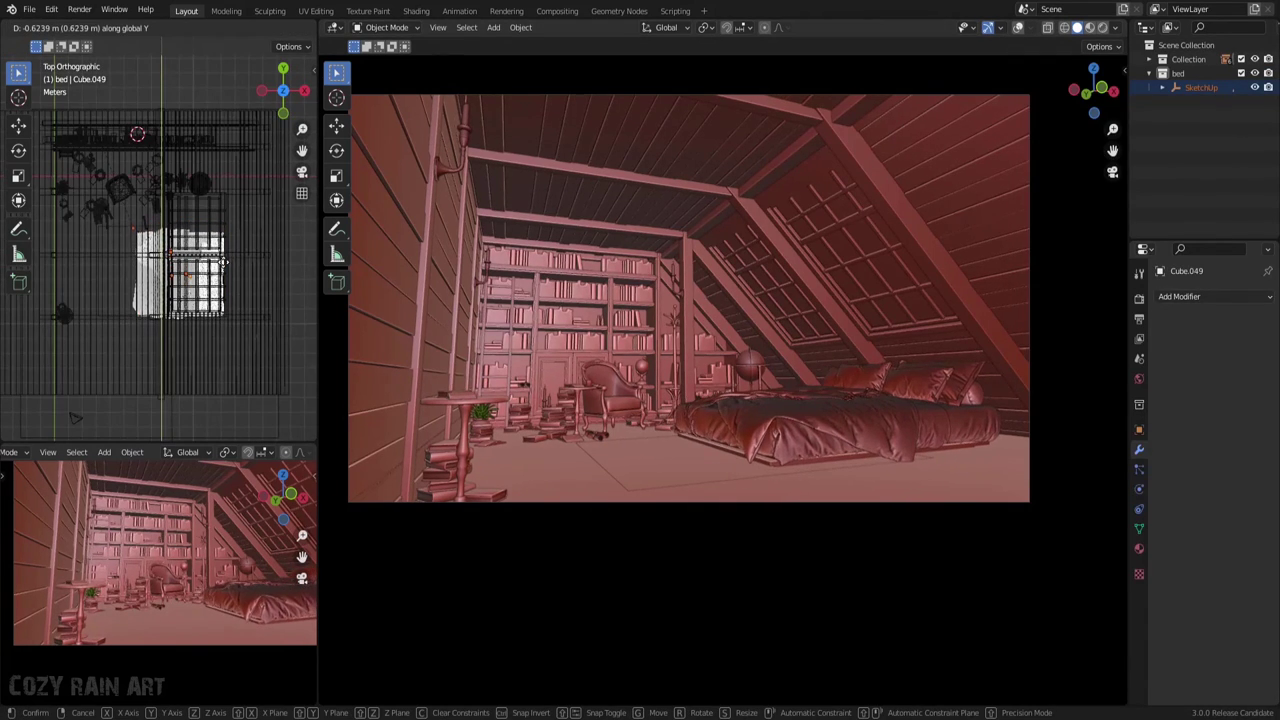
pyautogui.hotkey('ctrl', 's')
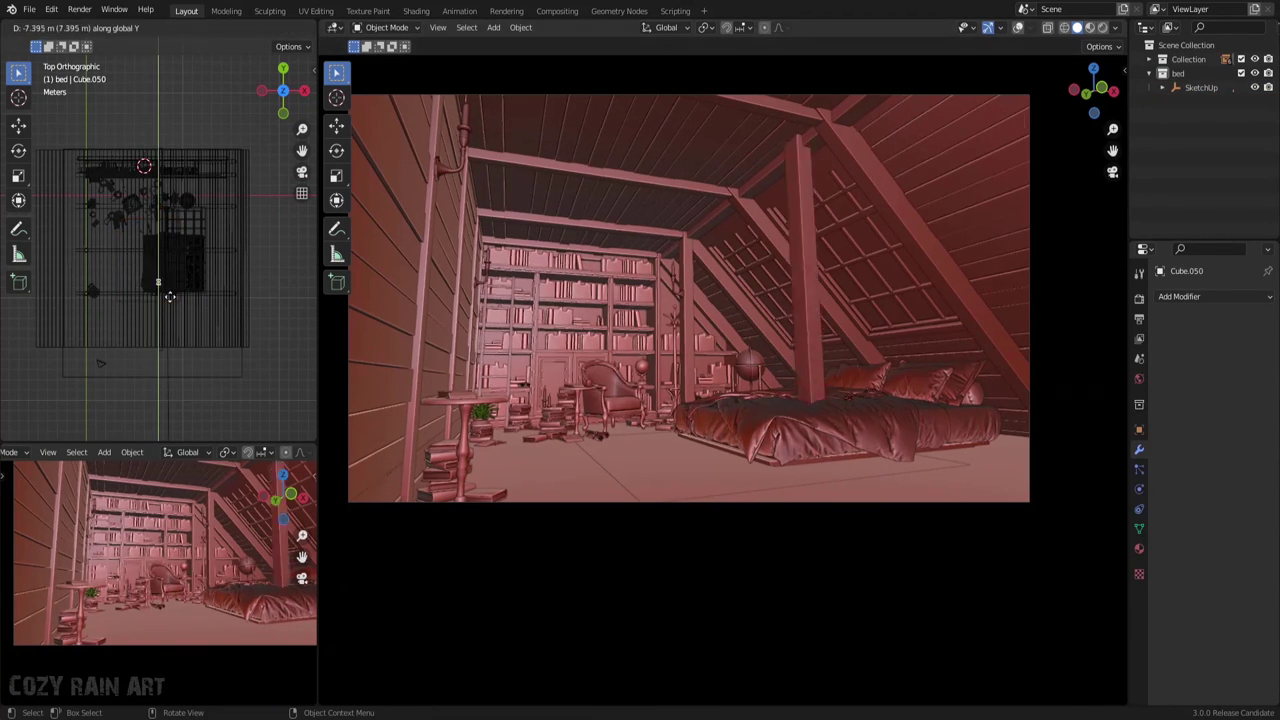
pyautogui.press('Delete')
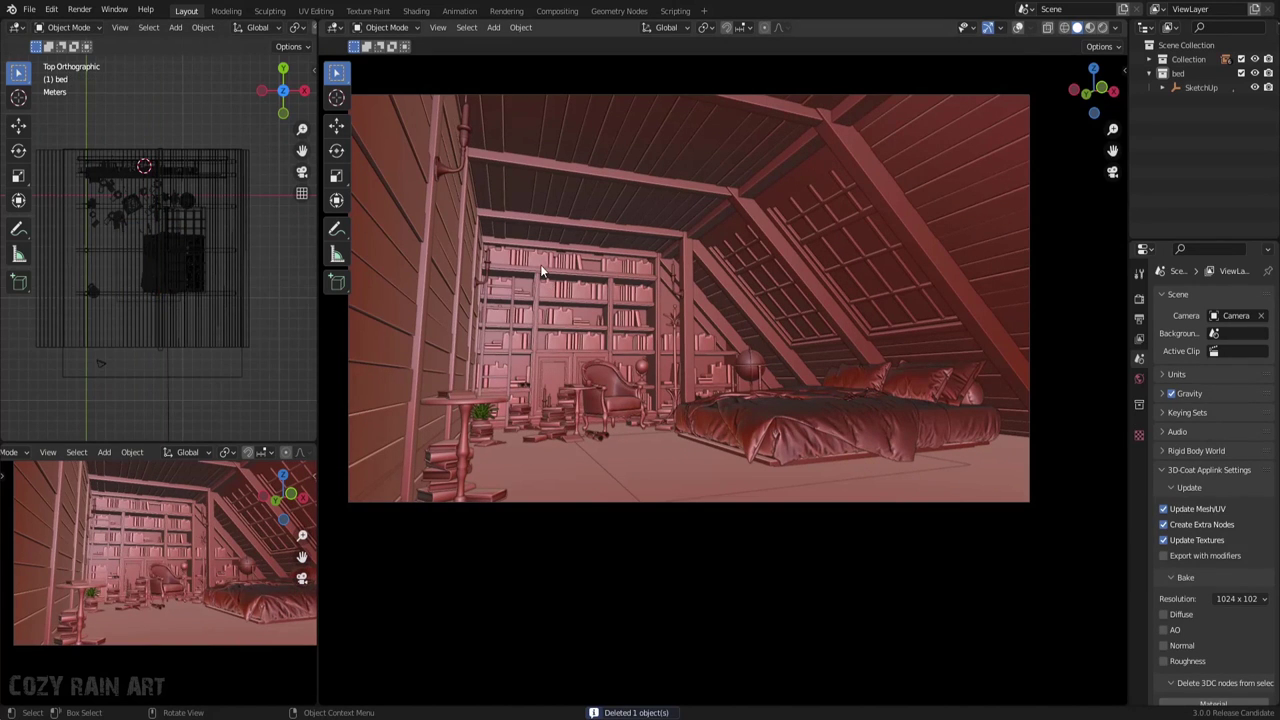
pyautogui.scroll(3, 195, 359)
# Place the copied round side table beside the bed and save
pyautogui.keyDown('shift'); pyautogui.moveTo(241, 357); pyautogui.dragTo(186, 357, button='middle'); pyautogui.keyUp('shift')
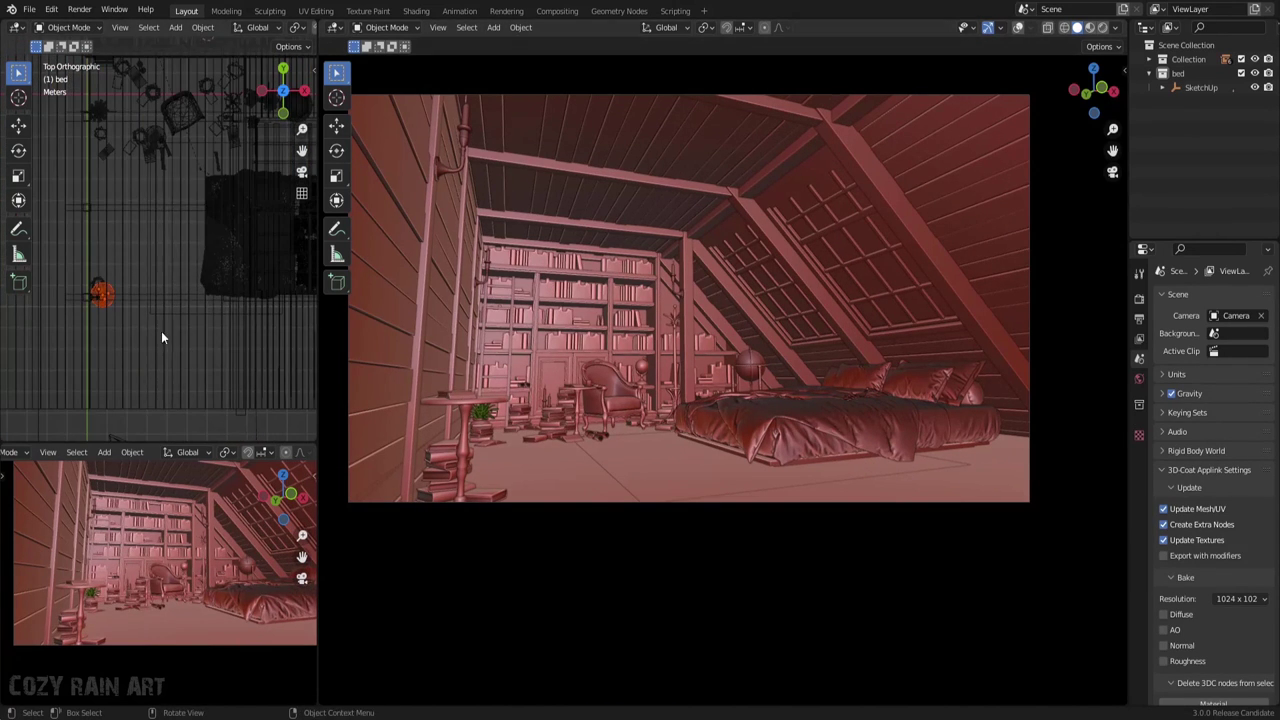
pyautogui.click(304, 304)
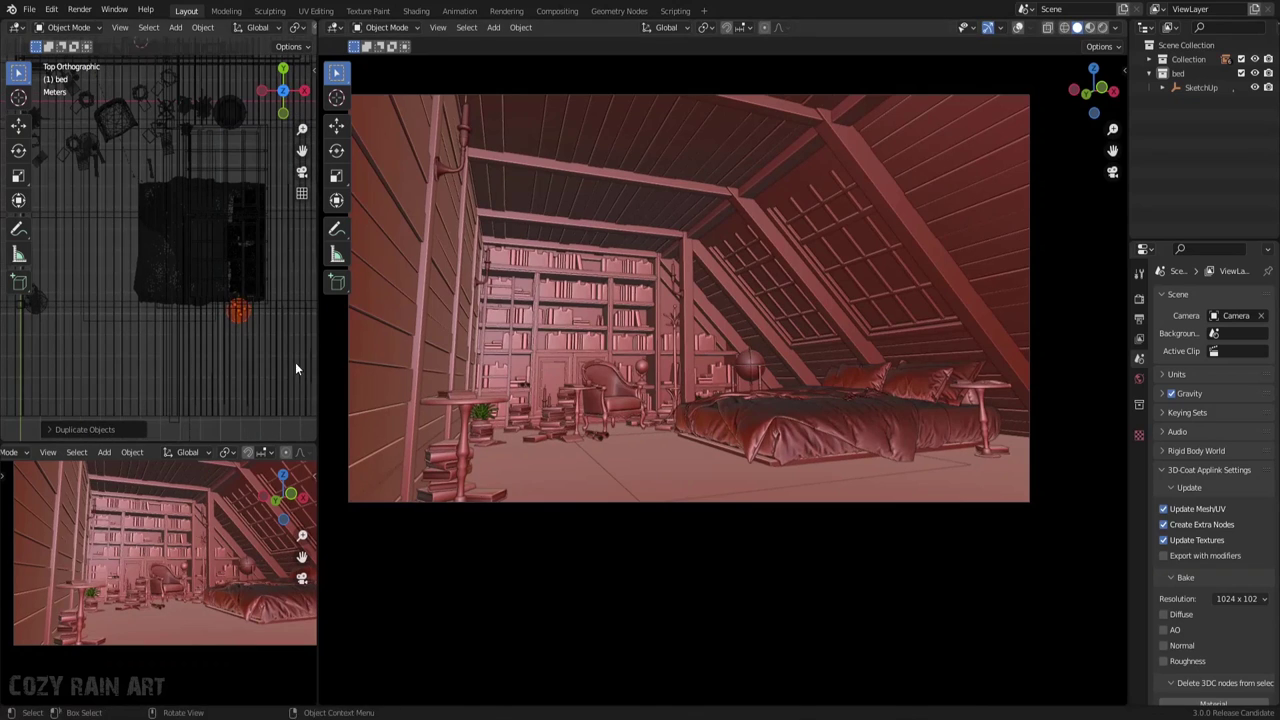
pyautogui.scroll(5, 848, 455)
pyautogui.scroll(2, 456, 427)
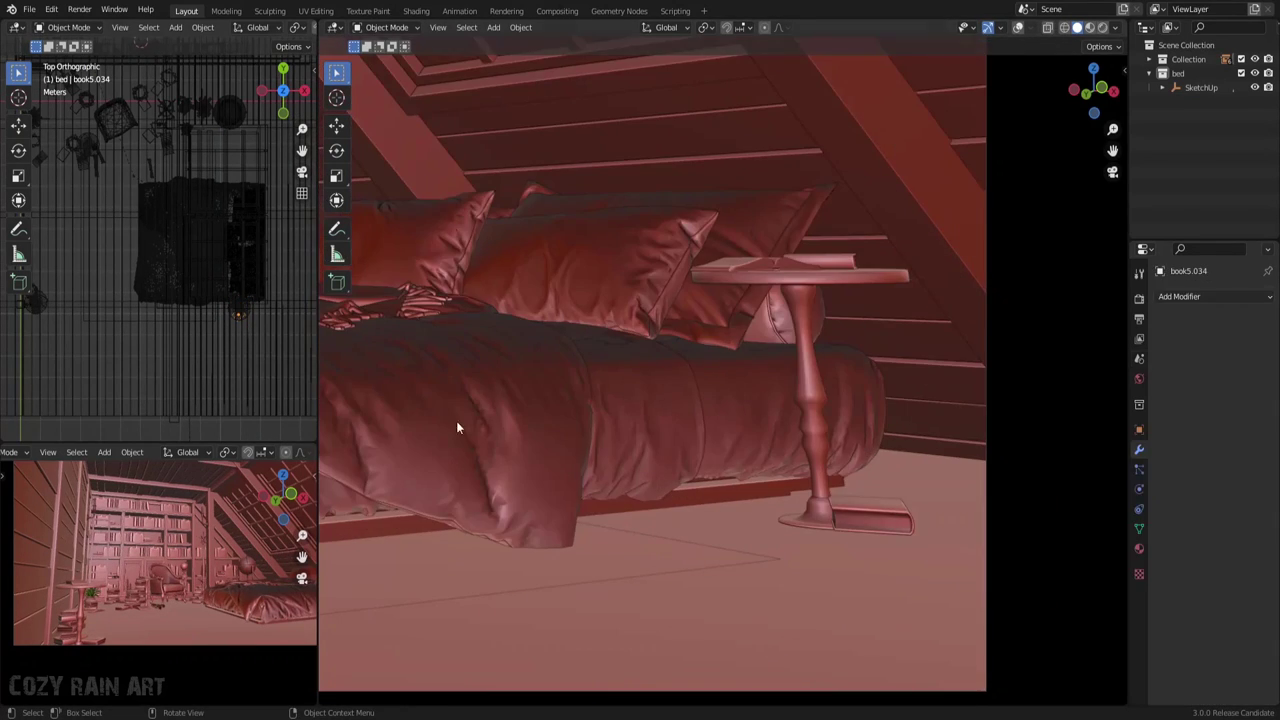
pyautogui.scroll(-7, 456, 427)
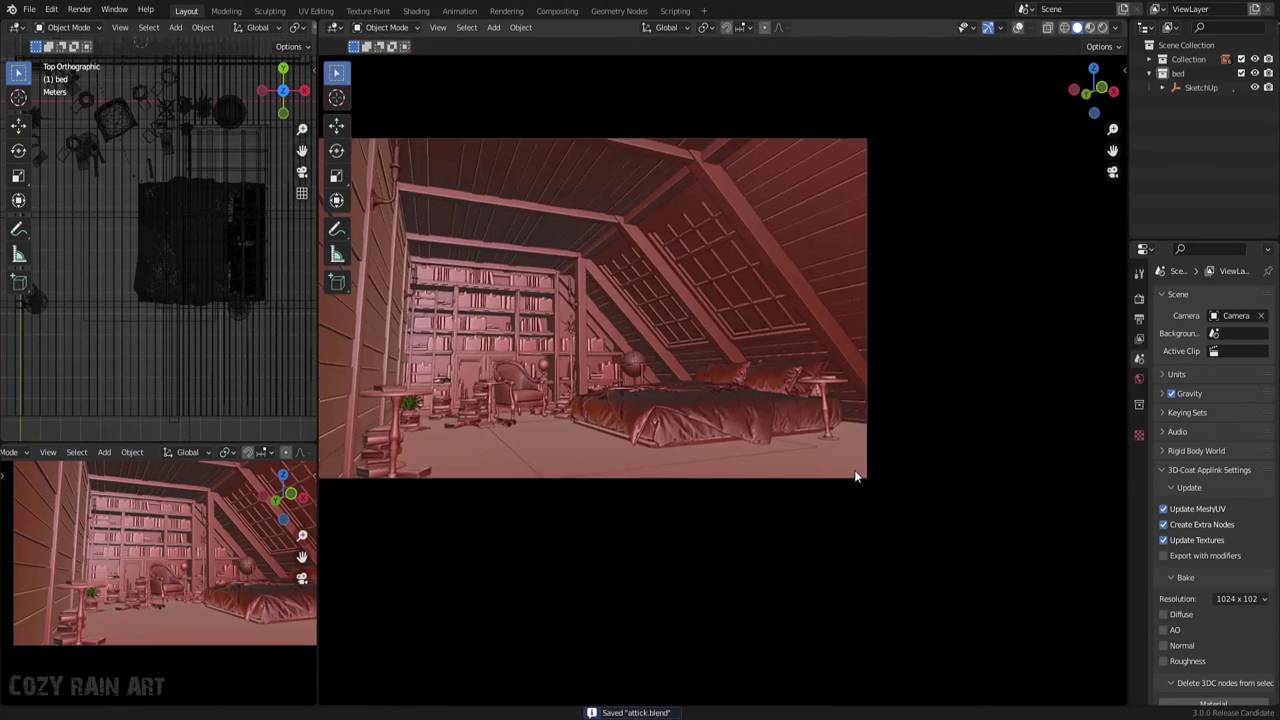
pyautogui.hotkey('ctrl', 's')
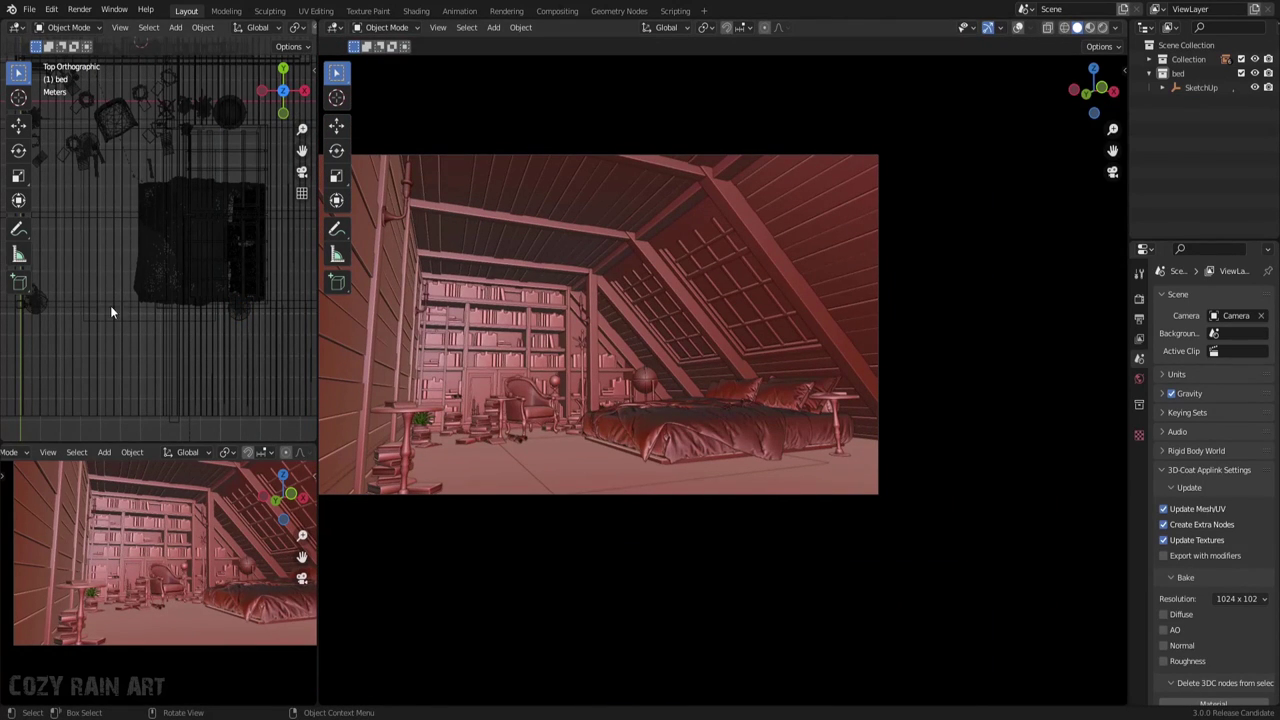
# Duplicate the book stack near the armchair, move it next to the bed, and save
pyautogui.scroll(2, 122, 207)
pyautogui.scroll(3, 122, 207)
pyautogui.click(193, 270)
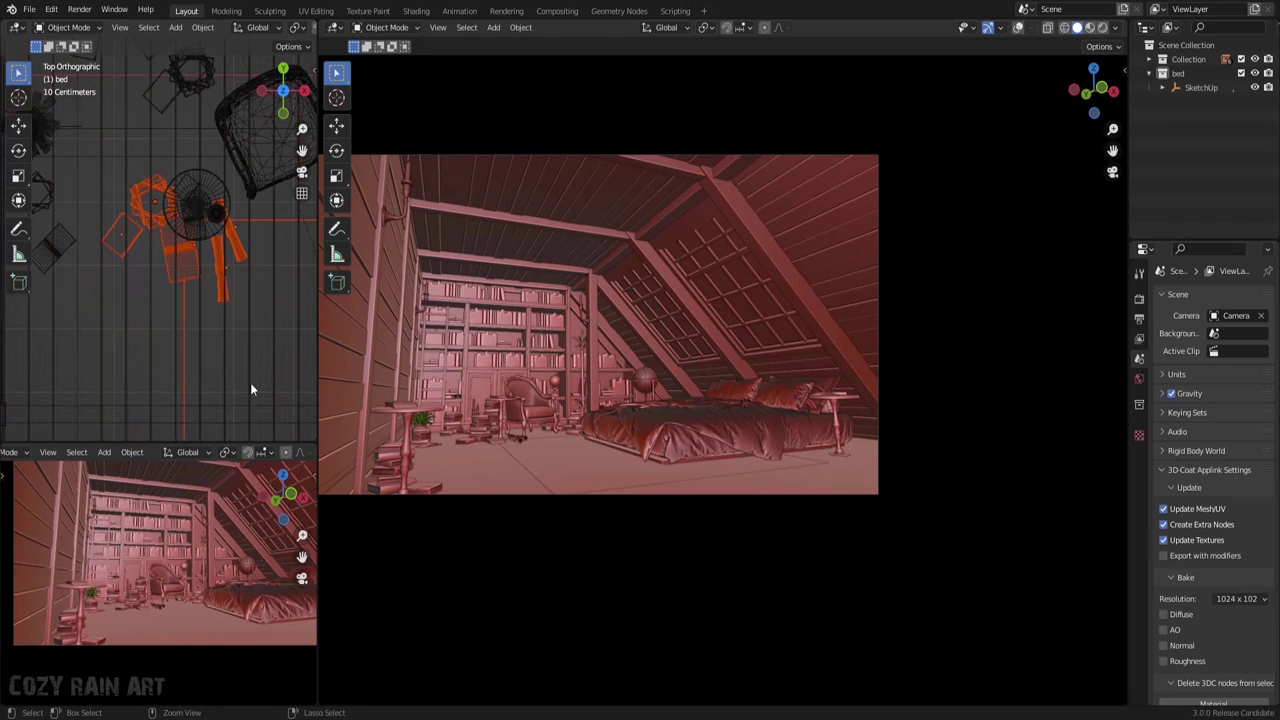
pyautogui.scroll(-4, 250, 382)
pyautogui.hotkey('shift', 'd')
pyautogui.click(218, 255)
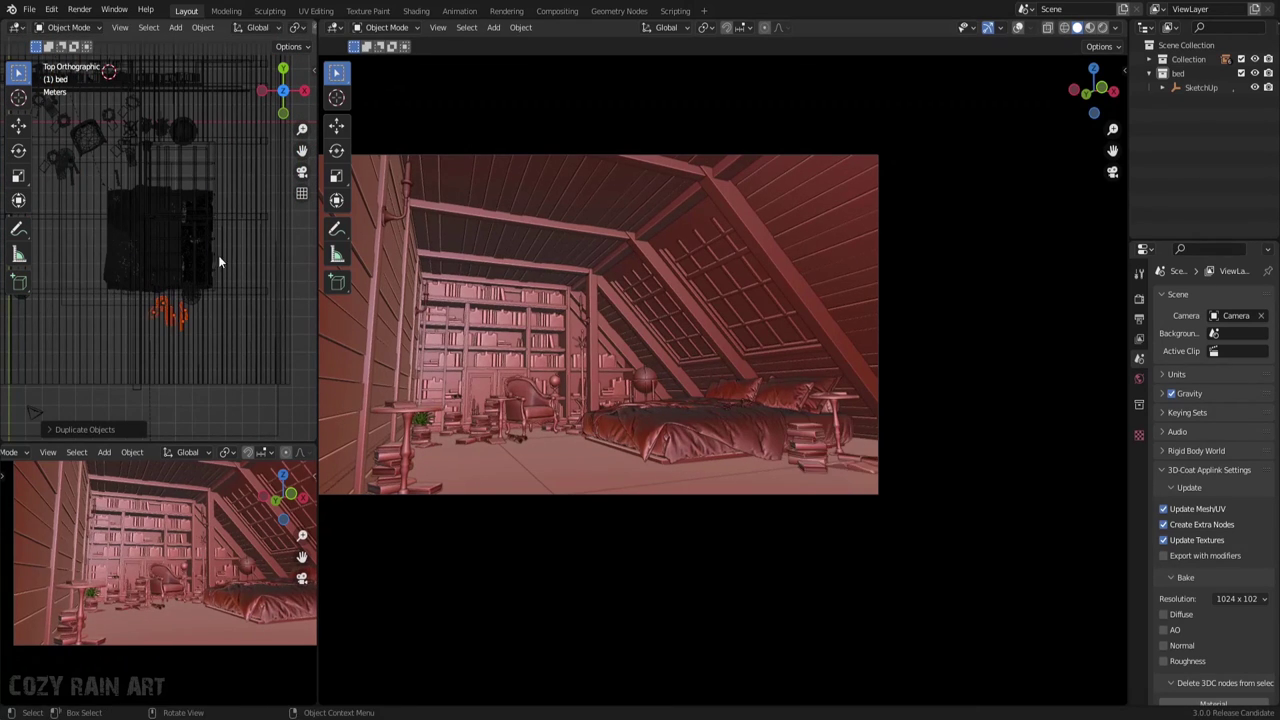
pyautogui.press('g')
pyautogui.click(238, 250)
pyautogui.hotkey('ctrl', 's')
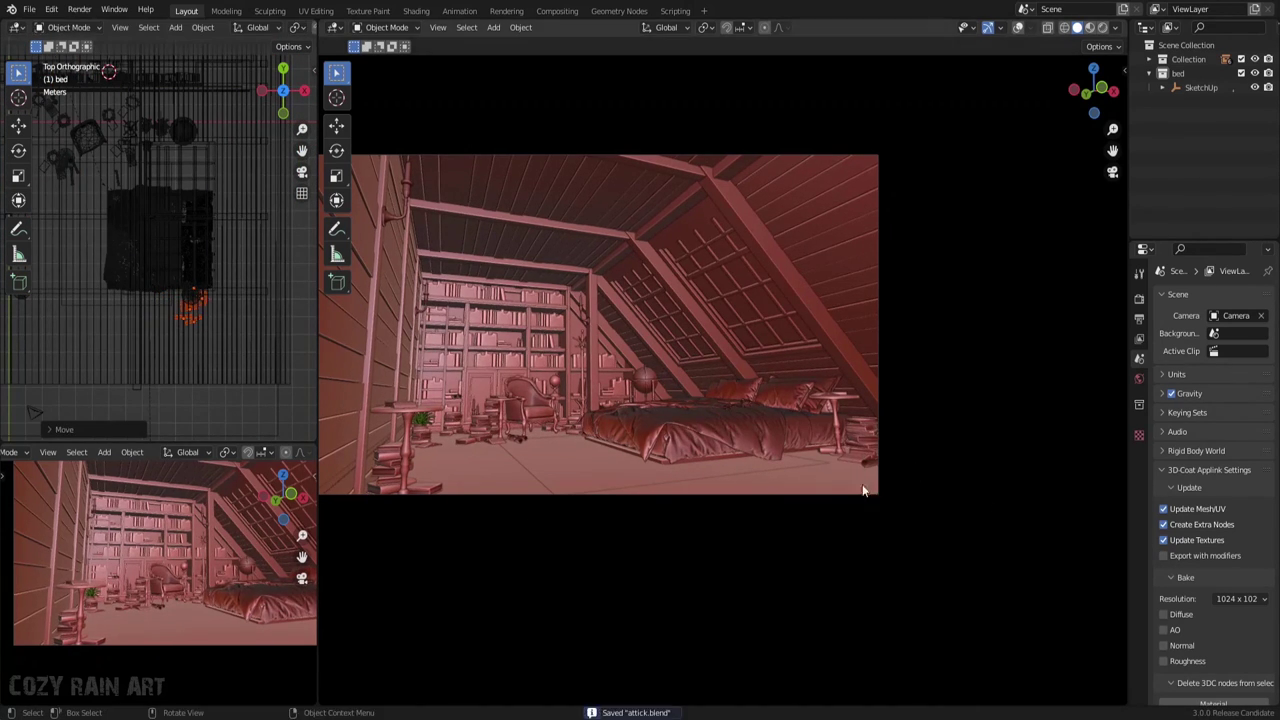
pyautogui.click(149, 189)
# Move two books from near the armchair onto the floor beside the bed and save
pyautogui.scroll(4, 800, 450)
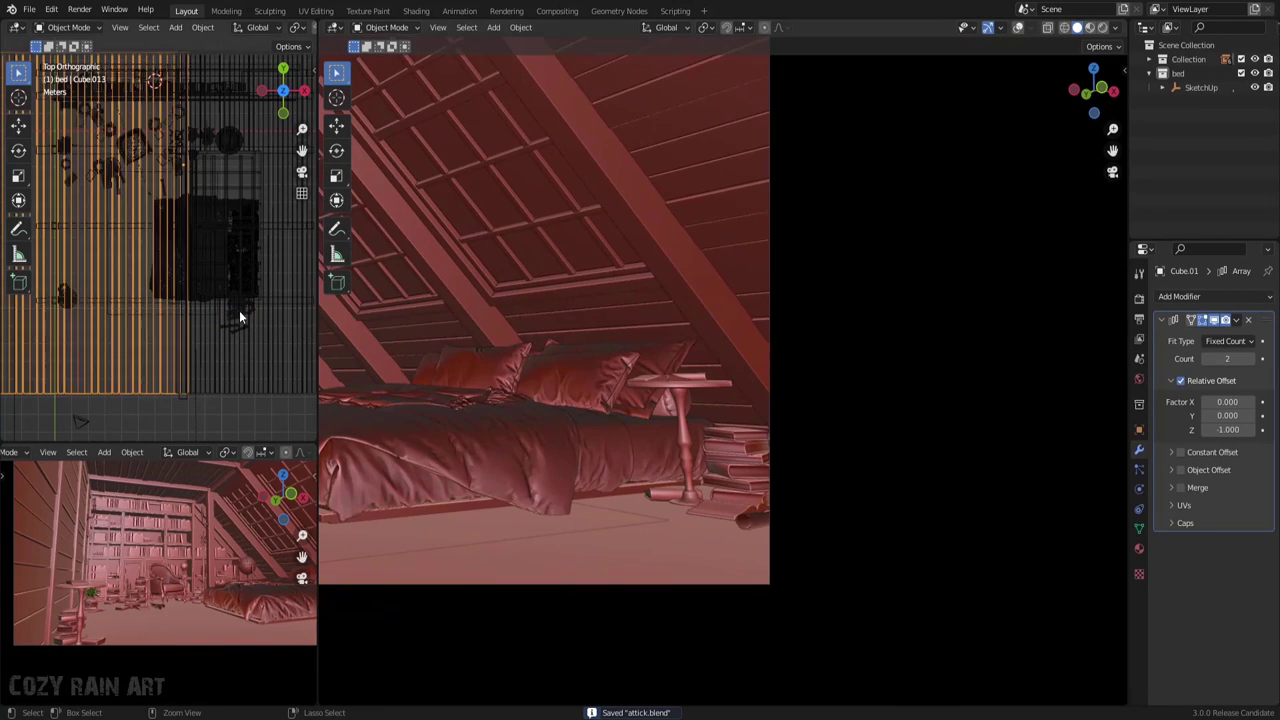
pyautogui.click(239, 318)
pyautogui.scroll(-4, 740, 500)
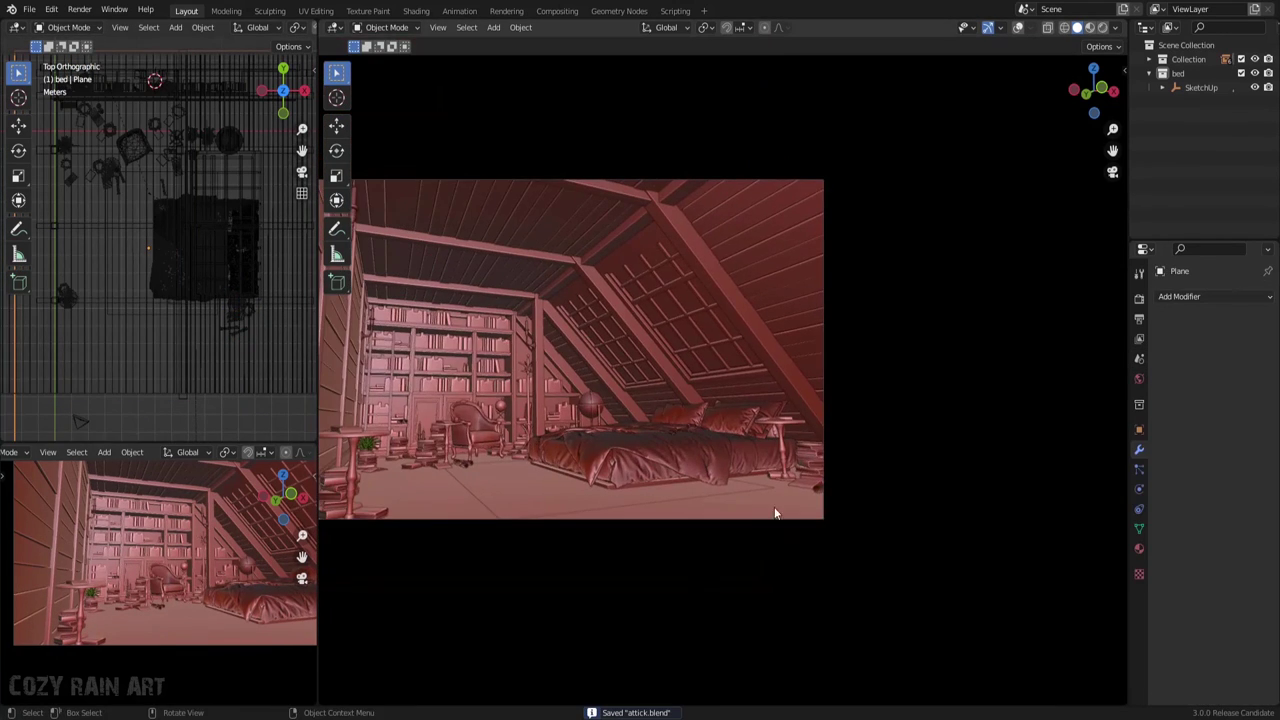
pyautogui.keyDown('shift'); pyautogui.moveTo(775, 513); pyautogui.dragTo(785, 553, button='middle'); pyautogui.keyUp('shift')
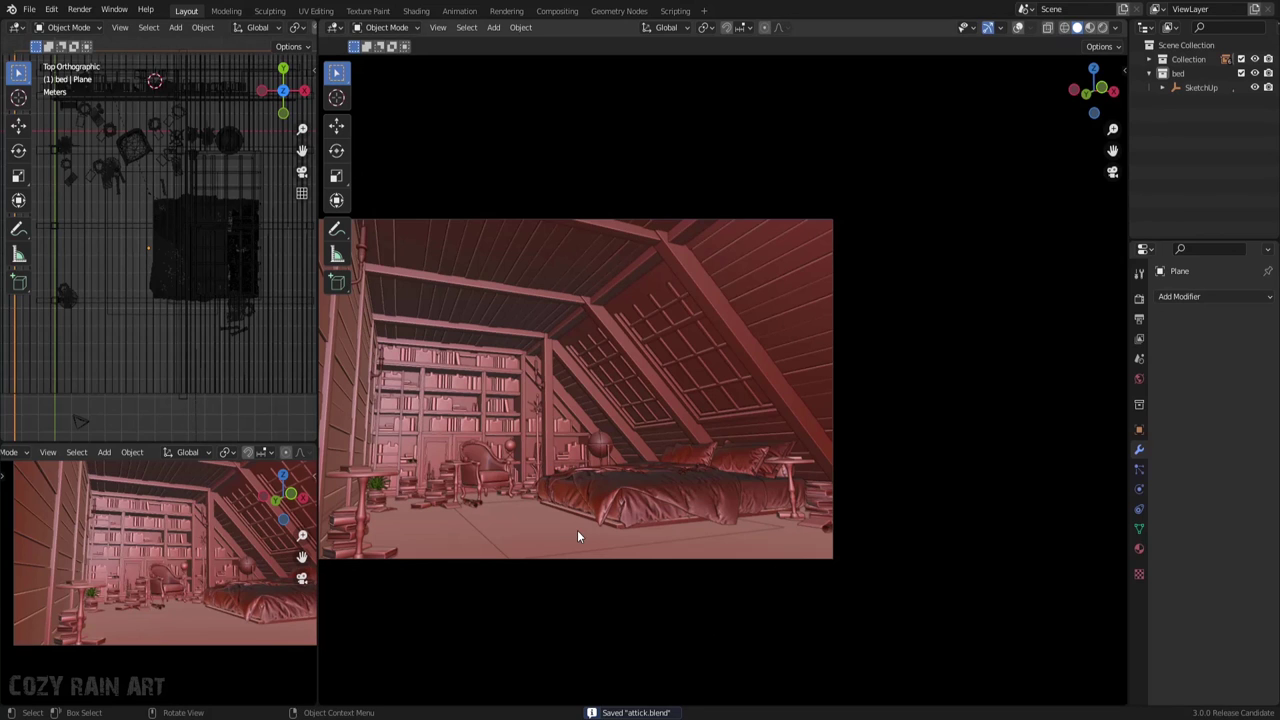
pyautogui.scroll(3, 118, 213)
pyautogui.click(156, 234)
pyautogui.click(215, 321)
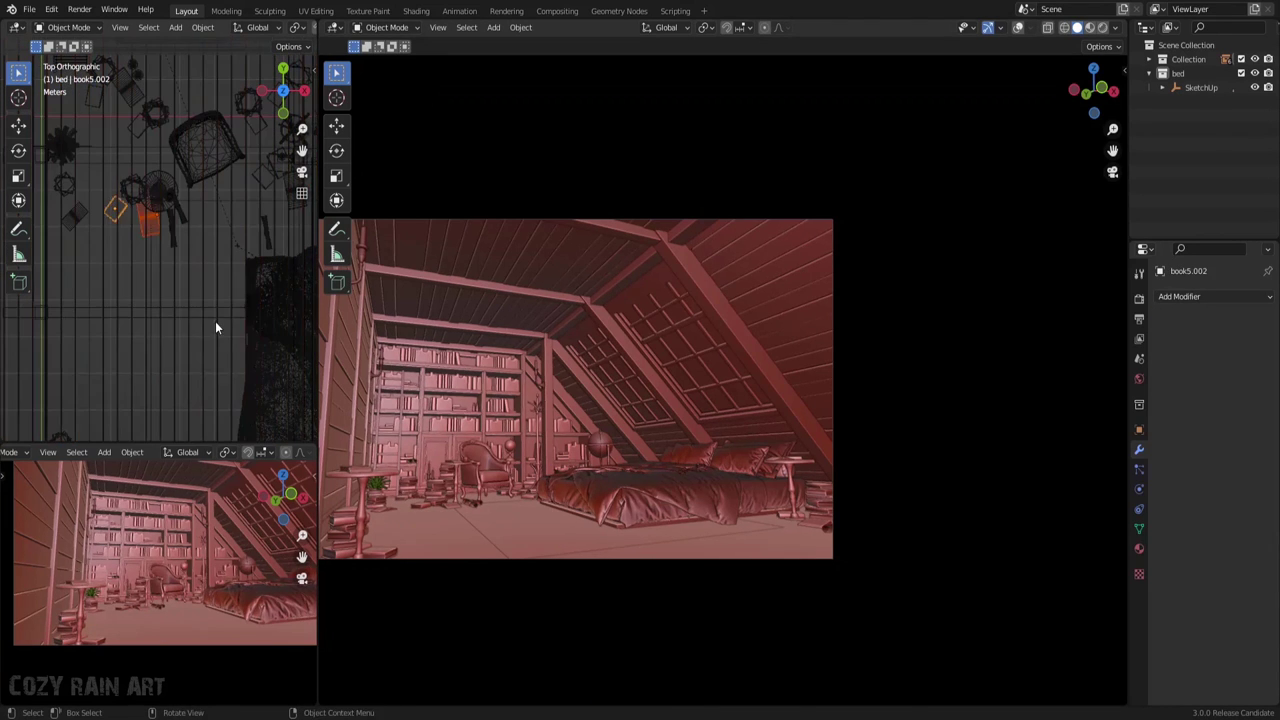
pyautogui.press('g')
pyautogui.click(244, 345)
pyautogui.hotkey('ctrl', 's')
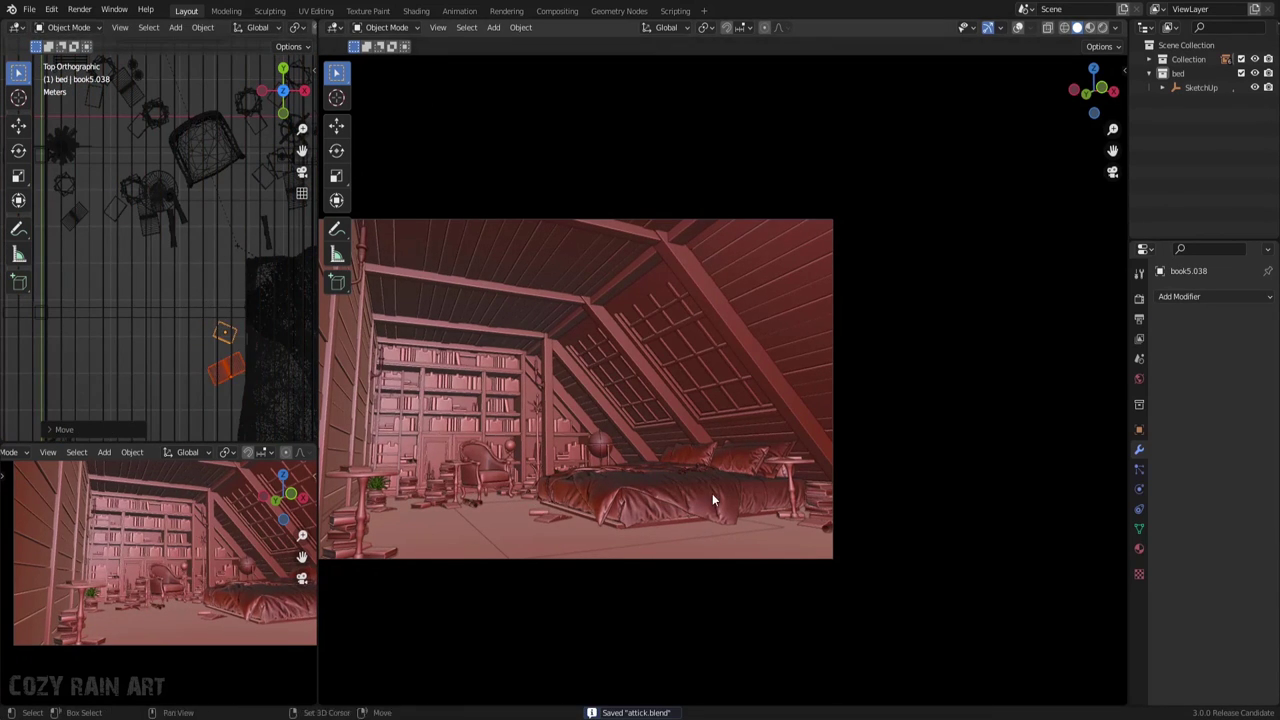
# Reposition and rotate the cup near the bed, then save
pyautogui.keyDown('shift'); pyautogui.moveTo(712, 493); pyautogui.dragTo(702, 465, button='middle'); pyautogui.keyUp('shift')
pyautogui.press('Home')
pyautogui.click(224, 315)
pyautogui.scroll(3, 203, 234)
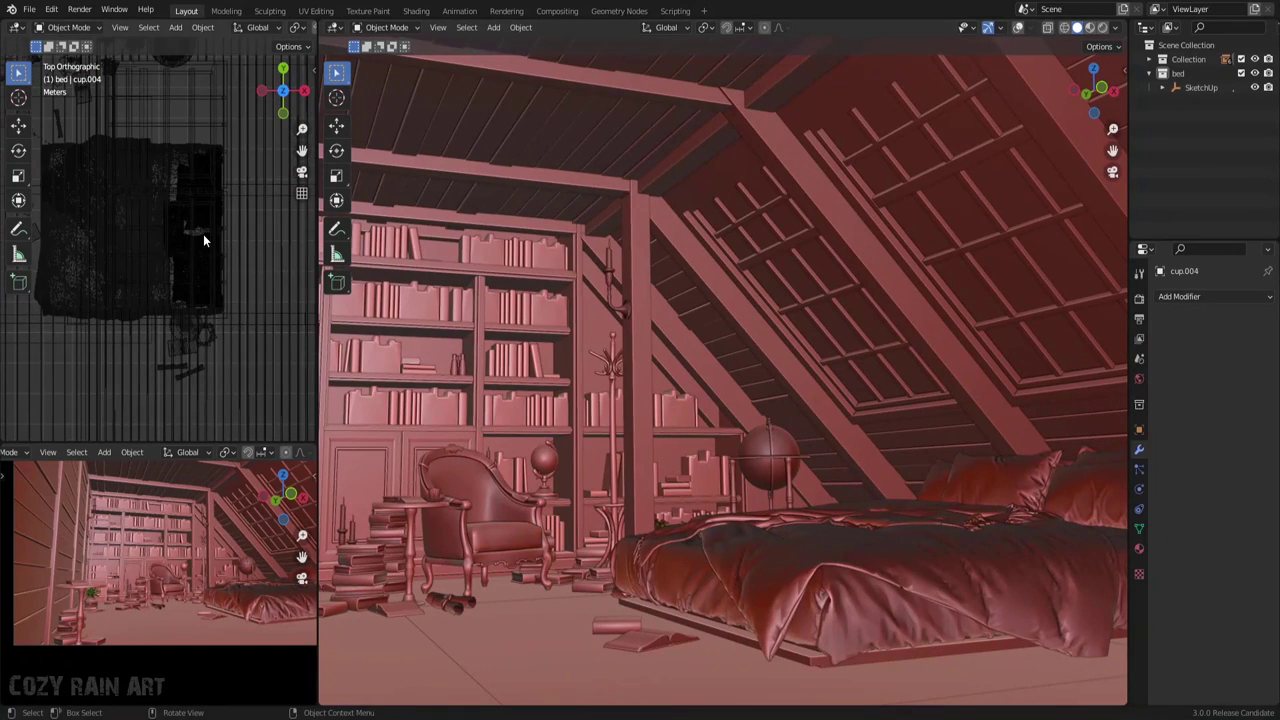
pyautogui.press('g')
pyautogui.hotkey('ctrl', 's')
pyautogui.scroll(-3, 810, 497)
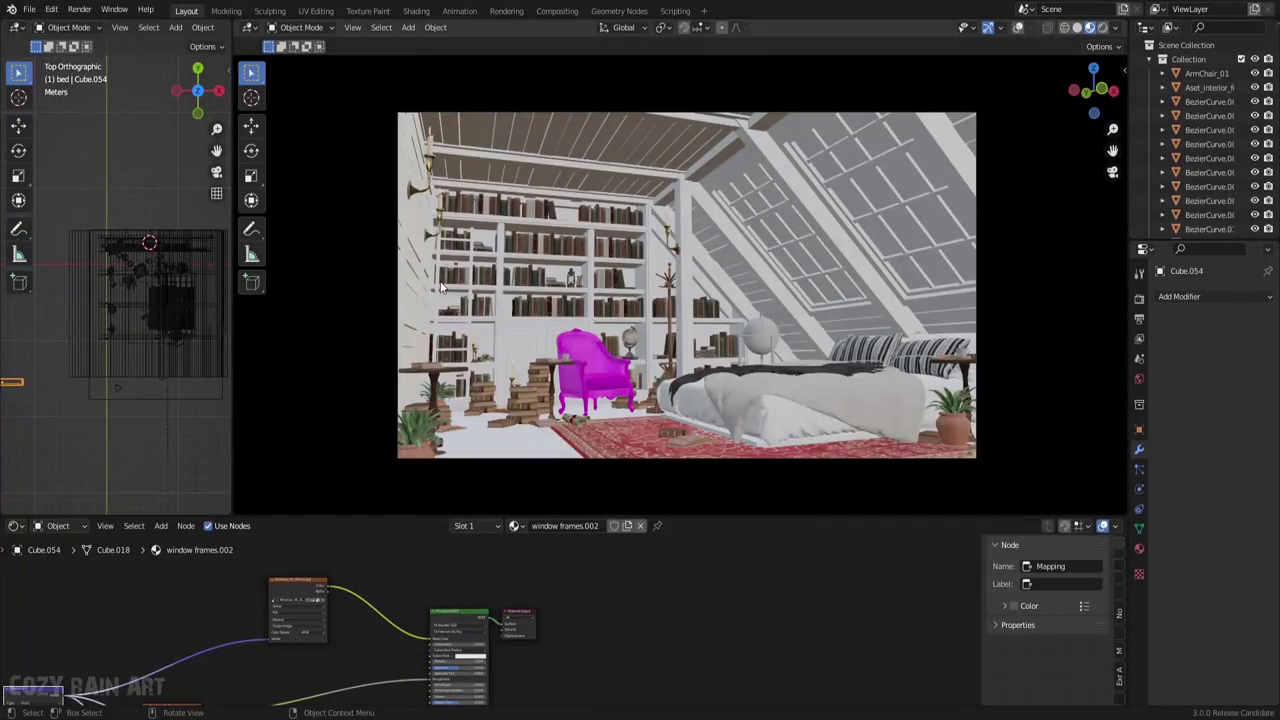
pyautogui.scroll(2, 640, 300)
# Smart UV unwrap the wooden pillar
pyautogui.scroll(2, 640, 300)
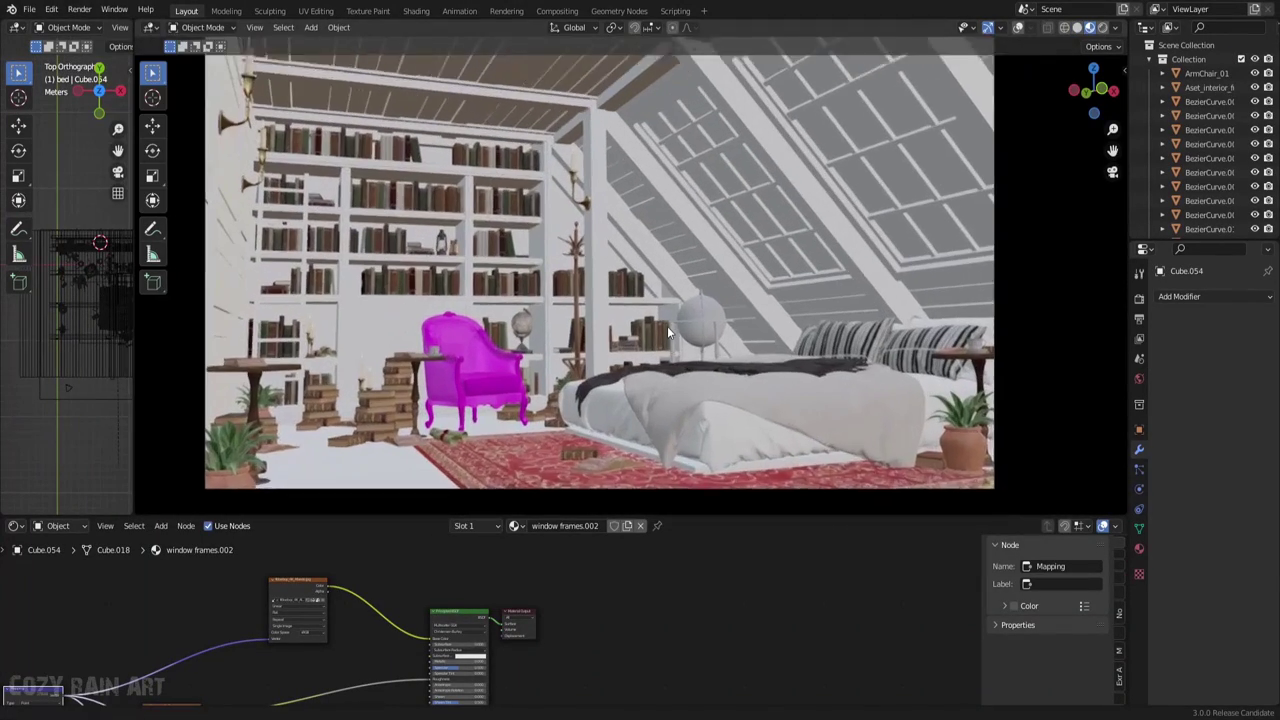
pyautogui.scroll(2, 640, 300)
pyautogui.click(632, 335)
pyautogui.press('Tab')
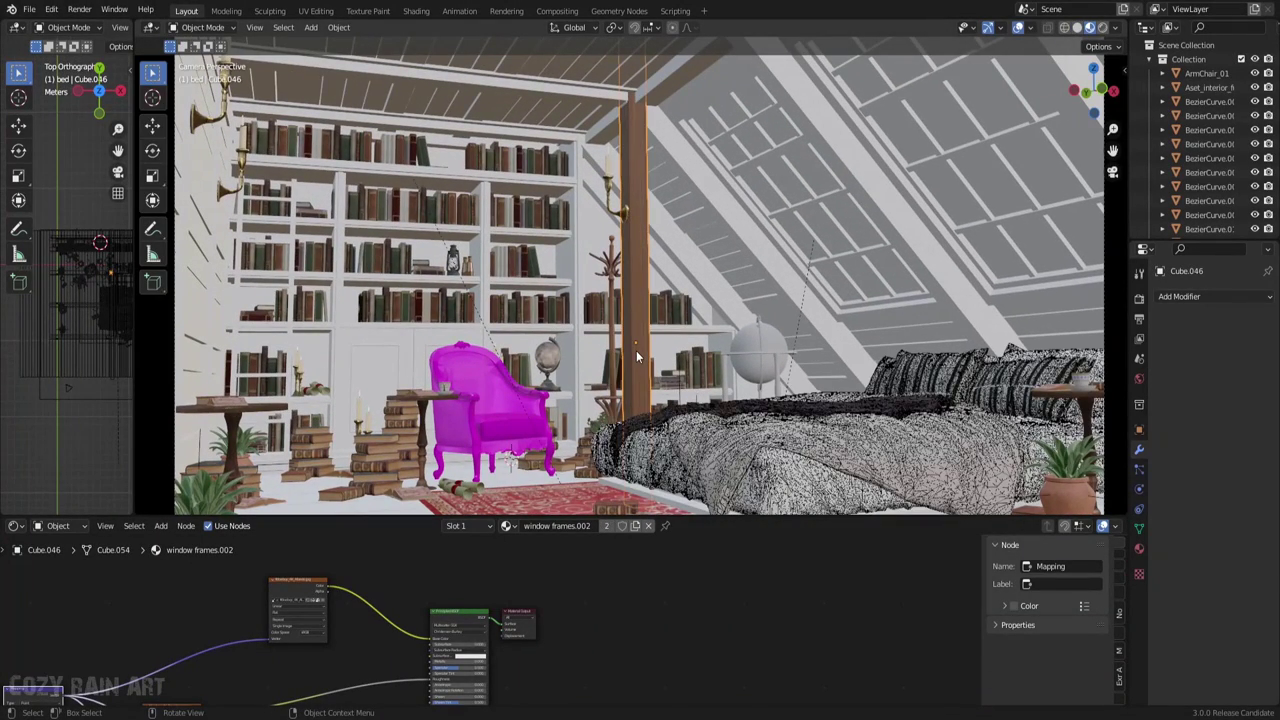
pyautogui.press('u')
pyautogui.click(614, 375)
pyautogui.press('Return')
pyautogui.press('Tab')
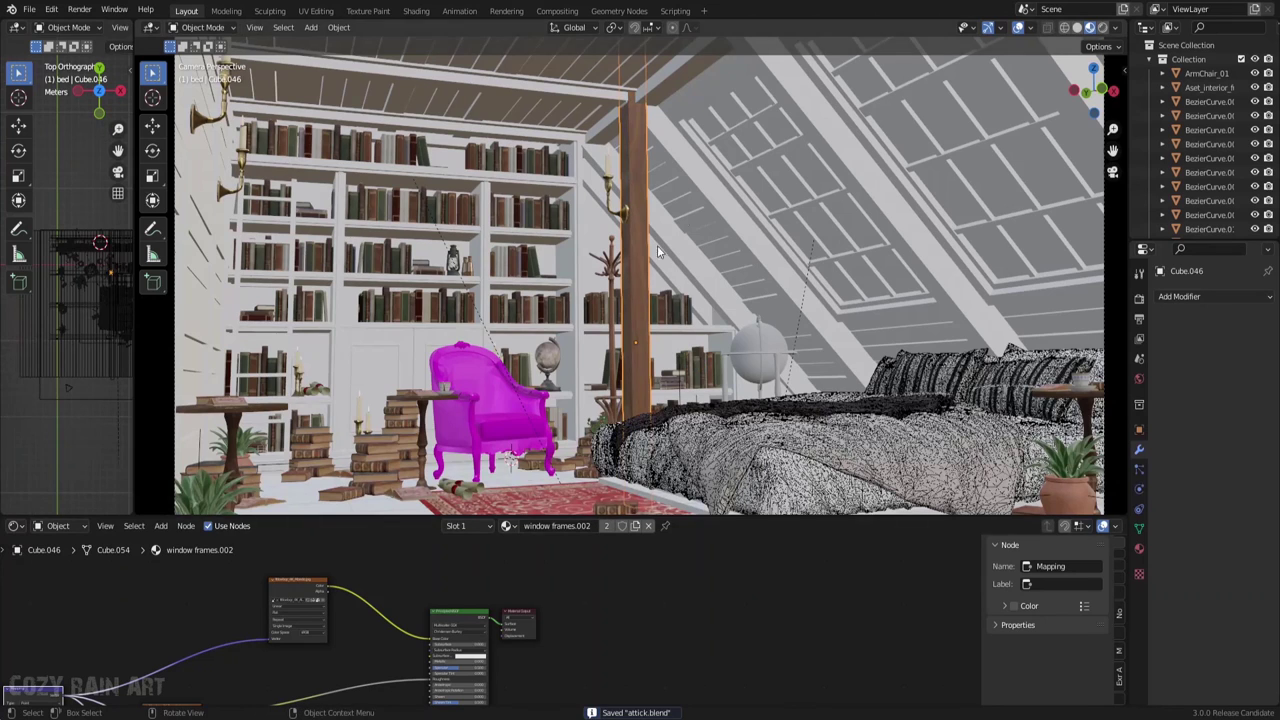
# Unwrap the diagonal roof beam, give it its own material copy, and set texture scale 2.300
pyautogui.keyDown('shift'); pyautogui.moveTo(657, 245); pyautogui.dragTo(612, 290, button='middle'); pyautogui.keyUp('shift')
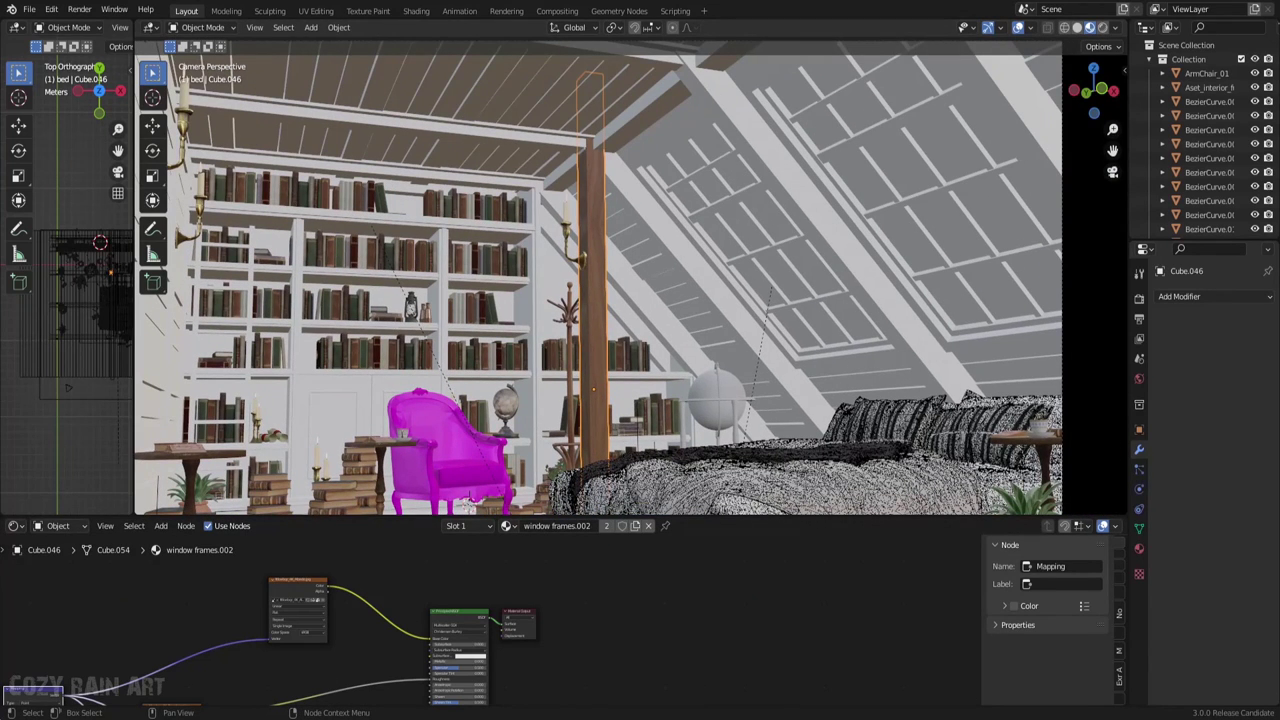
pyautogui.keyDown('shift'); pyautogui.moveTo(750, 175); pyautogui.dragTo(620, 300, button='middle'); pyautogui.keyUp('shift')
pyautogui.click(600, 300)
pyautogui.press('Tab')
pyautogui.press('u')
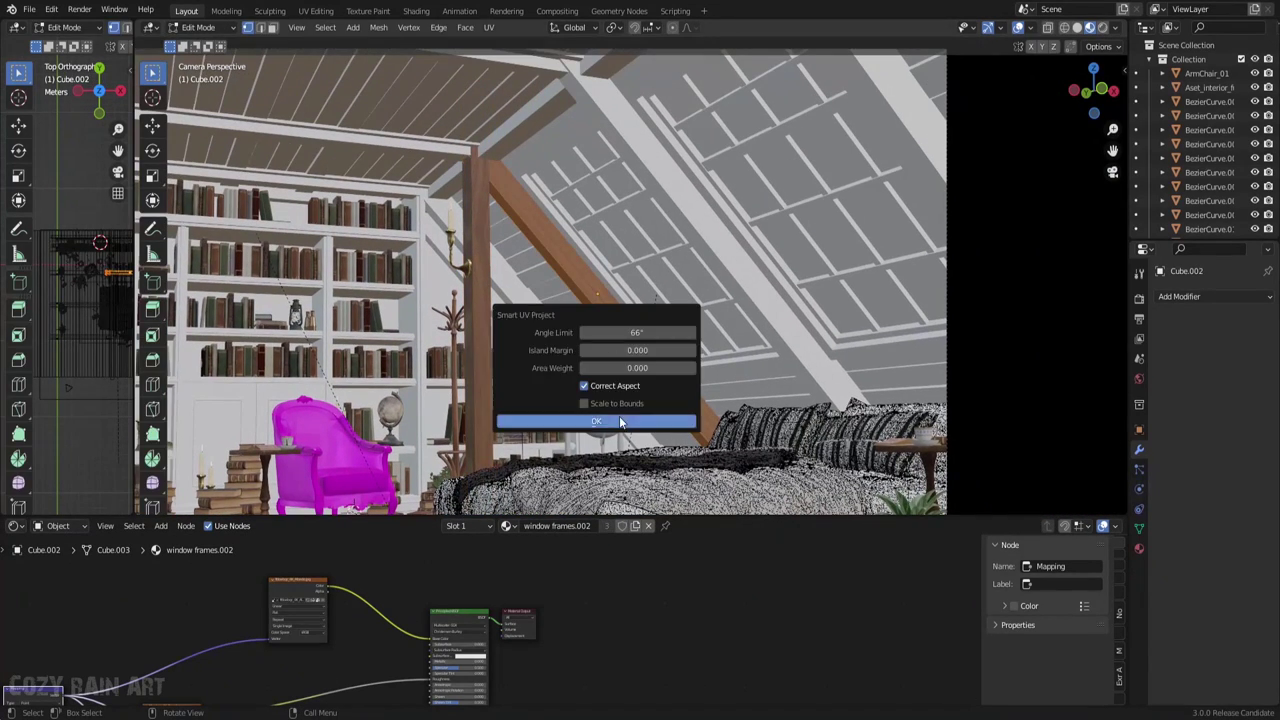
pyautogui.press('Return')
pyautogui.press('Tab')
pyautogui.click(633, 530)
pyautogui.scroll(4, 470, 635)
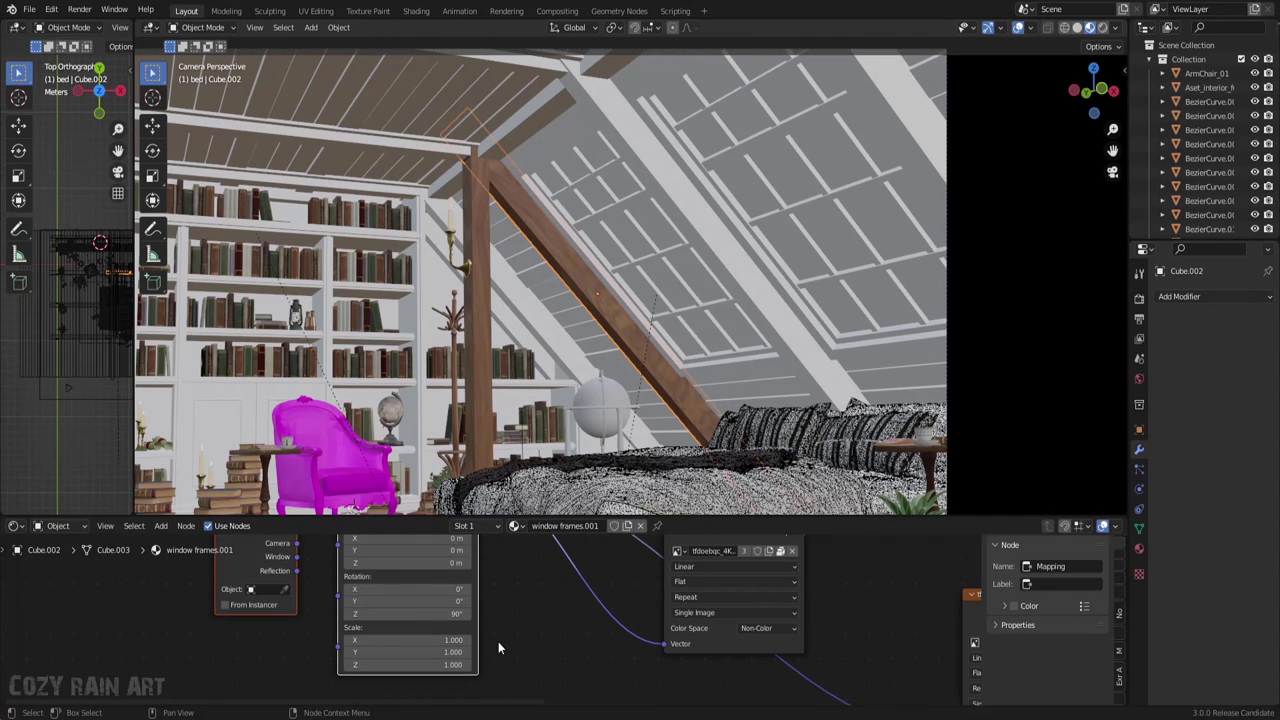
pyautogui.scroll(1, 498, 648)
pyautogui.moveTo(430, 623); pyautogui.dragTo(470, 623)
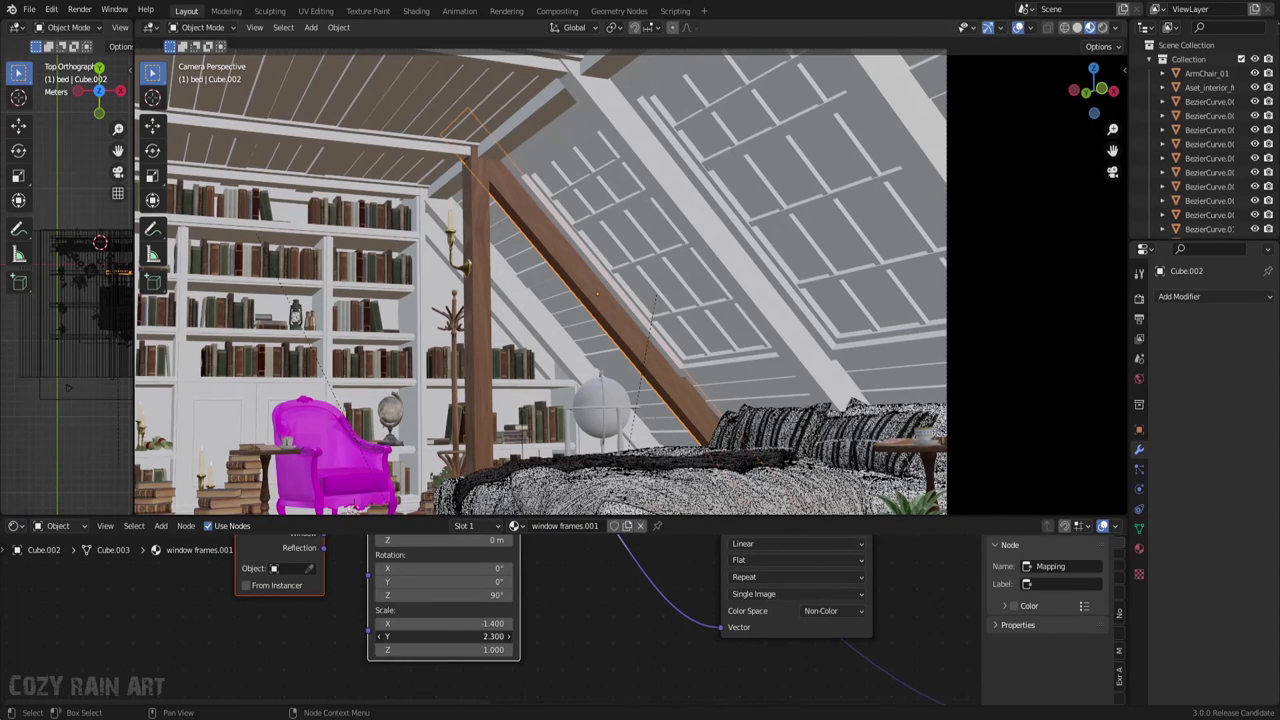
pyautogui.hotkey('ctrl', 's')
# Link the diagonal beam's wood material to another roof beam with Ctrl+L
pyautogui.keyDown('shift'); pyautogui.moveTo(700, 320); pyautogui.dragTo(544, 338, button='middle'); pyautogui.keyUp('shift')
pyautogui.click(544, 338)
pyautogui.keyDown('shift'); pyautogui.moveTo(396, 340); pyautogui.dragTo(457, 301, button='middle'); pyautogui.keyUp('shift')
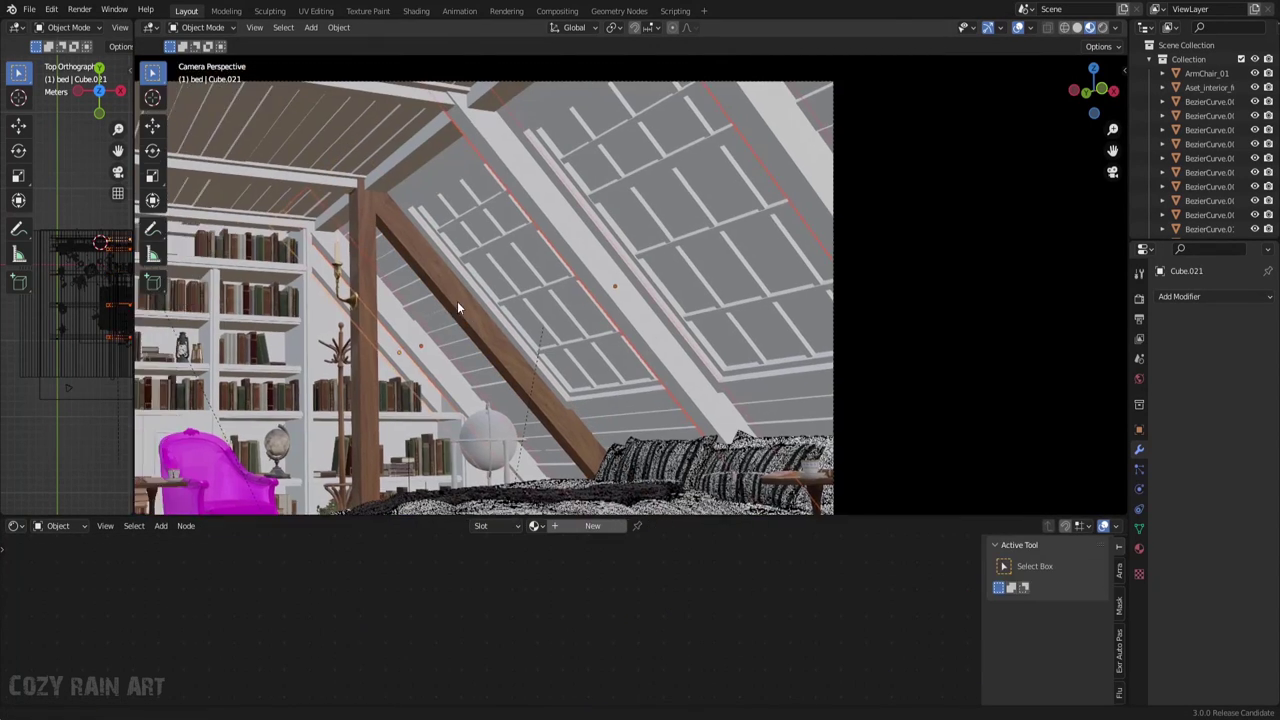
pyautogui.keyDown('shift'); pyautogui.click(494, 342); pyautogui.keyUp('shift')
pyautogui.hotkey('ctrl', 'l')
pyautogui.click(483, 367)
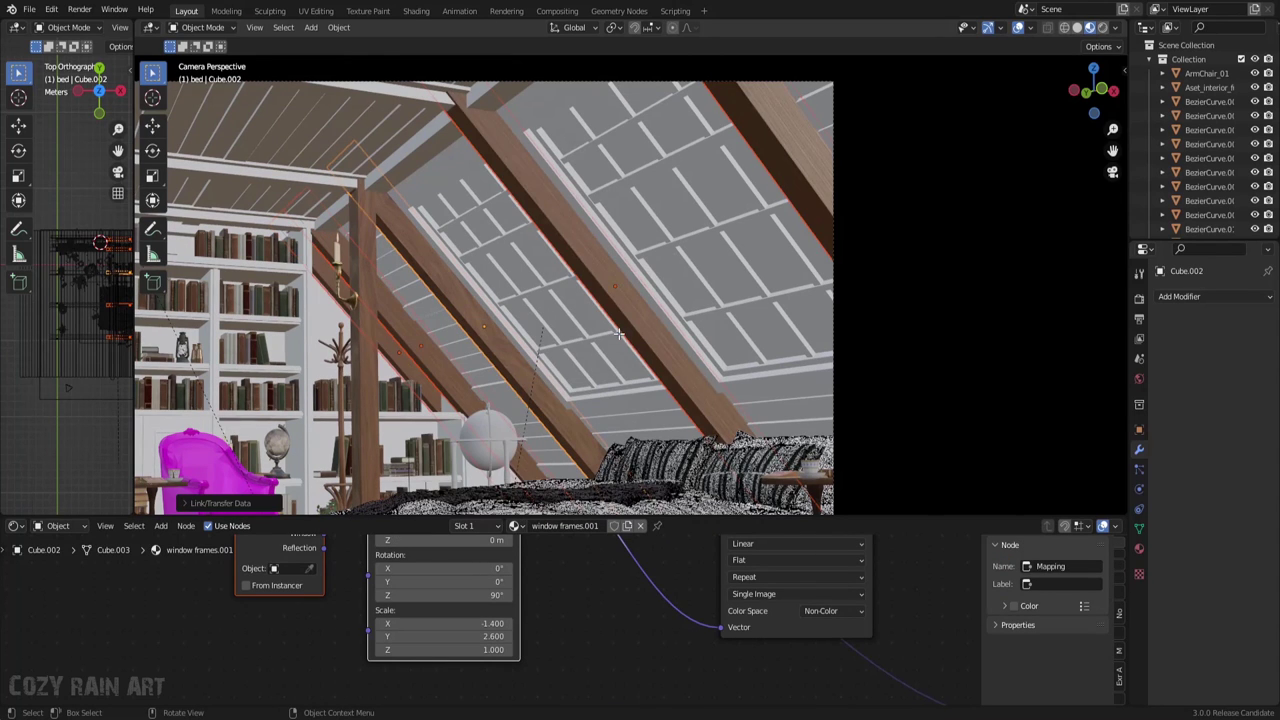
pyautogui.keyDown('shift'); pyautogui.moveTo(634, 428); pyautogui.dragTo(700, 450, button='middle'); pyautogui.keyUp('shift')
pyautogui.hotkey('ctrl', 's')
# Select the horizontal ceiling beam, save, and undo the last change
pyautogui.keyDown('shift'); pyautogui.moveTo(512, 260); pyautogui.dragTo(575, 335, button='middle'); pyautogui.keyUp('shift')
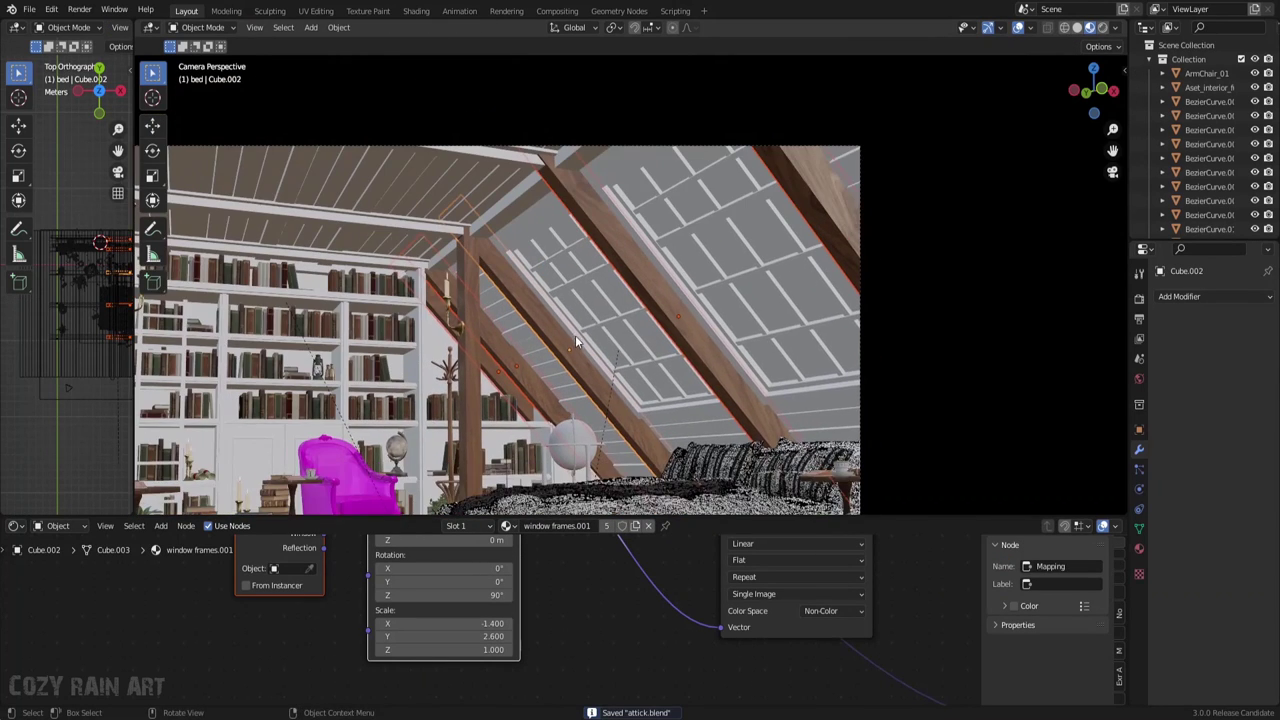
pyautogui.scroll(2, 534, 300)
pyautogui.click(534, 300)
pyautogui.click(487, 265)
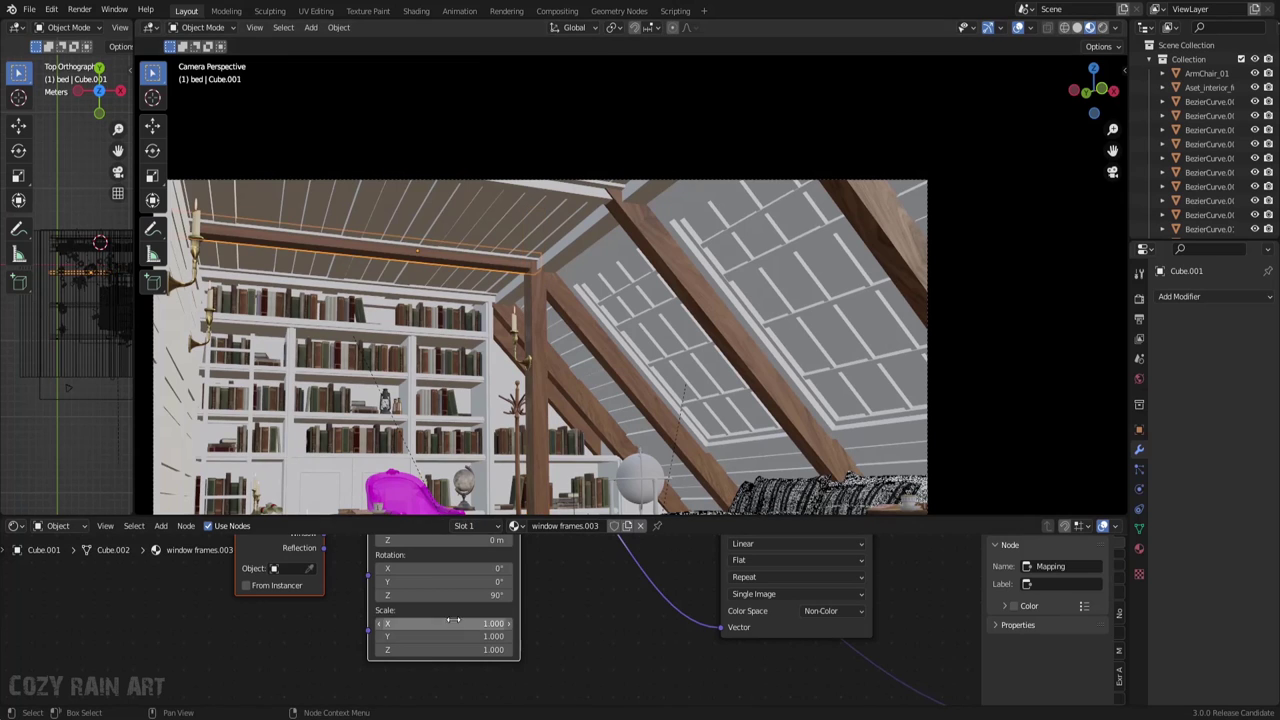
pyautogui.scroll(2, 487, 265)
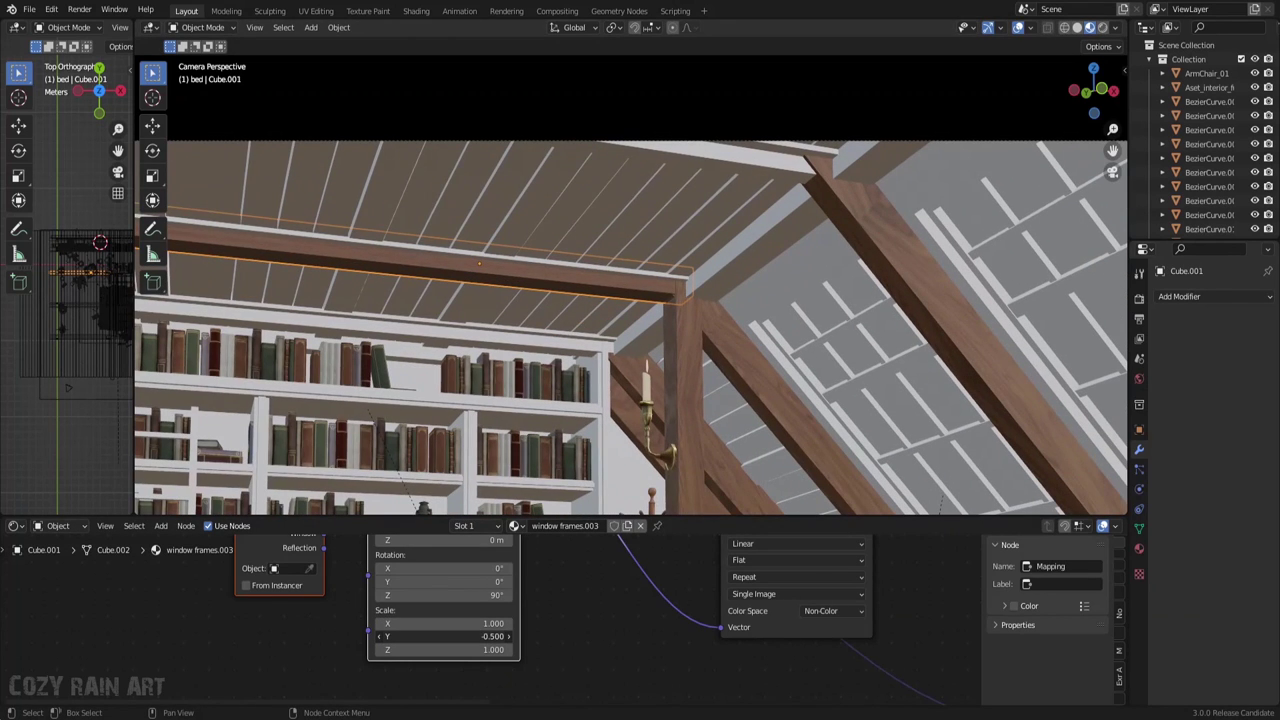
pyautogui.scroll(-2, 490, 270)
pyautogui.hotkey('ctrl', 's')
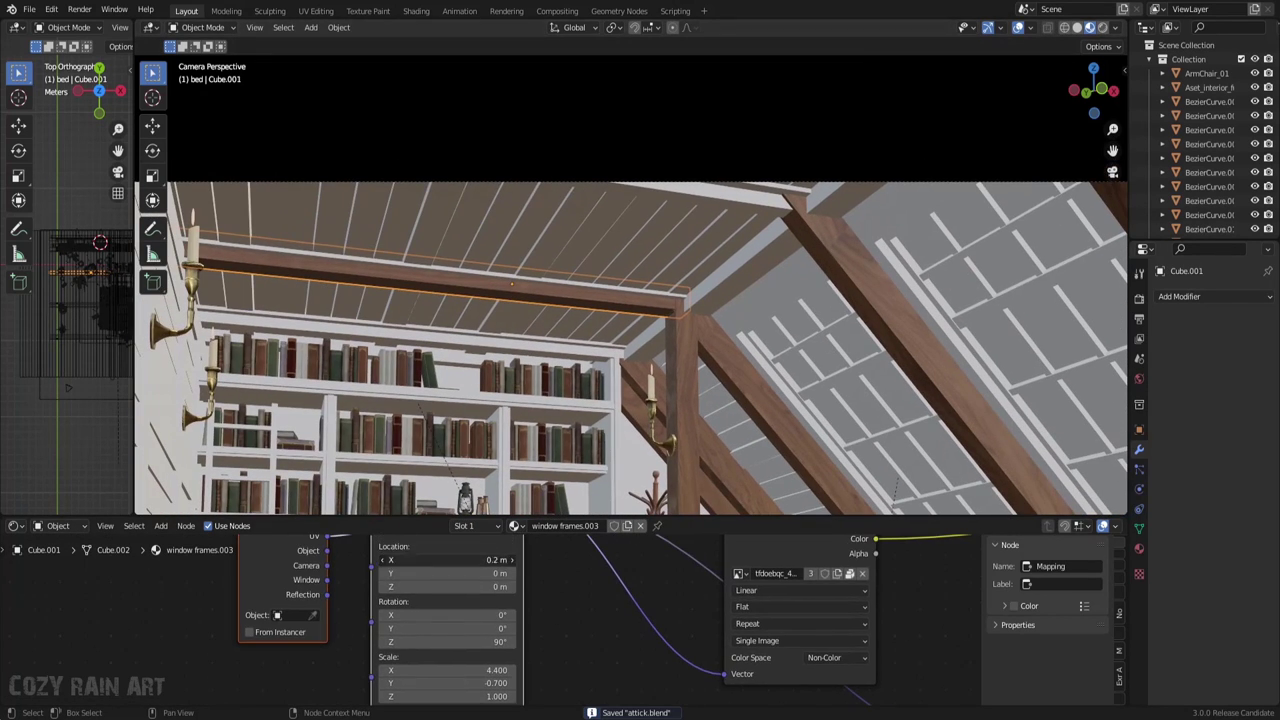
pyautogui.hotkey('ctrl', 'z')
# Smart UV project the horizontal ceiling beam's faces
pyautogui.press('Tab')
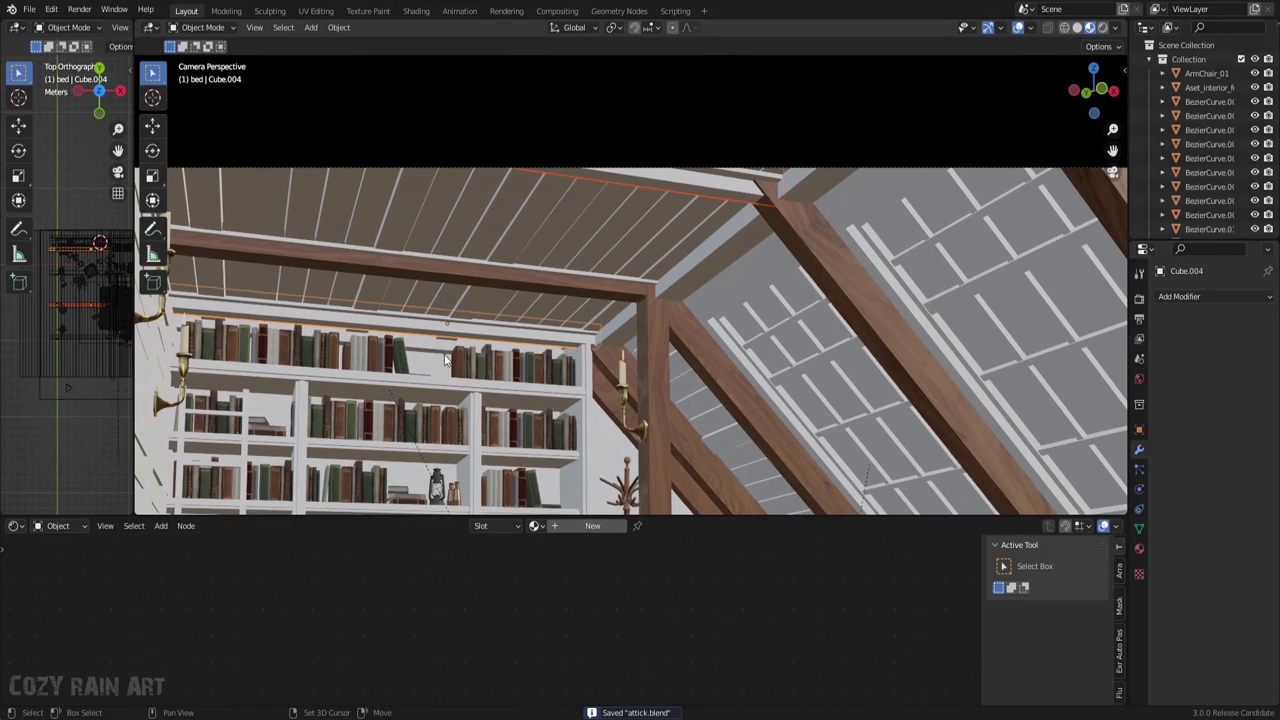
pyautogui.press('u')
pyautogui.click(547, 385)
pyautogui.click(547, 393)
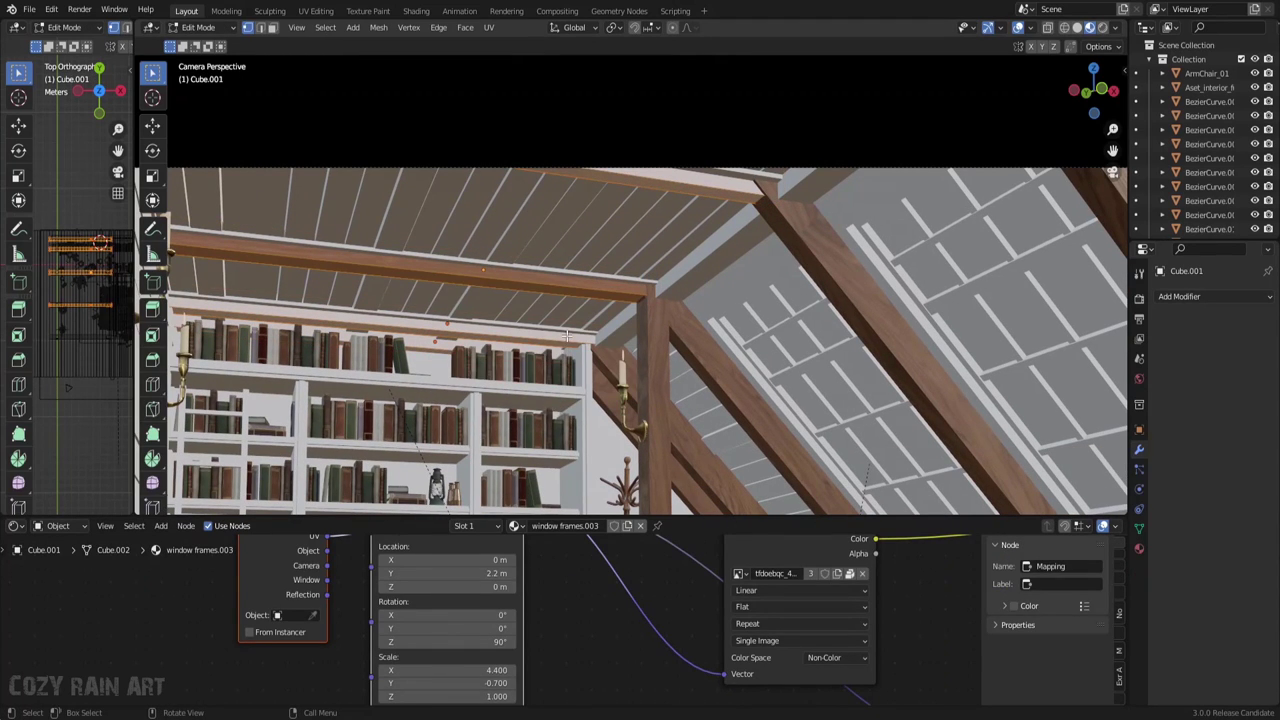
pyautogui.press('F9')
pyautogui.press('Tab')
# Share the wood material with more beams and lower the diagonal beam's texture Y scale to 0.300
pyautogui.hotkey('ctrl', 'l')
pyautogui.click(648, 322)
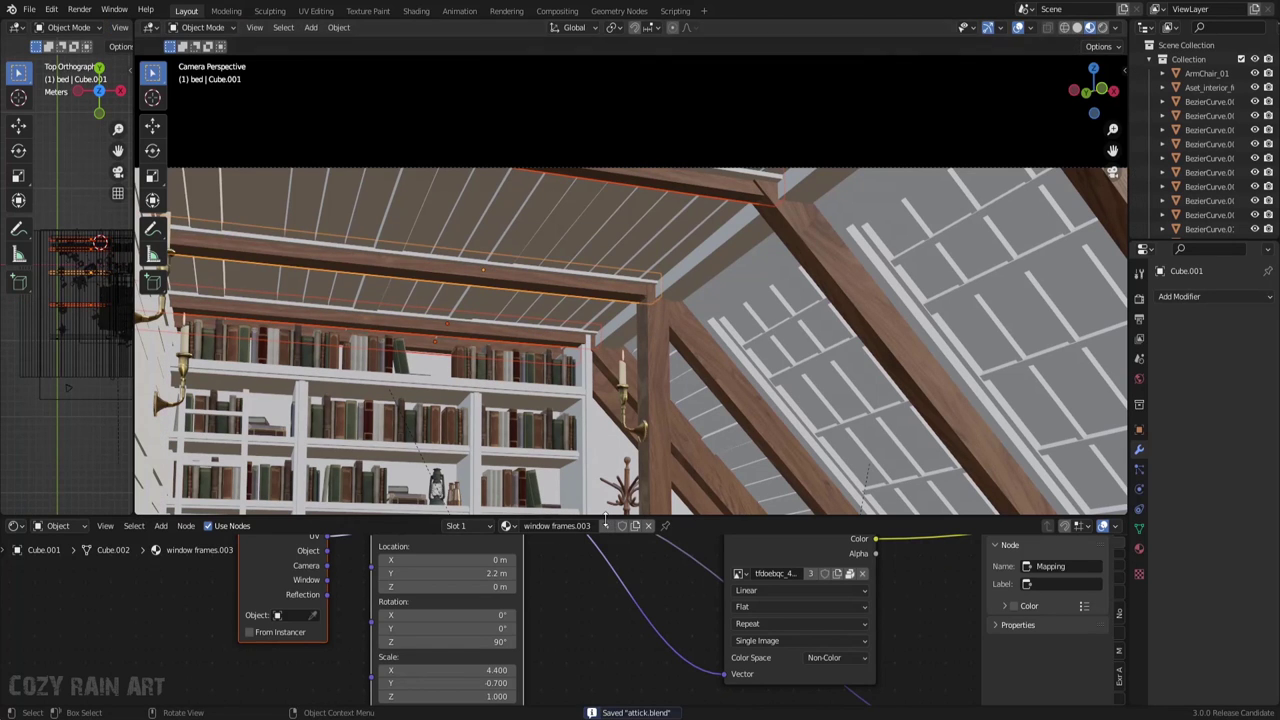
pyautogui.click(698, 274)
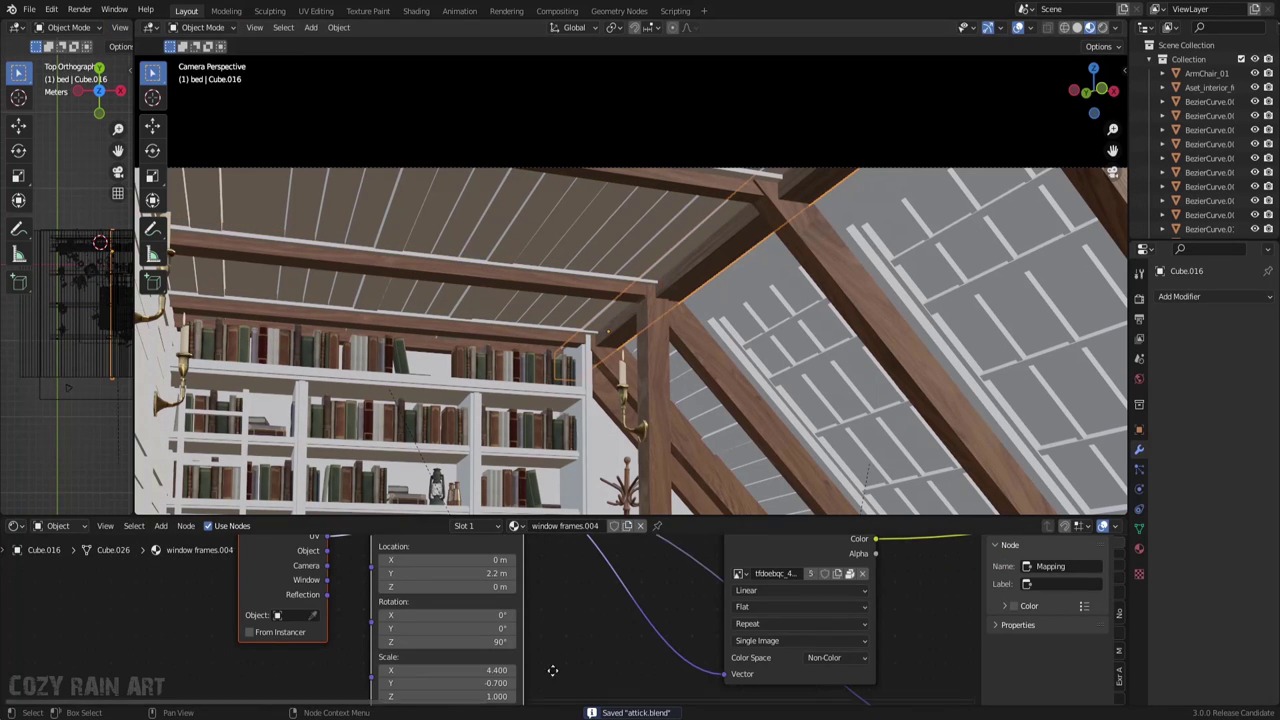
pyautogui.moveTo(552, 670); pyautogui.dragTo(575, 616, button='middle')
pyautogui.moveTo(470, 628); pyautogui.dragTo(440, 628)
pyautogui.click(406, 628)
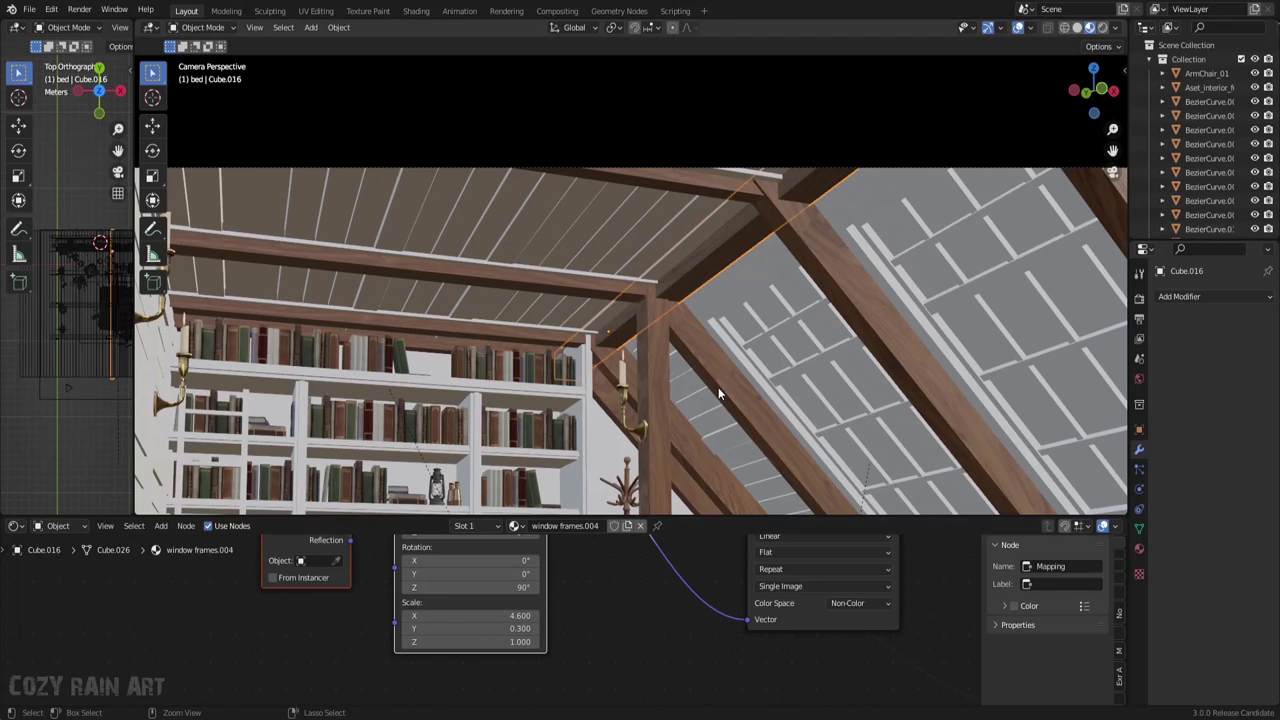
pyautogui.hotkey('ctrl', 's')
# Link the textured beam's material to two more beams and the shelf
pyautogui.moveTo(718, 387); pyautogui.dragTo(716, 181, button='middle')
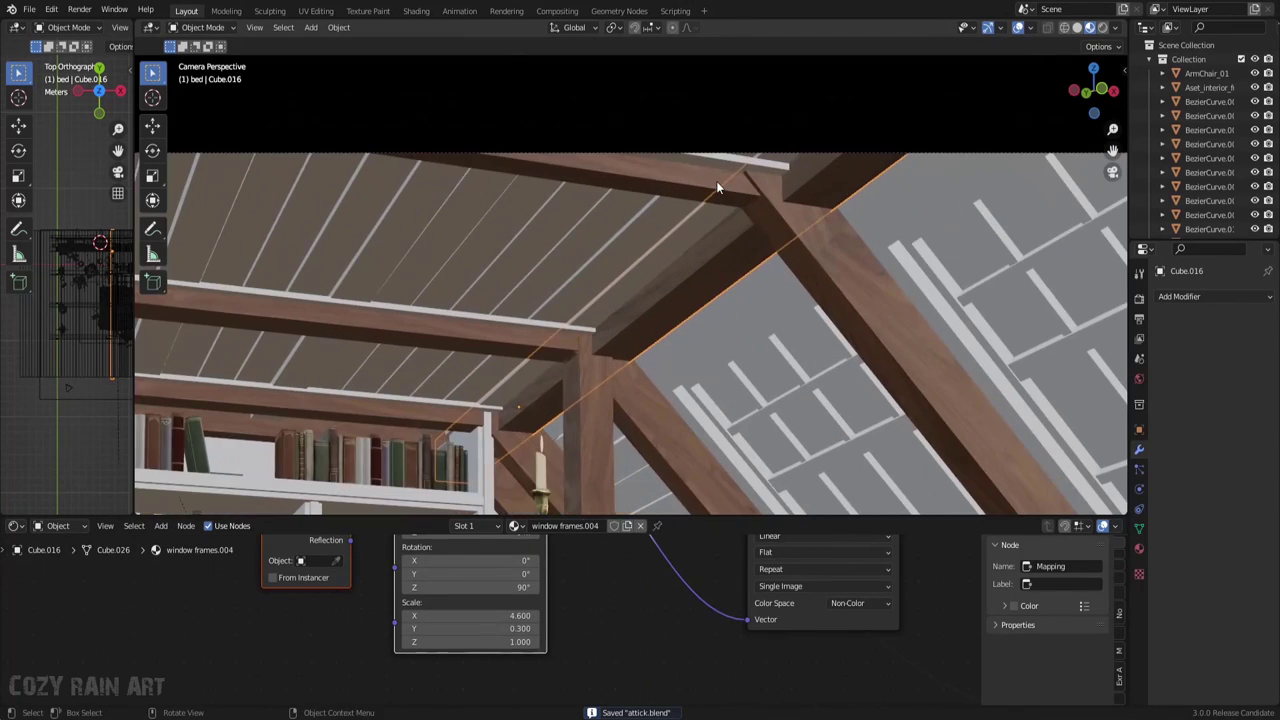
pyautogui.click(716, 186)
pyautogui.keyDown('shift'); pyautogui.click(536, 327); pyautogui.keyUp('shift')
pyautogui.keyDown('shift'); pyautogui.click(447, 415); pyautogui.keyUp('shift')
pyautogui.hotkey('ctrl', 'l')
pyautogui.click(445, 416)
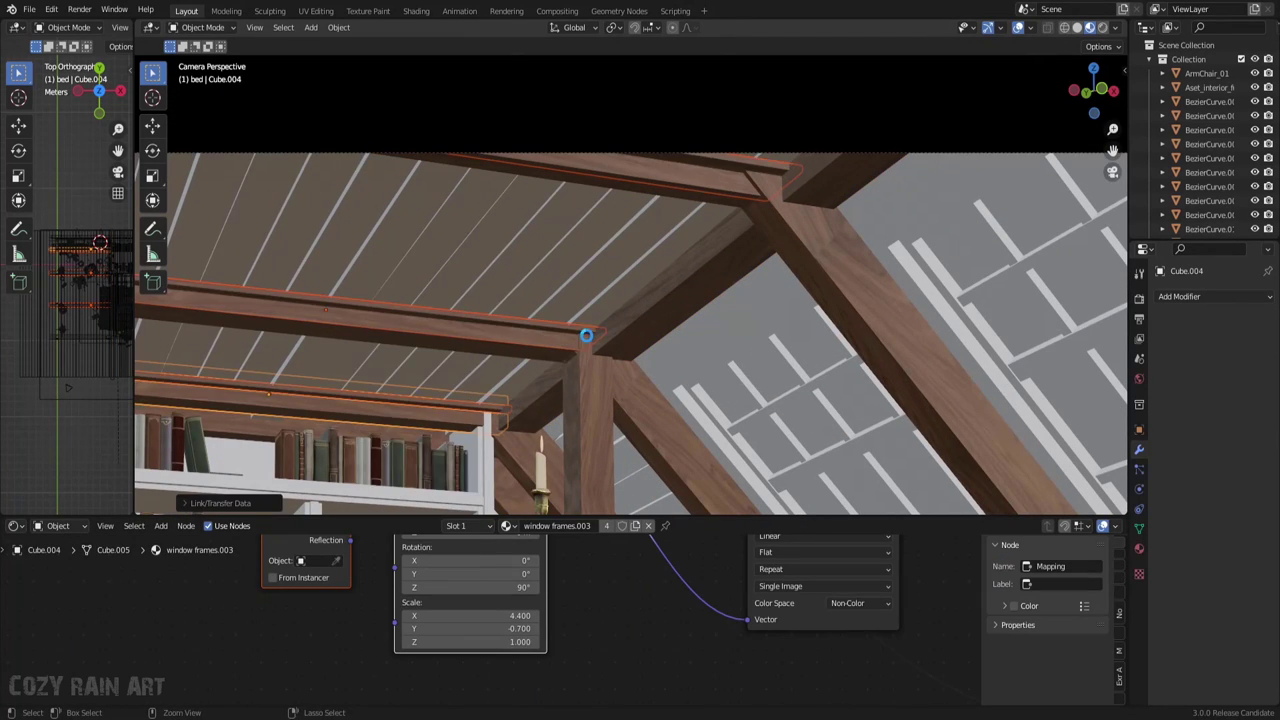
pyautogui.click(586, 335)
pyautogui.moveTo(710, 366)
pyautogui.mouseDown(button='middle')
pyautogui.moveTo(536, 393)
pyautogui.moveTo(632, 352)
pyautogui.moveTo(411, 182)
pyautogui.mouseUp(button='middle')
pyautogui.scroll(2, 632, 352)
# Select the textured beam along with the bookshelf shelves and frame pieces
pyautogui.click(651, 333)
pyautogui.hotkey('ctrl', 's')
pyautogui.click(329, 223)
pyautogui.click(338, 298)
pyautogui.click(568, 293)
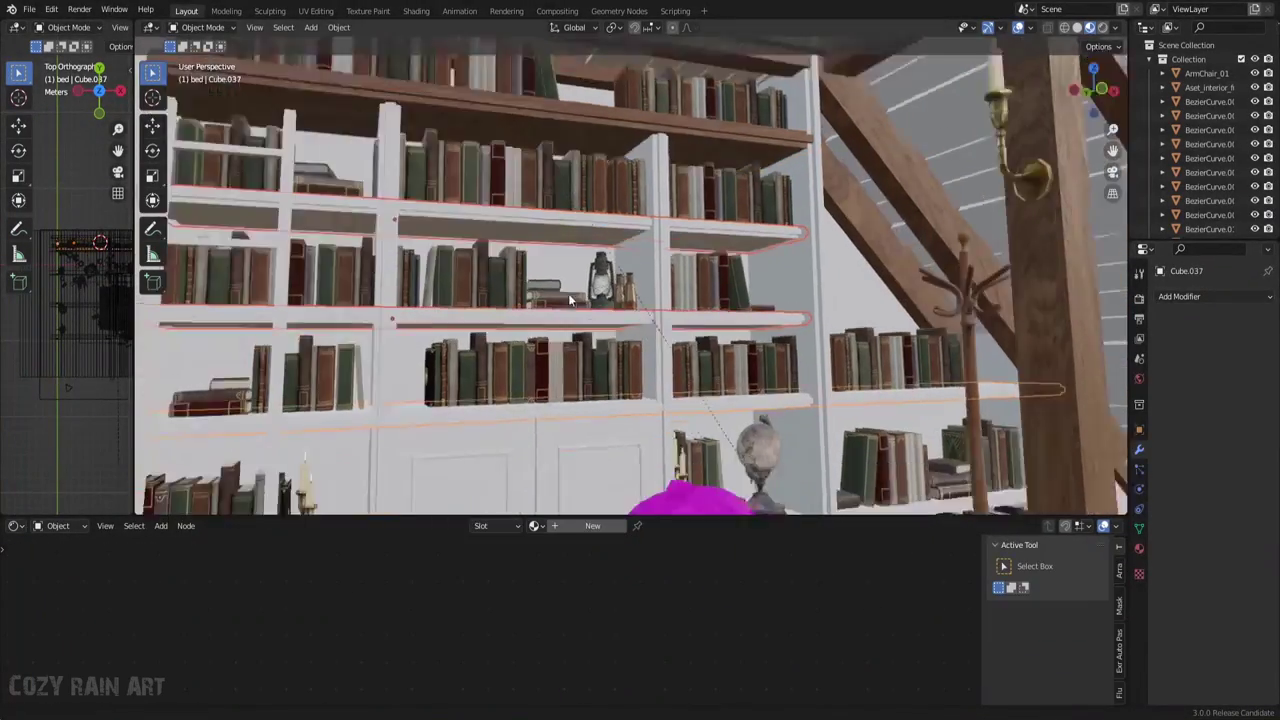
pyautogui.moveTo(568, 293)
pyautogui.mouseDown(button='middle')
pyautogui.moveTo(659, 219)
pyautogui.moveTo(804, 327)
pyautogui.moveTo(790, 297)
pyautogui.mouseUp(button='middle')
pyautogui.click(310, 441)
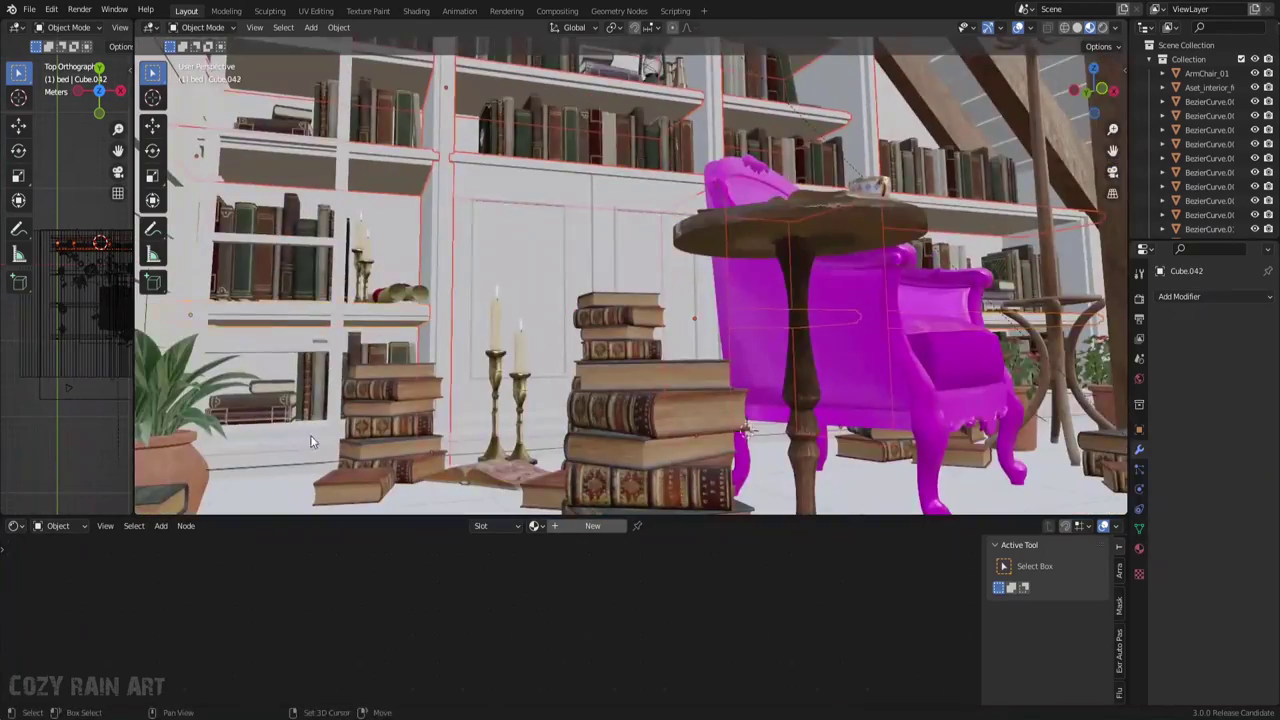
pyautogui.moveTo(310, 441)
pyautogui.mouseDown(button='middle')
pyautogui.moveTo(639, 167)
pyautogui.moveTo(1112, 193)
pyautogui.mouseUp(button='middle')
pyautogui.click(639, 167)
pyautogui.rightClick(623, 185)
pyautogui.hotkey('ctrl', 's')
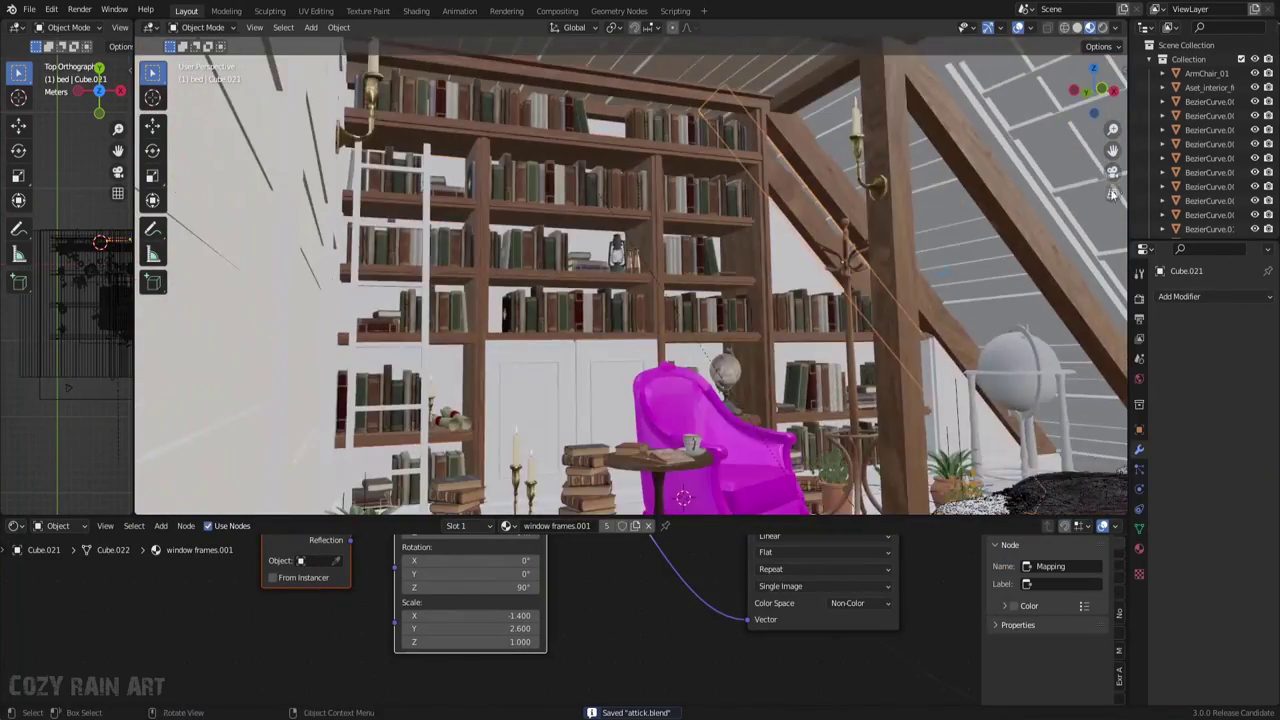
# Resize the wood grain on the cabinet door behind the armchair
pyautogui.click(1112, 172)
pyautogui.moveTo(614, 353); pyautogui.dragTo(495, 327, button='middle')
pyautogui.click(495, 327)
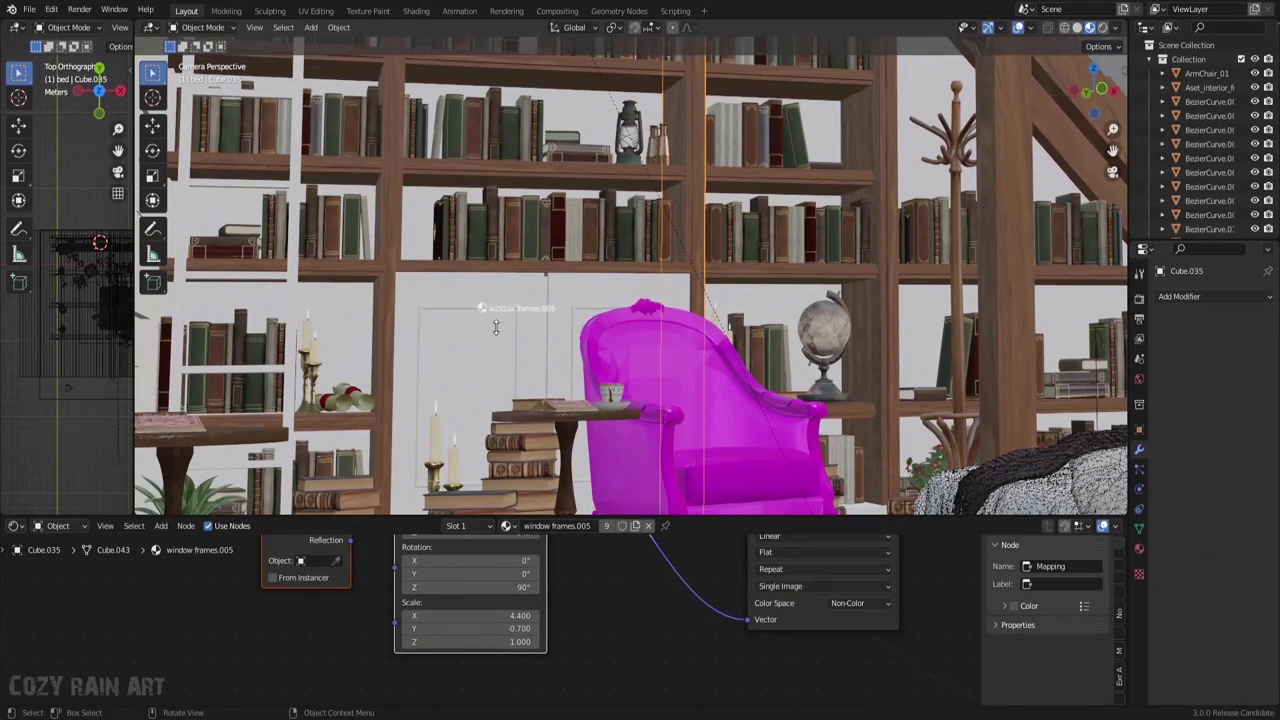
pyautogui.click(495, 327)
pyautogui.scroll(-3, 495, 327)
pyautogui.scroll(2, 631, 580)
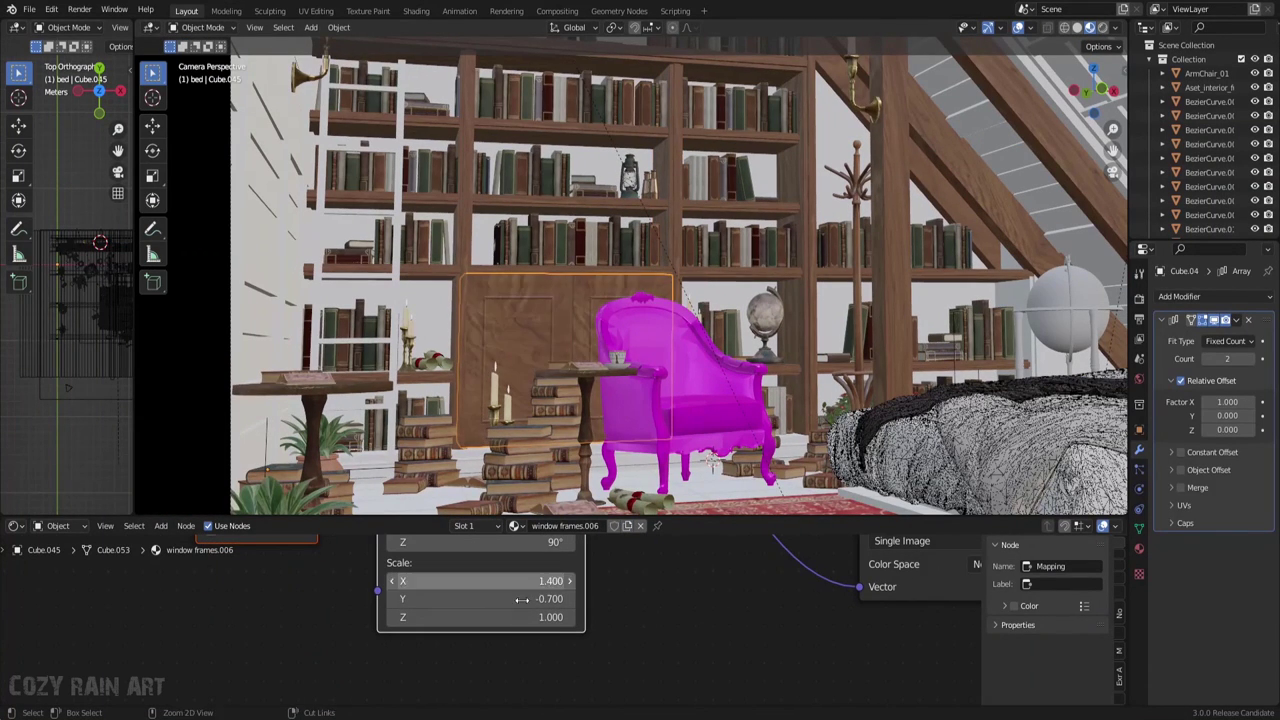
pyautogui.moveTo(522, 599)
pyautogui.mouseDown()
pyautogui.moveTo(480, 599)
pyautogui.moveTo(490, 581)
pyautogui.mouseUp()
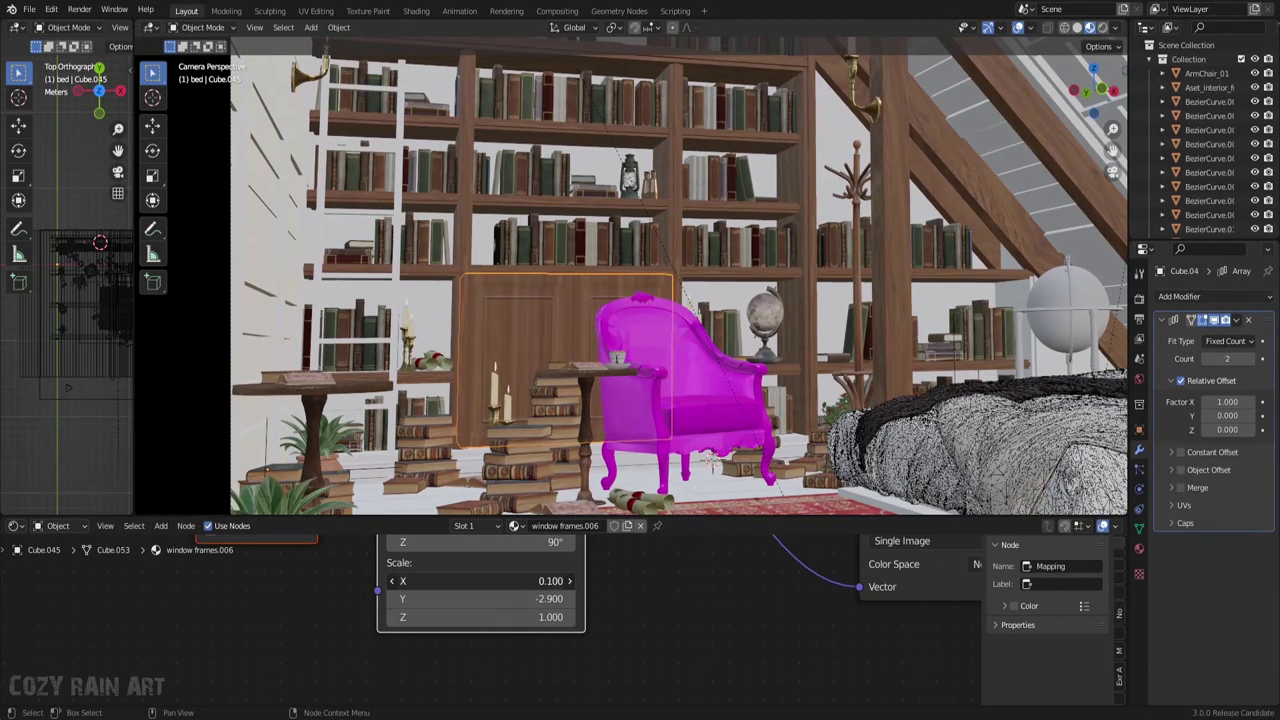
pyautogui.hotkey('ctrl', 's')
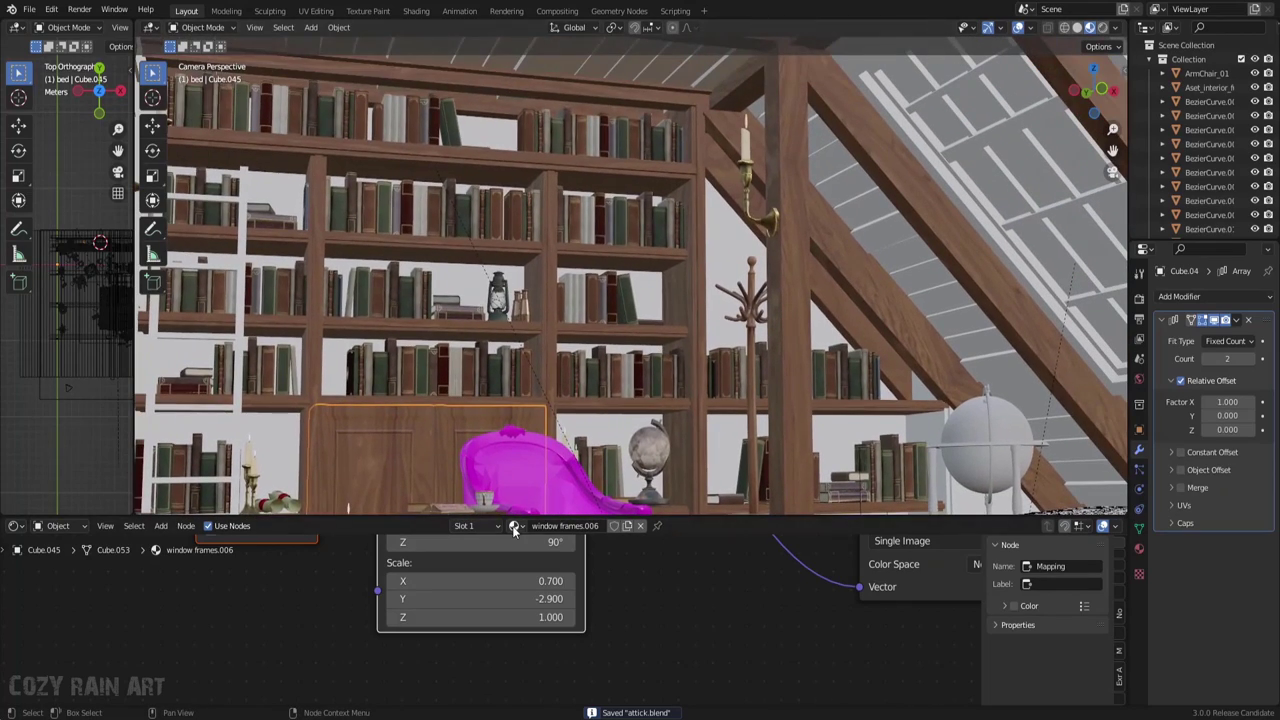
# Smart UV project the bookshelf's back wall
pyautogui.click(461, 289)
pyautogui.press('Tab')
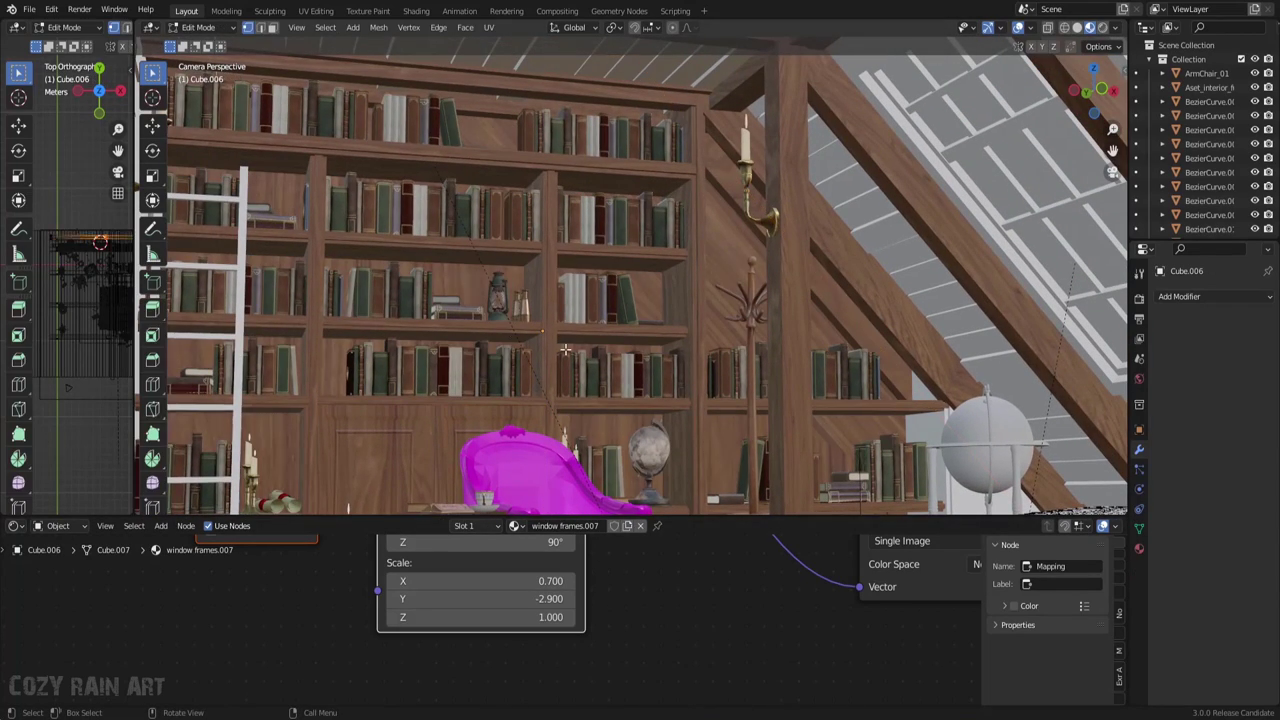
pyautogui.press('u')
pyautogui.click(578, 467)
pyautogui.click(578, 465)
pyautogui.press('Tab')
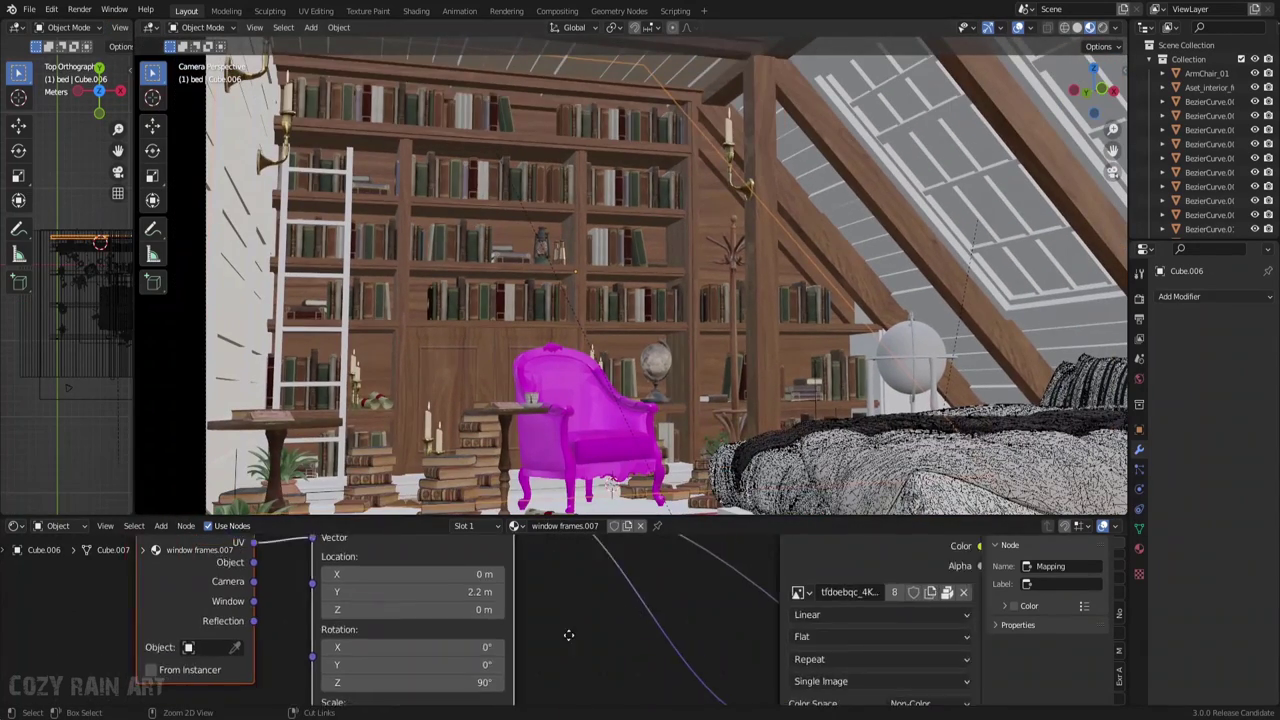
# Insert a Hue/Saturation/Value node after the wood image texture
pyautogui.scroll(-5, 520, 605)
pyautogui.scroll(4, 520, 605)
pyautogui.hotkey('shift', 'a')
pyautogui.click(522, 592)
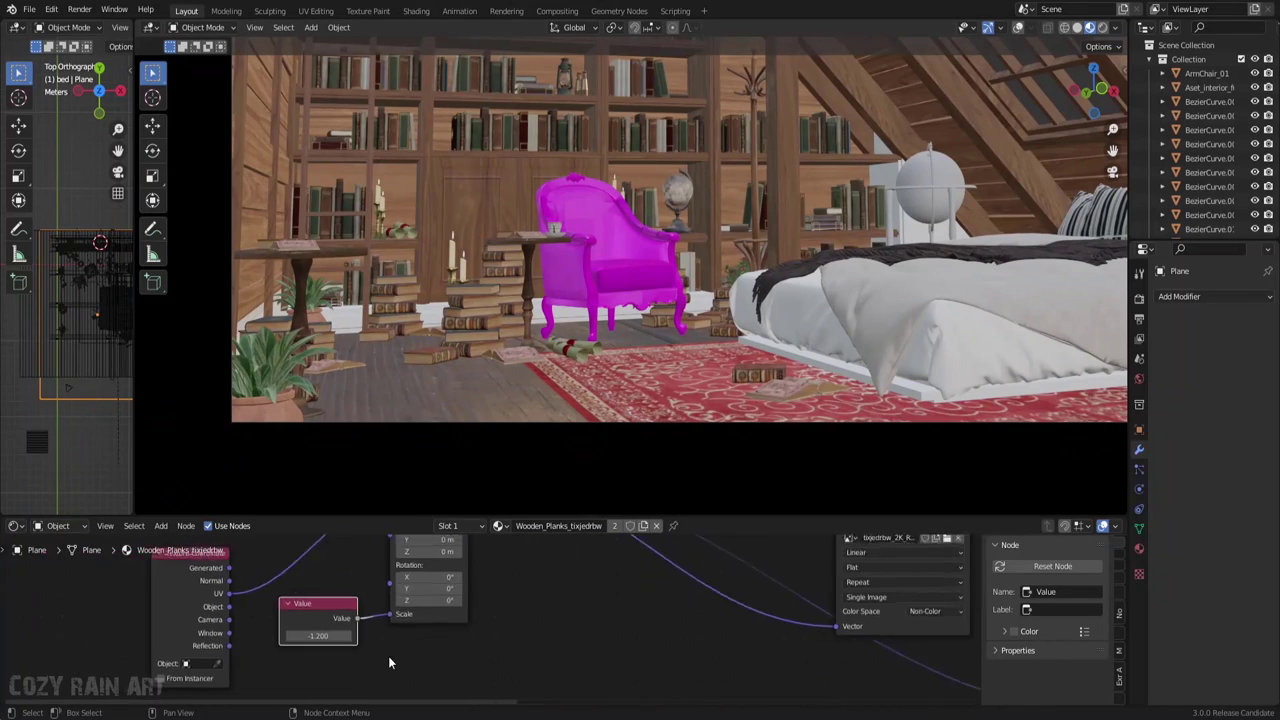
# Try floor plank scale values 1, 3 and 0.3, settling on 0.100, then save
pyautogui.moveTo(350, 637); pyautogui.dragTo(410, 637)
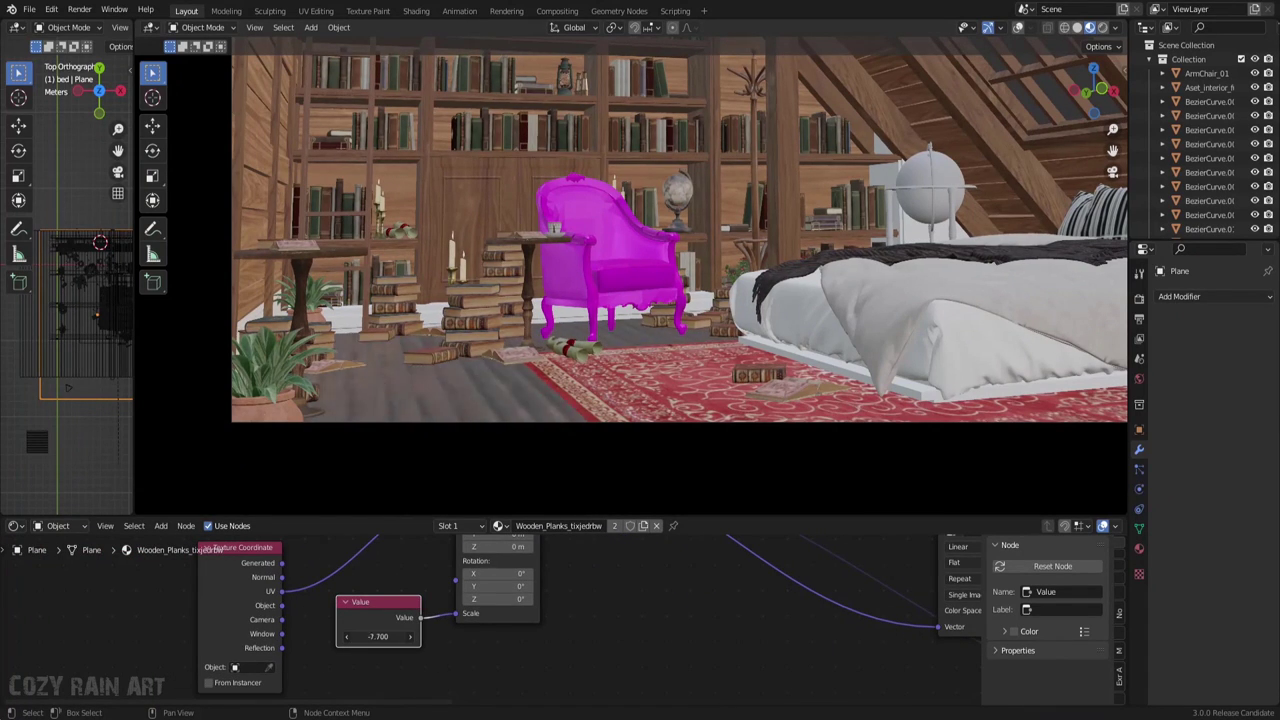
pyautogui.write('1')
pyautogui.press('Return')
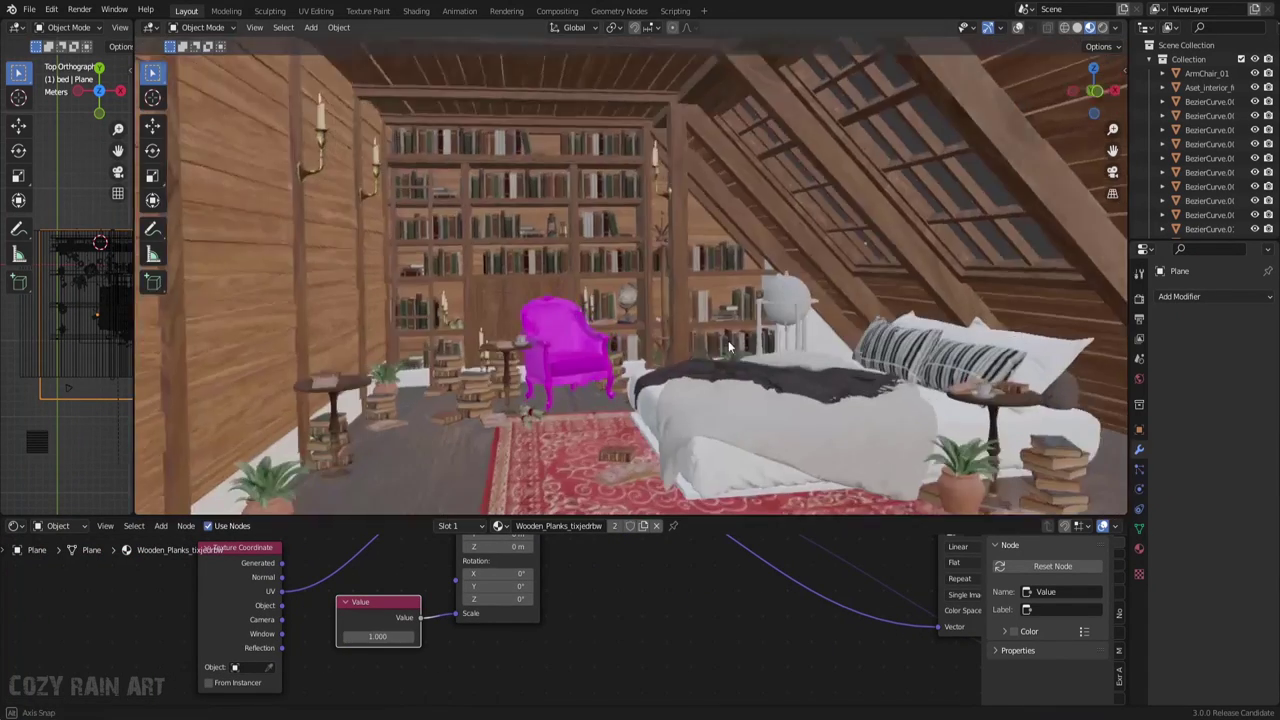
pyautogui.write('3')
pyautogui.press('Return')
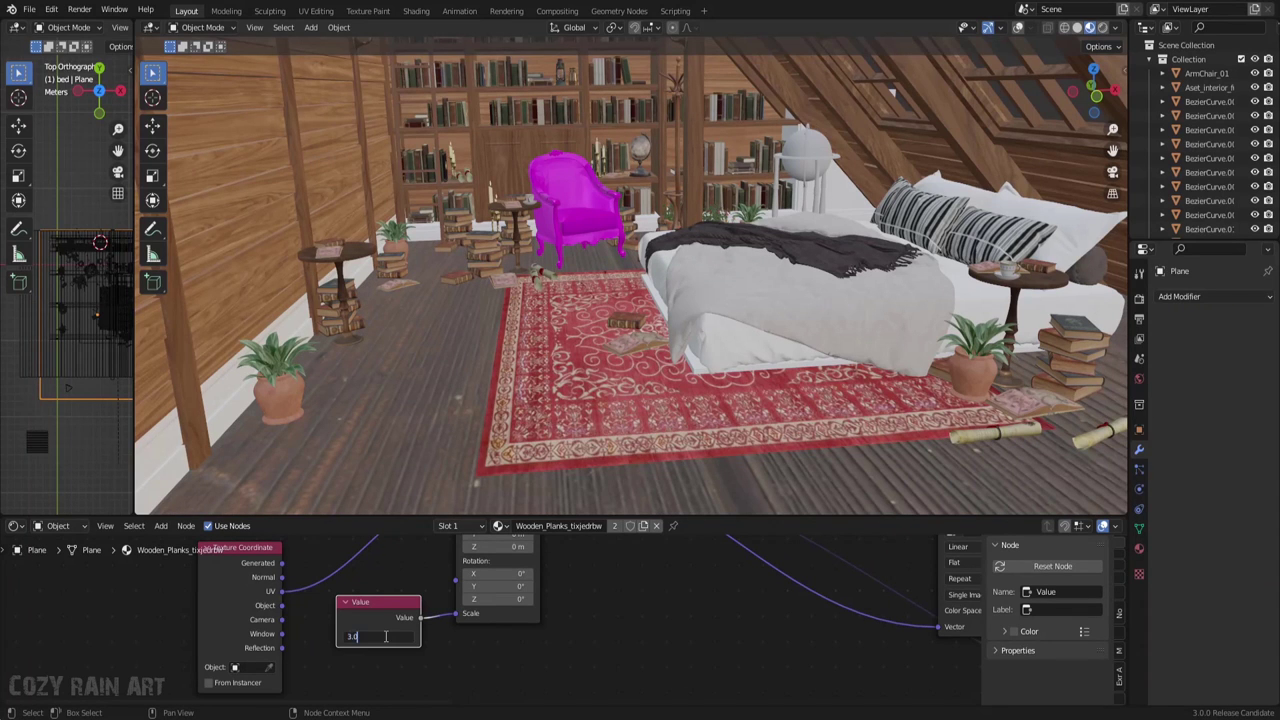
pyautogui.press('Return')
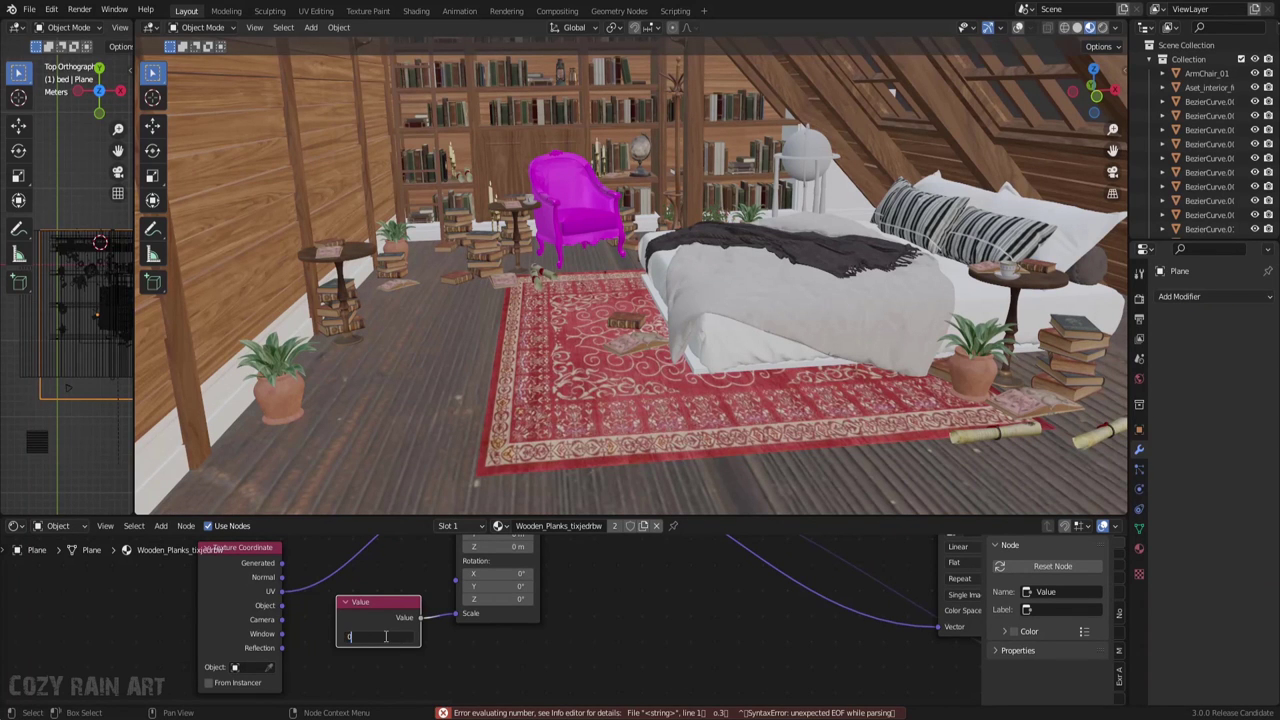
pyautogui.write('.3')
pyautogui.press('Return')
pyautogui.press('Return')
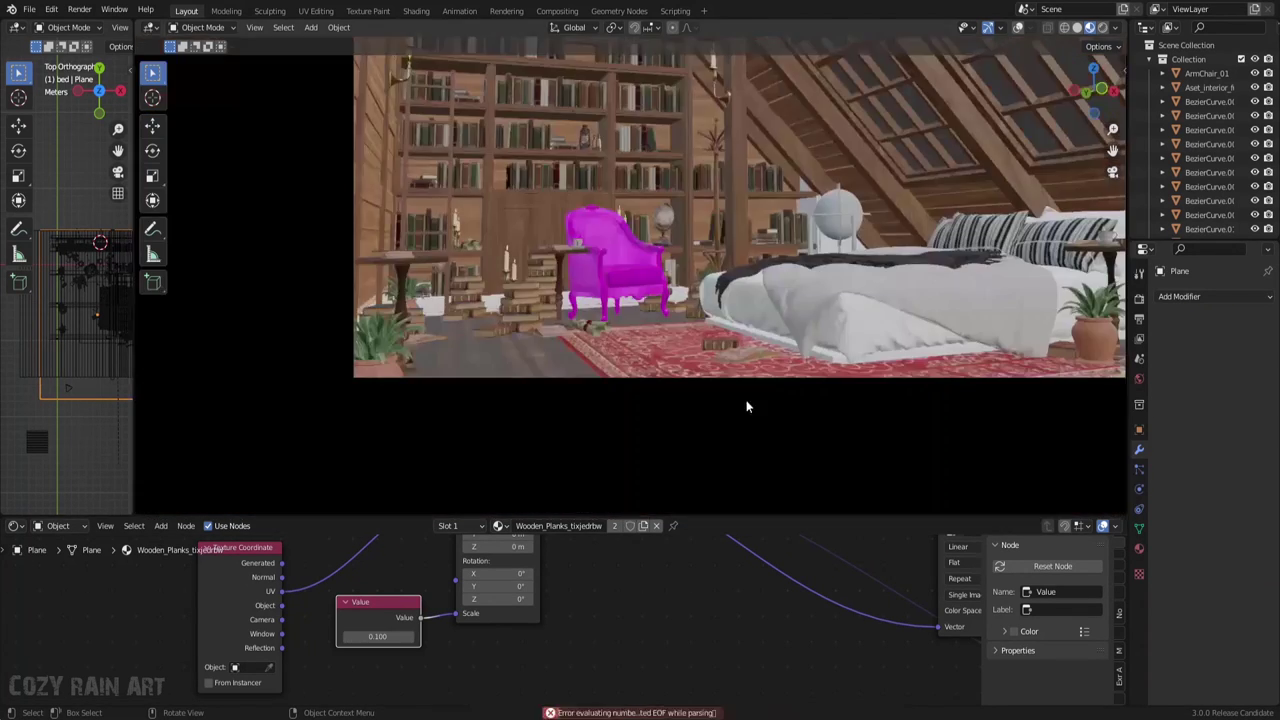
pyautogui.hotkey('ctrl', 's')
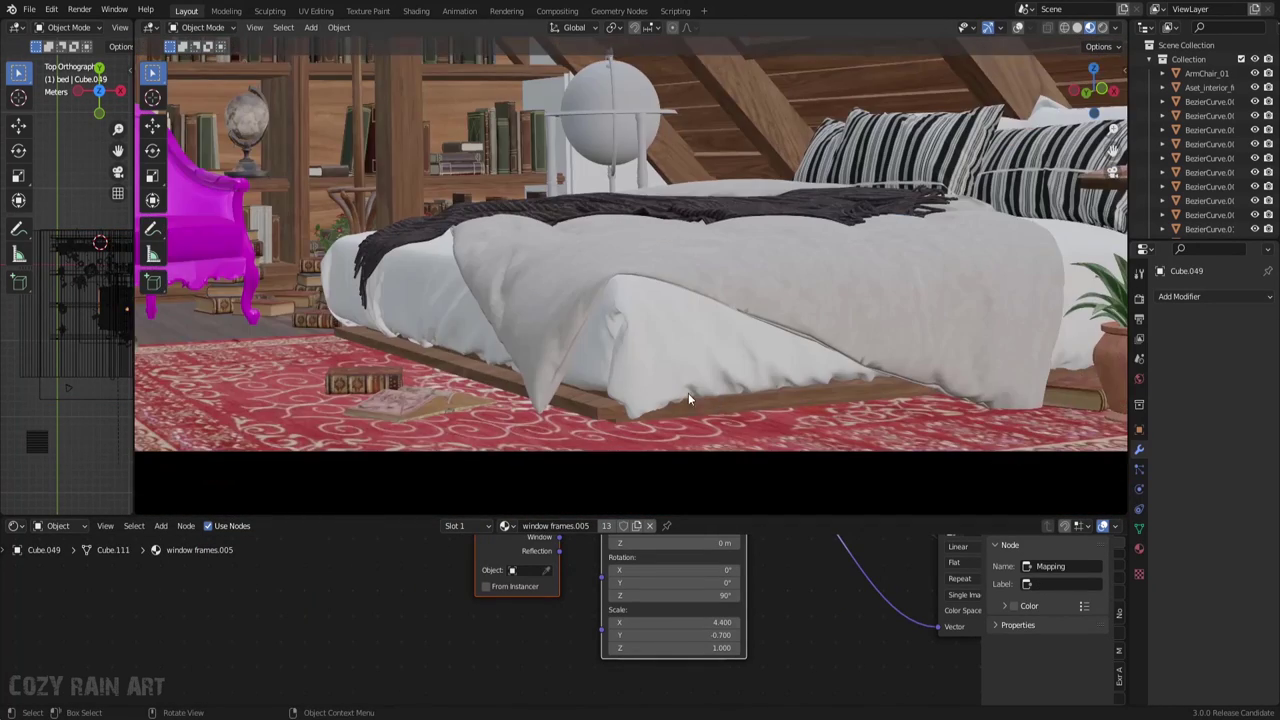
# Smart UV unwrap the selected object and save
pyautogui.press('Tab')
pyautogui.press('u')
pyautogui.click(717, 500)
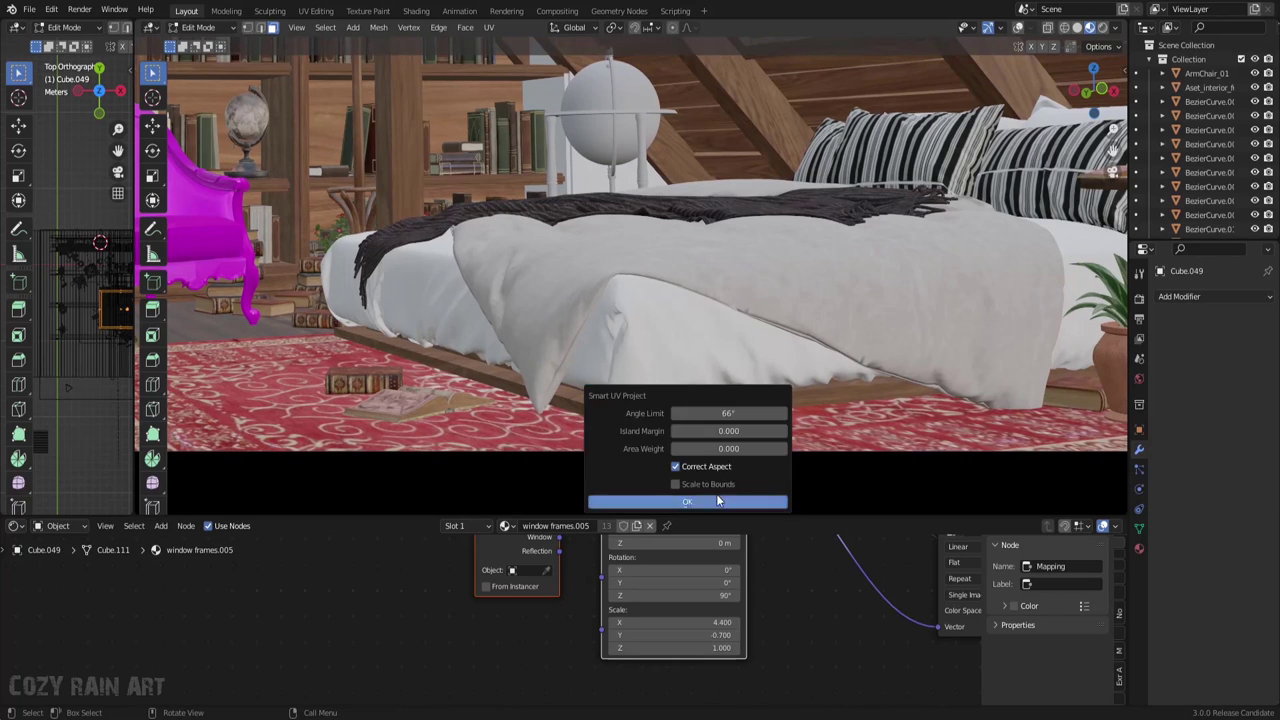
pyautogui.click(717, 500)
pyautogui.press('Tab')
pyautogui.hotkey('ctrl', 's')
# Unwrap the bed with Smart UV Project and save
pyautogui.moveTo(796, 349); pyautogui.dragTo(308, 260, button='middle')
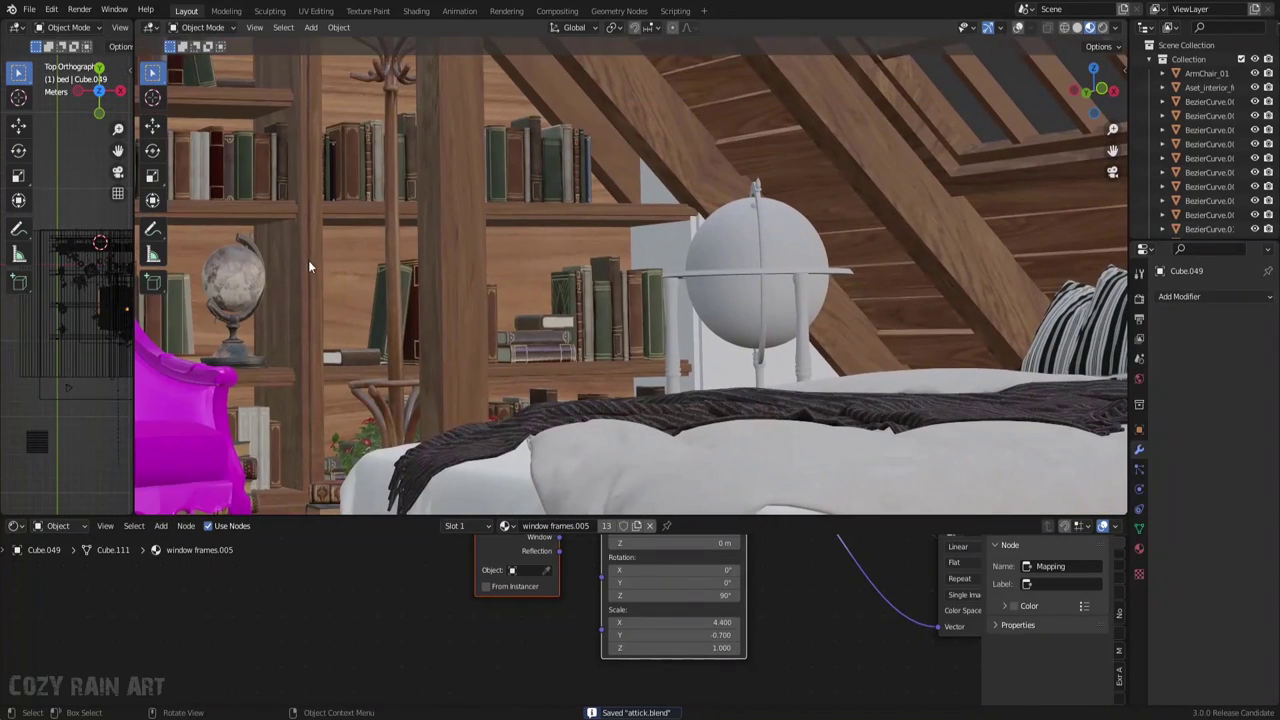
pyautogui.click(562, 388)
pyautogui.press('Tab')
pyautogui.press('u')
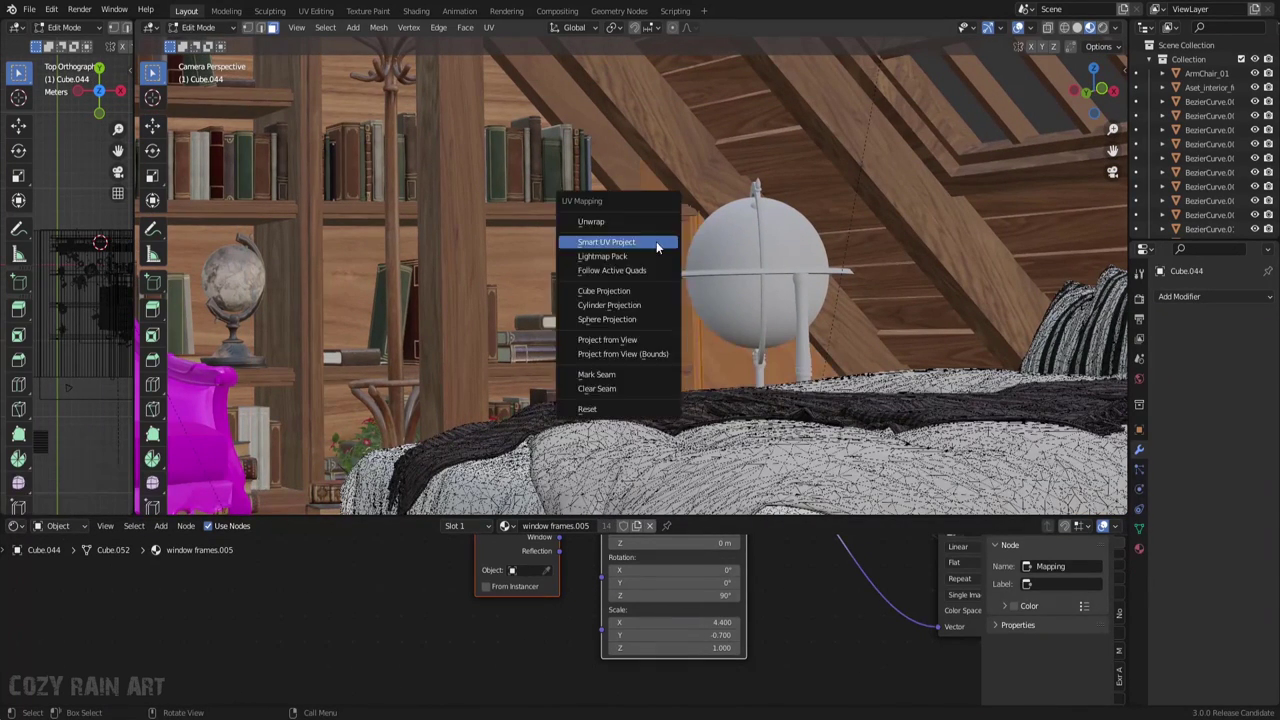
pyautogui.click(656, 241)
pyautogui.press('Tab')
pyautogui.hotkey('ctrl', 's')
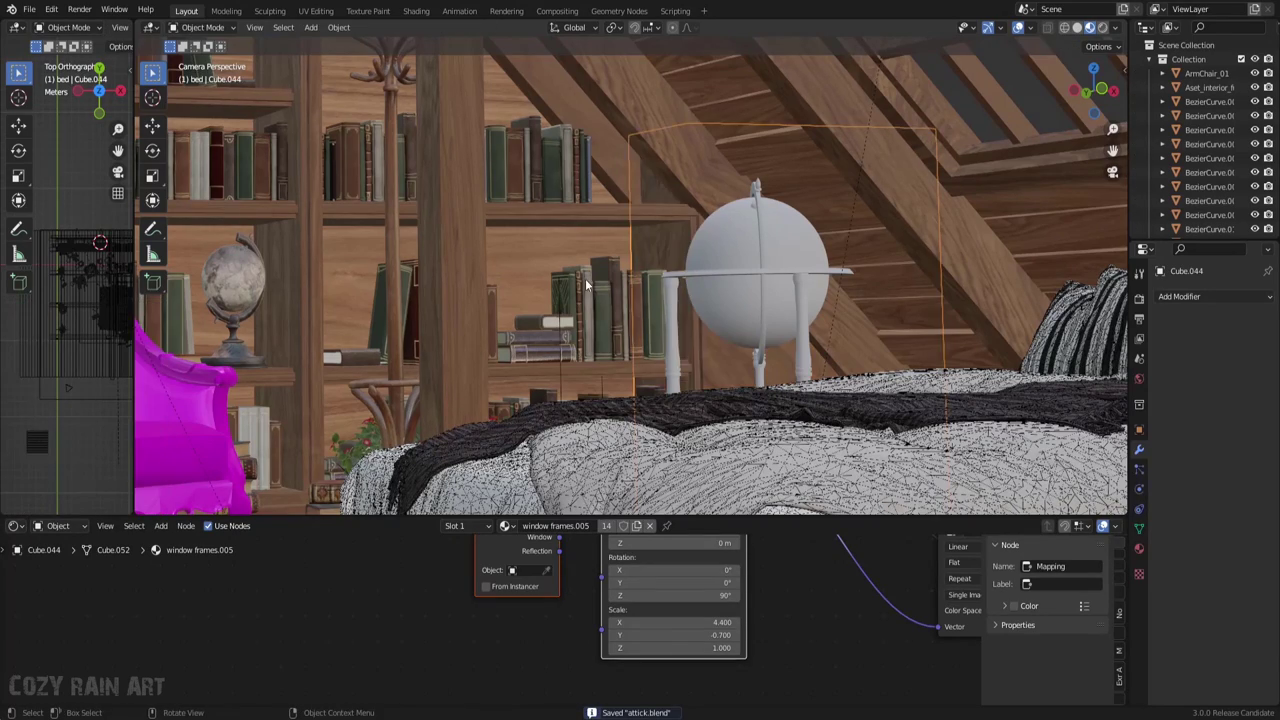
# Link the window frames material from the wooden table to another object, then select ArmChair_01
pyautogui.moveTo(768, 370)
pyautogui.mouseDown(button='middle')
pyautogui.moveTo(418, 316)
pyautogui.moveTo(300, 360)
pyautogui.mouseUp(button='middle')
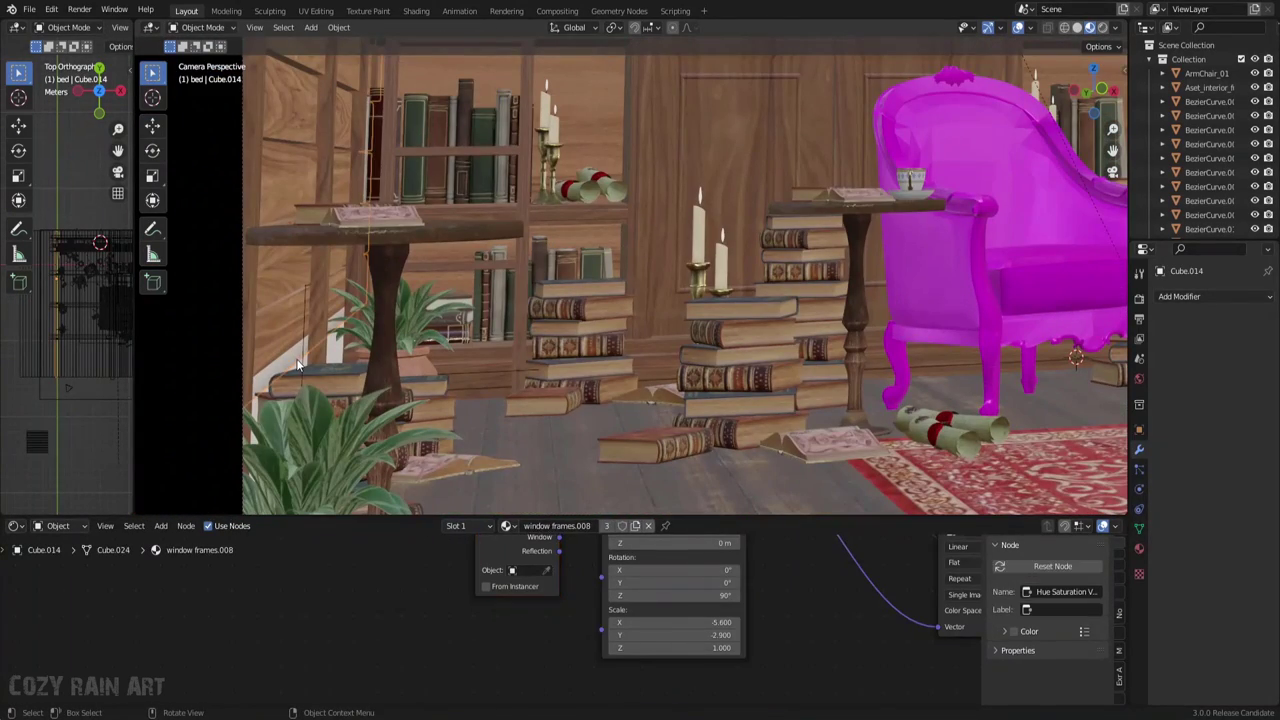
pyautogui.click(101, 370)
pyautogui.press('g')
pyautogui.click(101, 370)
pyautogui.keyDown('shift'); pyautogui.click(113, 415); pyautogui.keyUp('shift')
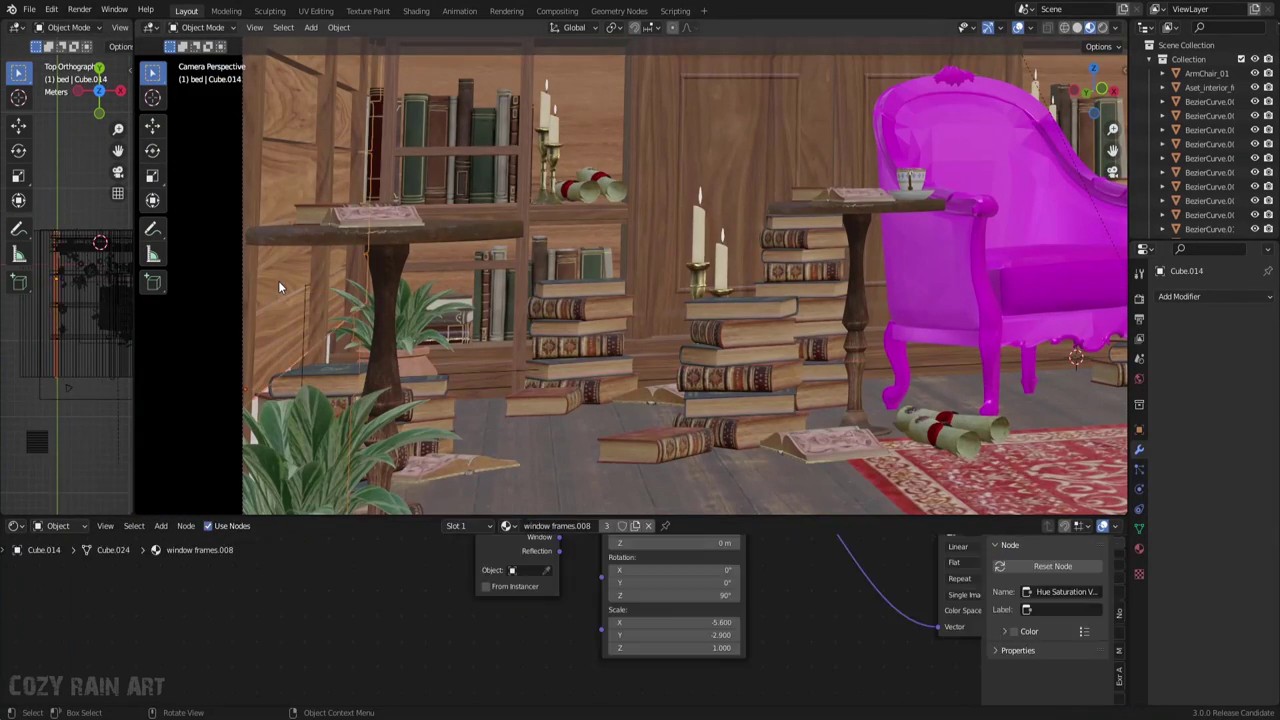
pyautogui.hotkey('ctrl', 'l')
pyautogui.click(278, 280)
pyautogui.hotkey('ctrl', 's')
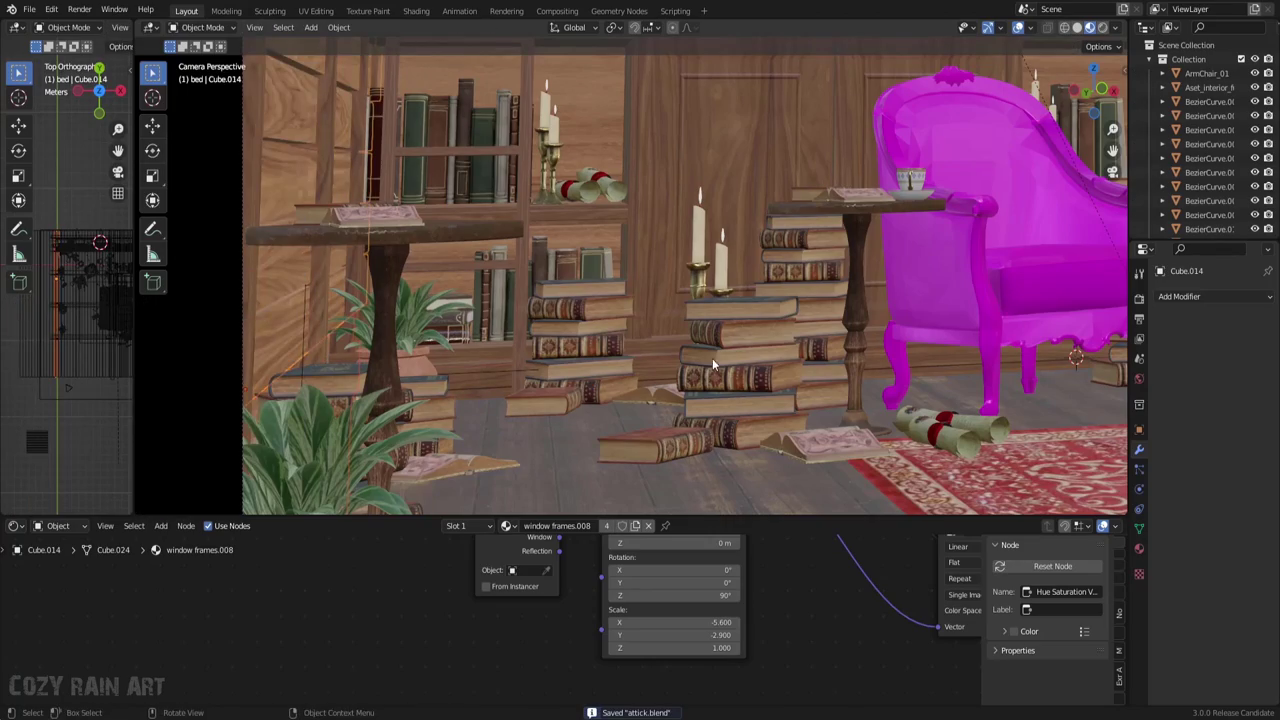
pyautogui.moveTo(712, 358)
pyautogui.mouseDown(button='middle')
pyautogui.moveTo(665, 367)
pyautogui.moveTo(636, 318)
pyautogui.moveTo(774, 452)
pyautogui.moveTo(626, 353)
pyautogui.mouseUp(button='middle')
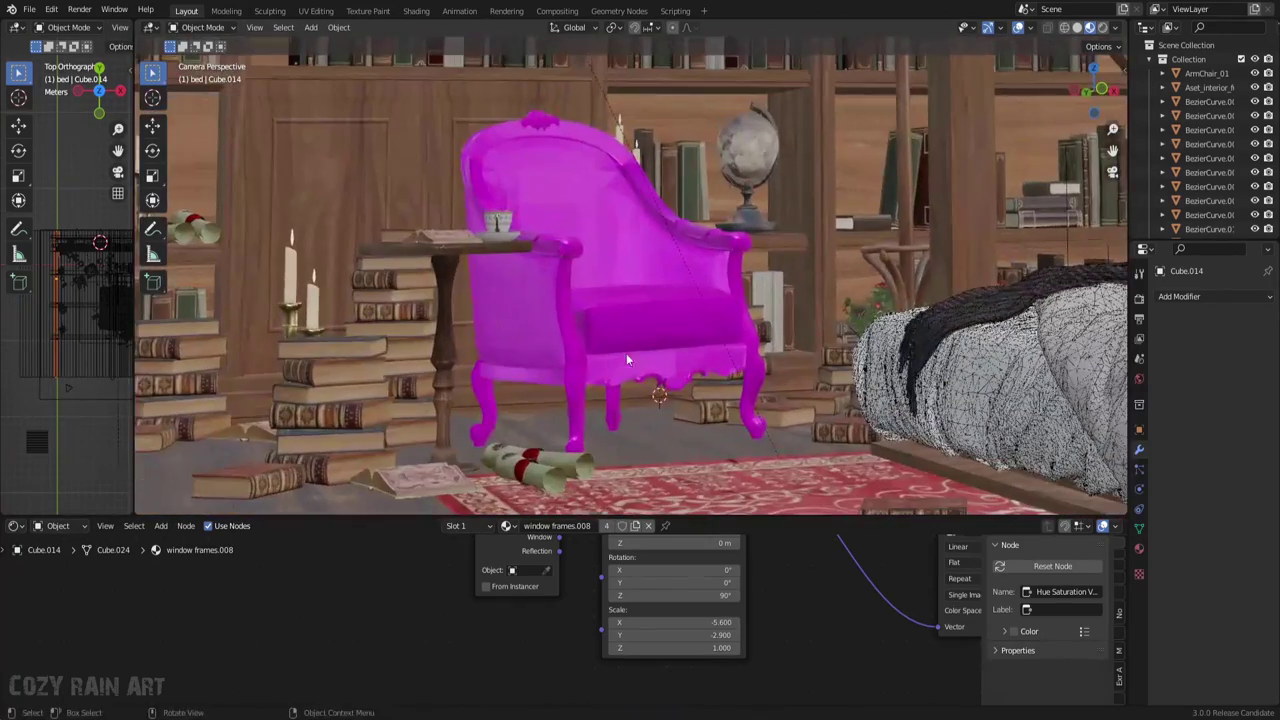
pyautogui.click(627, 358)
# Enlarge the node area and connect the Armchair_01_diff_4k texture to the armchair's Base Color
pyautogui.moveTo(533, 603)
pyautogui.mouseDown(button='middle')
pyautogui.moveTo(789, 594)
pyautogui.moveTo(804, 627)
pyautogui.mouseUp(button='middle')
pyautogui.scroll(5, 789, 594)
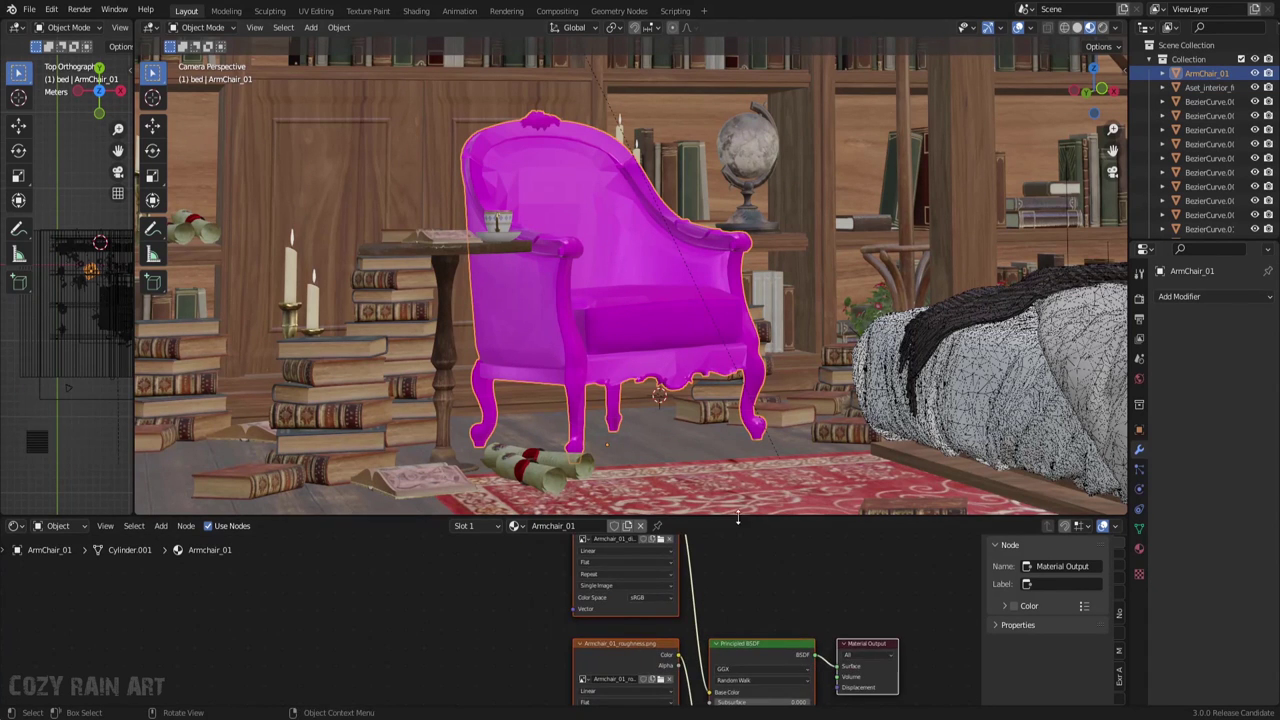
pyautogui.moveTo(436, 518); pyautogui.dragTo(436, 400)
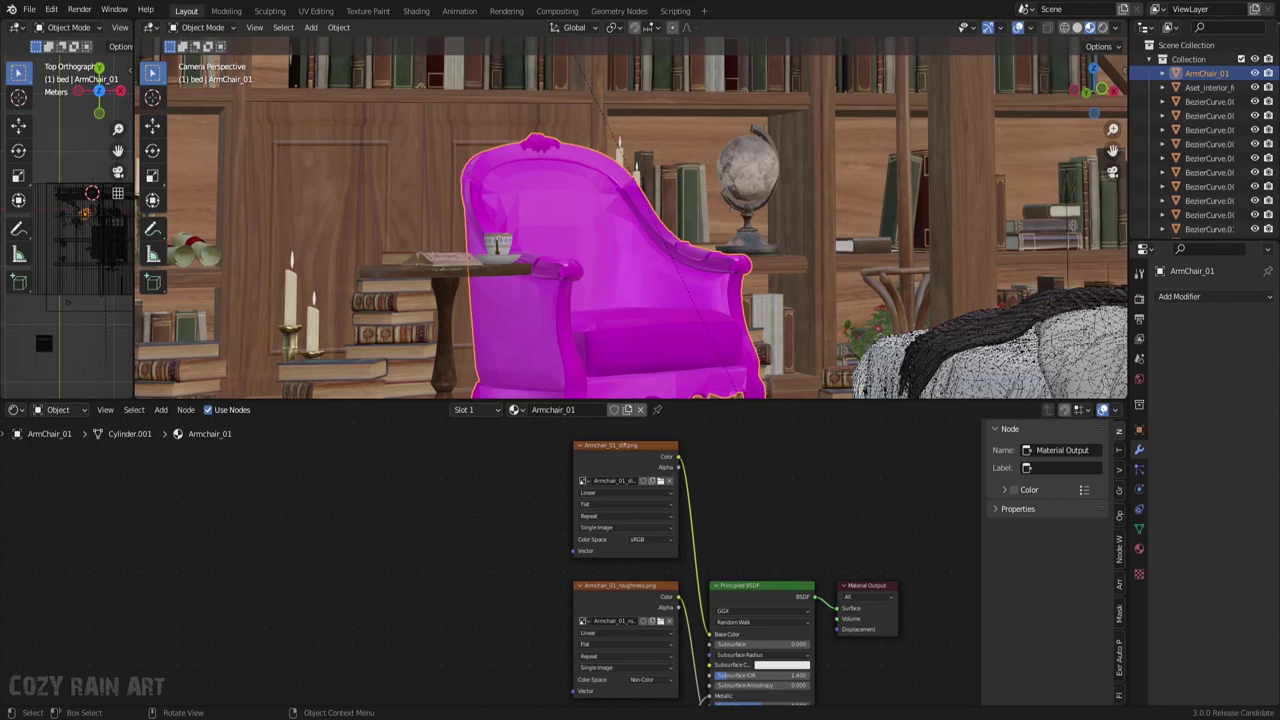
pyautogui.moveTo(478, 597); pyautogui.dragTo(710, 634)
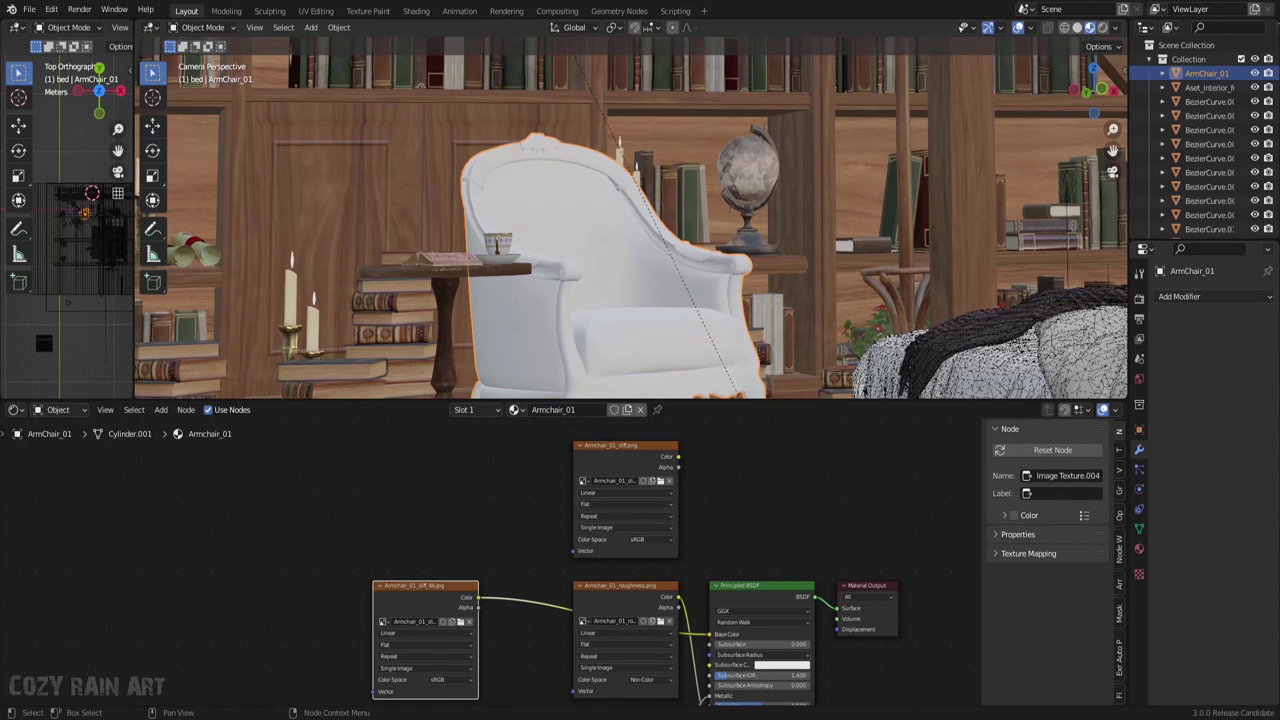
# Disconnect the metallic map and feed a duplicated texture into Roughness as Non-Color data
pyautogui.moveTo(636, 632); pyautogui.dragTo(603, 482, button='middle')
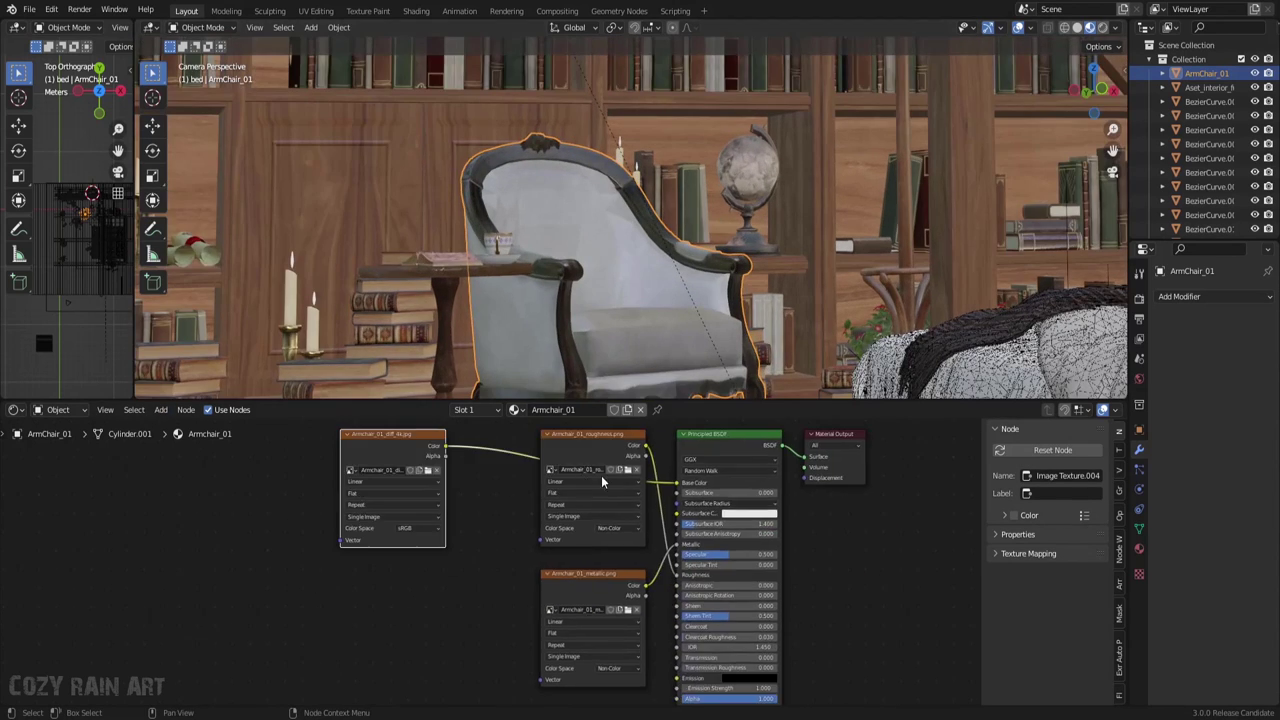
pyautogui.moveTo(675, 549); pyautogui.dragTo(668, 601)
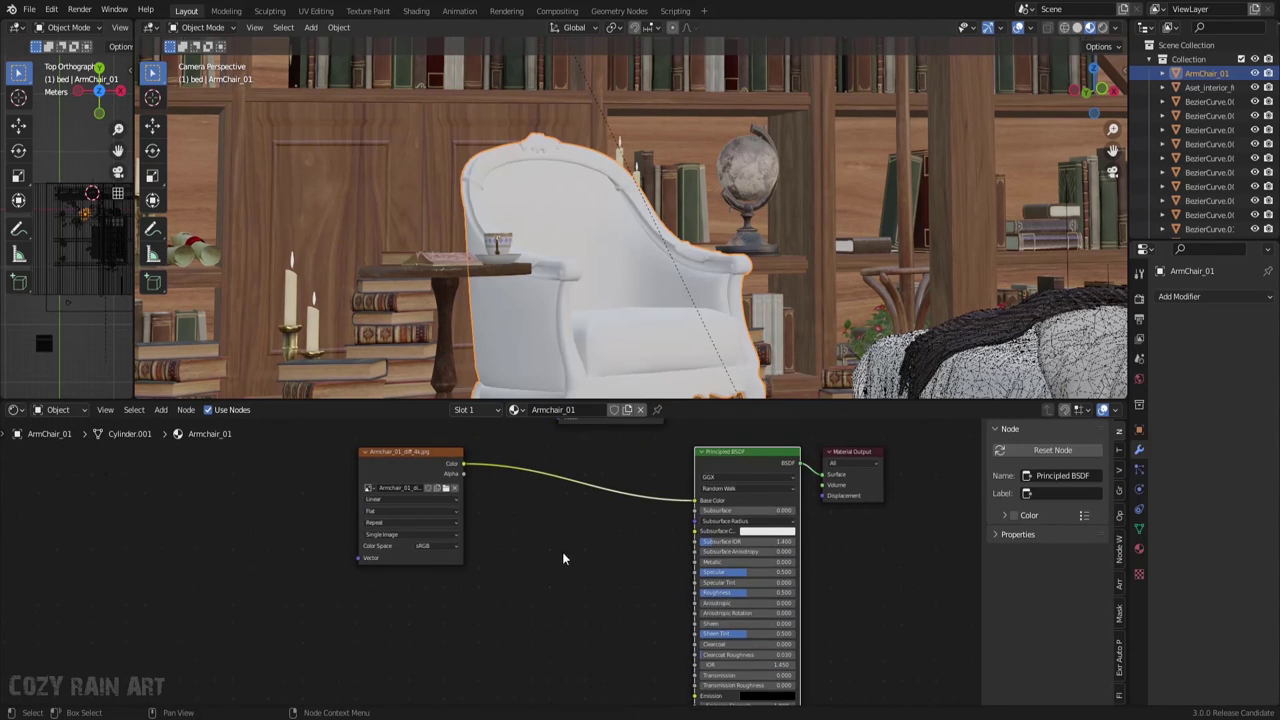
pyautogui.click(417, 454)
pyautogui.hotkey('shift', 'd')
pyautogui.click(467, 561)
pyautogui.moveTo(408, 554)
pyautogui.mouseDown()
pyautogui.moveTo(646, 552)
pyautogui.moveTo(679, 530)
pyautogui.mouseUp()
pyautogui.click(380, 637)
pyautogui.press('Return')
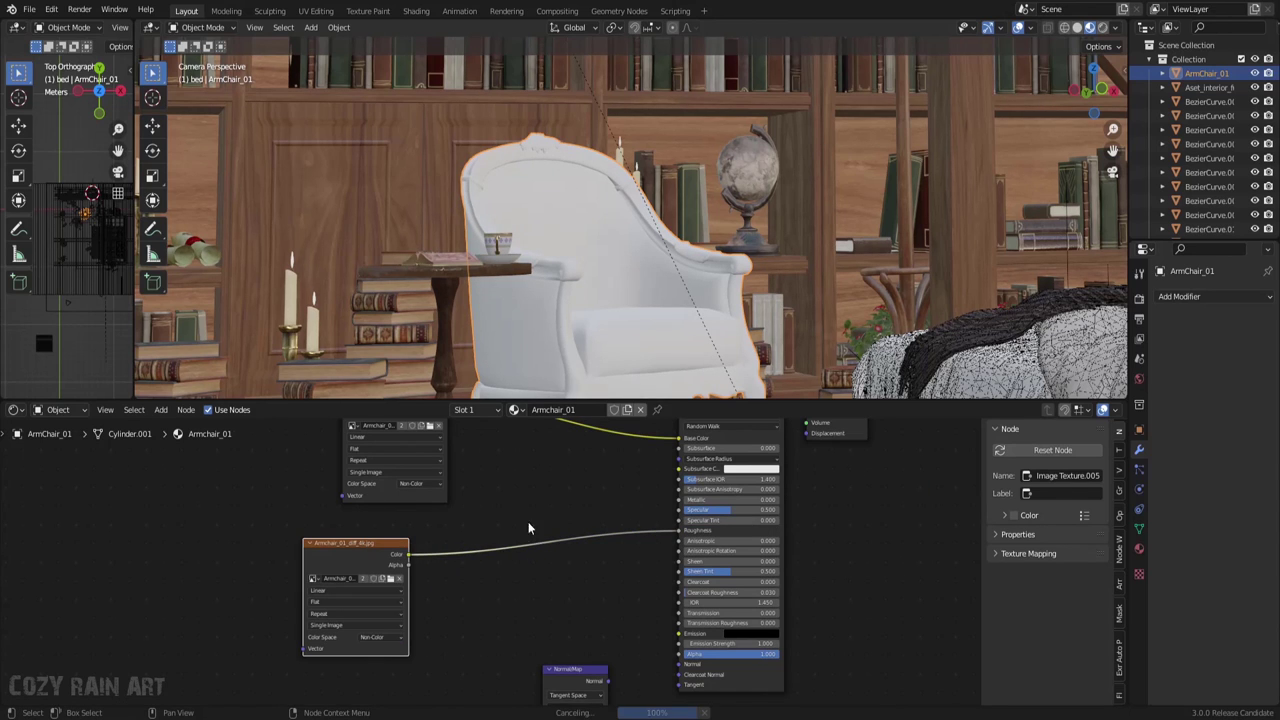
# Insert a ColorRamp on the roughness link, raise its dark stop for contrast, and save
pyautogui.hotkey('shift', 'a')
pyautogui.write('coo')
pyautogui.press('Return')
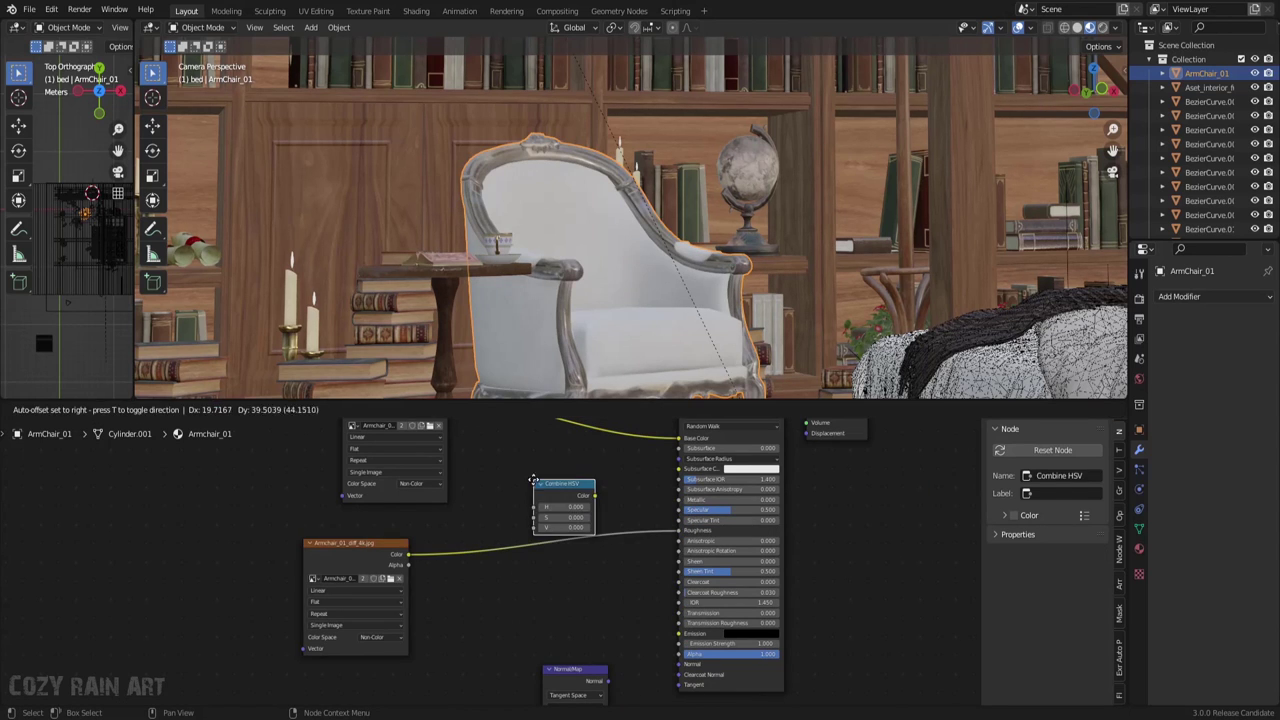
pyautogui.press('x')
pyautogui.hotkey('shift', 'a')
pyautogui.write('colo')
pyautogui.press('Return')
pyautogui.click(558, 601)
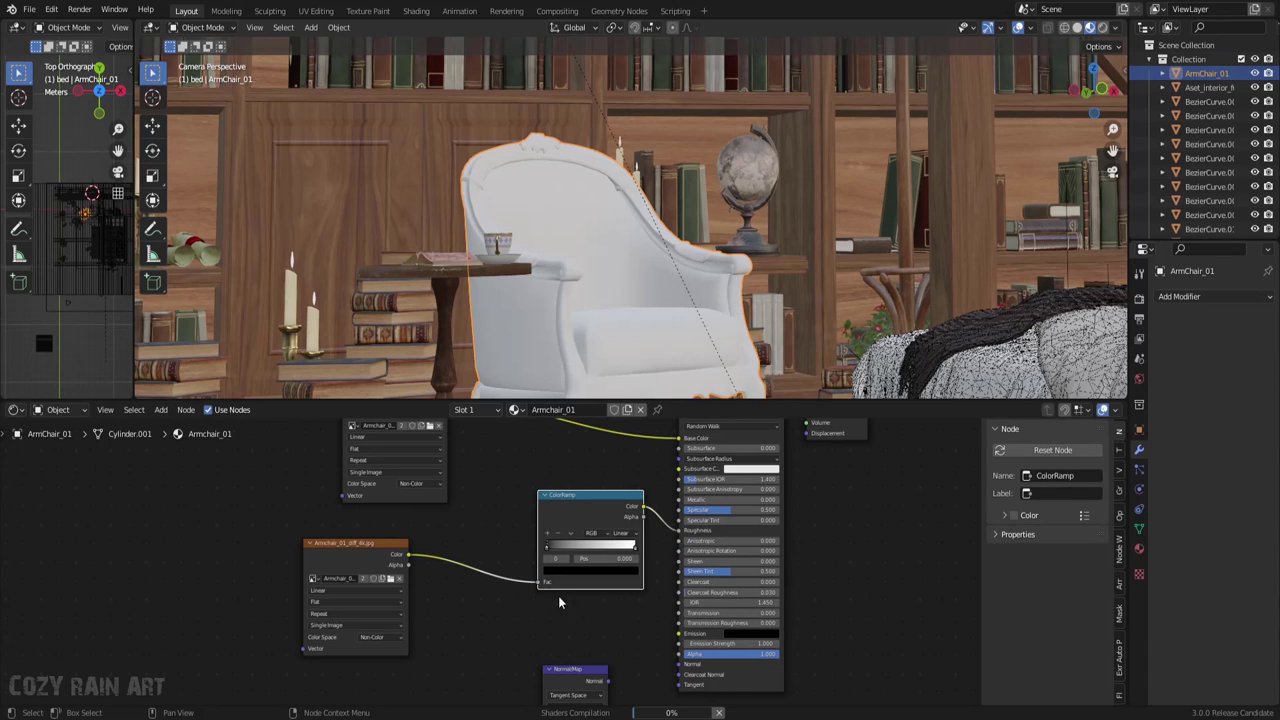
pyautogui.moveTo(547, 546)
pyautogui.mouseDown()
pyautogui.moveTo(637, 548)
pyautogui.moveTo(586, 550)
pyautogui.moveTo(615, 551)
pyautogui.mouseUp()
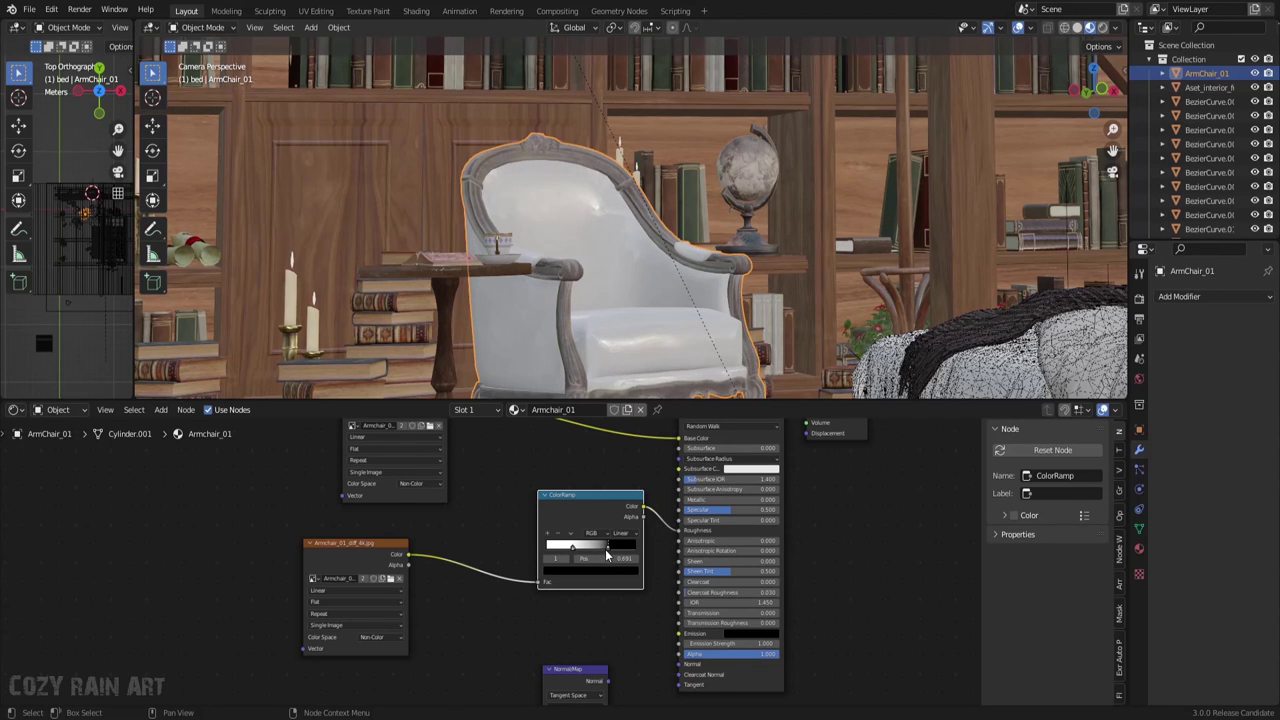
pyautogui.hotkey('ctrl', 's')
# Add a Hue/Saturation node on the armchair colour link with Value lowered to 0.200
pyautogui.moveTo(561, 552); pyautogui.dragTo(492, 514, button='middle')
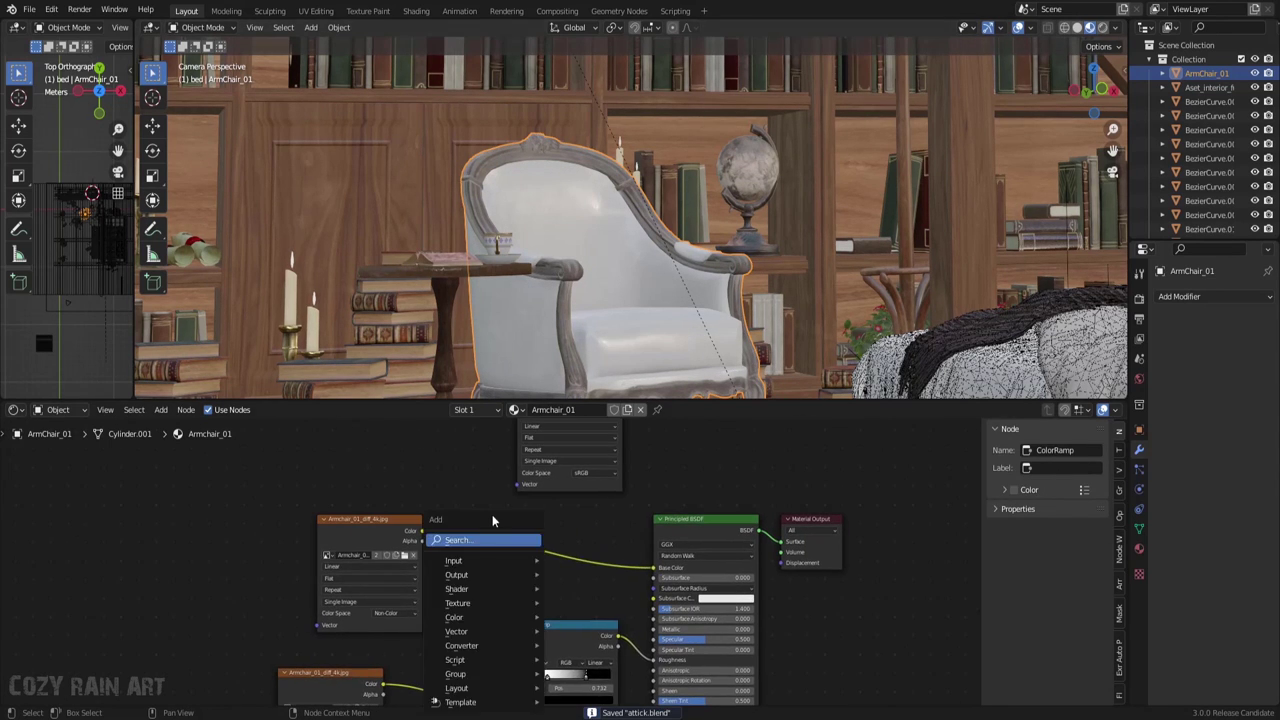
pyautogui.hotkey('shift', 'a')
pyautogui.write('hu')
pyautogui.press('Return')
pyautogui.click(517, 558)
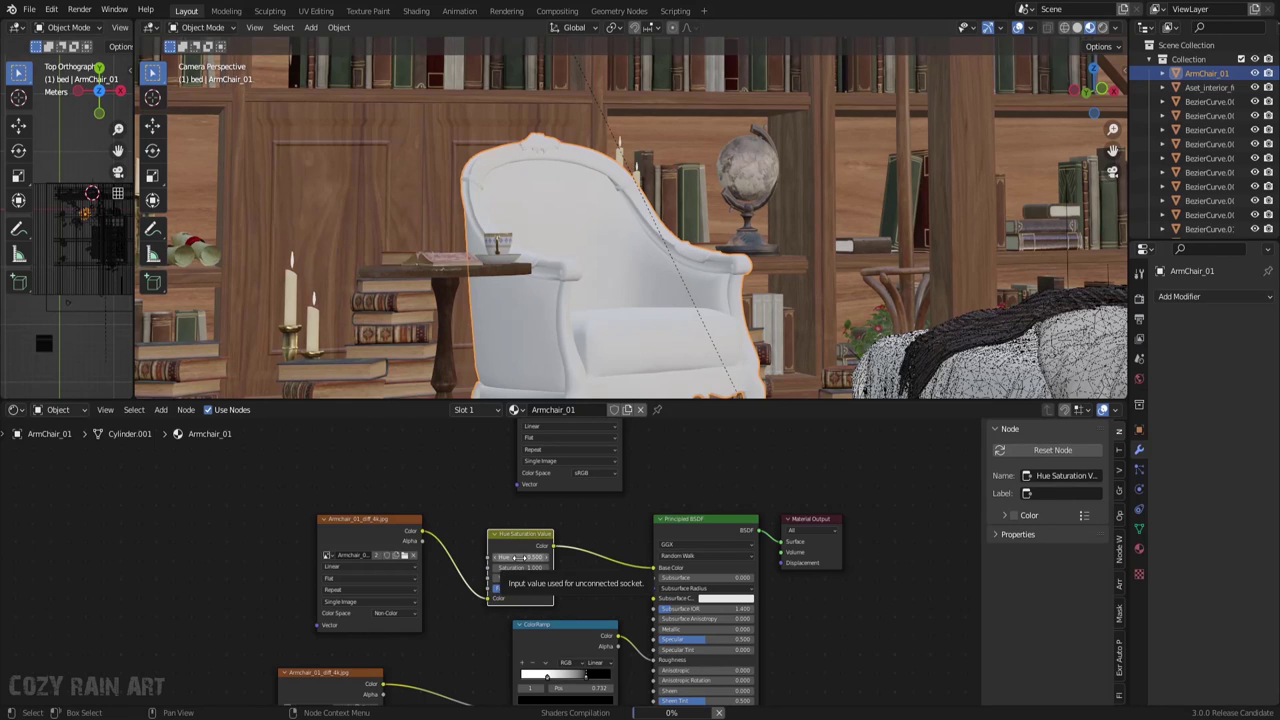
pyautogui.moveTo(540, 577); pyautogui.dragTo(510, 578)
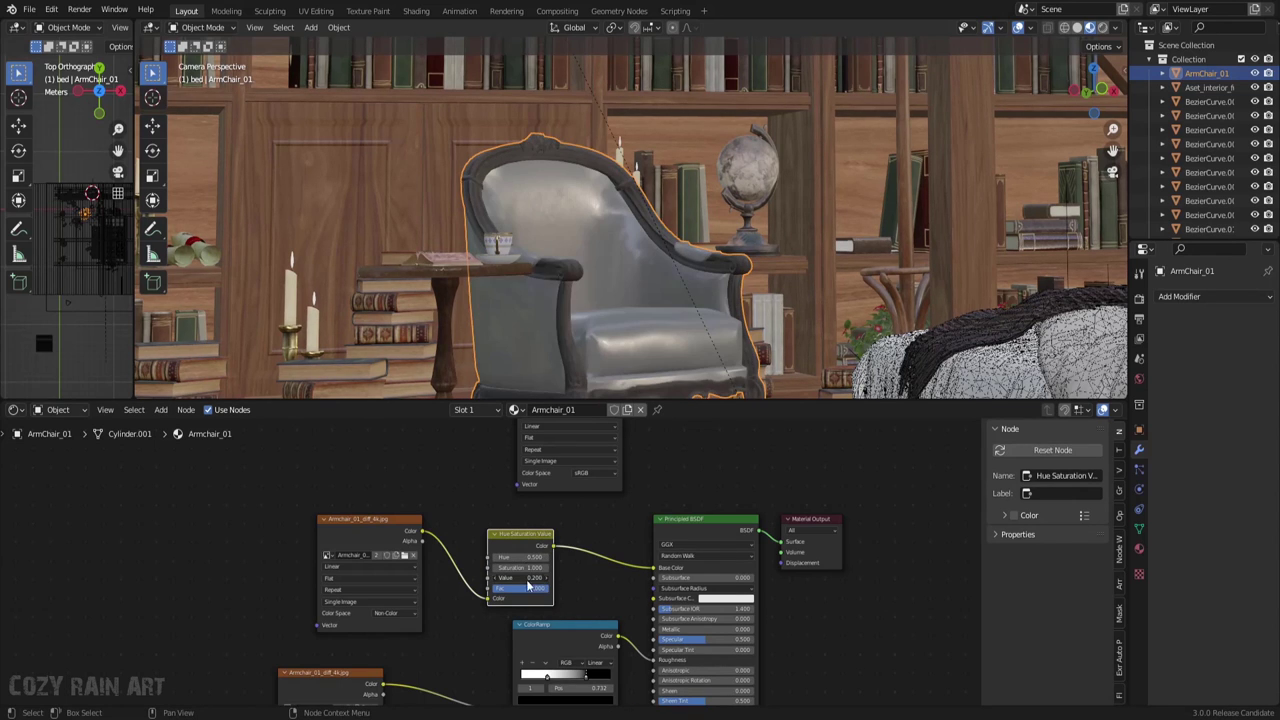
# Tint the armchair with a subtle red-orange Mix node, save, and select the globe
pyautogui.hotkey('shift', 'a')
pyautogui.write('mix')
pyautogui.press('Return')
pyautogui.click(605, 560)
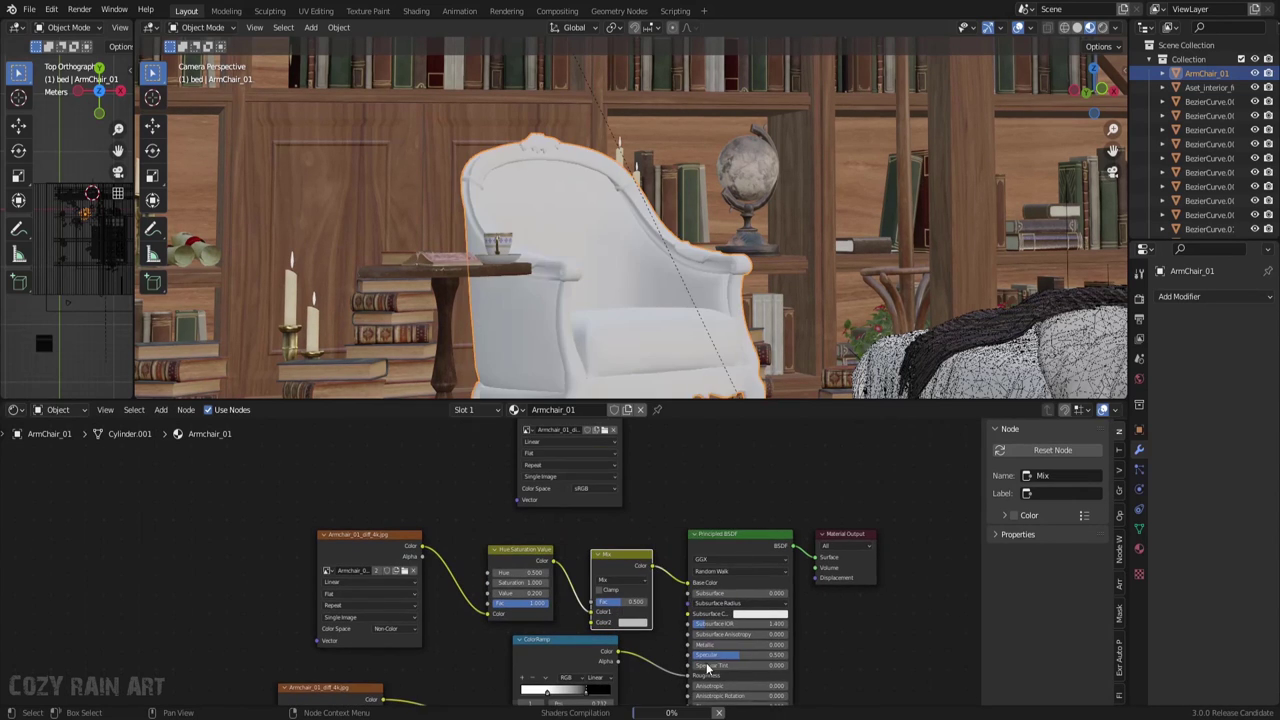
pyautogui.click(632, 624)
pyautogui.click(650, 551)
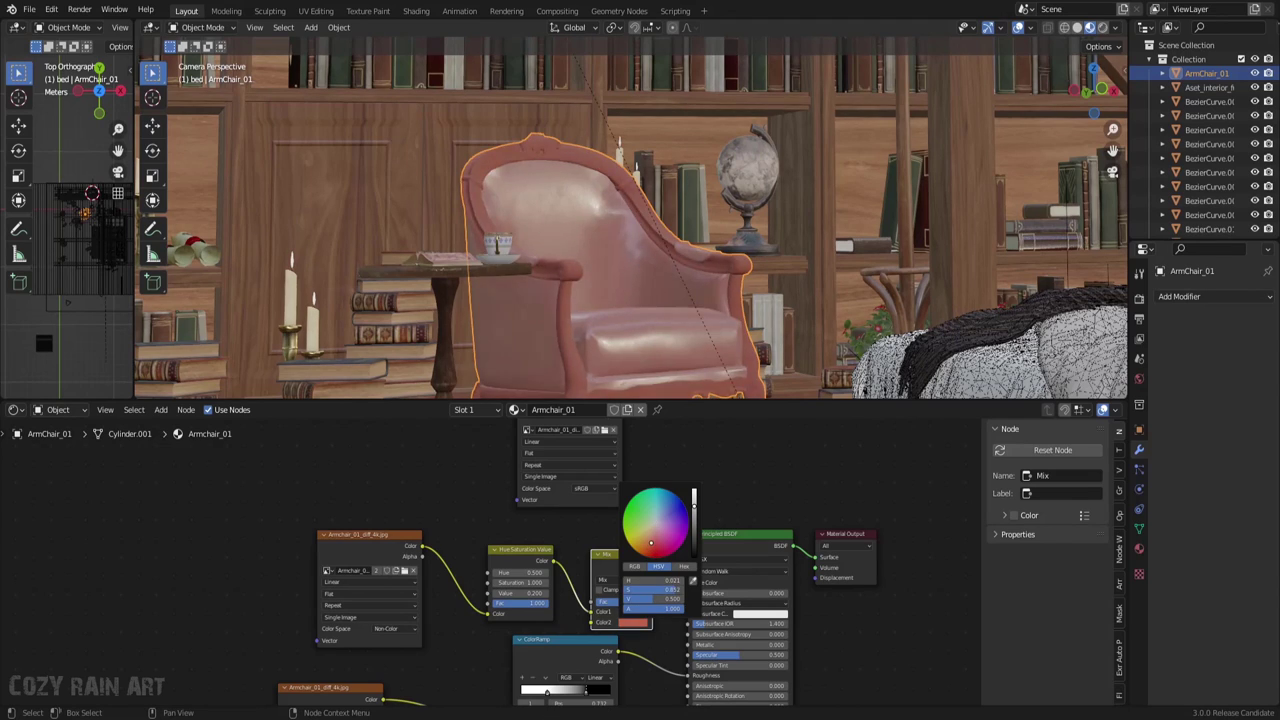
pyautogui.moveTo(650, 543)
pyautogui.mouseDown()
pyautogui.moveTo(655, 560)
pyautogui.moveTo(580, 568)
pyautogui.mouseUp()
pyautogui.scroll(-2, 636, 279)
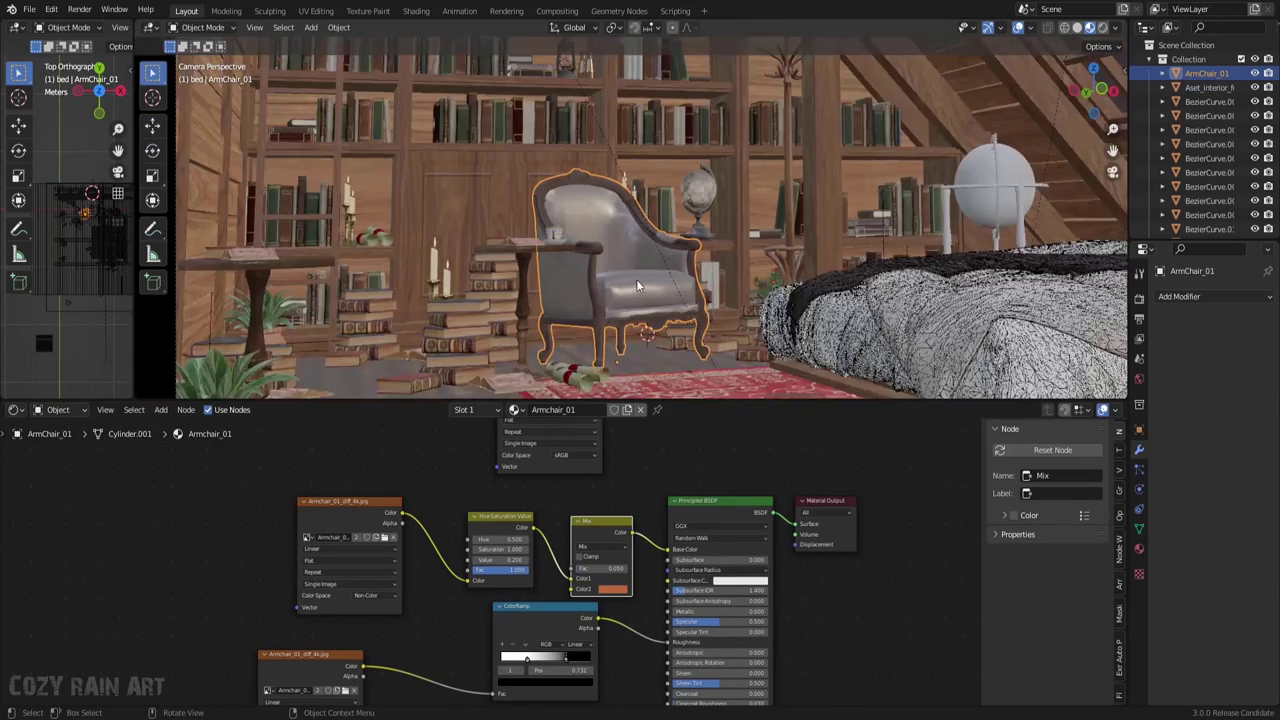
pyautogui.hotkey('ctrl', 's')
pyautogui.click(730, 348)
pyautogui.scroll(3, 650, 245)
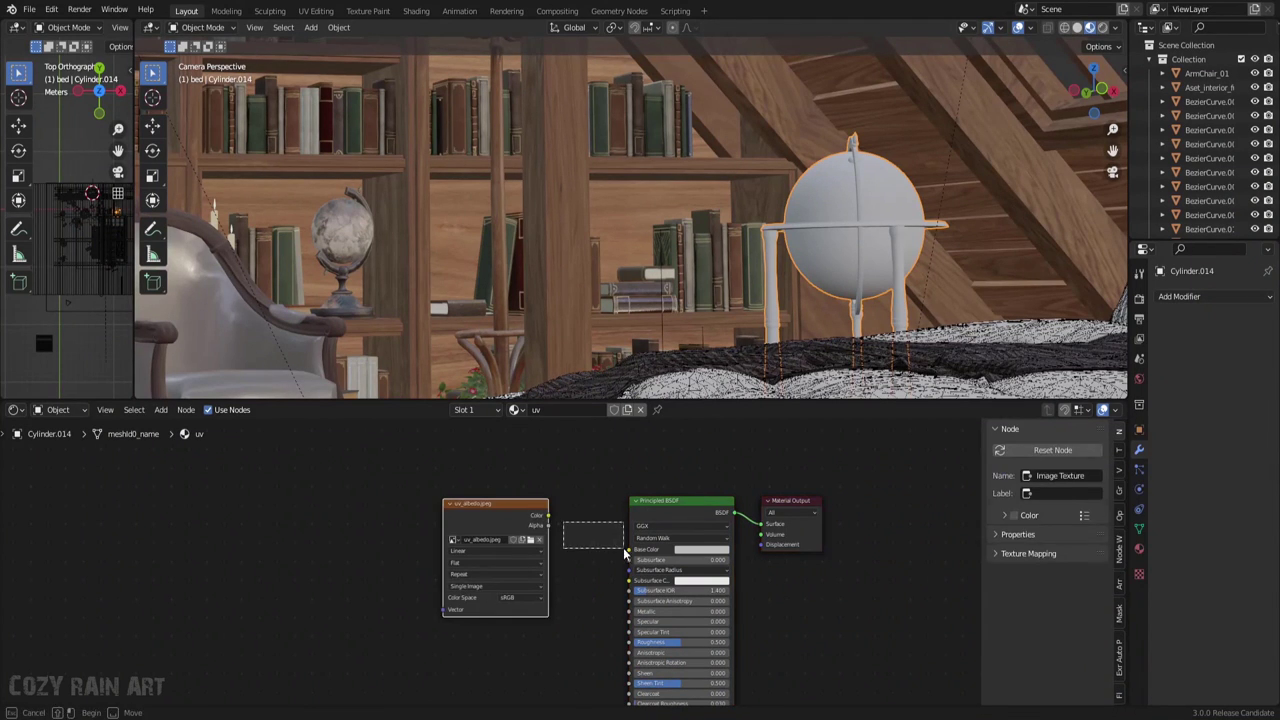
# Connect the globe's uv_albedo texture to Base Color and uv_metallic to Metallic
pyautogui.moveTo(549, 515); pyautogui.dragTo(630, 549)
pyautogui.moveTo(600, 600); pyautogui.dragTo(644, 540, button='middle')
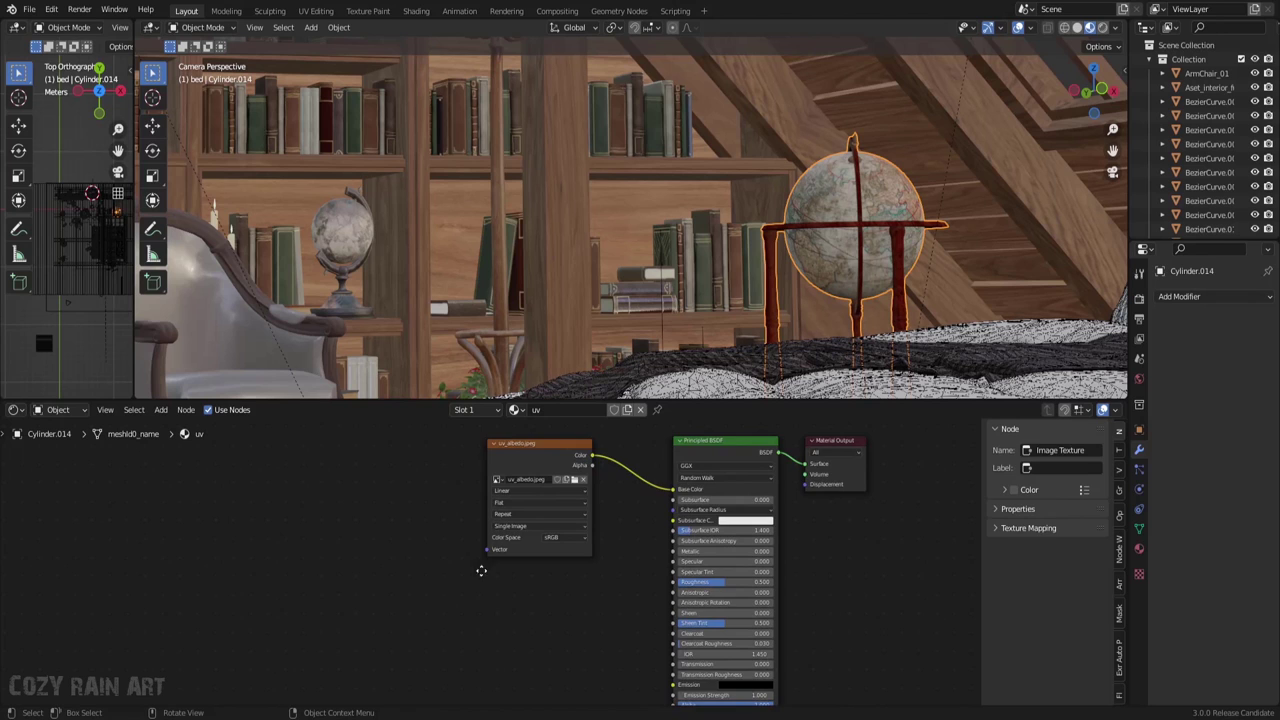
pyautogui.moveTo(650, 535); pyautogui.dragTo(647, 478)
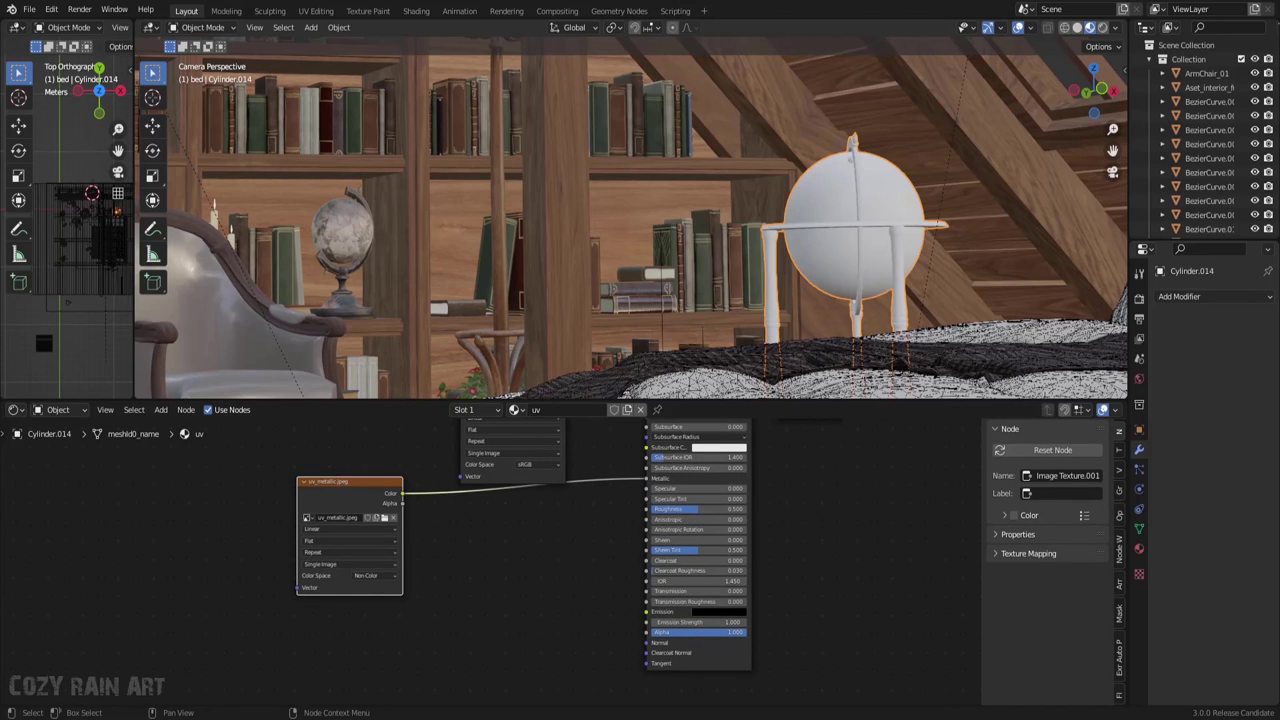
# Route uv_normal through a Normal Map node into the shader's Normal, set to Non-Color
pyautogui.hotkey('shift', 'a')
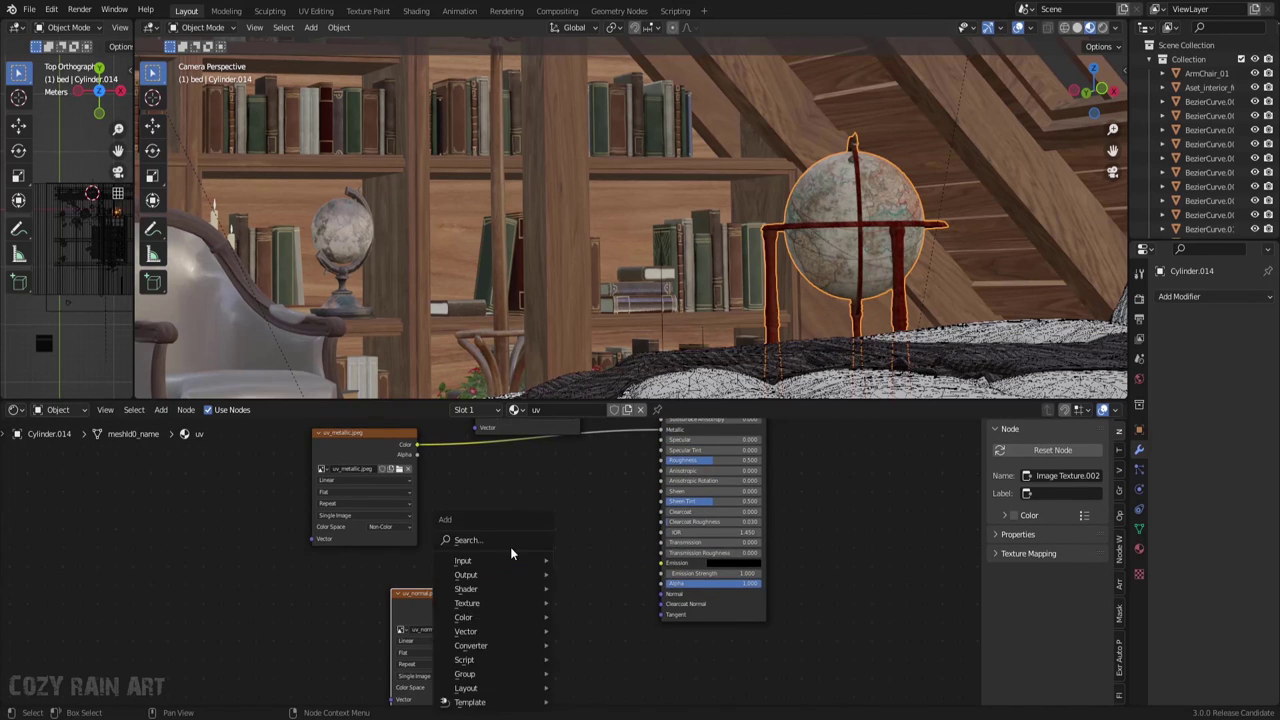
pyautogui.write('normal')
pyautogui.press('Return')
pyautogui.click(523, 544)
pyautogui.moveTo(495, 605); pyautogui.dragTo(518, 612)
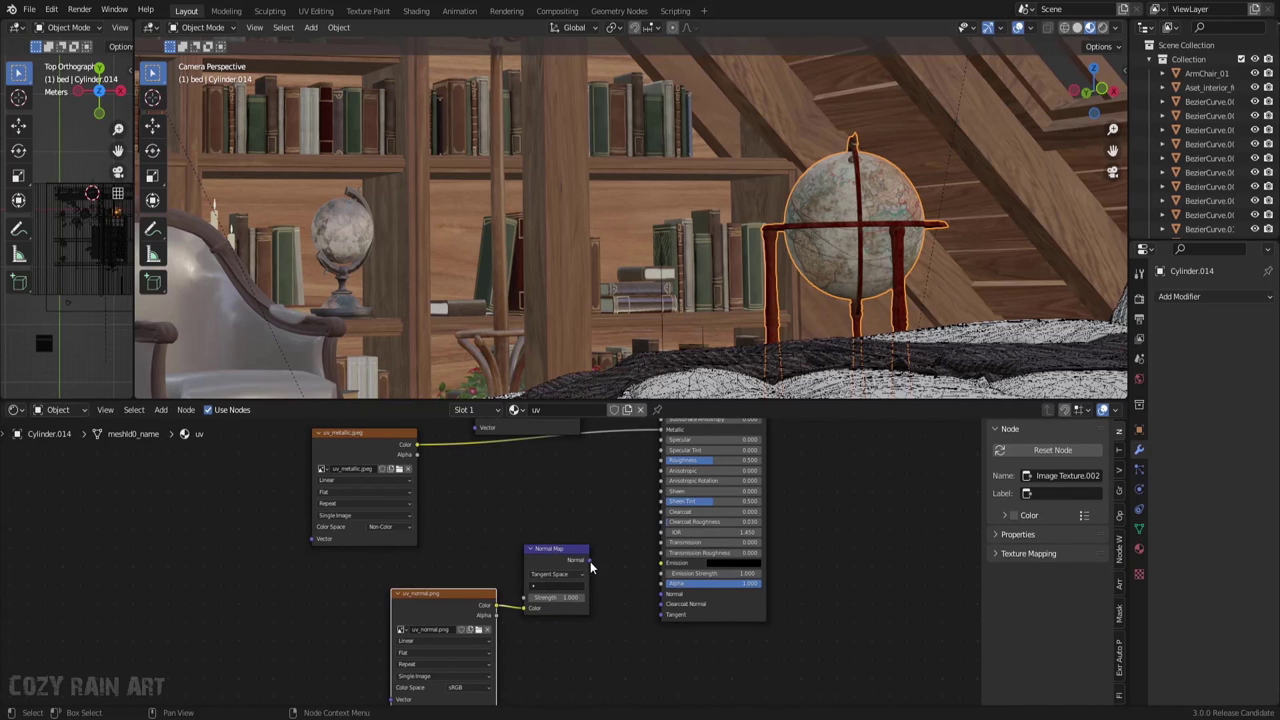
pyautogui.moveTo(590, 560); pyautogui.dragTo(661, 594)
pyautogui.click(474, 687)
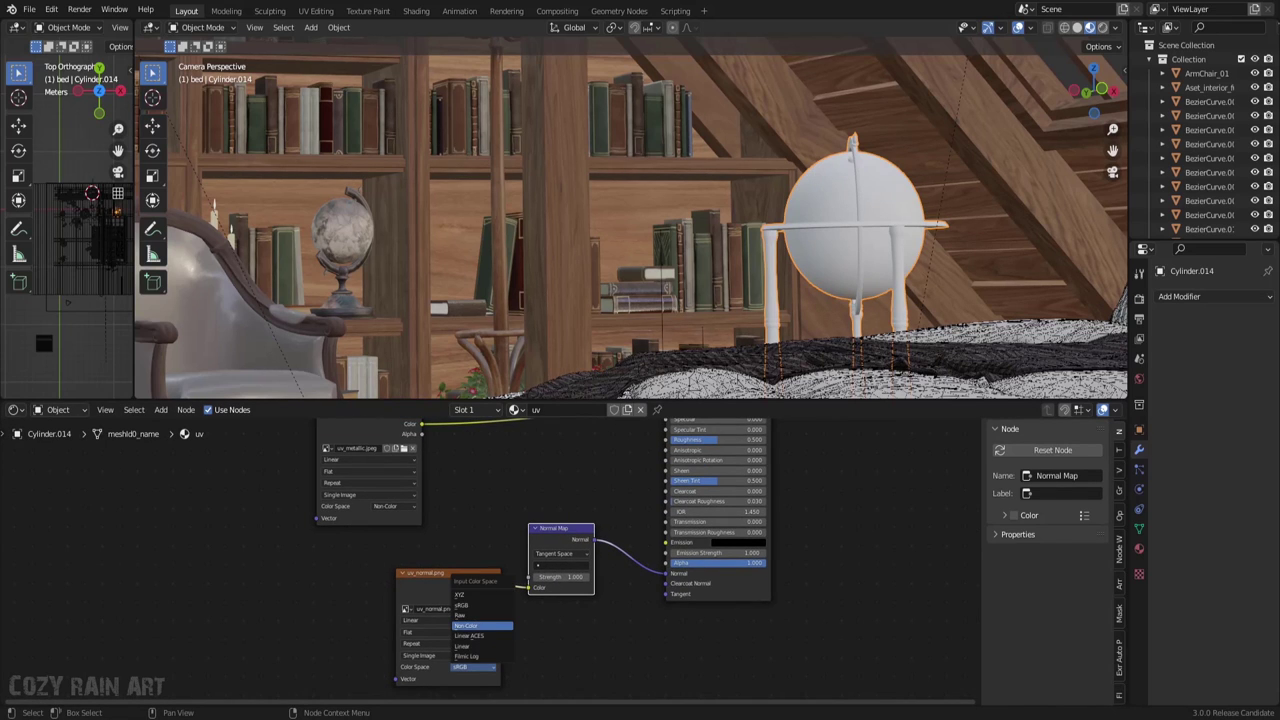
pyautogui.click(482, 625)
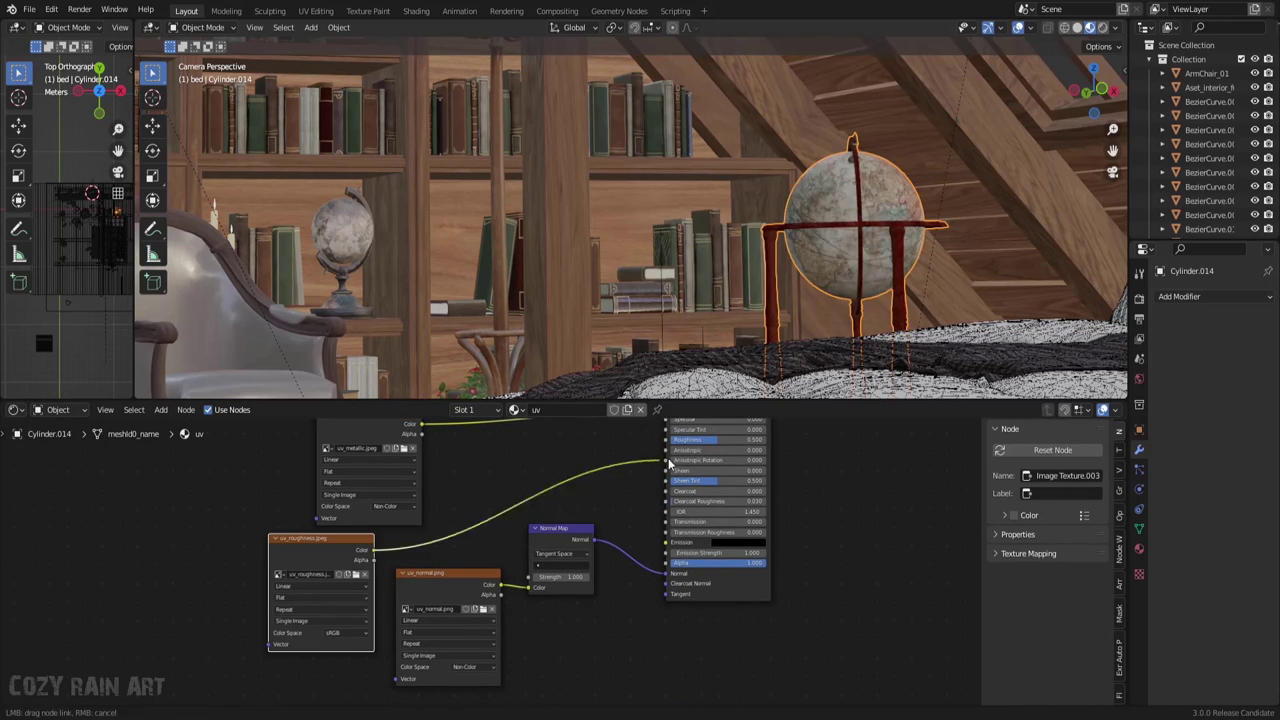
# Feed uv_roughness into Roughness as Non-Color and tidy the node layout
pyautogui.moveTo(374, 551); pyautogui.dragTo(664, 439)
pyautogui.click(345, 672)
pyautogui.click(345, 631)
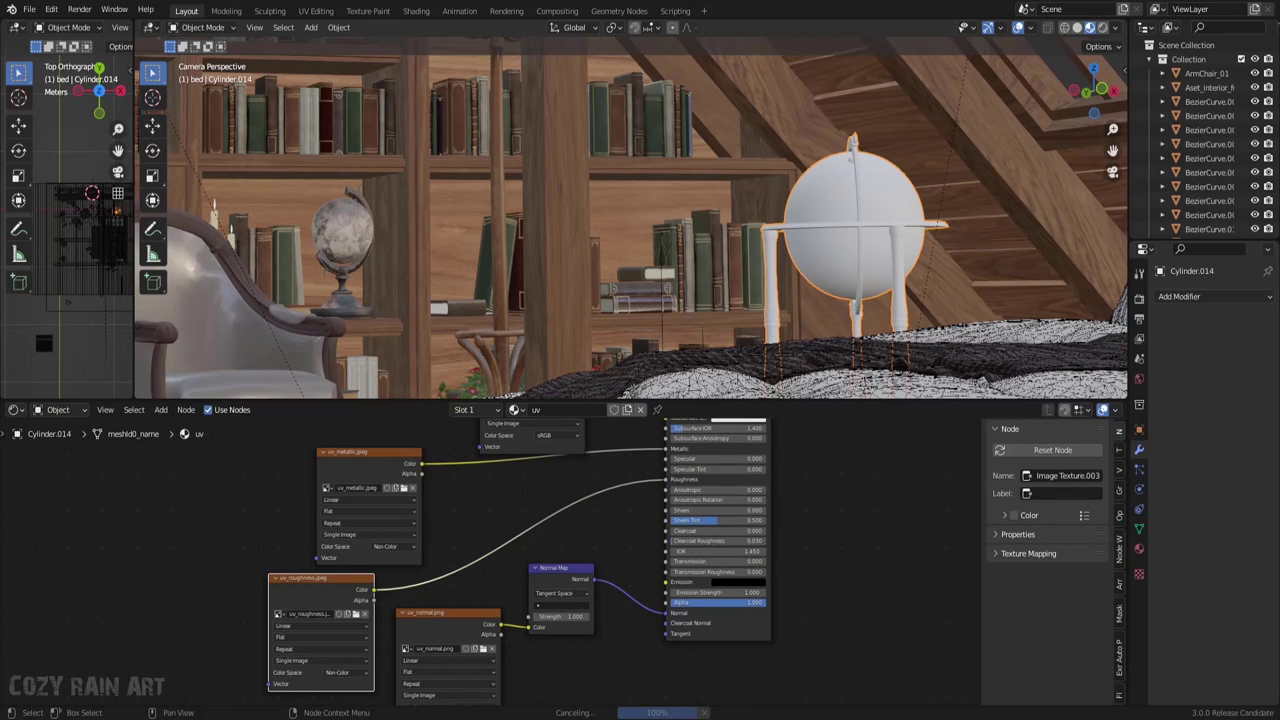
pyautogui.keyDown('ctrl'); pyautogui.moveTo(514, 566); pyautogui.dragTo(778, 318, button='middle'); pyautogui.keyUp('ctrl')
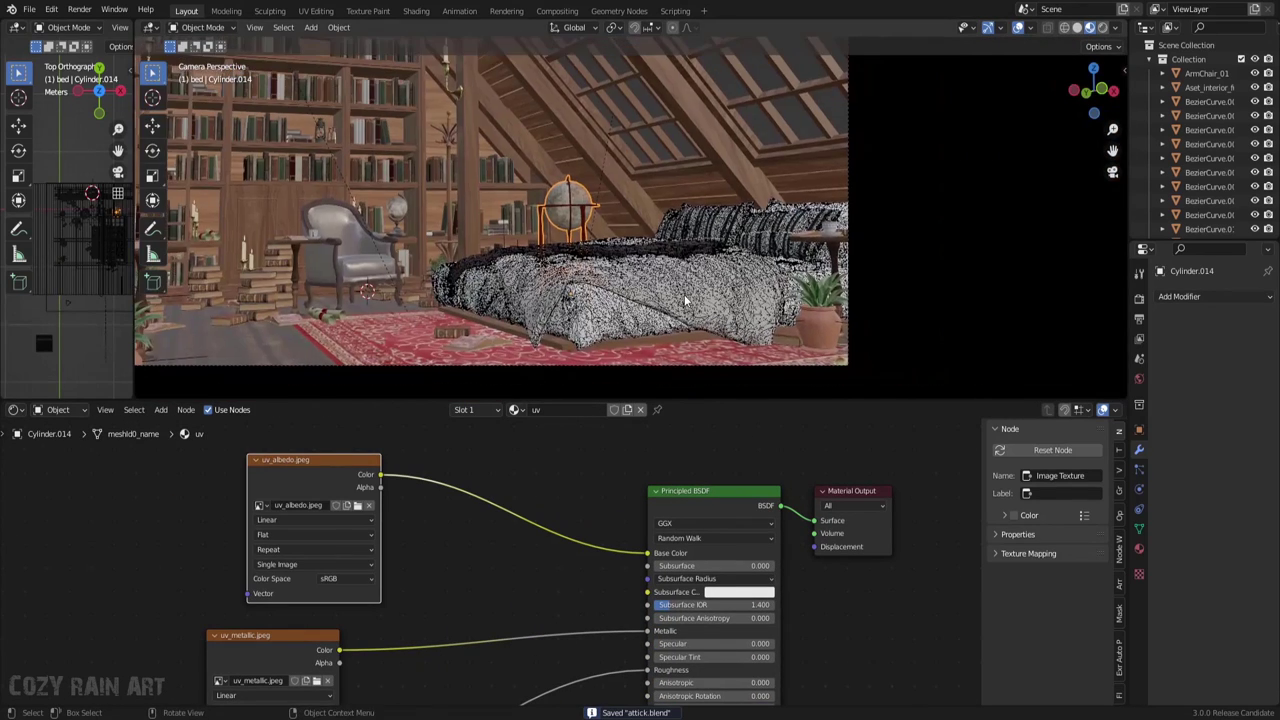
pyautogui.moveTo(521, 503); pyautogui.dragTo(308, 523)
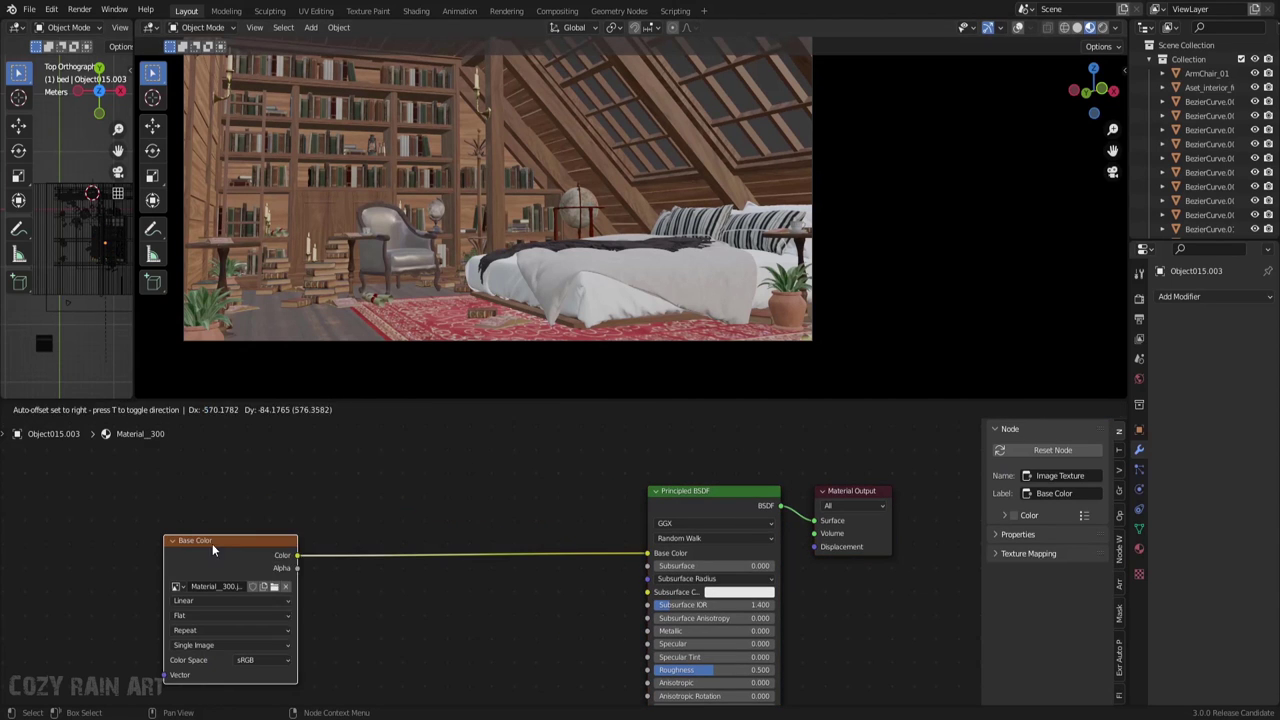
# Add a Mix node on the bedding's base colour link with a strengthened salmon tint
pyautogui.hotkey('shift', 'a')
pyautogui.write('hue')
pyautogui.press('Return')
pyautogui.hotkey('shift', 'a')
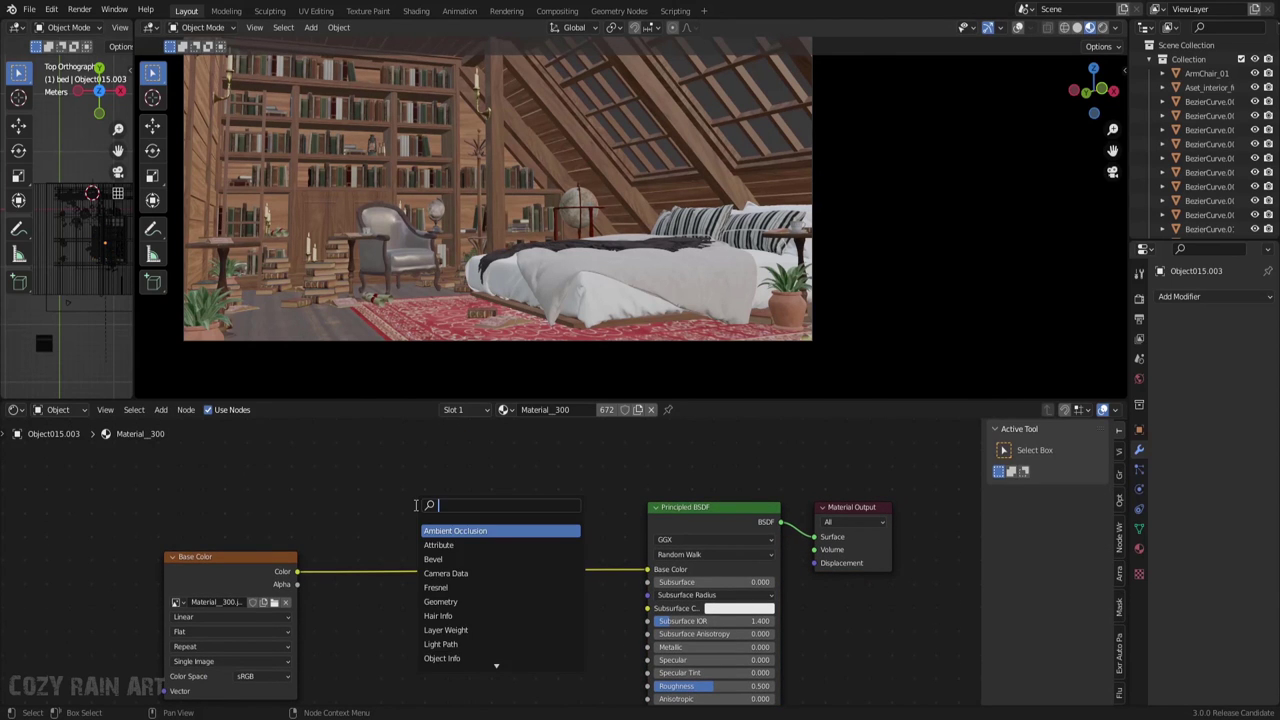
pyautogui.click(500, 532)
pyautogui.click(465, 540)
pyautogui.click(480, 583)
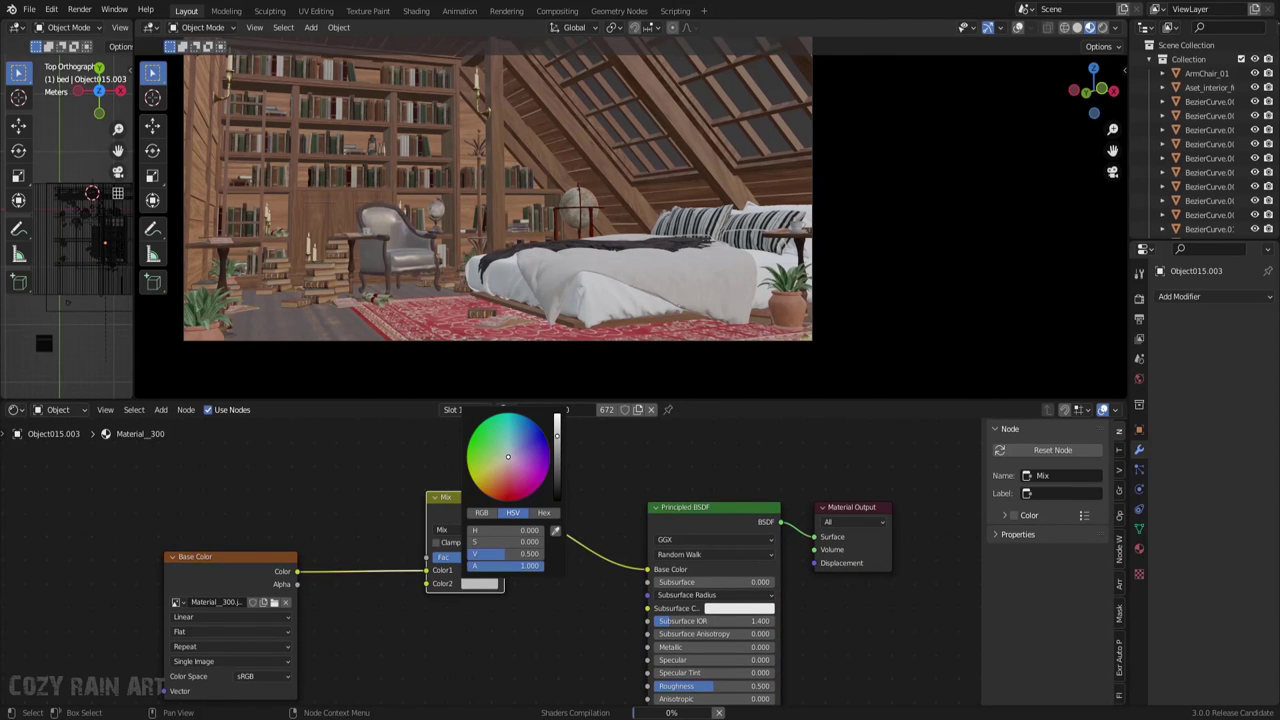
pyautogui.click(502, 474)
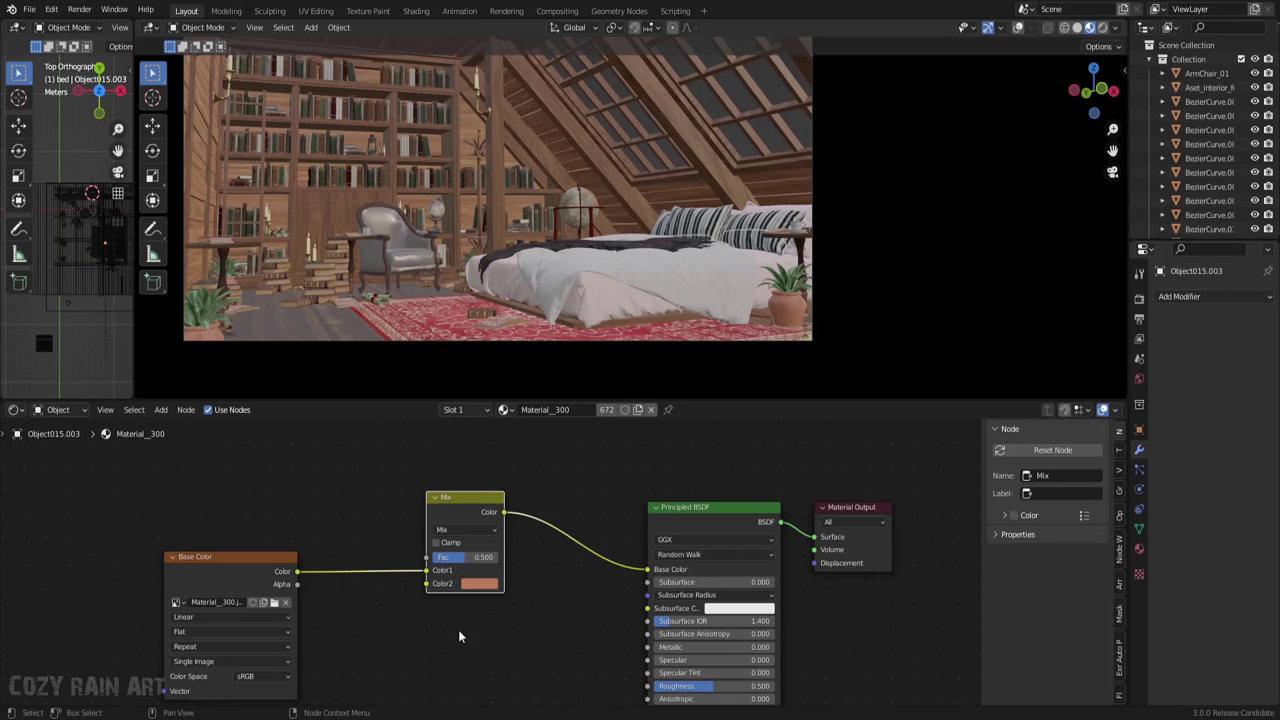
pyautogui.moveTo(468, 557); pyautogui.dragTo(500, 557)
# Select the bed and paste a Mix node onto its texture link, tinted beige
pyautogui.moveTo(554, 597); pyautogui.dragTo(544, 549, button='middle')
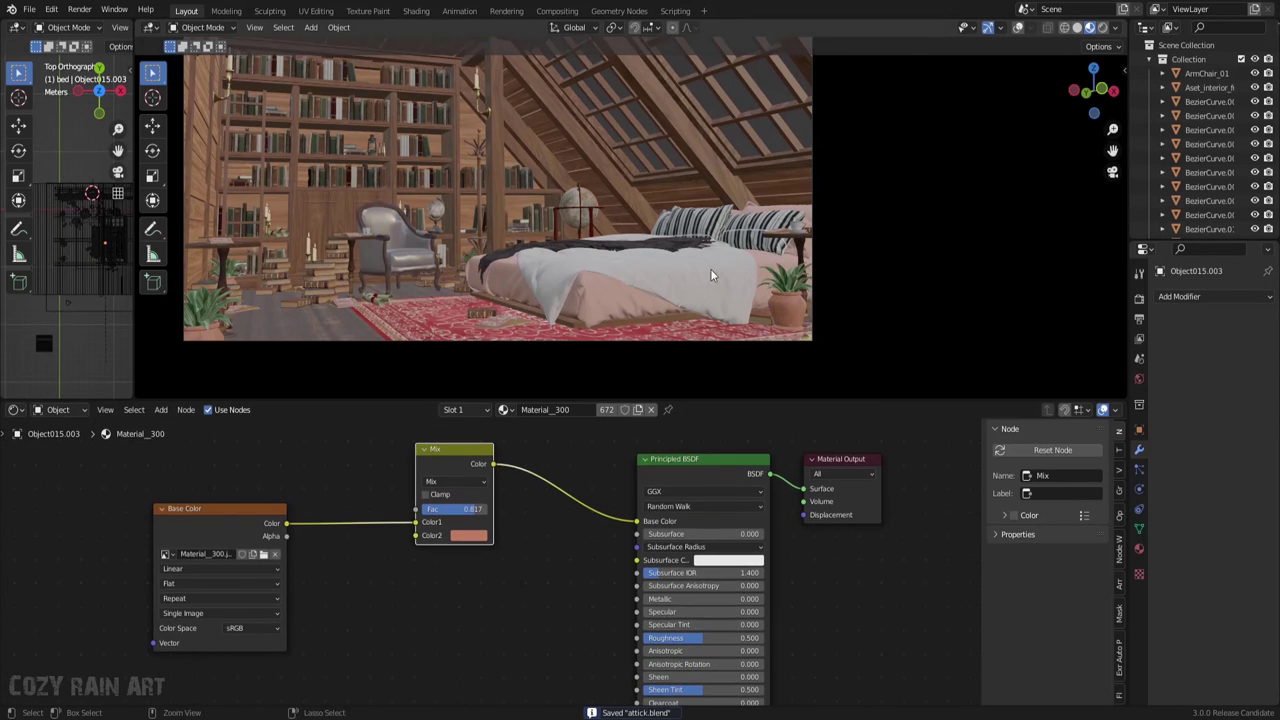
pyautogui.keyDown('ctrl'); pyautogui.moveTo(710, 275); pyautogui.dragTo(562, 318, button='middle'); pyautogui.keyUp('ctrl')
pyautogui.click(559, 336)
pyautogui.hotkey('ctrl', 'z')
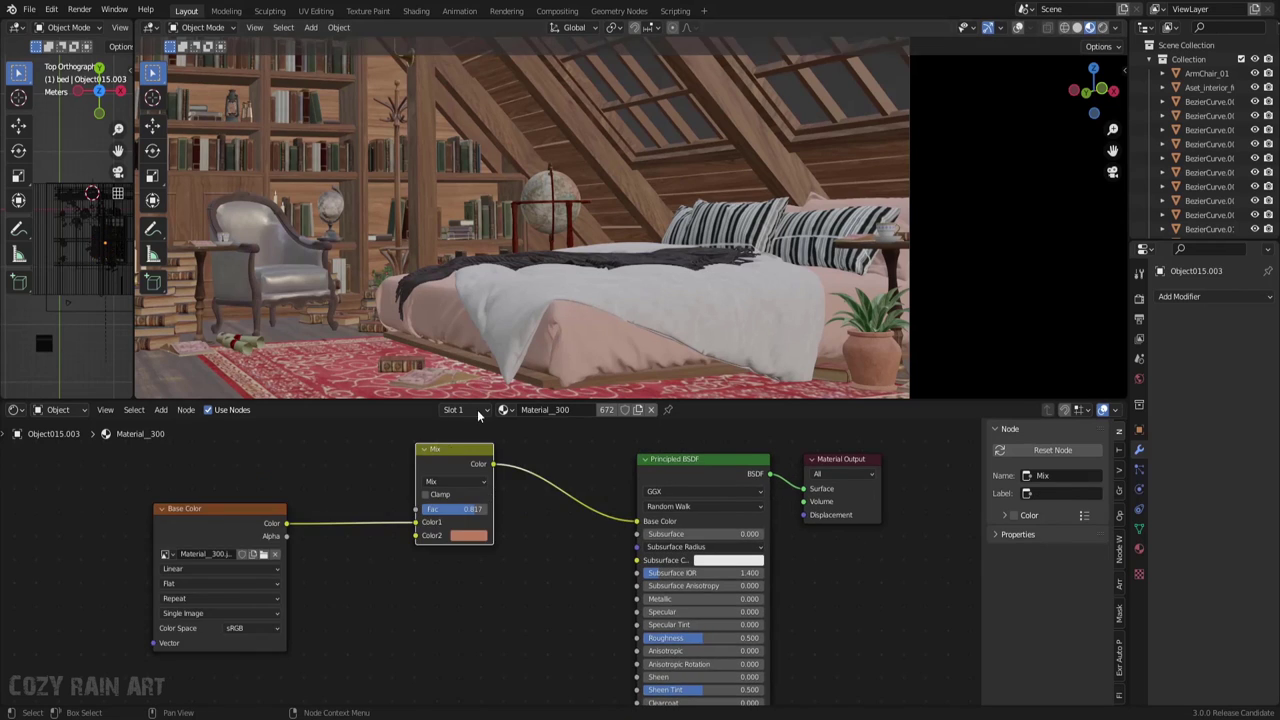
pyautogui.hotkey('ctrl', 'shift', 'z')
pyautogui.hotkey('ctrl', 'v')
pyautogui.click(518, 465)
pyautogui.click(522, 547)
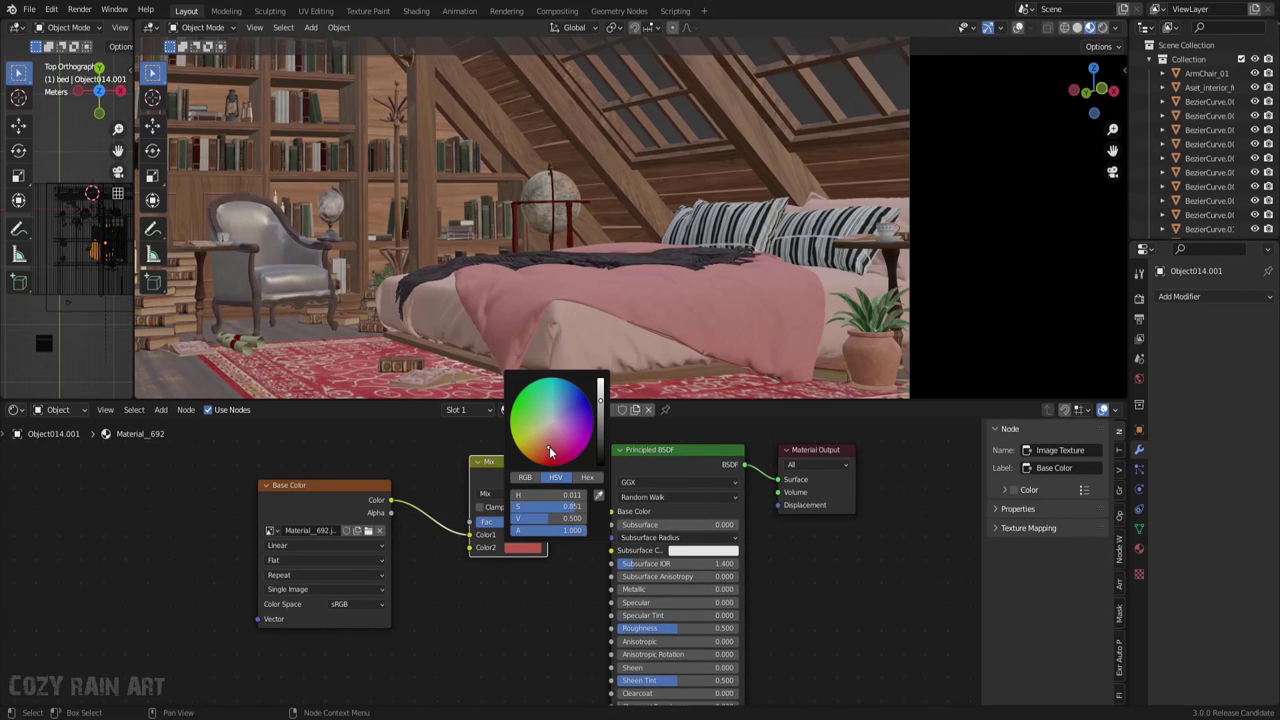
pyautogui.click(548, 437)
# Give the mattress a darker brownish-orange tint and save the file
pyautogui.click(548, 338)
pyautogui.click(470, 535)
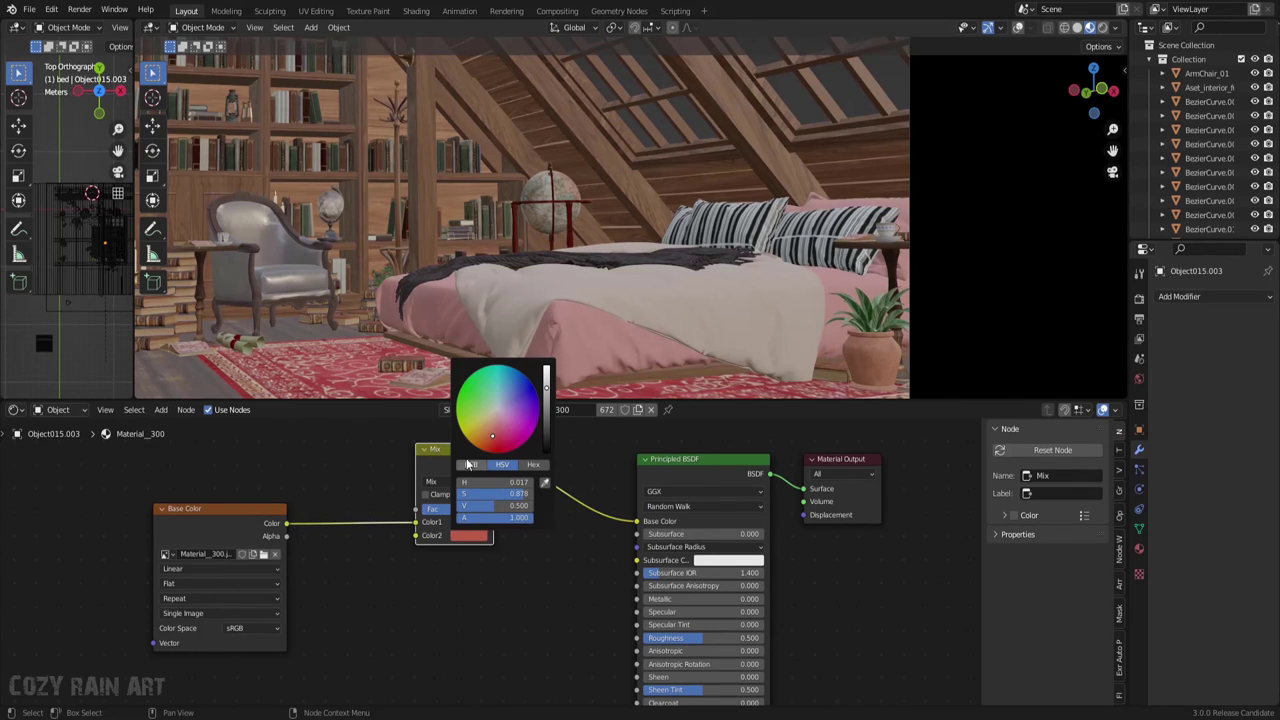
pyautogui.moveTo(492, 438); pyautogui.dragTo(492, 449)
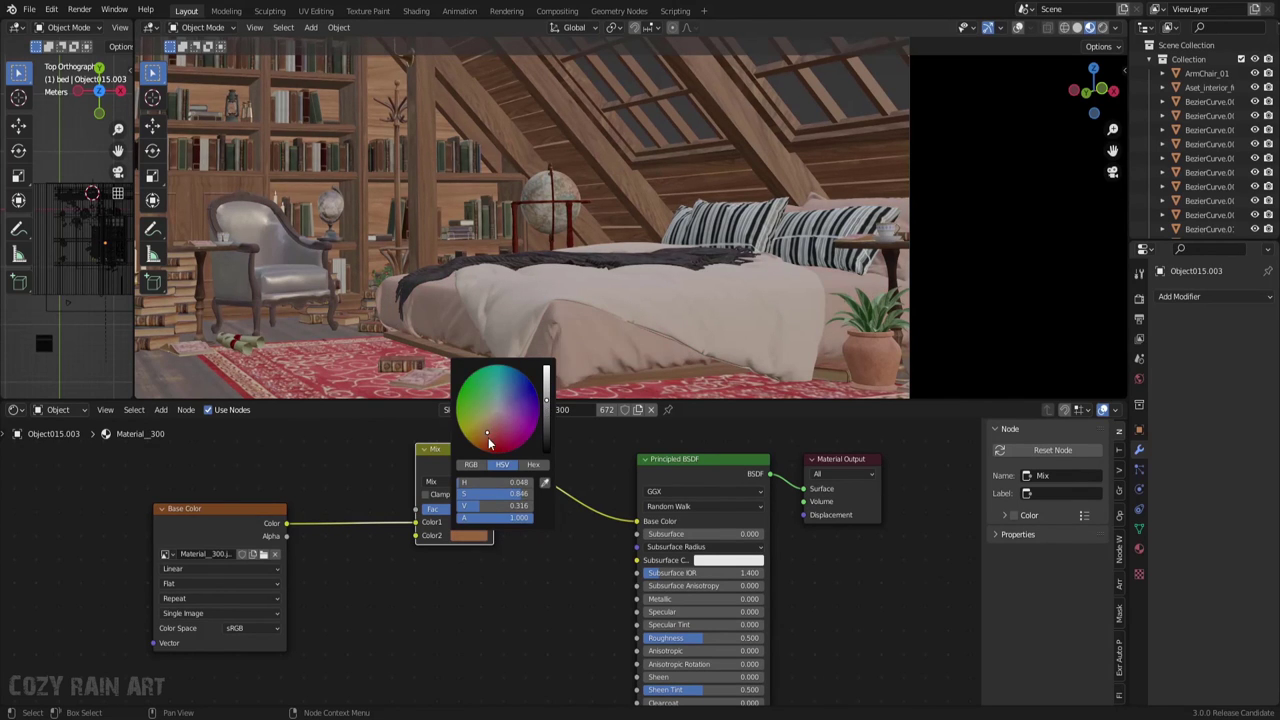
pyautogui.moveTo(546, 412); pyautogui.dragTo(546, 402)
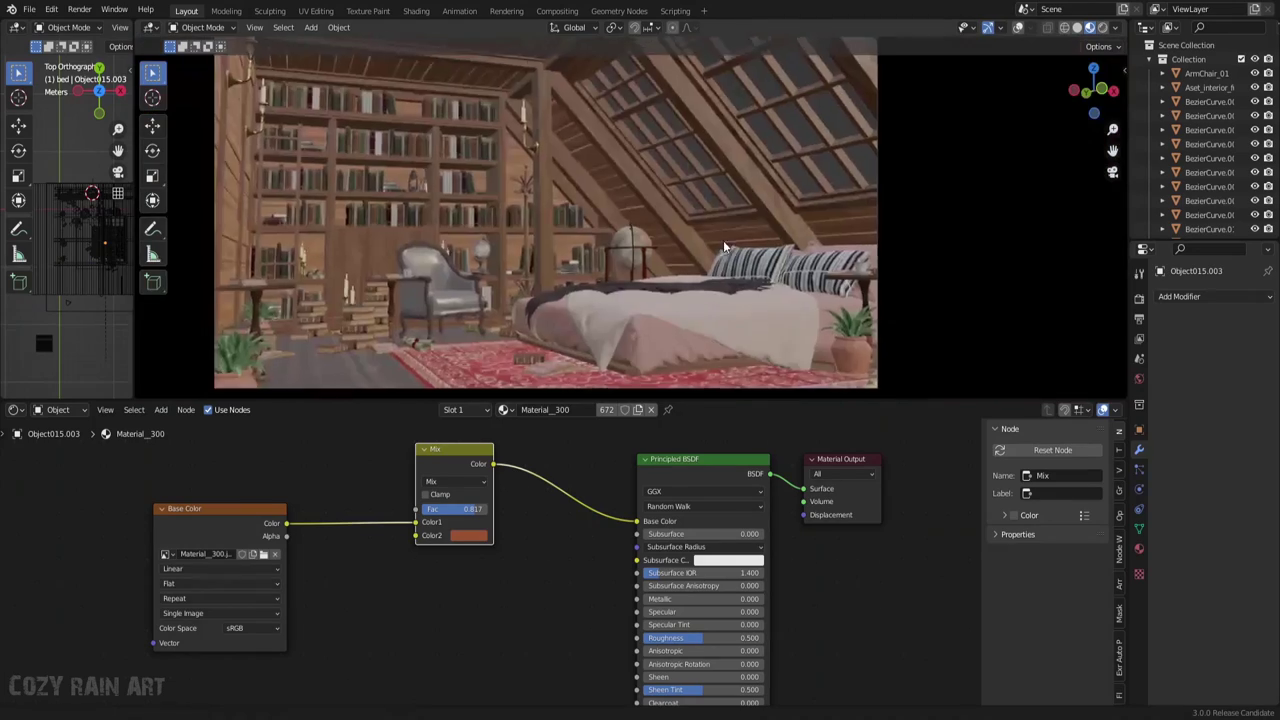
pyautogui.hotkey('ctrl', 's')
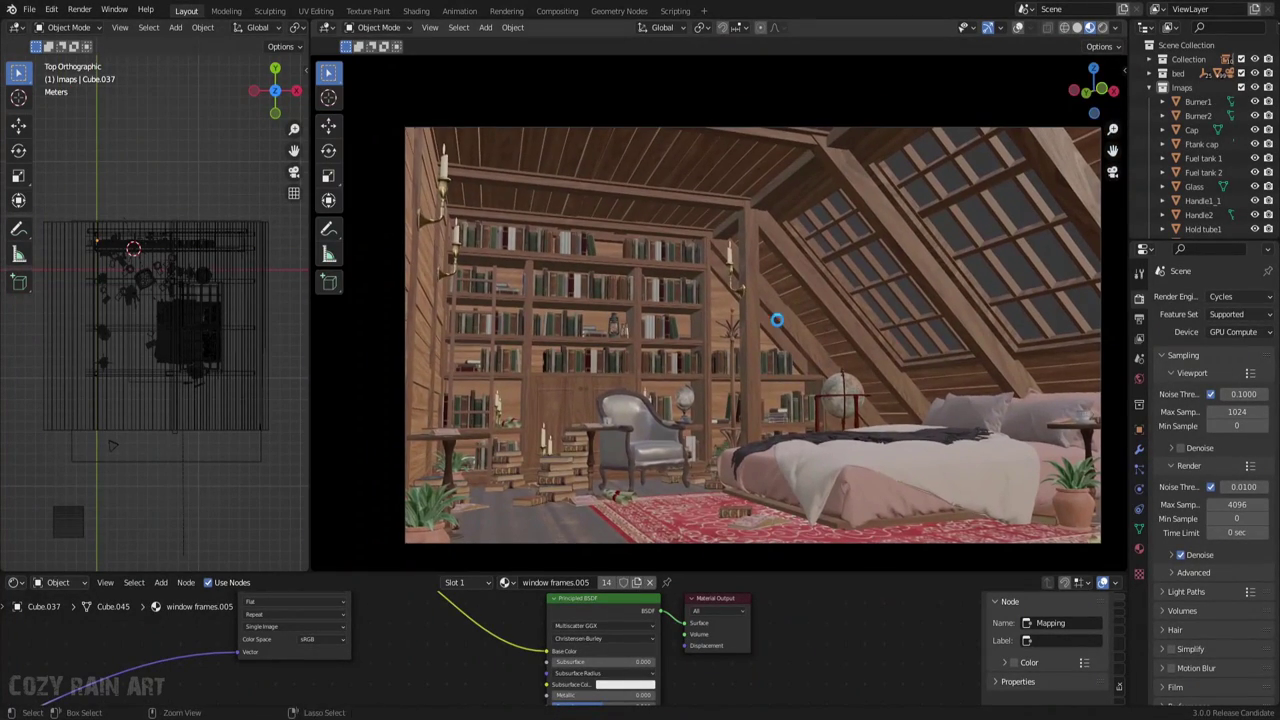
# Add a cube and scale and move it to enclose the whole attic
pyautogui.hotkey('ctrl', 's')
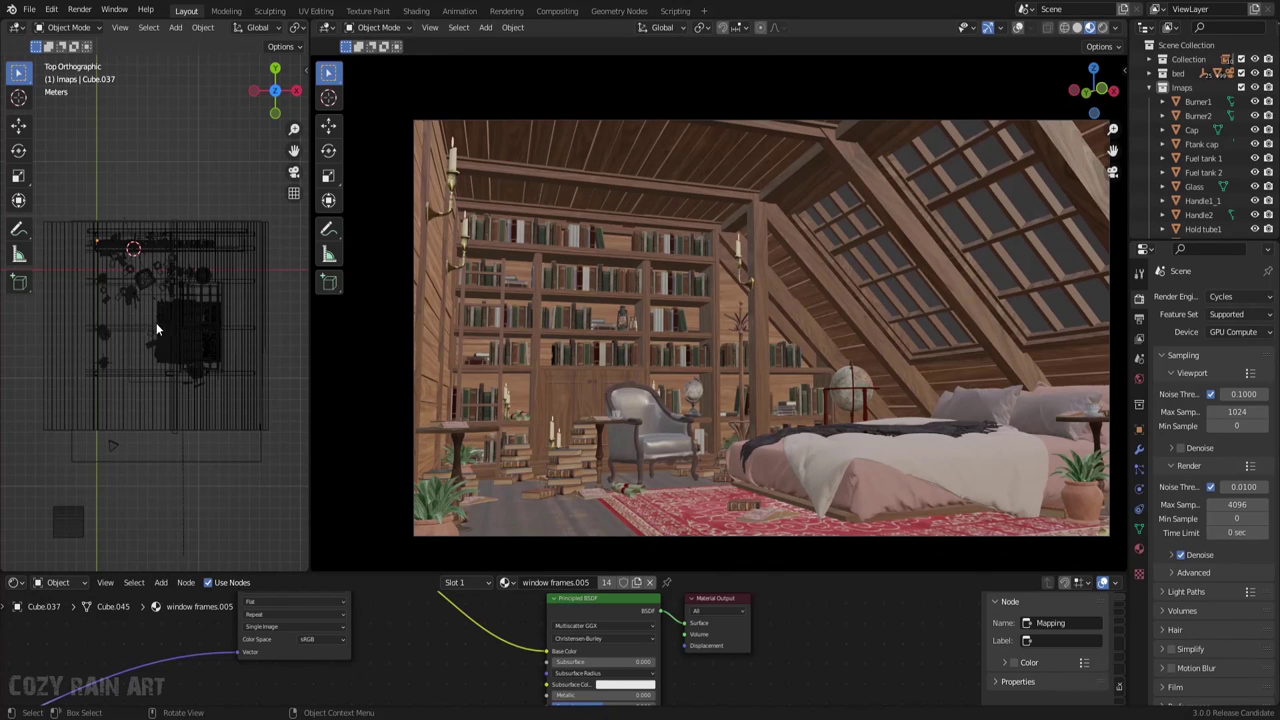
pyautogui.hotkey('shift', 'a')
pyautogui.click(145, 345)
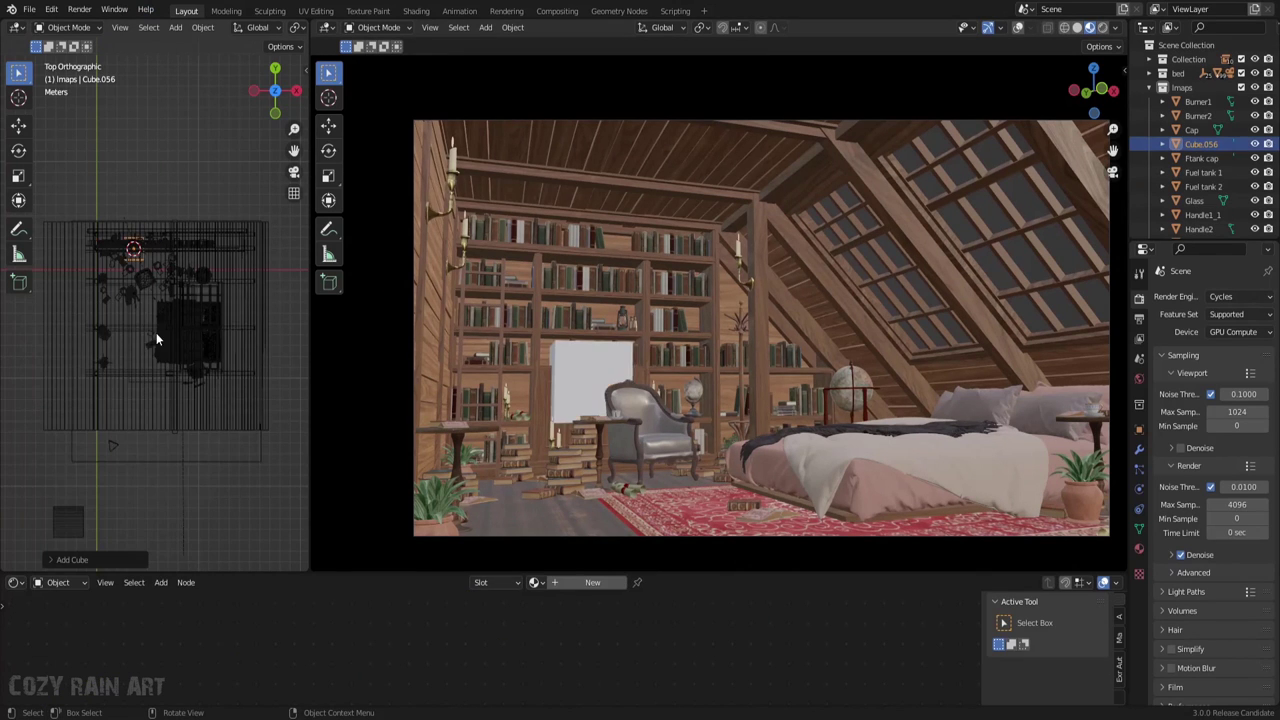
pyautogui.press('s')
pyautogui.click(248, 449)
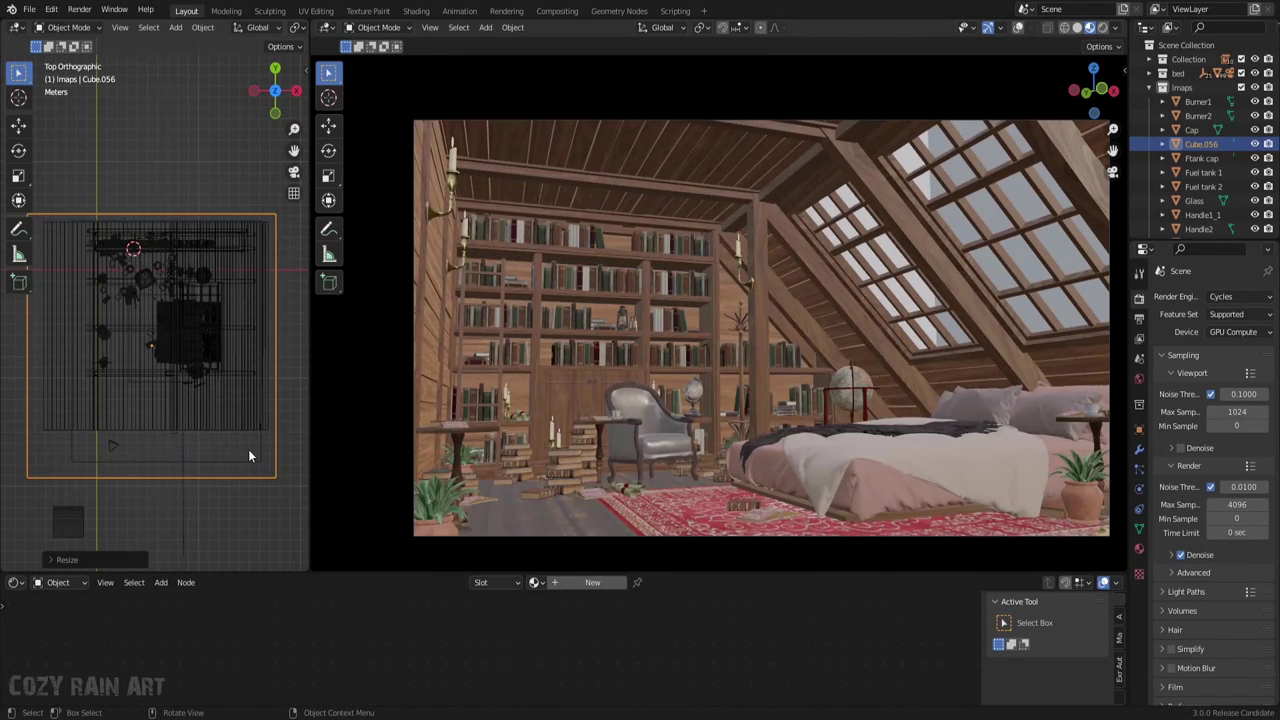
pyautogui.press('g')
pyautogui.click(229, 434)
# In front view, shift the cube's top vertices along X to match the sloping roof
pyautogui.press('Tab')
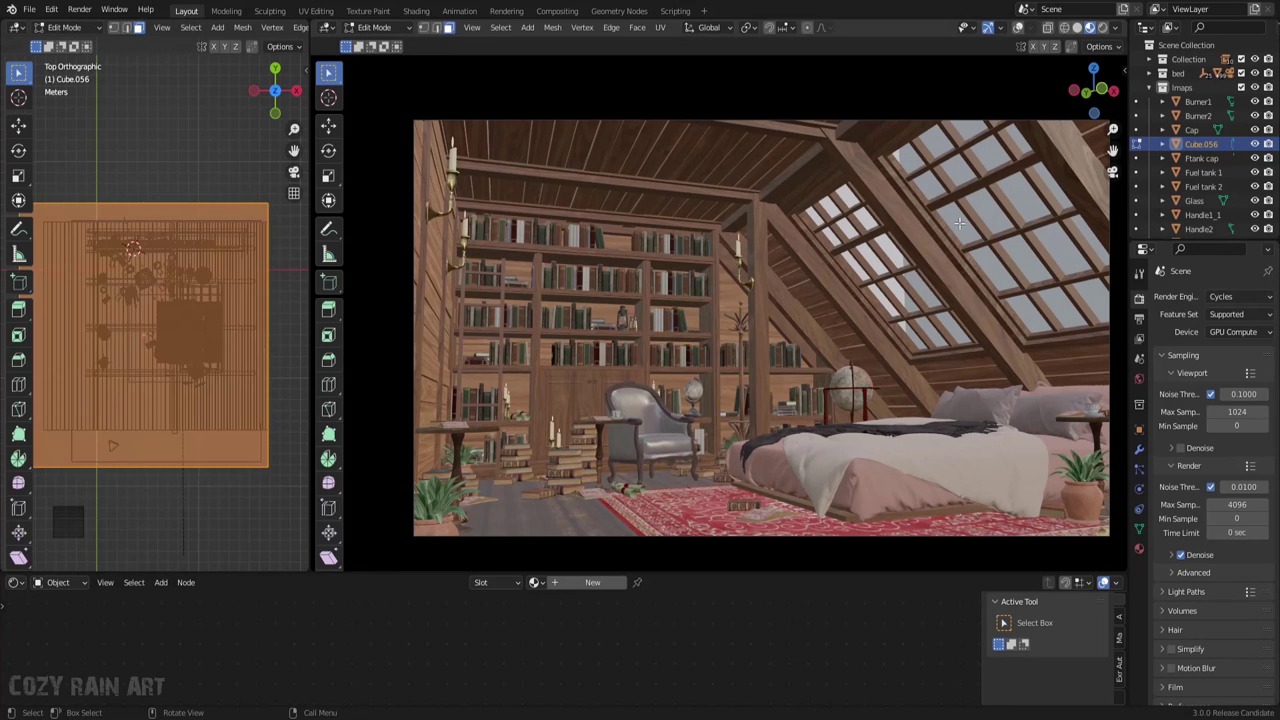
pyautogui.hotkey('alt', 'a')
pyautogui.click(276, 112)
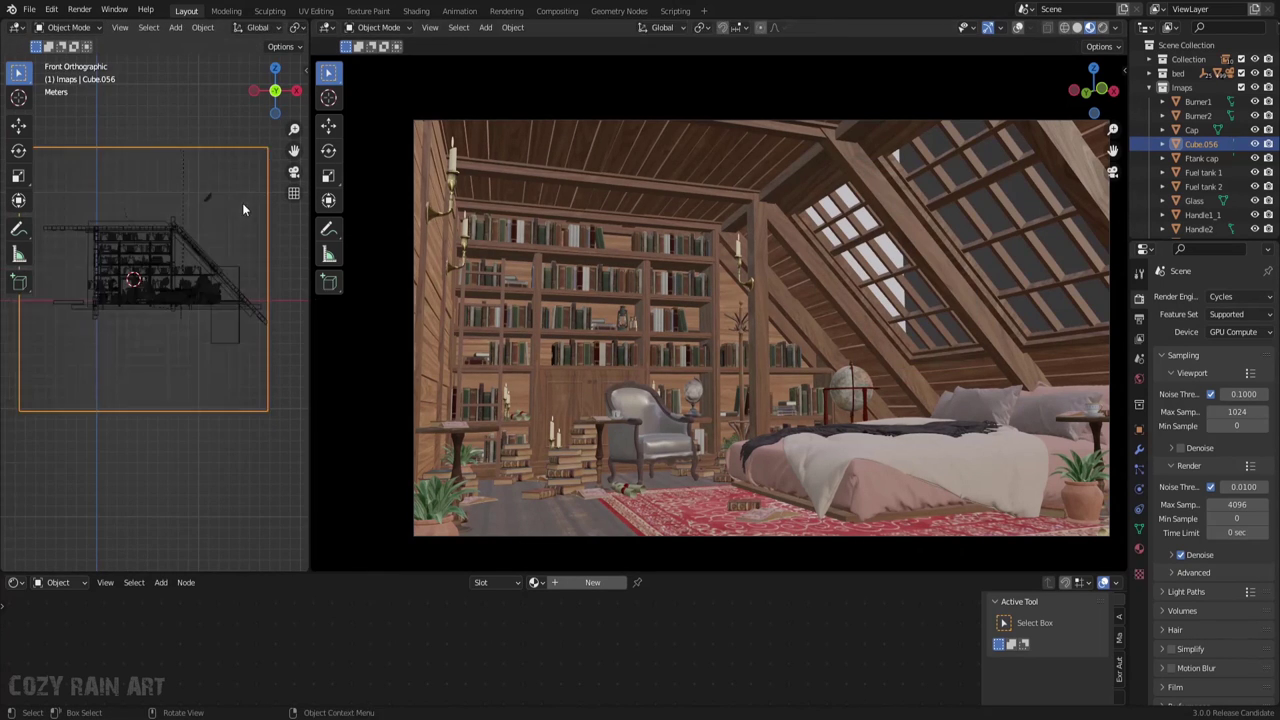
pyautogui.click(268, 150)
pyautogui.press('g')
pyautogui.press('x')
pyautogui.click(194, 171)
pyautogui.press('Tab')
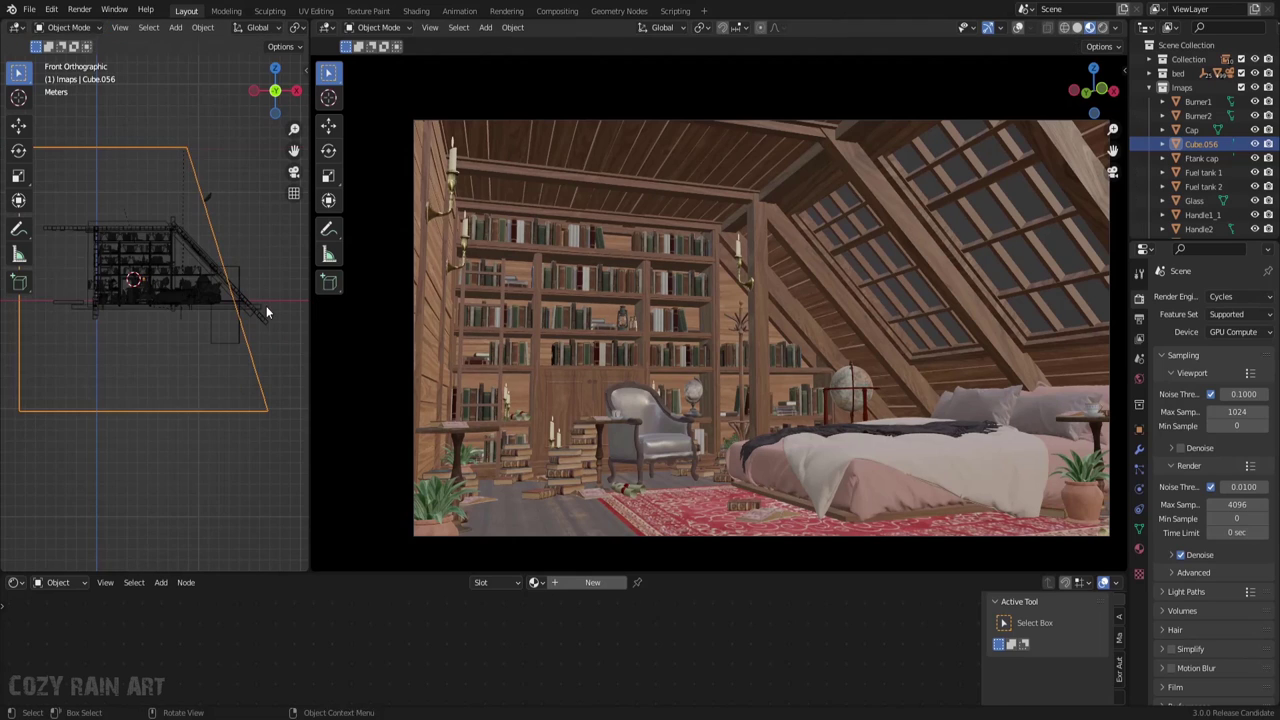
pyautogui.click(331, 97)
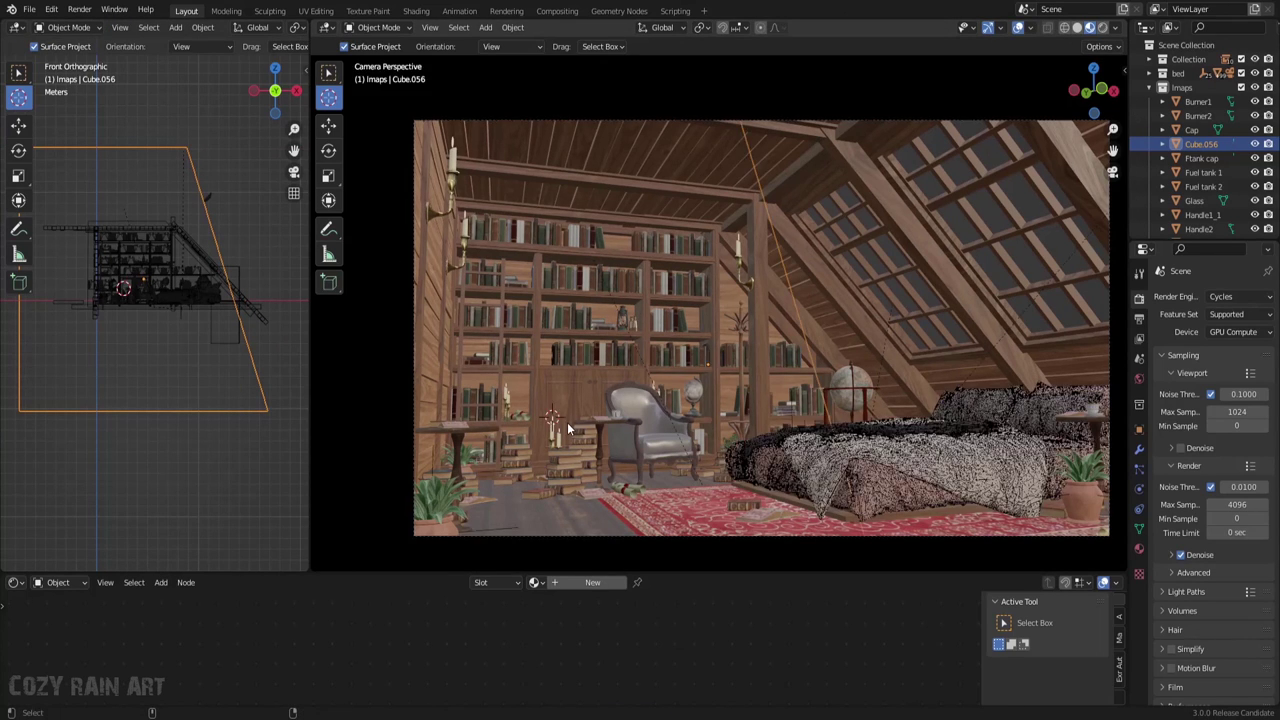
# Add a point light at the candle and give it a peach-orange colour
pyautogui.moveTo(309, 326); pyautogui.dragTo(200, 341)
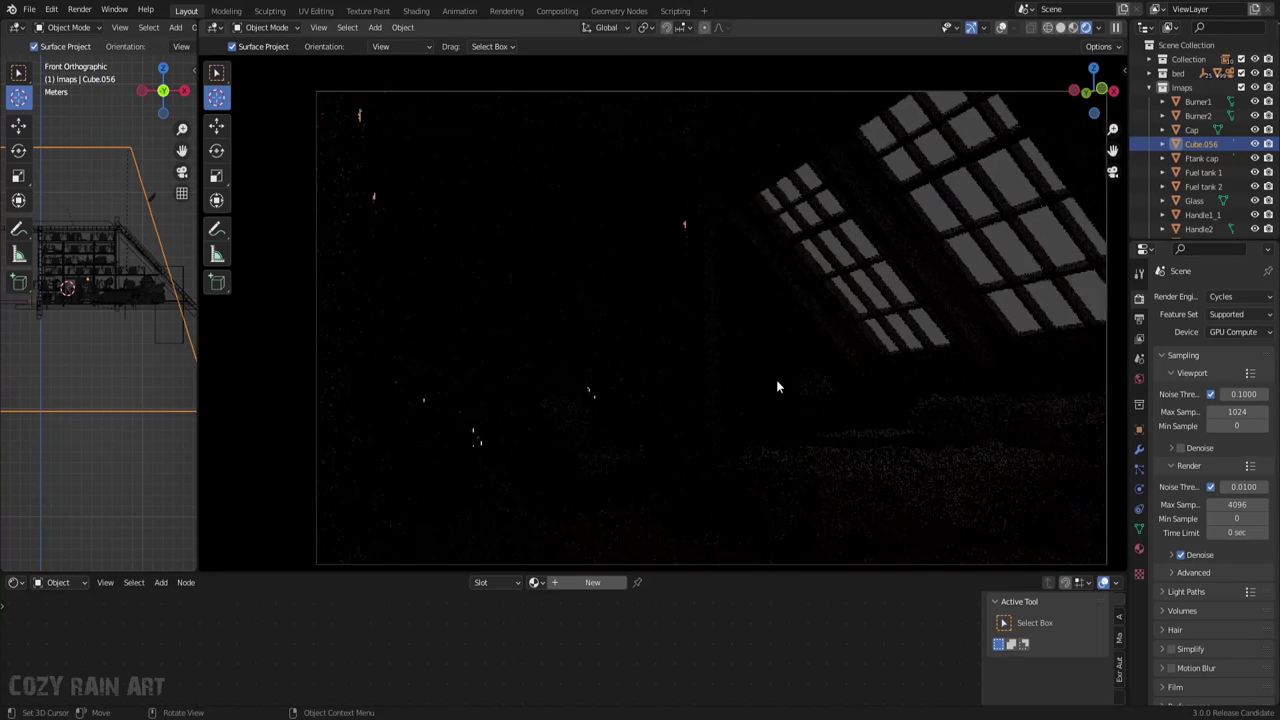
pyautogui.hotkey('shift', 'a')
pyautogui.click(704, 558)
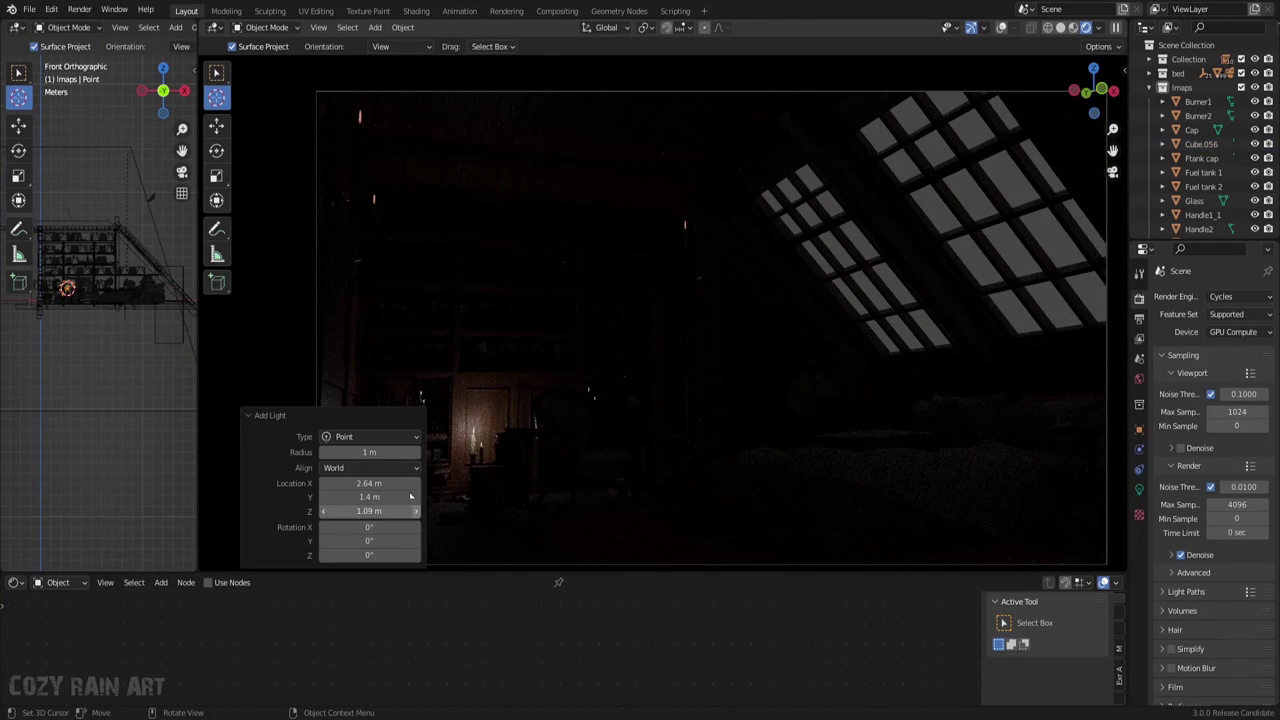
pyautogui.click(248, 415)
pyautogui.click(1138, 488)
pyautogui.click(1228, 377)
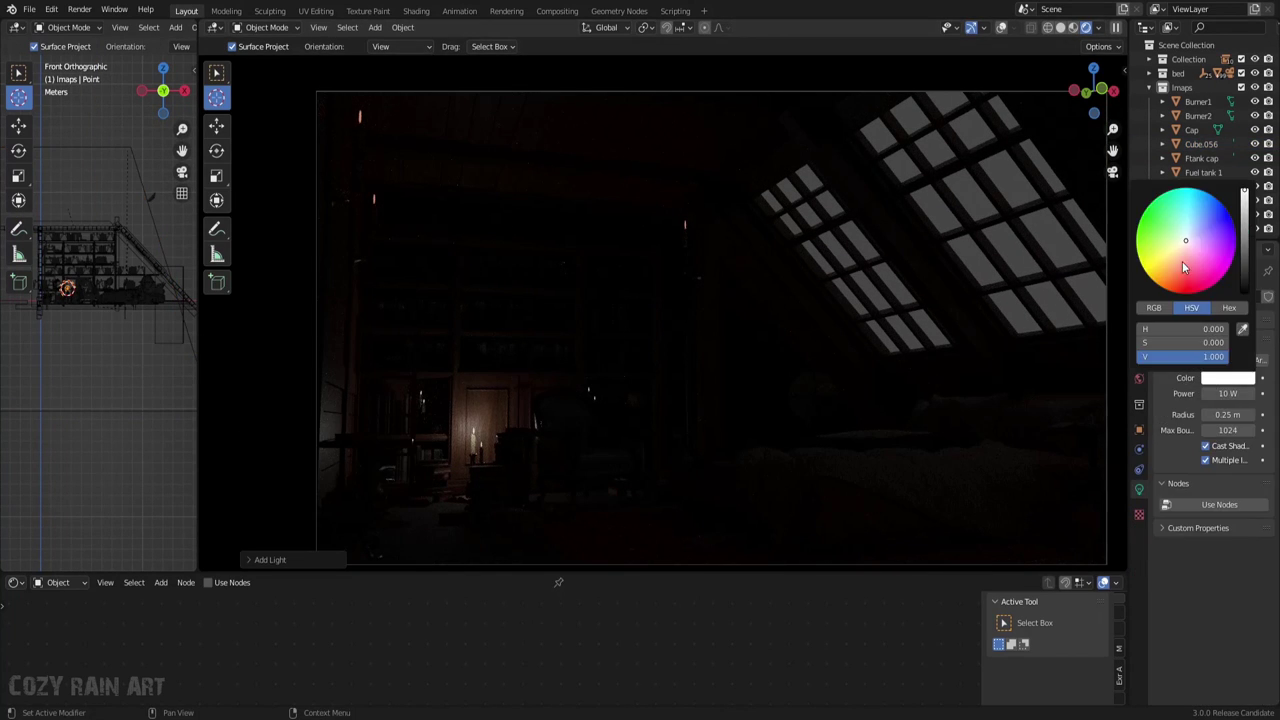
pyautogui.click(1182, 263)
pyautogui.click(1177, 268)
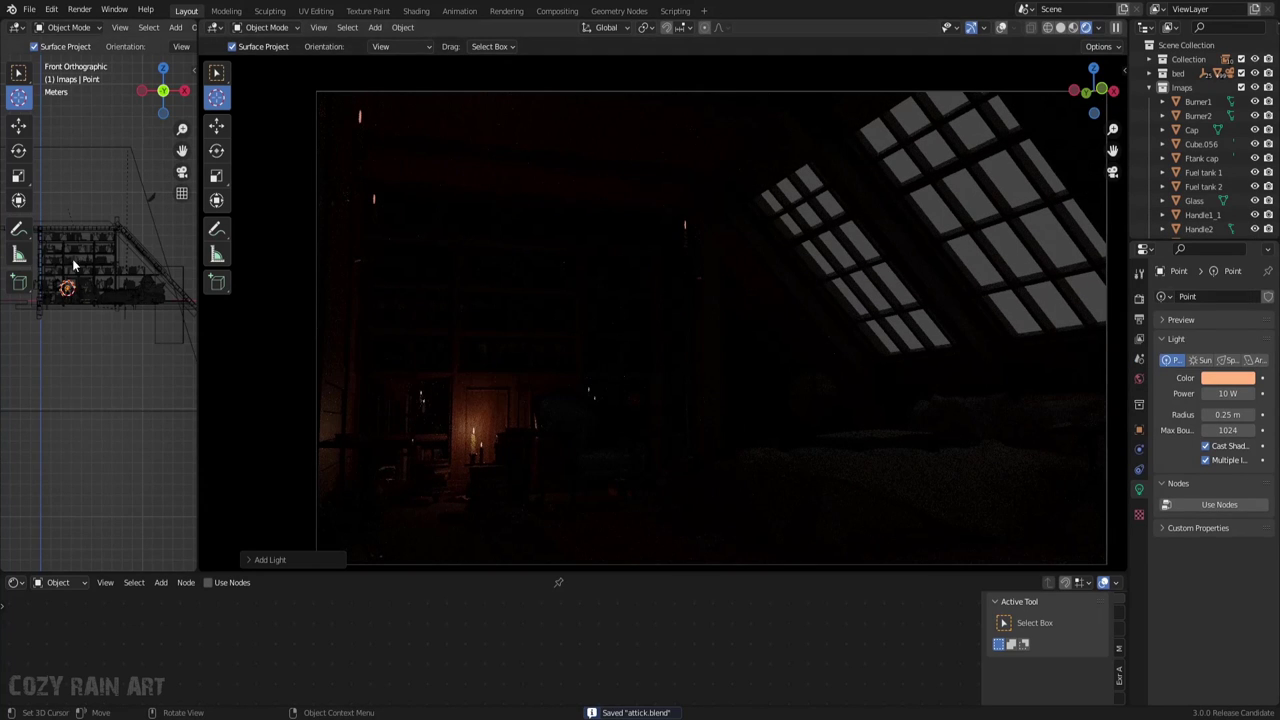
# Position the point light over the candle using top and front views
pyautogui.press('KP_Decimal')
pyautogui.press('KP_7')
pyautogui.press('g')
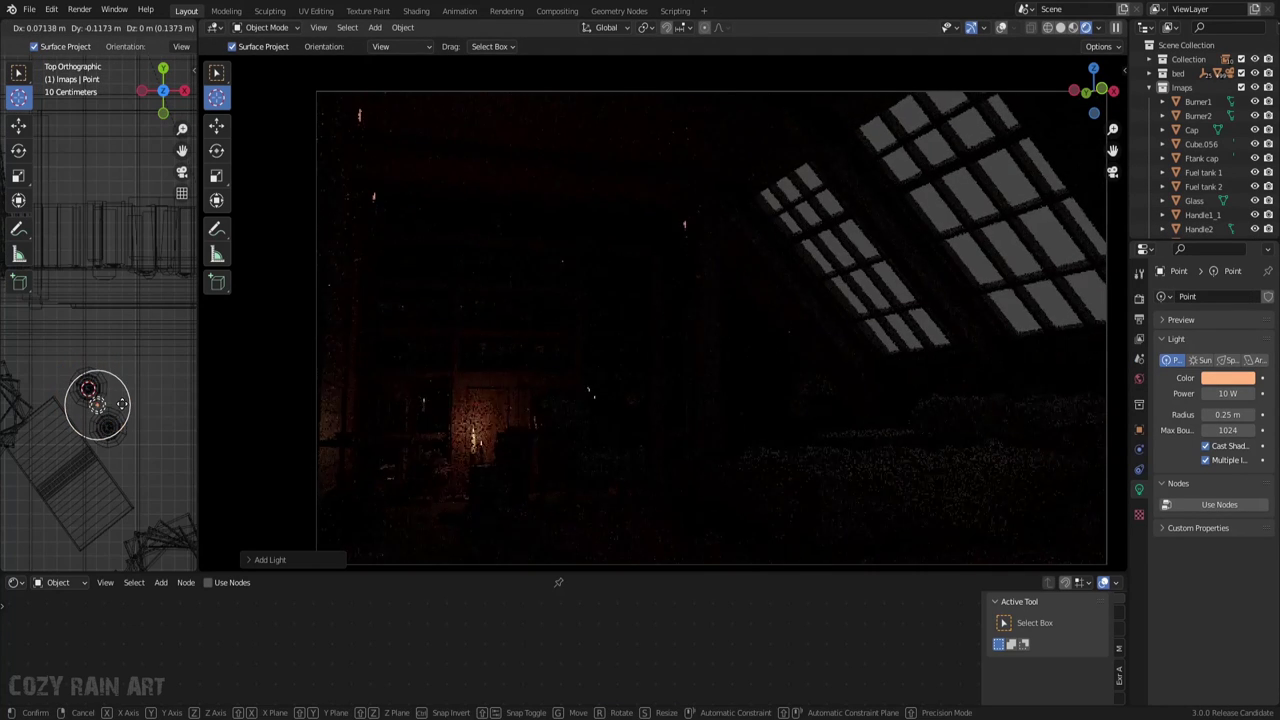
pyautogui.click(121, 403)
pyautogui.press('KP_1')
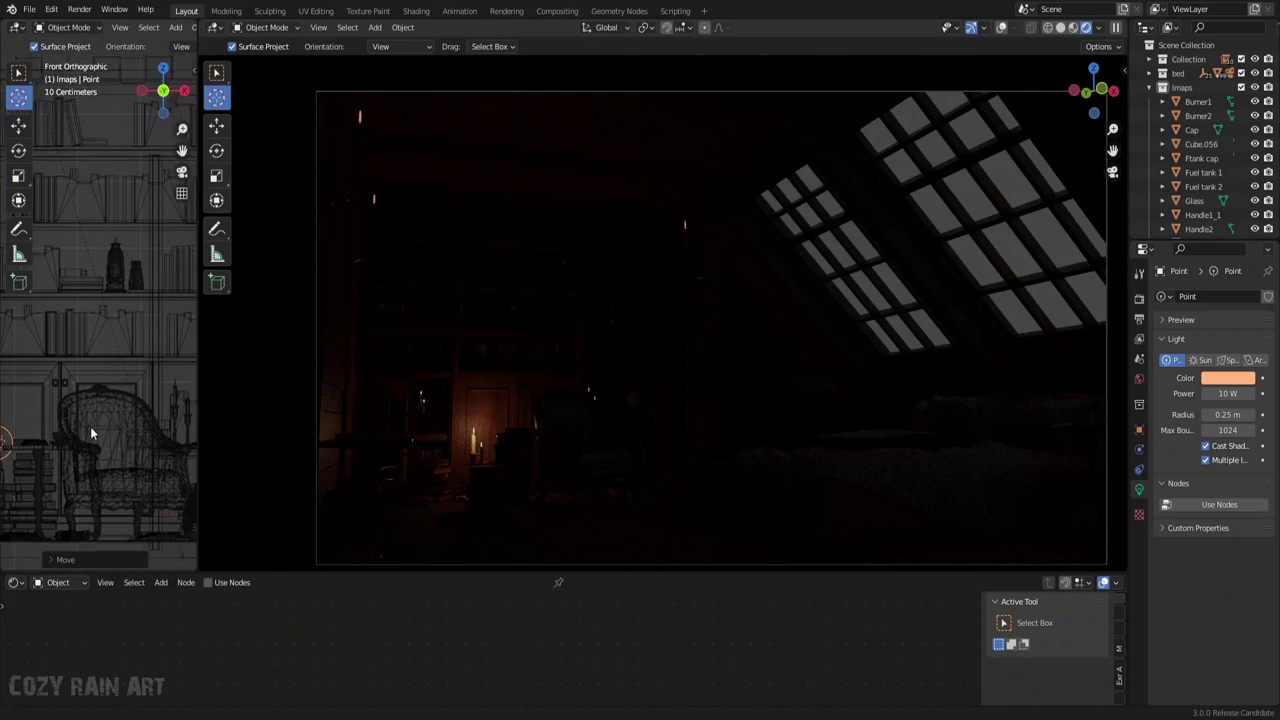
pyautogui.scroll(-3, 90, 426)
# Duplicate the candle light and move the copy along Y onto another candle
pyautogui.hotkey('shift', 'd')
pyautogui.click(158, 262)
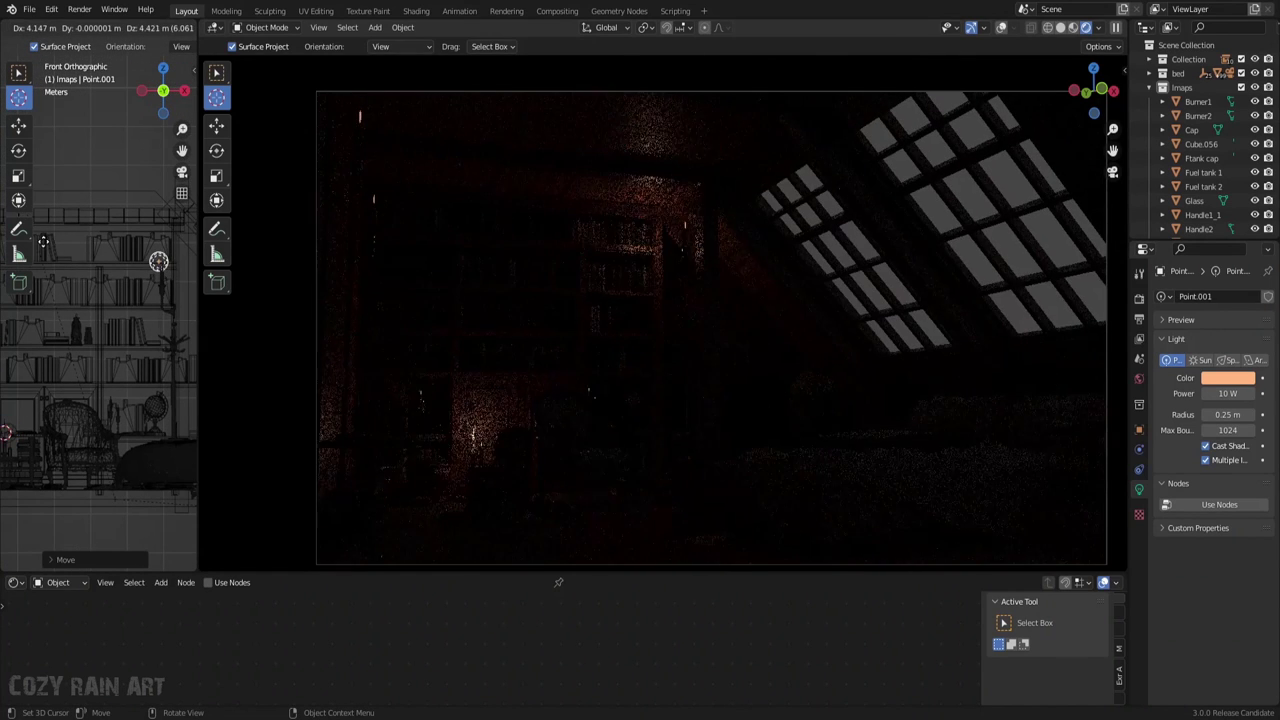
pyautogui.click(163, 69)
pyautogui.scroll(3, 126, 217)
pyautogui.press('g')
pyautogui.press('y')
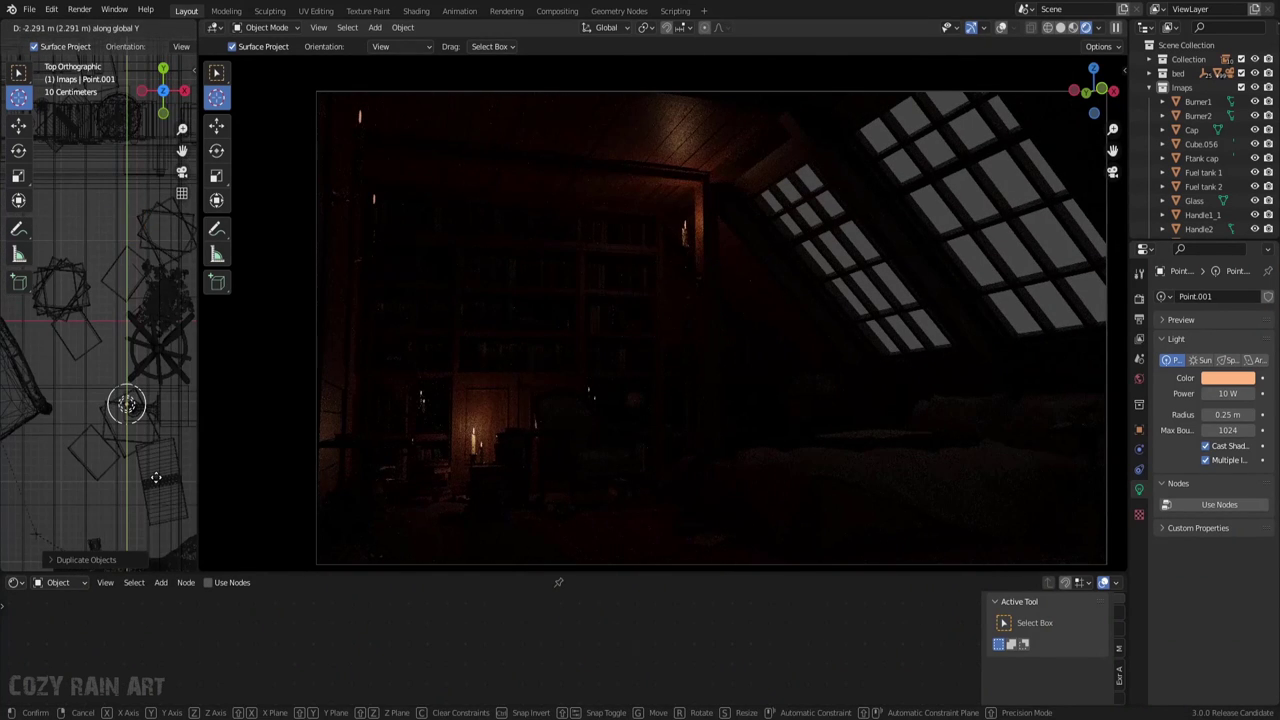
pyautogui.click(156, 477)
pyautogui.scroll(-3, 120, 410)
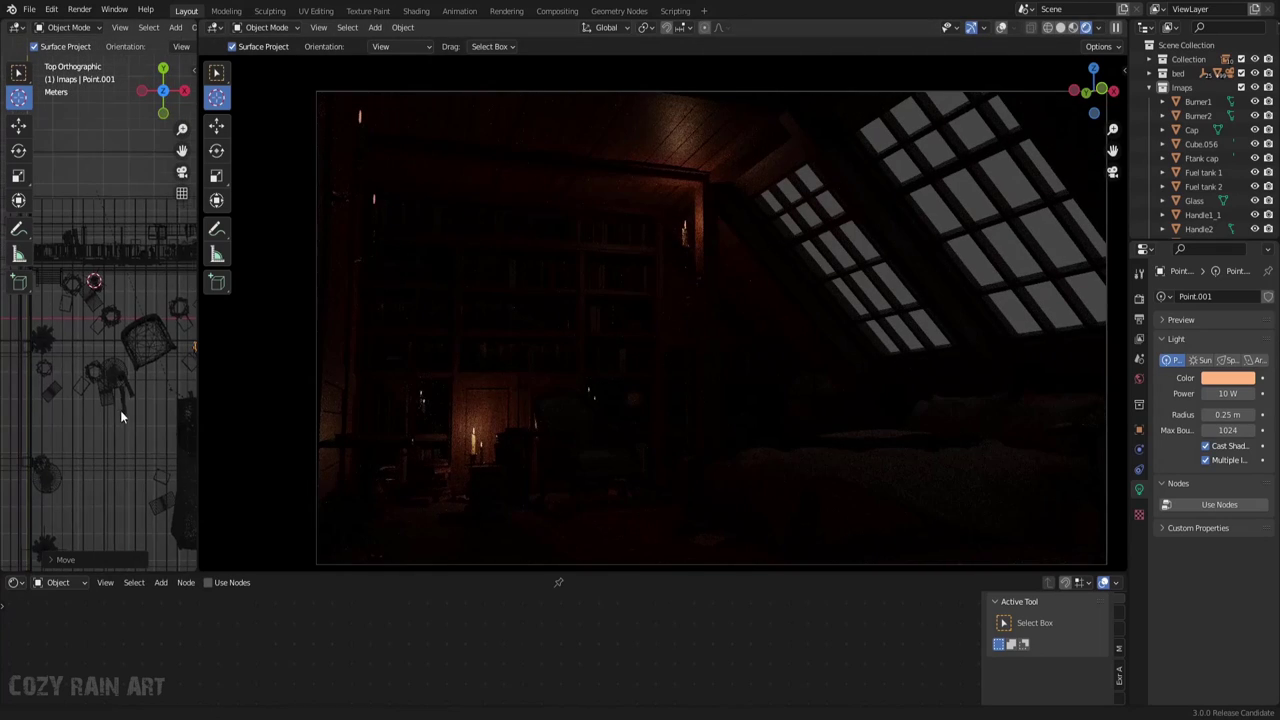
# Make further light copies along X and Y at the next candles, then save
pyautogui.hotkey('shift', 'd')
pyautogui.press('x')
pyautogui.click(38, 398)
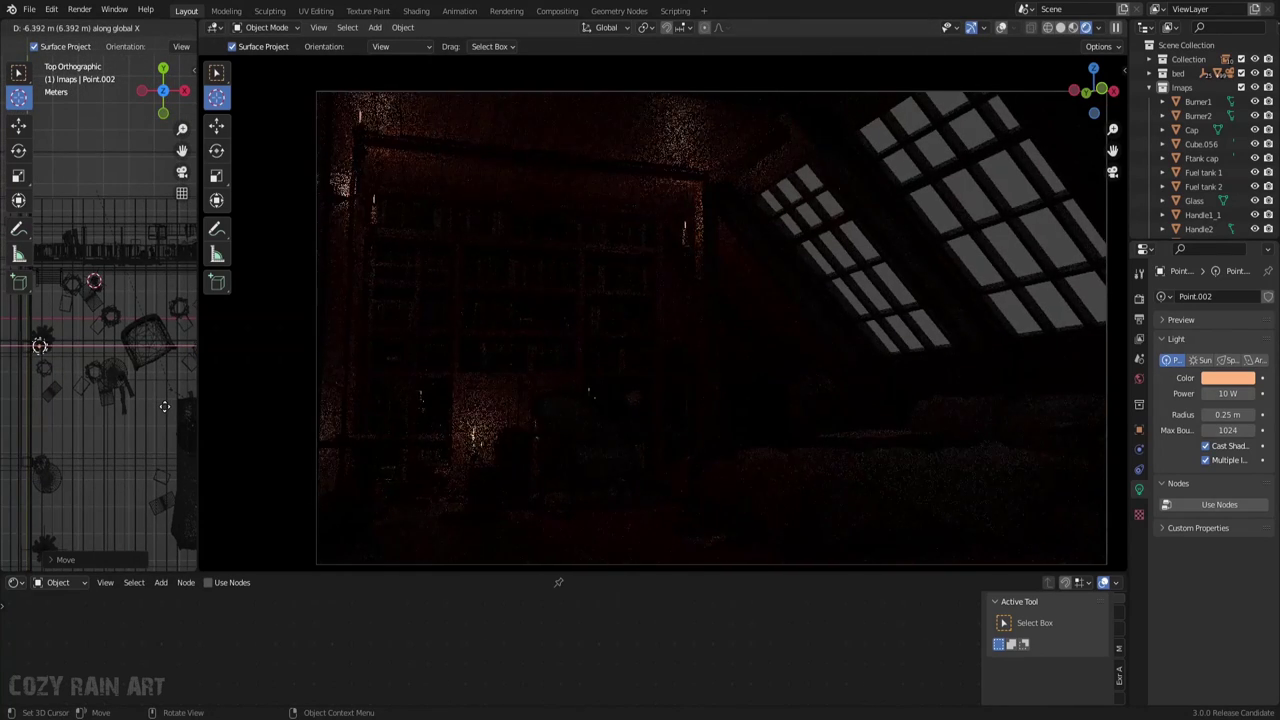
pyautogui.hotkey('shift', 'd')
pyautogui.press('x')
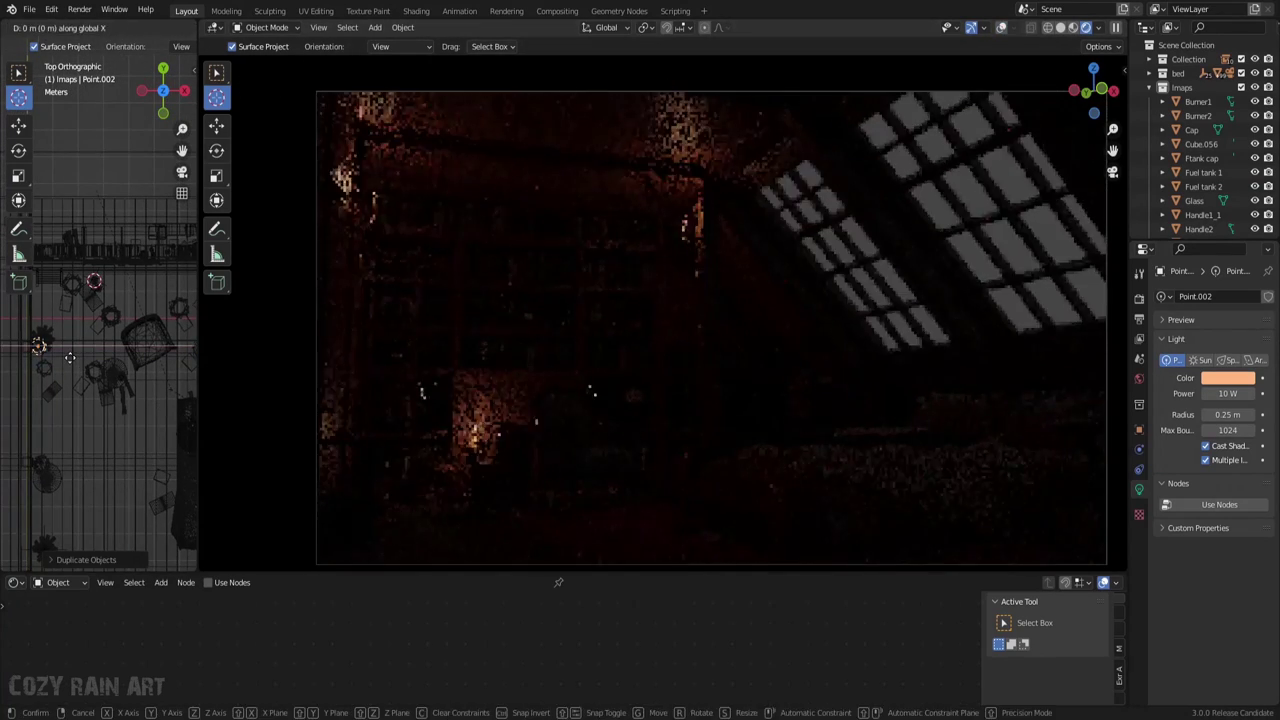
pyautogui.click(73, 359)
pyautogui.hotkey('shift', 'd')
pyautogui.press('y')
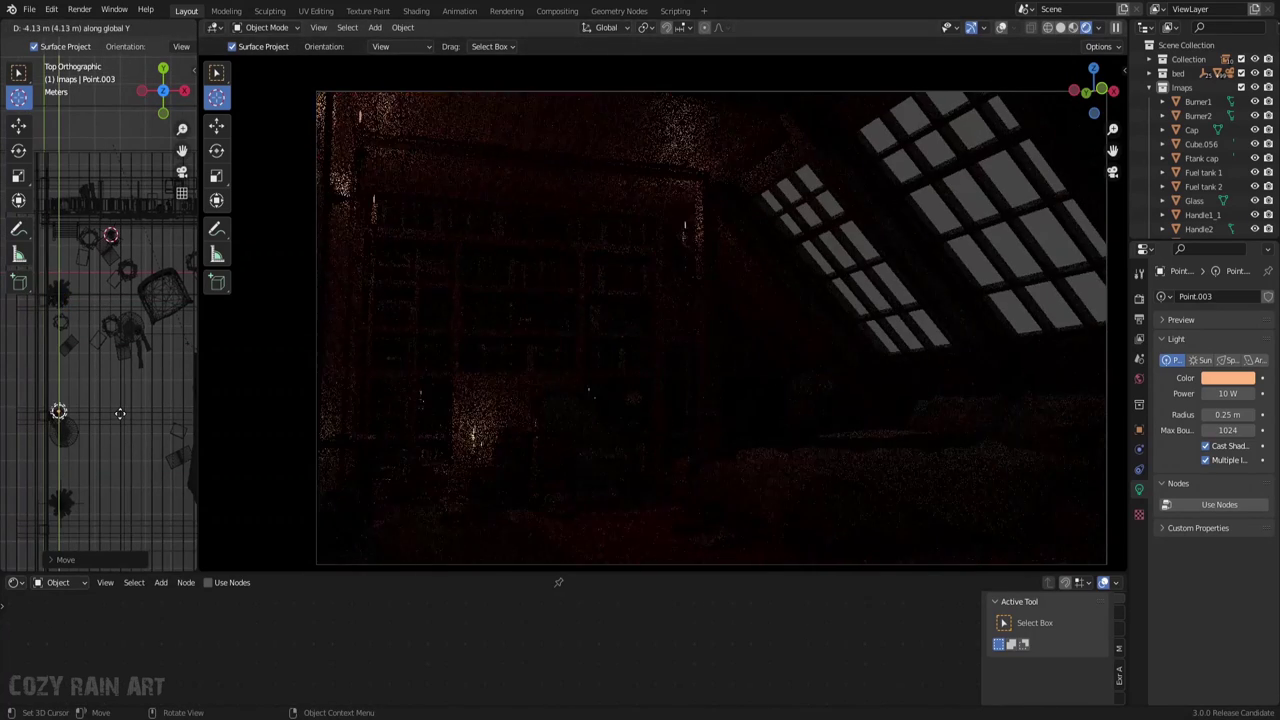
pyautogui.click(120, 413)
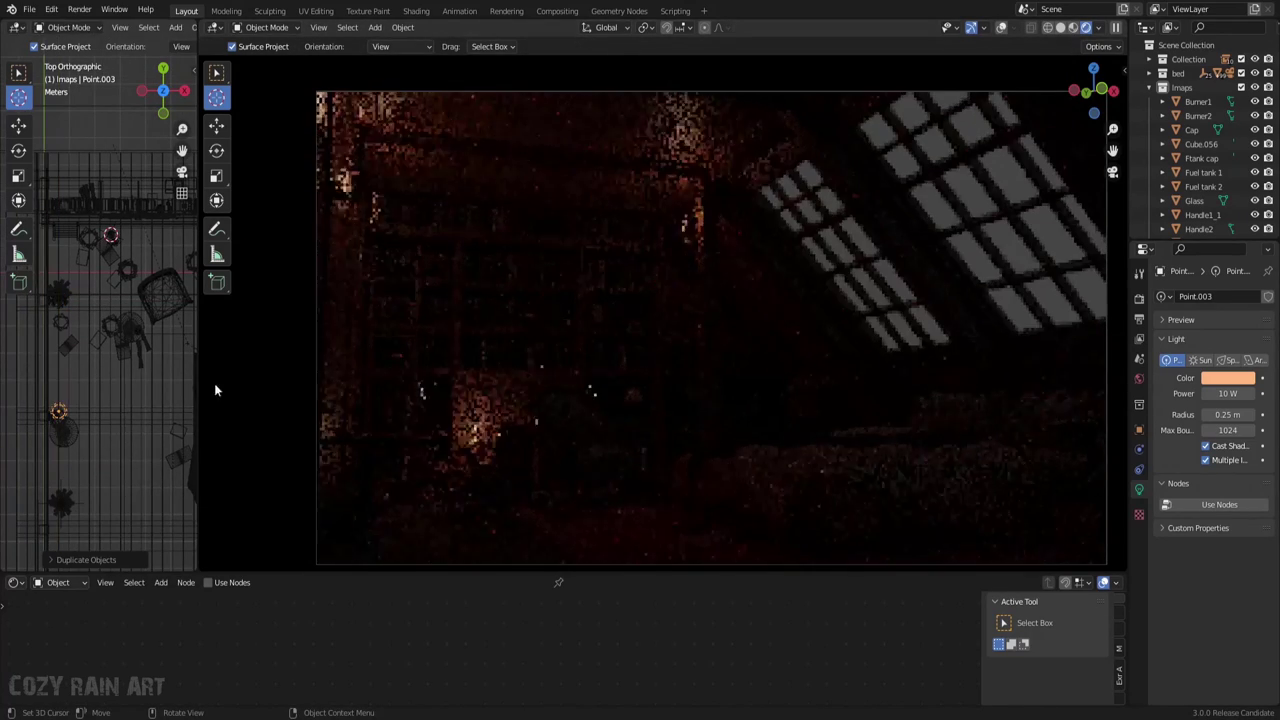
pyautogui.hotkey('ctrl', 's')
# Lower a light to flame height, reposition it over the lamp, and save
pyautogui.press('KP_1')
pyautogui.scroll(3, 117, 369)
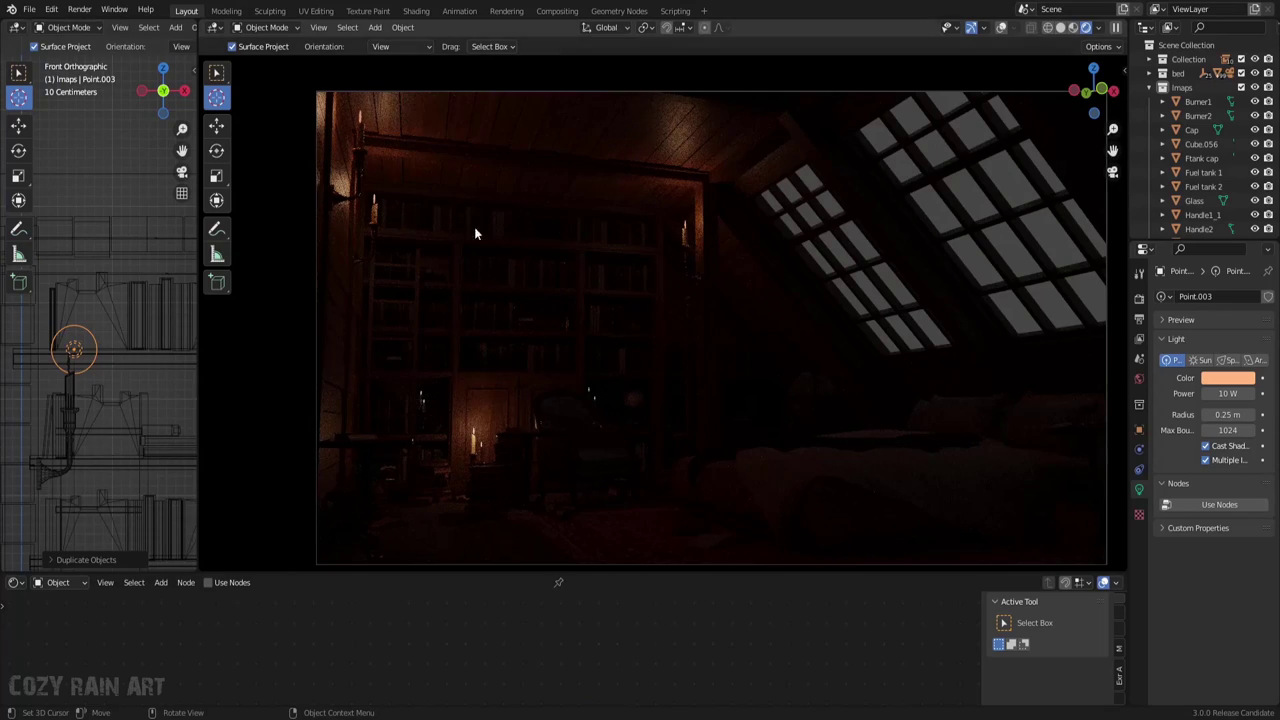
pyautogui.press('g')
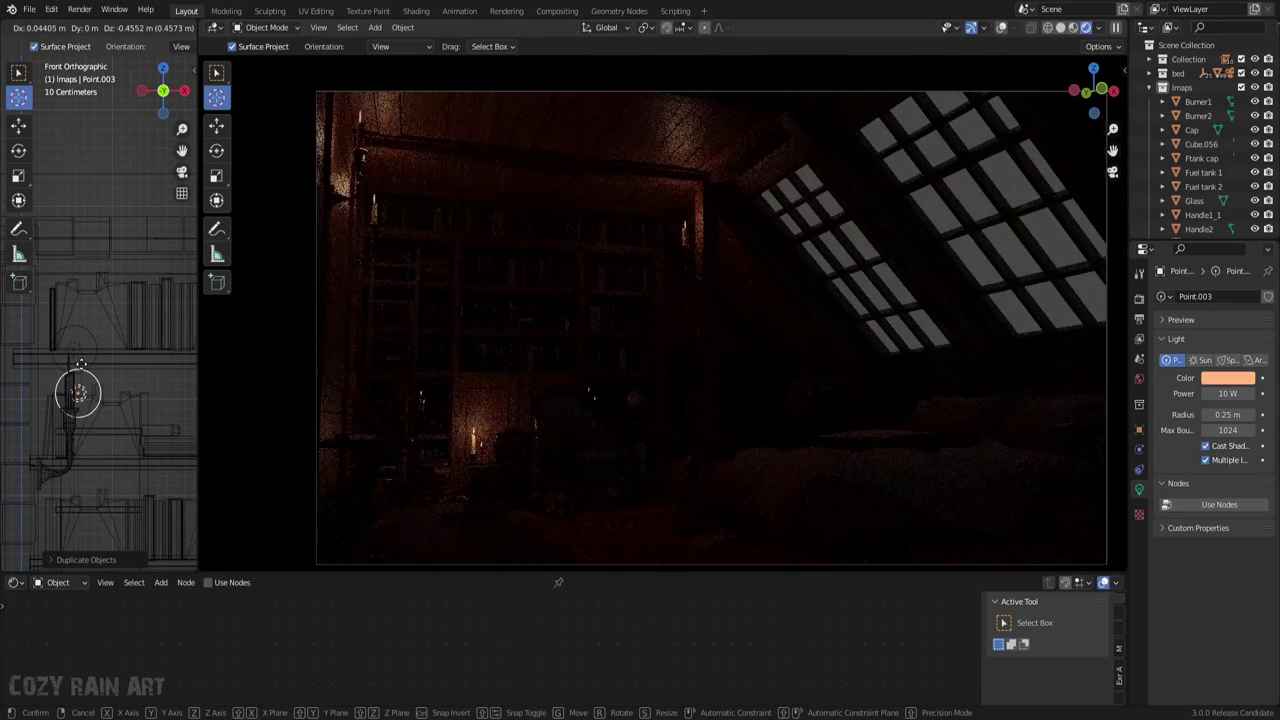
pyautogui.click(80, 318)
pyautogui.press('KP_7')
pyautogui.press('g')
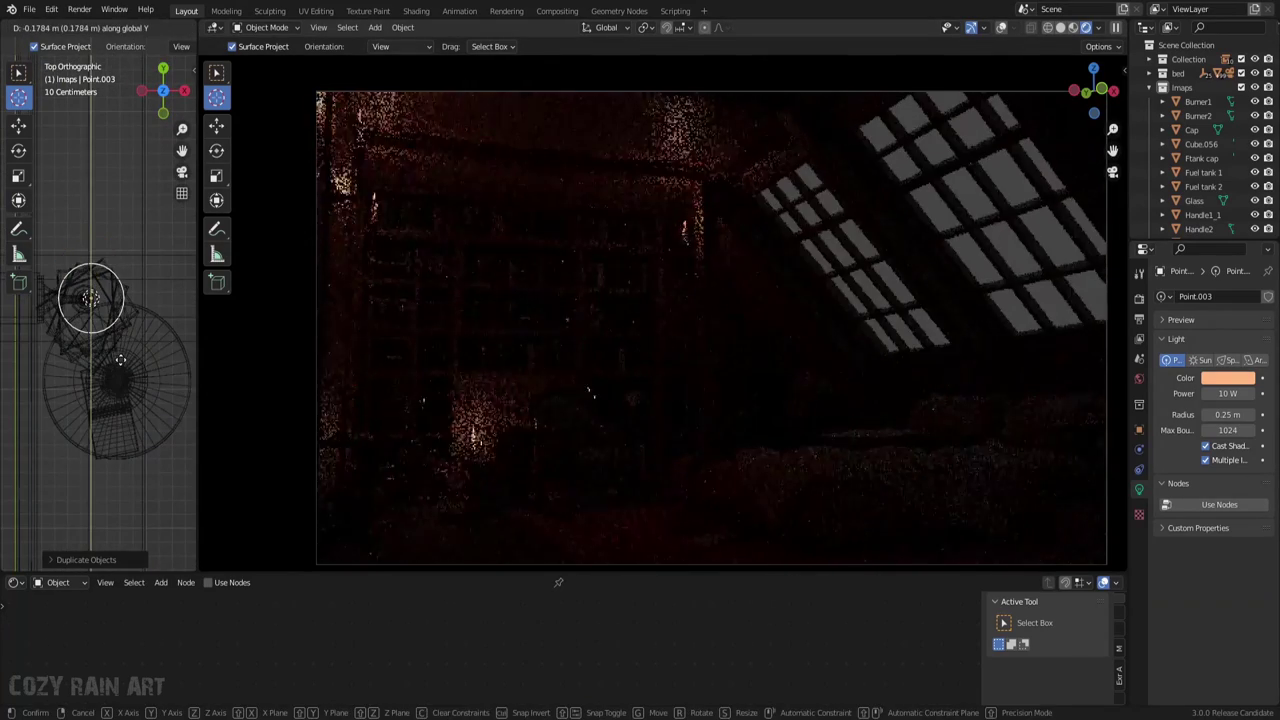
pyautogui.click(147, 362)
pyautogui.hotkey('ctrl', 's')
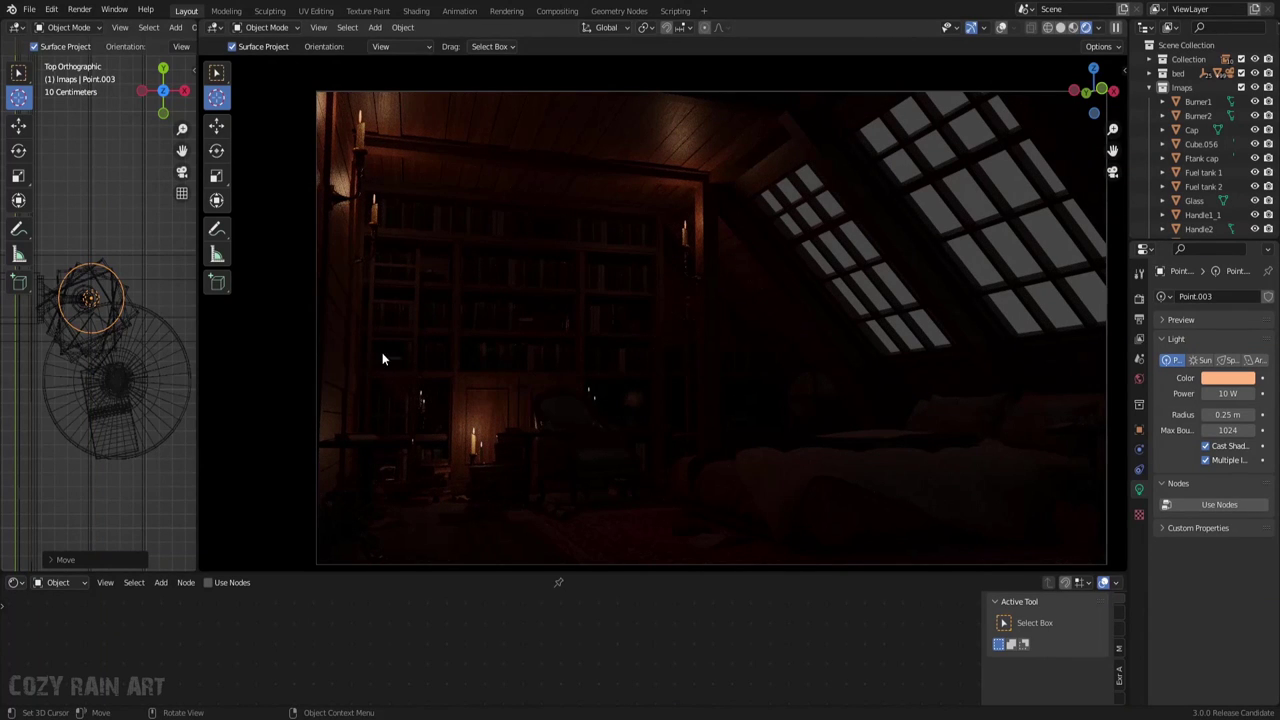
pyautogui.scroll(-5, 128, 400)
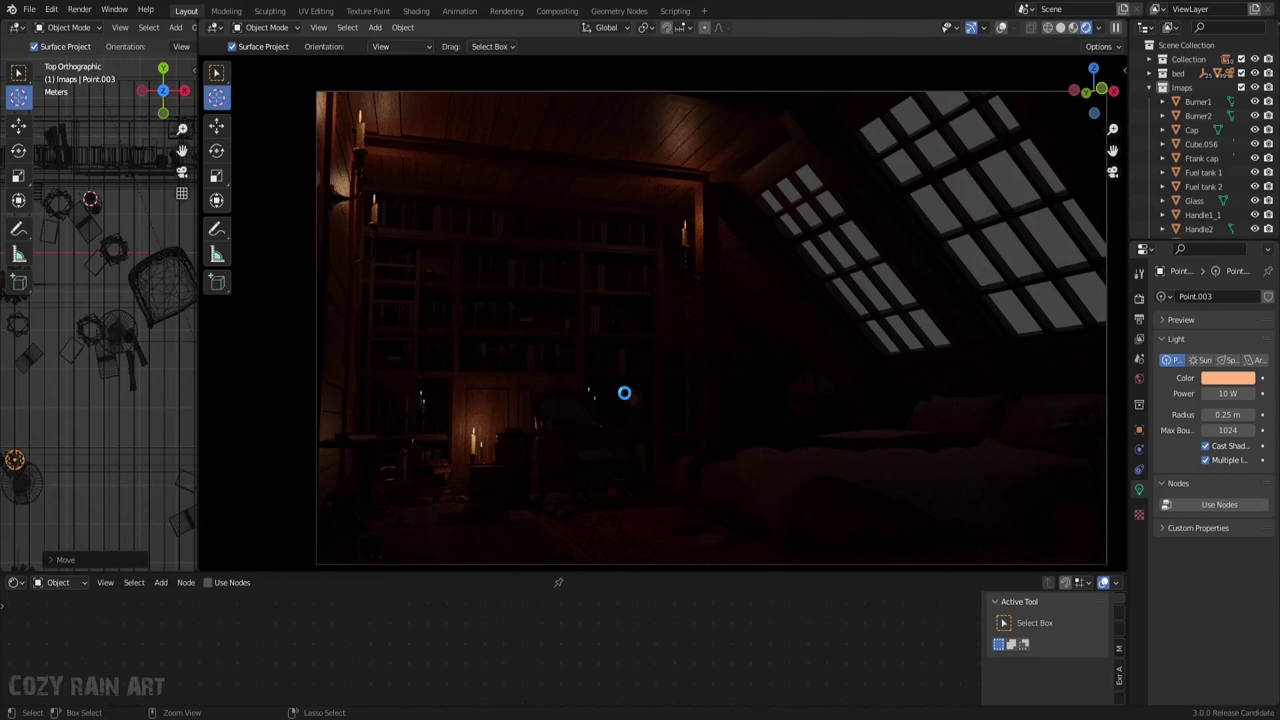
pyautogui.keyDown('shift'); pyautogui.moveTo(104, 376); pyautogui.dragTo(70, 450, button='middle'); pyautogui.keyUp('shift')
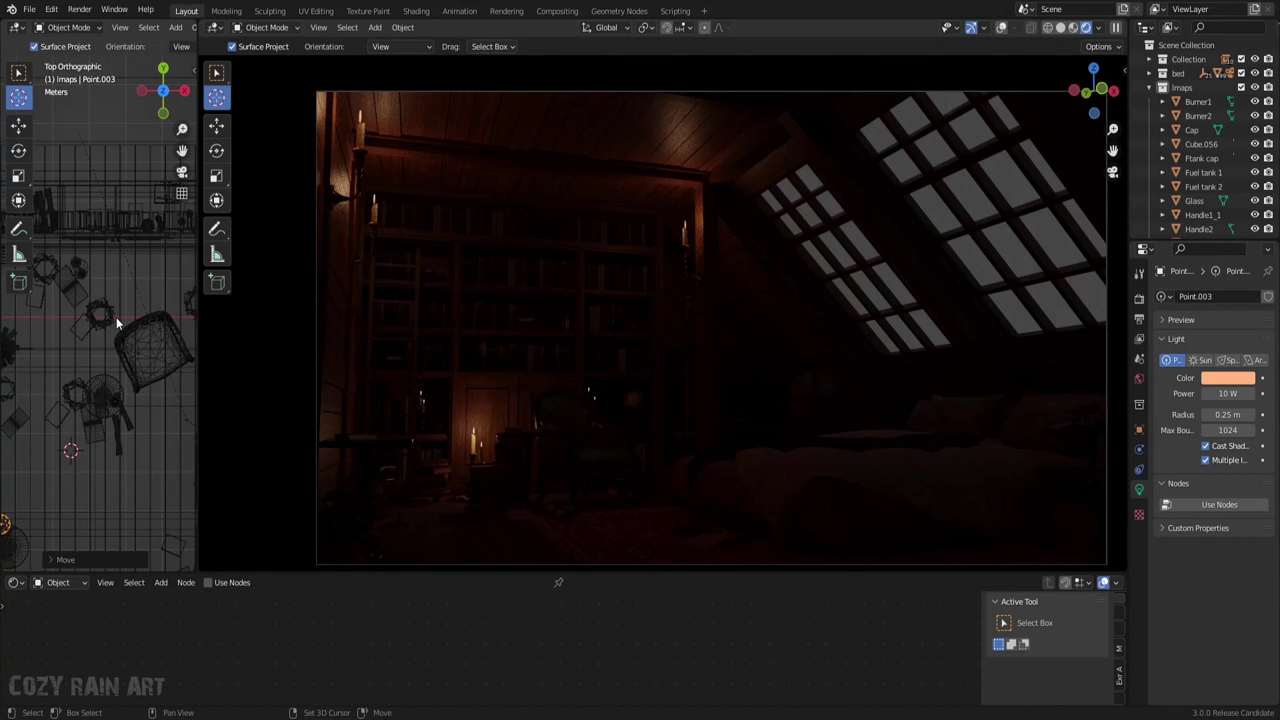
pyautogui.scroll(3, 130, 406)
# Select the 10 W candle light Point.004 and place a duplicate at another candle
pyautogui.press('w')
pyautogui.scroll(2, 116, 400)
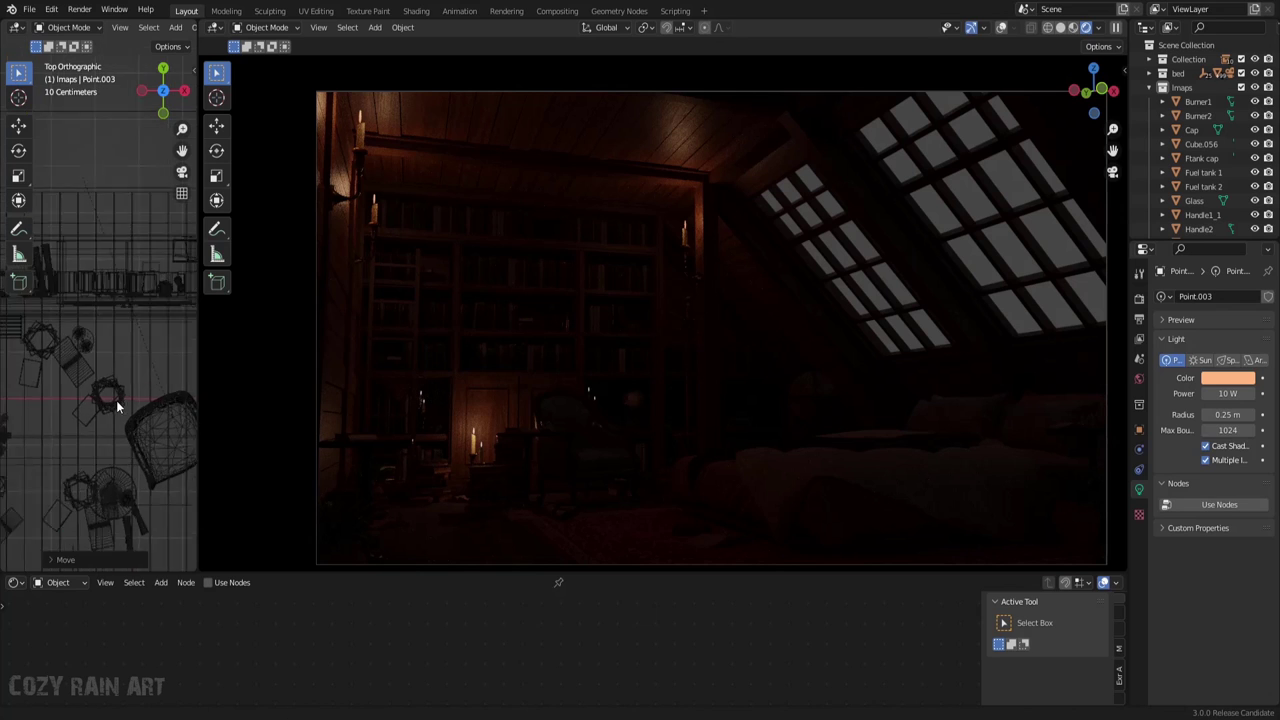
pyautogui.click(116, 338)
pyautogui.click(116, 338)
pyautogui.press('g')
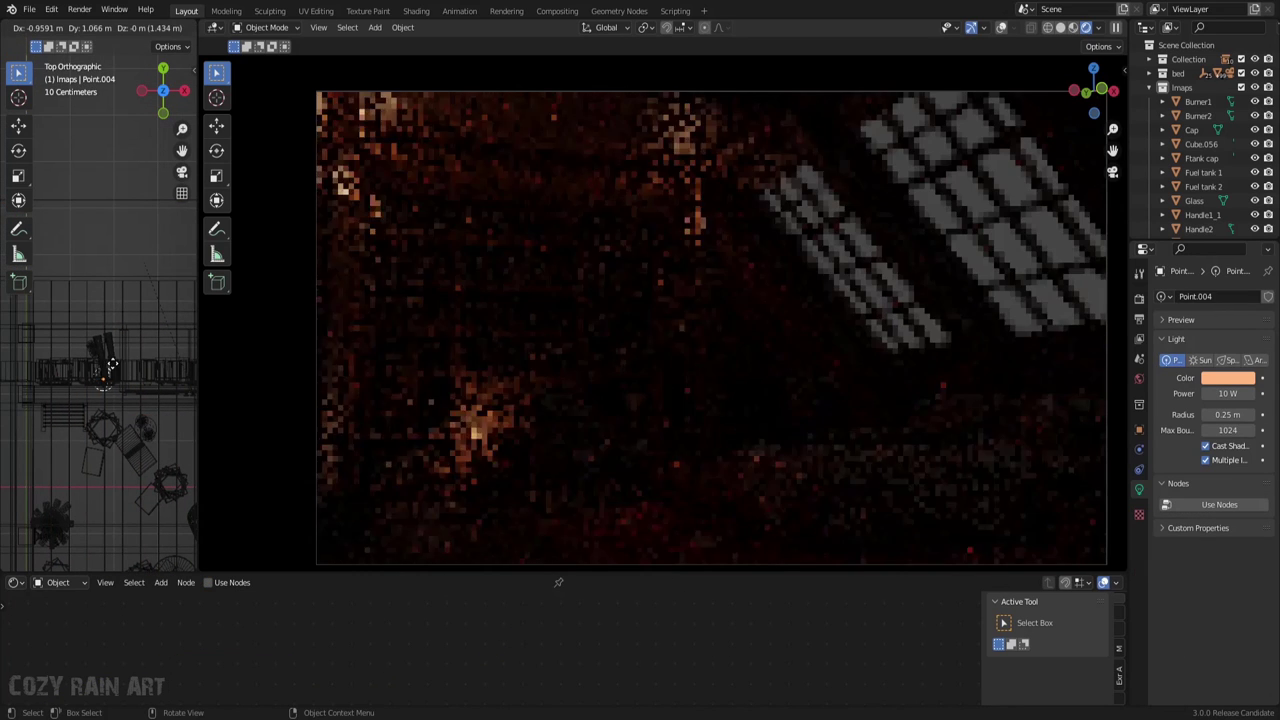
pyautogui.press('KP_1')
pyautogui.hotkey('shift', 'd')
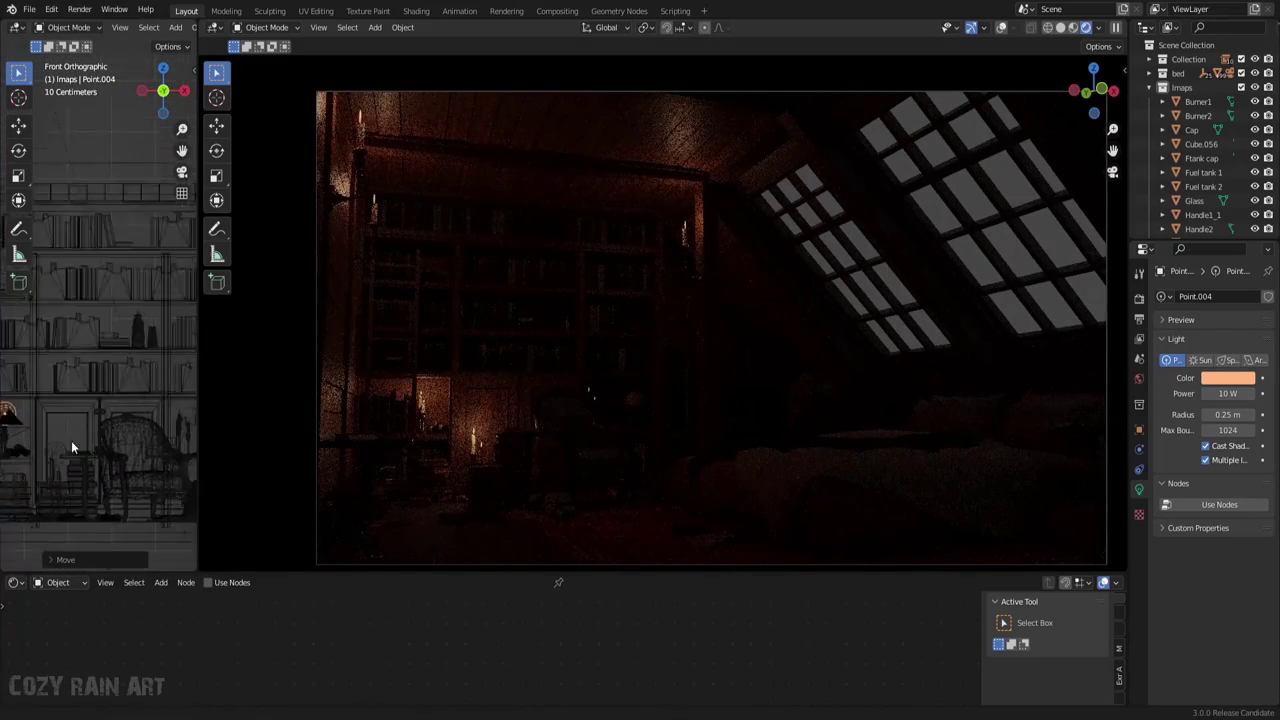
pyautogui.click(158, 374)
# Add more candle-light copies at further shelf candles, working in the top view
pyautogui.press('KP_7')
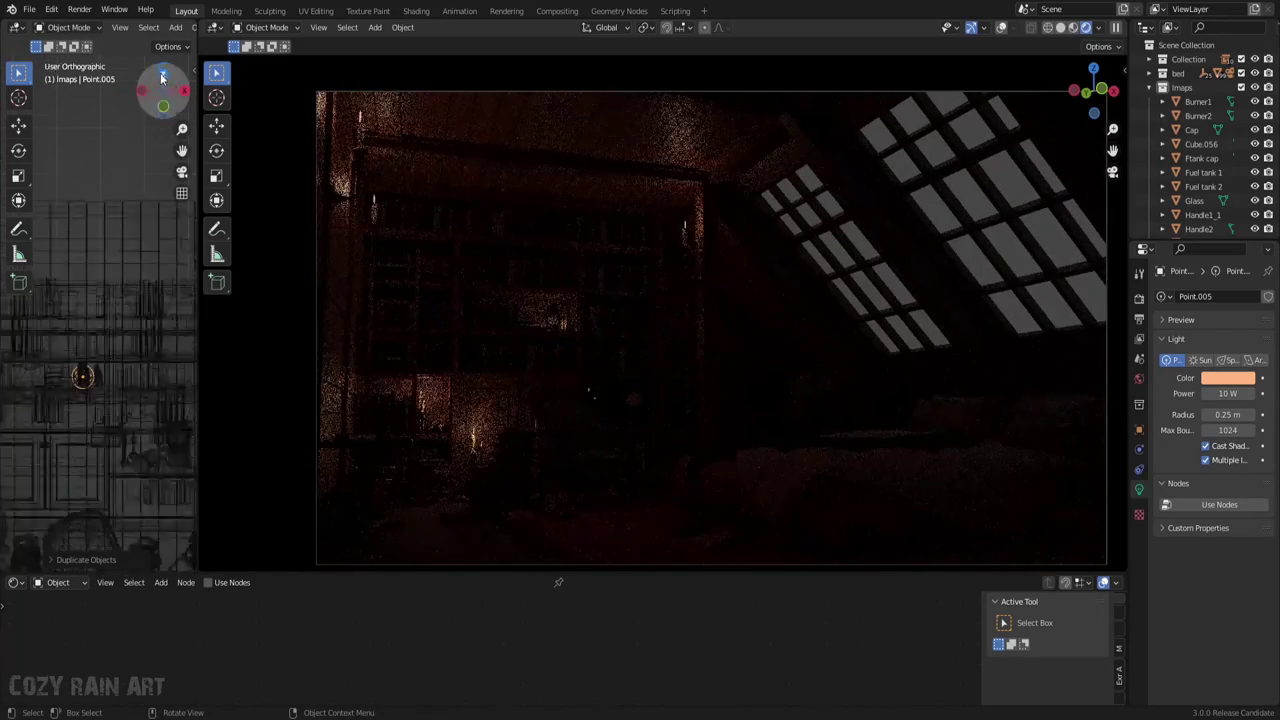
pyautogui.hotkey('shift', 'd')
pyautogui.click(67, 415)
pyautogui.keyDown('shift'); pyautogui.moveTo(67, 415); pyautogui.dragTo(100, 380, button='middle'); pyautogui.keyUp('shift')
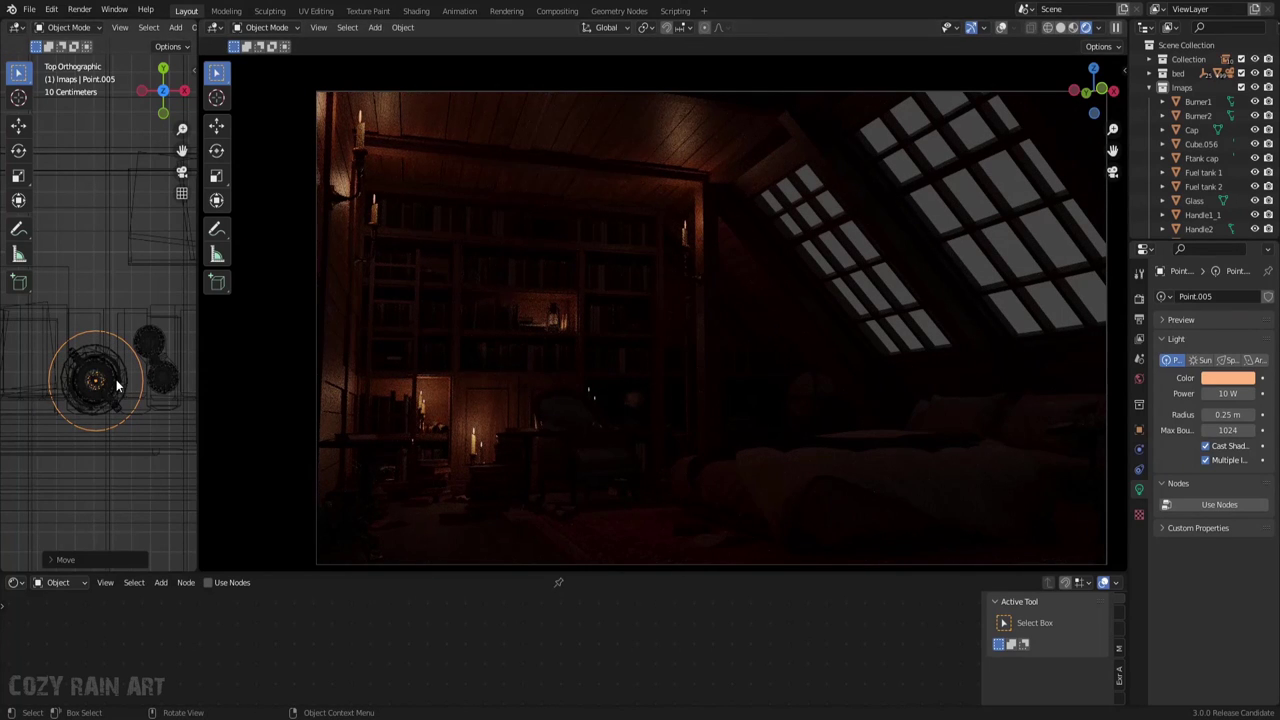
pyautogui.hotkey('shift', 'd')
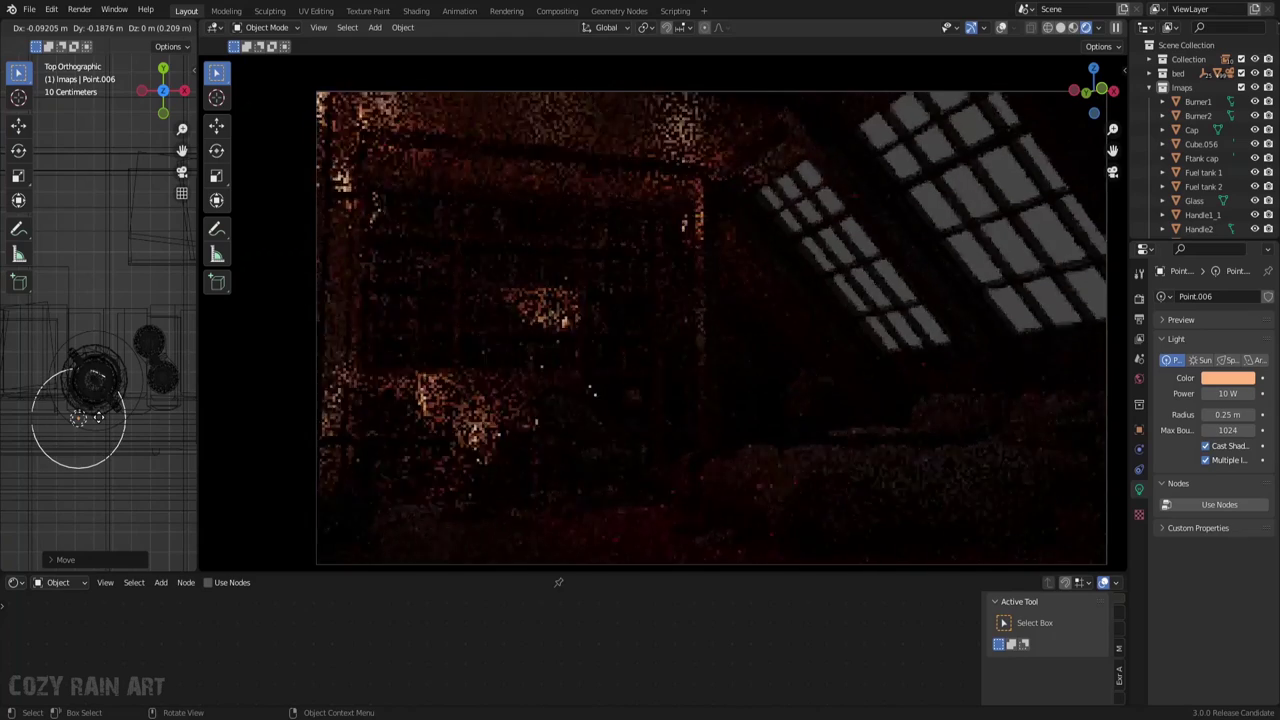
pyautogui.click(99, 423)
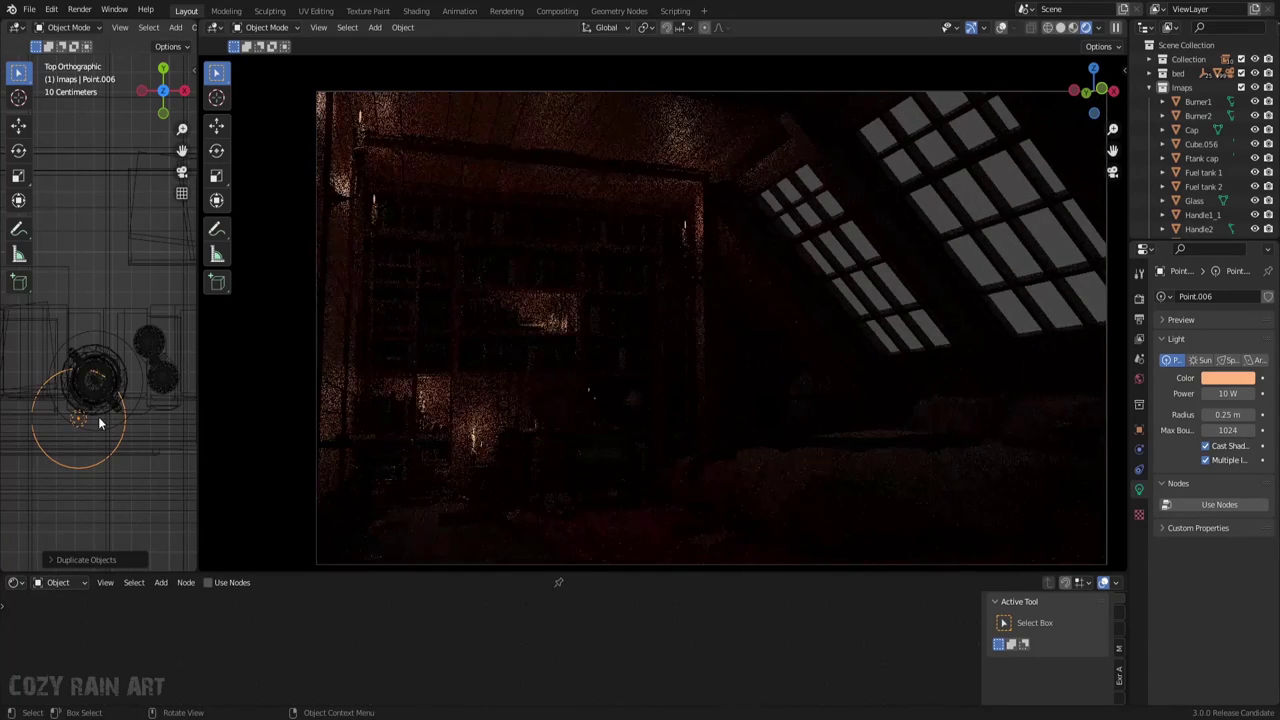
# Undo the stray extra light copy and duplicate Point.005 once more
pyautogui.hotkey('ctrl', 'z')
pyautogui.scroll(-3, 124, 381)
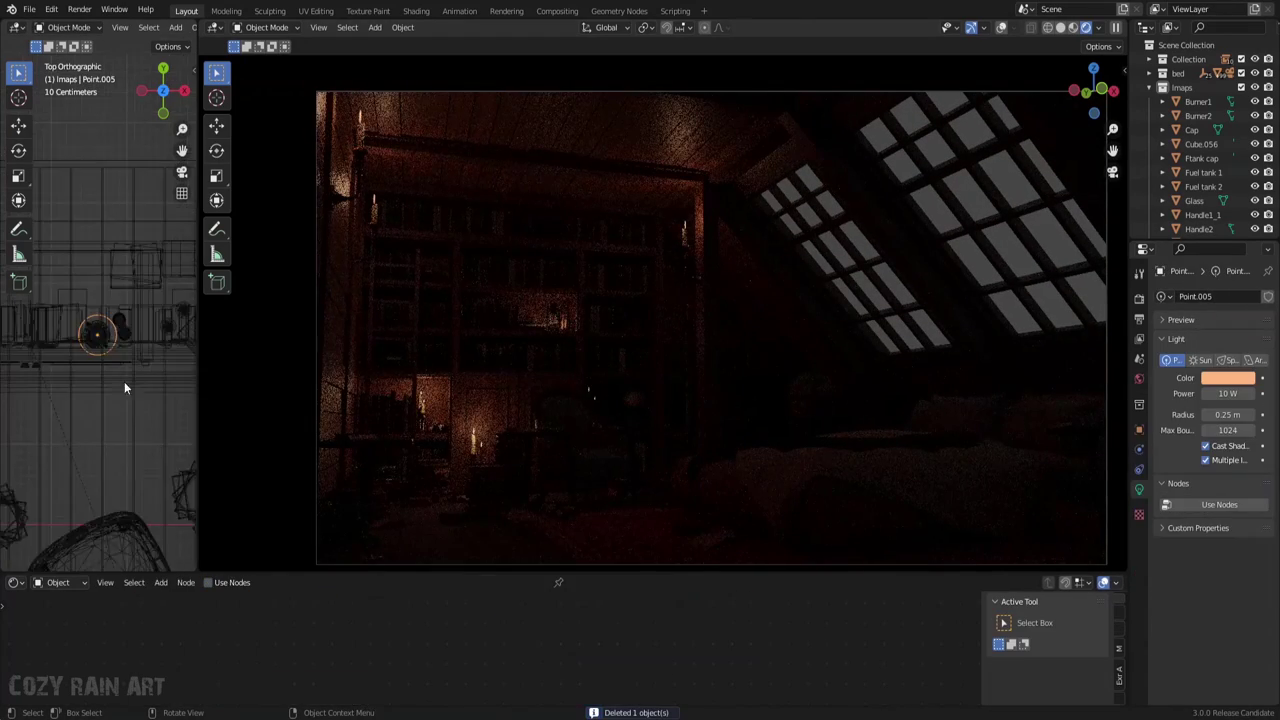
pyautogui.scroll(-3, 120, 371)
pyautogui.hotkey('shift', 'd')
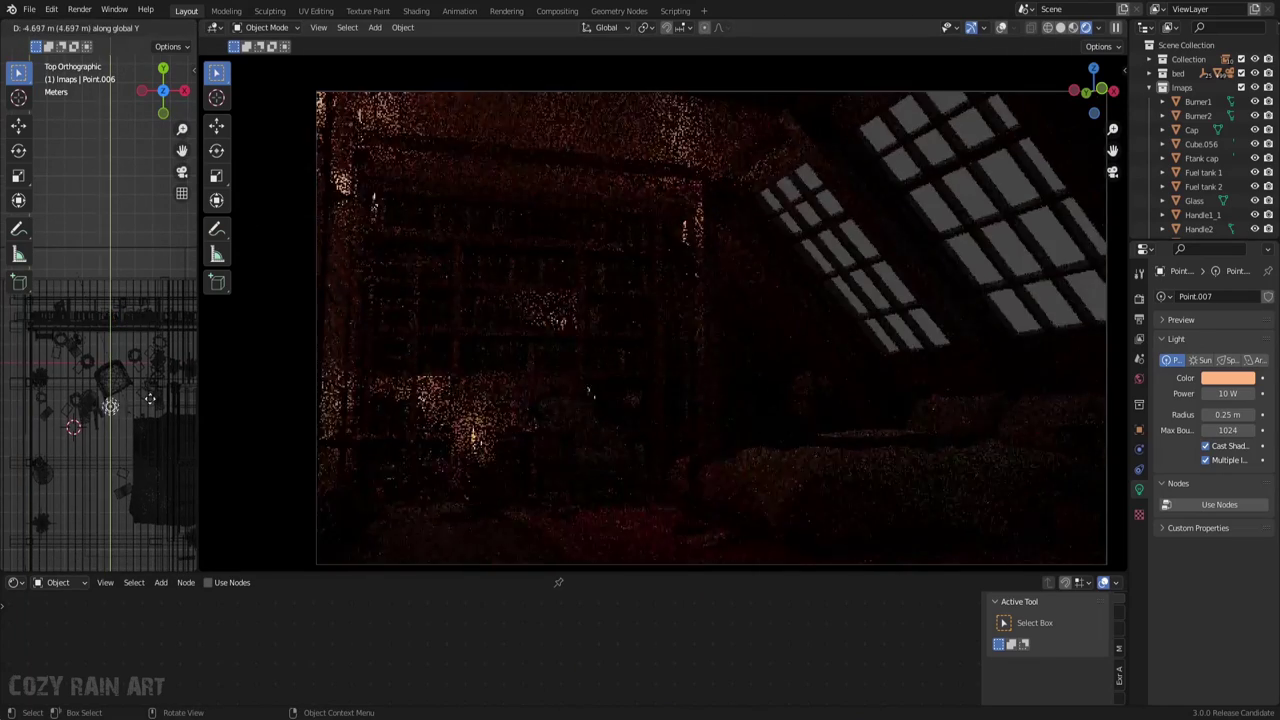
# Make the copied light a 50 W fill light with 1.35 m radius and a paler warm colour
pyautogui.moveTo(1213, 414)
pyautogui.mouseDown()
pyautogui.moveTo(1260, 414)
pyautogui.moveTo(1255, 393)
pyautogui.mouseUp()
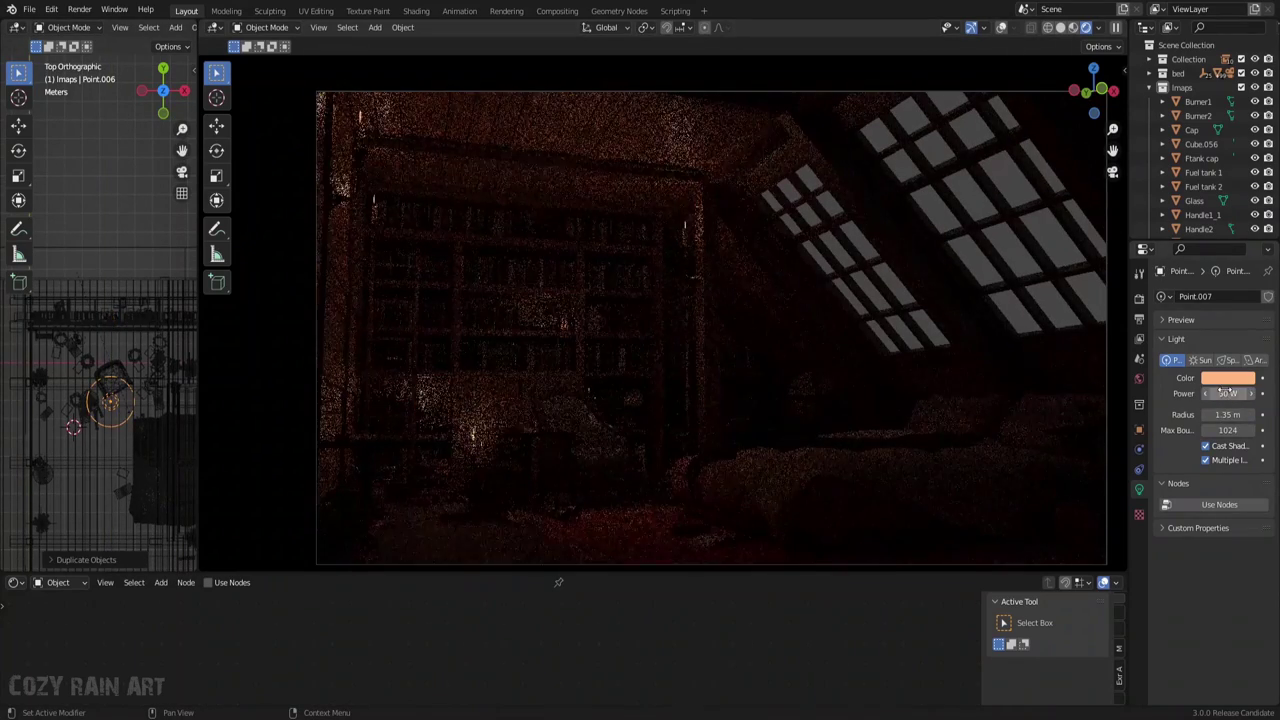
pyautogui.click(1228, 377)
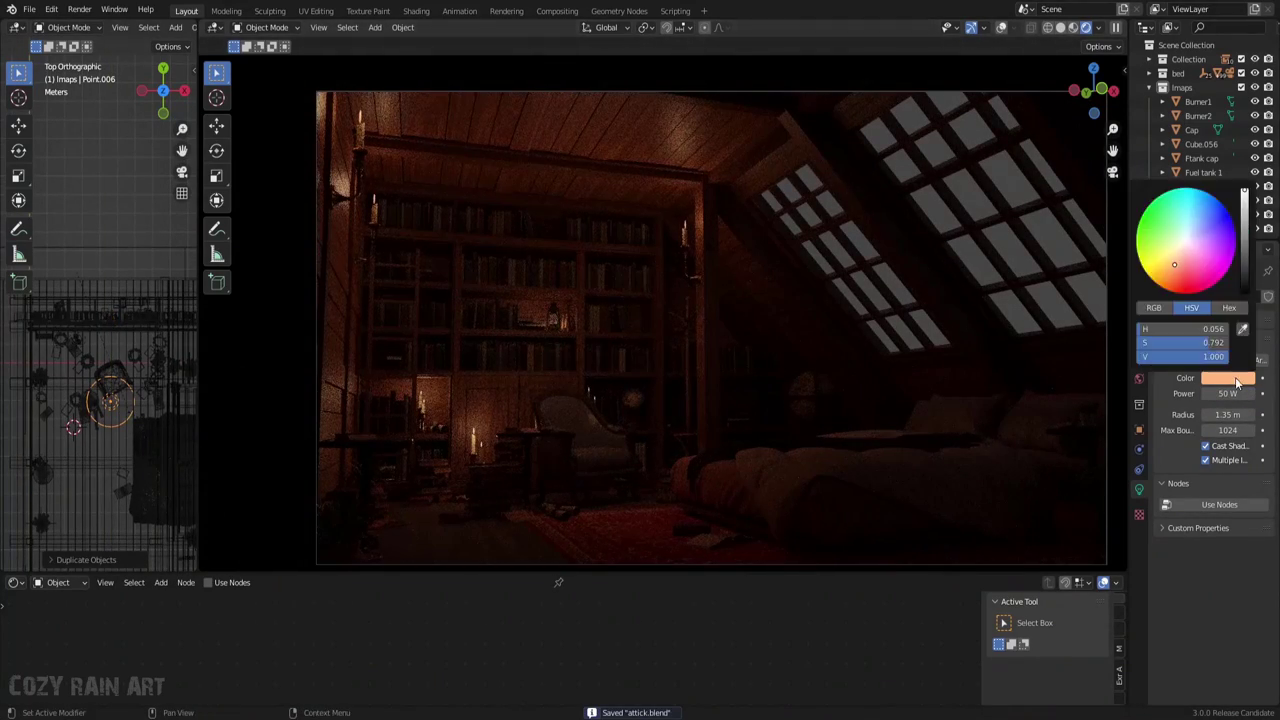
pyautogui.click(1212, 287)
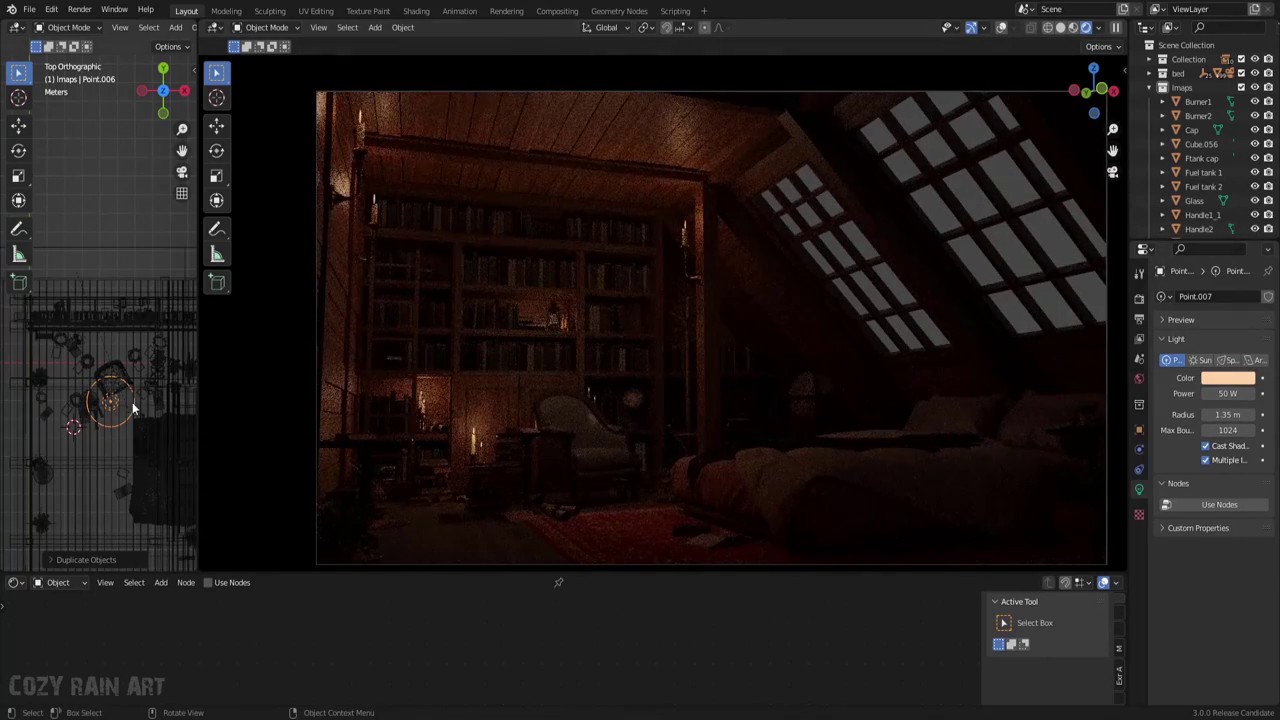
# Position the fill light from above, then lower it vertically in the room
pyautogui.press('g')
pyautogui.click(110, 384)
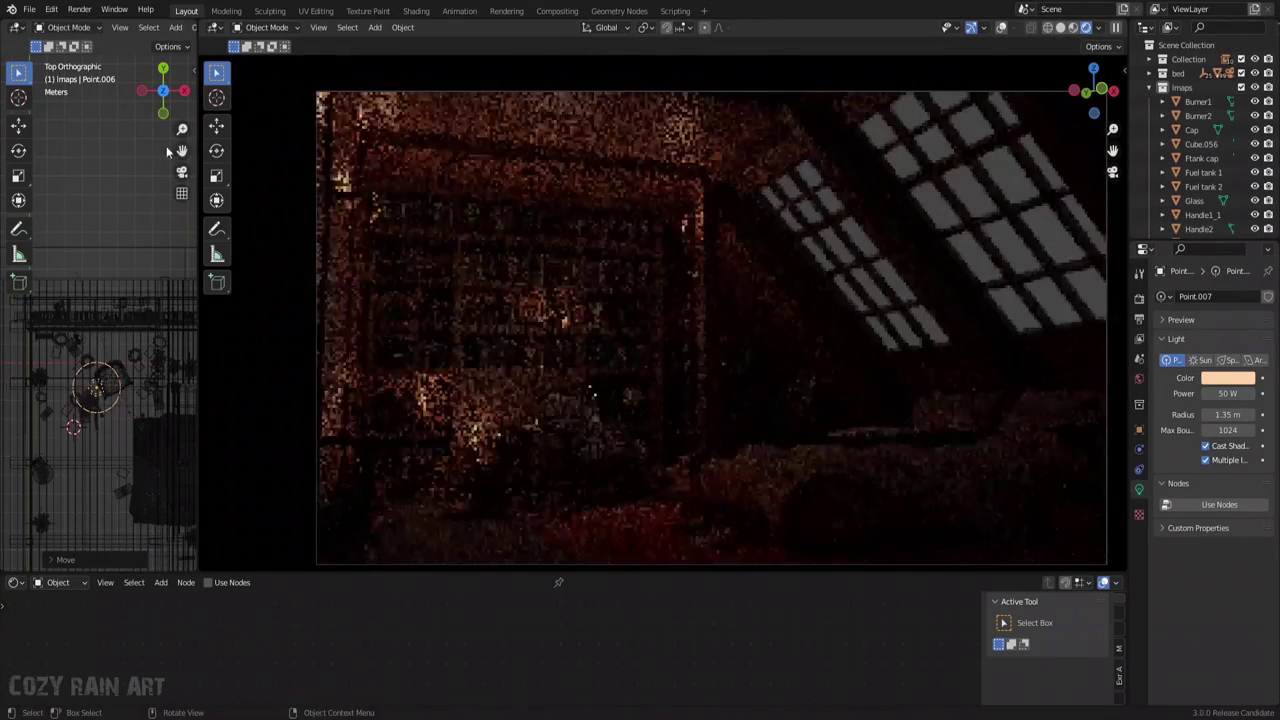
pyautogui.press('KP_1')
pyautogui.press('g')
pyautogui.press('z')
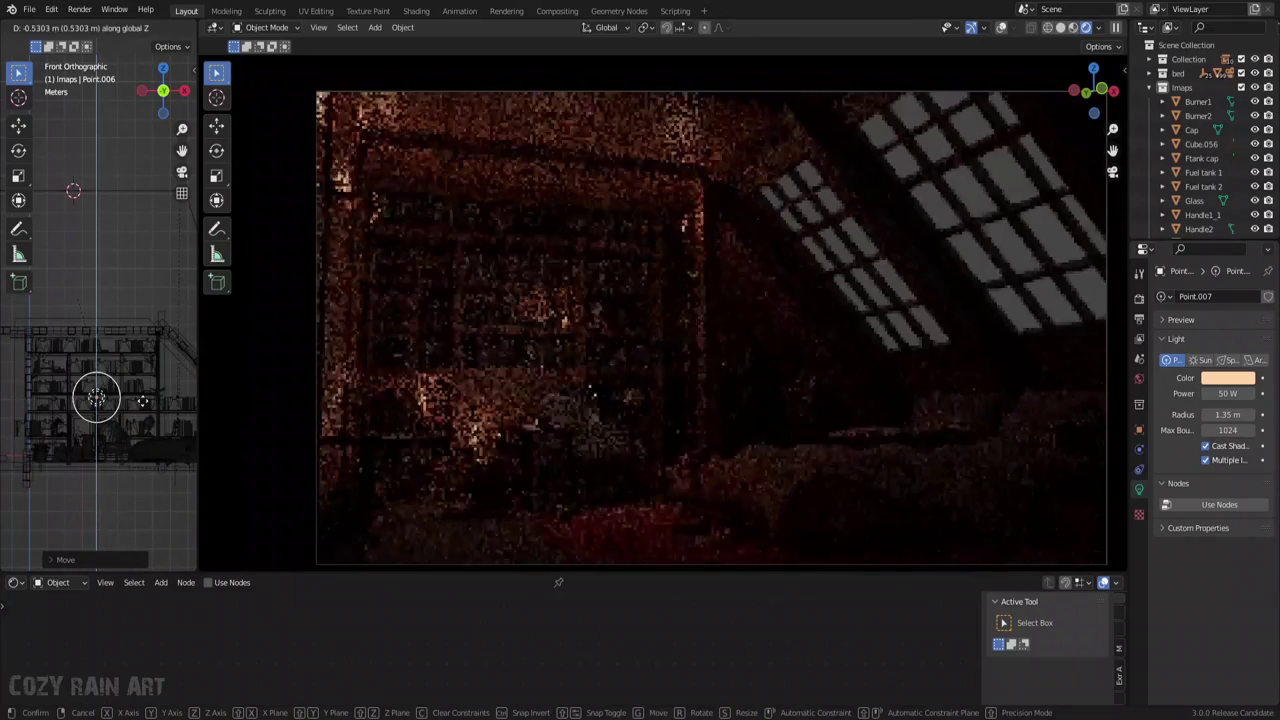
pyautogui.click(145, 400)
pyautogui.moveTo(1228, 393); pyautogui.dragTo(1210, 414)
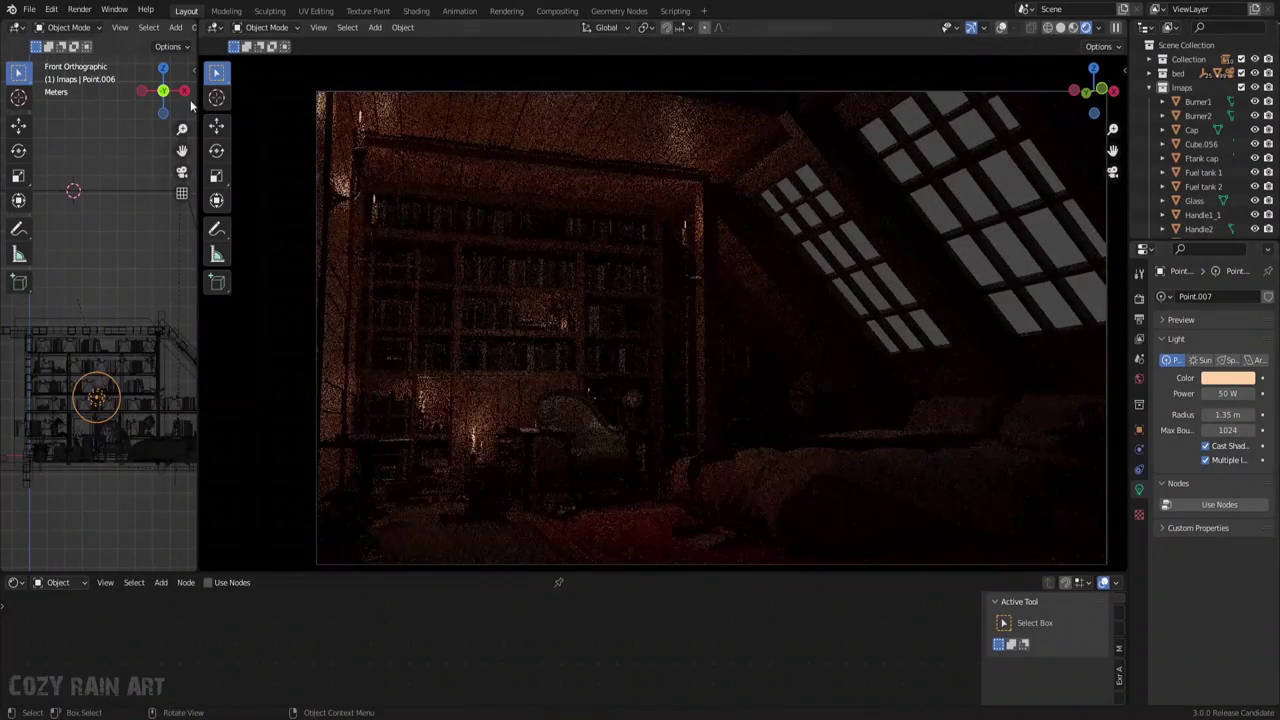
# Duplicate the fill light along the Y axis and save attick.blend
pyautogui.press('KP_7')
pyautogui.hotkey('shift', 'd')
pyautogui.press('y')
pyautogui.click(130, 406)
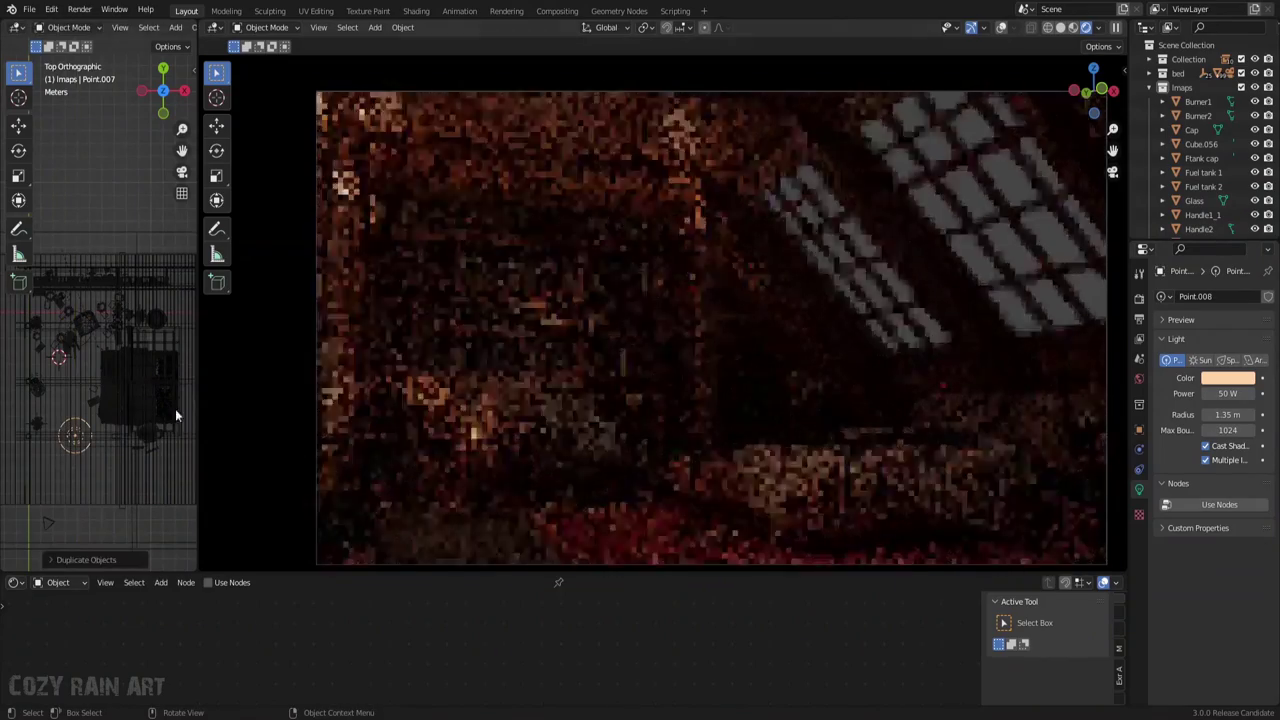
pyautogui.hotkey('ctrl', 's')
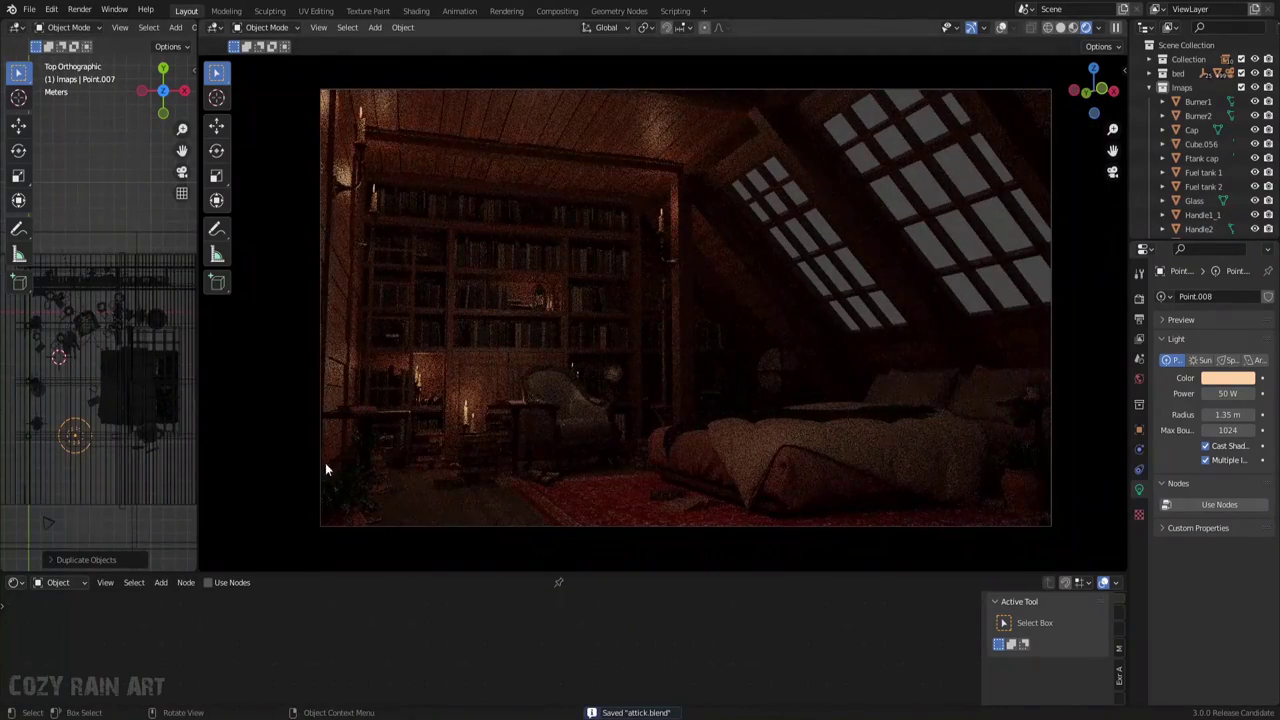
# Select candle light Point.004 and frame it in the front view
pyautogui.click(75, 436)
pyautogui.press('KP_1')
pyautogui.press('KP_Decimal')
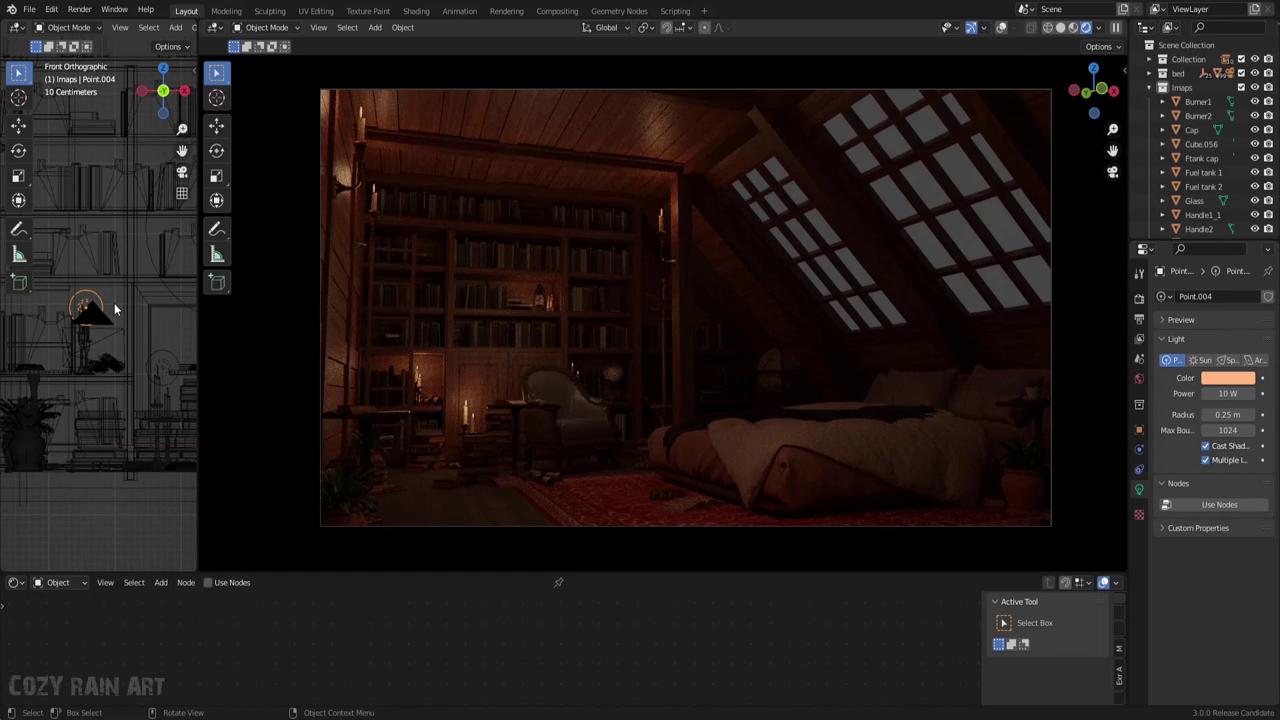
# Duplicate the candle light along the X axis to a new spot and save
pyautogui.scroll(-4, 114, 303)
pyautogui.hotkey('shift', 'd')
pyautogui.press('x')
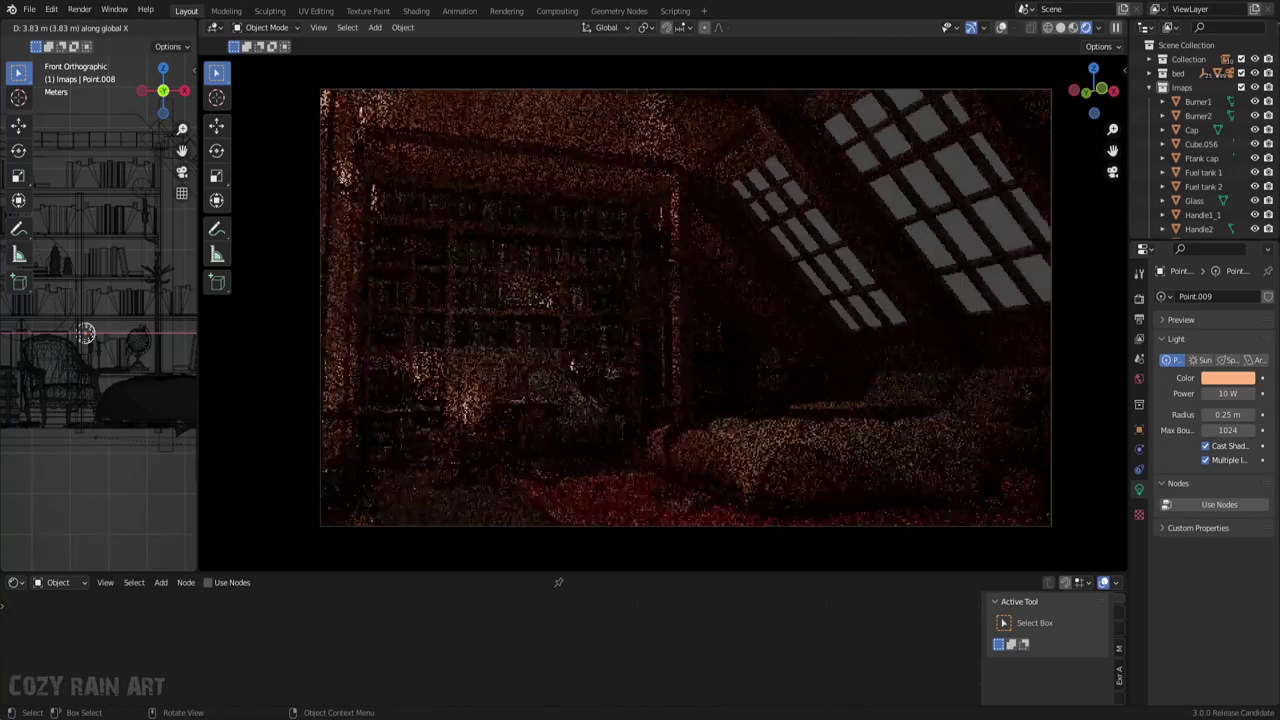
pyautogui.click(80, 400)
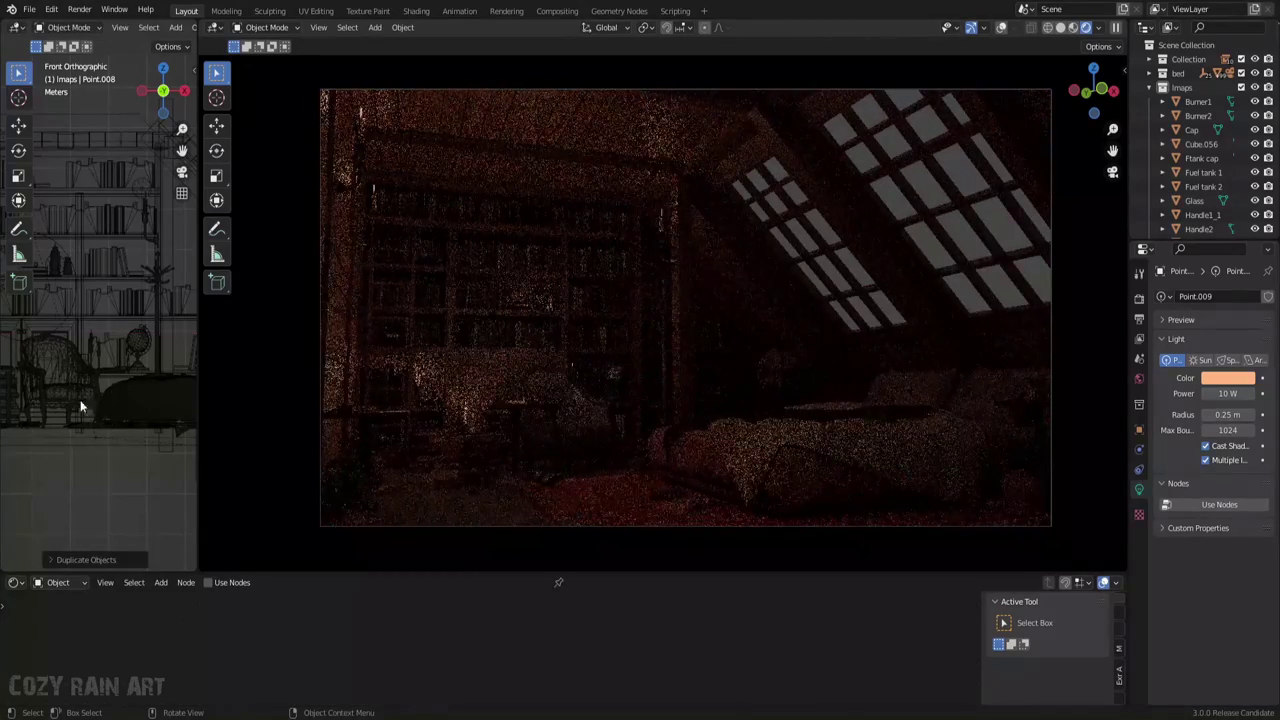
pyautogui.hotkey('ctrl', 's')
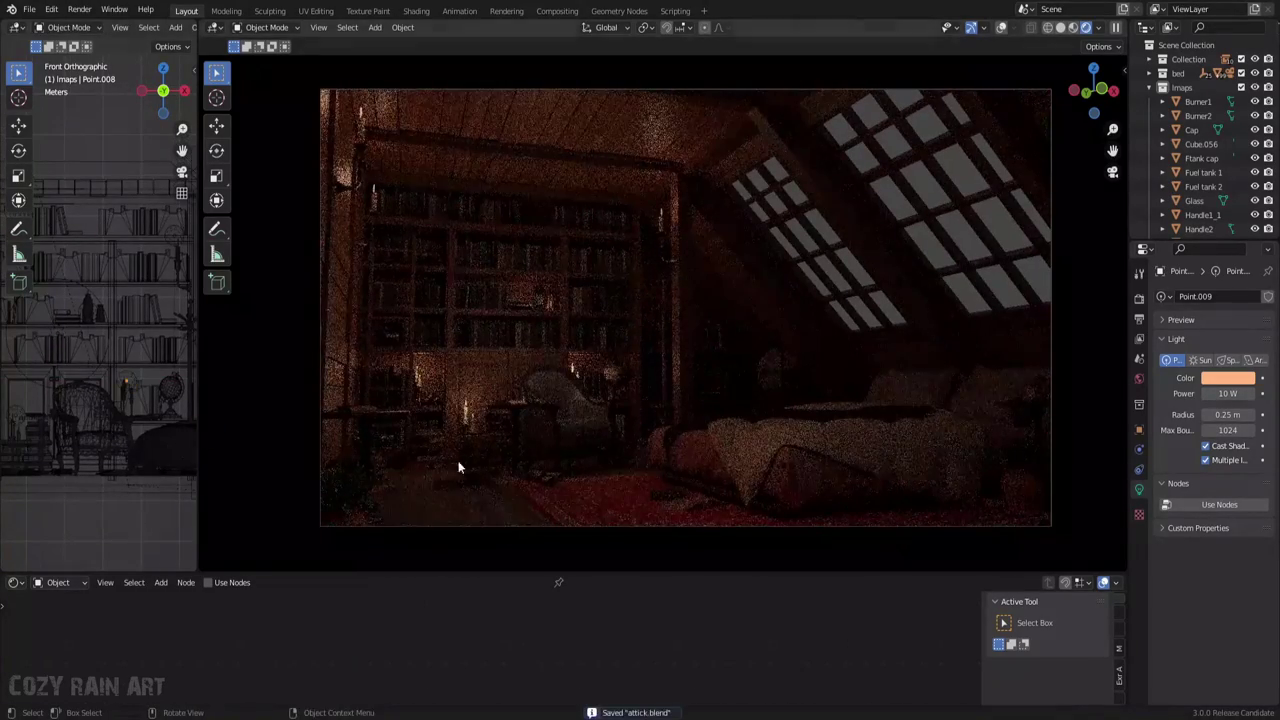
# Copy the light named Point to a new position, set it to 30 W, and save
pyautogui.click(165, 73)
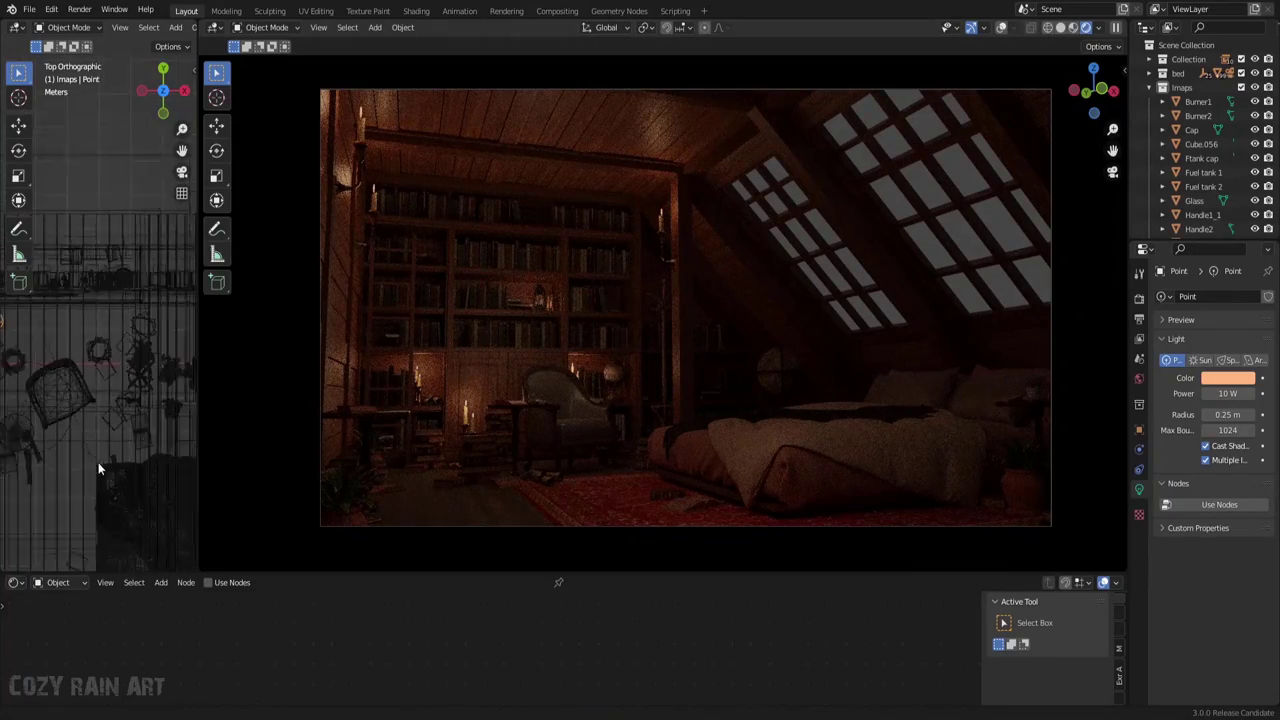
pyautogui.hotkey('shift', 'd')
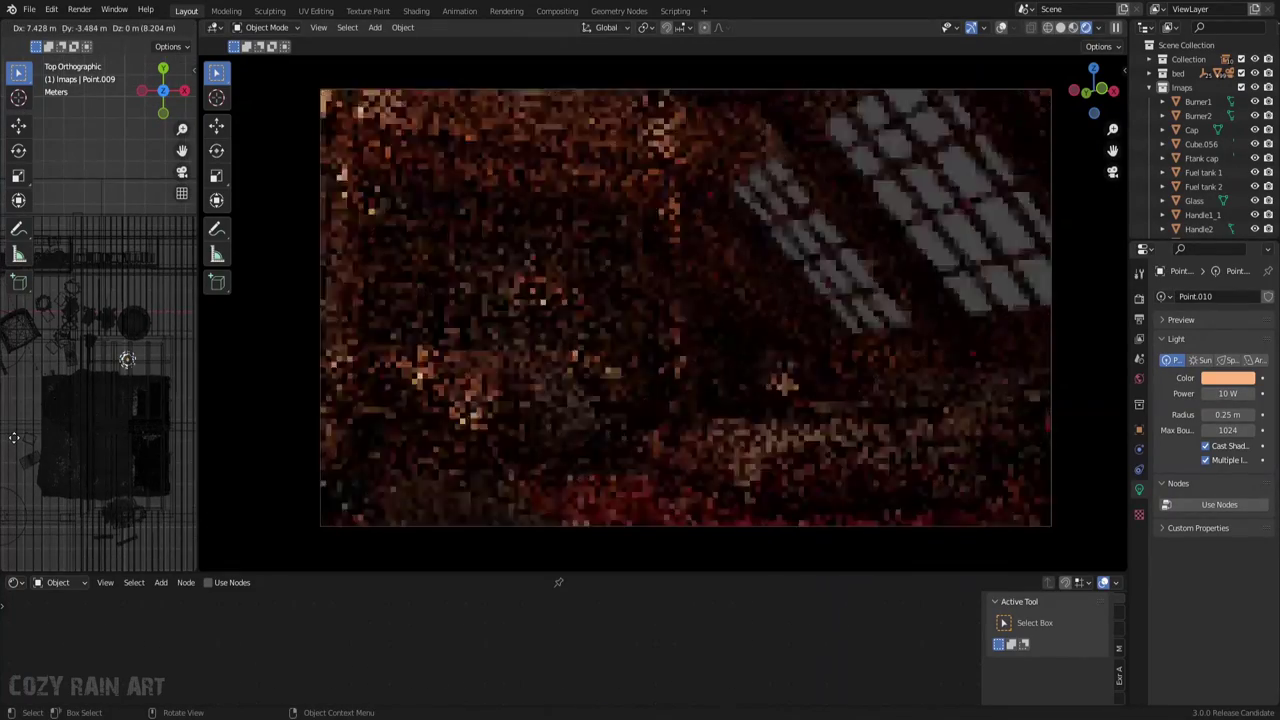
pyautogui.click(183, 416)
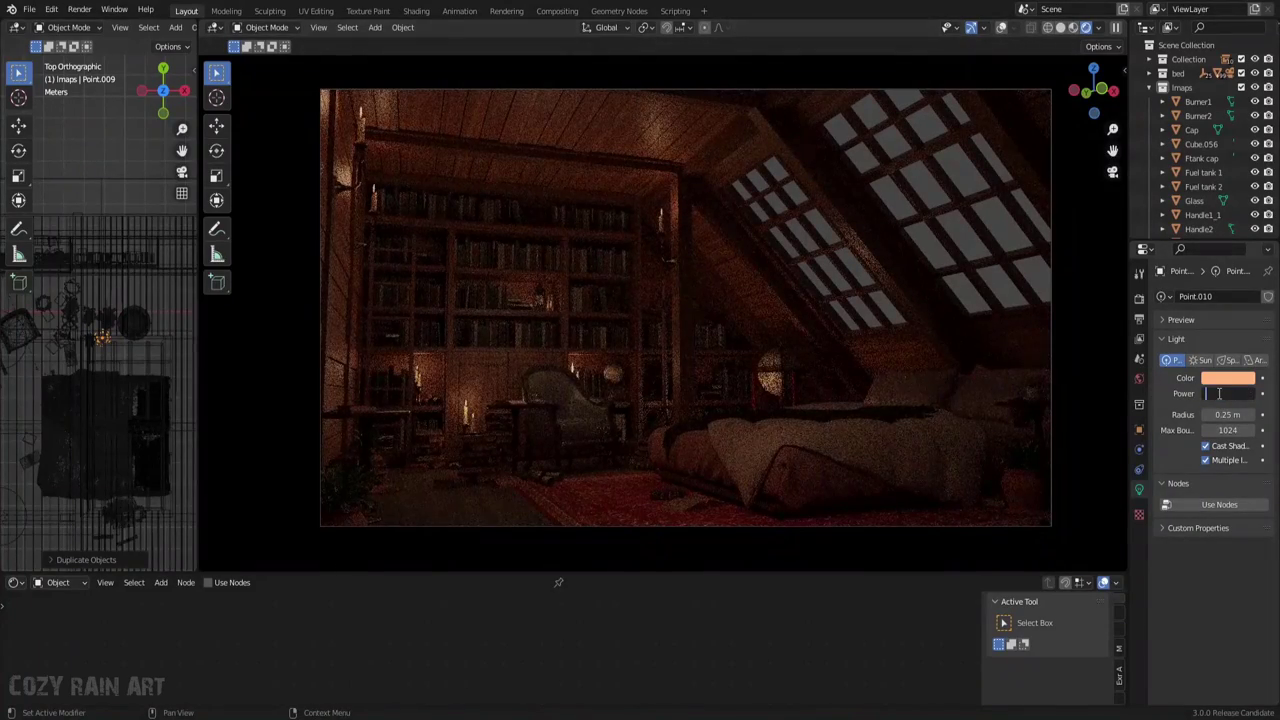
pyautogui.write('30')
pyautogui.press('Return')
pyautogui.hotkey('ctrl', 's')
# Add another copy of the light along the Y axis and save attick.blend
pyautogui.hotkey('shift', 'd')
pyautogui.press('y')
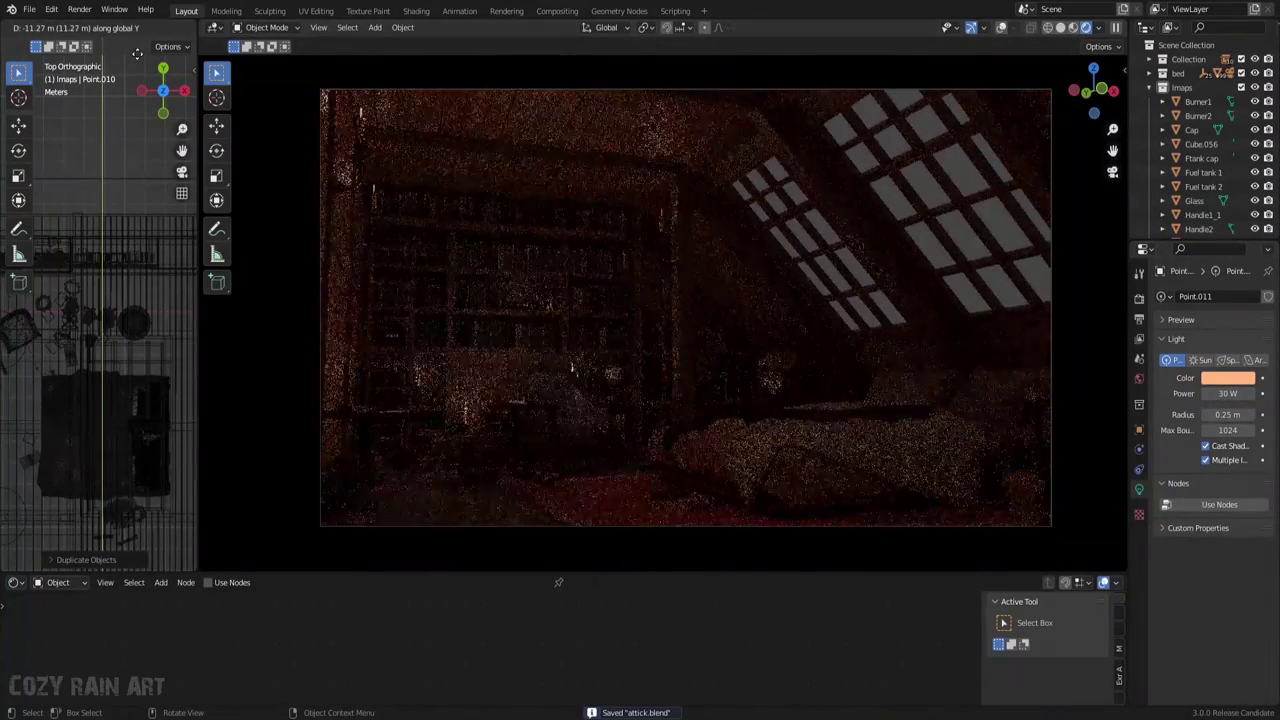
pyautogui.click(875, 404)
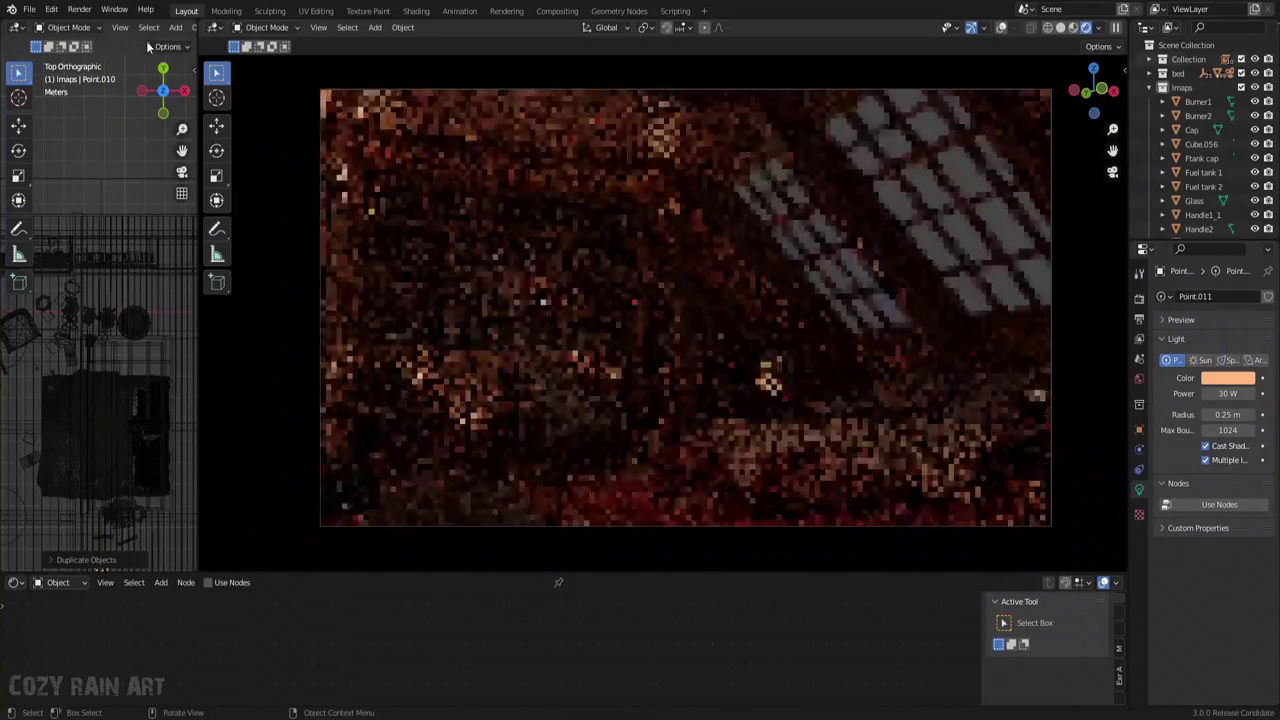
pyautogui.hotkey('ctrl', 's')
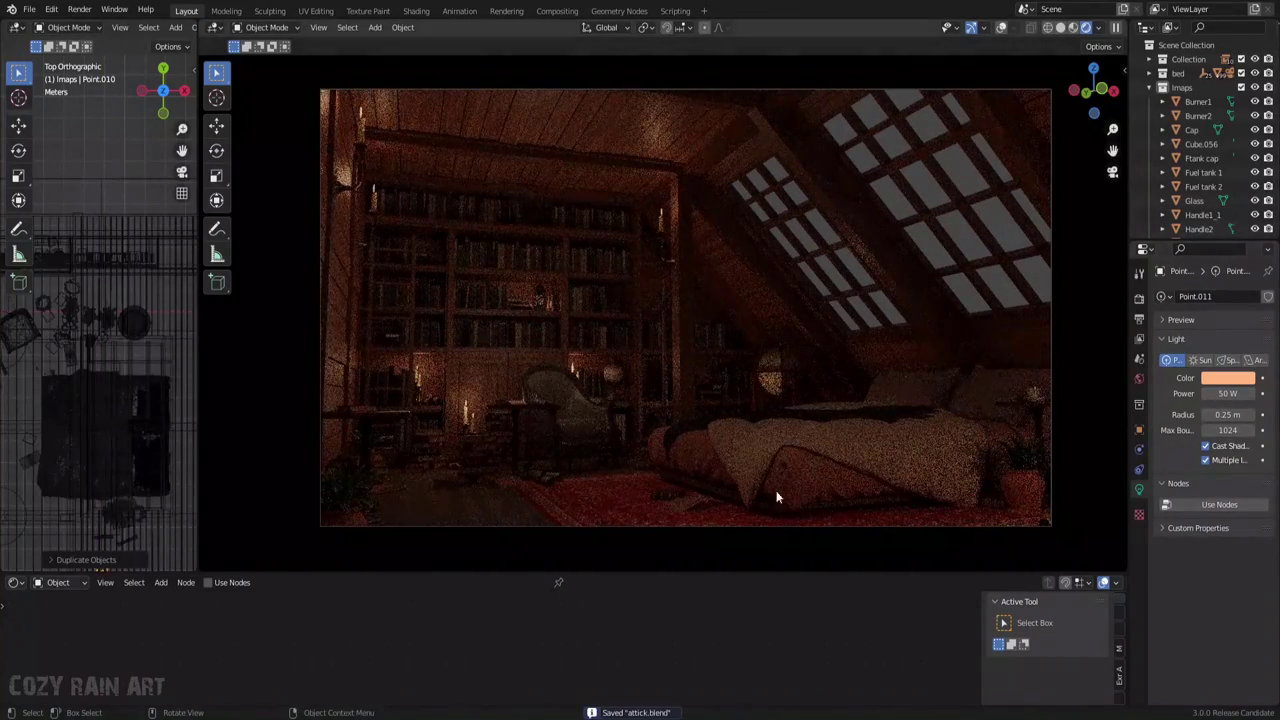
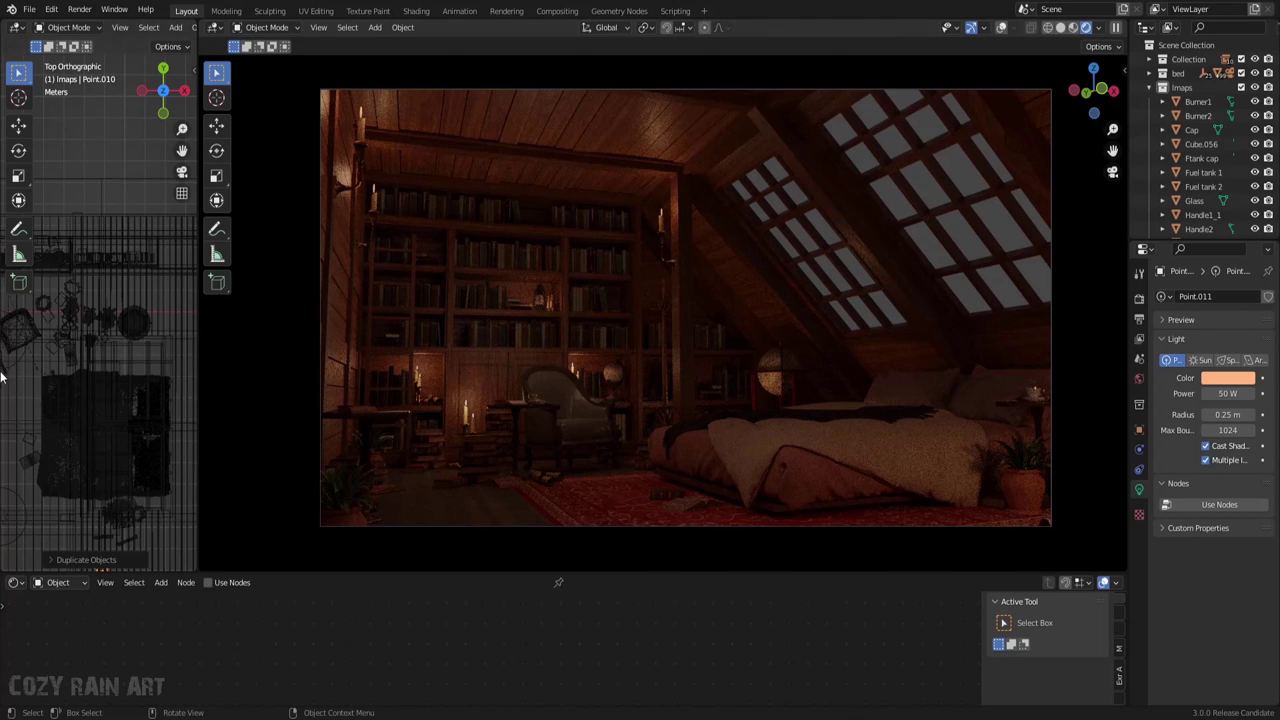
# Duplicate a point light, place it beside the bed and set its power to 20 W
pyautogui.click(85, 385)
pyautogui.scroll(2, 128, 429)
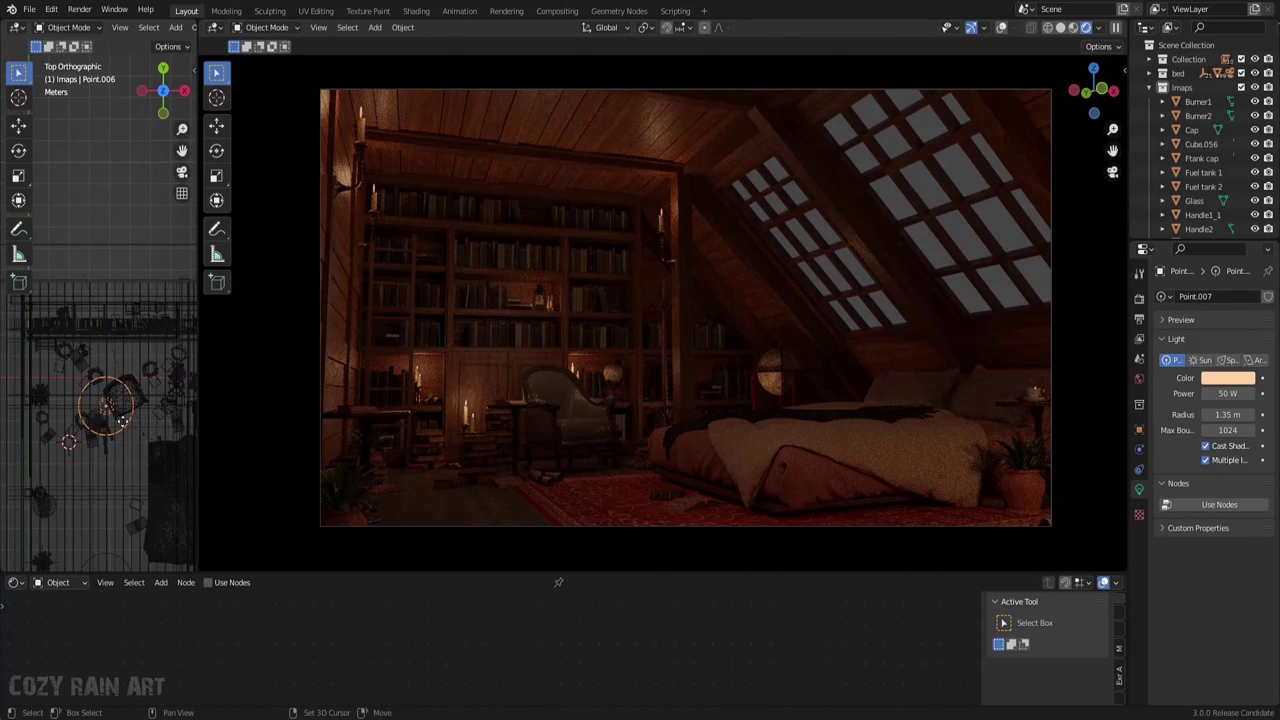
pyautogui.hotkey('shift', 'd')
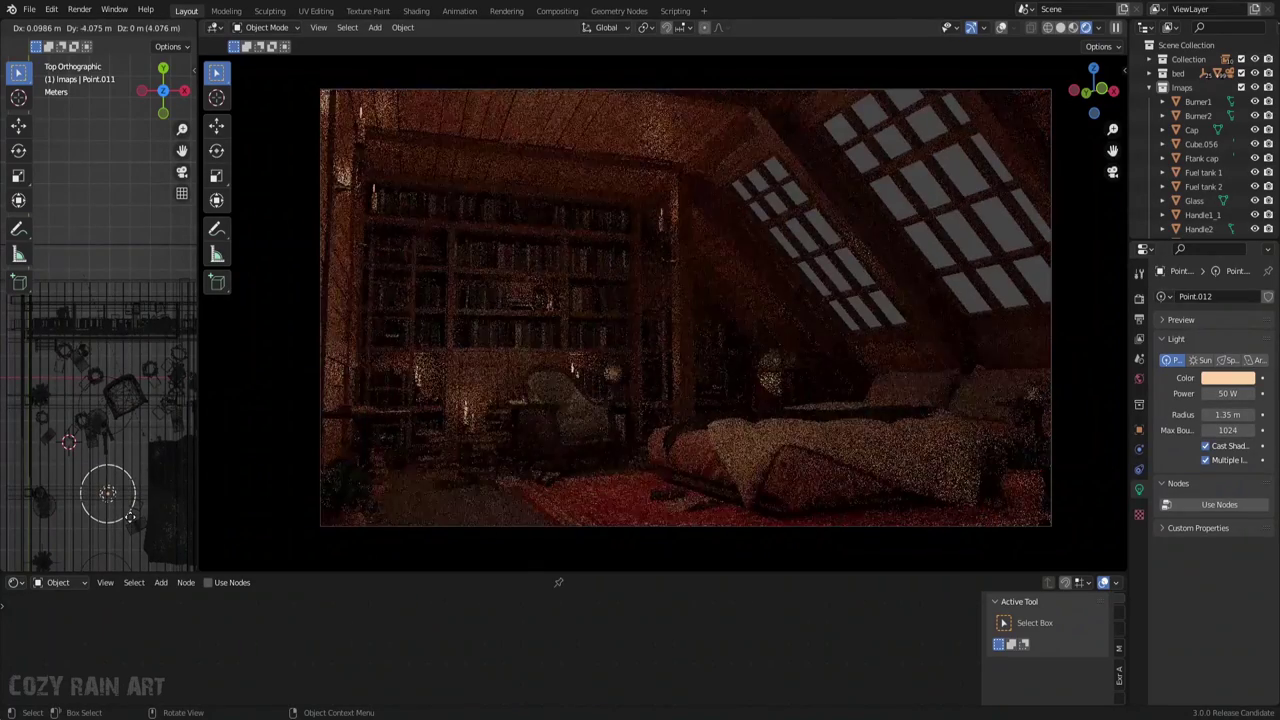
pyautogui.click(130, 523)
pyautogui.click(1228, 393)
pyautogui.press('Return')
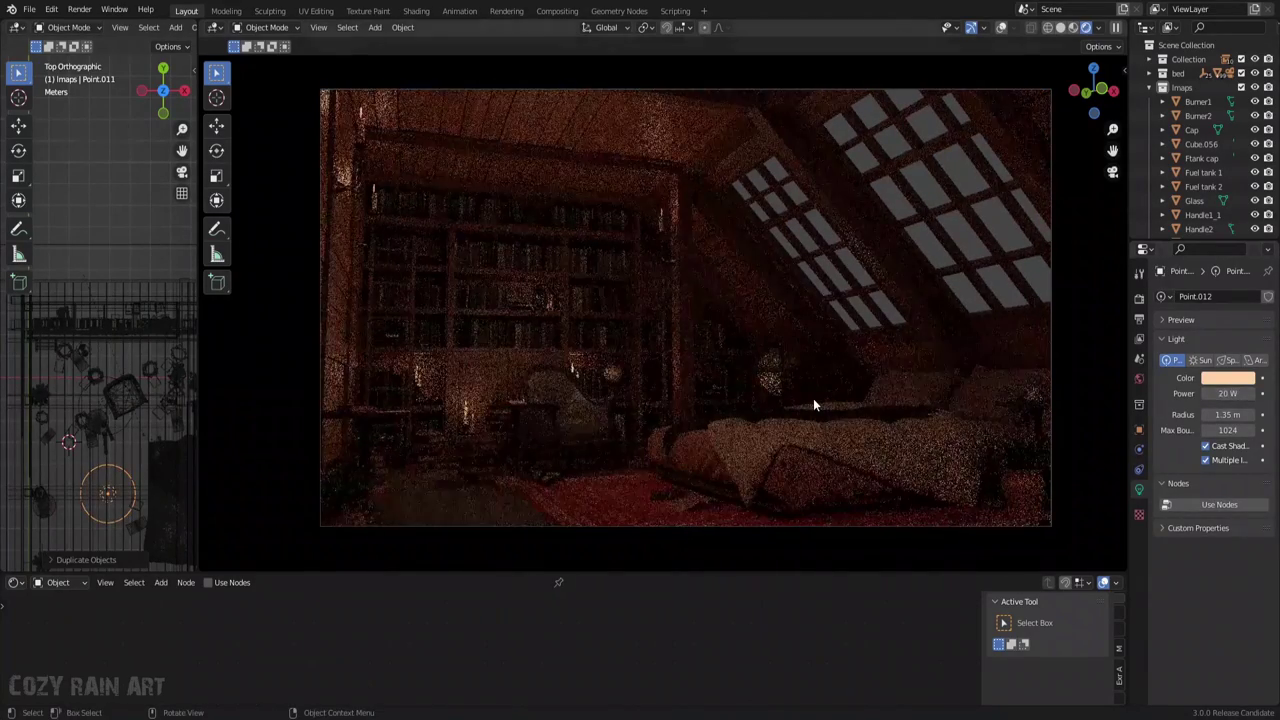
# Delete the duplicated light and save attick.blend
pyautogui.press('Delete')
pyautogui.hotkey('ctrl', 's')
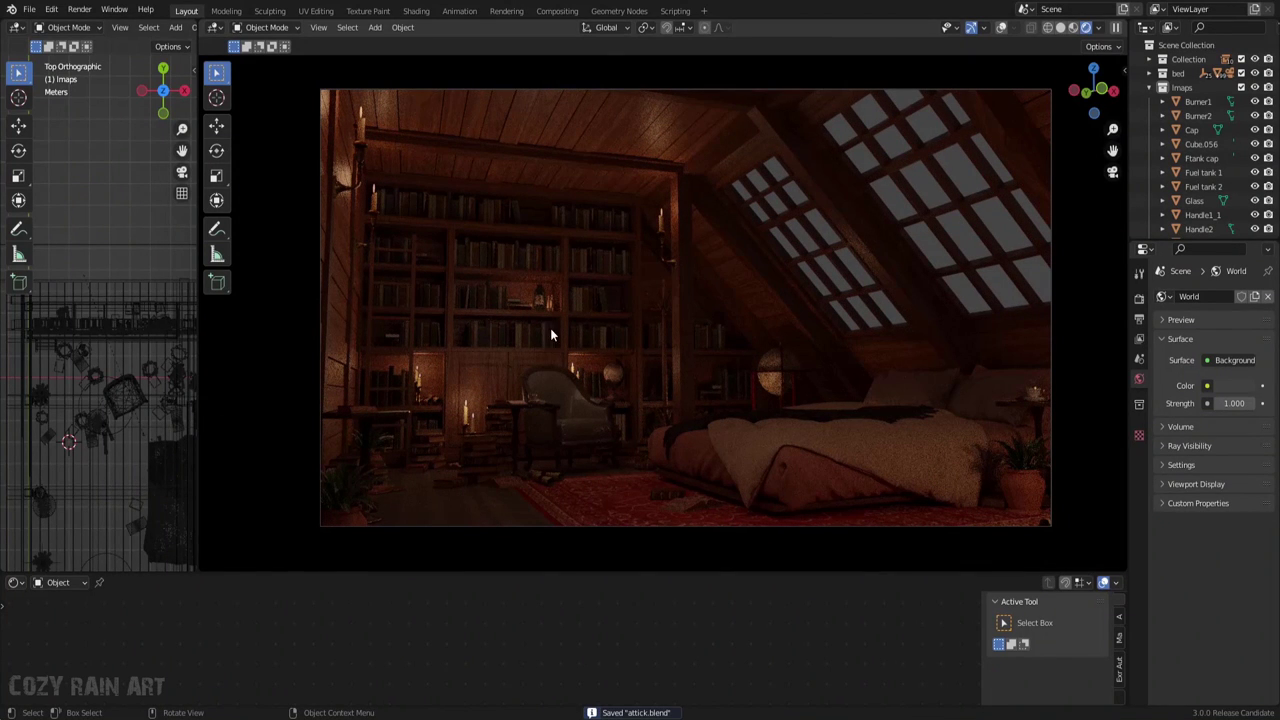
pyautogui.hotkey('ctrl', 's')
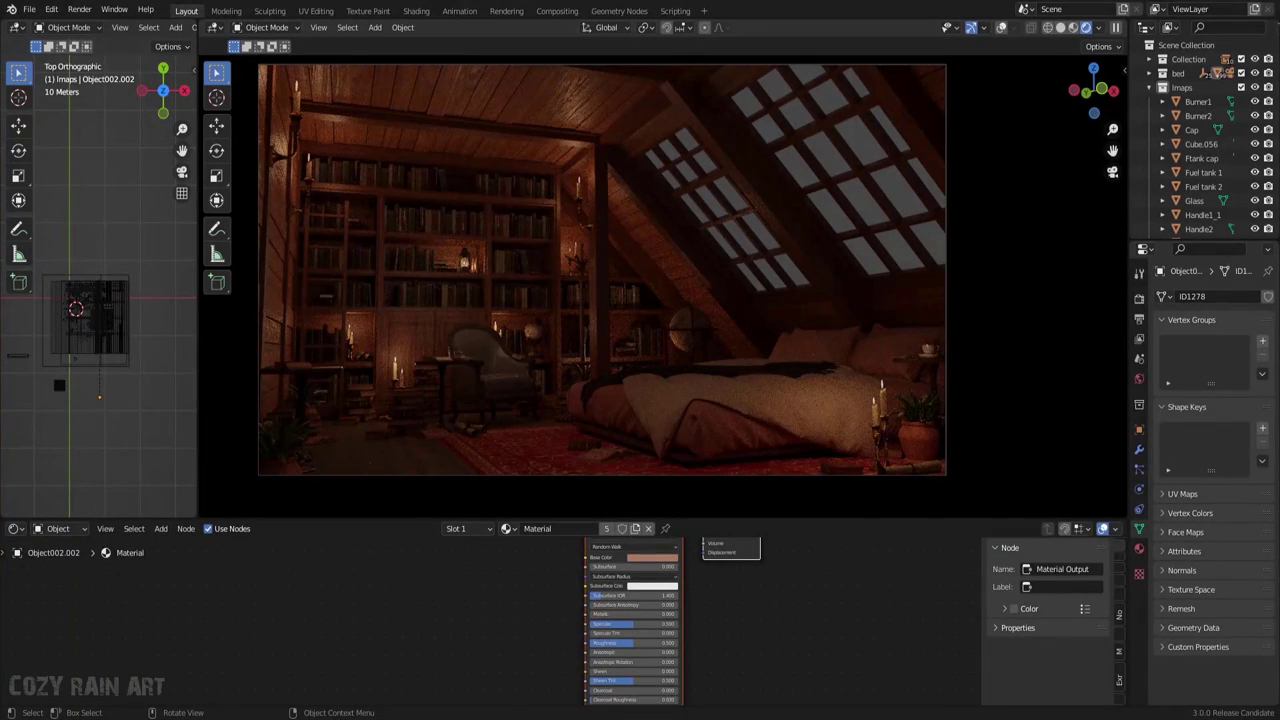
# Add a new Sun lamp (Sun.001) to the attic scene from the Add menu
pyautogui.click(175, 27)
pyautogui.click(258, 215)
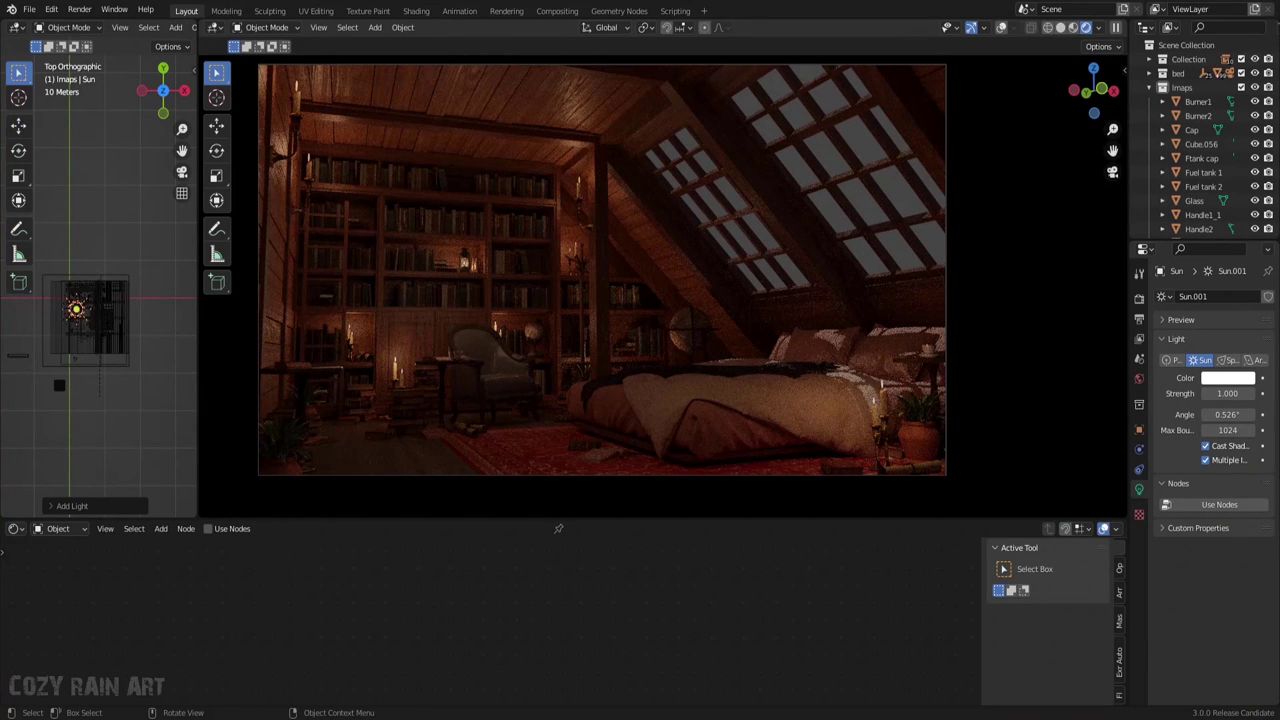
# Tilt the sun down in front view and tint it pale bluish grey
pyautogui.press('KP_1')
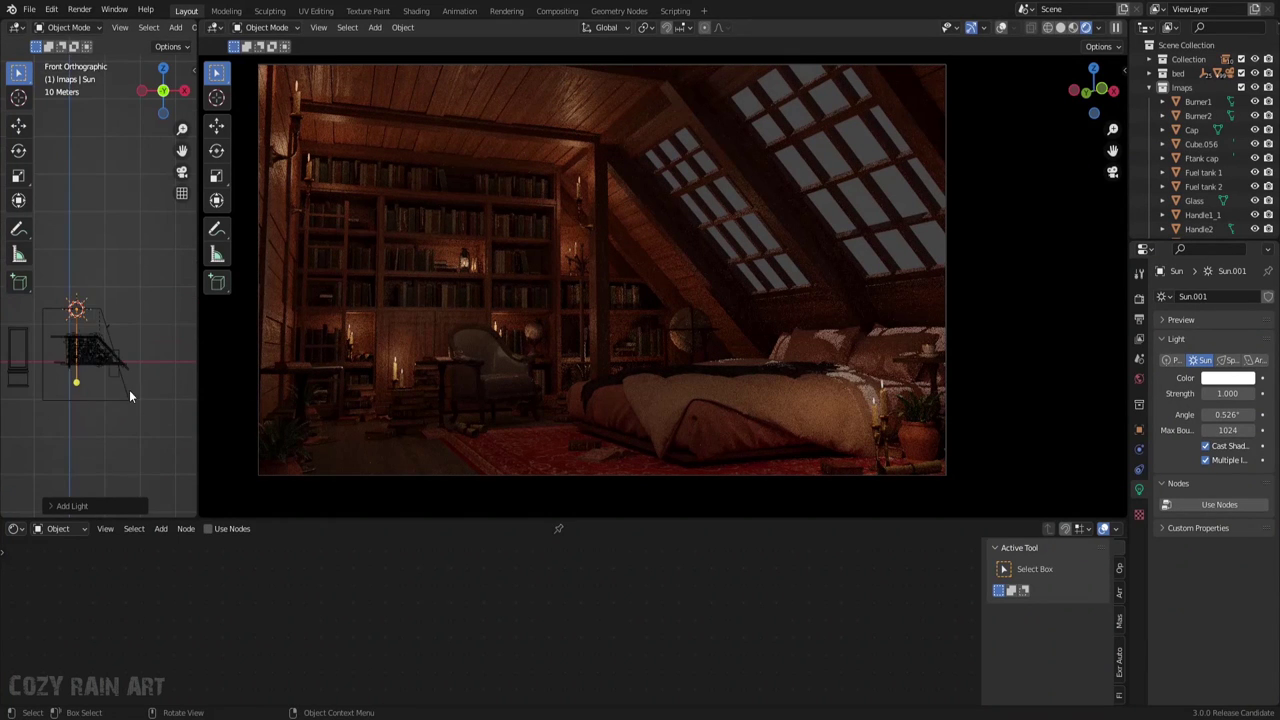
pyautogui.moveTo(75, 378); pyautogui.dragTo(55, 378)
pyautogui.click(1193, 377)
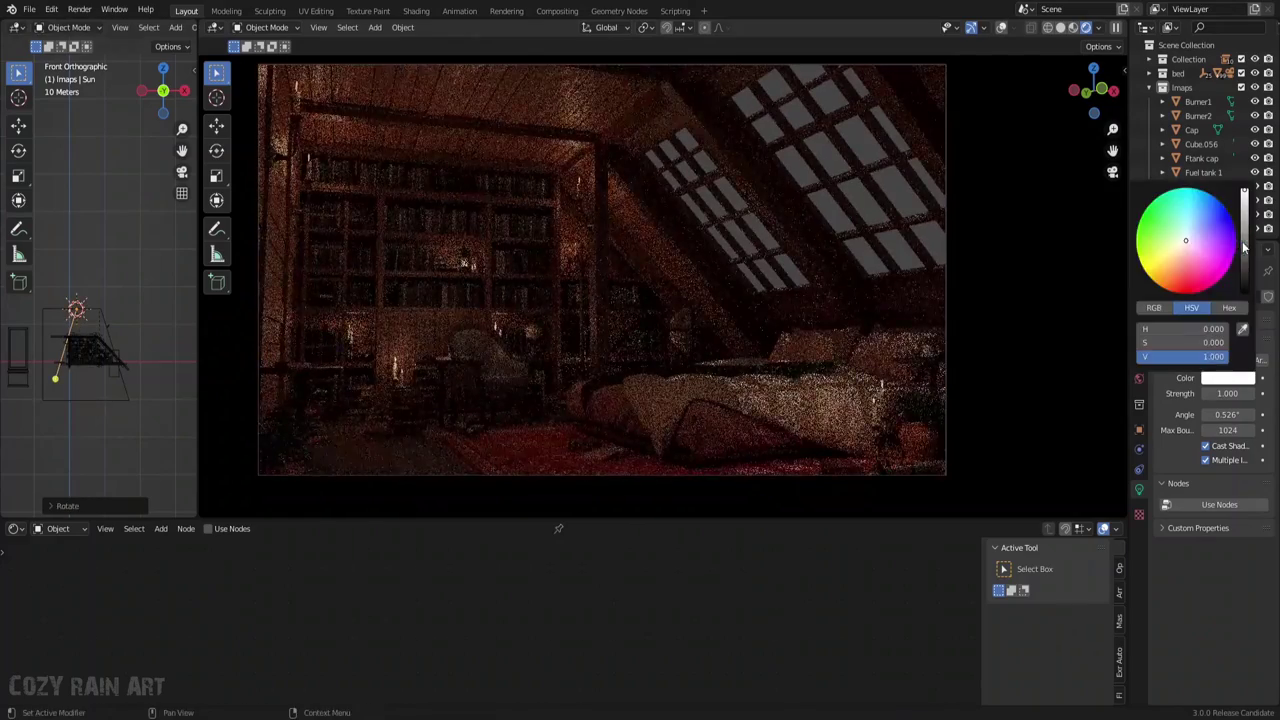
pyautogui.click(1190, 221)
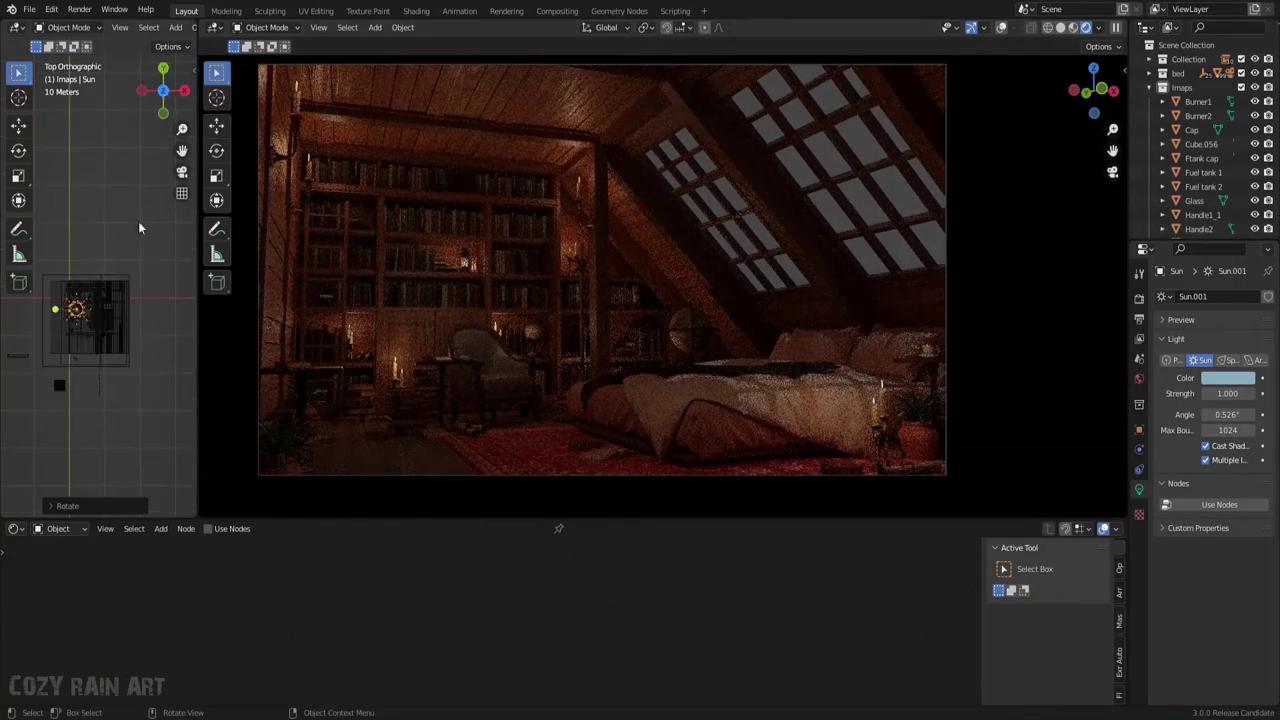
# Rotate the sun from the top view and set its strength to 2
pyautogui.press('r')
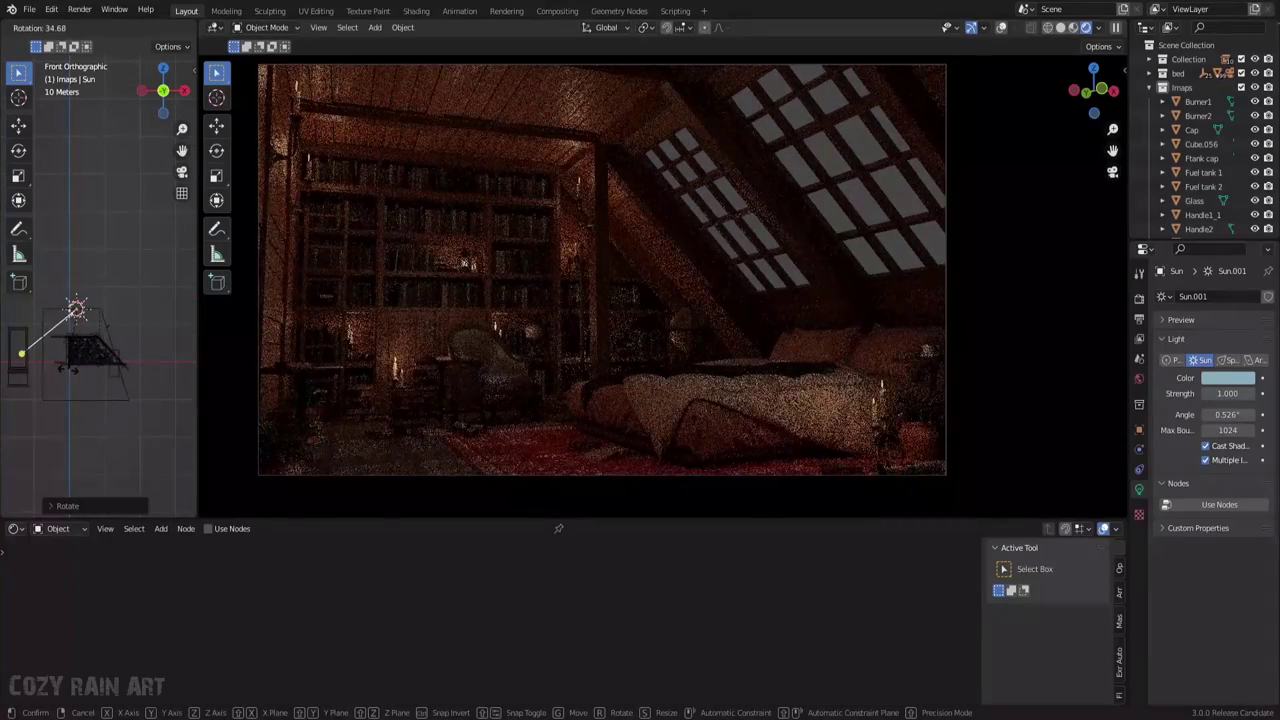
pyautogui.press('KP_7')
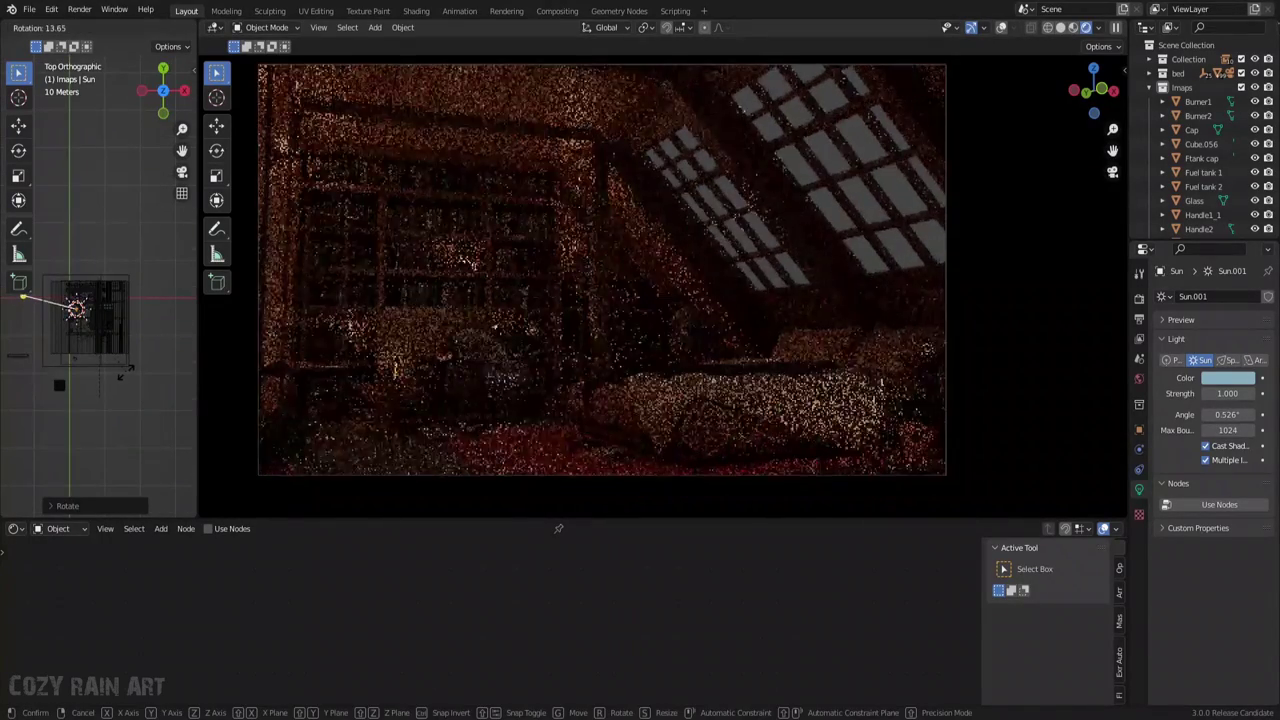
pyautogui.press('Return')
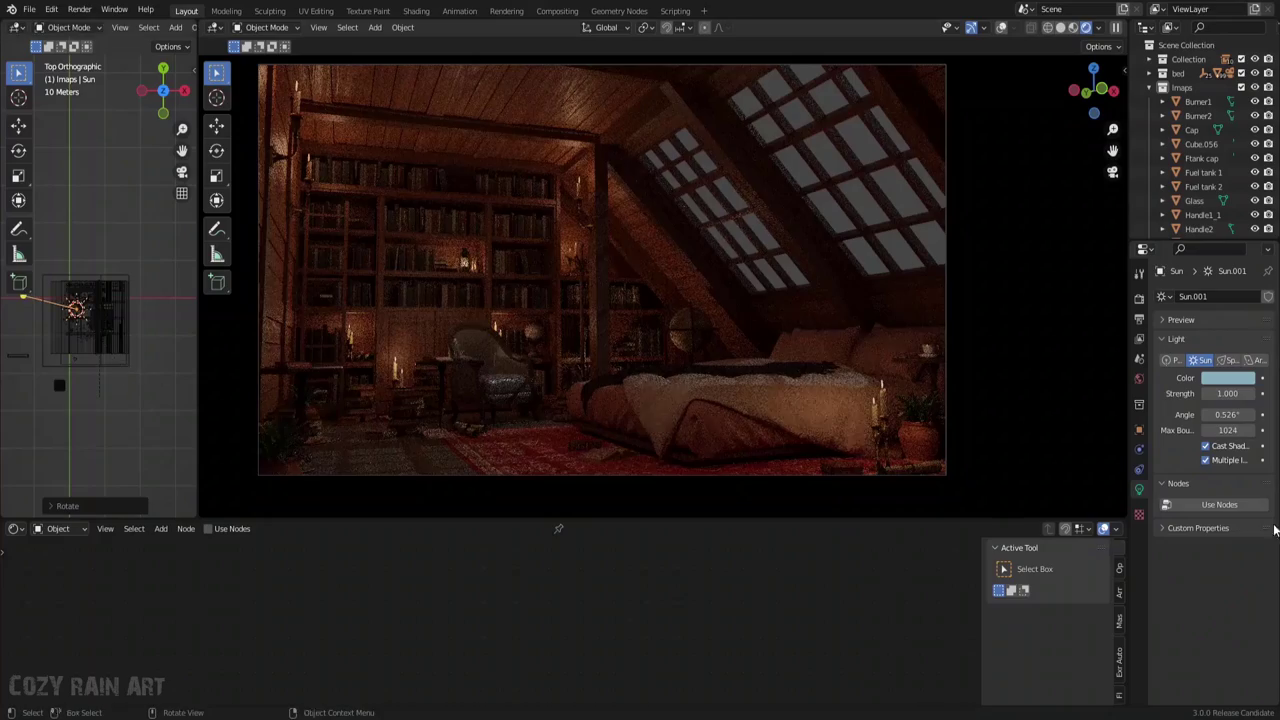
pyautogui.click(1230, 394)
pyautogui.write('2.000')
pyautogui.press('Return')
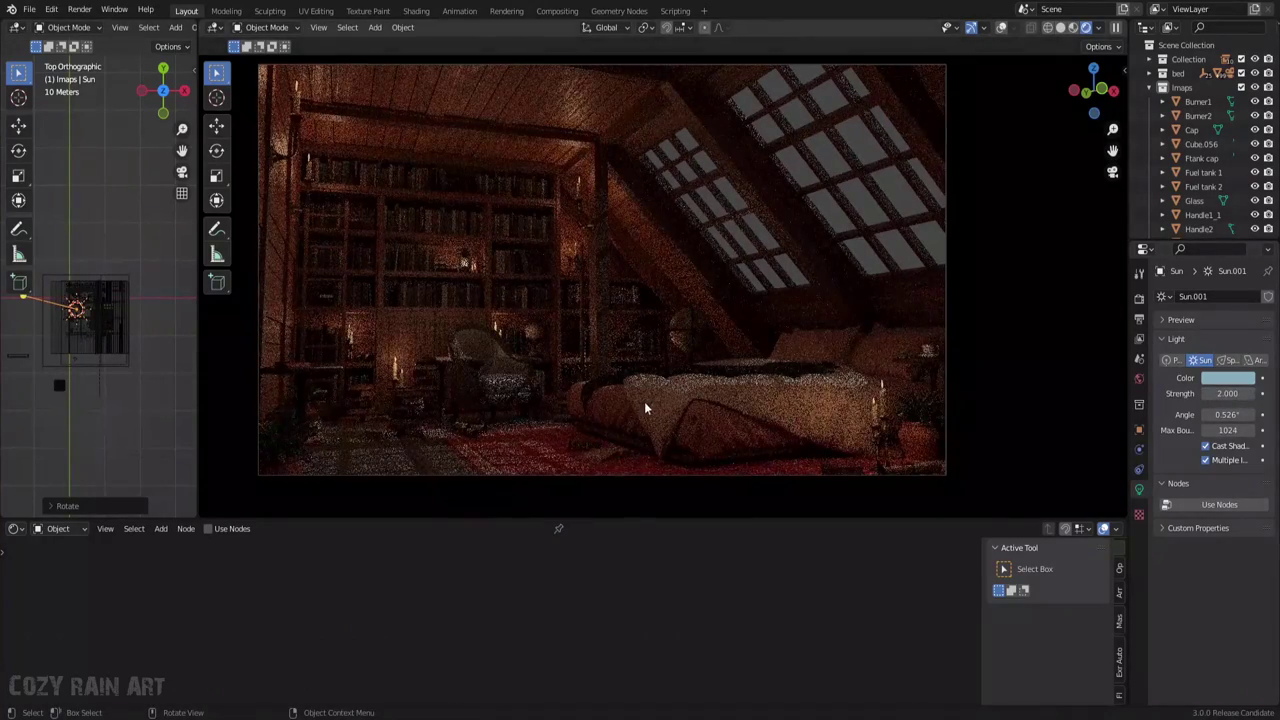
# Re-aim the sun through the skylights, finishing with a small rotation in front view
pyautogui.press('r')
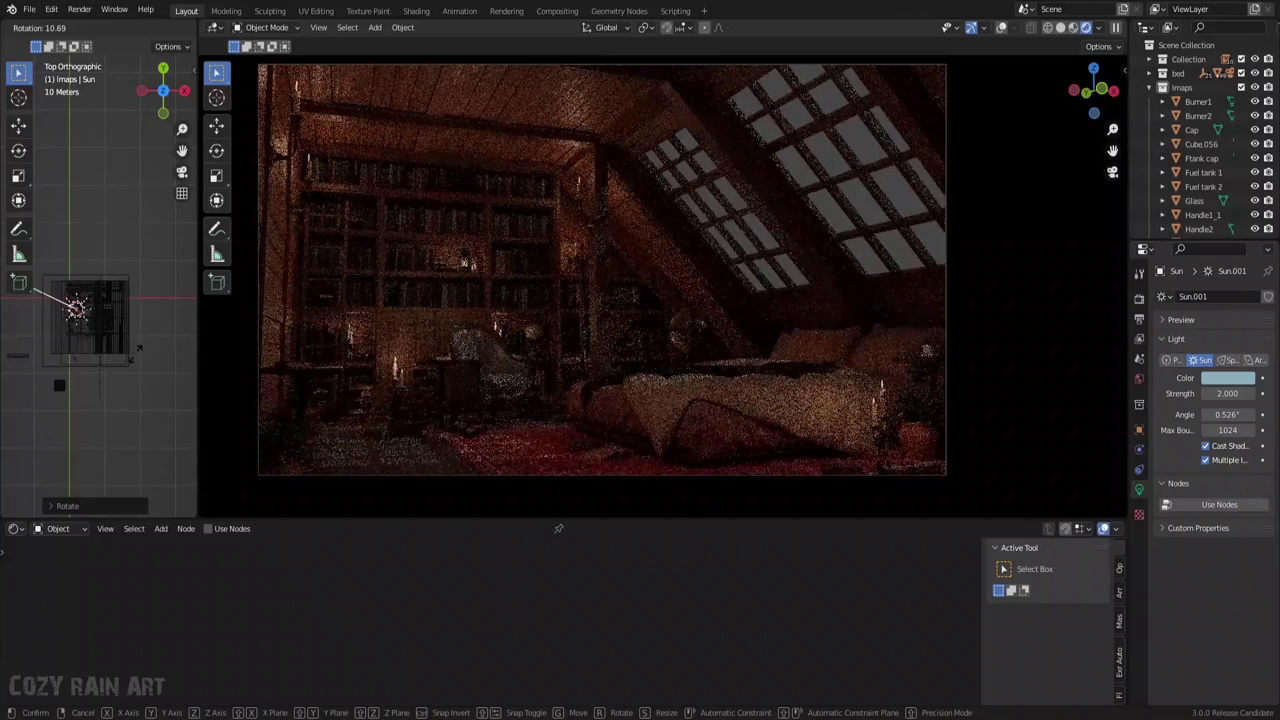
pyautogui.click(121, 357)
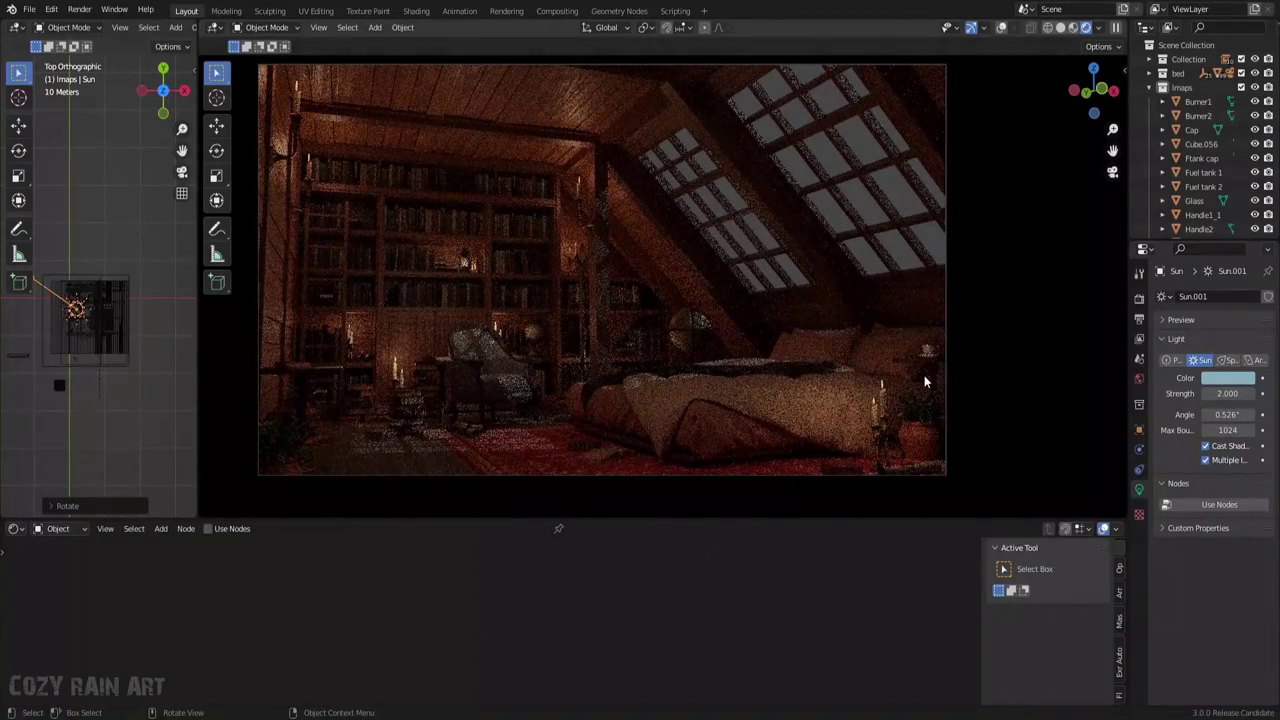
pyautogui.hotkey('ctrl', 'z')
pyautogui.press('KP_1')
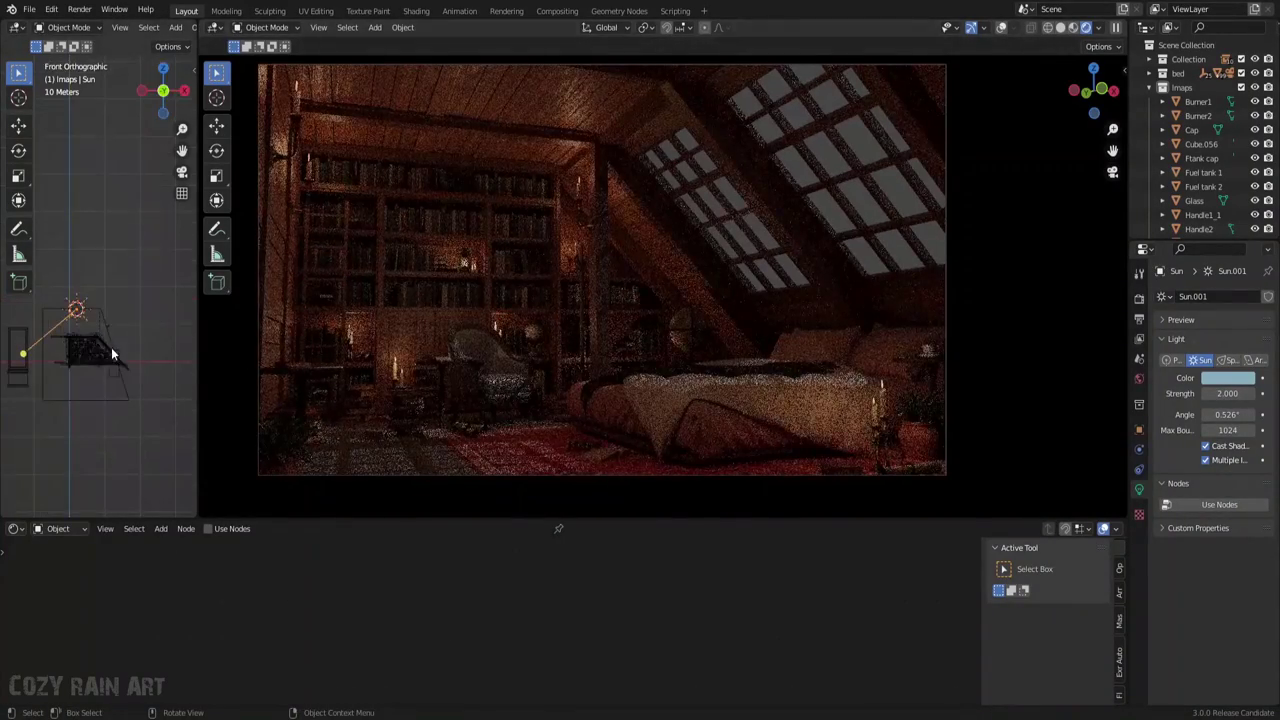
pyautogui.press('r')
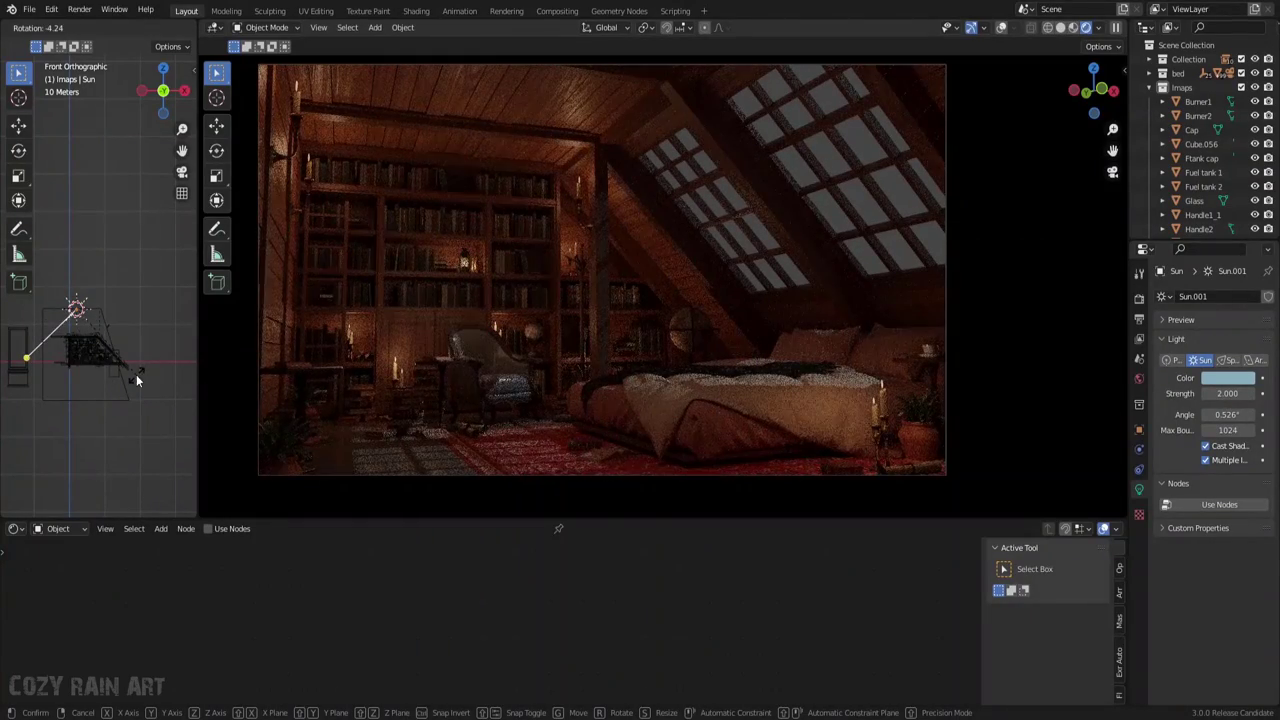
pyautogui.rightClick(136, 374)
pyautogui.moveTo(136, 373); pyautogui.dragTo(103, 397, button='middle')
pyautogui.press('KP_1')
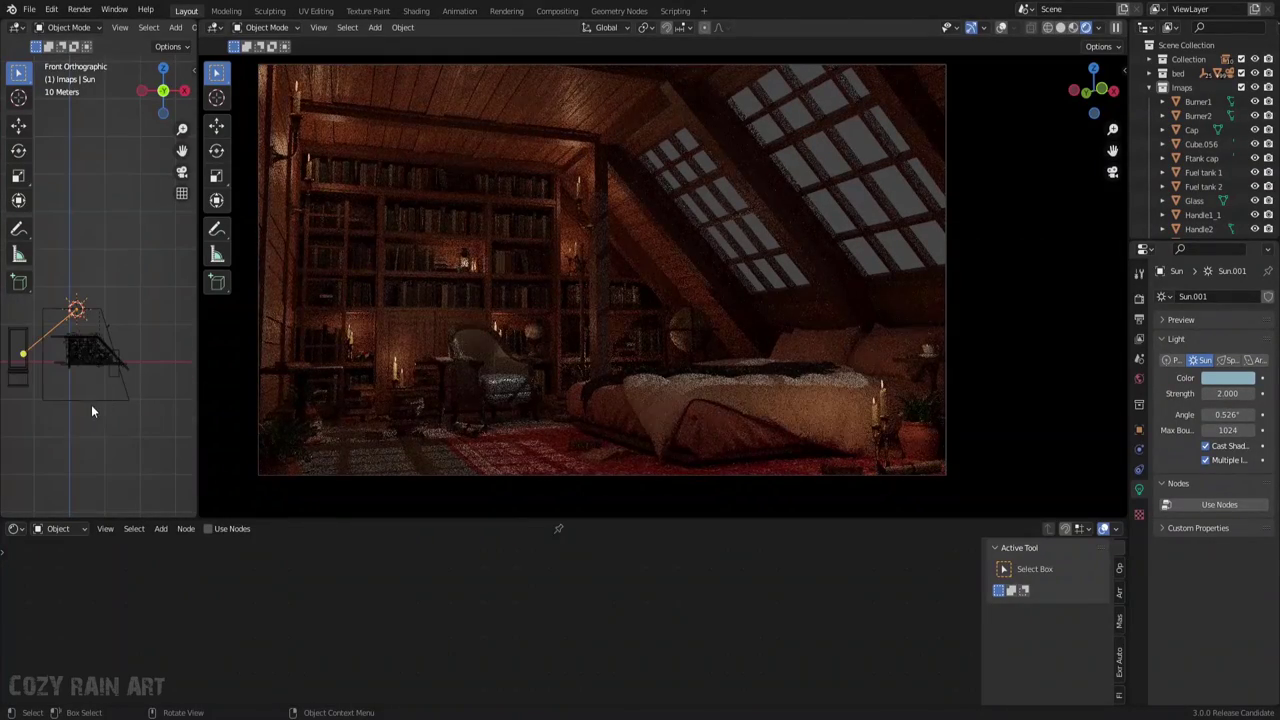
pyautogui.press('r')
pyautogui.click(95, 400)
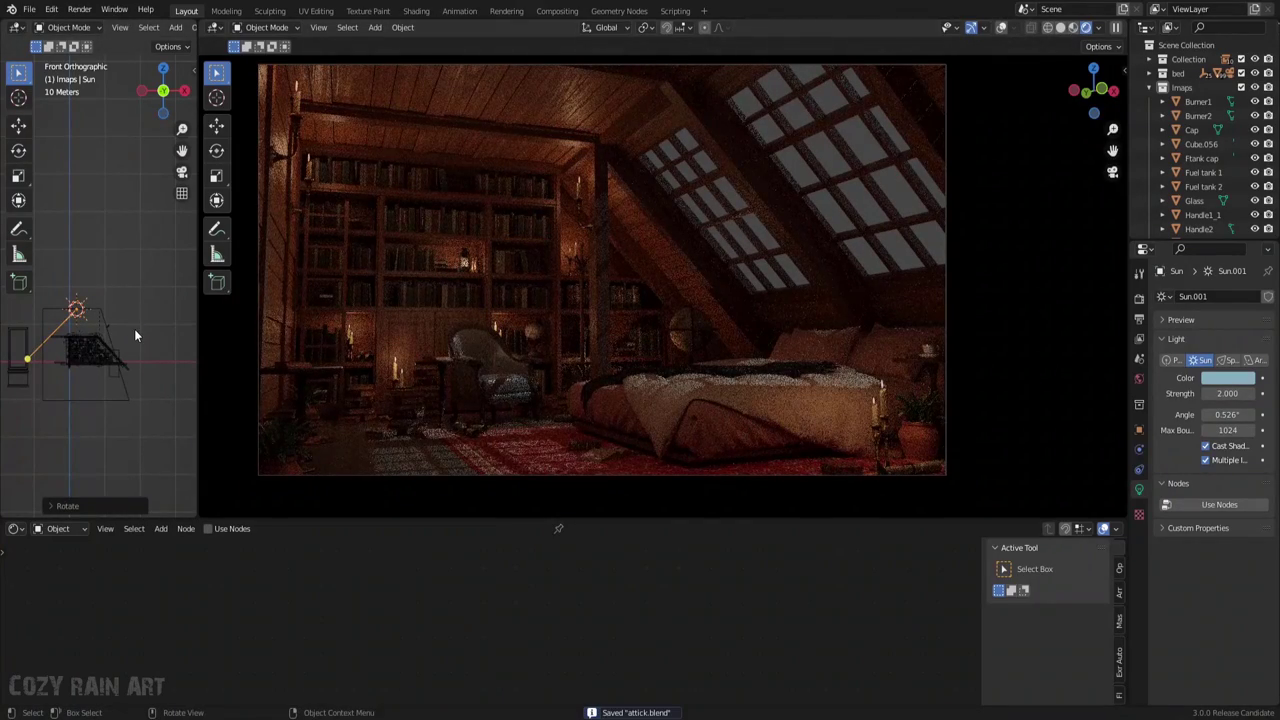
# Switch to the top view and resize the split between the two viewports
pyautogui.click(164, 70)
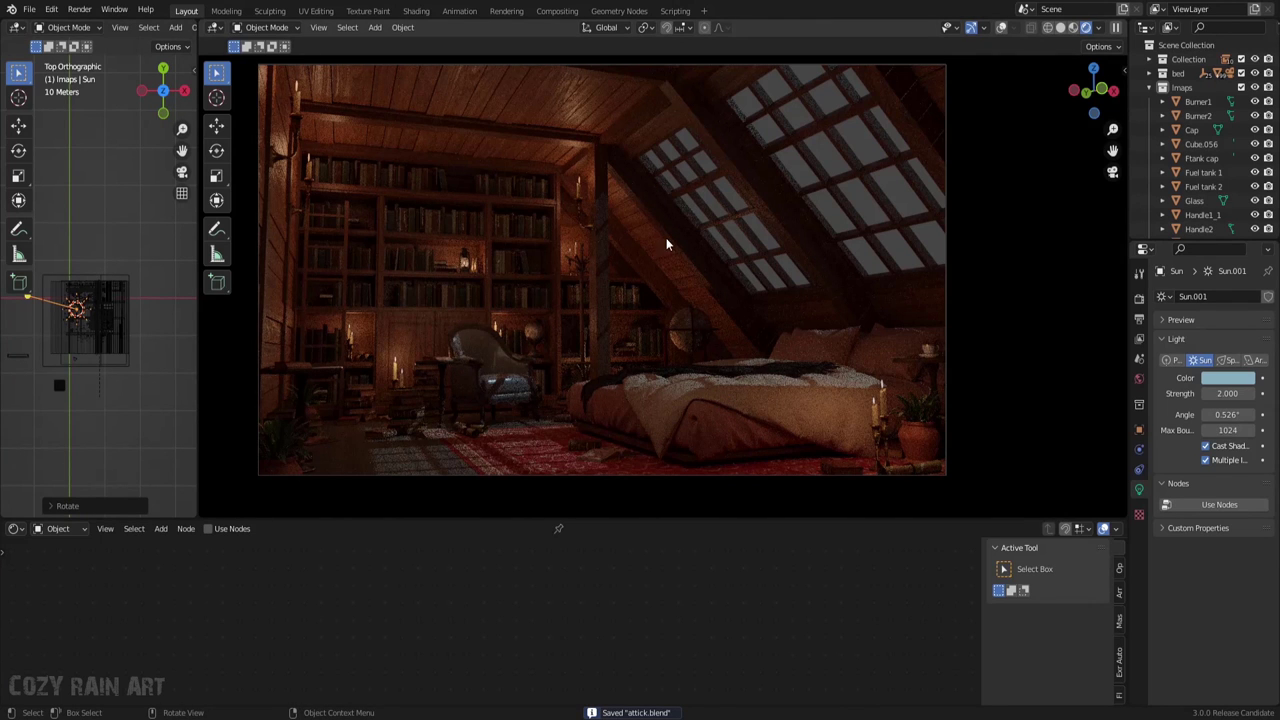
pyautogui.moveTo(197, 332); pyautogui.dragTo(145, 335)
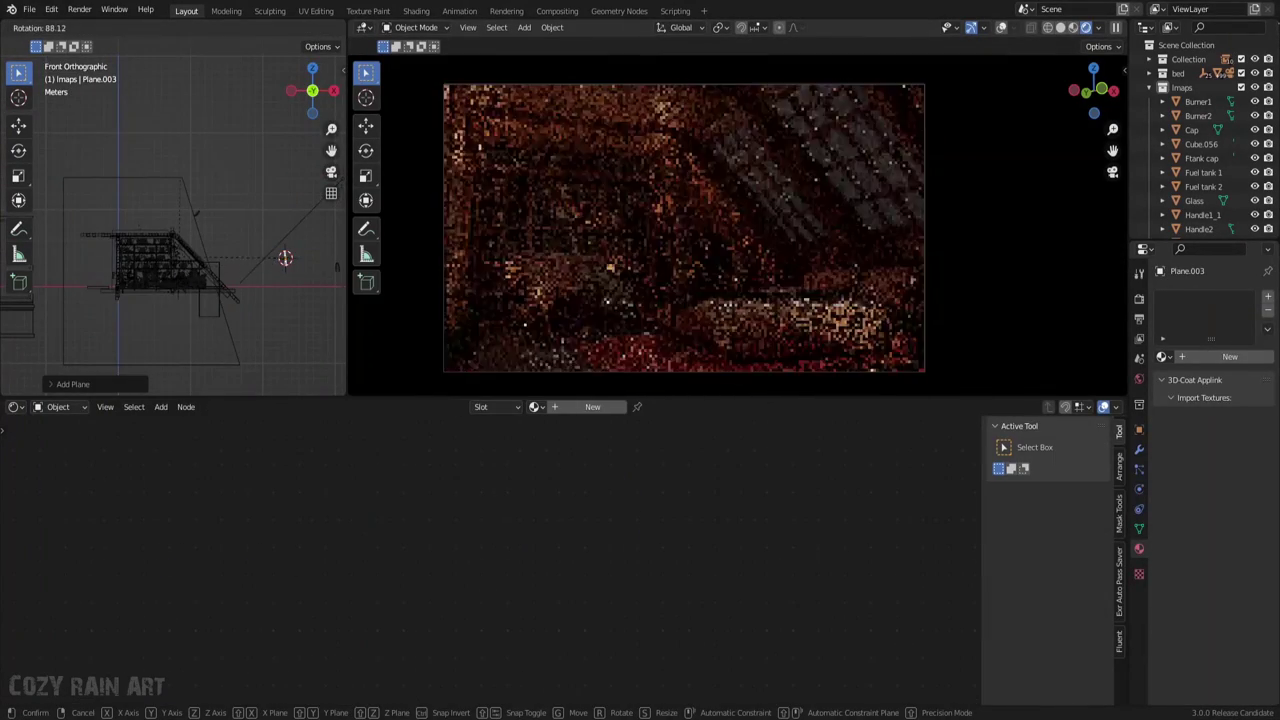
# Confirm the plane upright, then move and scale it beside the attic in top and front views
pyautogui.click(285, 258)
pyautogui.press('KP_7')
pyautogui.press('g')
pyautogui.click(281, 178)
pyautogui.press('s')
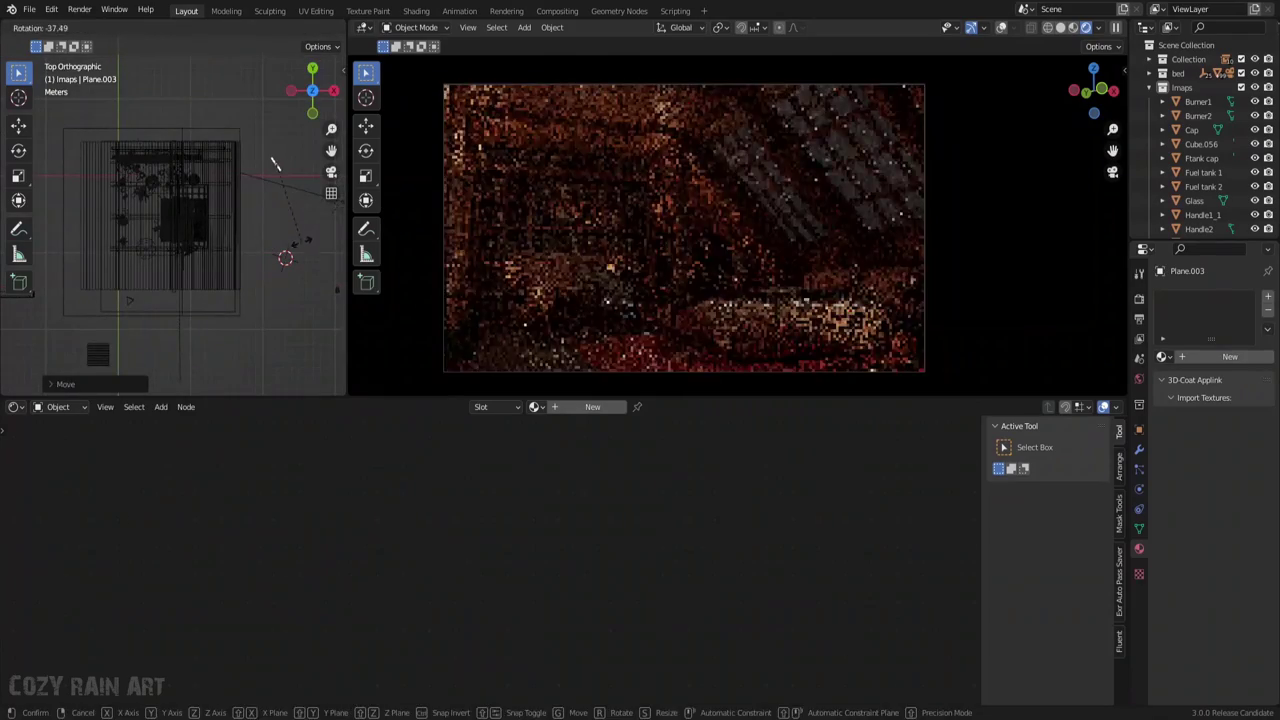
pyautogui.click(297, 95)
pyautogui.press('KP_1')
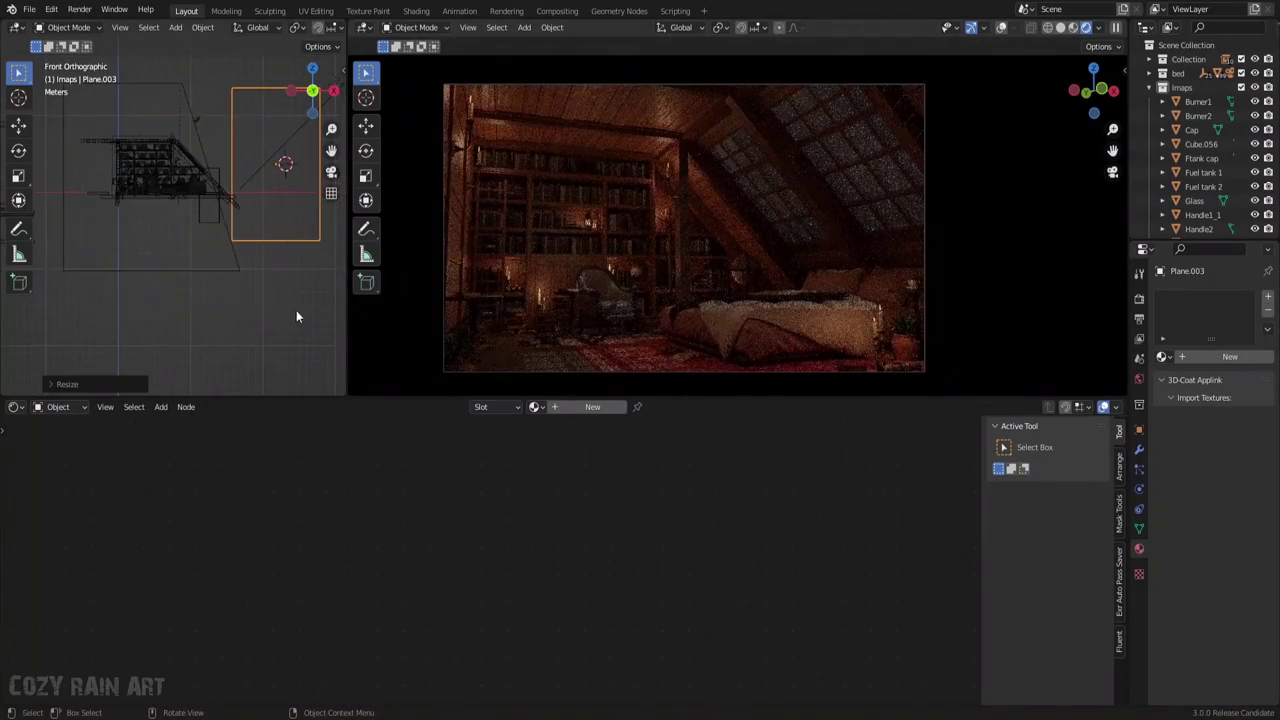
pyautogui.press('s')
pyautogui.press('Return')
# Give the plane a new material with an image texture's Color linked into Emission
pyautogui.click(593, 406)
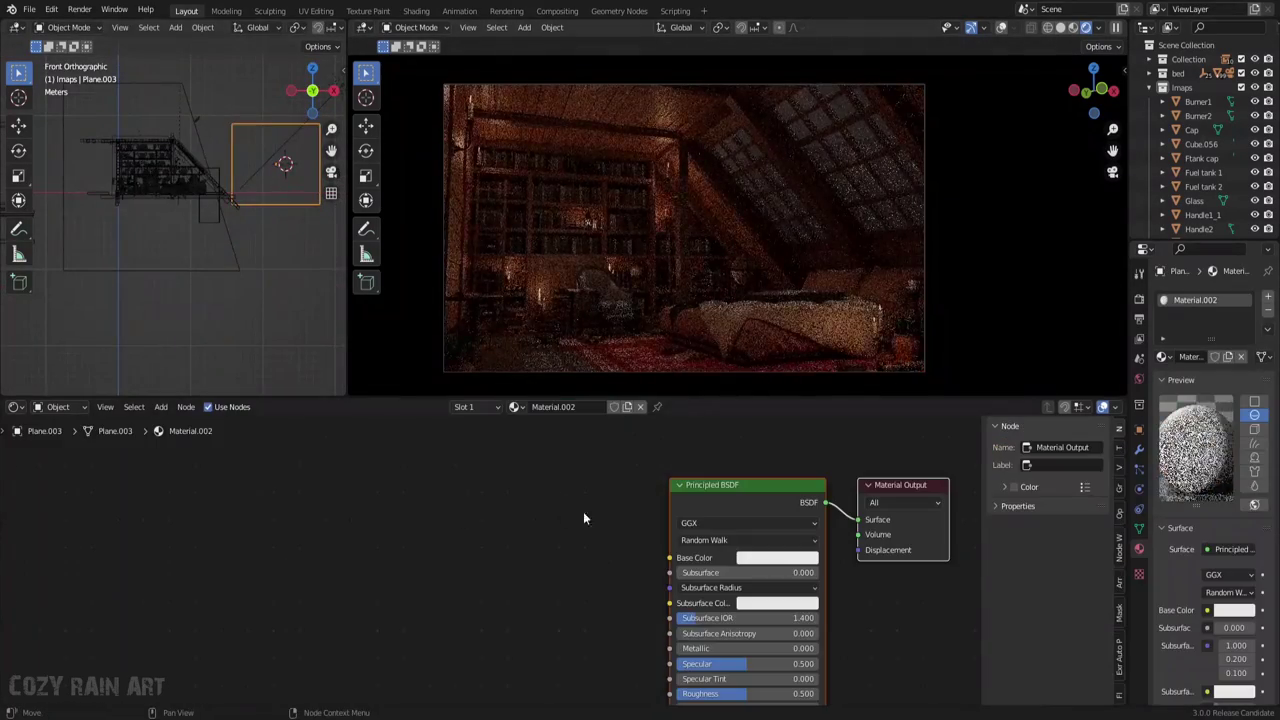
pyautogui.moveTo(583, 511)
pyautogui.mouseDown()
pyautogui.moveTo(542, 548)
pyautogui.moveTo(669, 557)
pyautogui.mouseUp()
pyautogui.moveTo(632, 589); pyautogui.dragTo(523, 445, button='middle')
pyautogui.moveTo(523, 445); pyautogui.dragTo(669, 636)
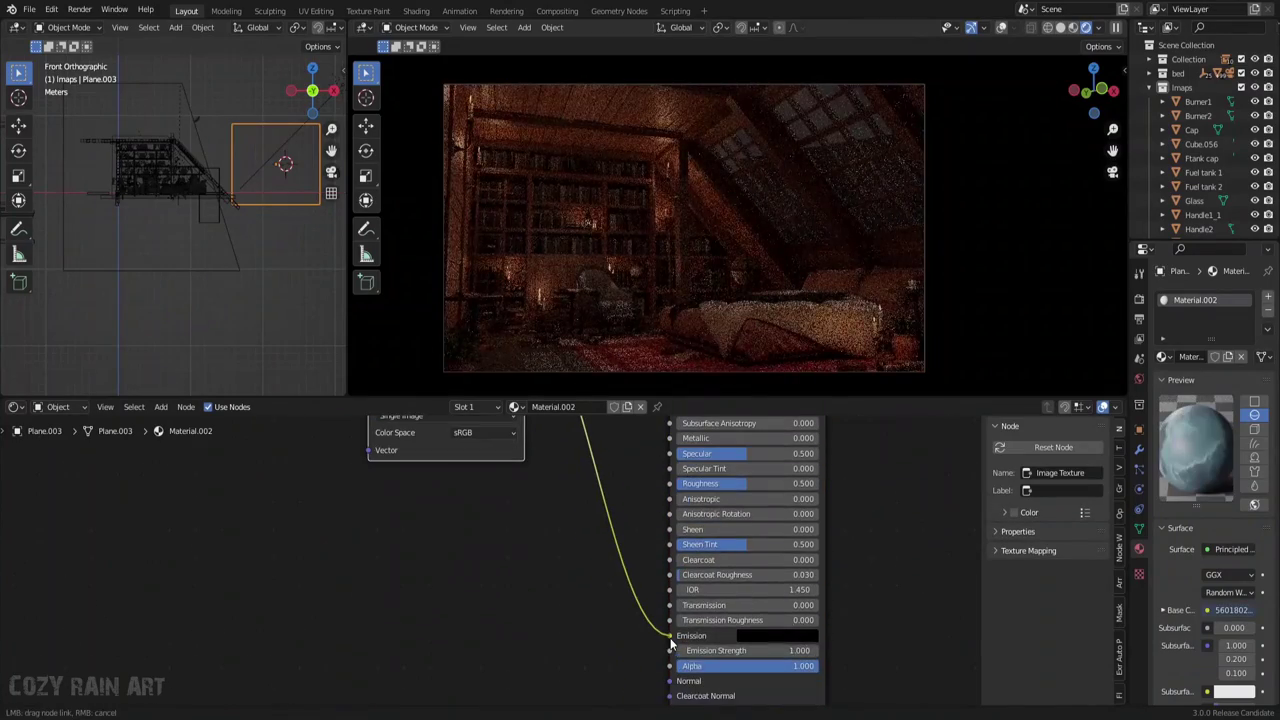
# Resize the cloud plane again and orbit around the attic to check it
pyautogui.press('s')
pyautogui.click(330, 253)
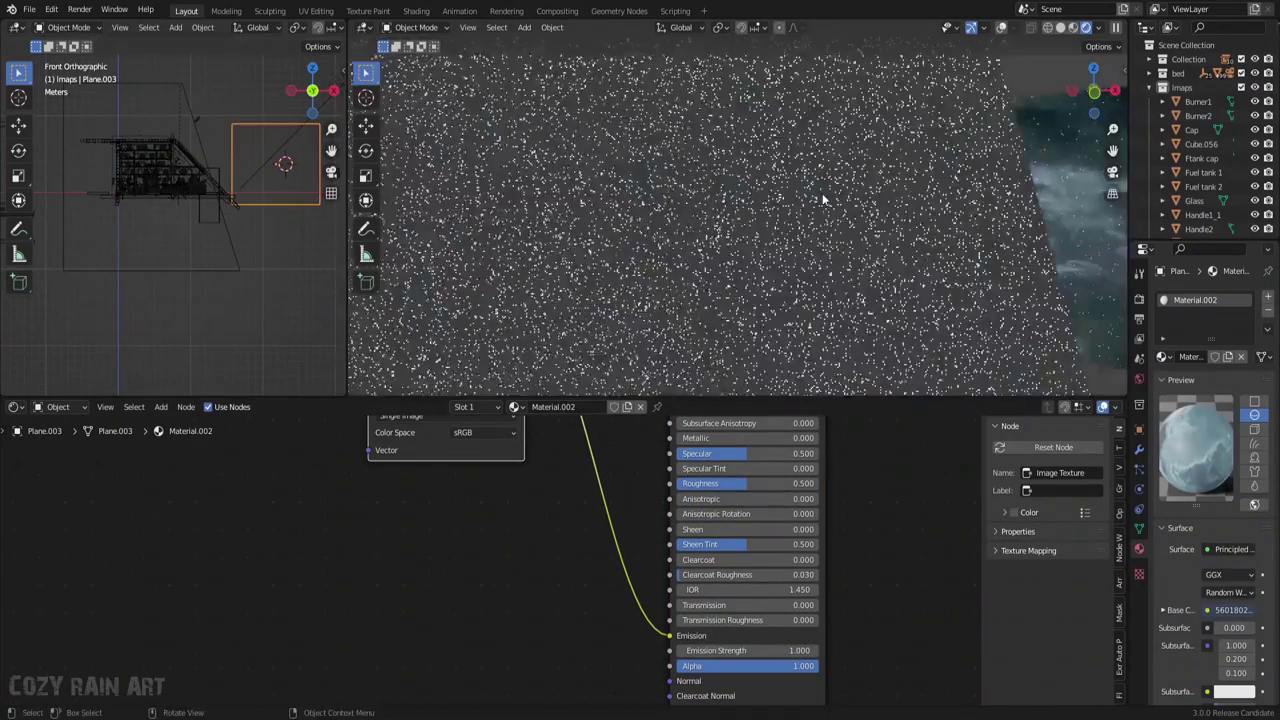
pyautogui.moveTo(822, 193); pyautogui.dragTo(760, 200, button='middle')
pyautogui.press('KP_7')
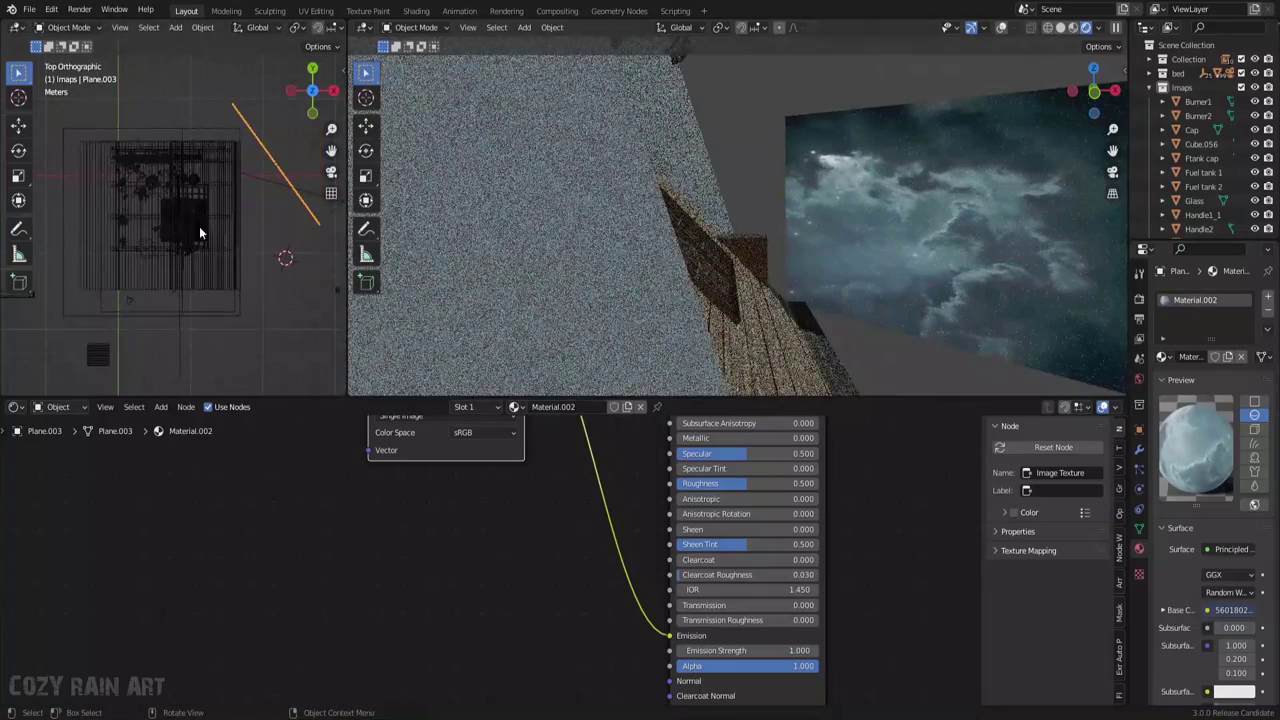
# Split the node area and turn the new half into an Image Editor
pyautogui.moveTo(5, 401); pyautogui.dragTo(416, 440)
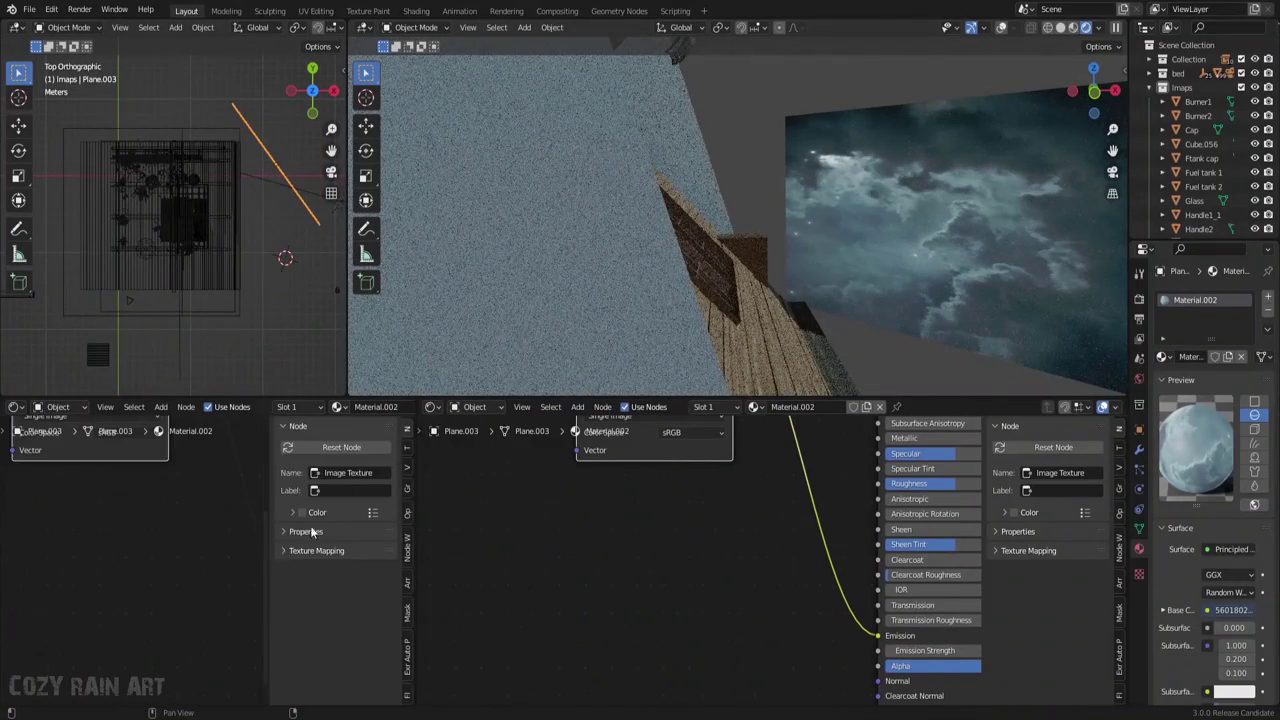
pyautogui.click(14, 406)
pyautogui.click(55, 450)
# Cube-project the plane's UVs onto the cloud image in Edit Mode
pyautogui.press('Tab')
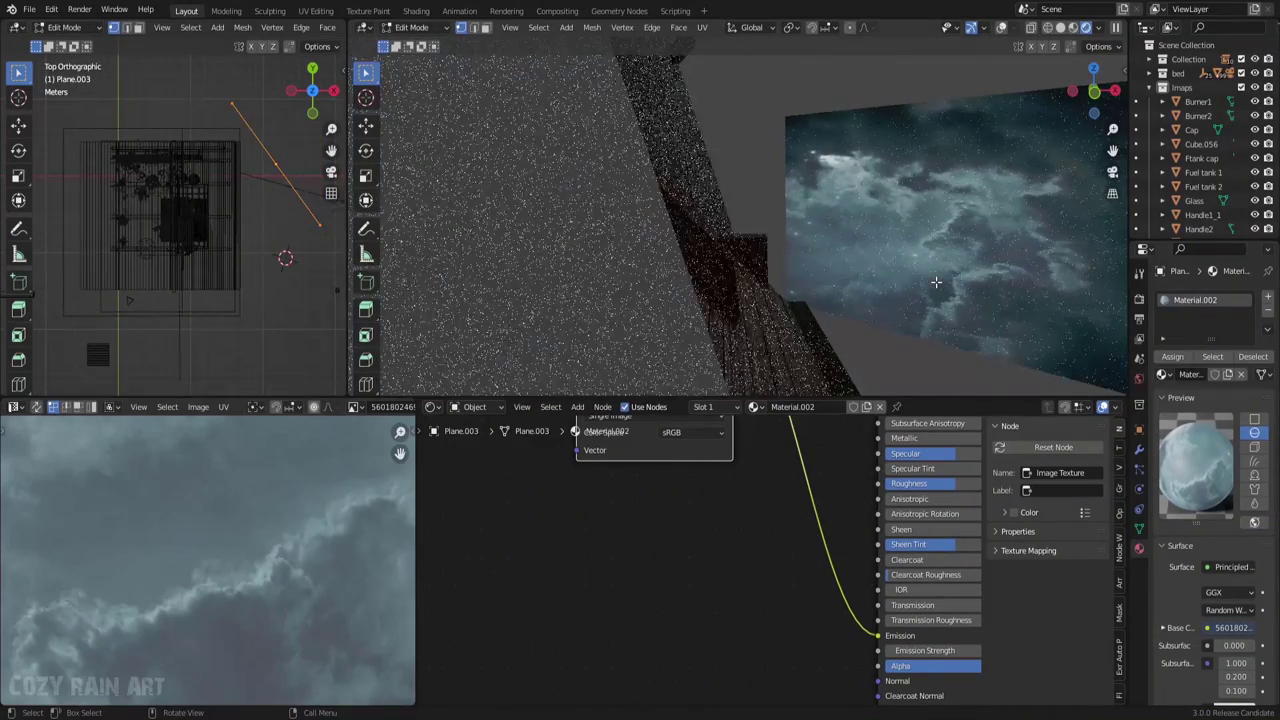
pyautogui.keyDown('ctrl'); pyautogui.moveTo(296, 535); pyautogui.dragTo(28, 432, button='middle'); pyautogui.keyUp('ctrl')
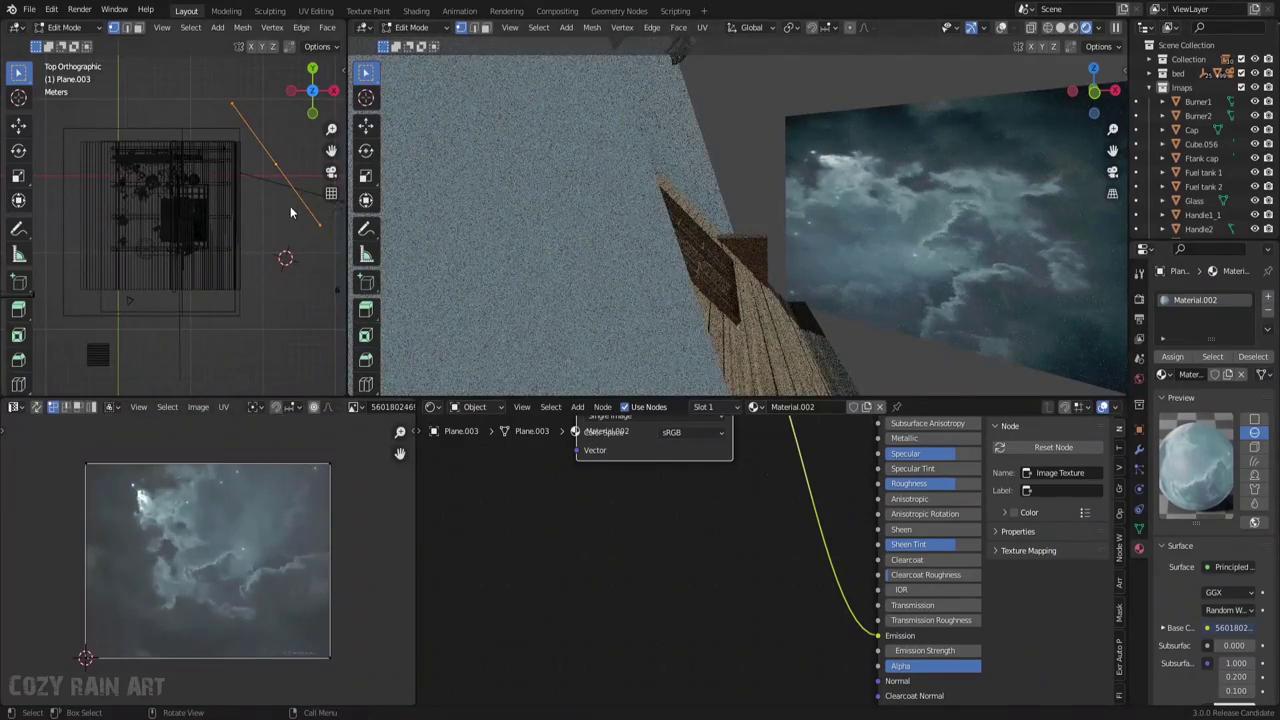
pyautogui.press('u')
pyautogui.click(1010, 255)
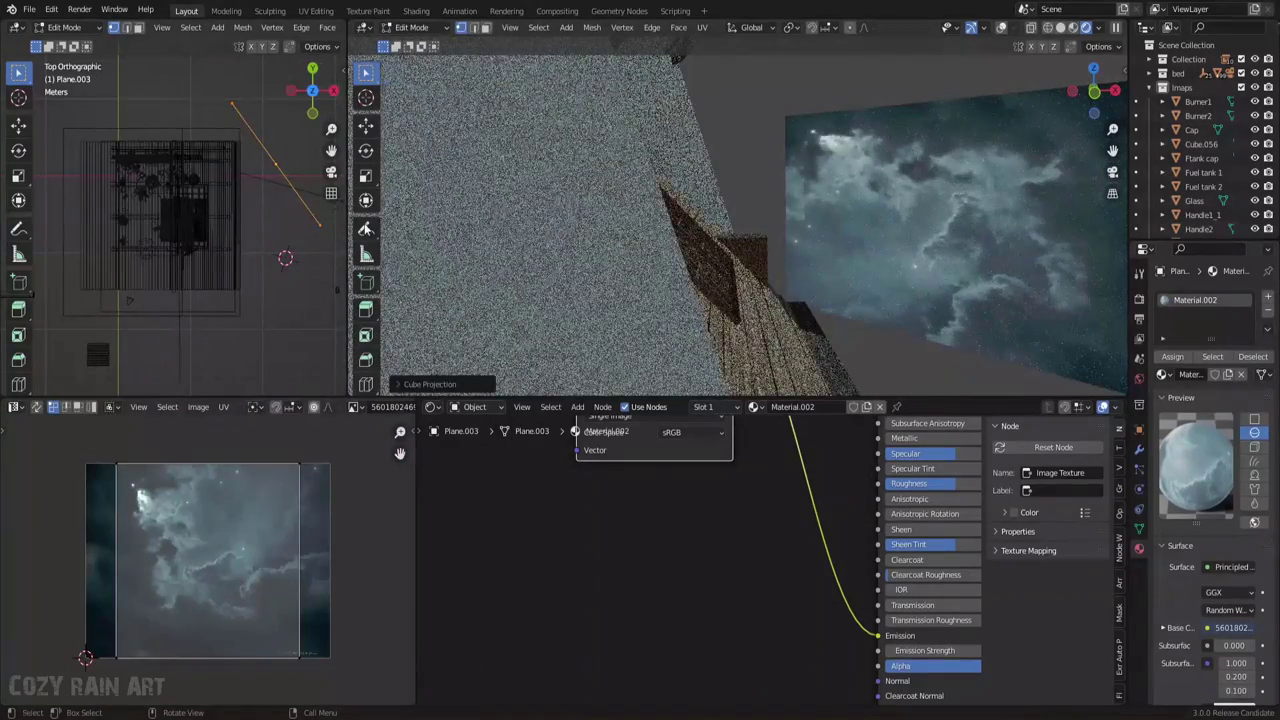
pyautogui.press('Tab')
# Rotate the cloud plane -180° around its Z axis
pyautogui.press('r')
pyautogui.press('z')
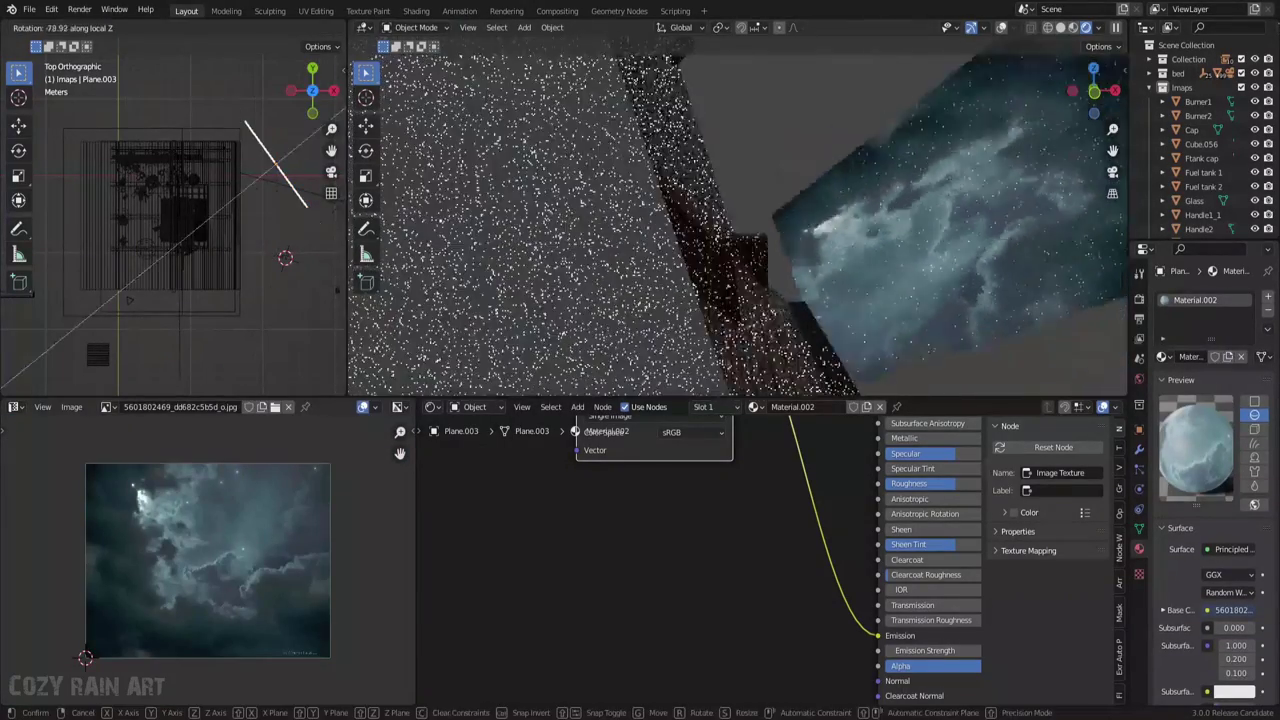
pyautogui.click(63, 315)
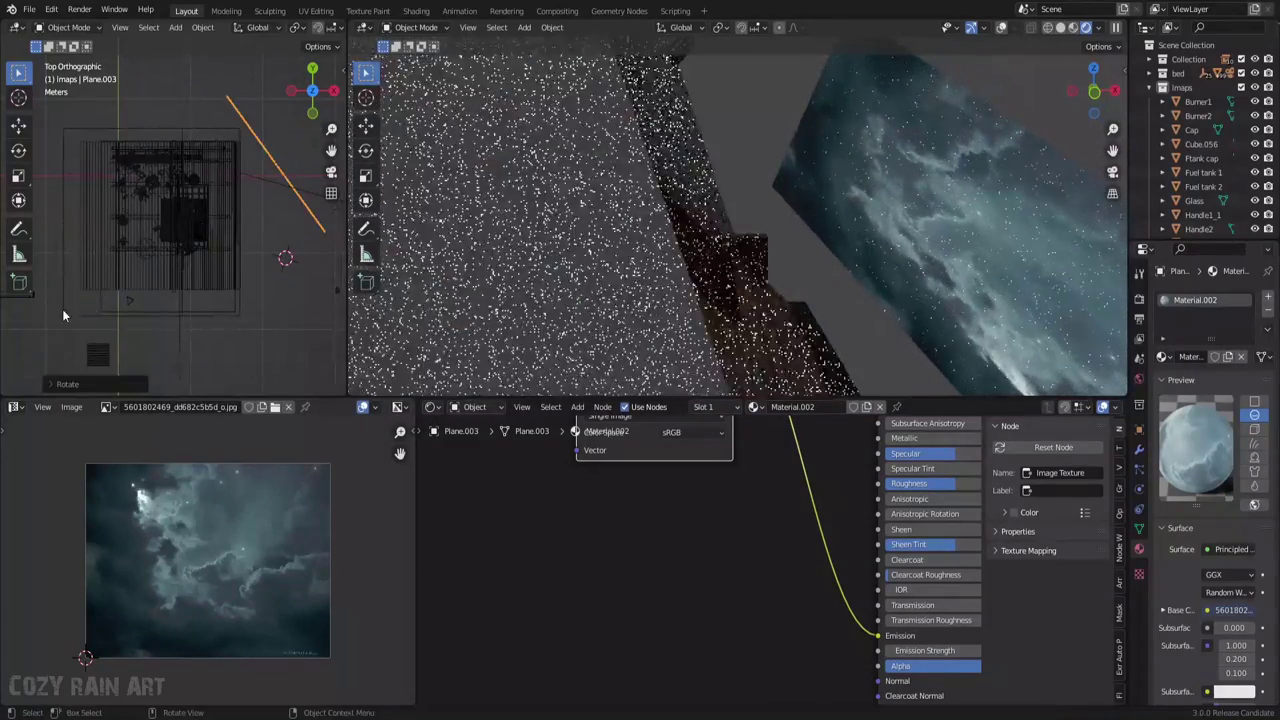
pyautogui.click(67, 384)
pyautogui.click(170, 333)
pyautogui.write('-180')
pyautogui.press('Return')
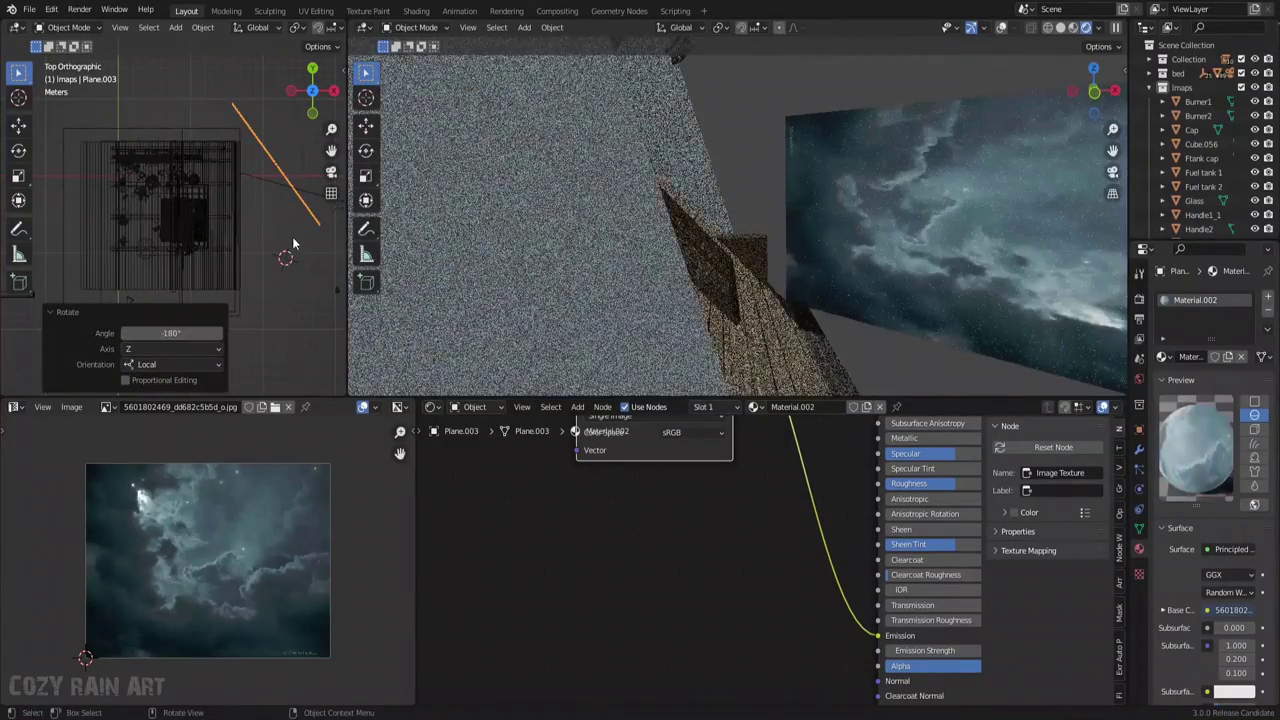
# Stretch the plane taller along Z to 1.595 and look through the camera
pyautogui.moveTo(305, 98); pyautogui.dragTo(313, 118)
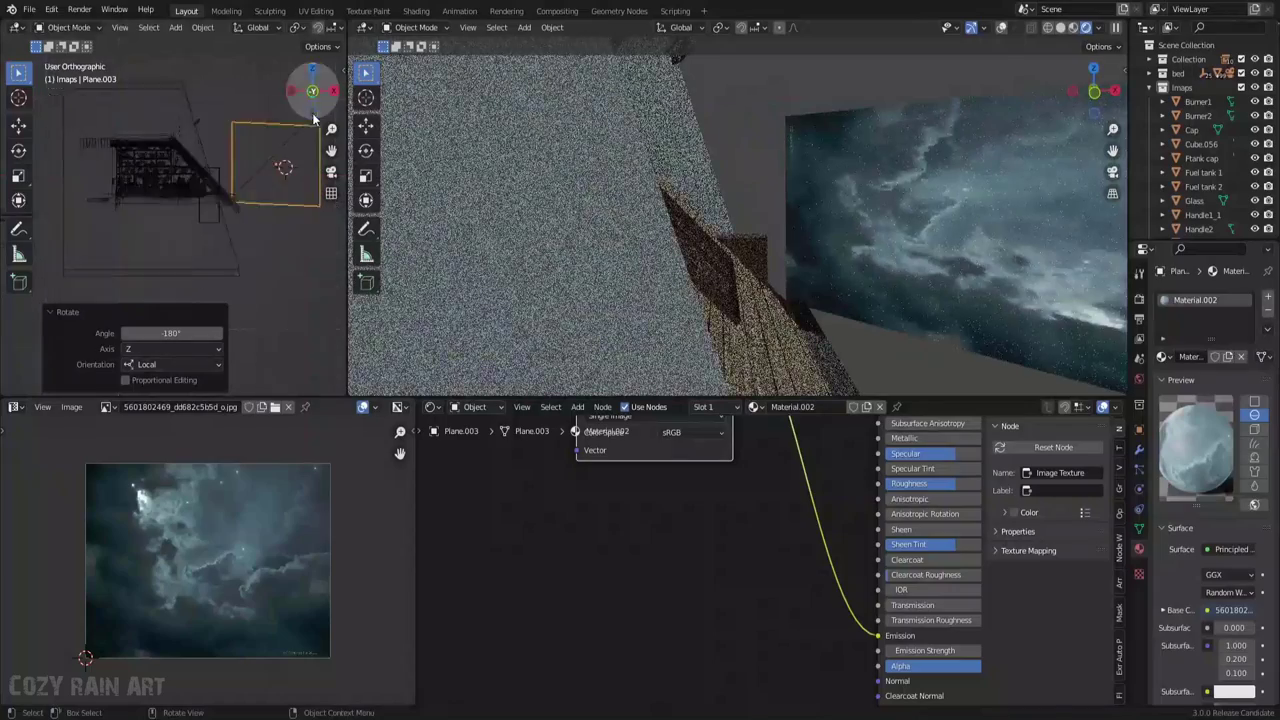
pyautogui.press('KP_1')
pyautogui.press('s')
pyautogui.press('z')
pyautogui.press('Return')
pyautogui.press('KP_0')
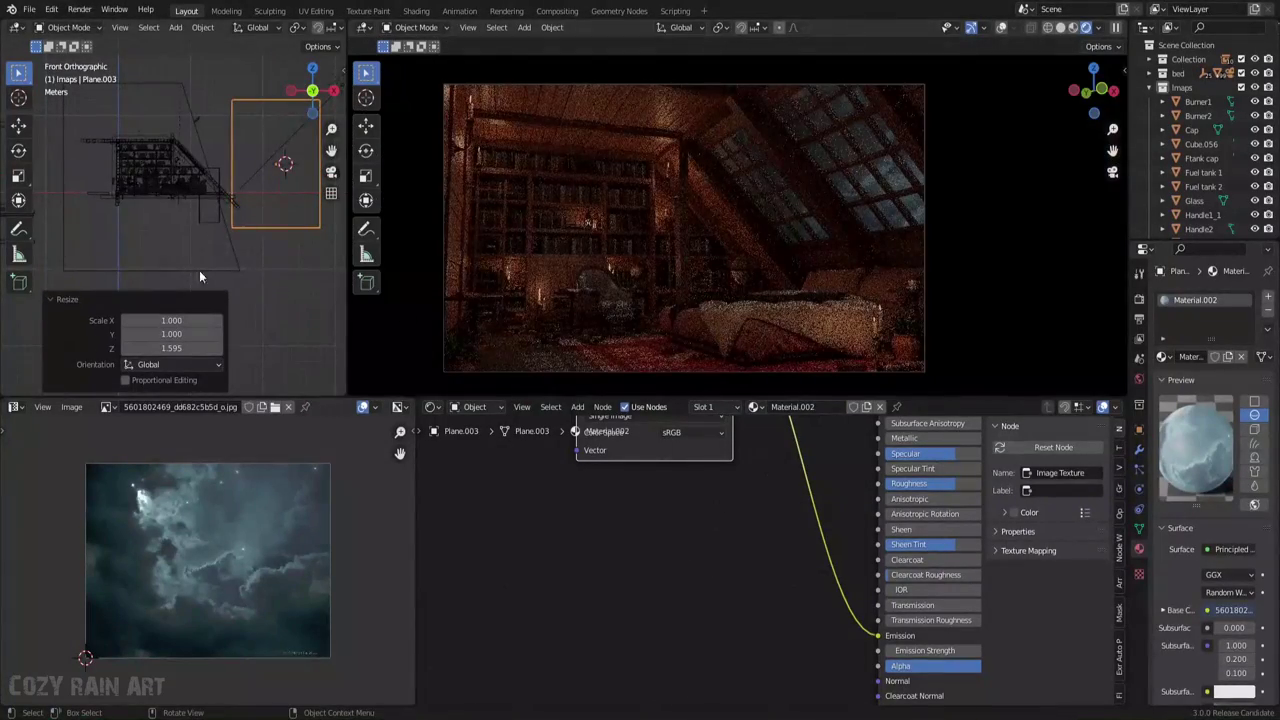
# Move the cloud plane up and out beyond the skylight windows
pyautogui.press('g')
pyautogui.click(182, 104)
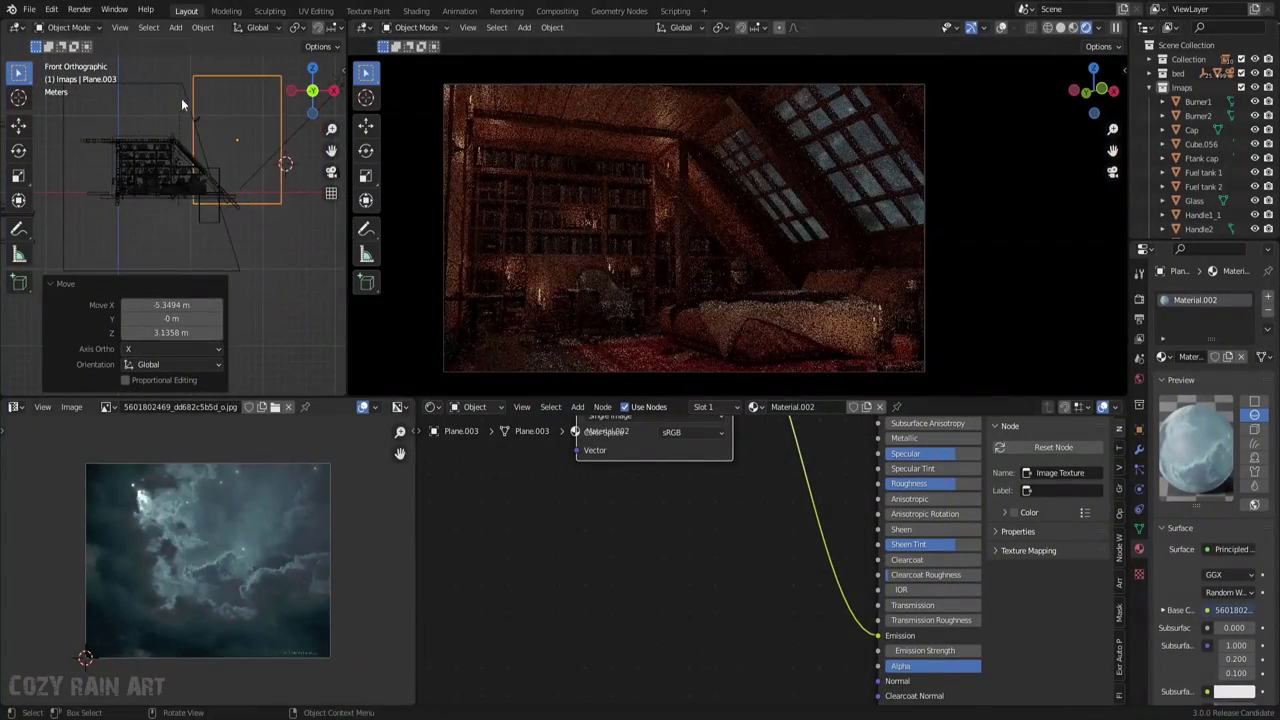
pyautogui.press('KP_7')
pyautogui.press('g')
pyautogui.click(274, 165)
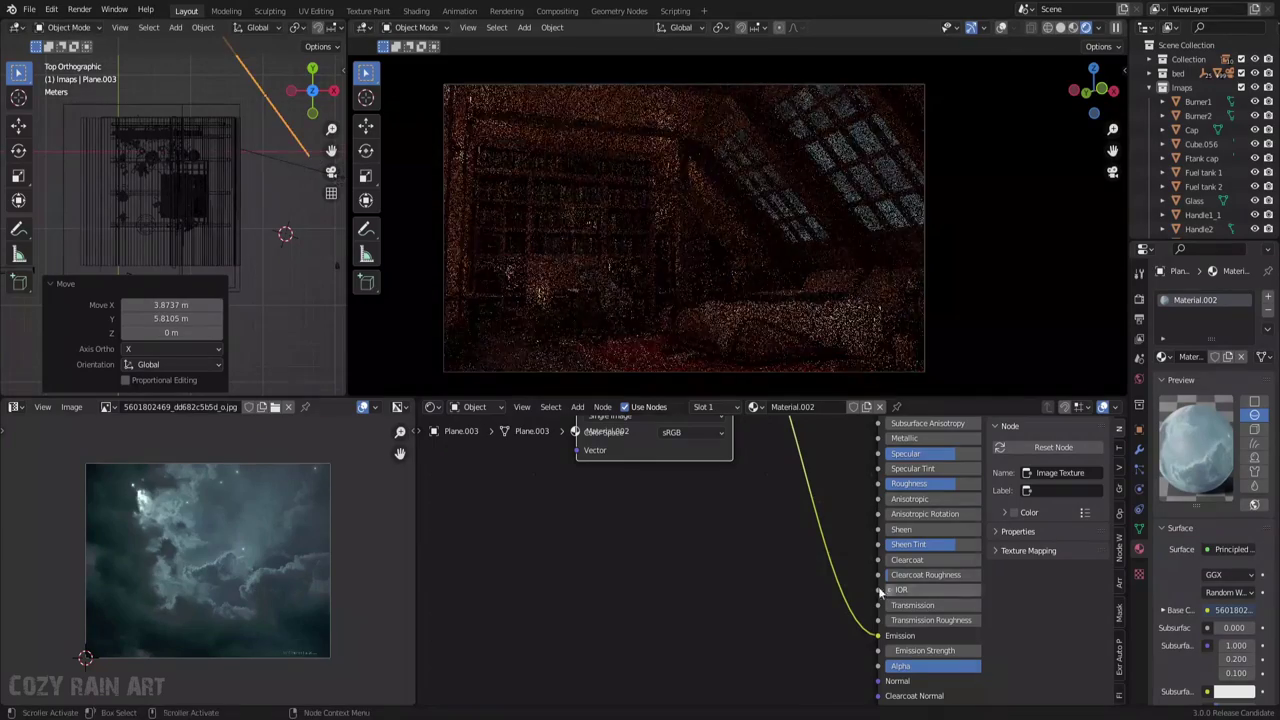
# Set the plane's Emission Strength to 2
pyautogui.moveTo(790, 591); pyautogui.dragTo(590, 588, button='middle')
pyautogui.write('3')
pyautogui.press('Return')
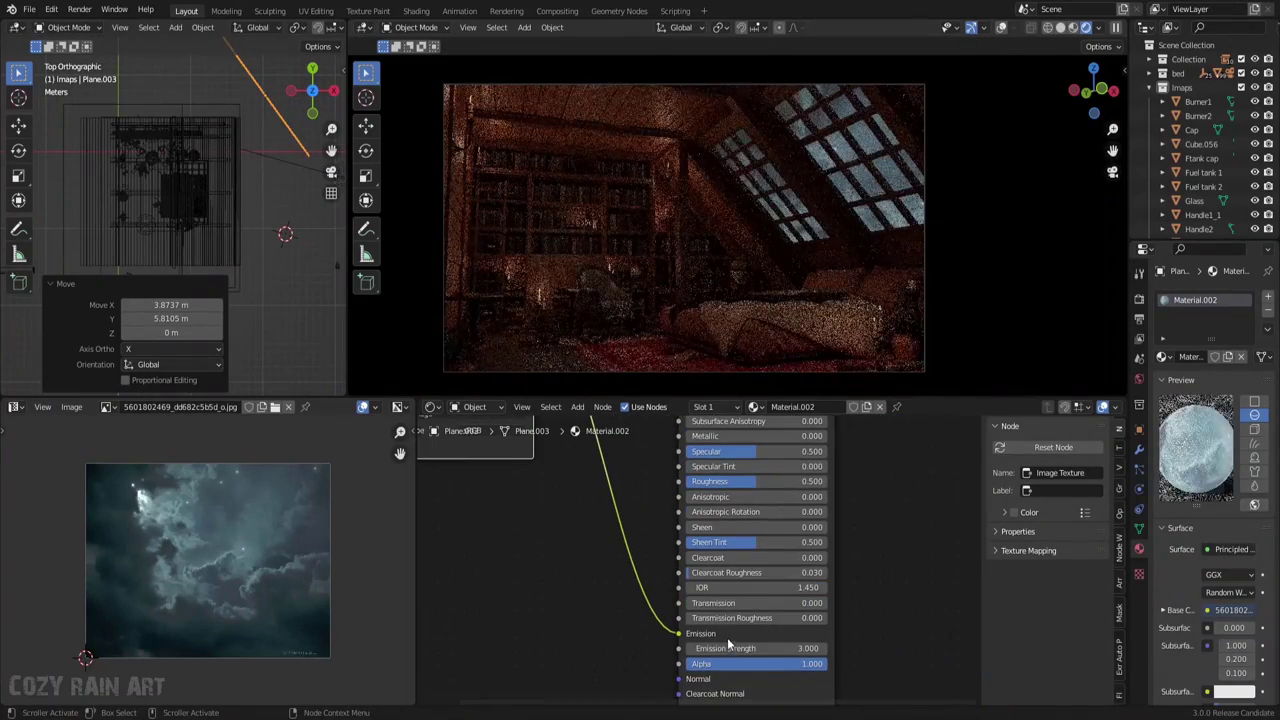
pyautogui.doubleClick(775, 648)
pyautogui.write('2')
pyautogui.press('Return')
# Angle the plane in top view and shorten it vertically
pyautogui.press('r')
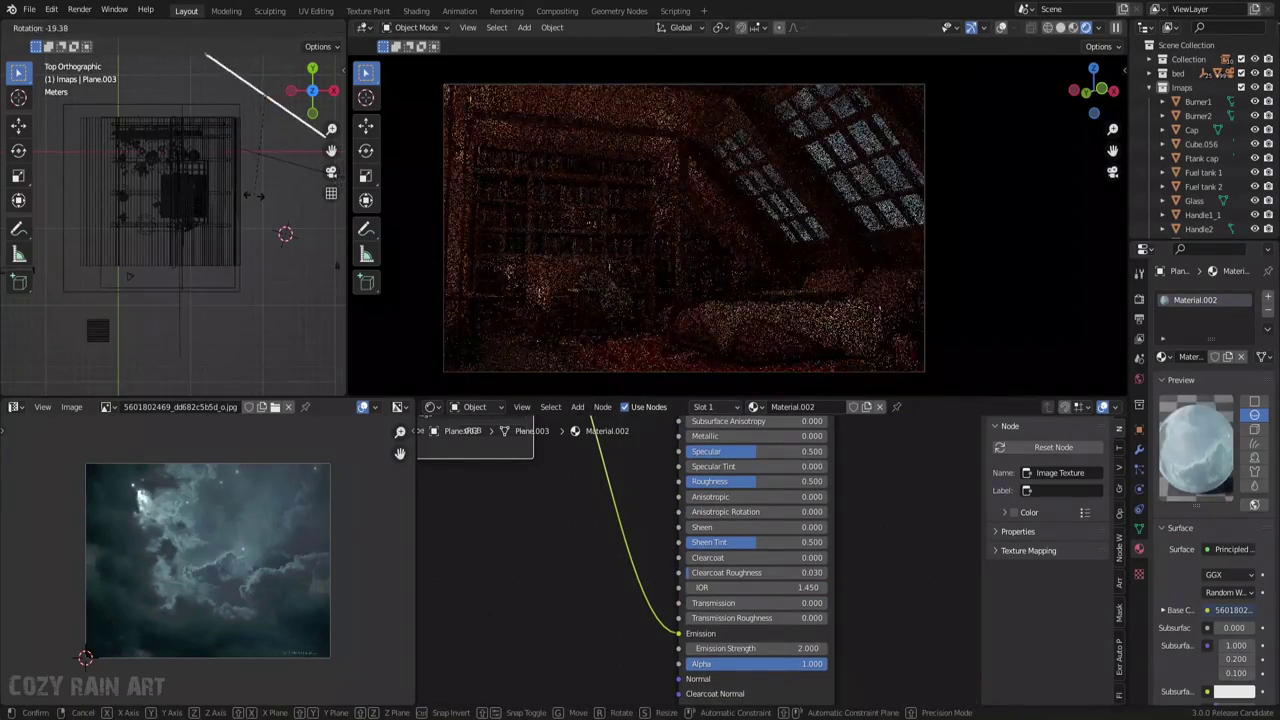
pyautogui.click(267, 183)
pyautogui.press('KP_1')
pyautogui.press('s')
pyautogui.press('z')
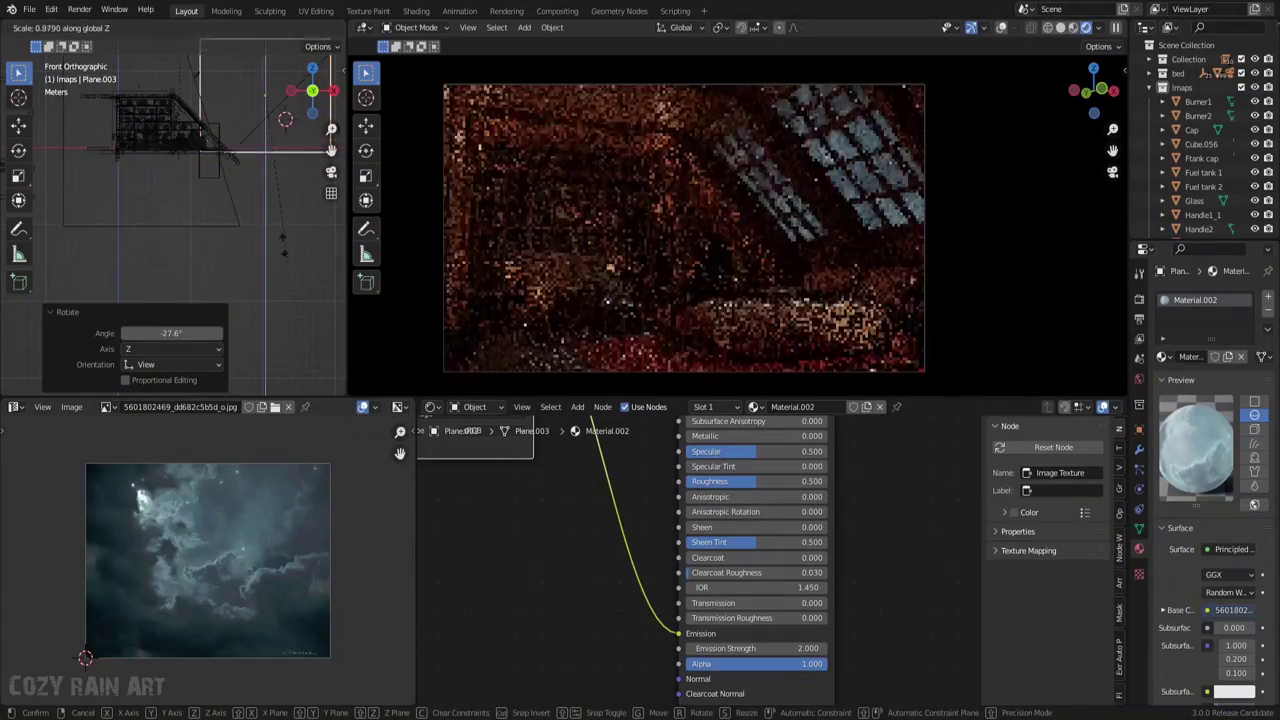
pyautogui.click(278, 228)
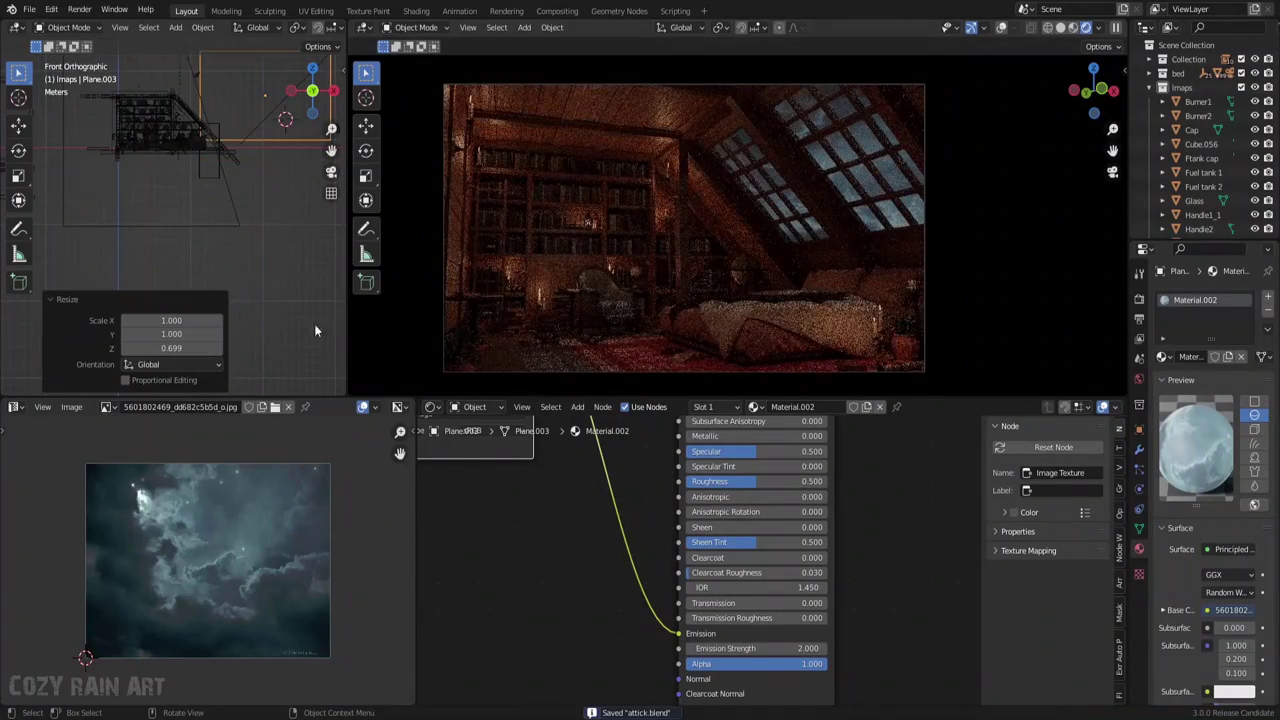
# Reposition the plane, stretch it to 1.141 on Z and raise it about 0.74 m
pyautogui.press('KP_7')
pyautogui.press('g')
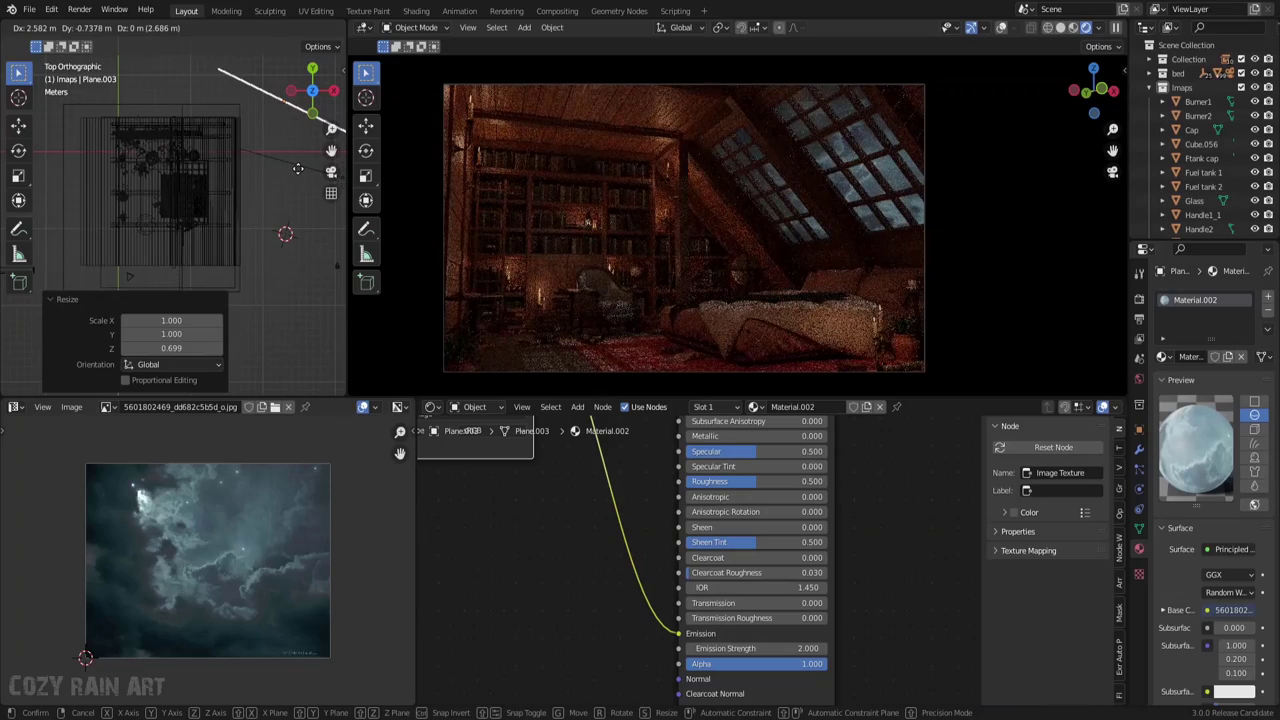
pyautogui.click(298, 168)
pyautogui.press('KP_1')
pyautogui.press('g')
pyautogui.press('z')
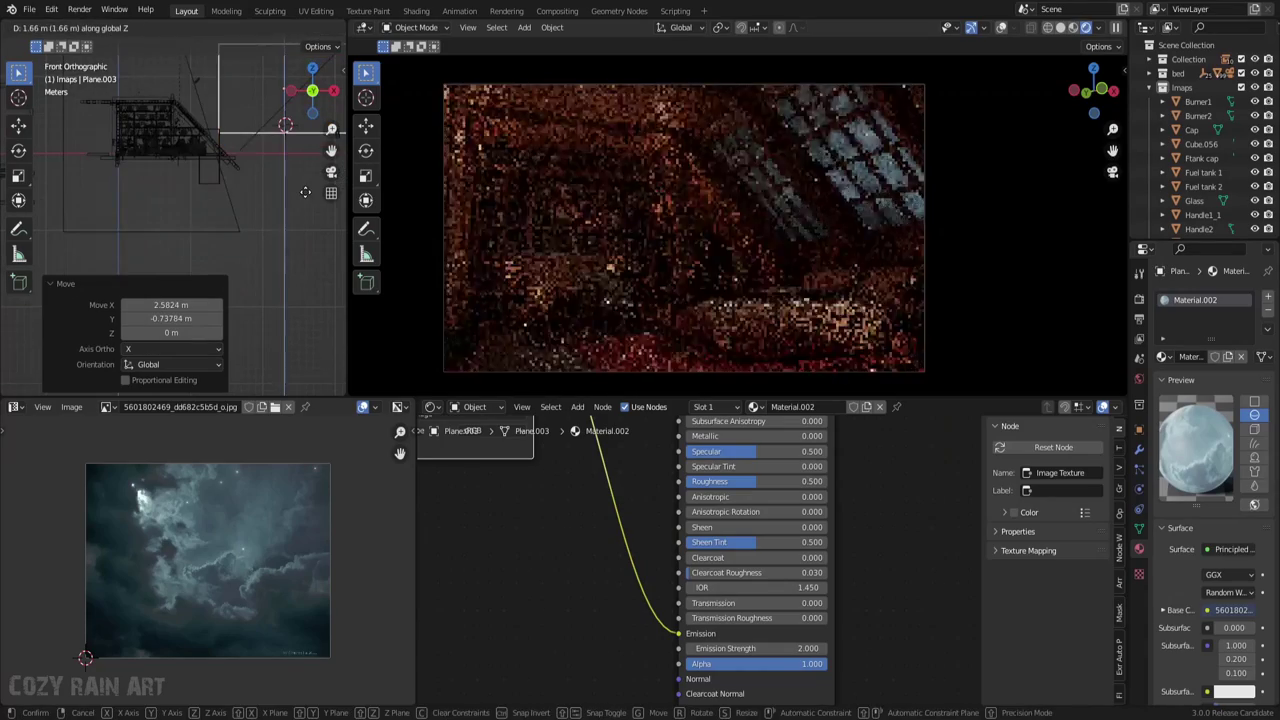
pyautogui.press('s')
pyautogui.press('z')
pyautogui.click(300, 205)
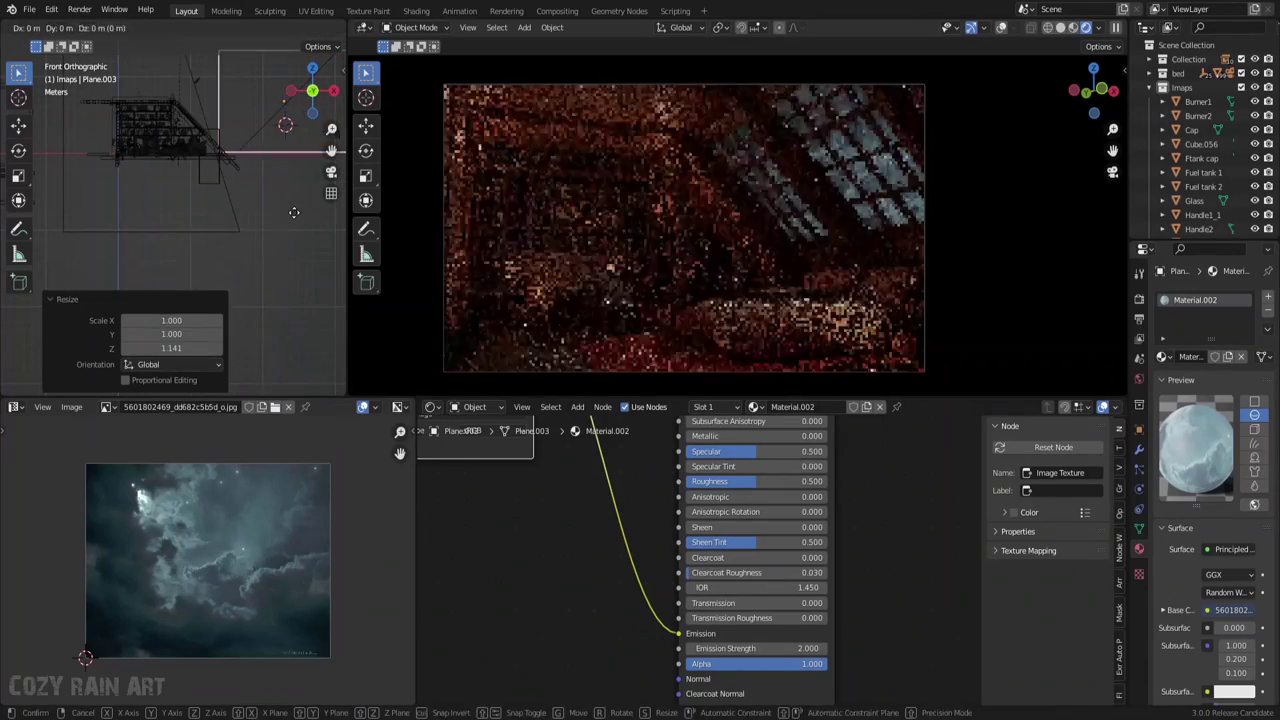
pyautogui.press('g')
pyautogui.press('z')
pyautogui.click(295, 212)
# Shift the plane along its local Y axis and widen the rendered camera view
pyautogui.press('KP_7')
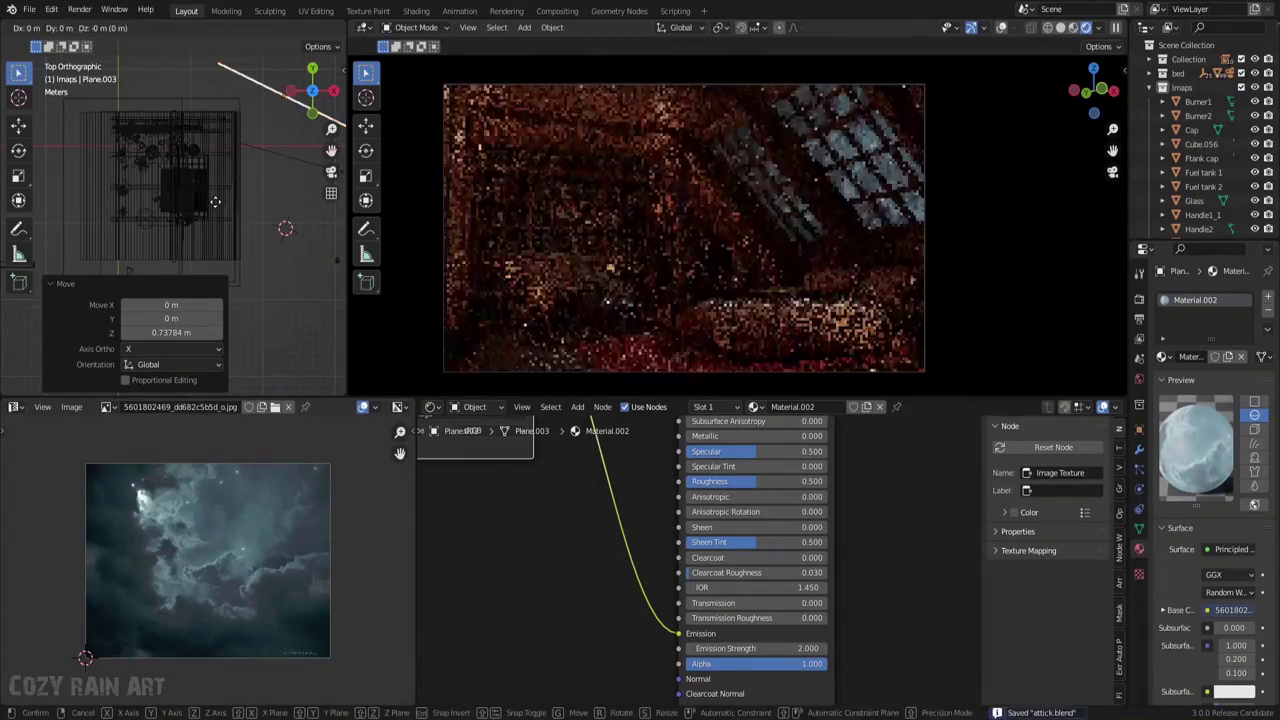
pyautogui.press('g')
pyautogui.press('y')
pyautogui.press('y')
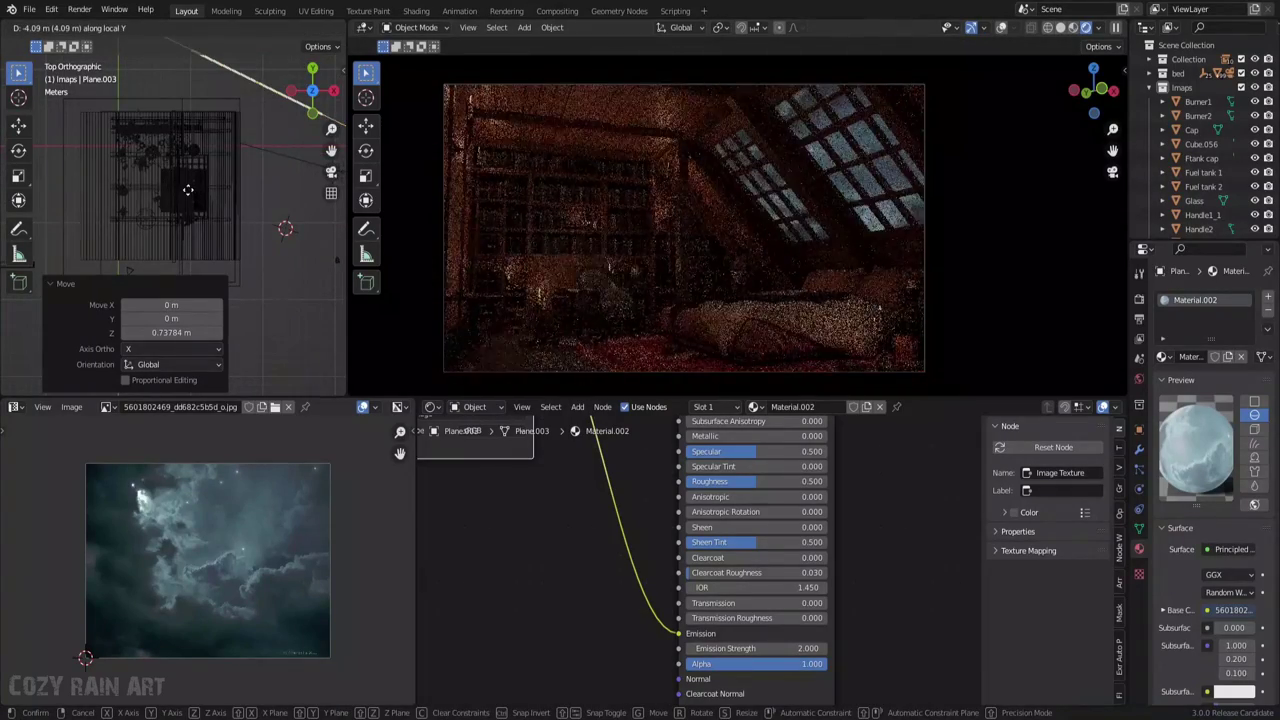
pyautogui.click(331, 193)
pyautogui.press('KP_1')
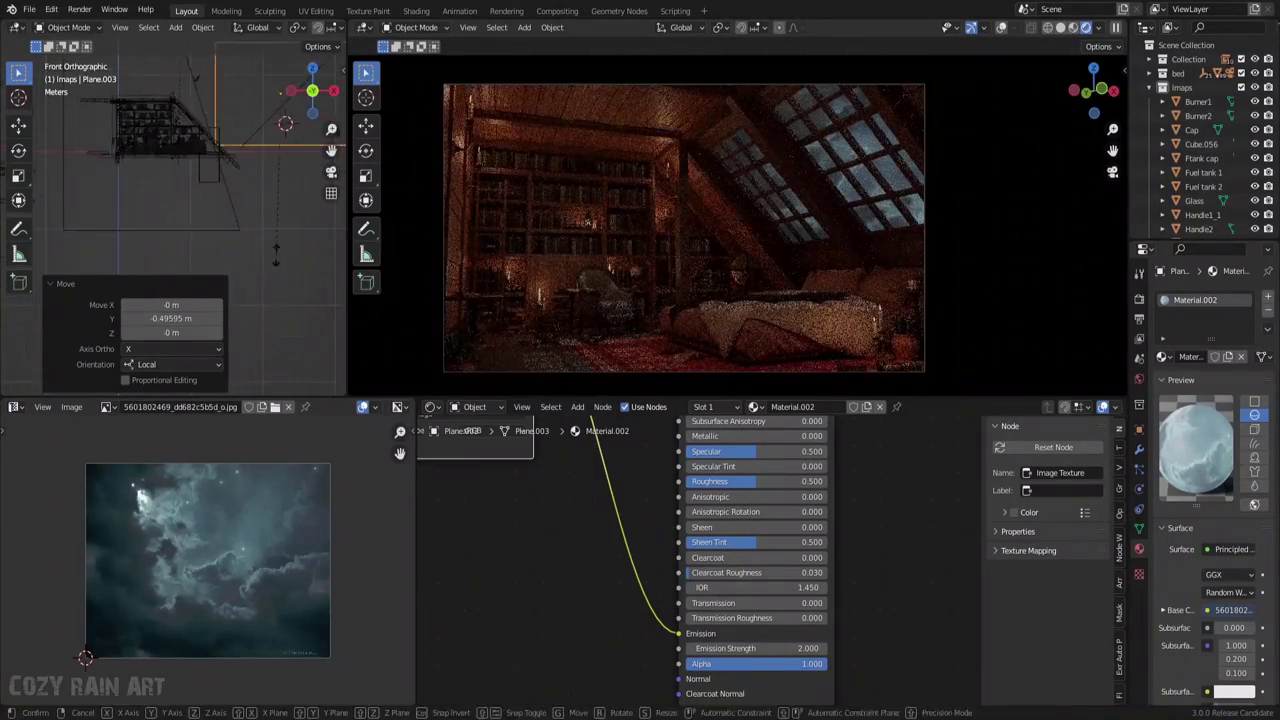
pyautogui.press('s')
pyautogui.press('z')
pyautogui.press('Escape')
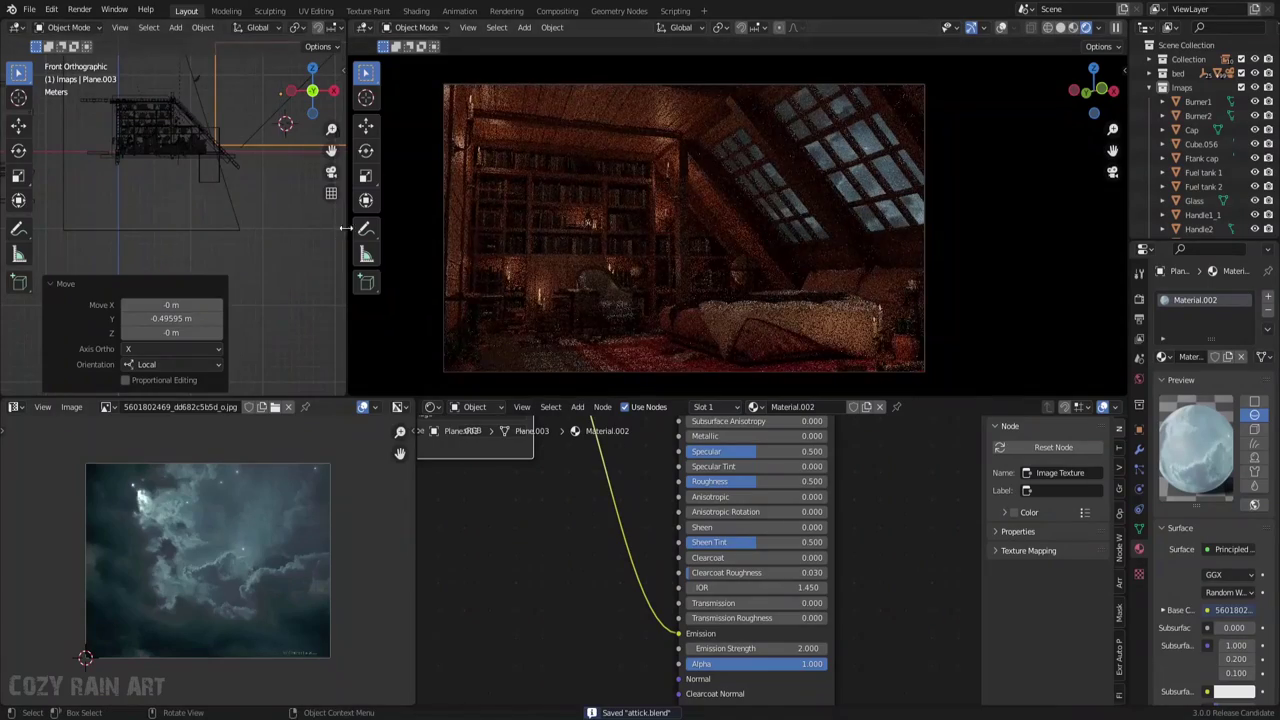
pyautogui.moveTo(345, 229); pyautogui.dragTo(111, 229)
# Make the rendered viewport taller and save attick.blend
pyautogui.moveTo(465, 447); pyautogui.dragTo(465, 527)
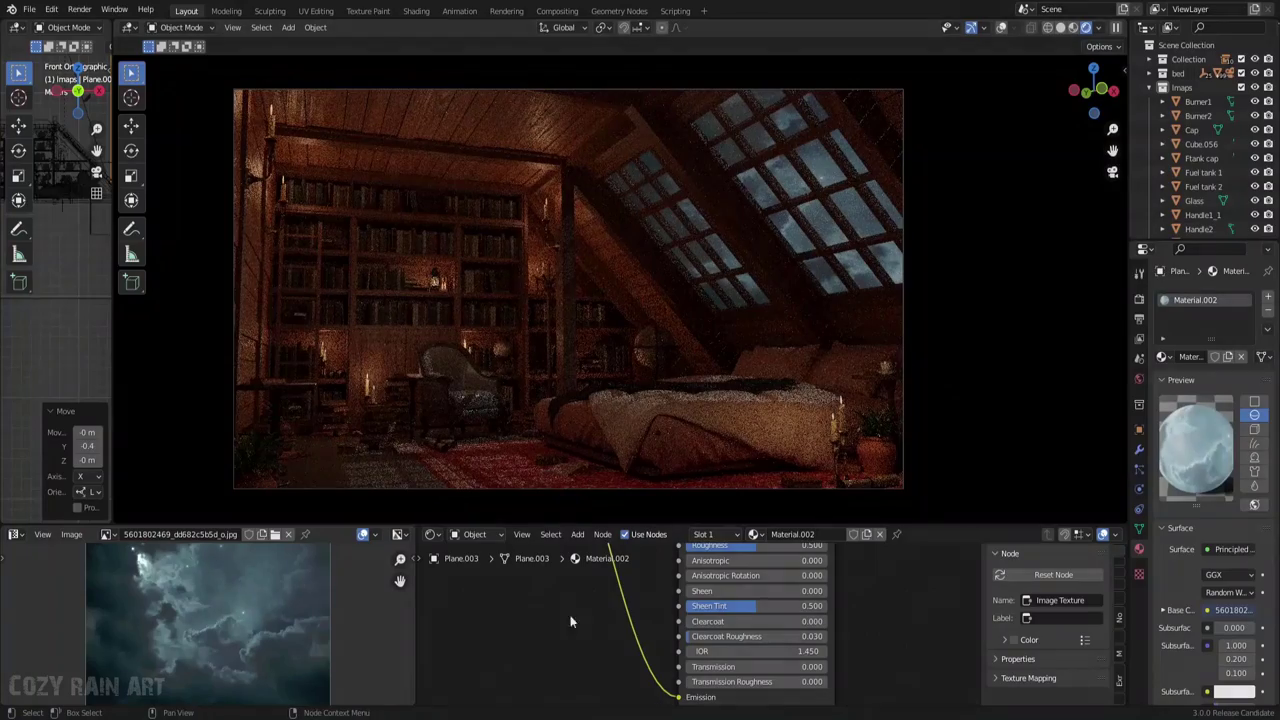
pyautogui.hotkey('ctrl', 's')
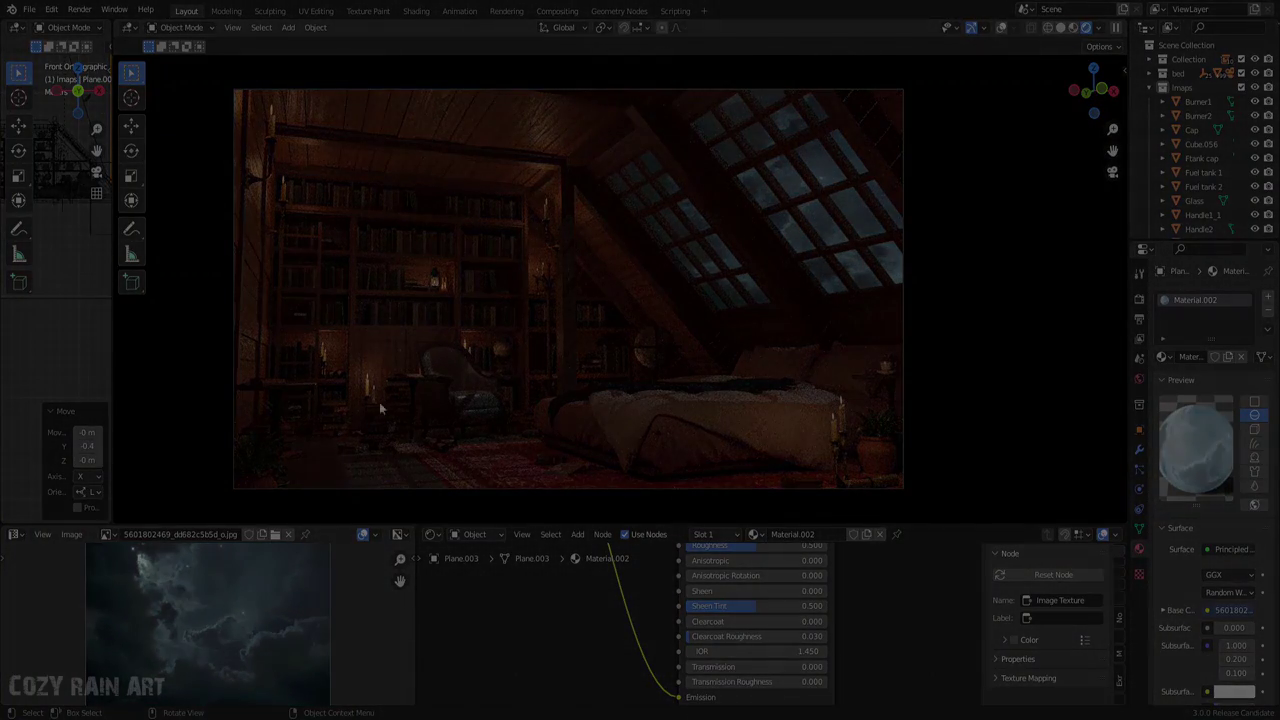